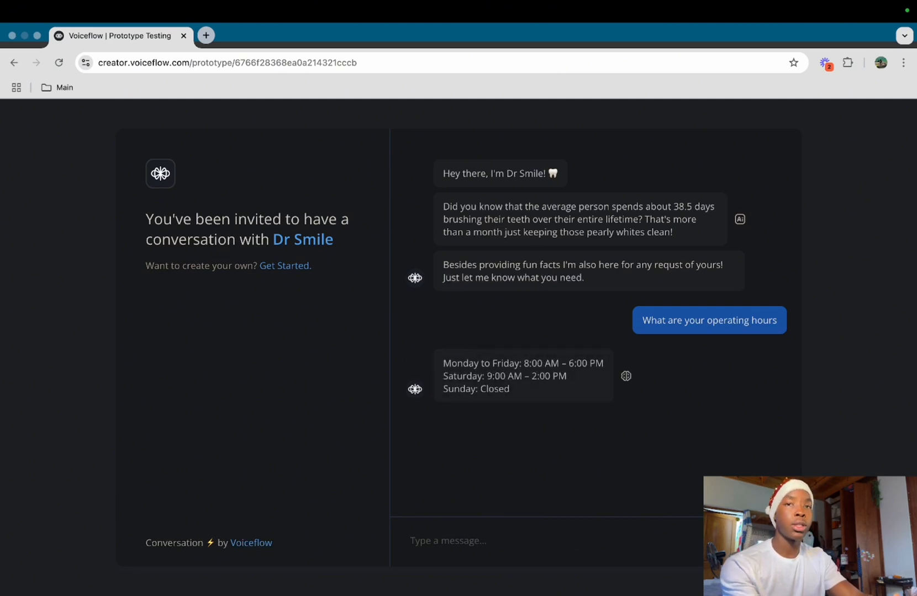
Ask the Dr Smile bot what services it offers, then request a booking
text(what services do you offe)
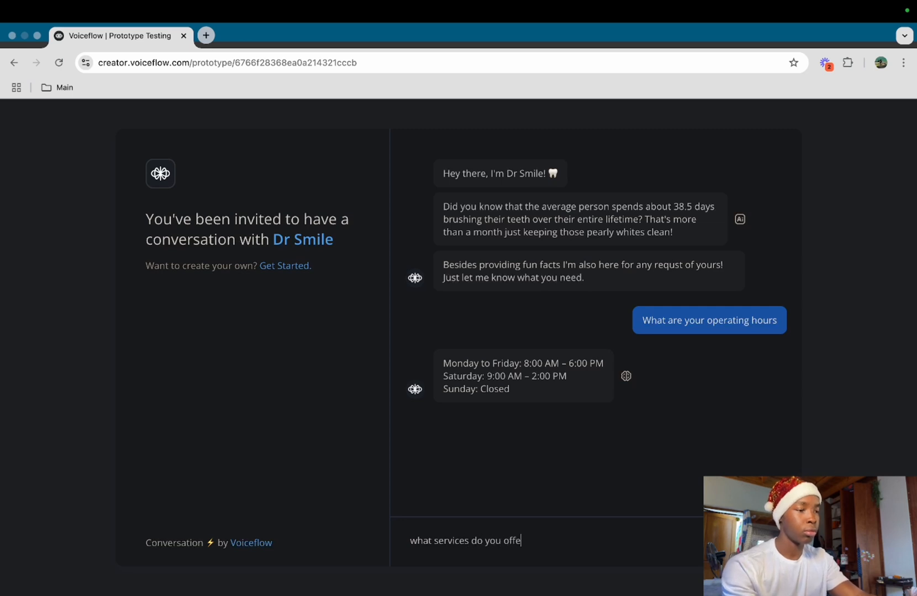
text(r)
key(Return)
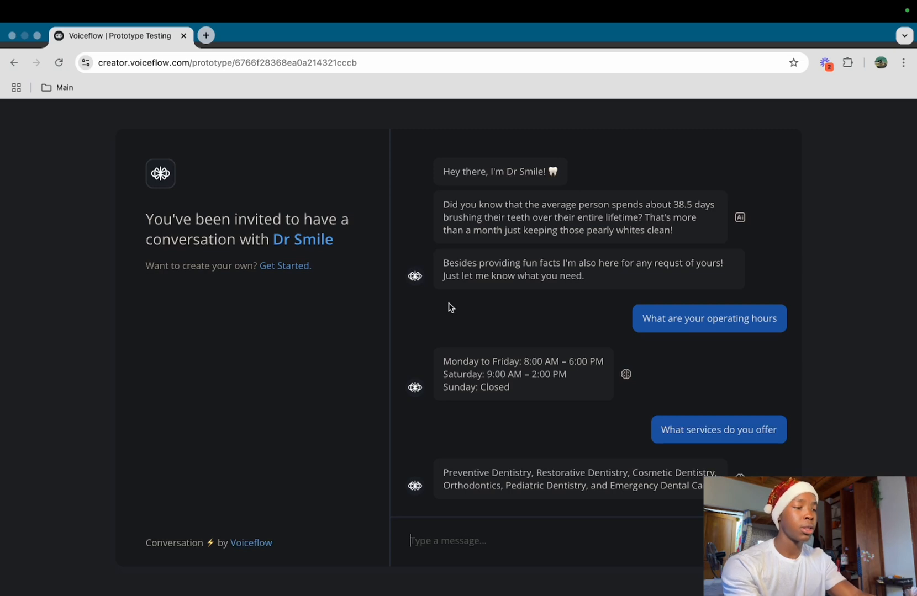
text(Can i p)
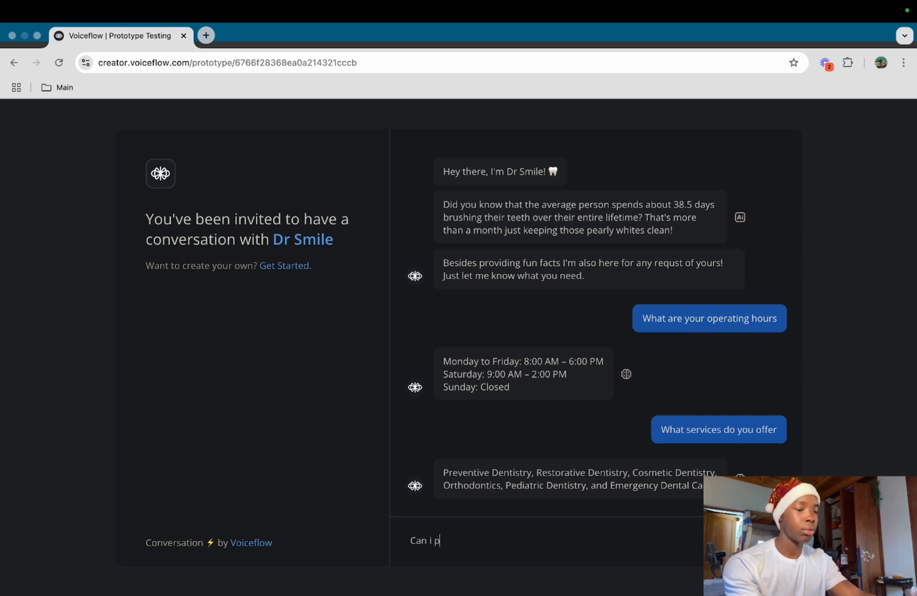
text(lease make a )
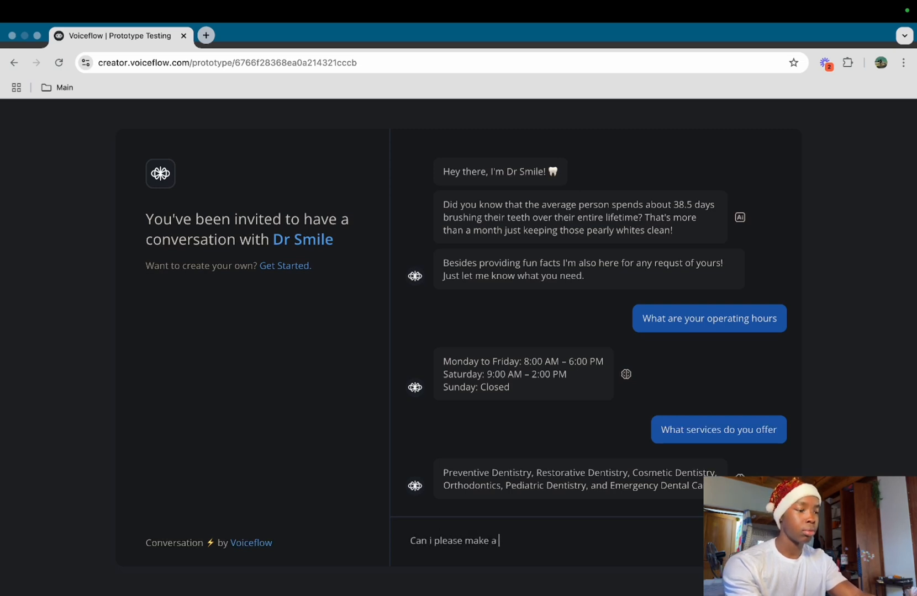
text(booking)
key(Return)
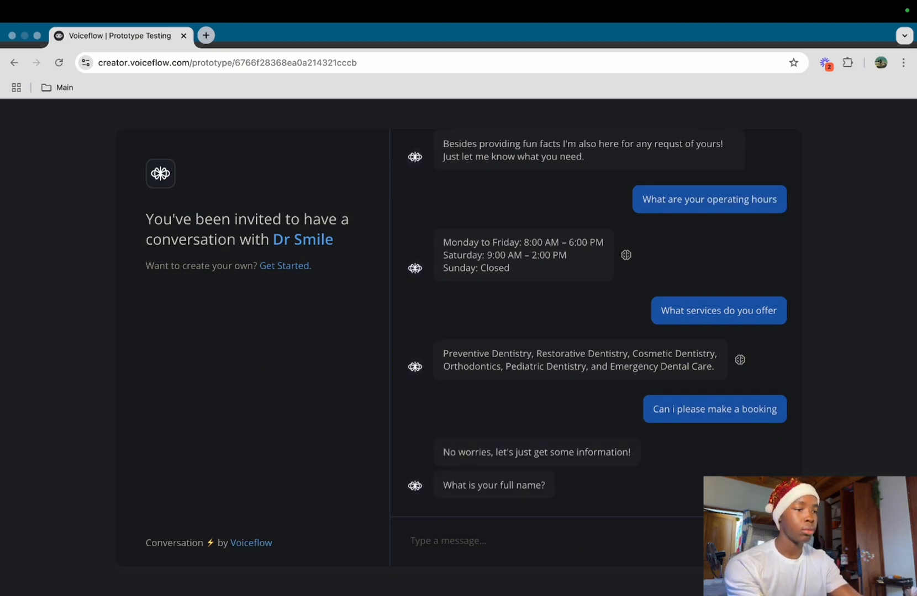
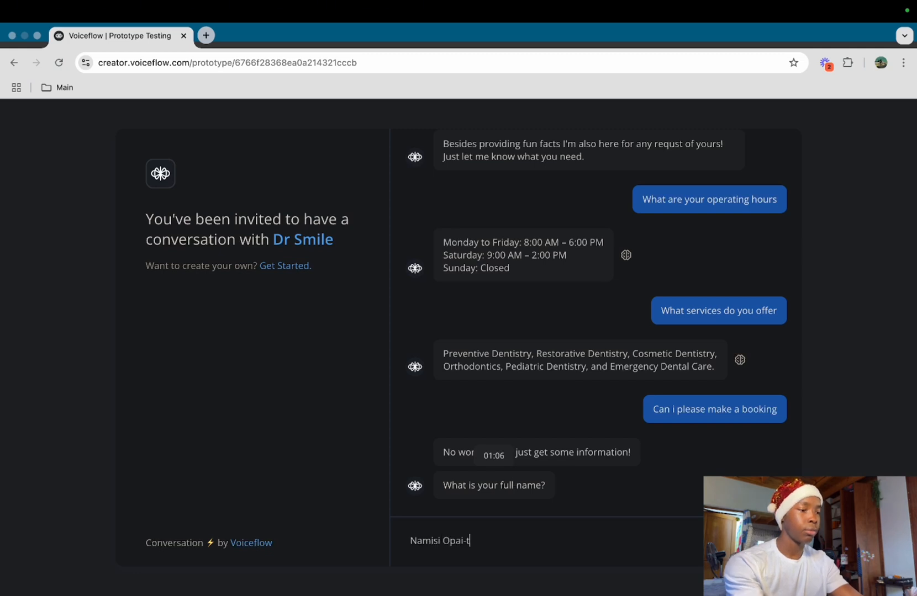
Answer the bot's questions with a full name and an email address
key(Return)
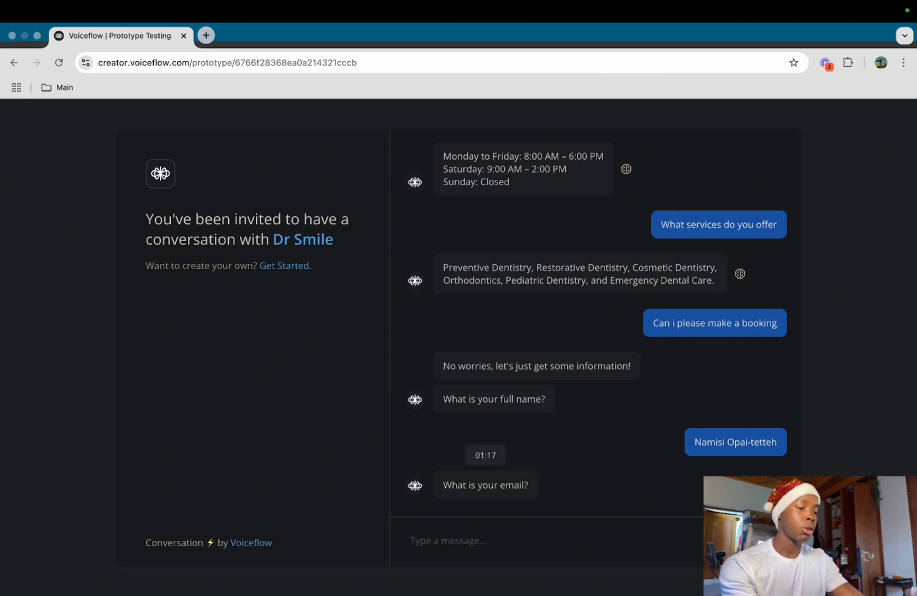
text(test@)
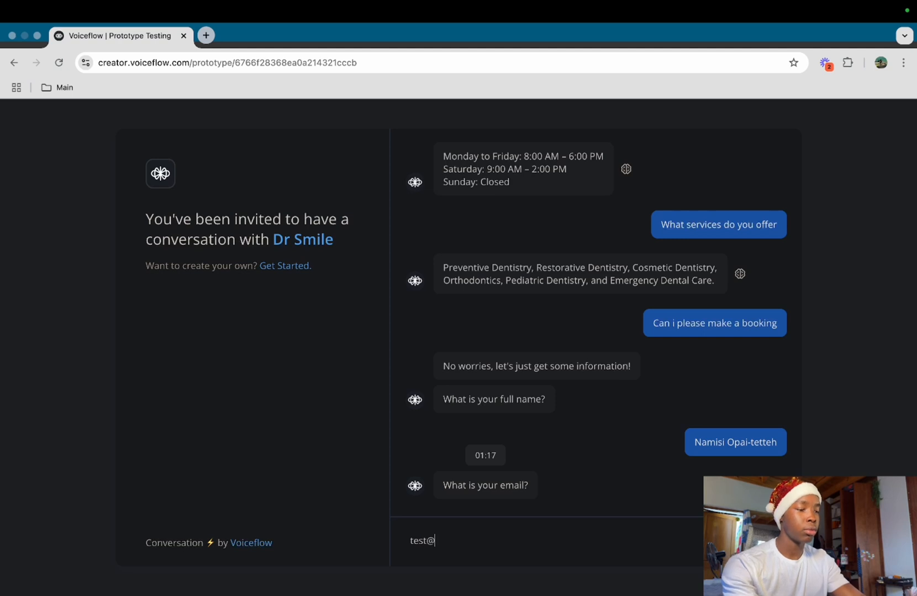
text(gmail.com)
key(Return)
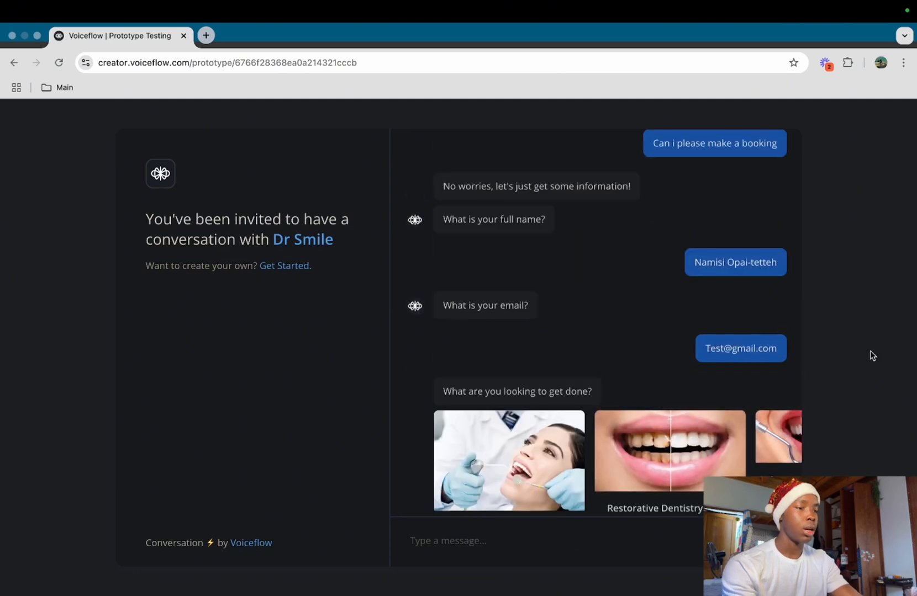
Choose Preventitive Dentistry and pick Wednesday, January 22, 2025 in the Calendly calendar
click(529, 473)
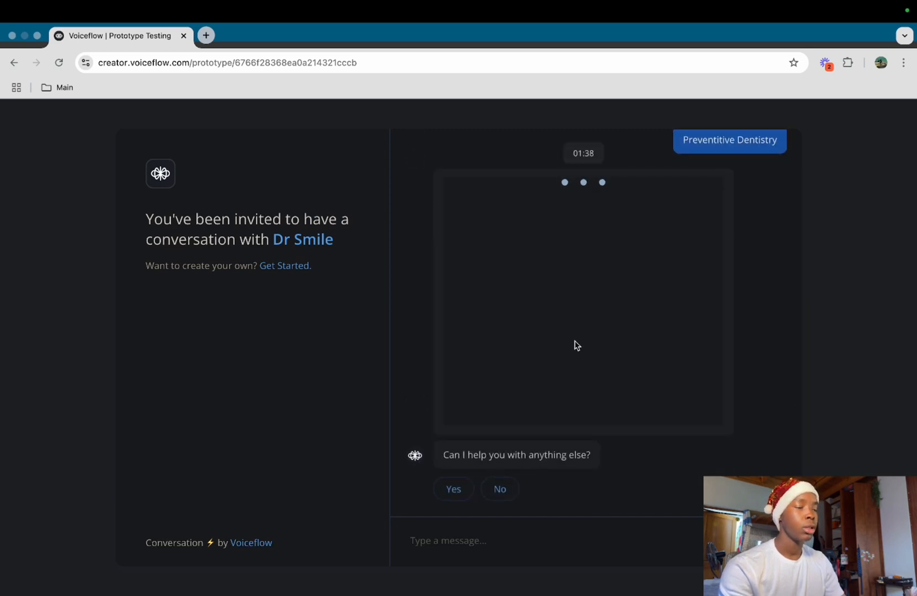
scroll(575, 345, down, 4)
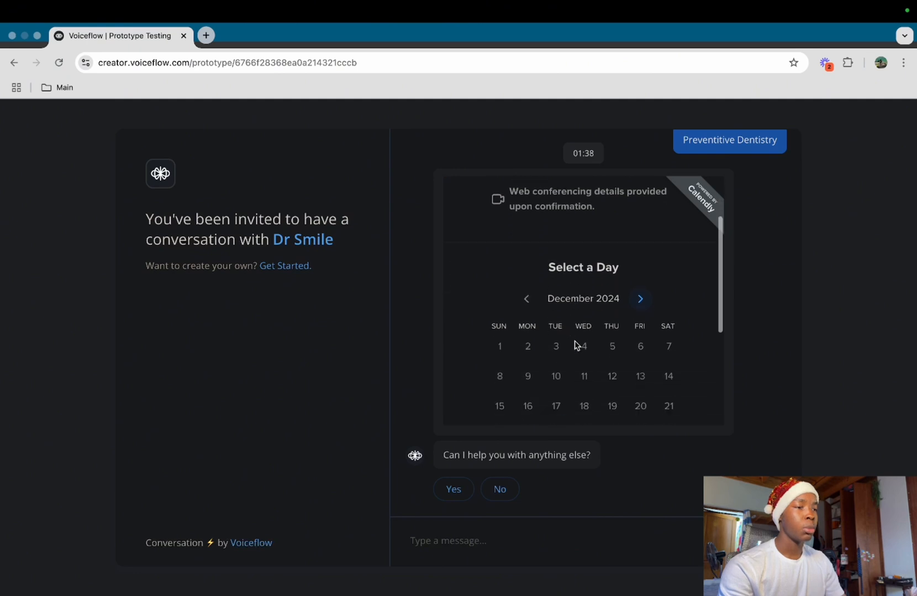
scroll(574, 352, down, 3)
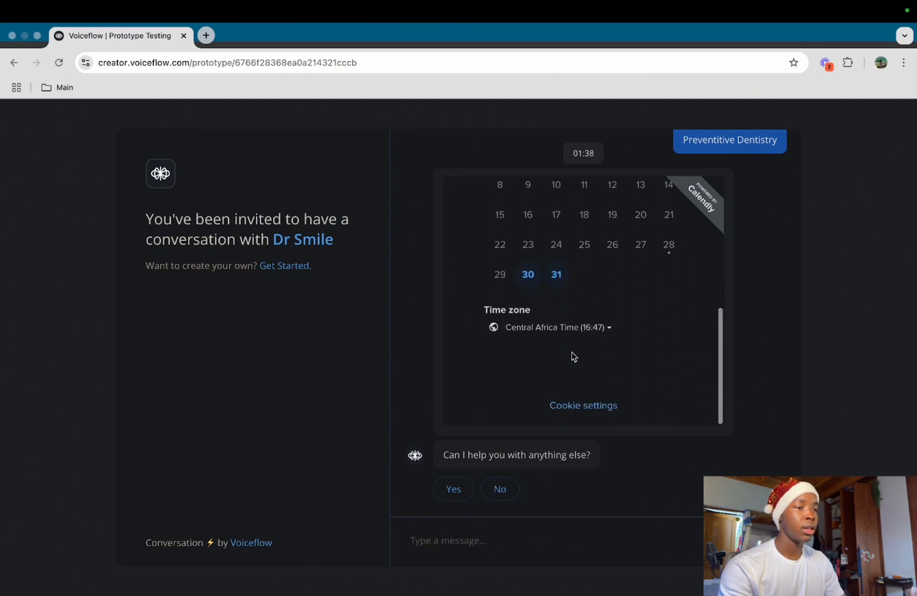
scroll(573, 353, up, 4)
click(640, 276)
scroll(640, 281, down, 4)
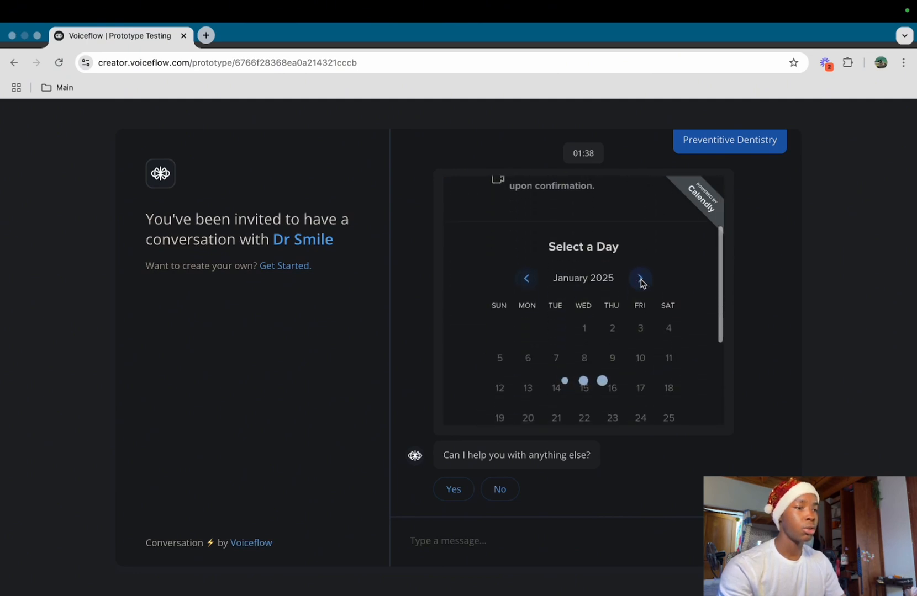
click(589, 334)
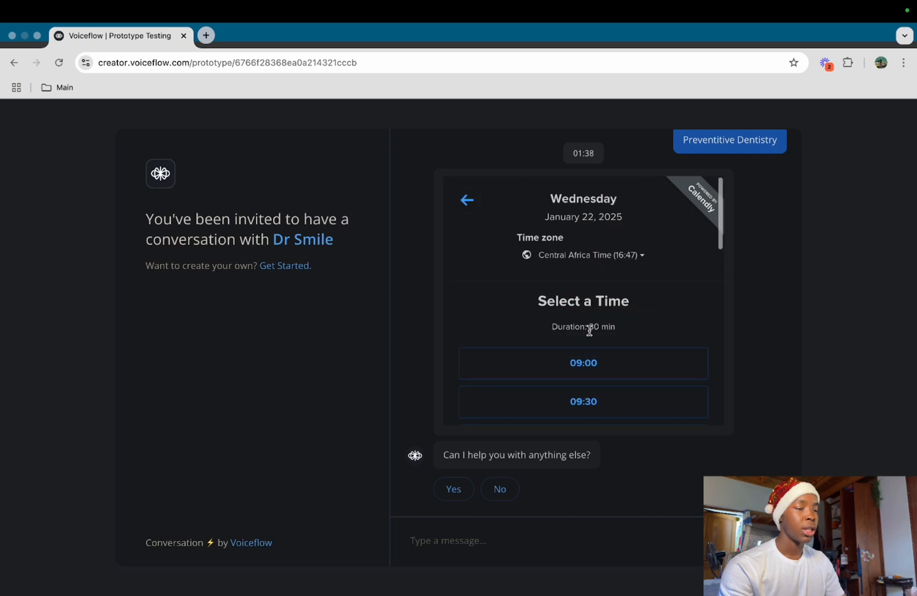
Schedule the 13:30 slot as a 30 Minute Meeting, then decline further help
scroll(591, 323, down, 6)
click(595, 340)
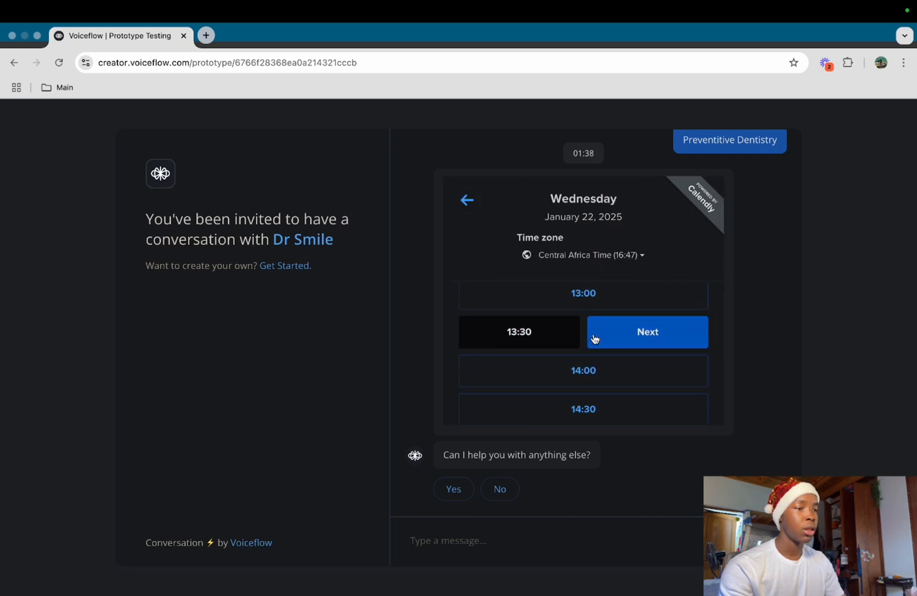
click(665, 333)
scroll(606, 351, down, 2)
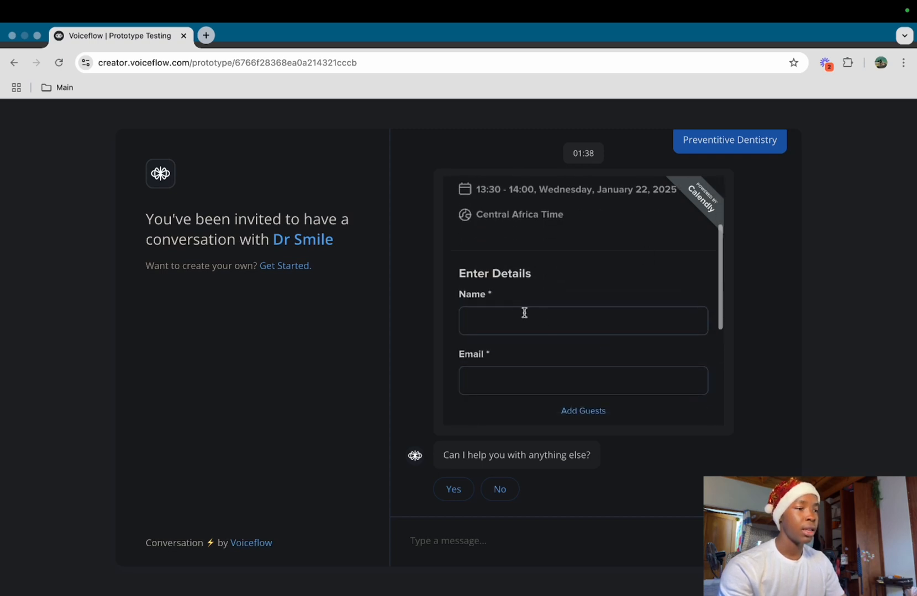
scroll(551, 321, down, 2)
scroll(524, 331, down, 2)
click(546, 374)
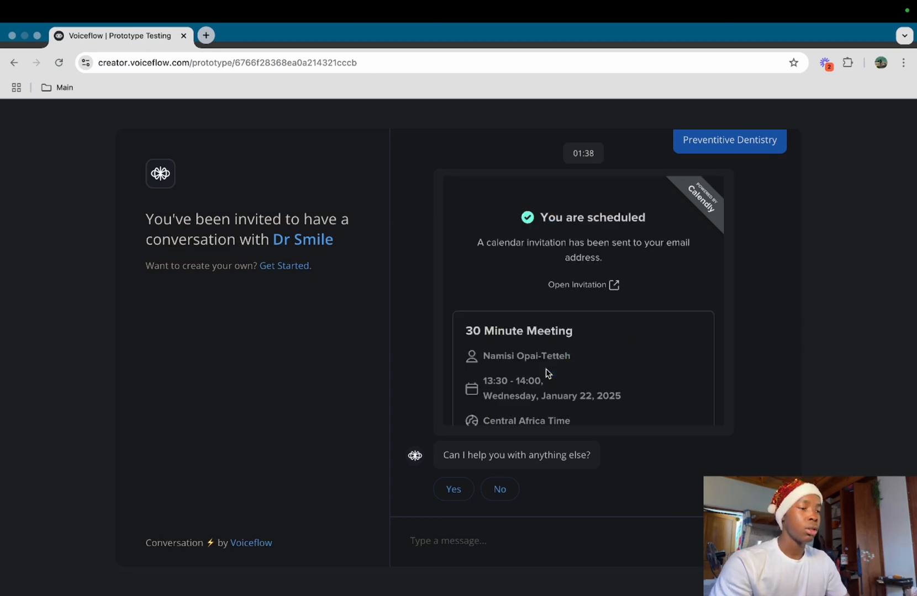
click(499, 491)
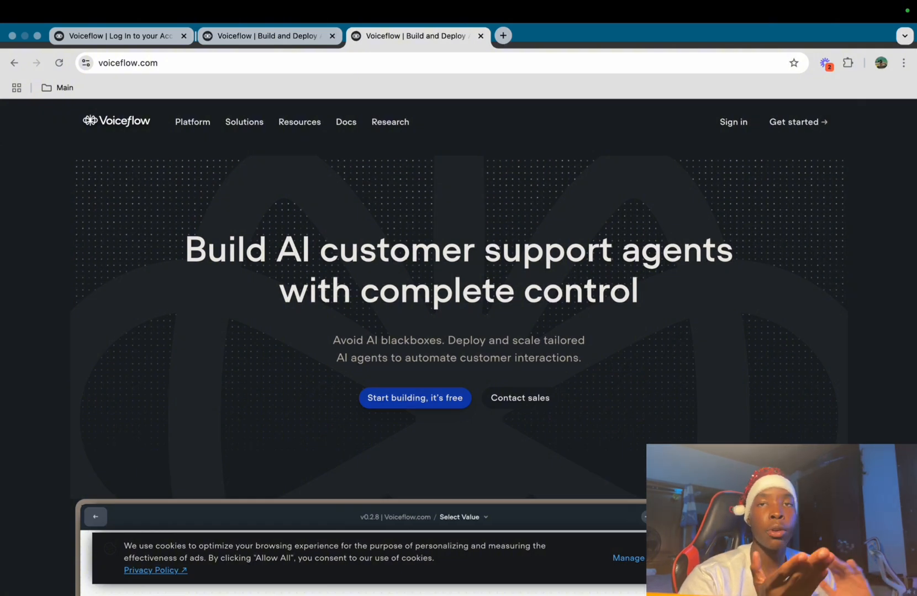
Sign in and create a new agent named 'Dr Smile 1'
click(733, 122)
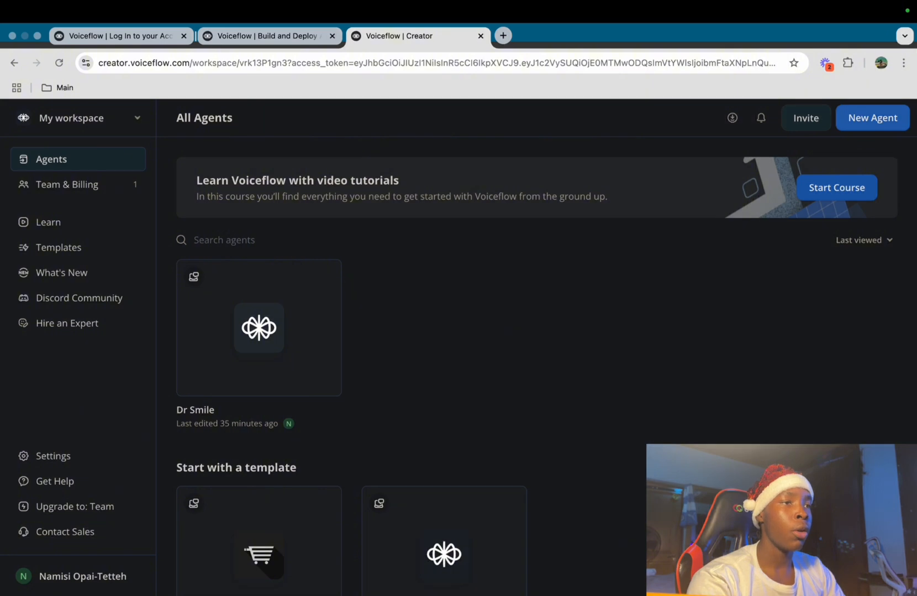
click(872, 118)
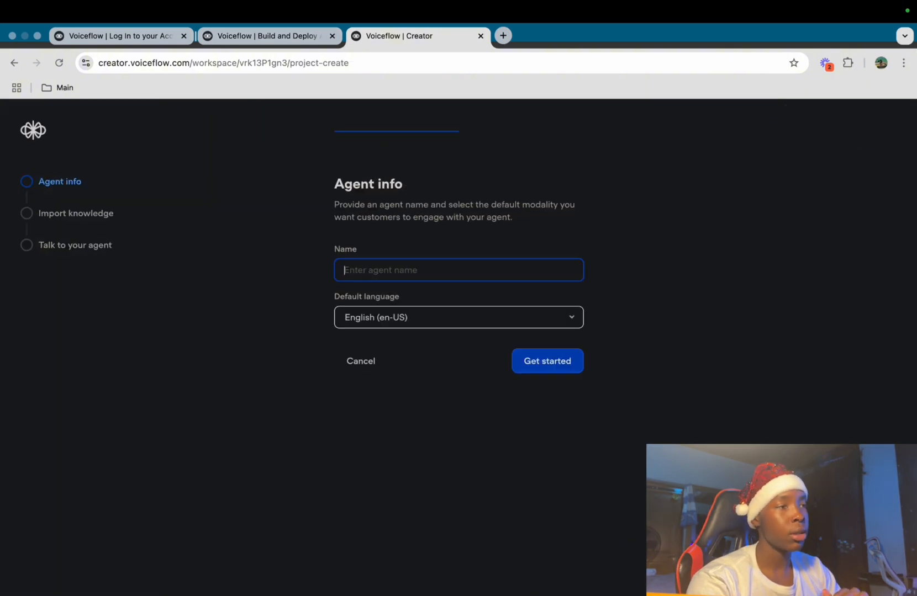
text(Dr )
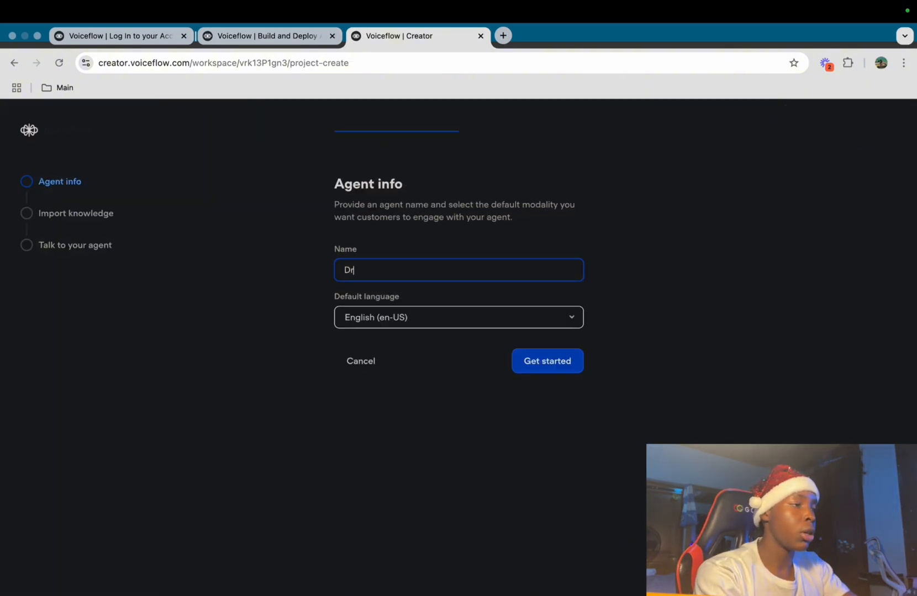
text(Smile)
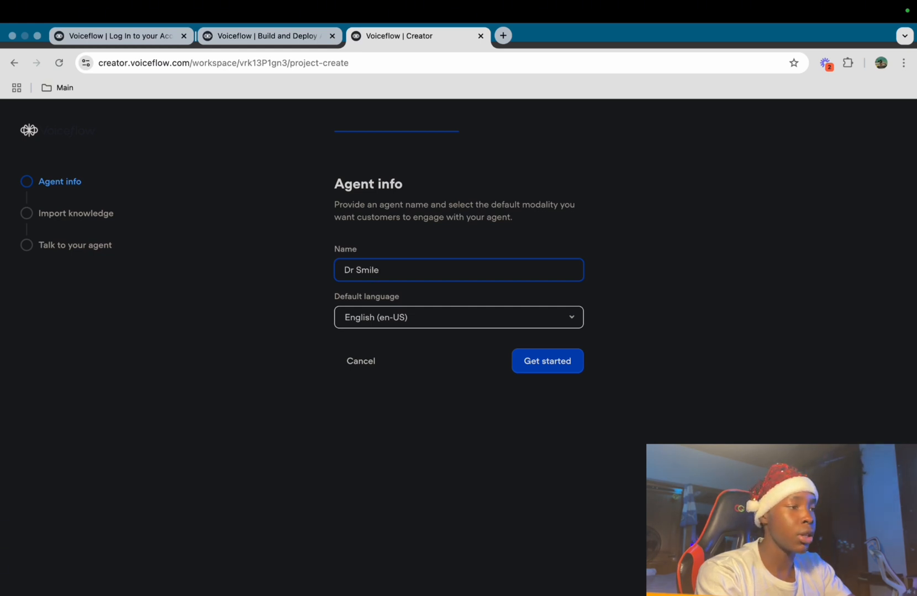
text( 1)
key(Return)
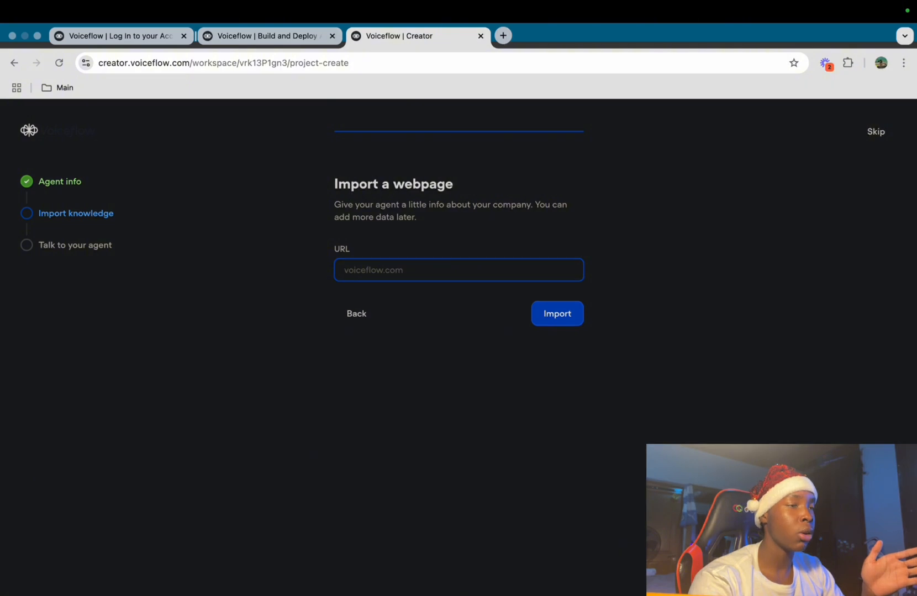
Skip the webpage import and import the pasted SmileCraft Dental Studio text as a knowledge data source
click(876, 131)
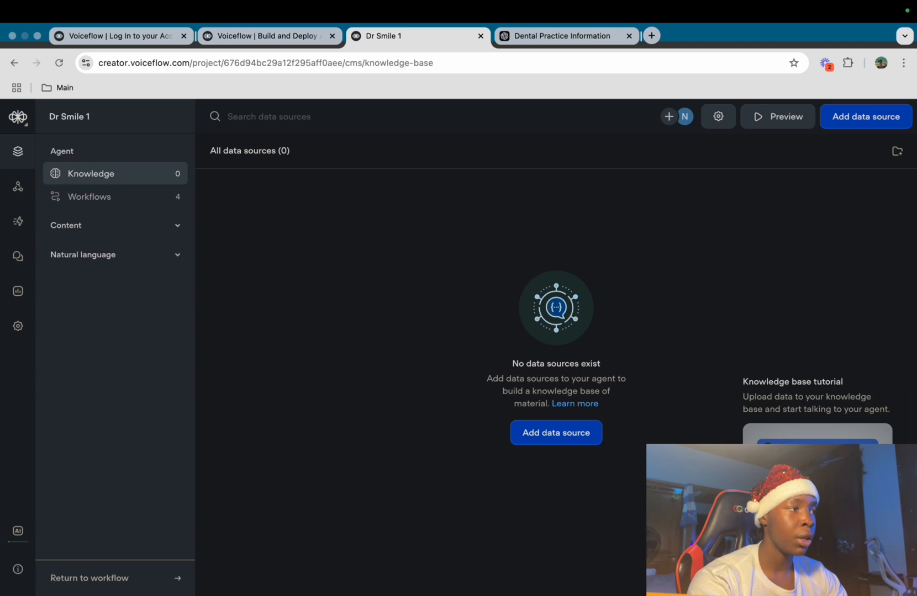
click(556, 433)
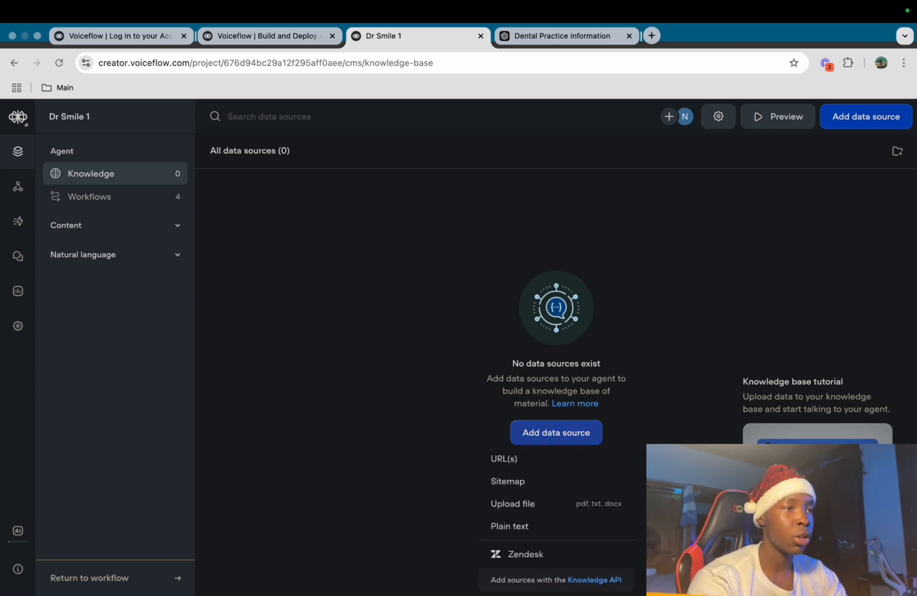
click(509, 526)
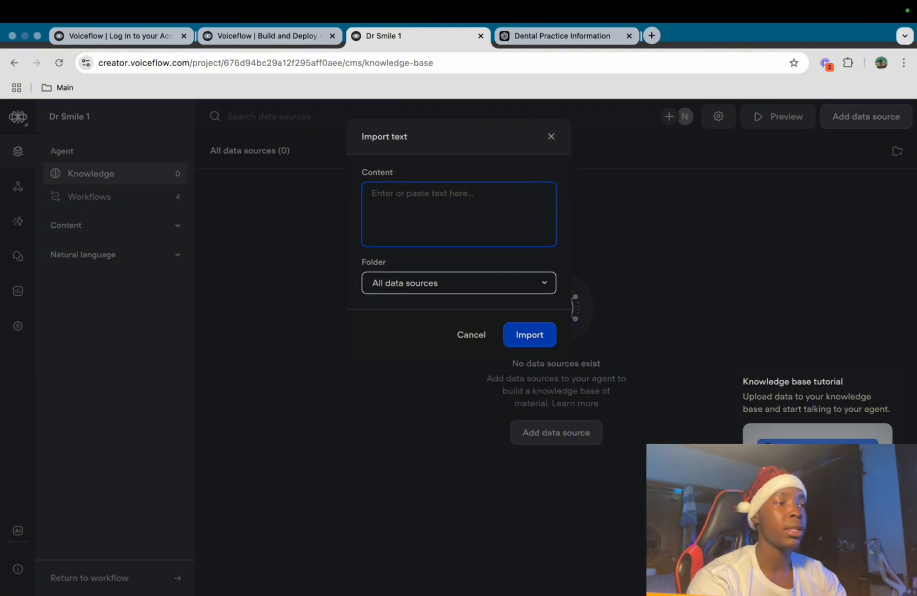
key(super+v)
scroll(458, 346, up, 15)
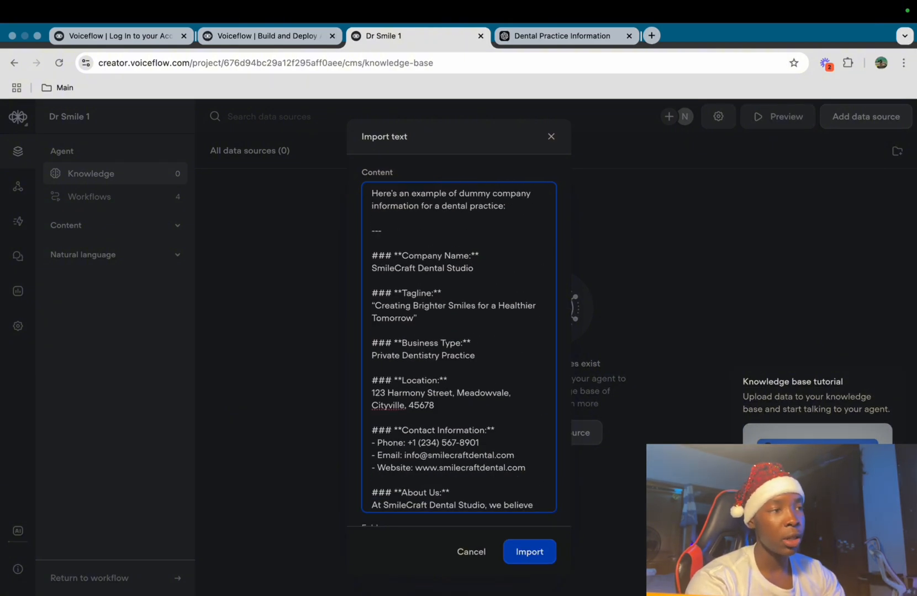
scroll(458, 347, down, 2)
scroll(458, 346, up, 3)
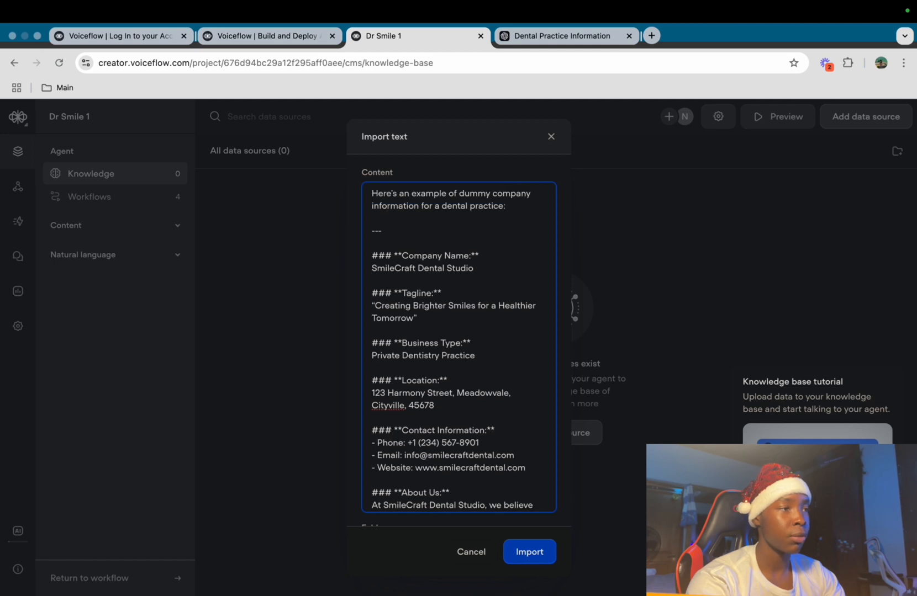
scroll(458, 347, down, 15)
scroll(446, 376, down, 2)
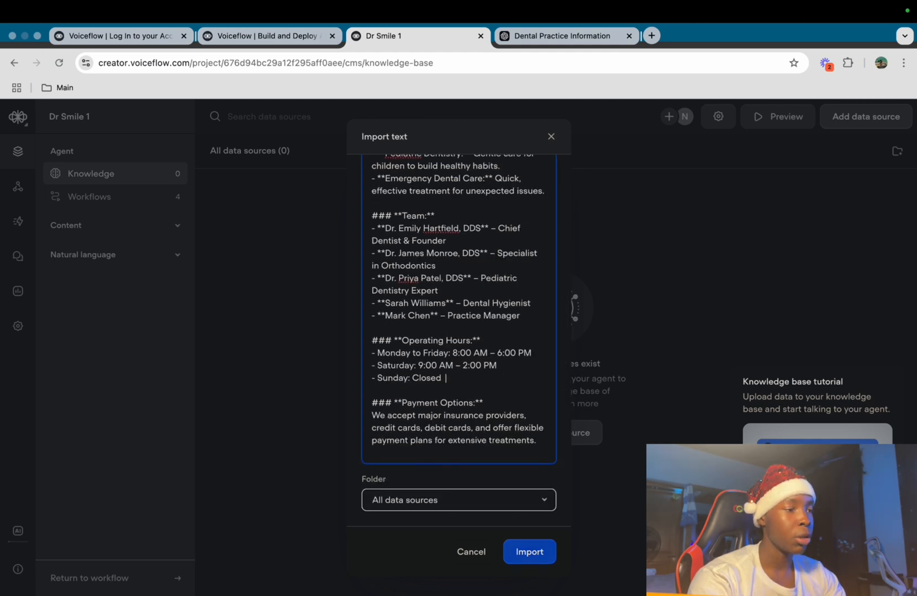
click(529, 553)
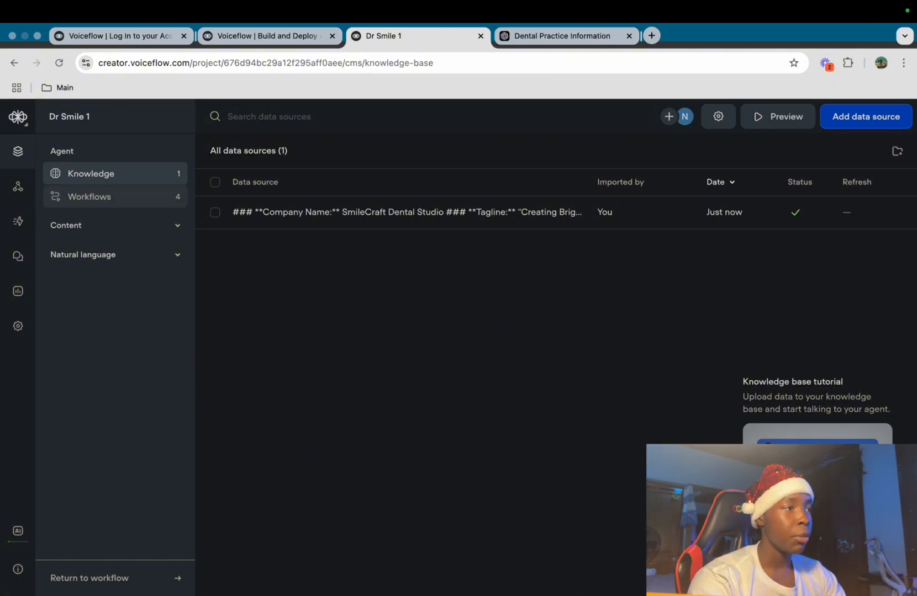
Permanently delete the three template workflows, including Submit a ticket, keeping only Home
click(89, 196)
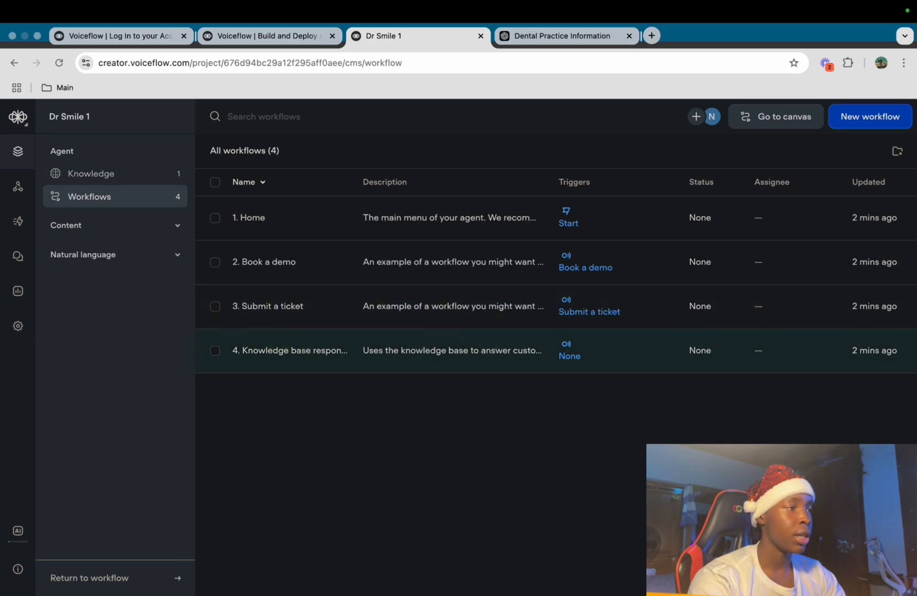
click(214, 351)
click(215, 307)
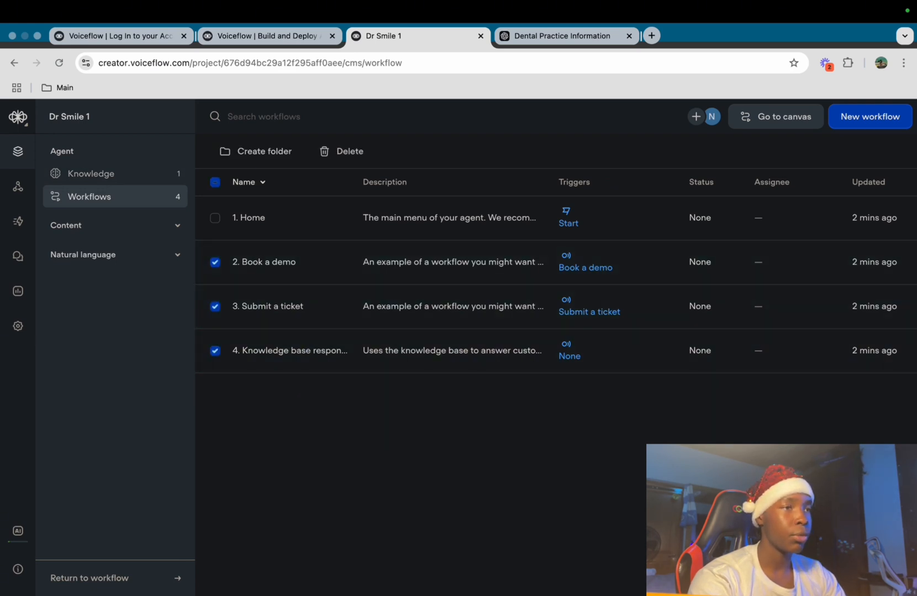
click(341, 151)
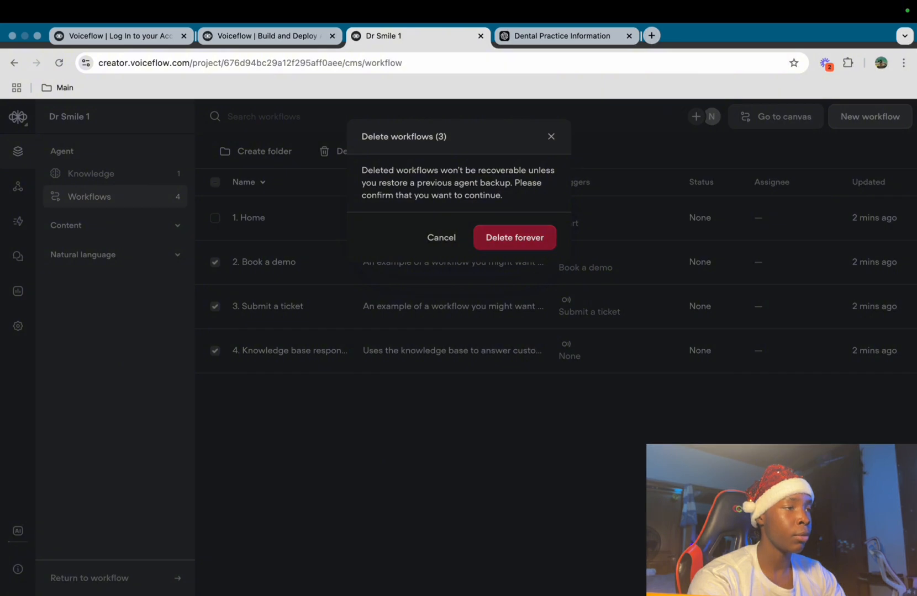
click(516, 236)
In the Home workflow, delete the Welcome block, notes and video, leaving only Start
click(448, 219)
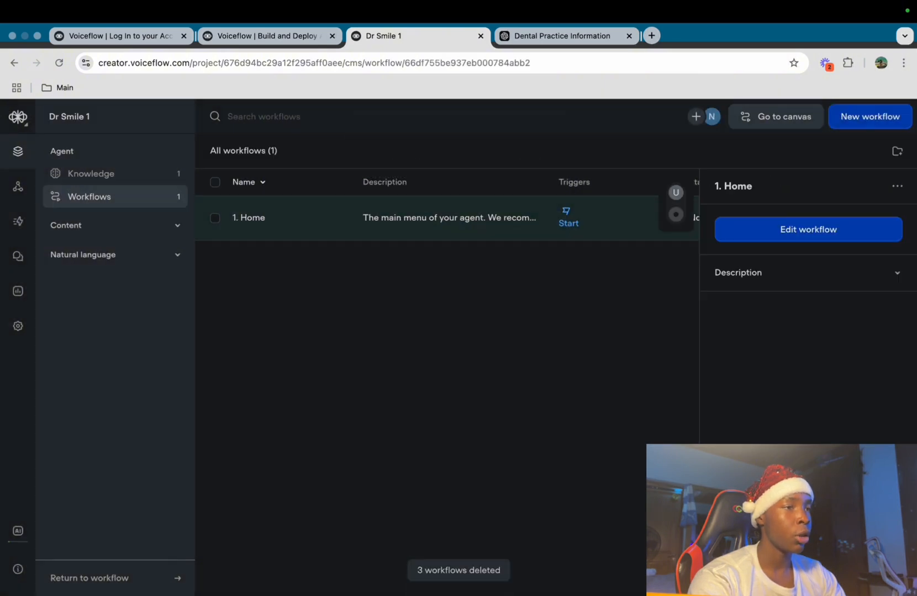
click(808, 229)
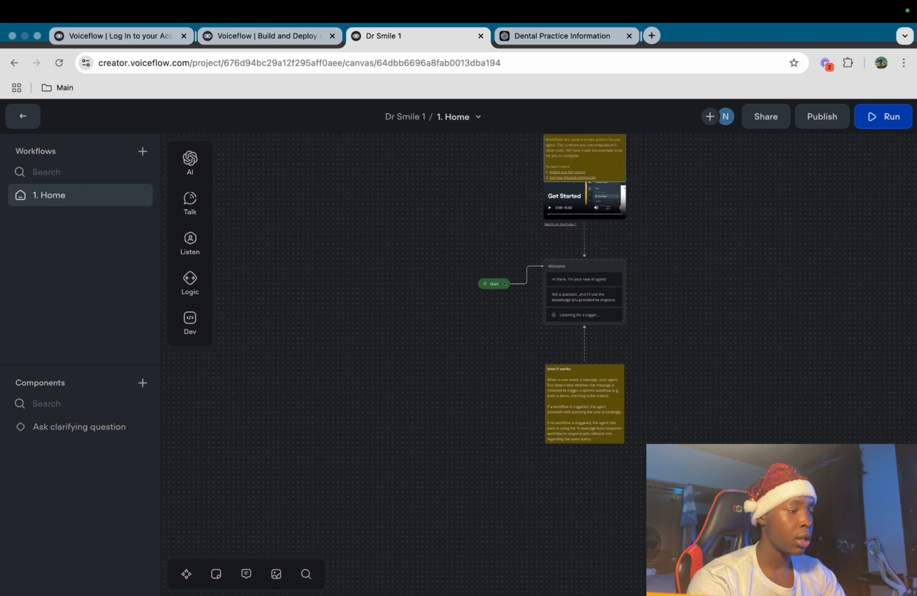
drag(613, 355, 510, 134)
drag(651, 456, 652, 457)
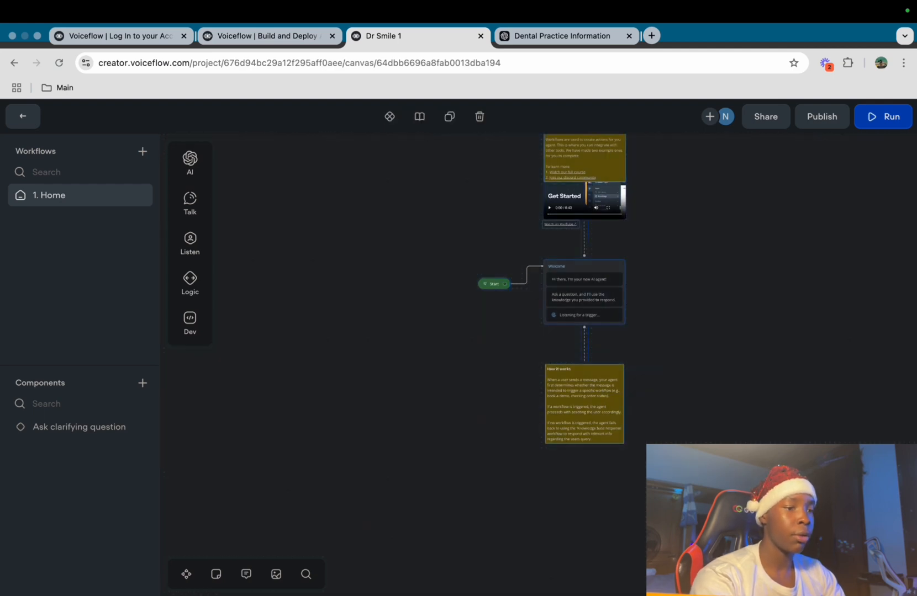
click(640, 530)
drag(640, 530, 542, 158)
key(BackSpace)
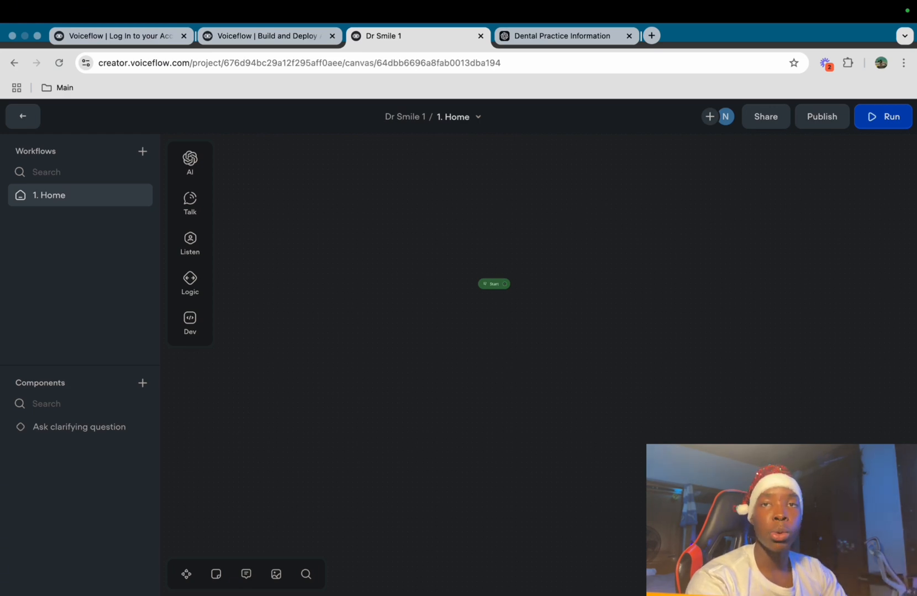
Add a message block saying "Hi, I'm Dr Smile how can I help you?" beside Start
scroll(499, 209, up, 3)
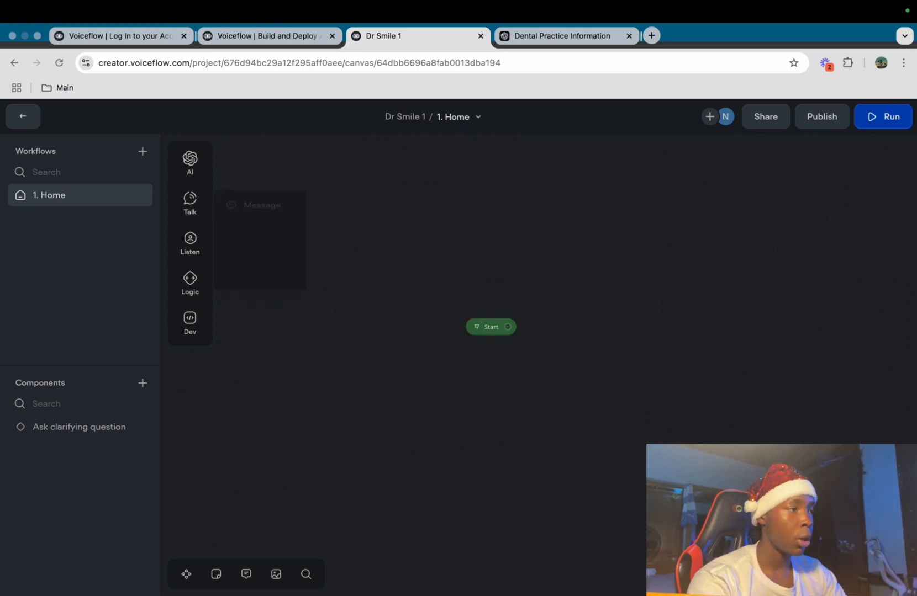
mouse_move(190, 203)
drag(262, 195, 595, 282)
text(Hi)
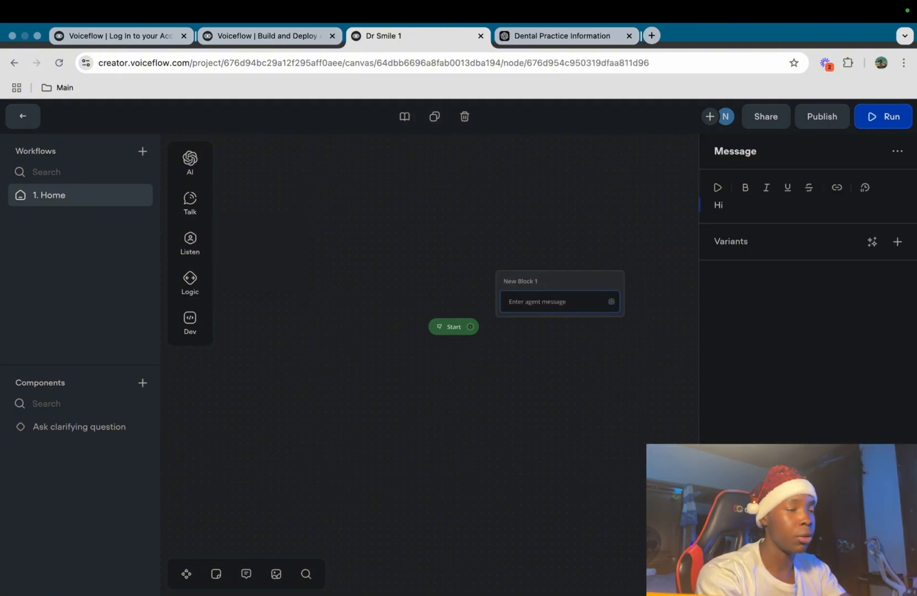
text(, I'm Dr Smile how can I help you?)
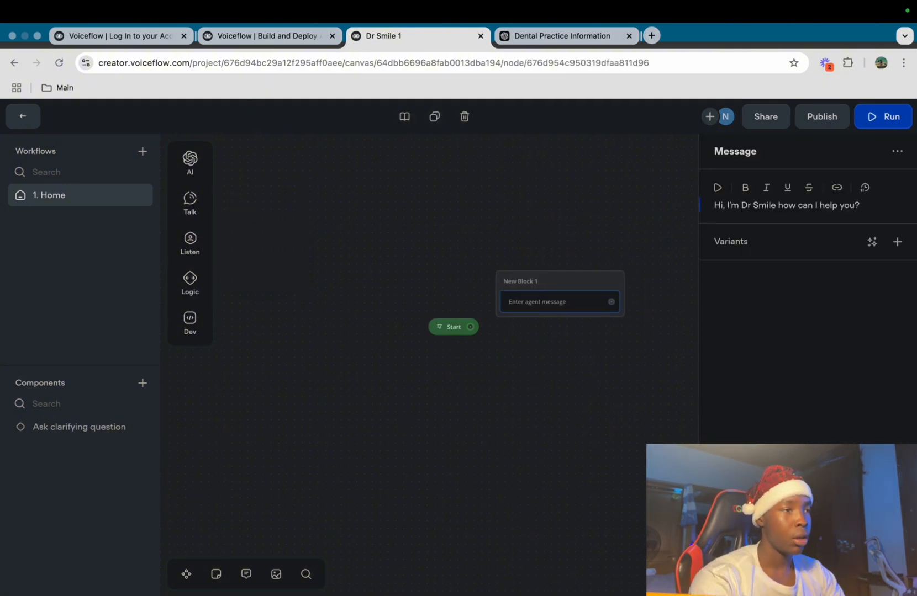
key(Escape)
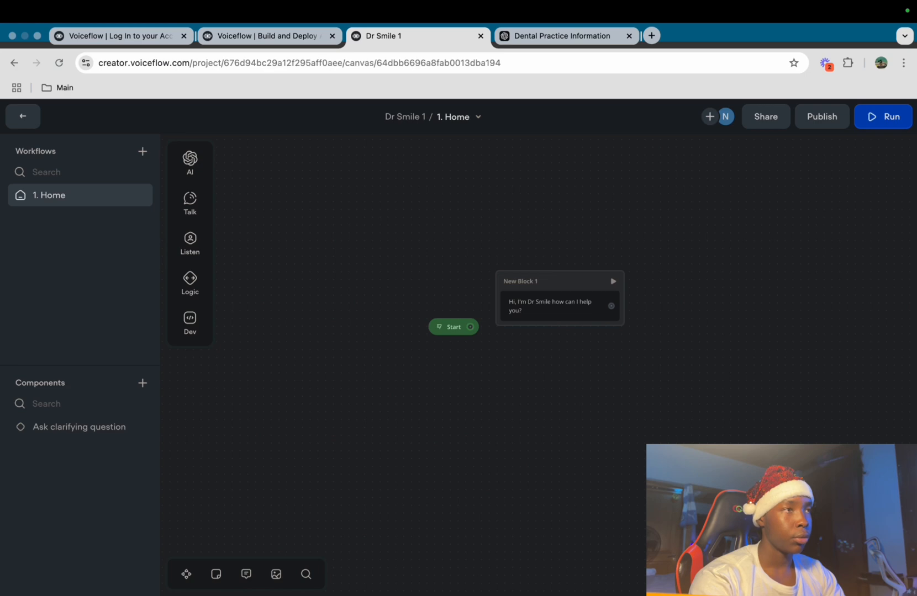
drag(560, 282, 624, 259)
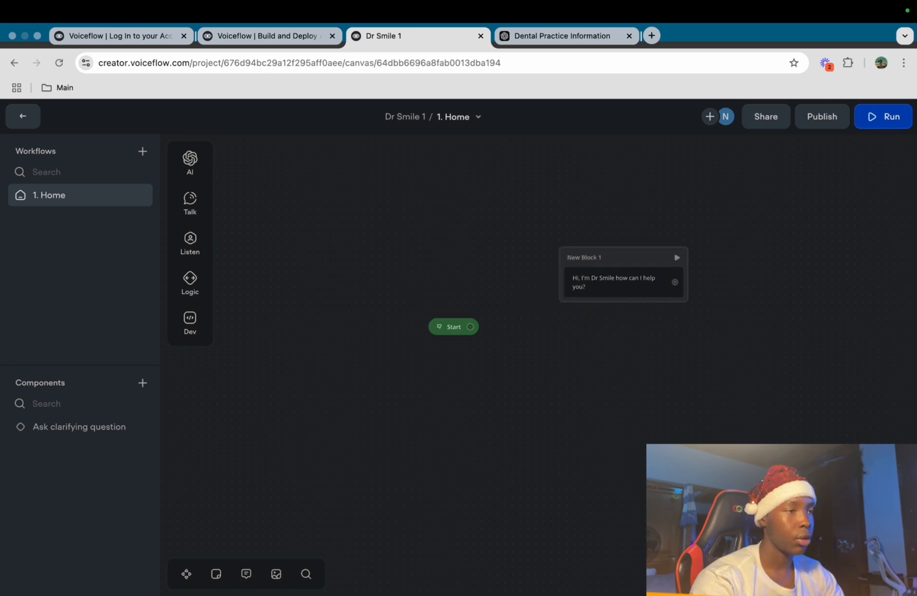
Rename the message block to Greeting and connect Start to it
key(super+a)
text(=)
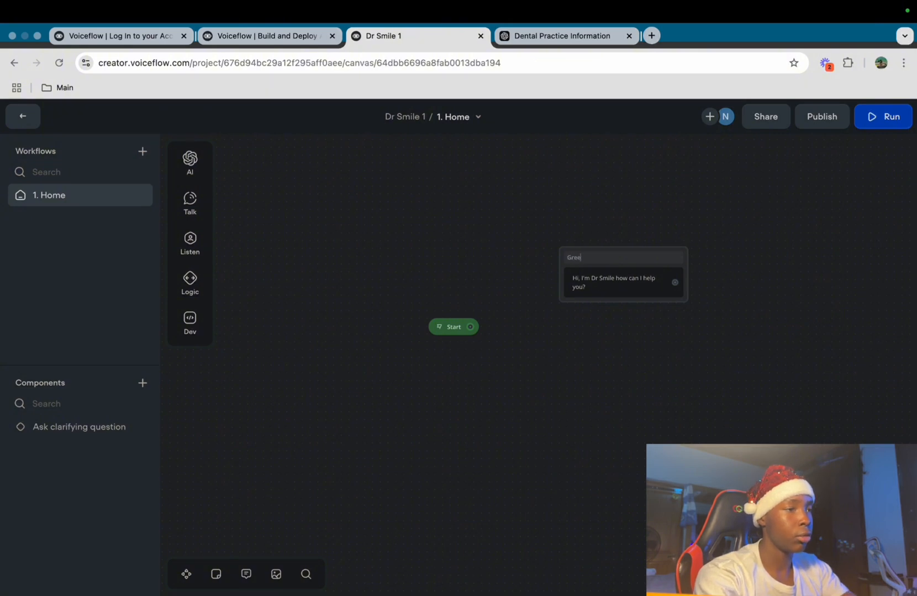
text(reeto)
key(BackSpace)
text(ing)
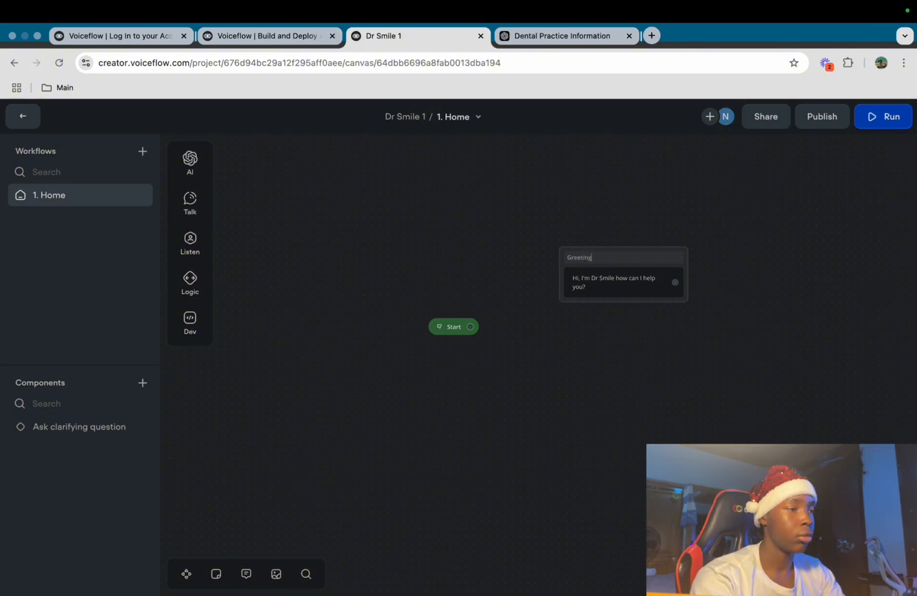
drag(622, 259, 595, 287)
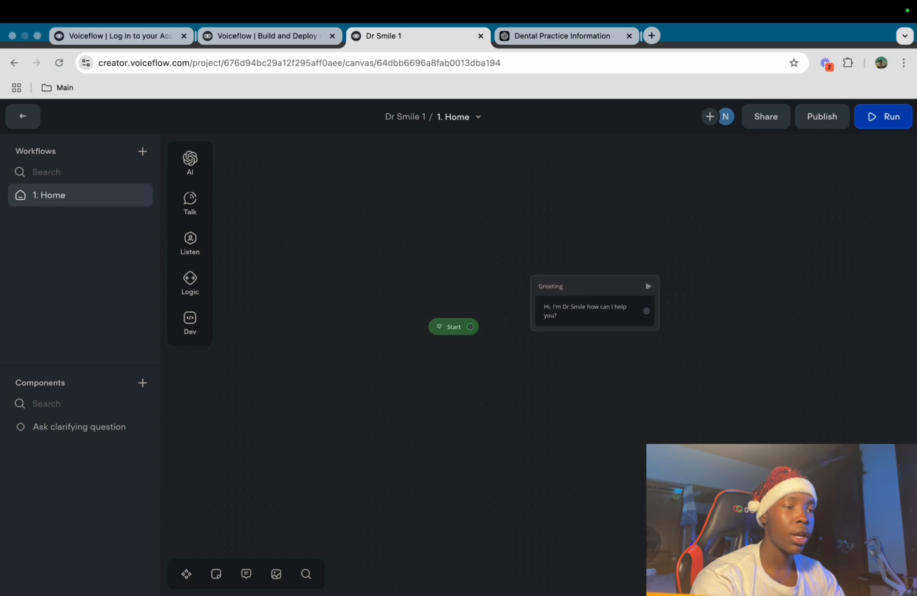
drag(470, 327, 575, 309)
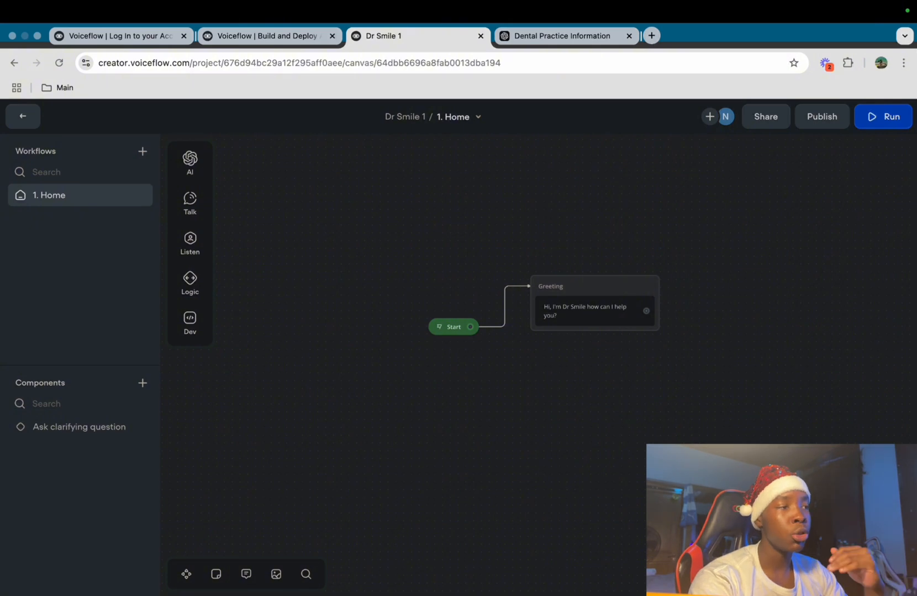
Add a Buttons listen step under the greeting message in the Greeting block
mouse_move(190, 243)
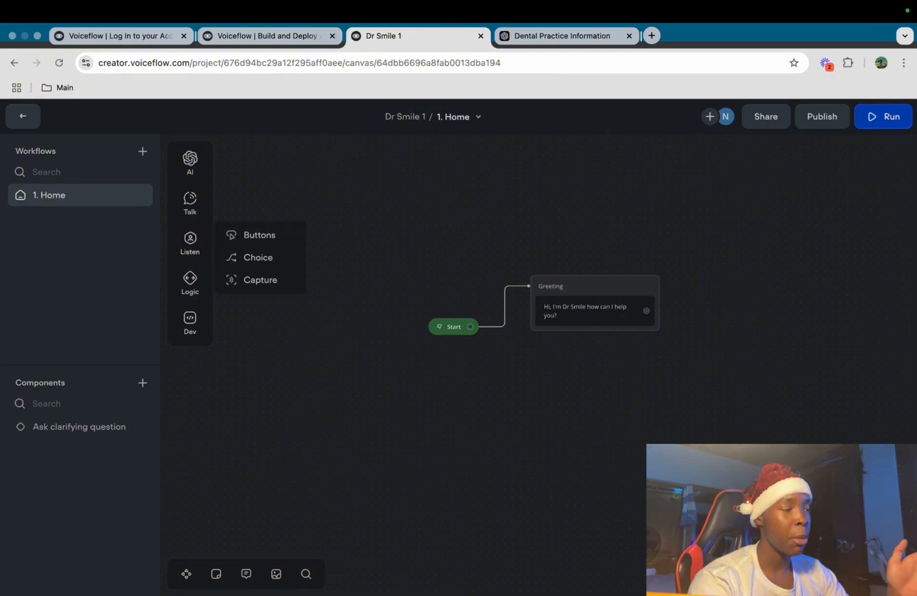
drag(256, 235, 577, 338)
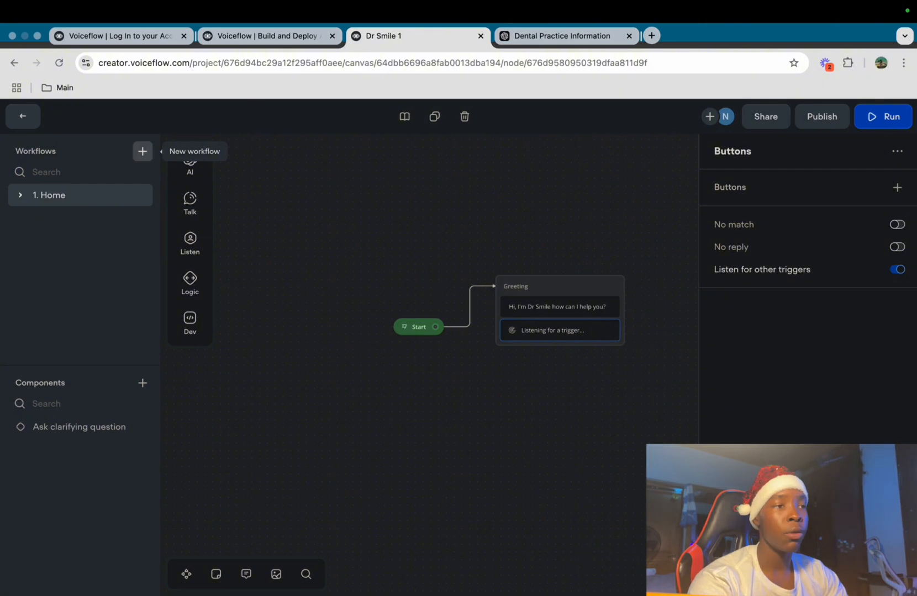
Create a new workflow named 'Knowledge Base'
click(142, 151)
text(K)
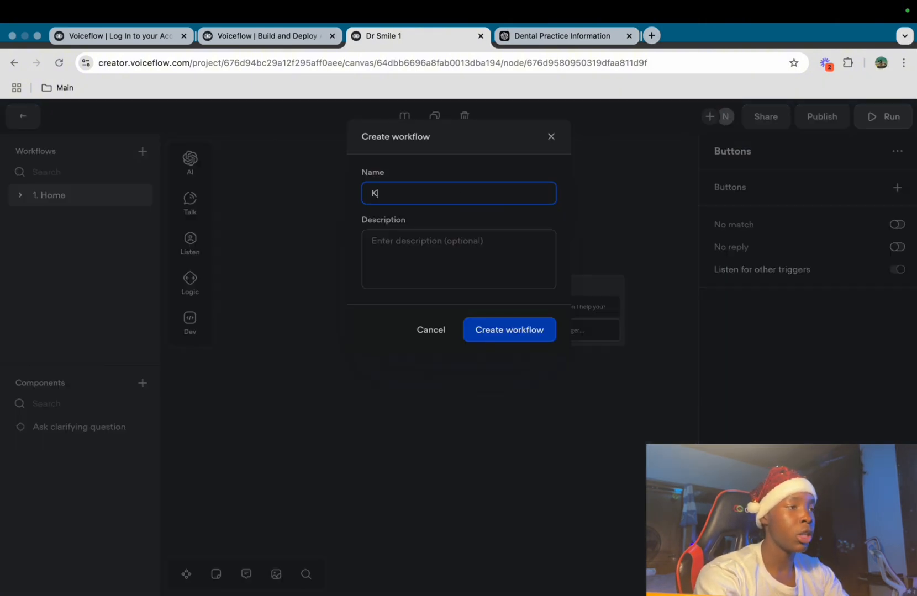
text(nowledge ba)
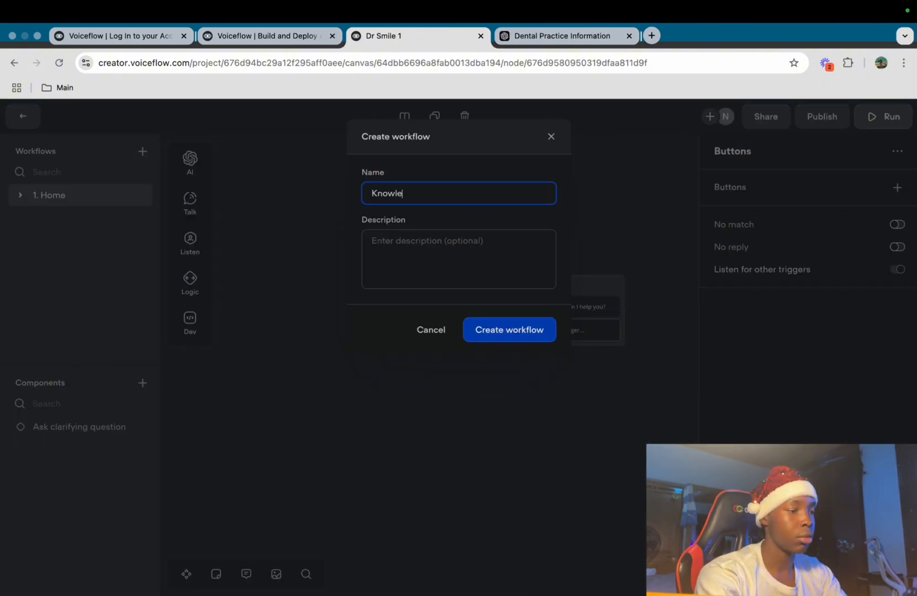
key(BackSpace)
key(BackSpace)
text(Base)
key(Return)
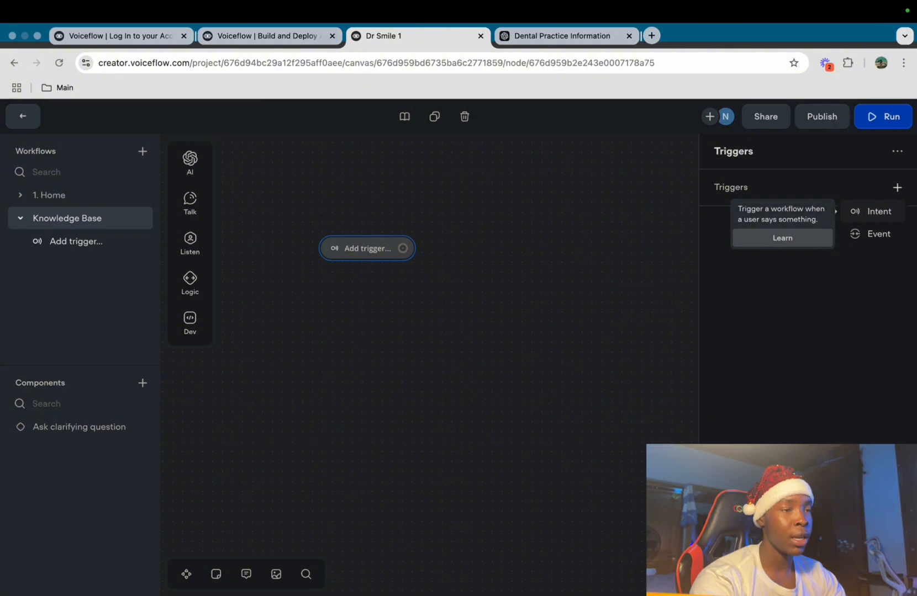
Set the Knowledge Base workflow's trigger to the None intent
click(878, 211)
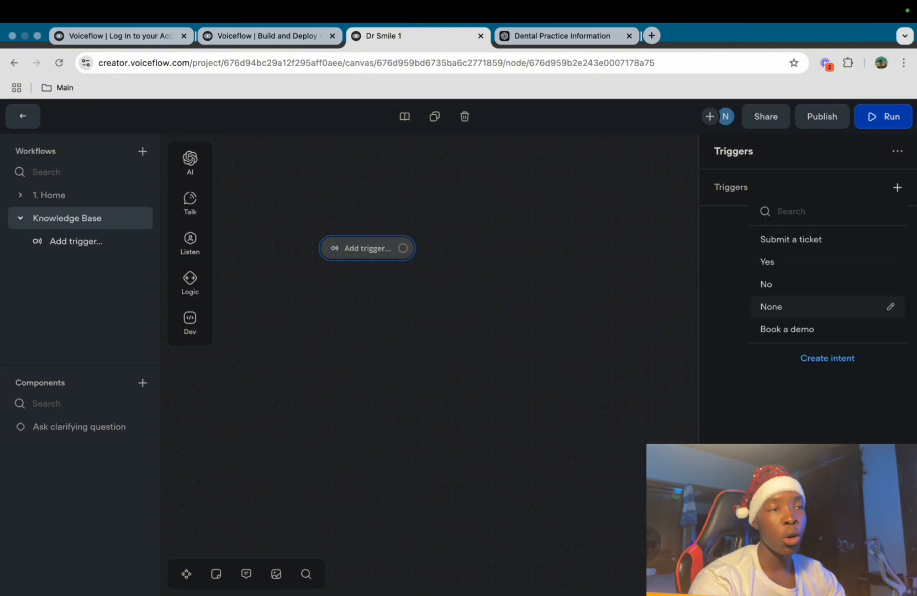
click(801, 306)
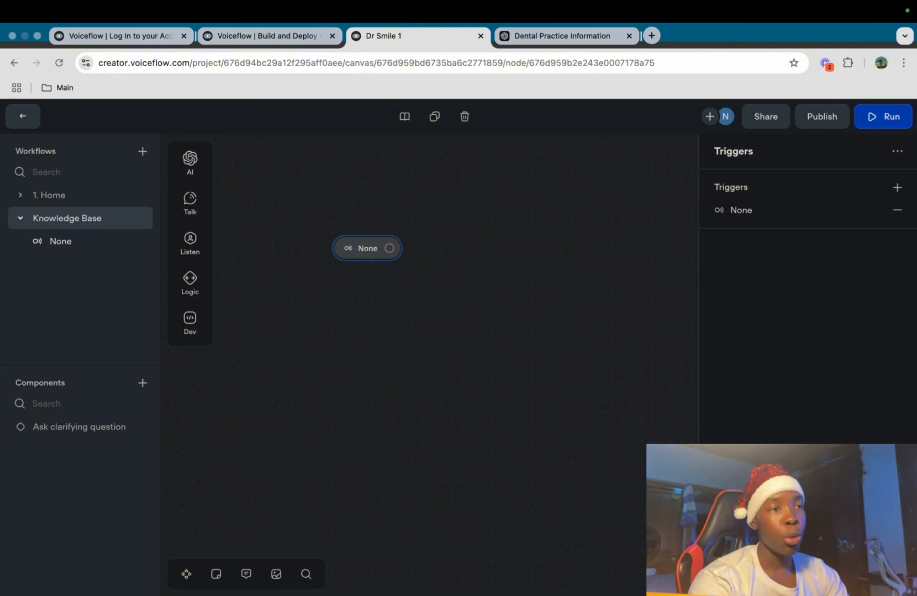
key(Escape)
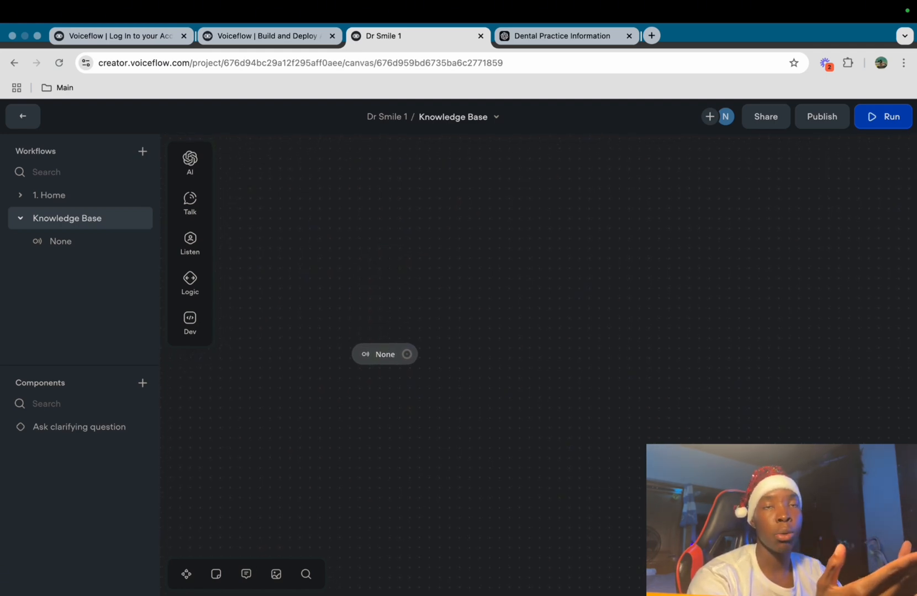
After None, add a Response AI step answering {last_utterance} from the Knowledge Base, with a Not found path
scroll(442, 354, right, 1)
drag(354, 334, 422, 271)
mouse_move(481, 286)
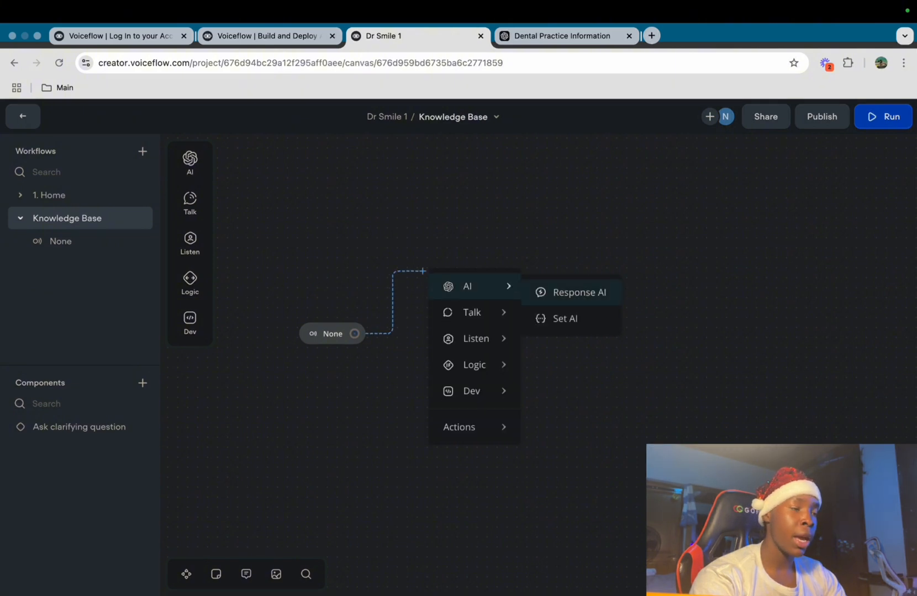
click(569, 293)
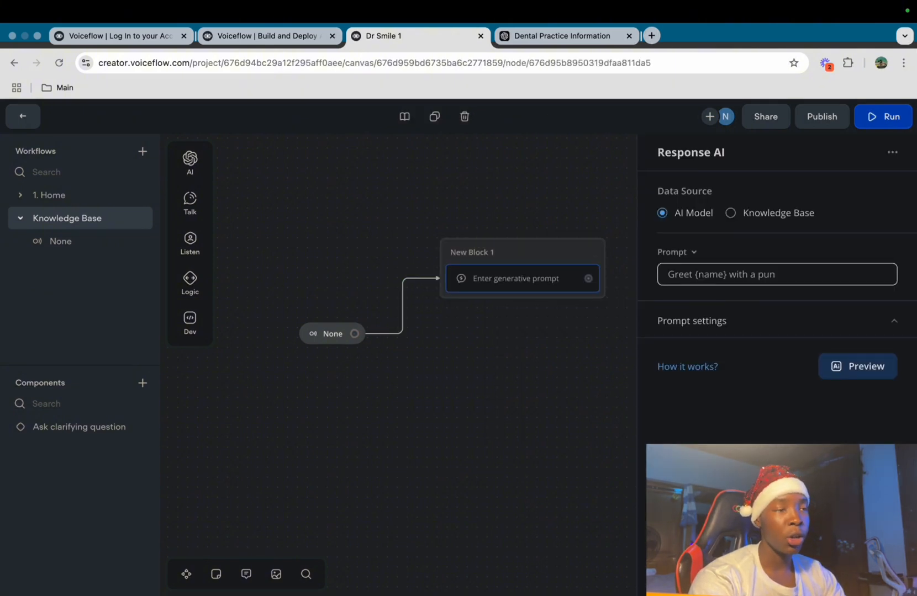
click(730, 213)
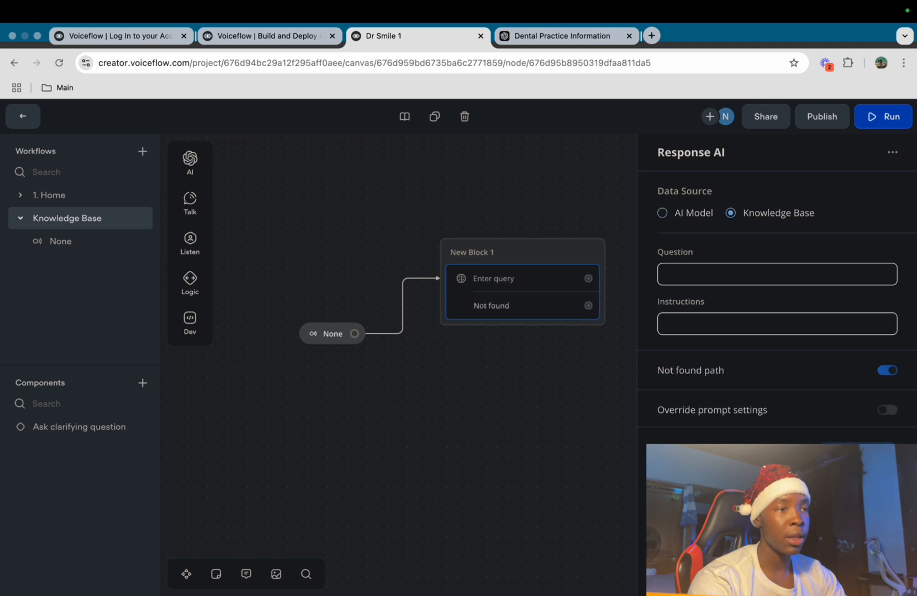
click(776, 274)
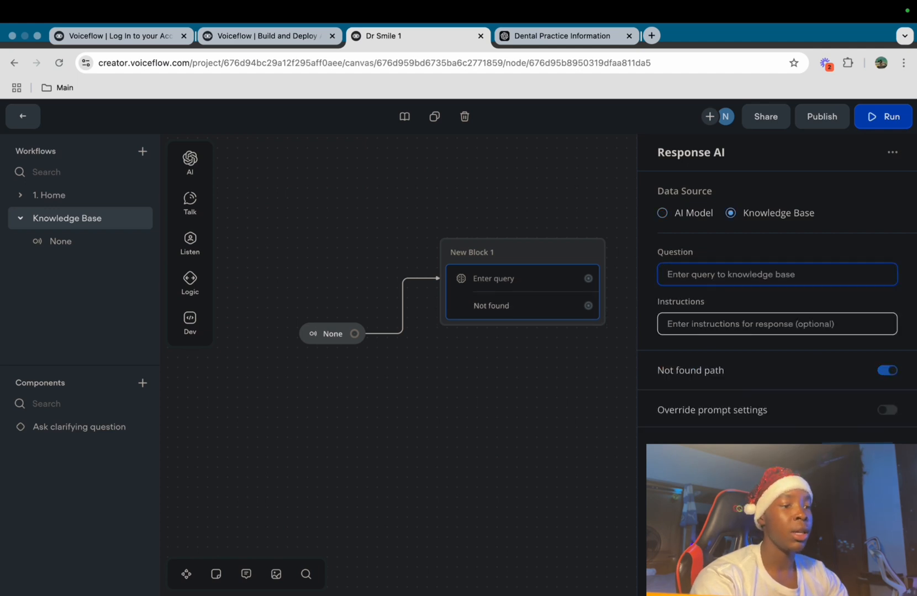
text({)
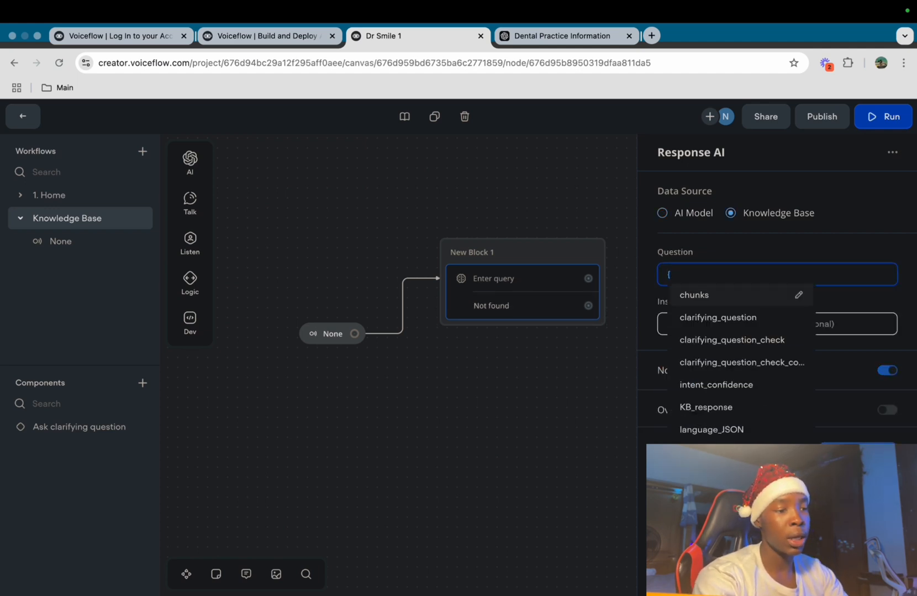
text(las)
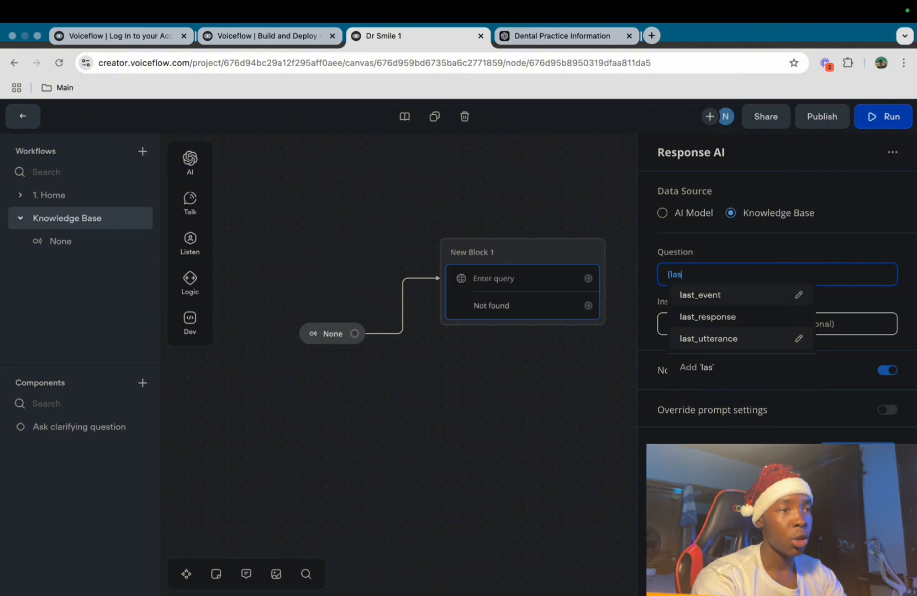
click(709, 340)
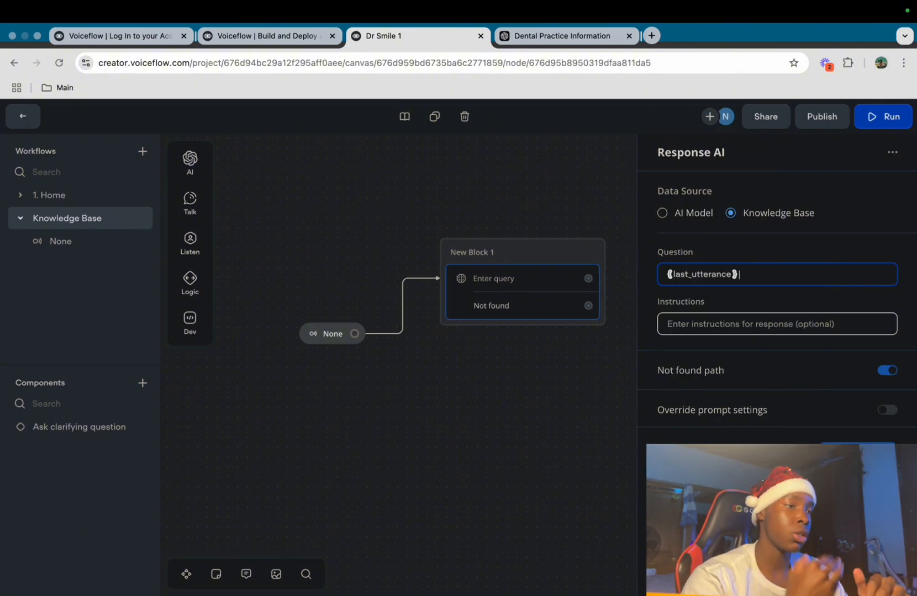
click(777, 324)
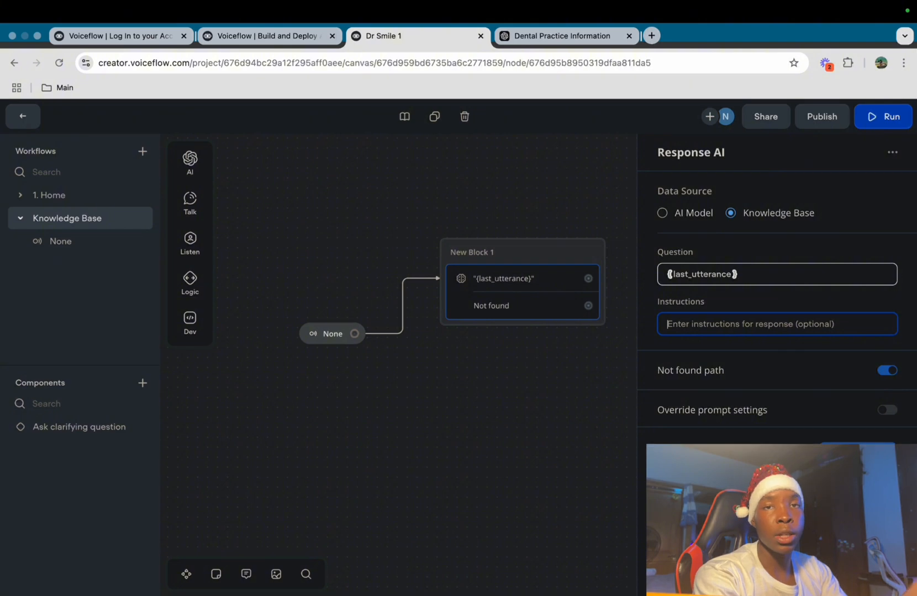
click(420, 408)
scroll(420, 409, right, 2)
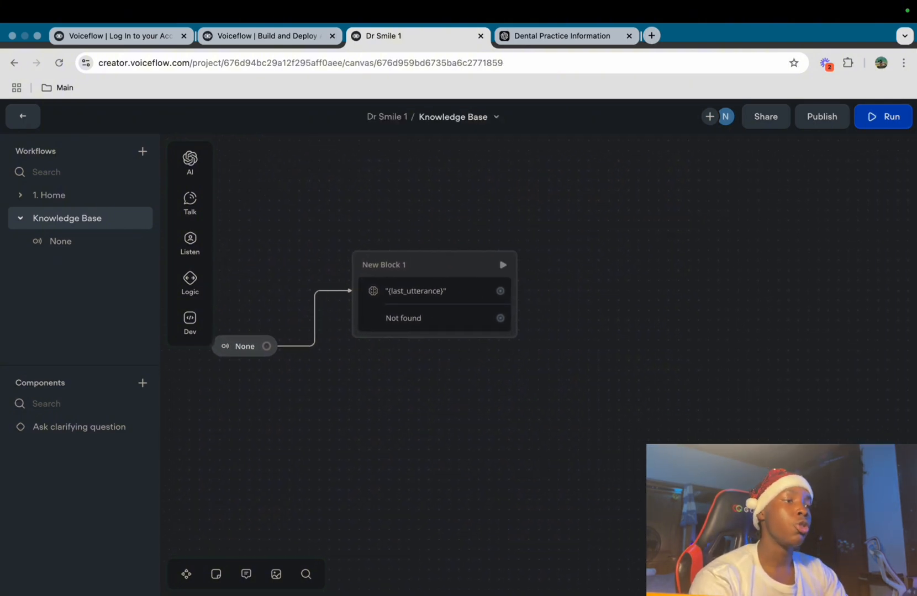
Attach a Buttons listening step, New Block 2, to the answered {last_utterance} path
drag(500, 291, 559, 256)
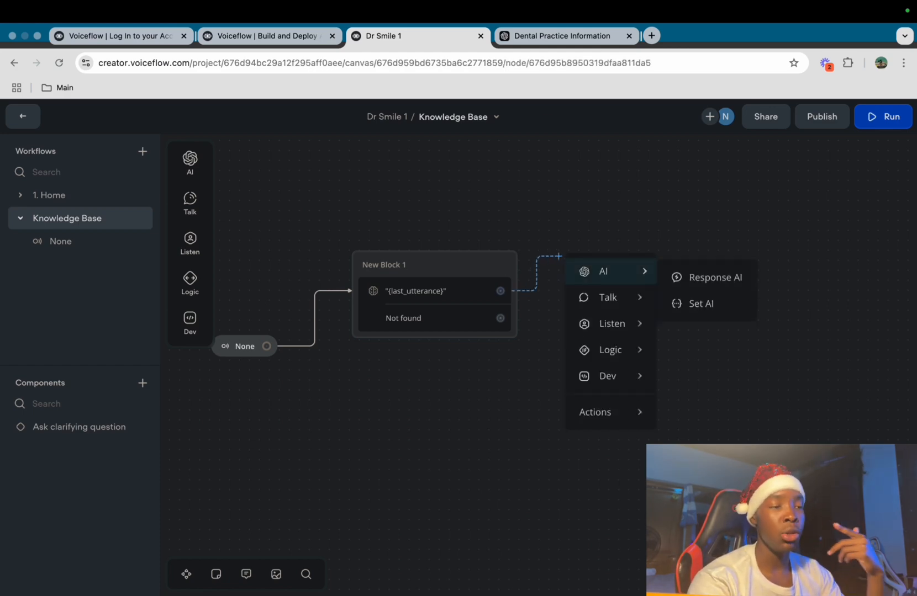
mouse_move(612, 324)
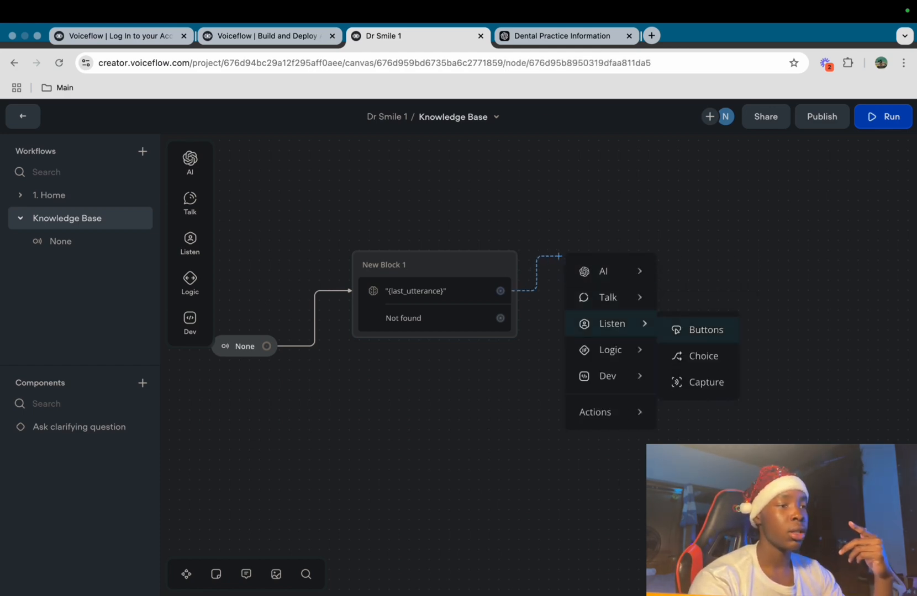
click(709, 329)
drag(544, 237, 544, 242)
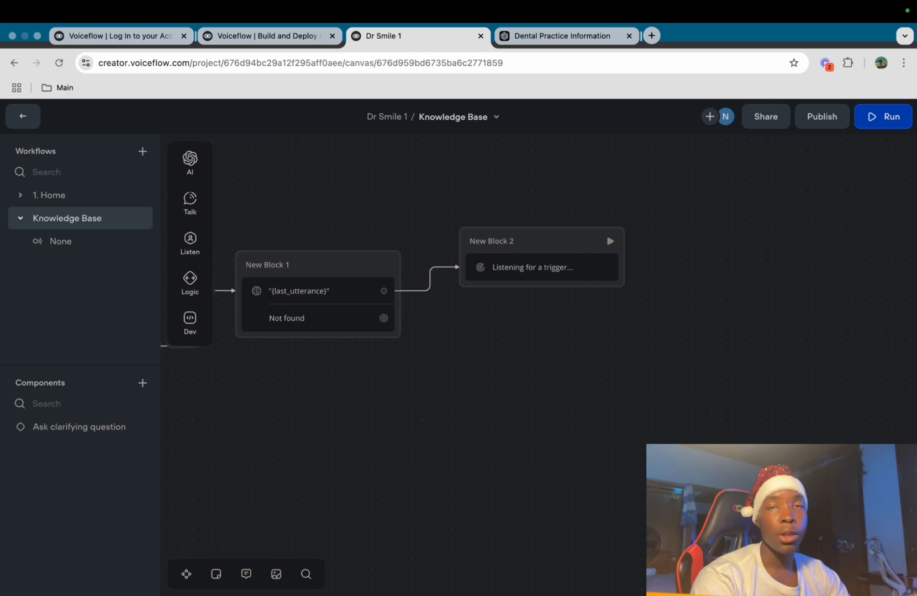
scroll(539, 343, left, 1)
scroll(539, 342, left, 2)
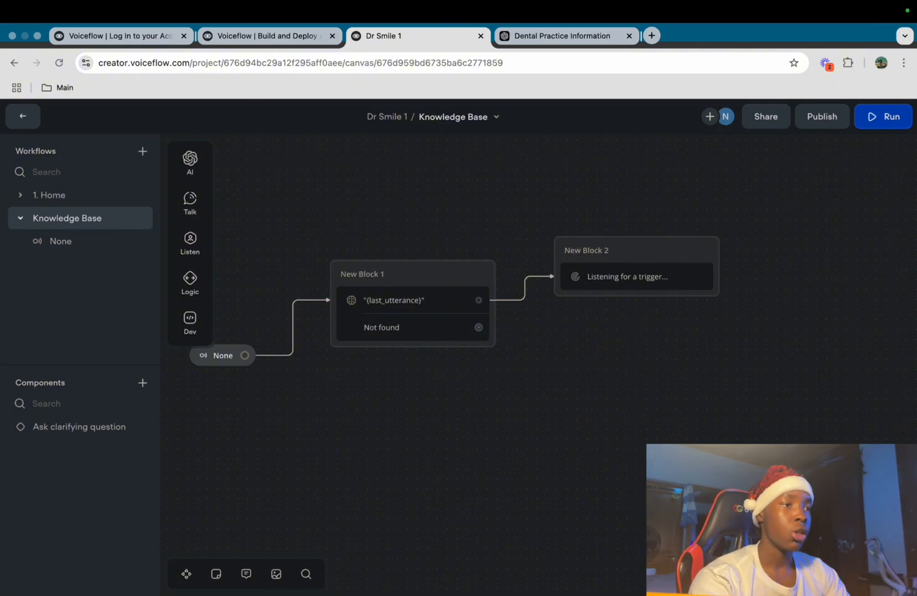
scroll(538, 309, left, 3)
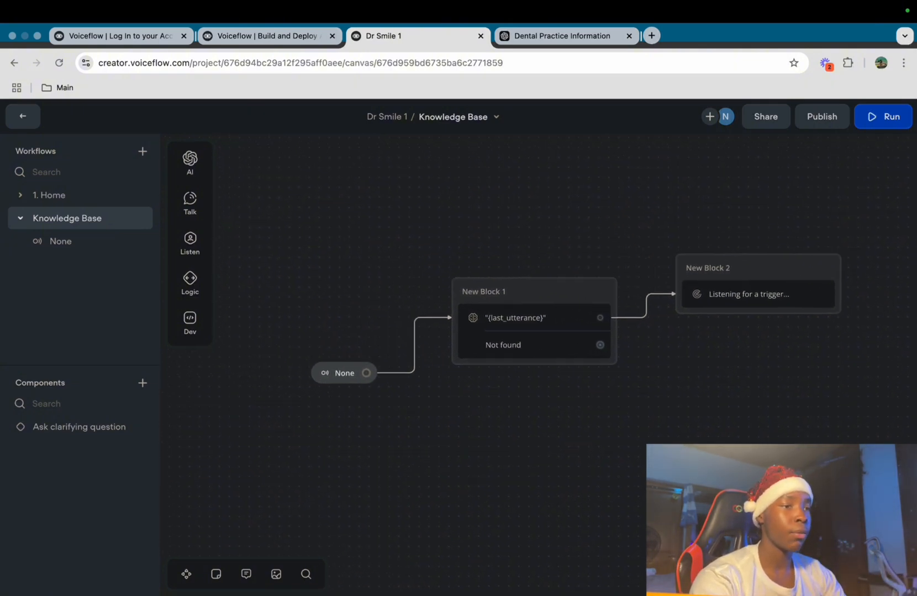
Train the assistant and ask 'What are your operating hours', then review the Monday–Friday 8:00 AM – 6:00 PM answer
click(883, 117)
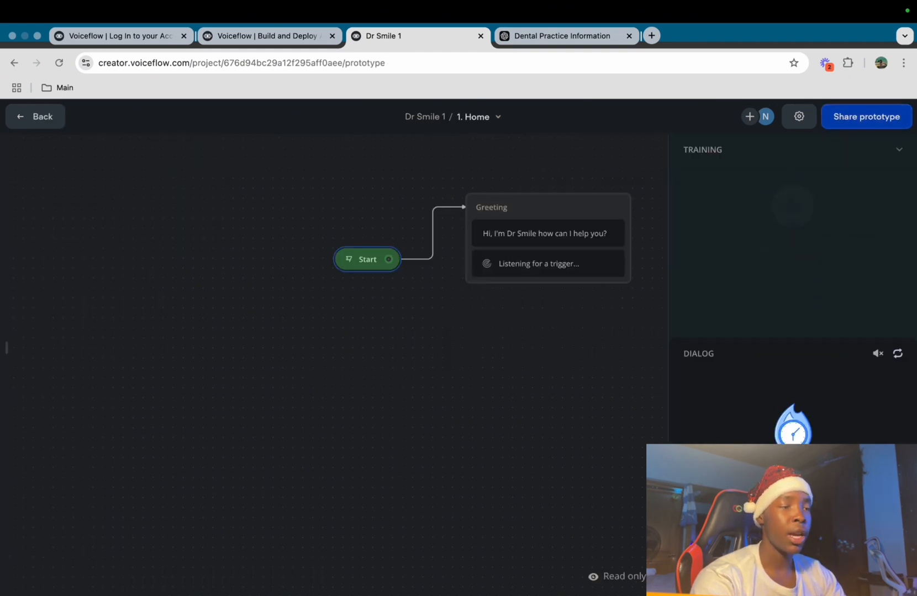
click(793, 302)
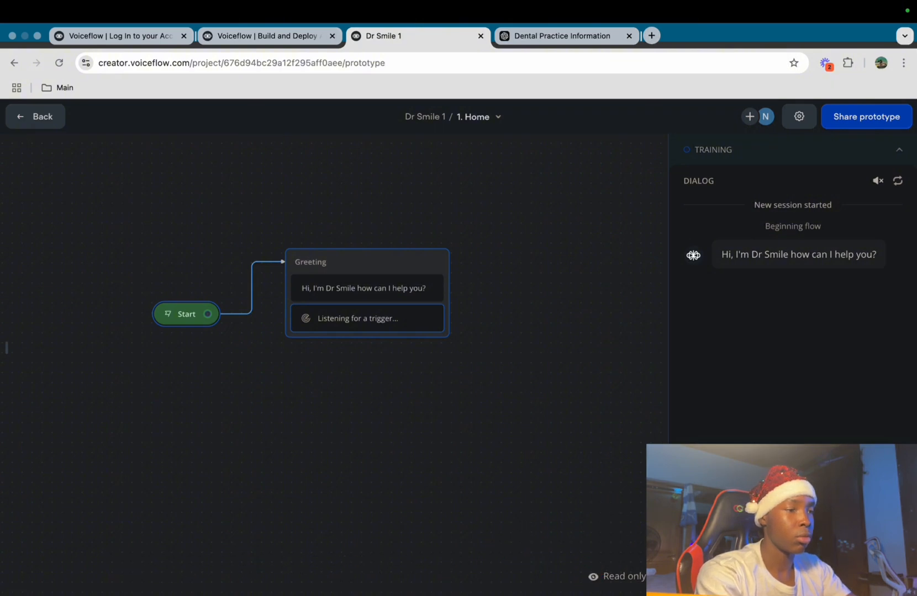
key(Return)
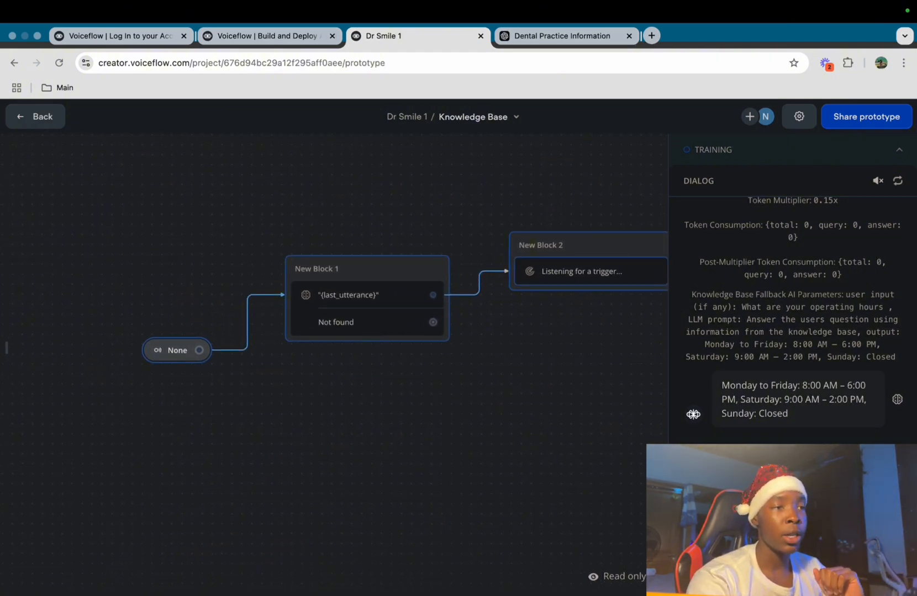
scroll(793, 319, up, 3)
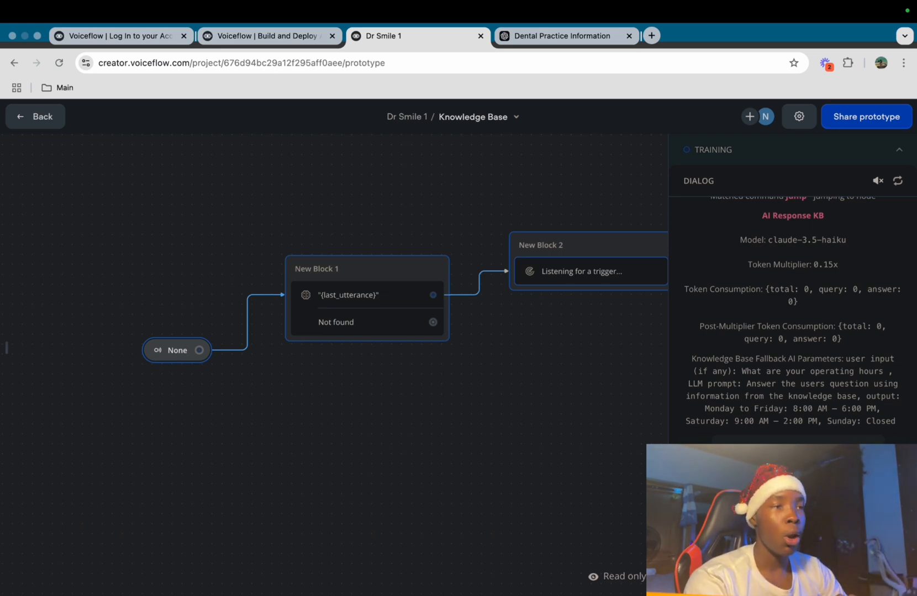
scroll(792, 315, up, 4)
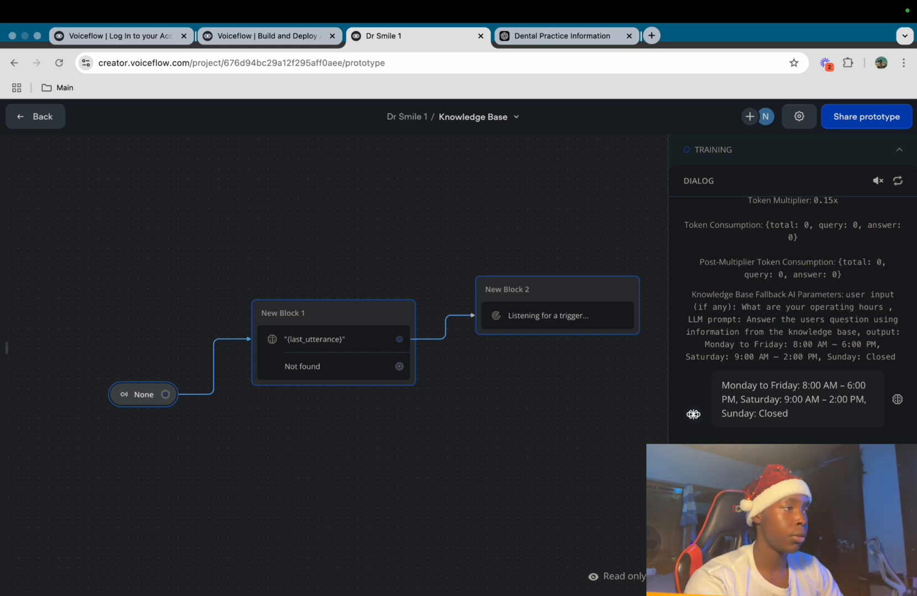
Leave the test and create a new workflow named 'Customer Support'
click(35, 116)
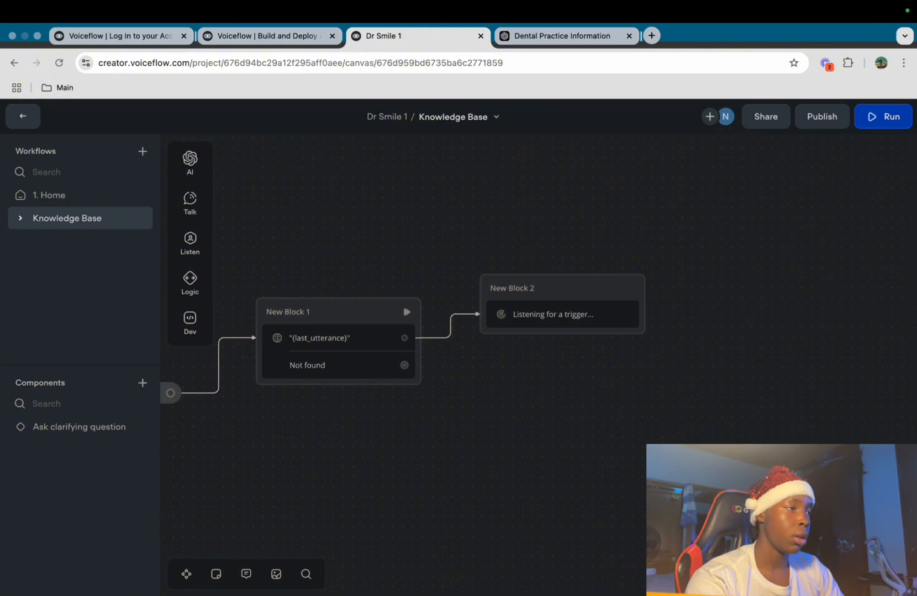
click(142, 151)
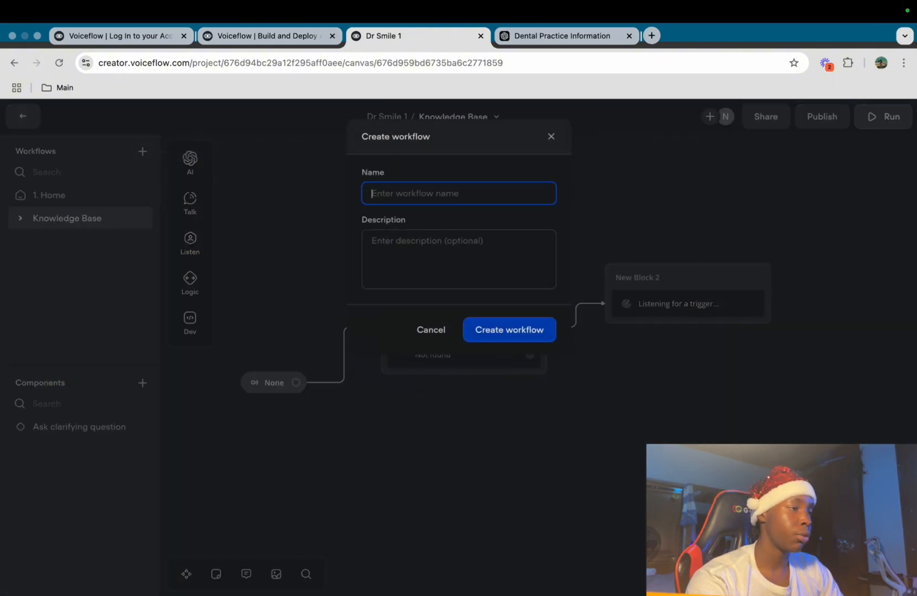
text(Co)
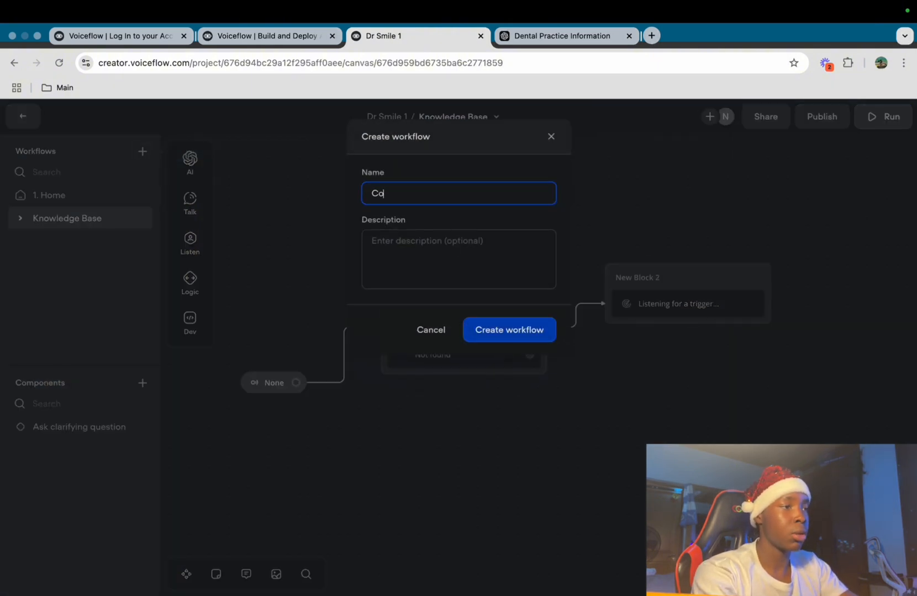
text(stomer Support)
key(Return)
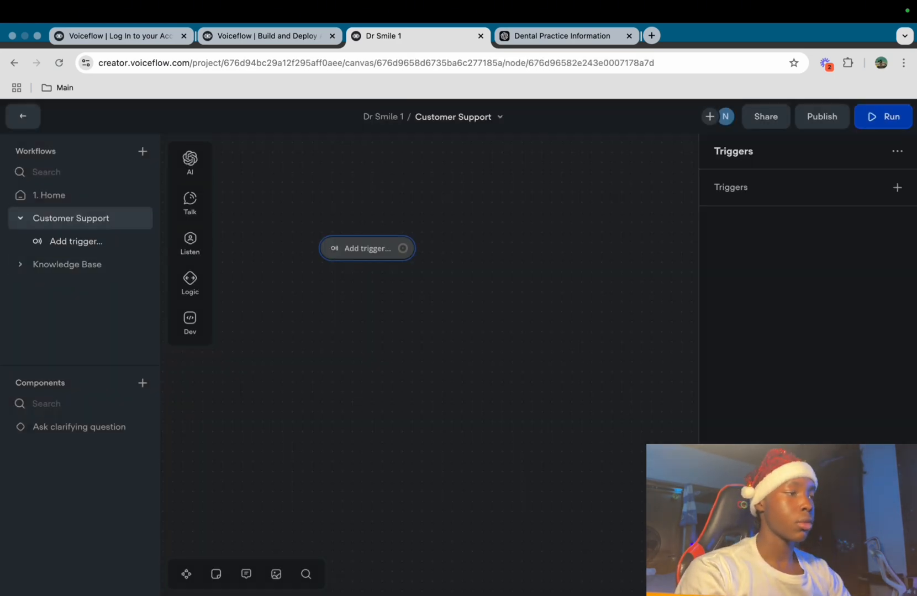
Add an intent trigger to the workflow and start creating a new intent
click(896, 187)
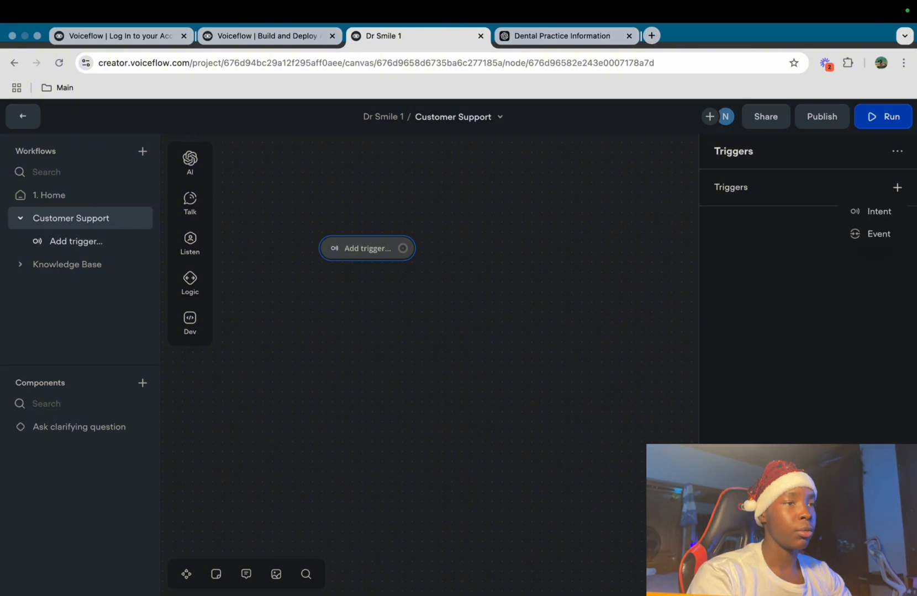
click(878, 212)
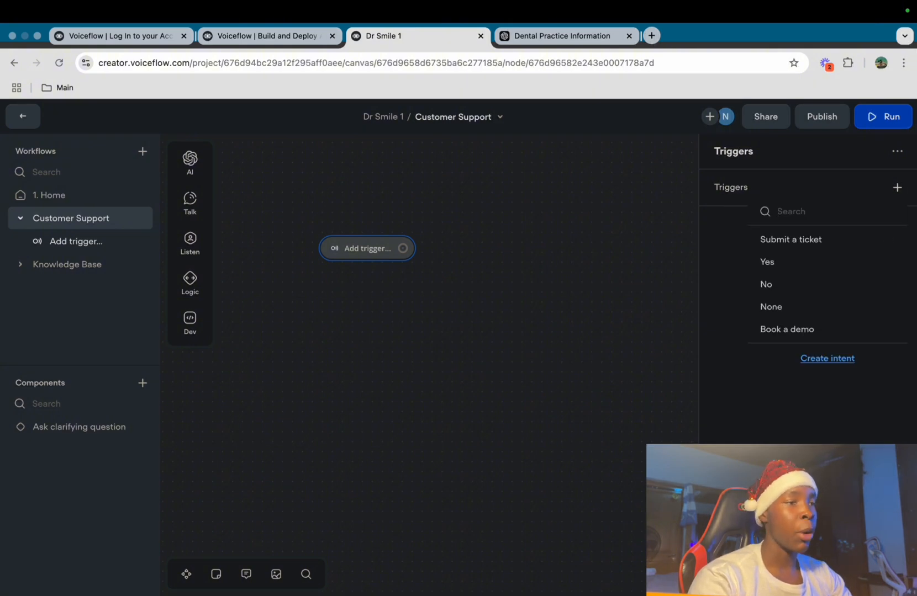
click(826, 358)
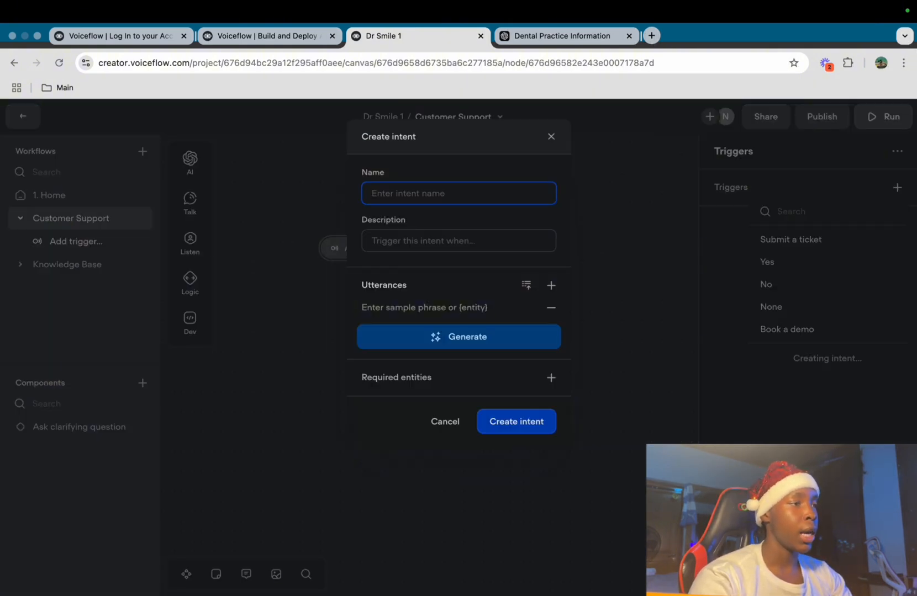
Name the intent 'Customer Support', described as when the user wants to contact customer support
text(Custom)
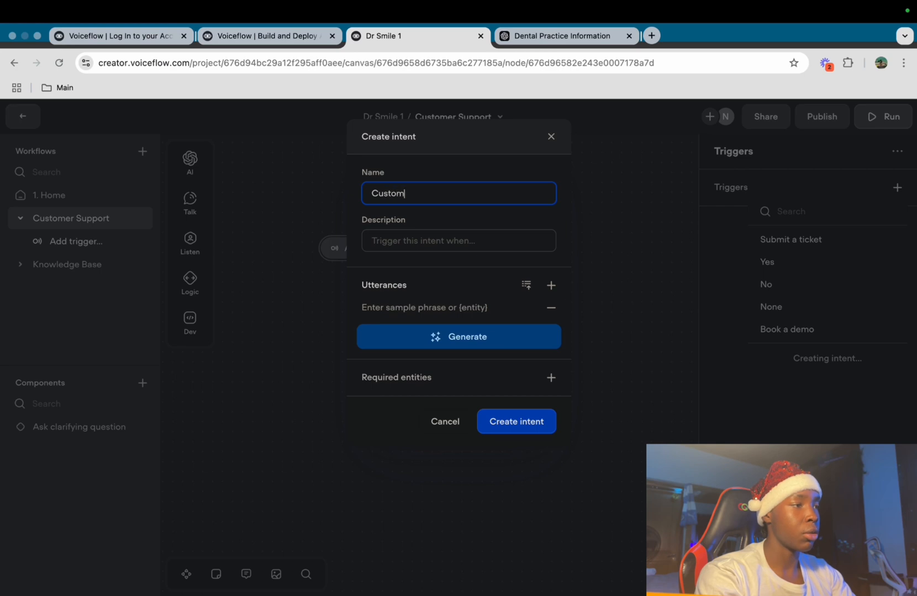
text(er Support)
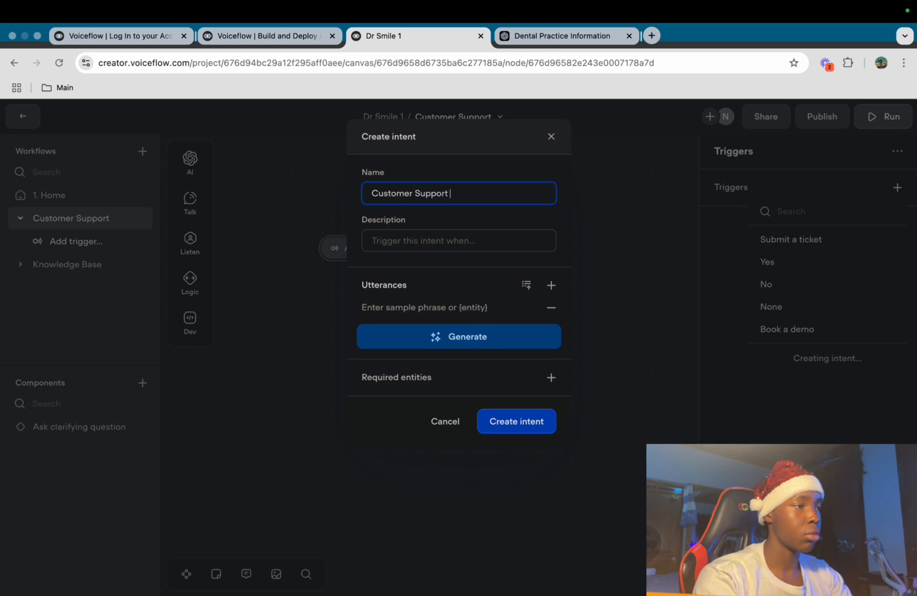
click(423, 241)
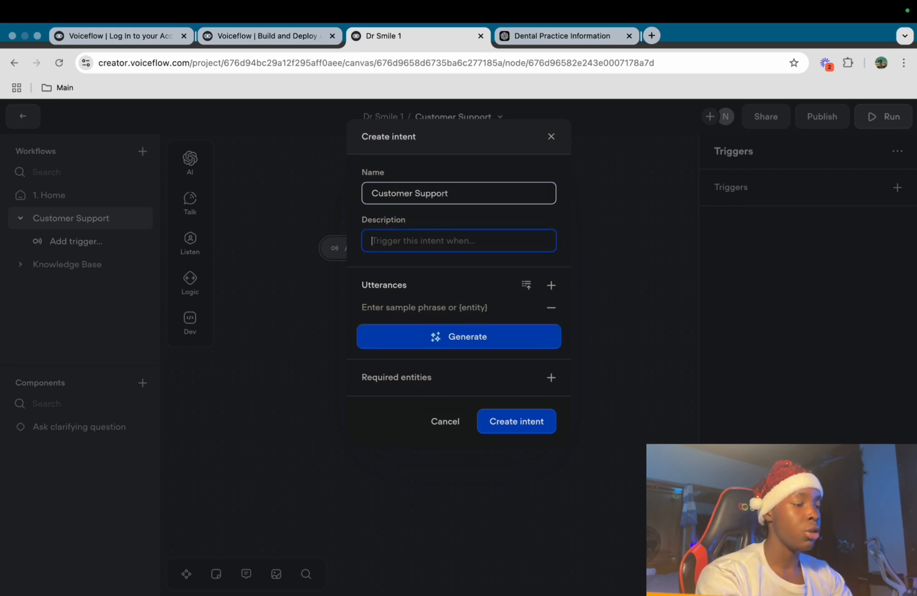
text(weh)
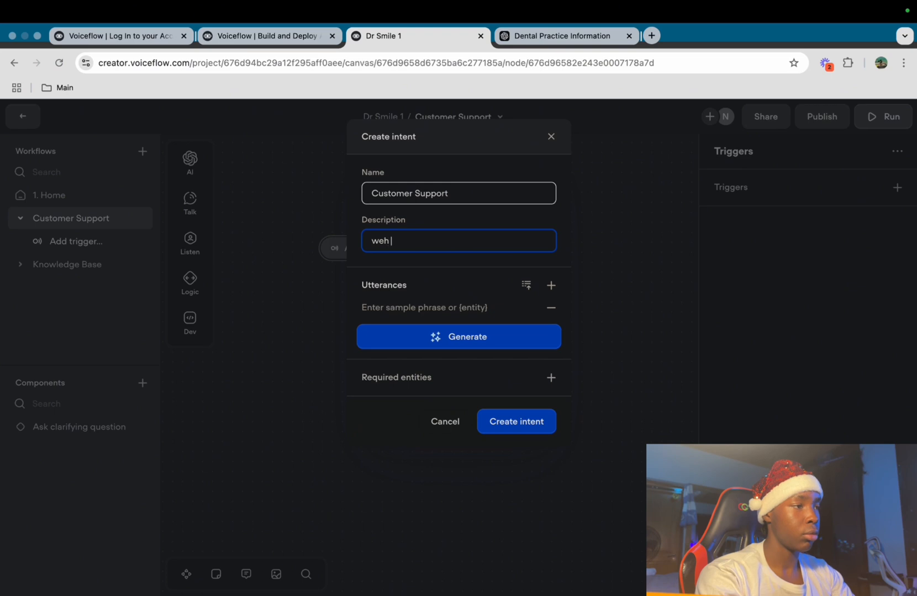
text(hen user w)
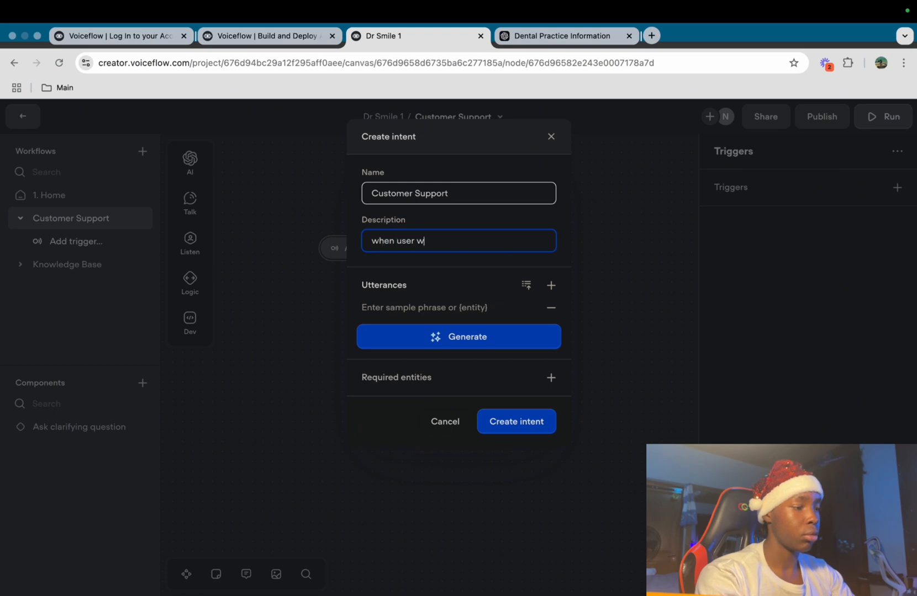
text(ants to get in contact)
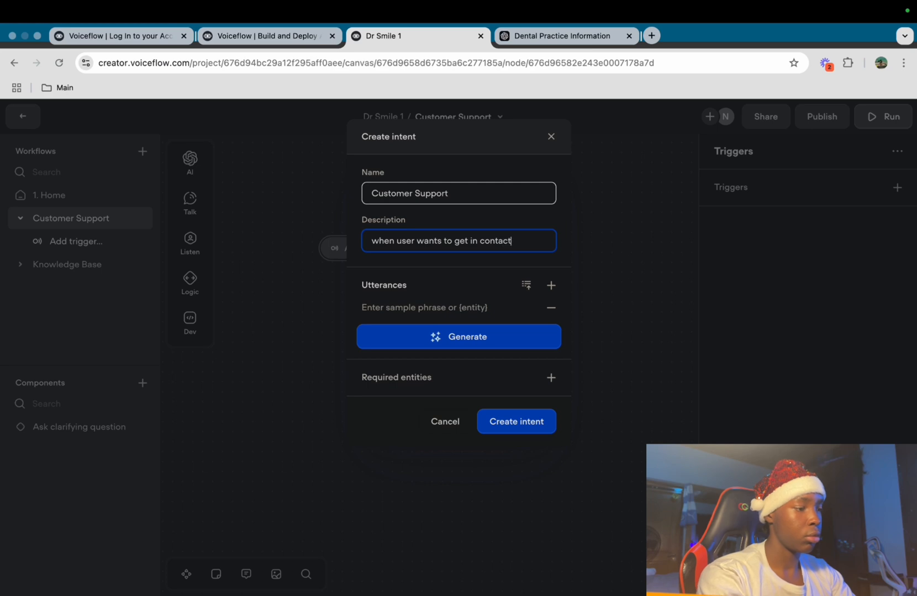
text( with customer support)
key(Tab)
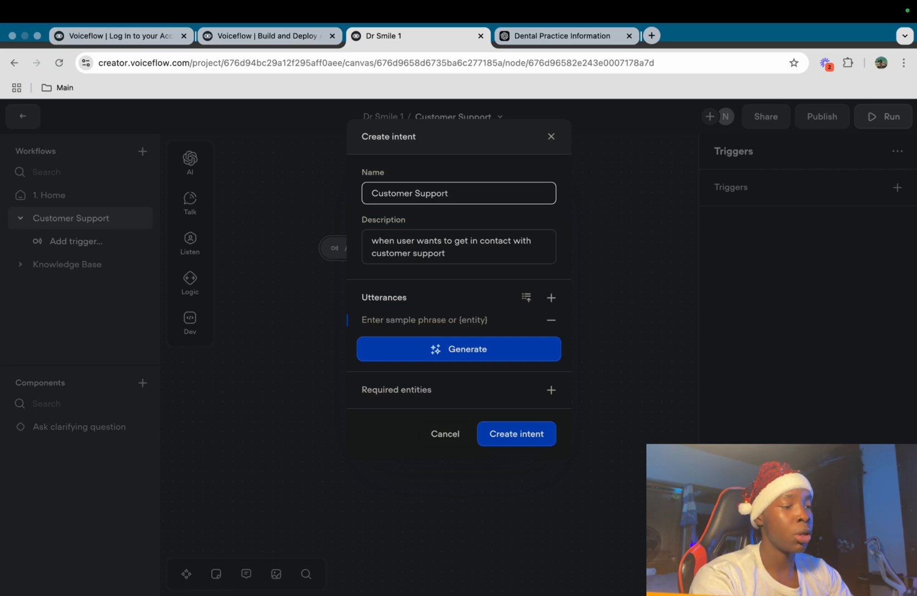
Add utterances: 'I want to get in contact with customer support', 'I want to talk to a human', 'I demand to talk to a human'
text(I wan)
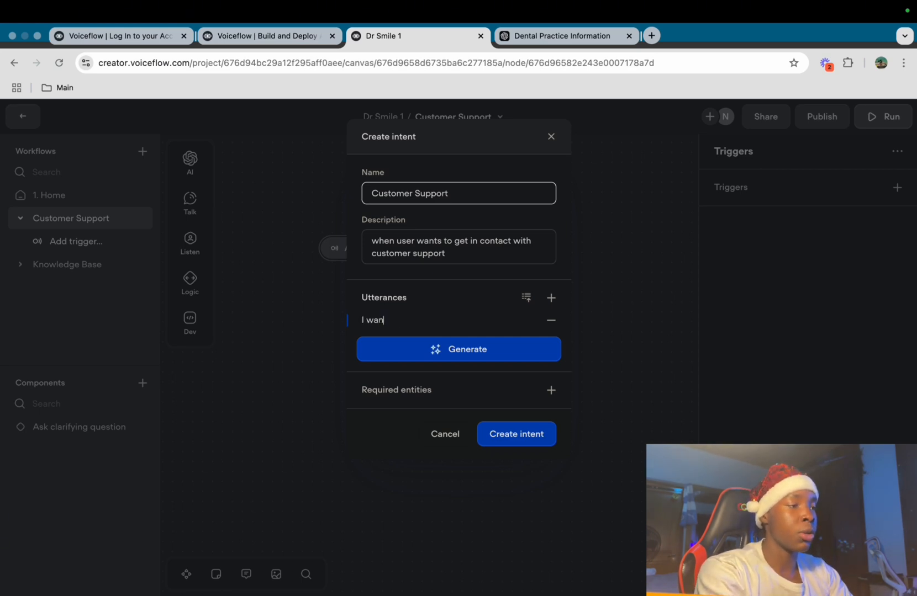
text(t to get in contact with customer support)
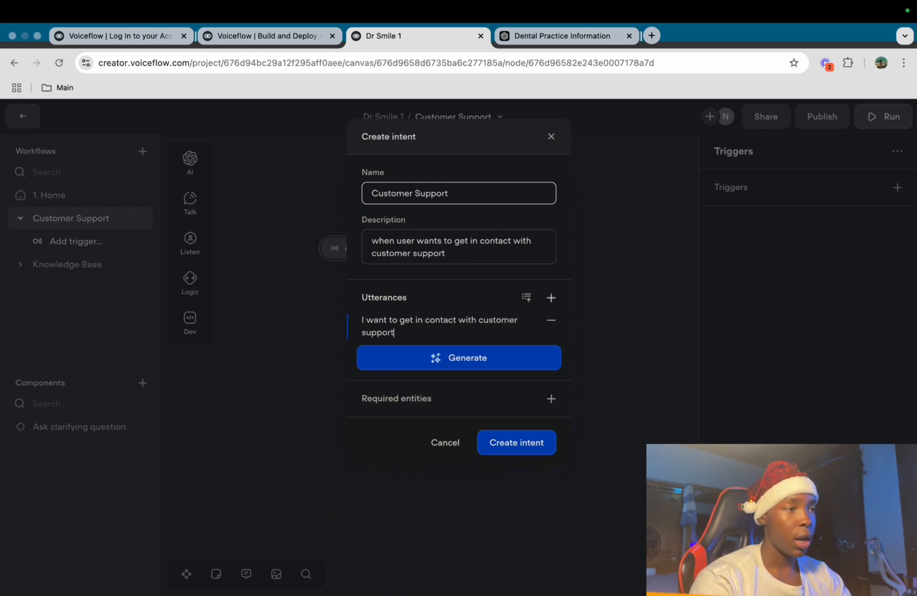
key(Return)
text(I w)
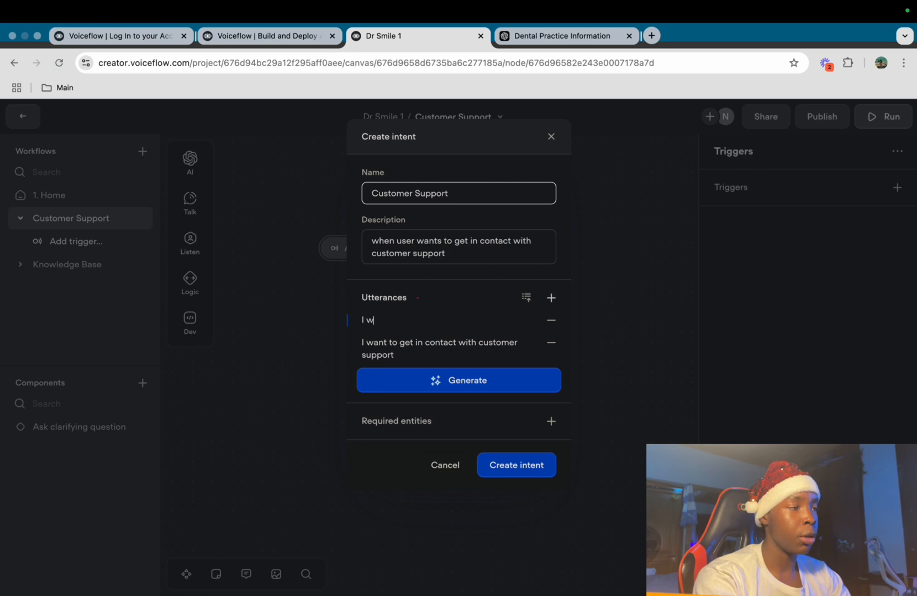
text(an to talk to a human)
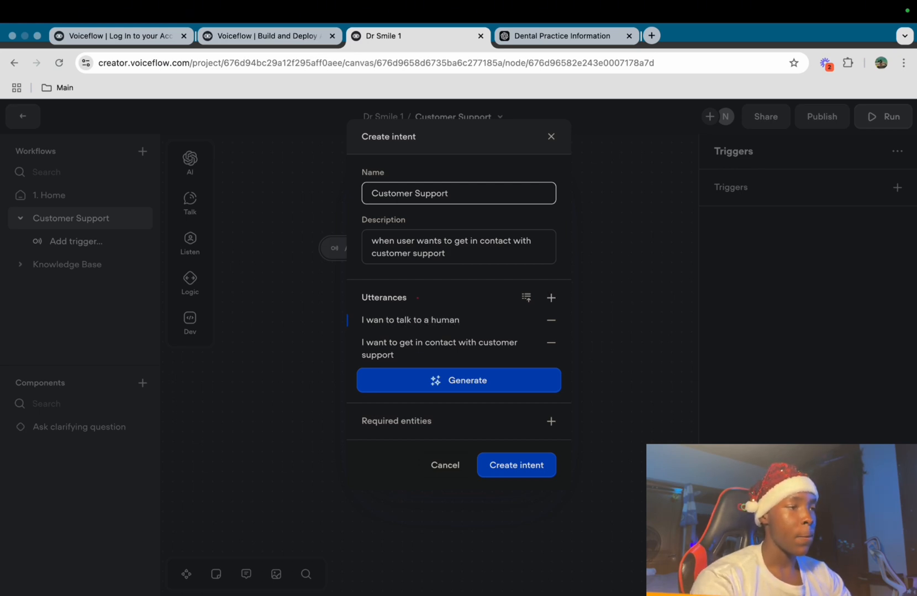
key(Return)
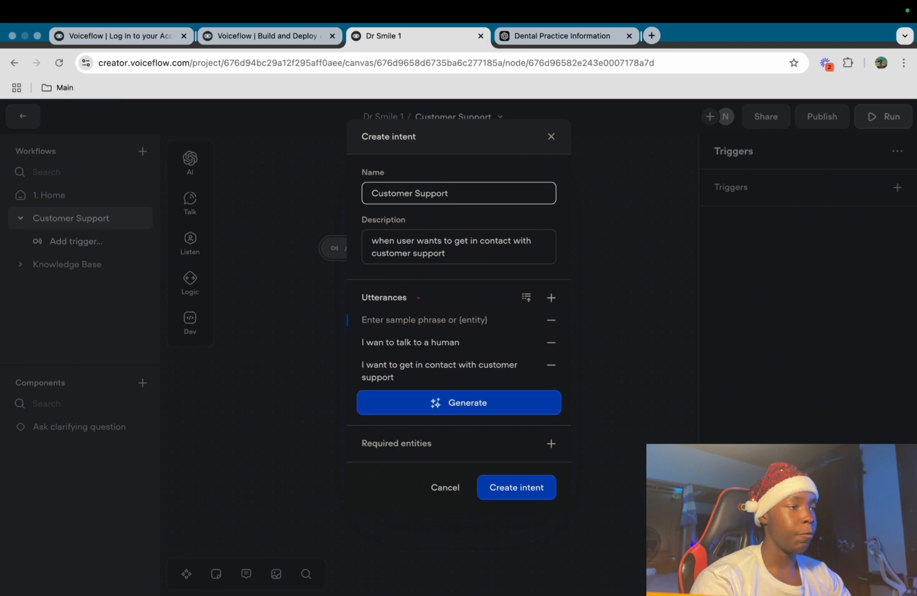
text(I de)
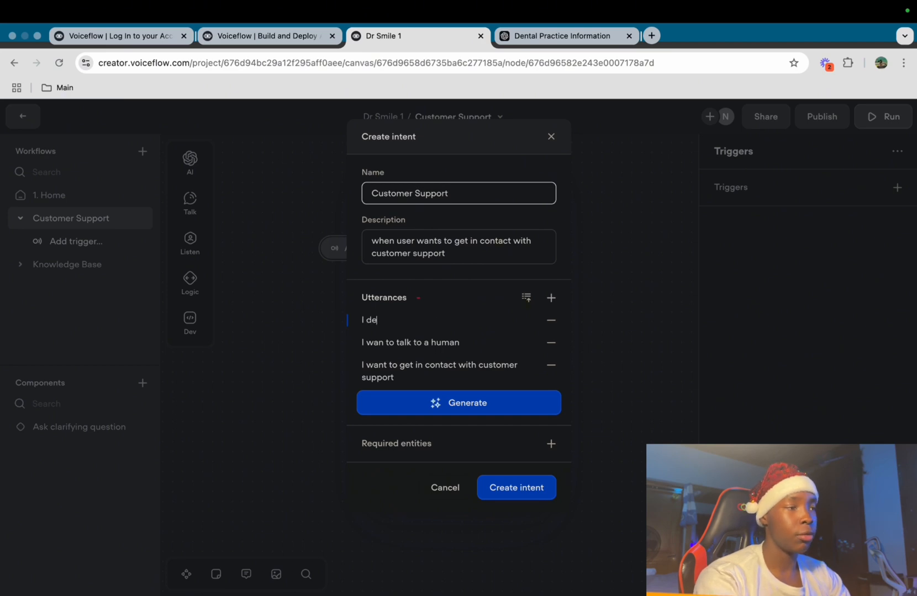
text(mand to ta)
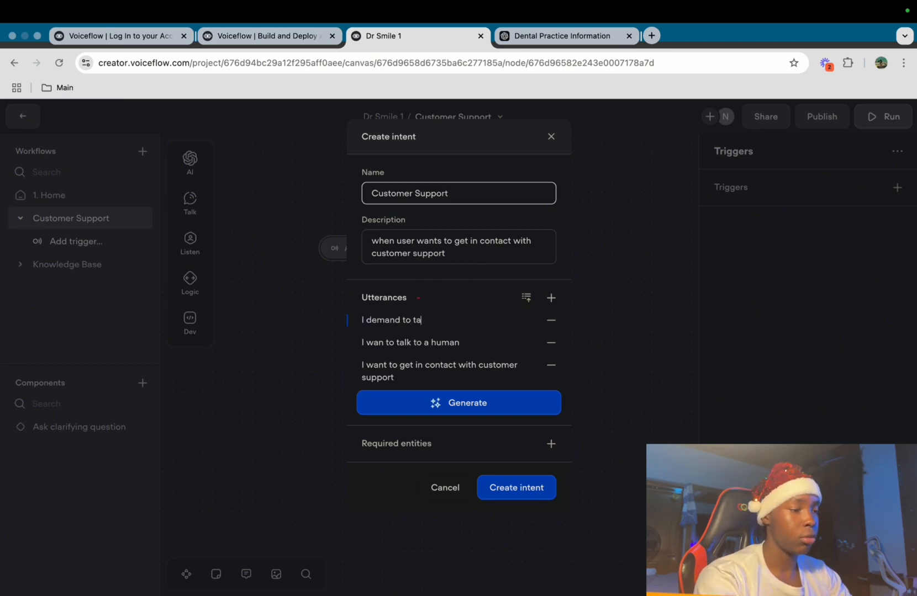
text(lk to a human)
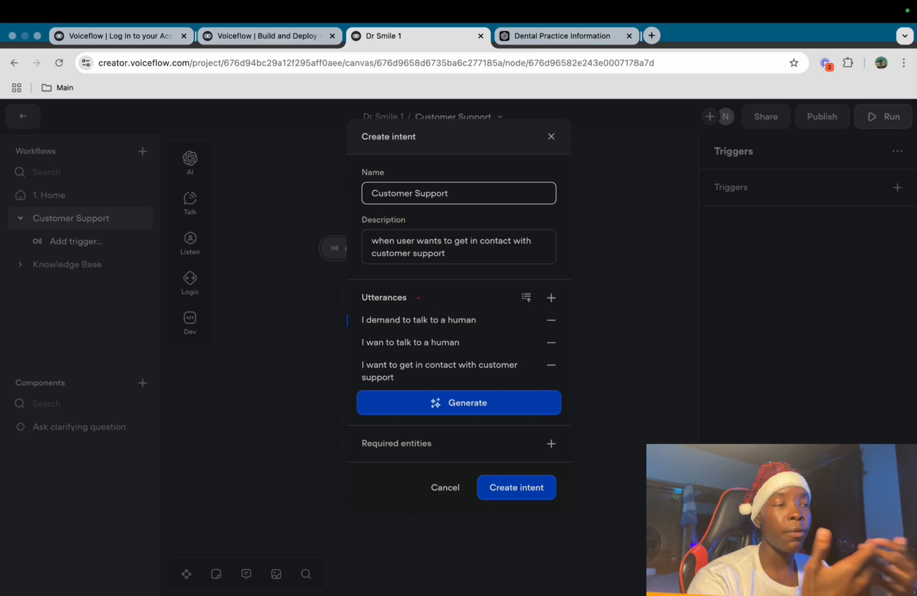
Generate five more sample phrases and create the Customer Support intent
click(459, 404)
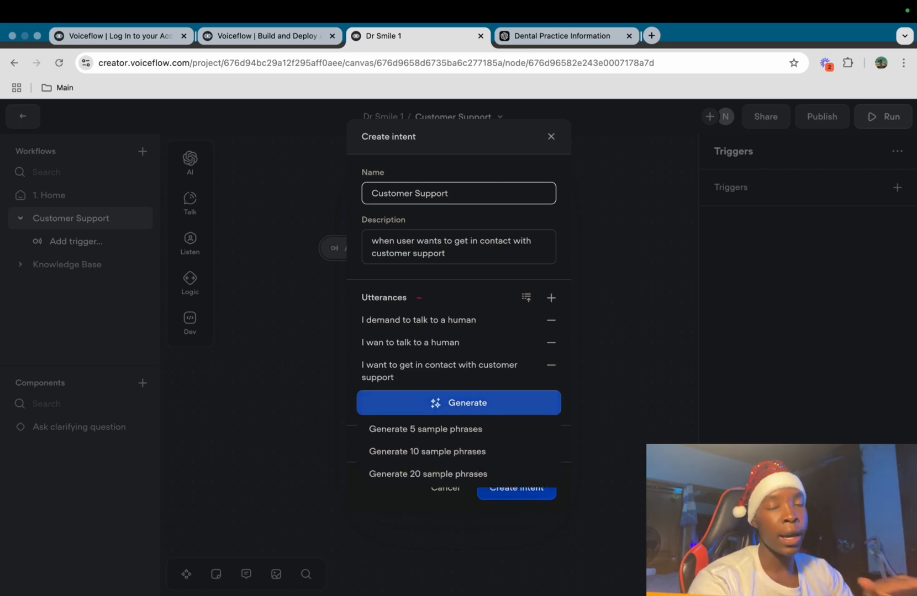
click(426, 430)
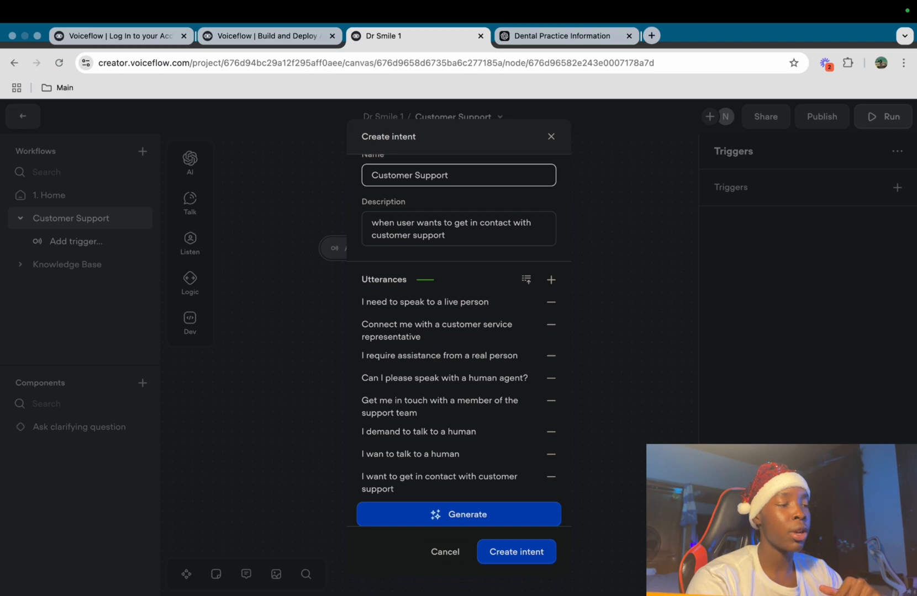
scroll(459, 340, down, 2)
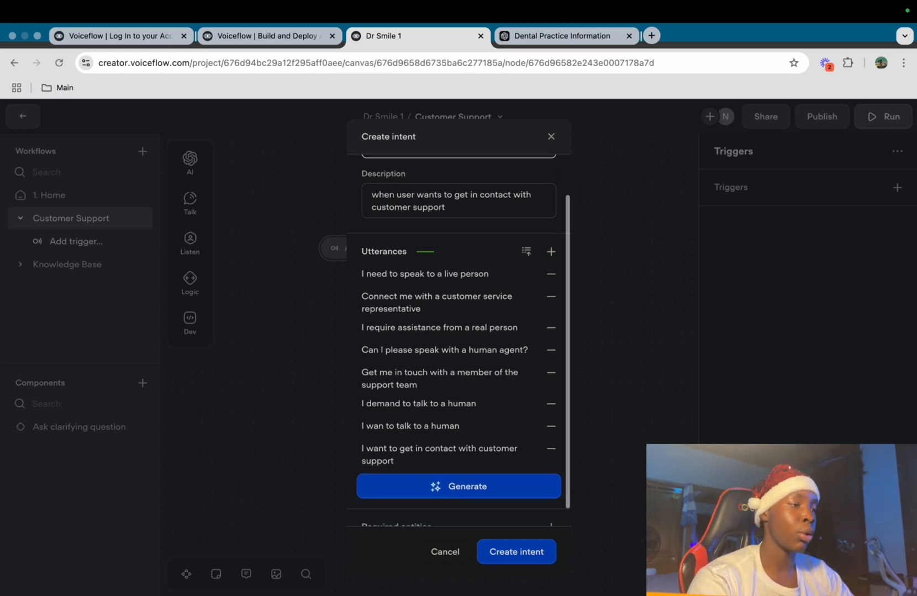
click(517, 552)
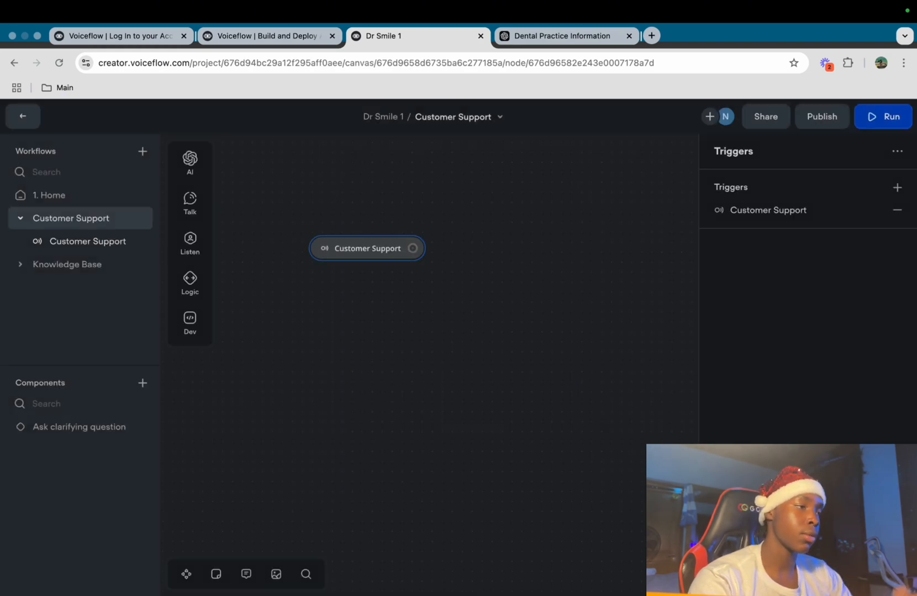
Add New Block 1 after the trigger with the few-pieces-of-information notice message
drag(486, 354, 388, 394)
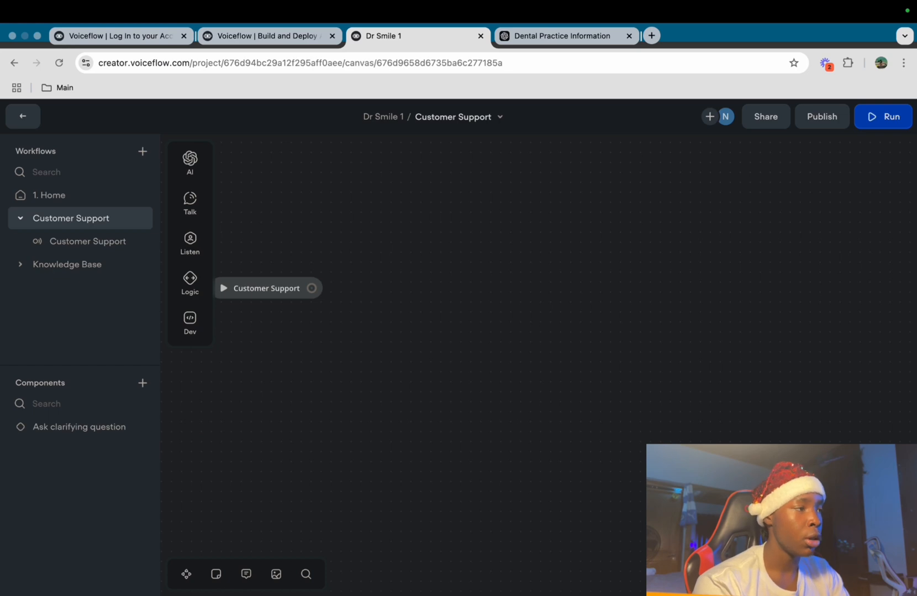
drag(312, 289, 350, 232)
mouse_move(400, 273)
click(497, 281)
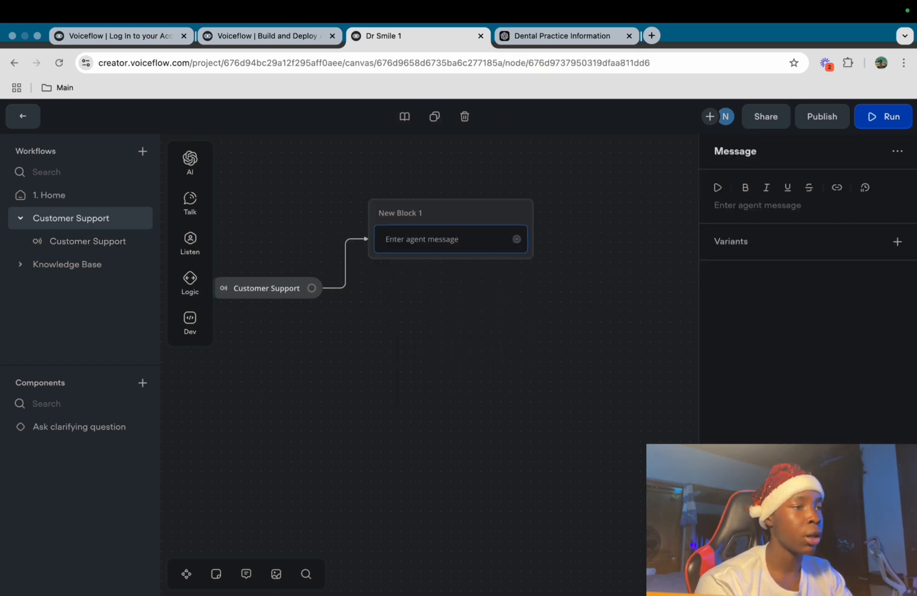
text(G)
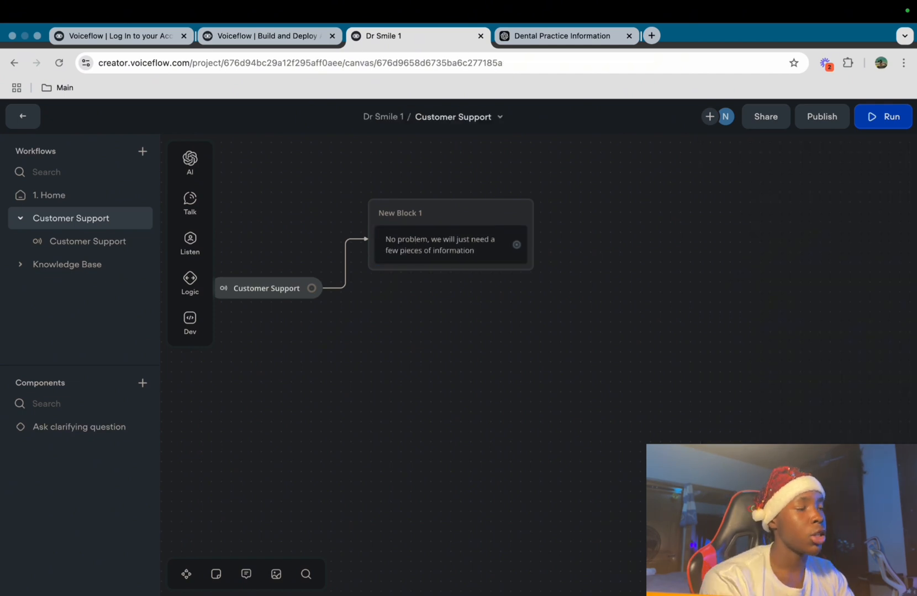
scroll(353, 259, right, 5)
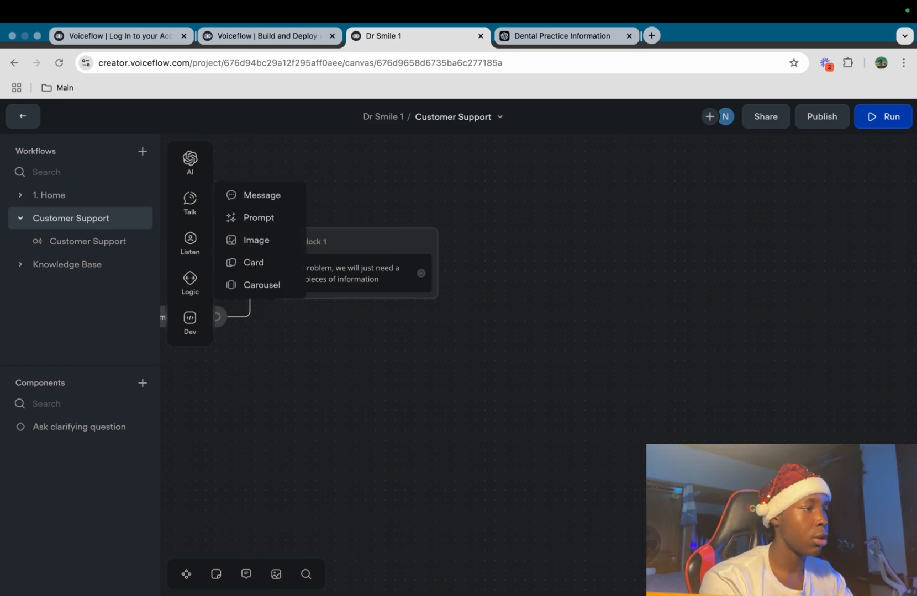
Chain New Block 2 with the message 'Please provide us with your full name.'
mouse_move(190, 204)
drag(421, 272, 484, 235)
mouse_move(533, 276)
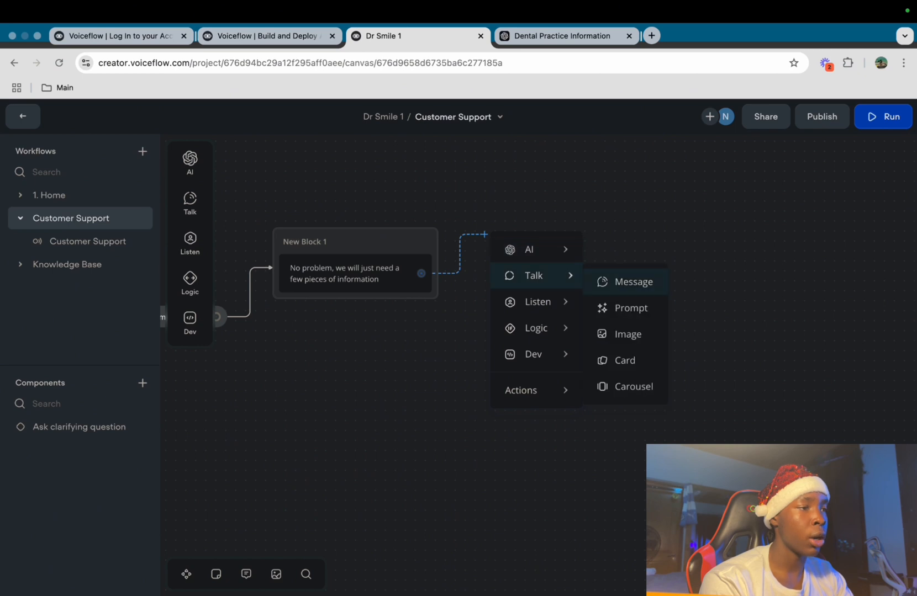
click(633, 281)
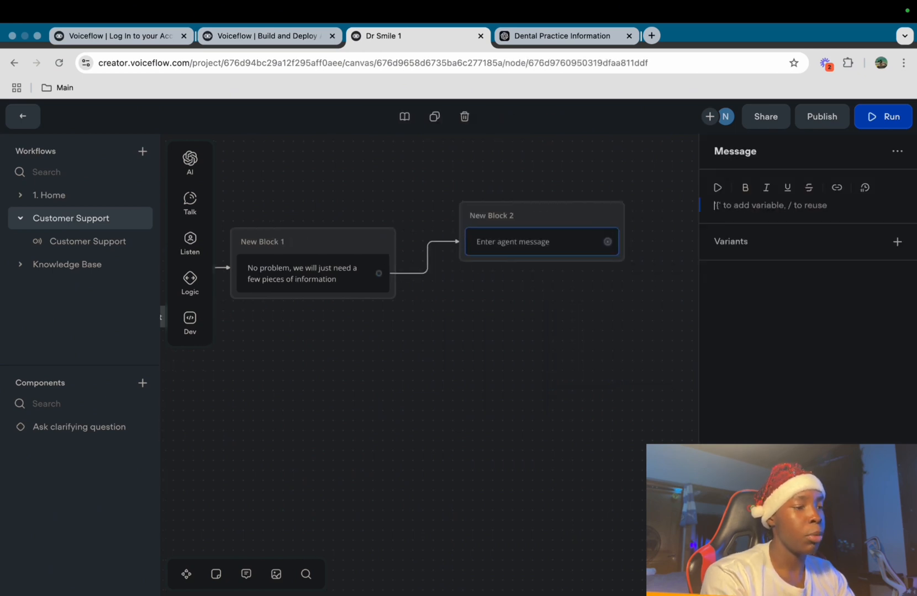
text(Please)
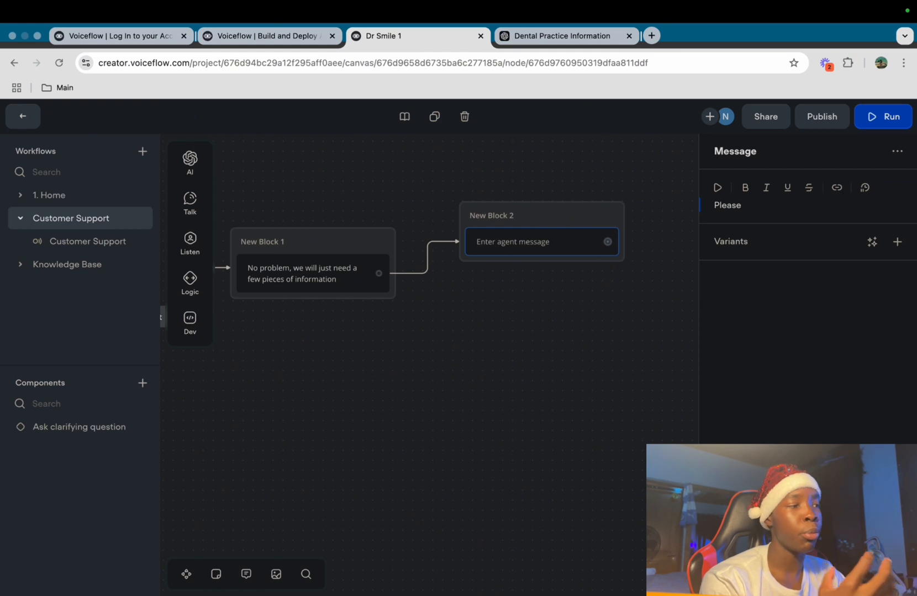
text(provide us with your full name.)
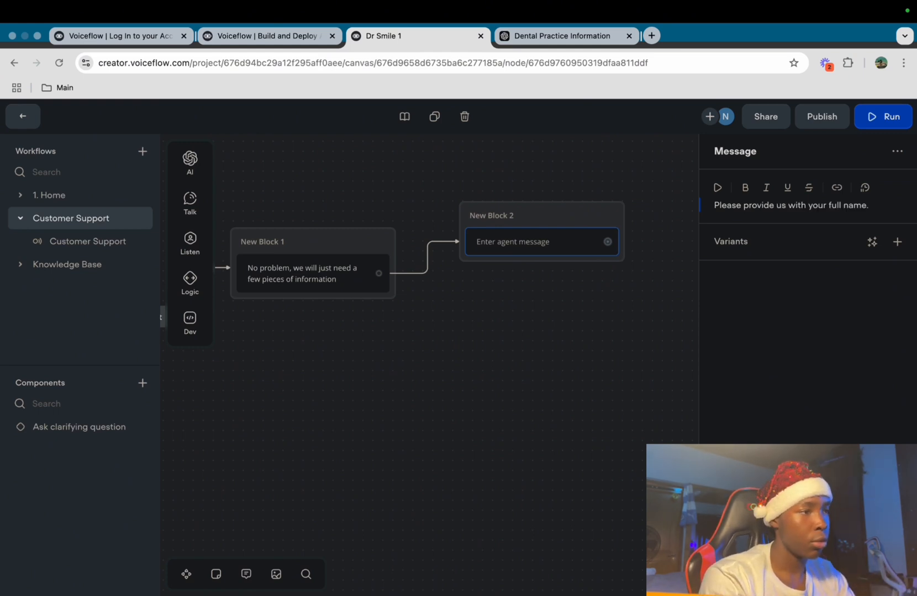
key(Escape)
mouse_move(190, 243)
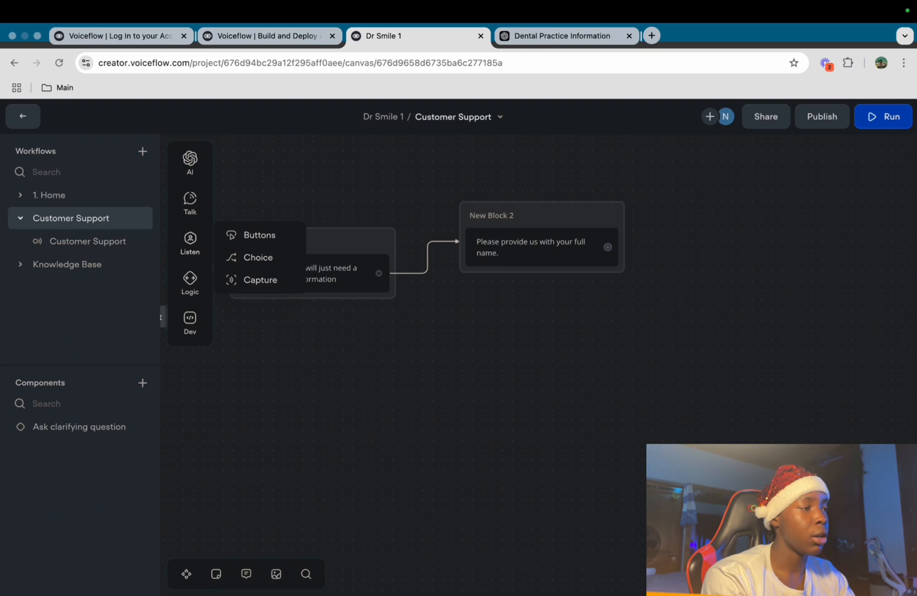
Add a capture step to New Block 2 that saves the reply into a new 'name' entity of type Name
drag(257, 280, 497, 276)
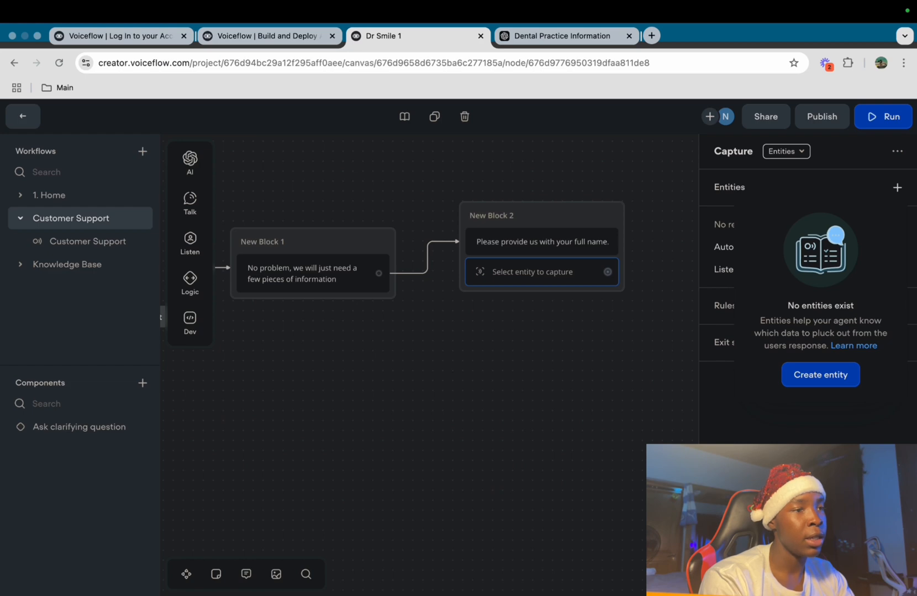
click(820, 374)
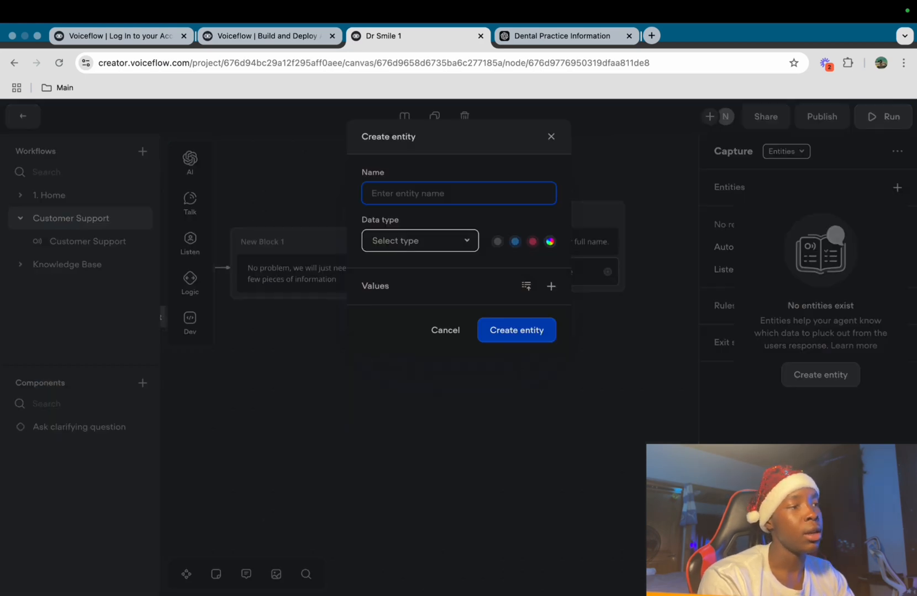
text(name)
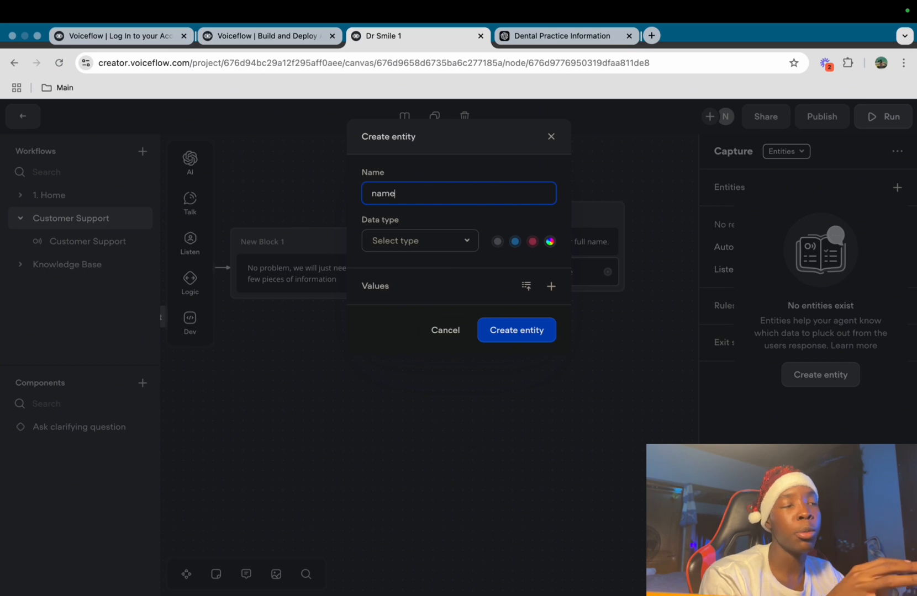
click(420, 241)
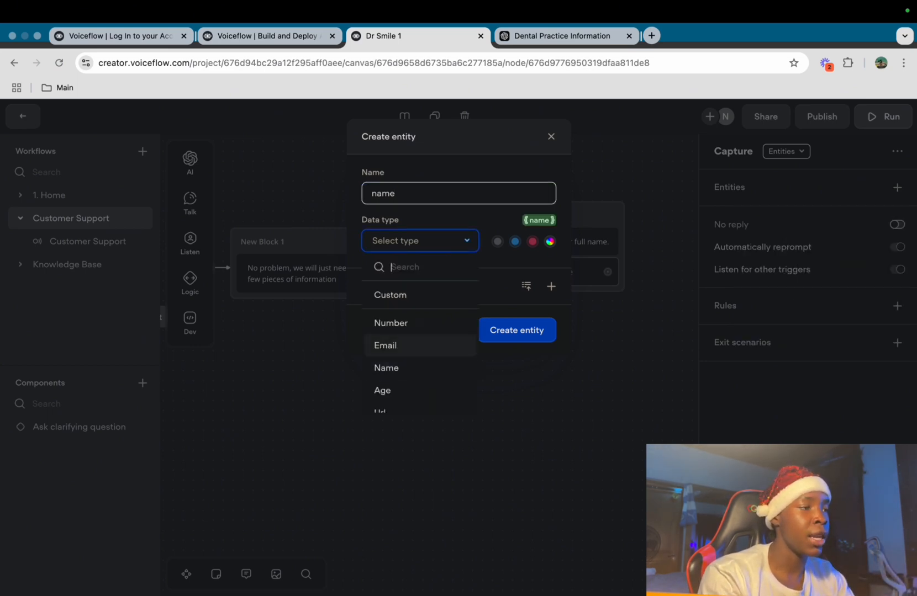
scroll(420, 387, down, 1)
scroll(420, 364, down, 1)
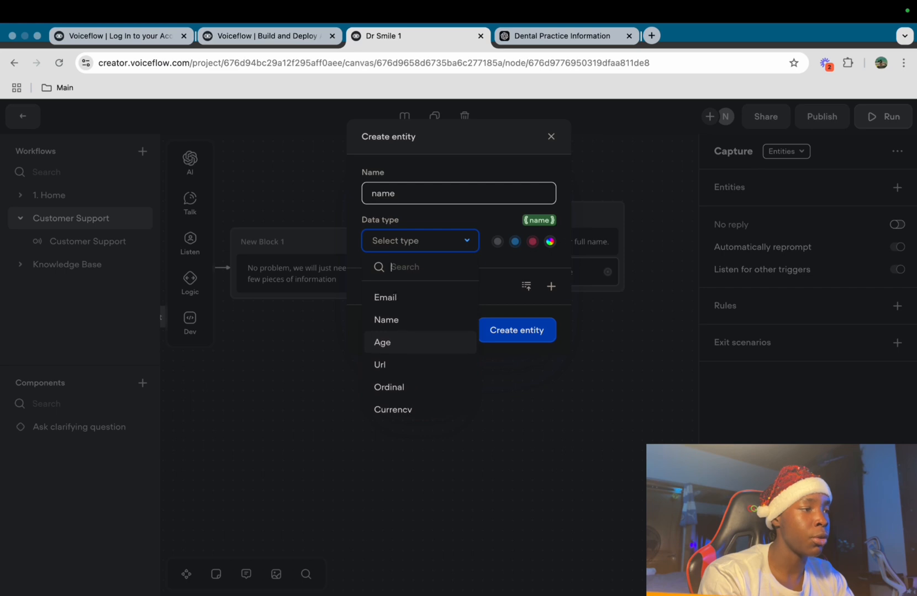
click(386, 320)
click(517, 330)
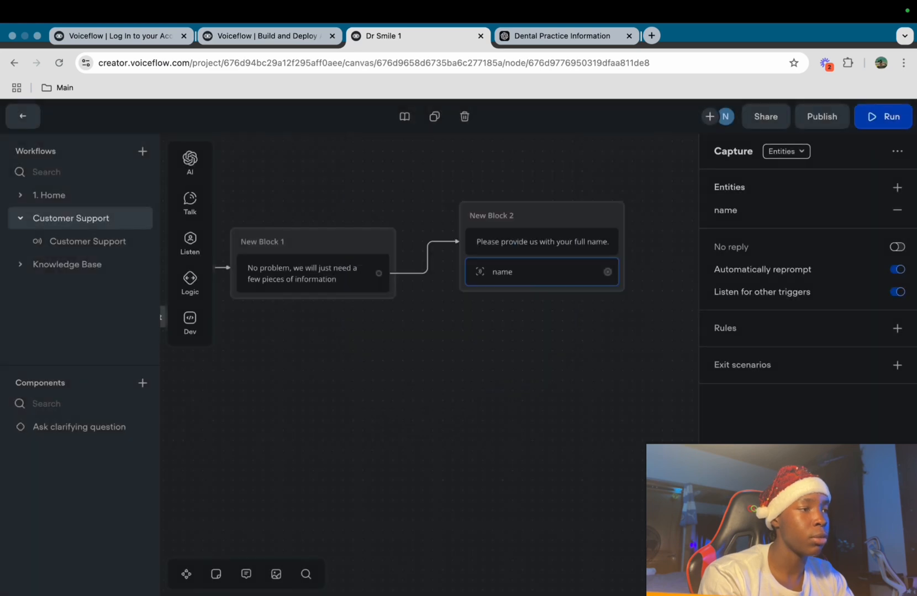
drag(443, 352, 505, 287)
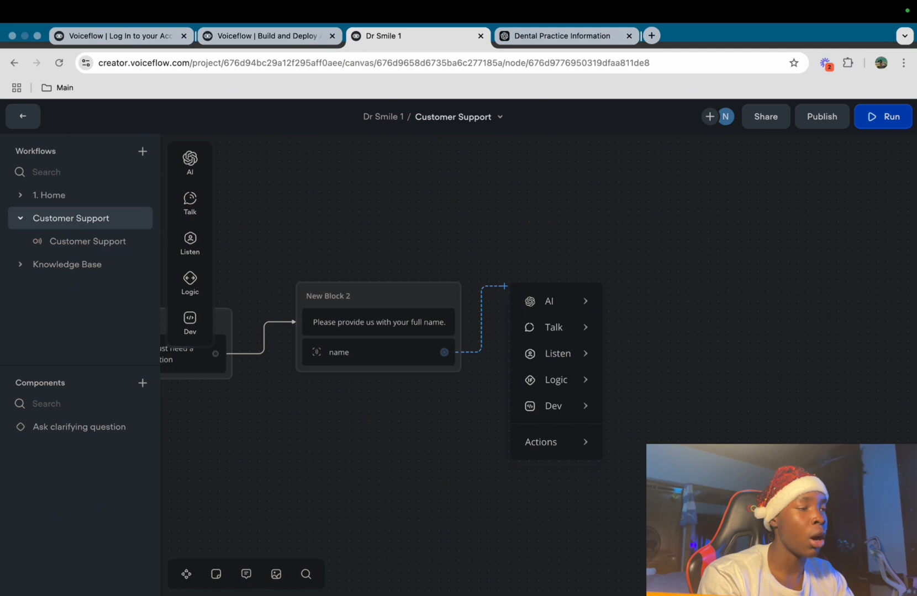
Add New Block 3 with the pasted message 'What is your email adress'
mouse_move(553, 328)
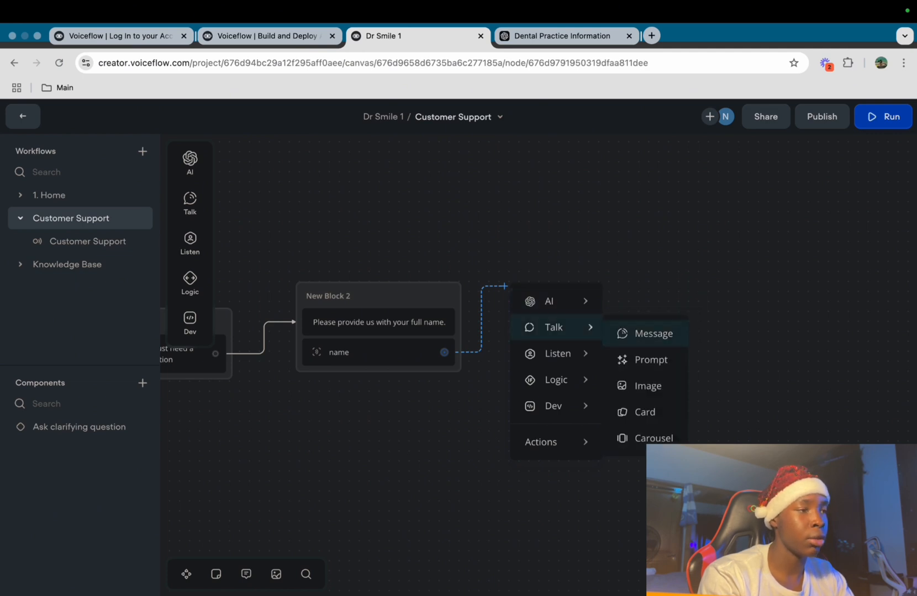
click(649, 333)
text(What is your email adress)
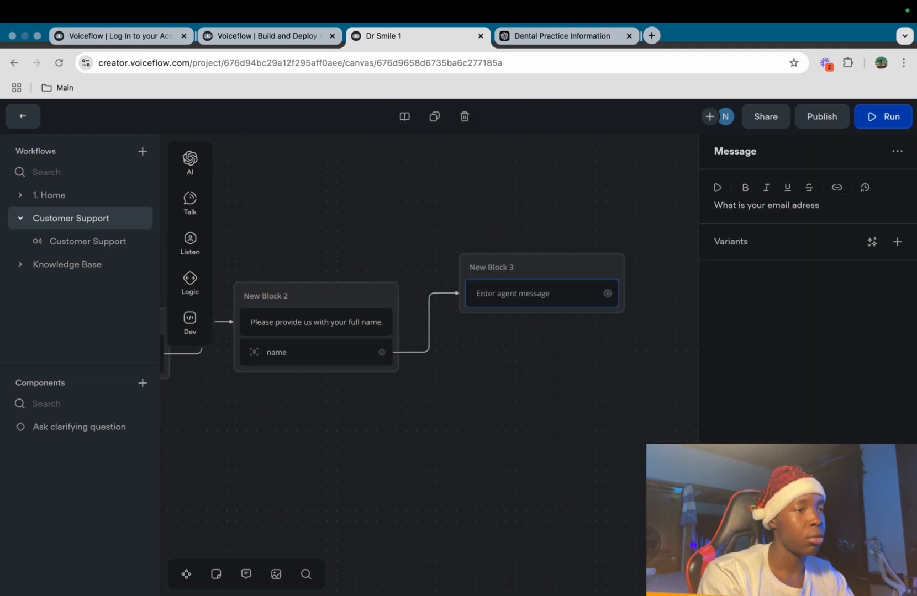
click(586, 353)
Capture New Block 3's reply into a new 'email' entity of type Email and reposition the block
mouse_move(190, 243)
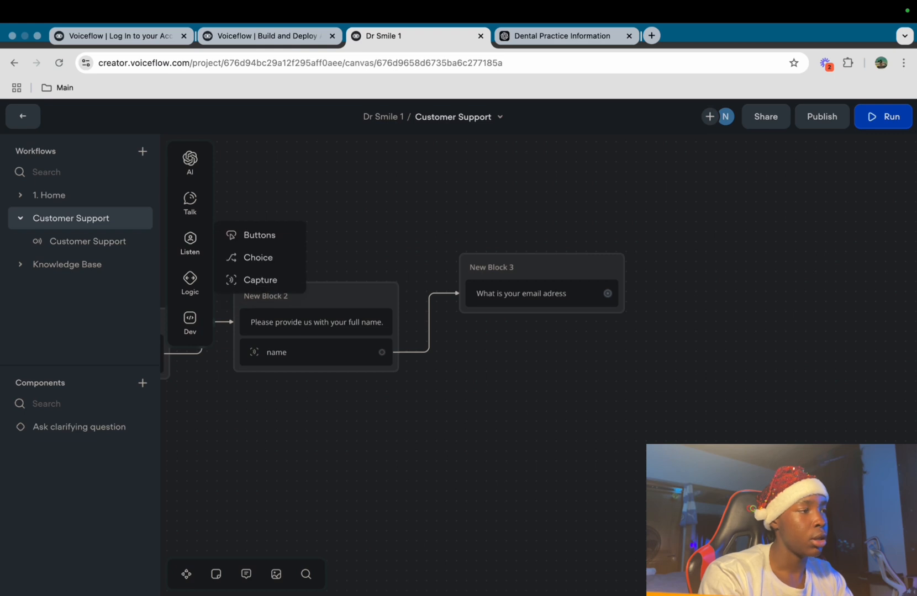
drag(260, 280, 517, 326)
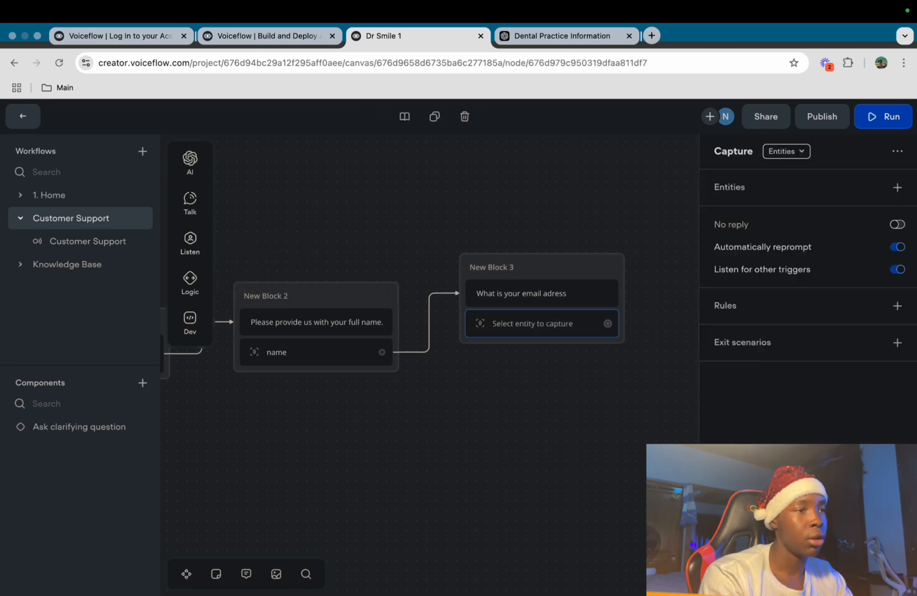
click(843, 269)
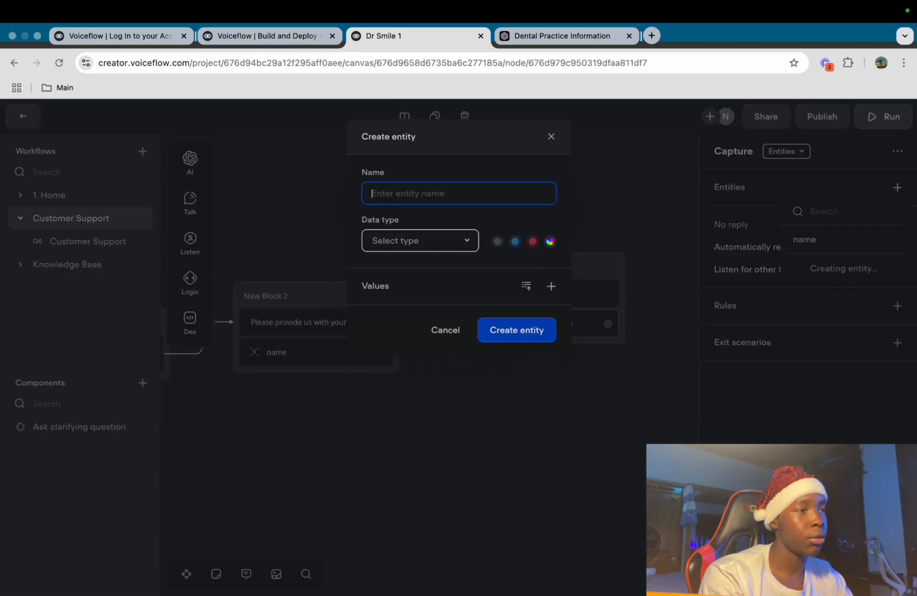
text(email)
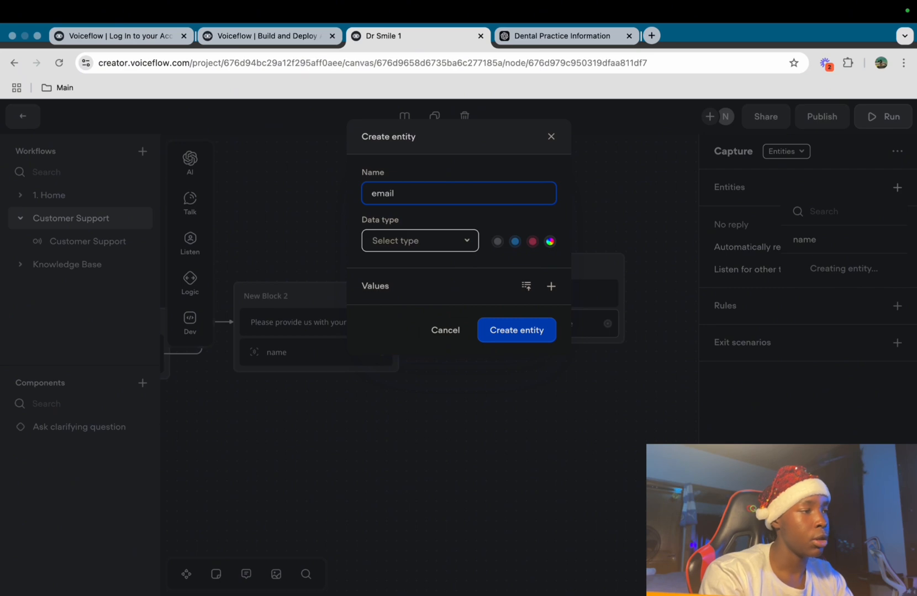
click(420, 241)
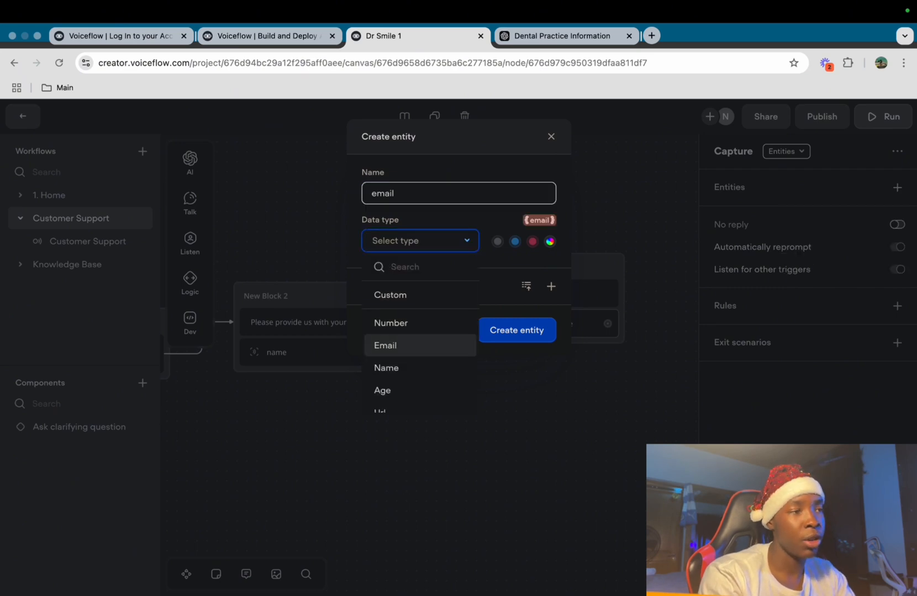
click(387, 345)
click(517, 330)
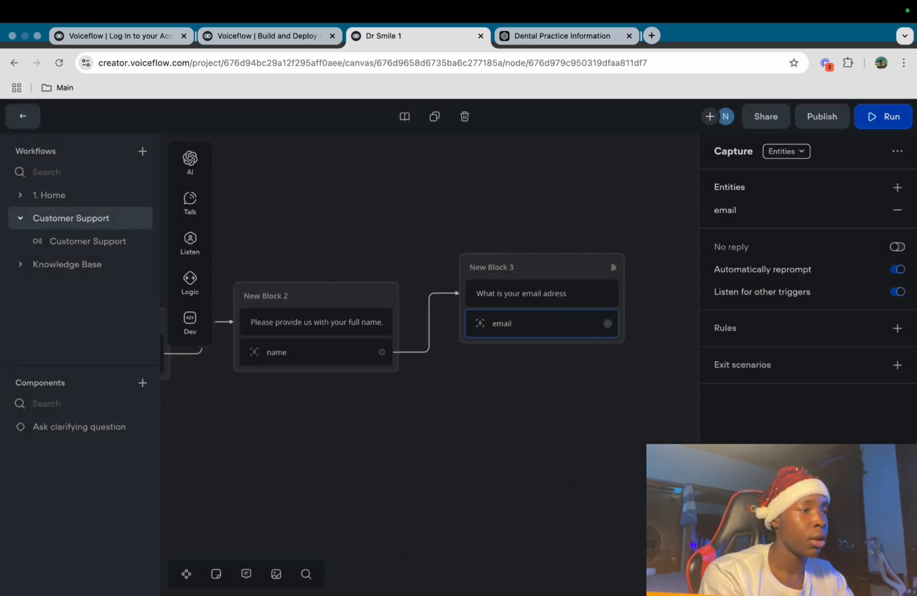
drag(533, 268, 519, 293)
scroll(519, 326, right, 2)
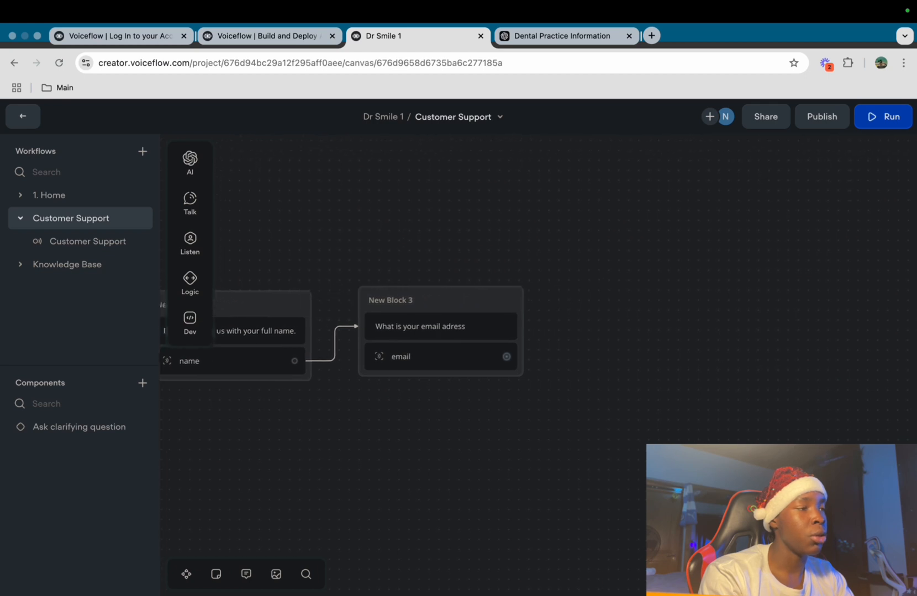
scroll(354, 326, right, 2)
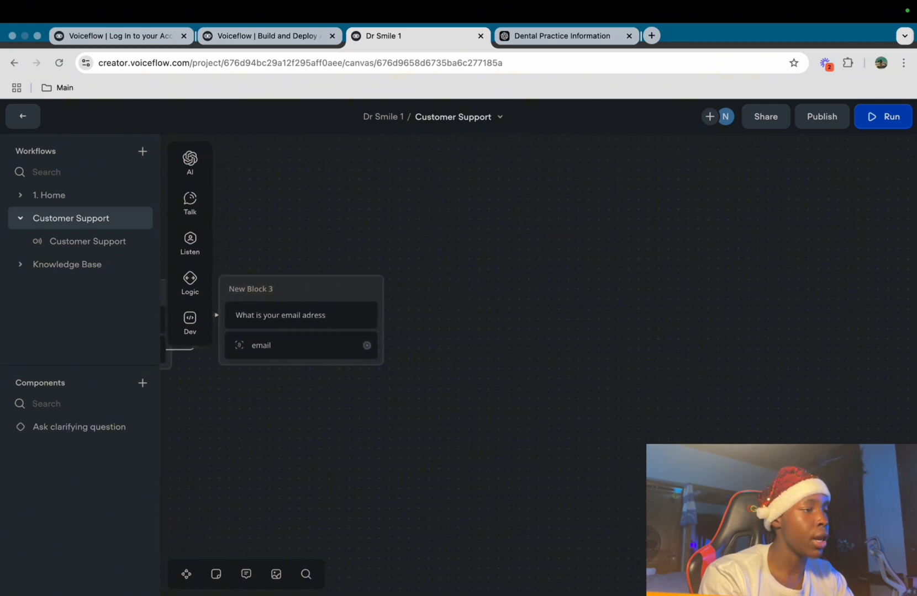
Add New Block 4 after the email capture with the message 'Please describe your issue'
drag(367, 346, 413, 289)
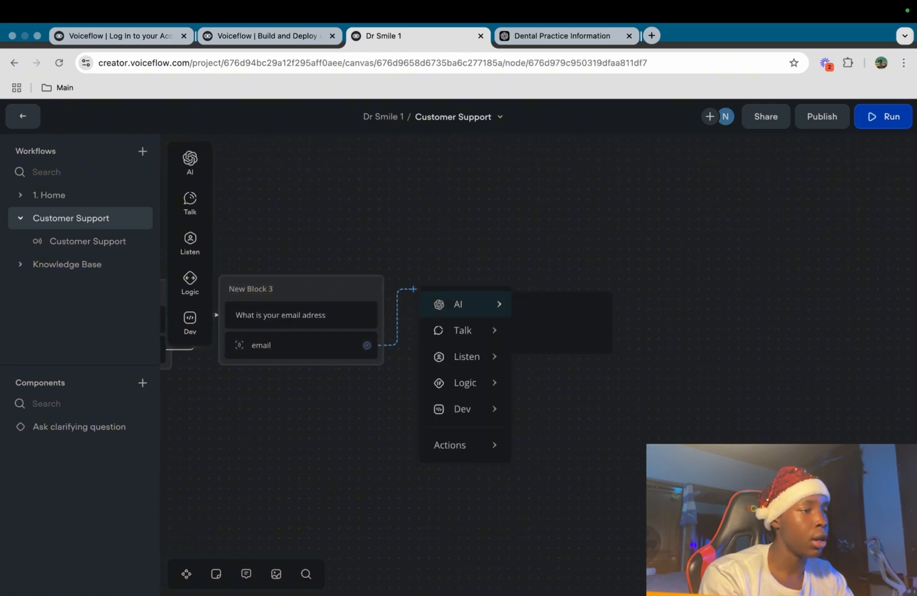
mouse_move(462, 331)
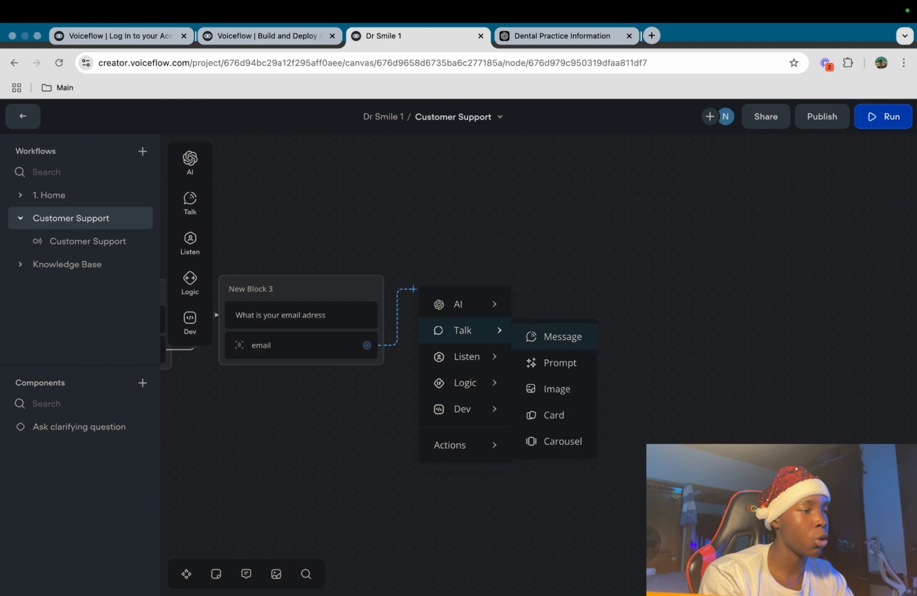
click(559, 336)
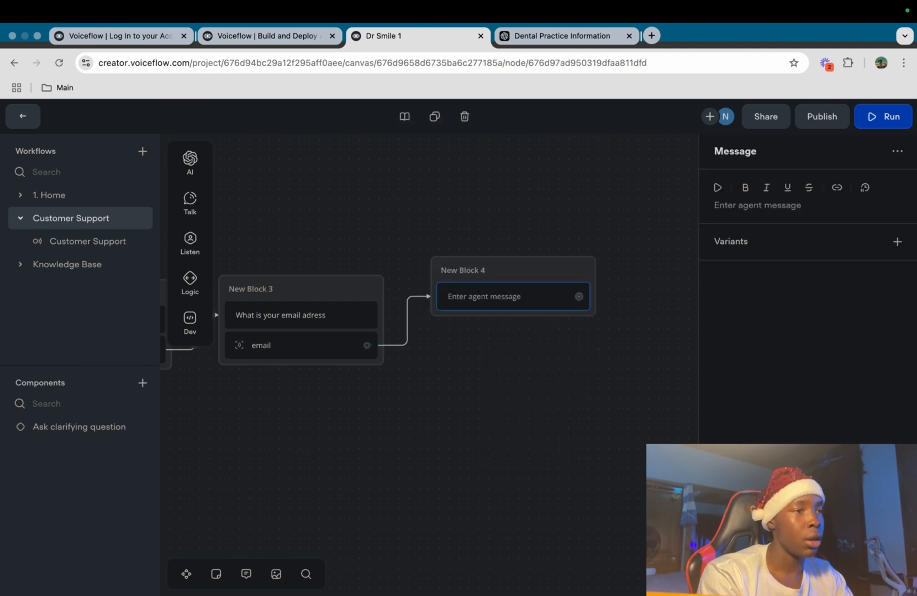
text(Ple)
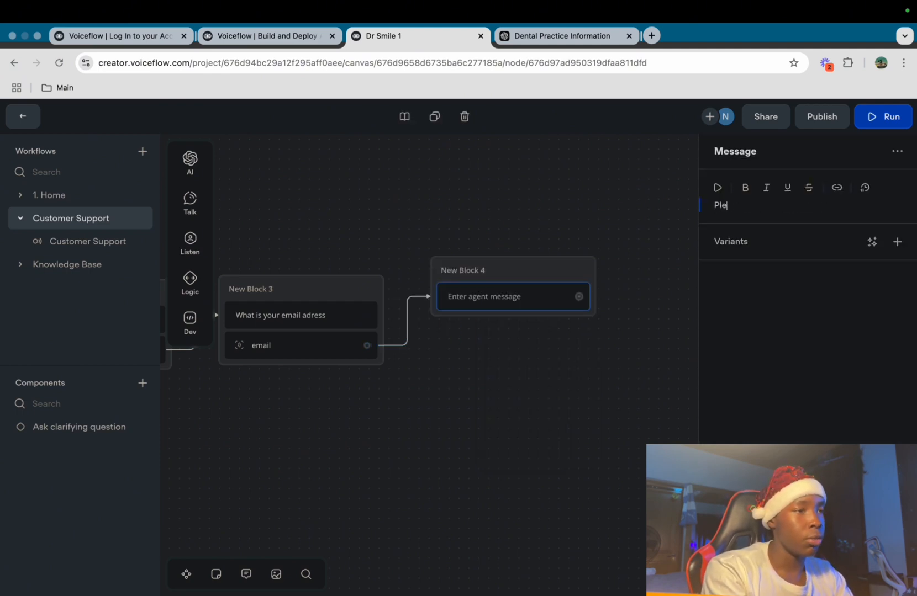
text(ase describe your issue)
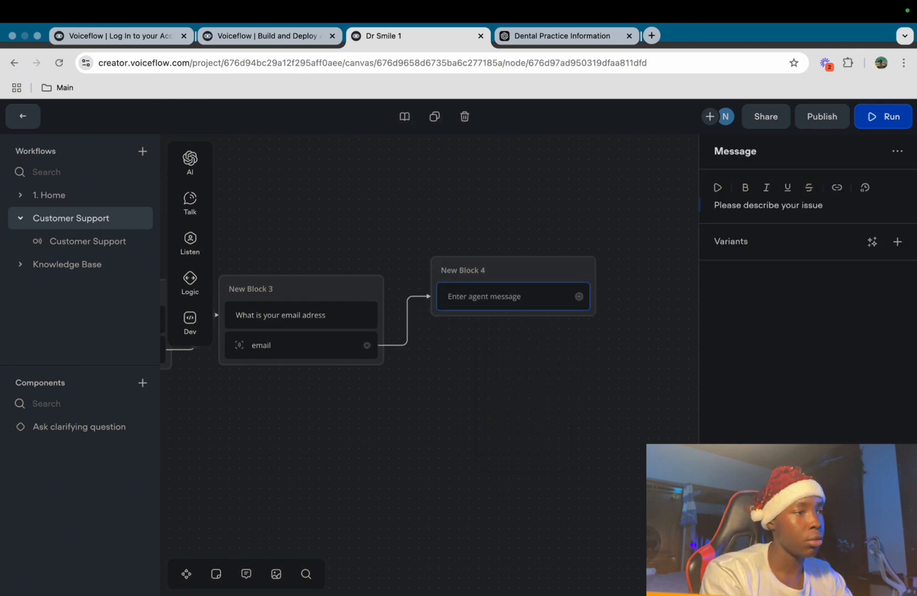
click(559, 353)
Add a capture step to New Block 4, abandoning a first entity-creation attempt
mouse_move(190, 243)
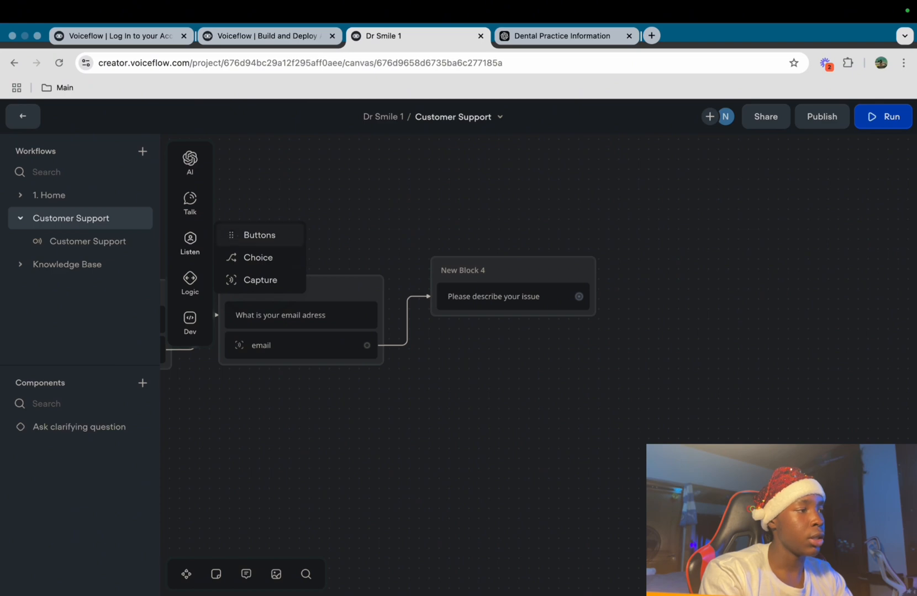
drag(260, 280, 502, 327)
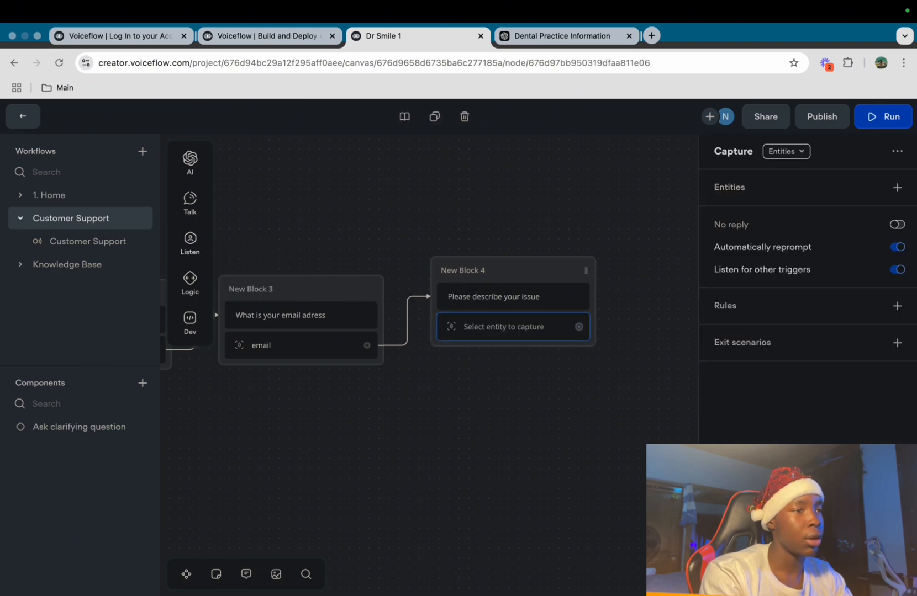
click(896, 188)
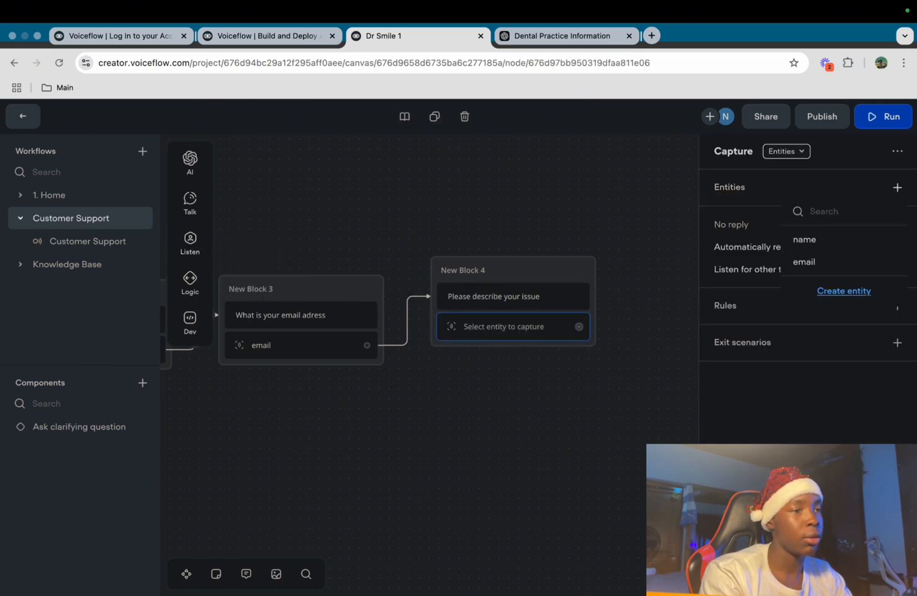
click(843, 292)
click(763, 248)
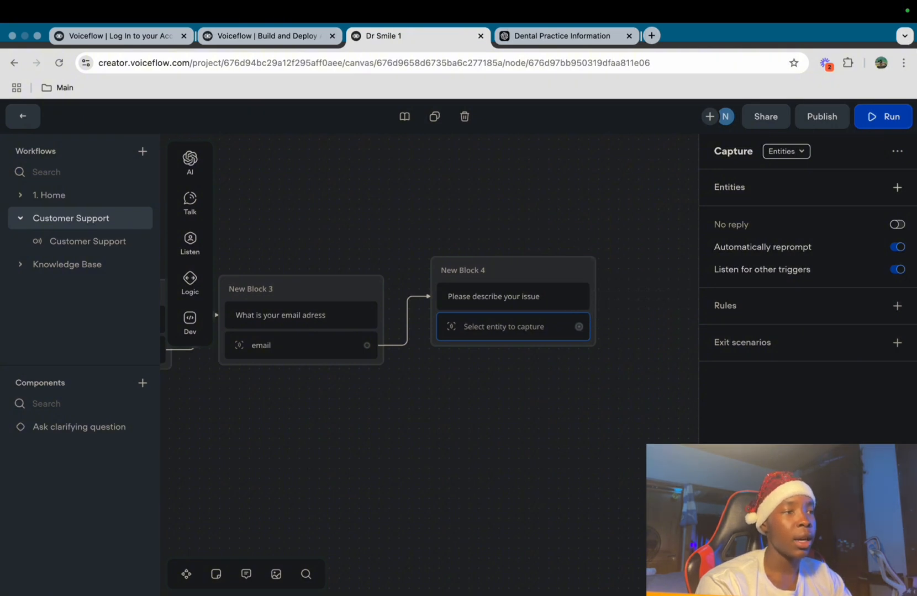
Create the 'issue' entity with Key phrase data type for the capture and nudge the block
click(897, 187)
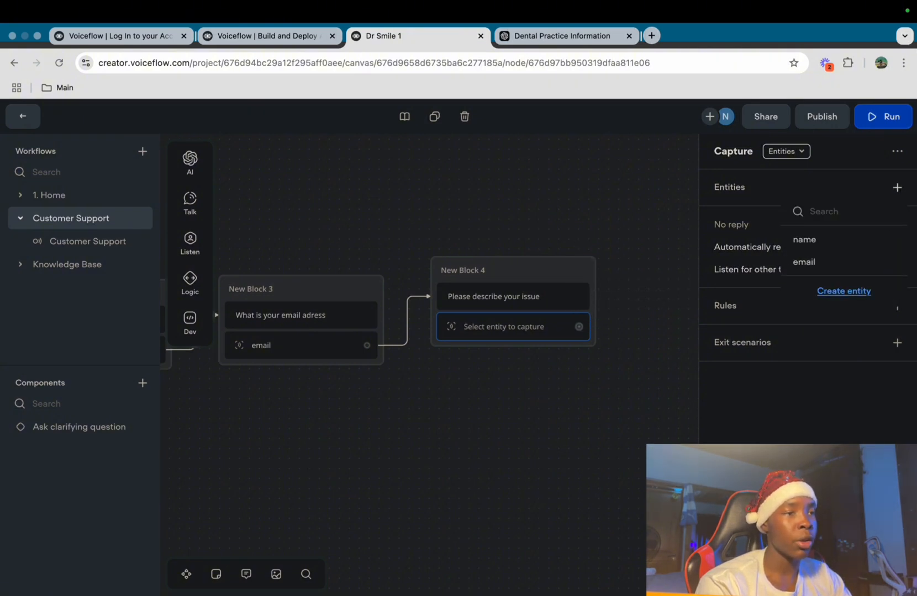
click(843, 291)
text(issue)
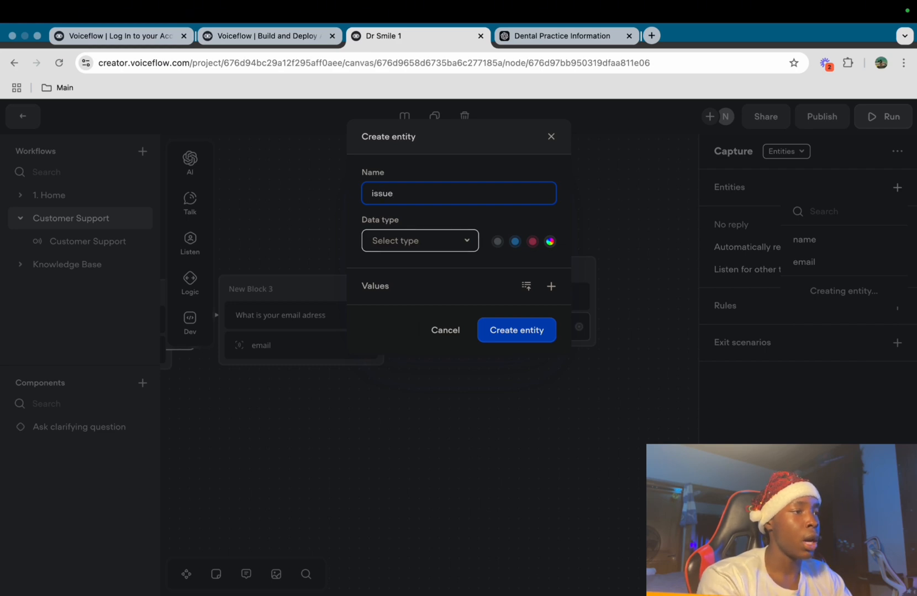
click(420, 240)
scroll(421, 367, down, 2)
scroll(394, 357, down, 3)
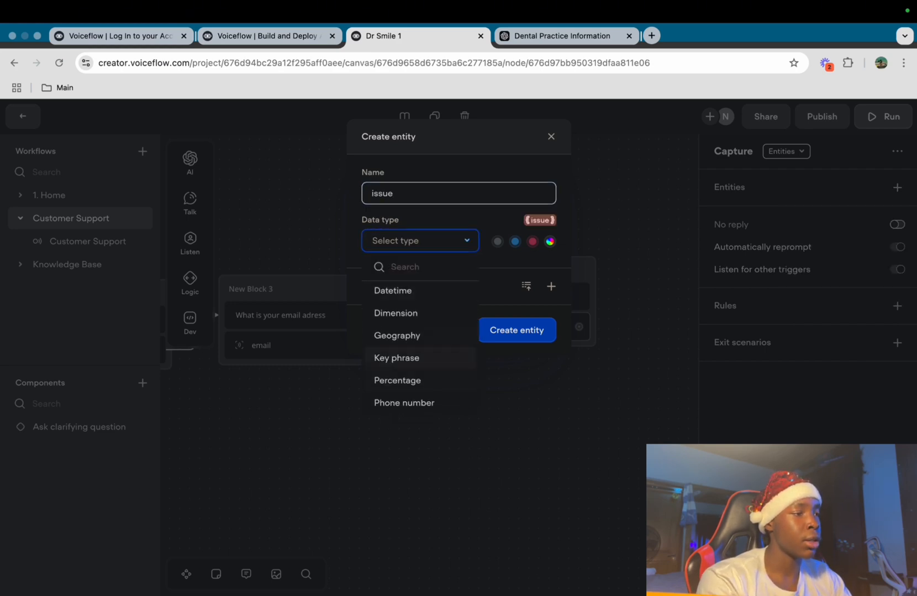
click(395, 356)
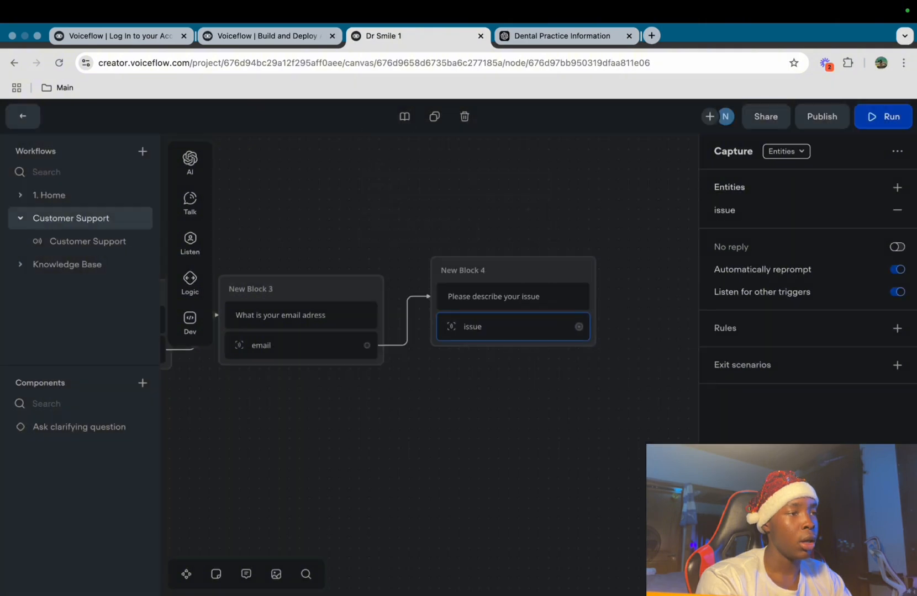
drag(513, 271, 503, 285)
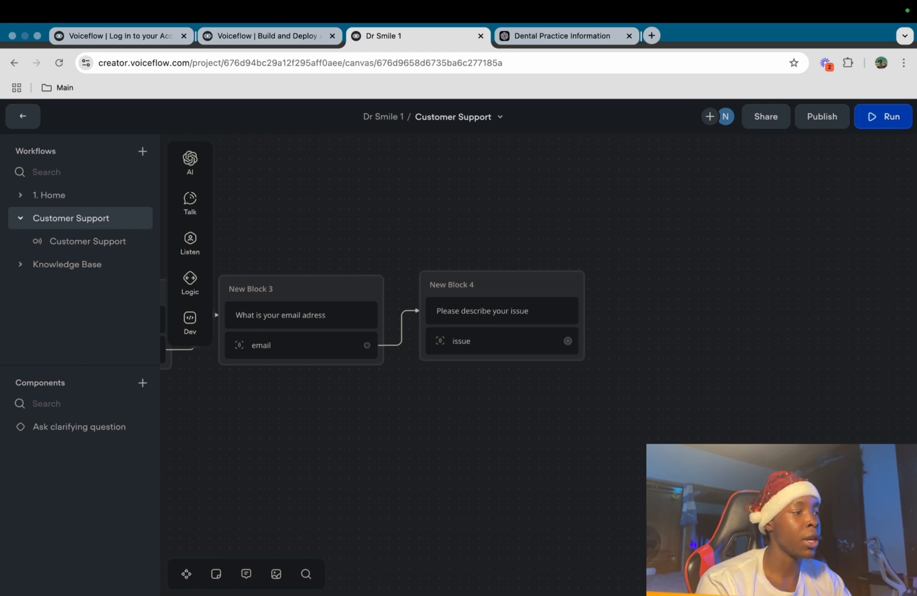
drag(567, 340, 621, 275)
Add New Block 5 with the message 'Is this information correct:'
mouse_move(669, 316)
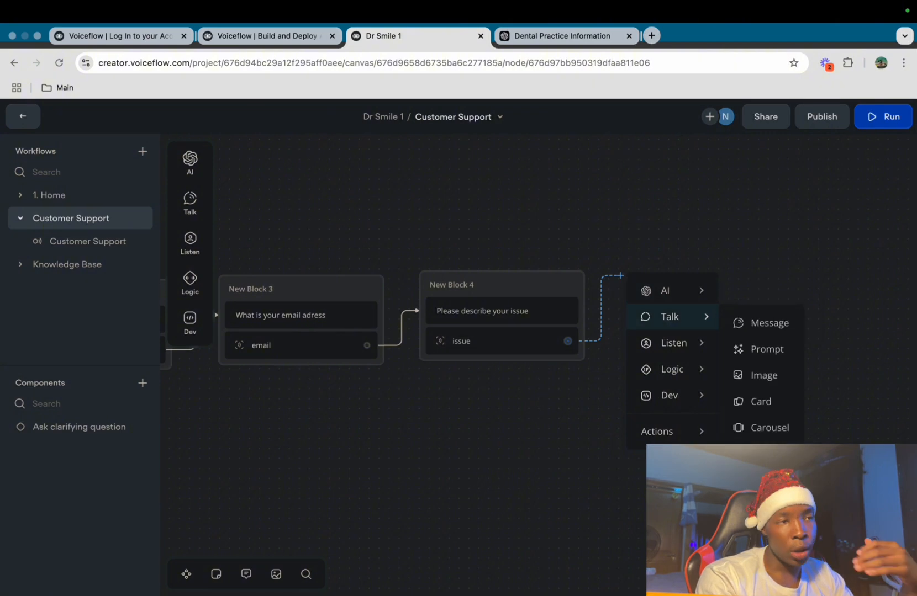
click(769, 323)
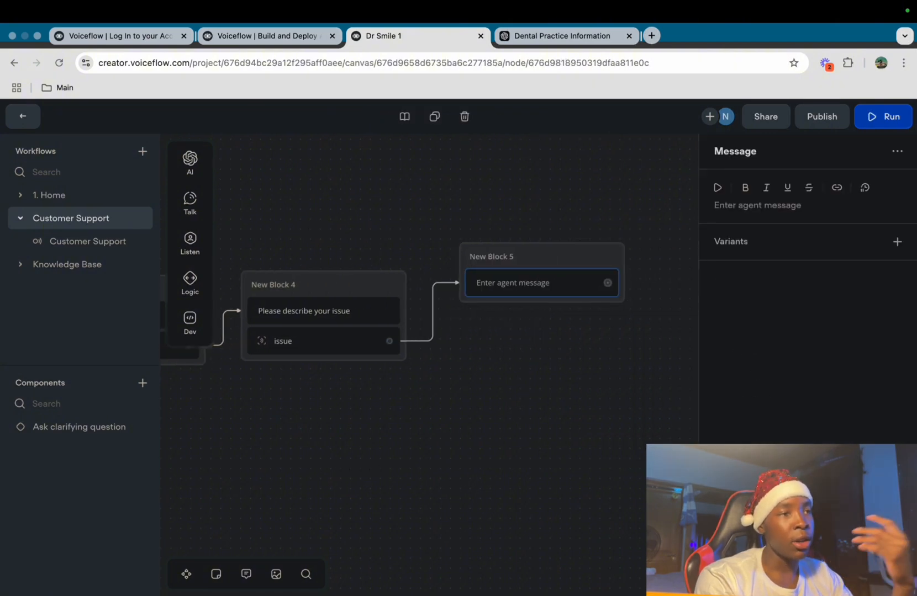
text(Is this i)
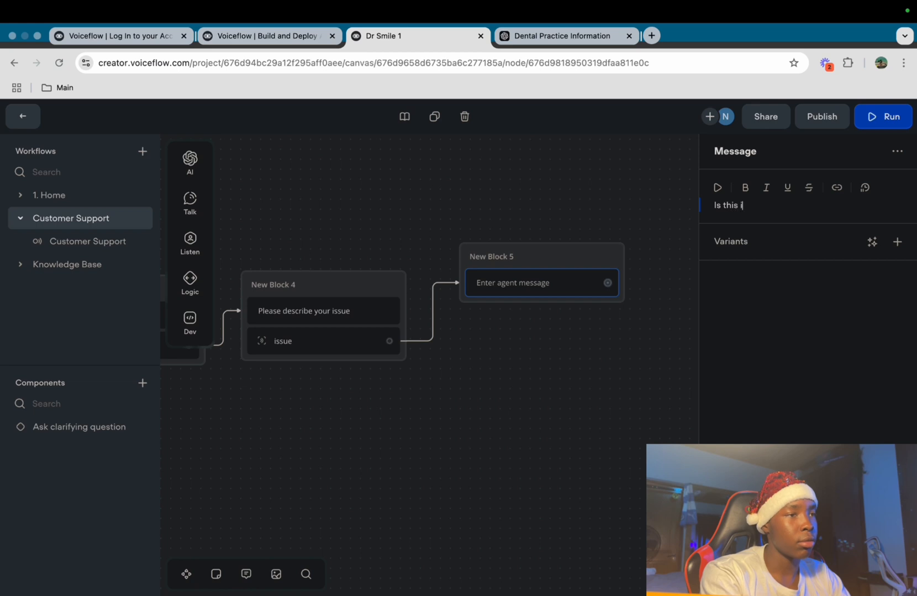
text(nformation co)
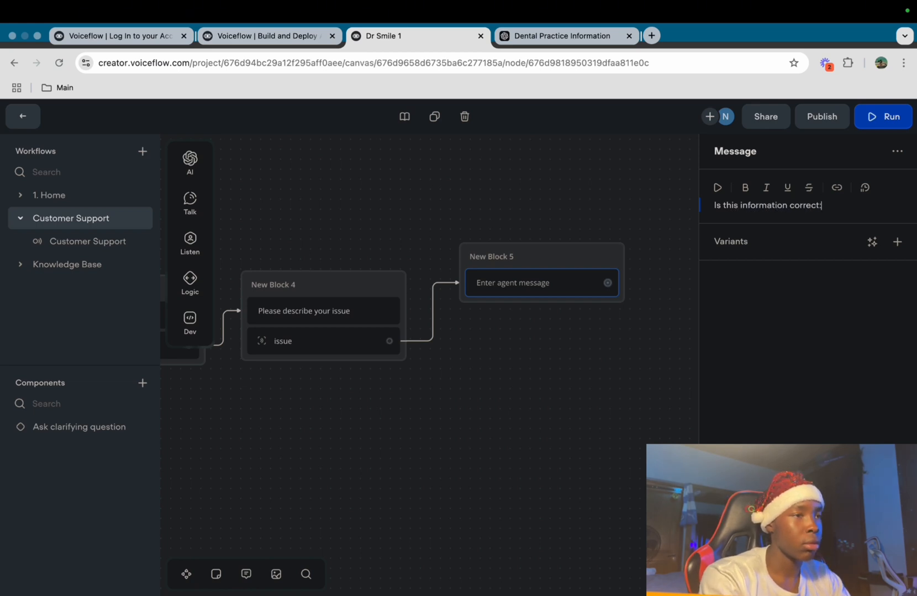
text(rrect:)
key(Return)
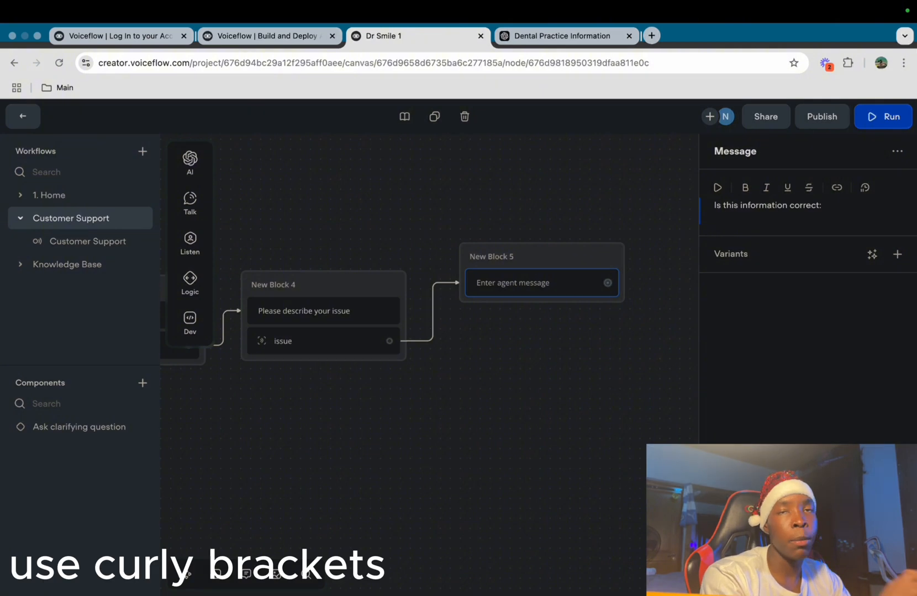
List the {name}, {email} and {issue} variables on separate lines below the question
text({name)
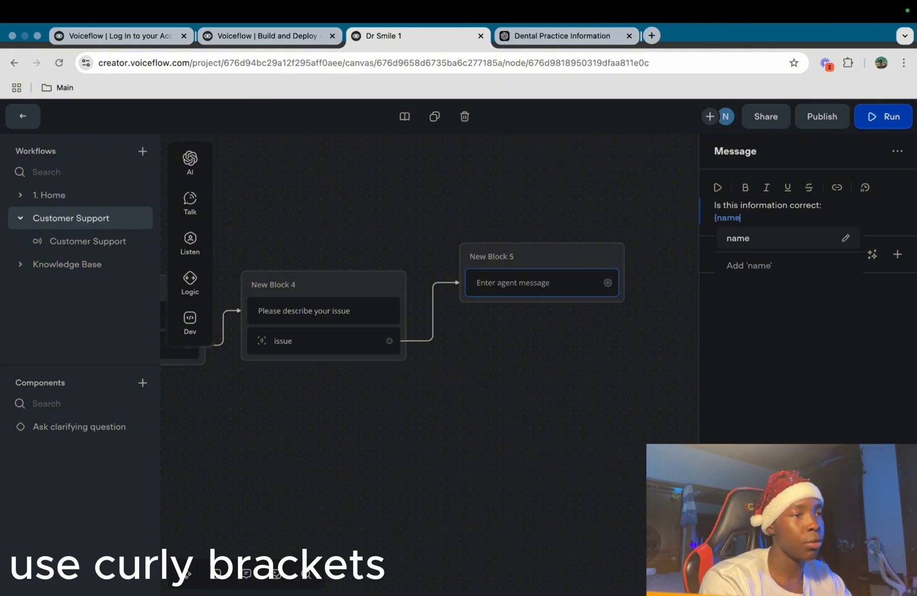
key(Return)
click(872, 254)
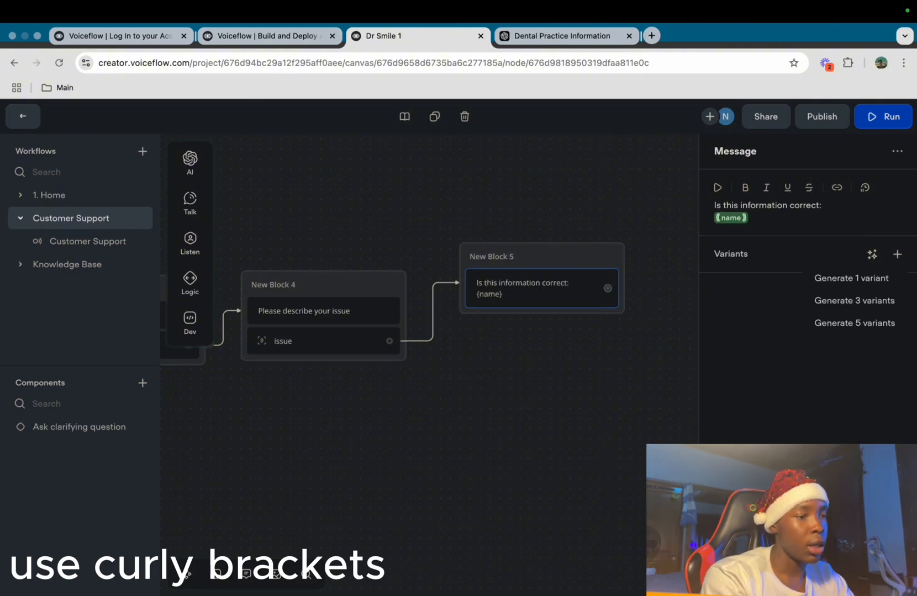
key(Escape)
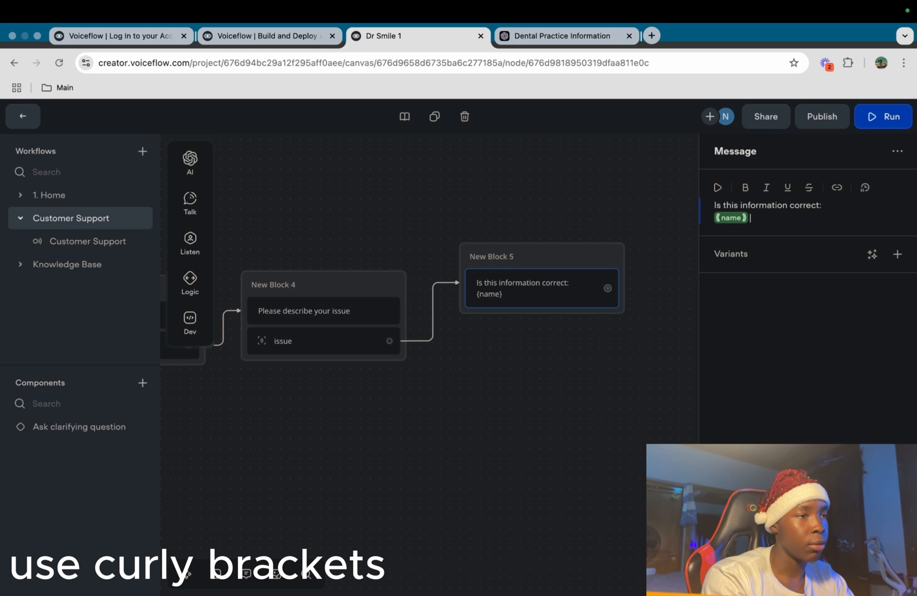
key(Return)
text({emai)
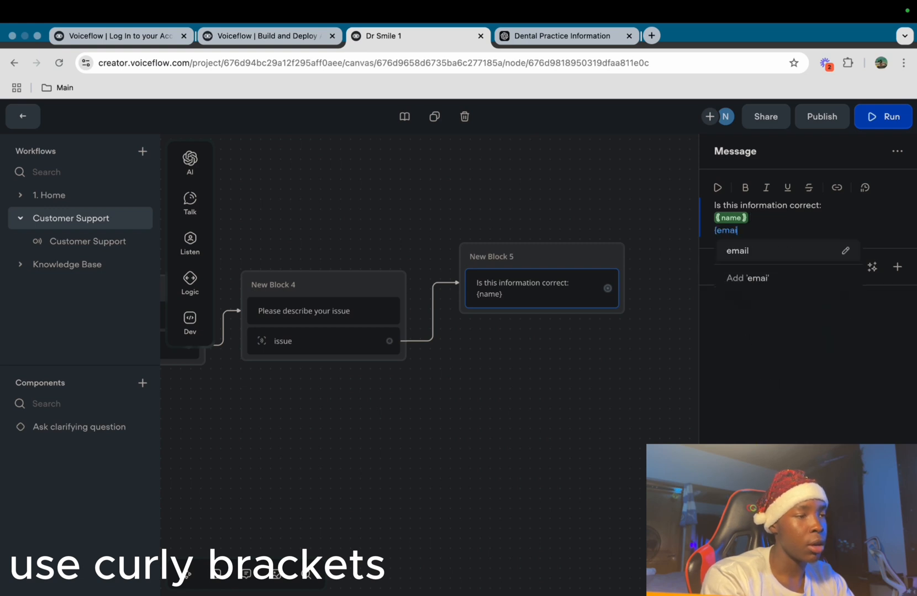
key(Return)
key(Return)
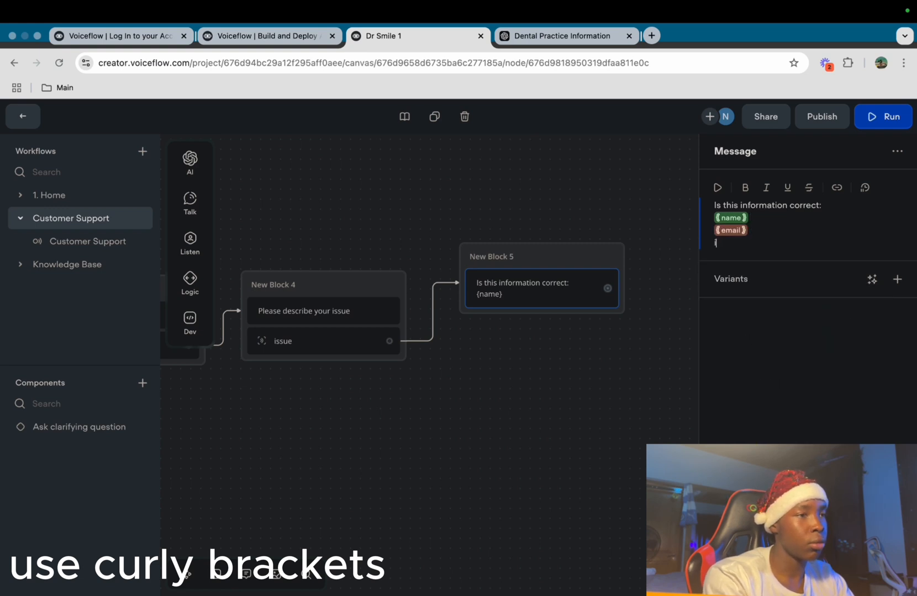
key(BackSpace)
key(BackSpace)
key(BackSpace)
text({)
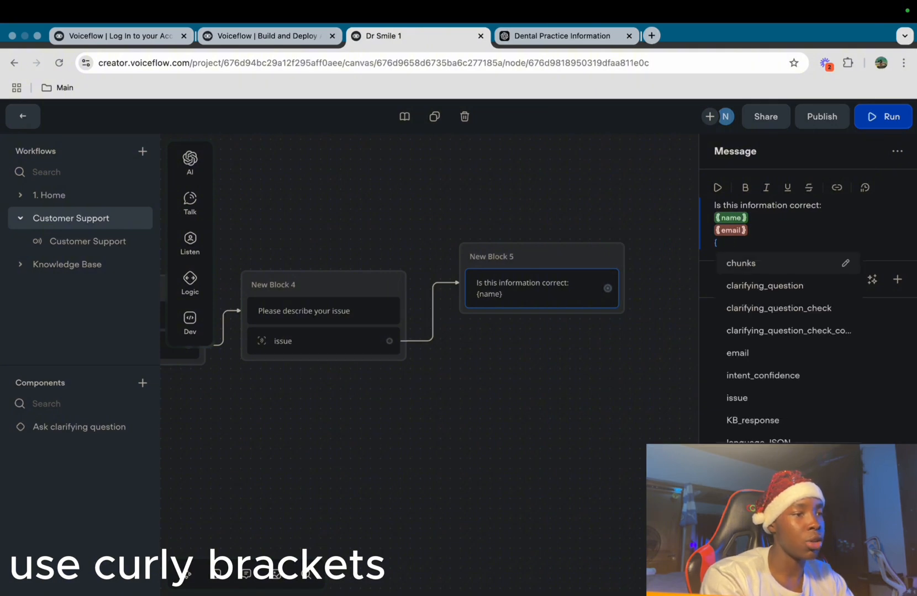
click(743, 399)
click(635, 378)
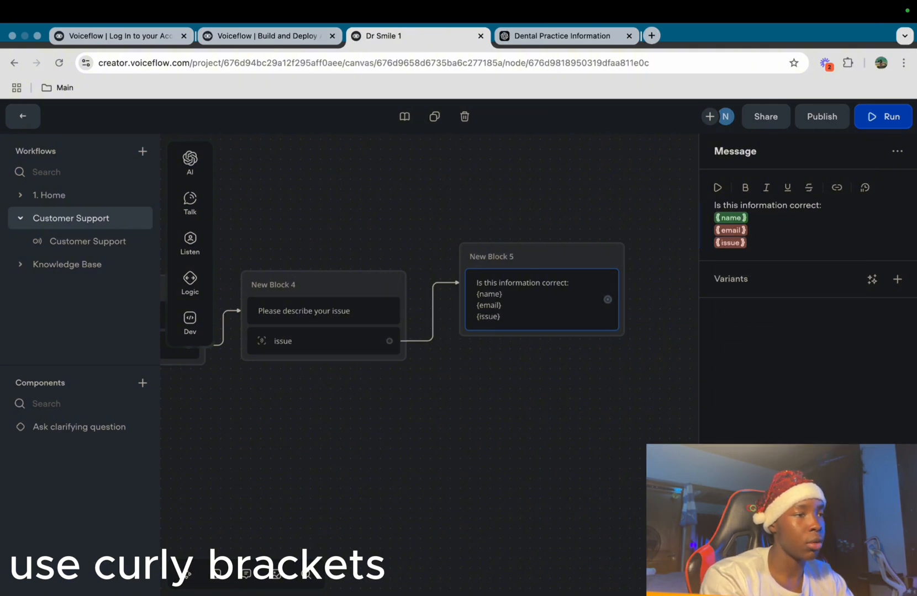
Add a buttons step to New Block 5 with a 'Yes' button
drag(541, 257, 541, 267)
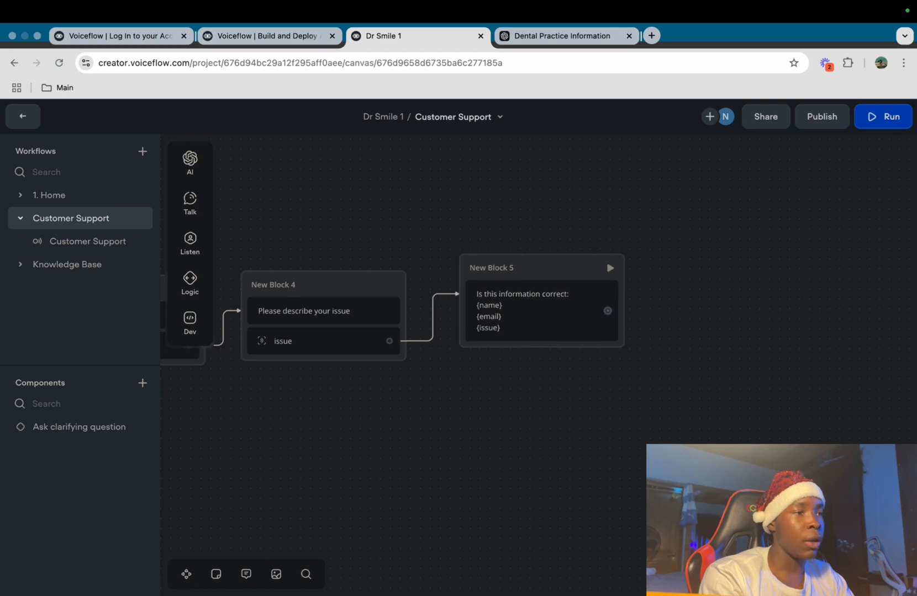
mouse_move(190, 243)
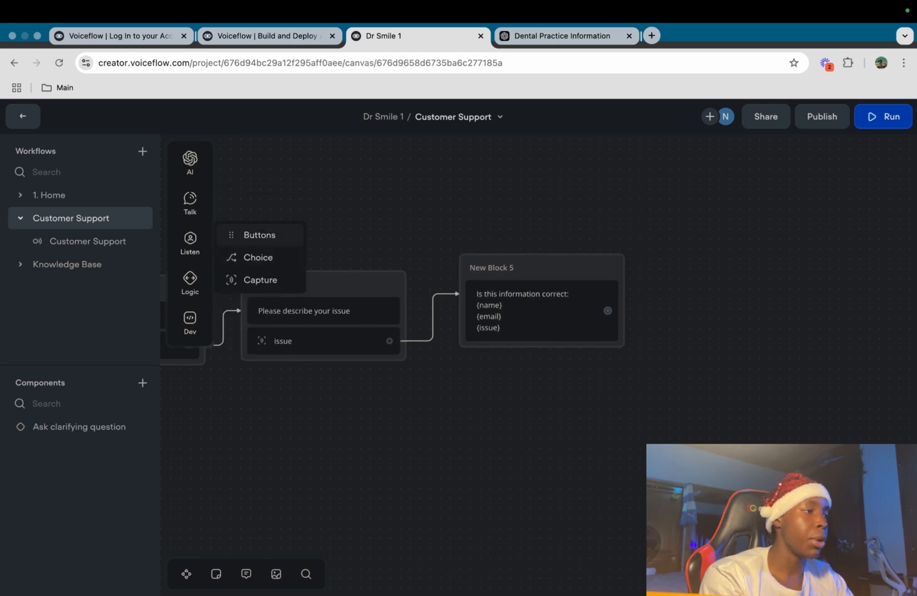
drag(254, 235, 541, 358)
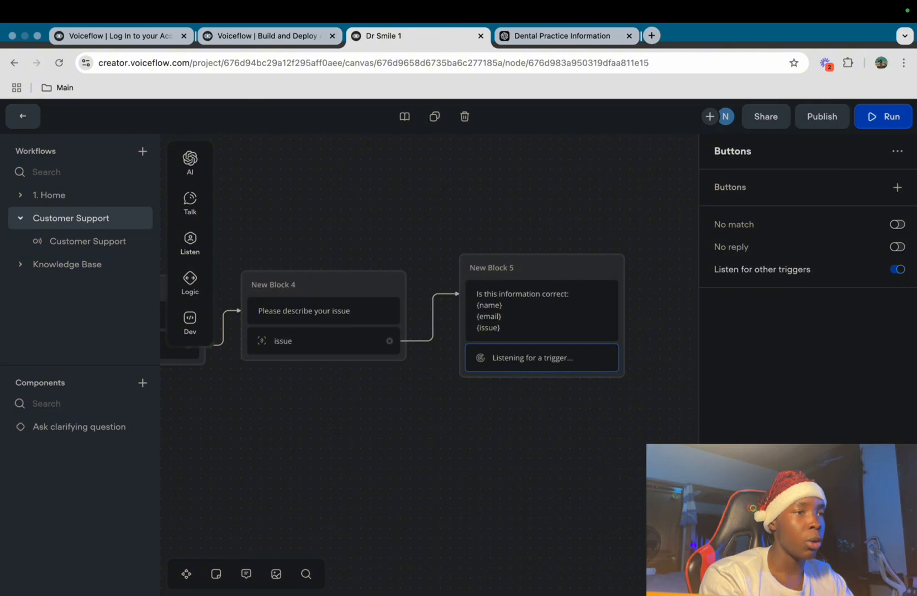
text(Yes)
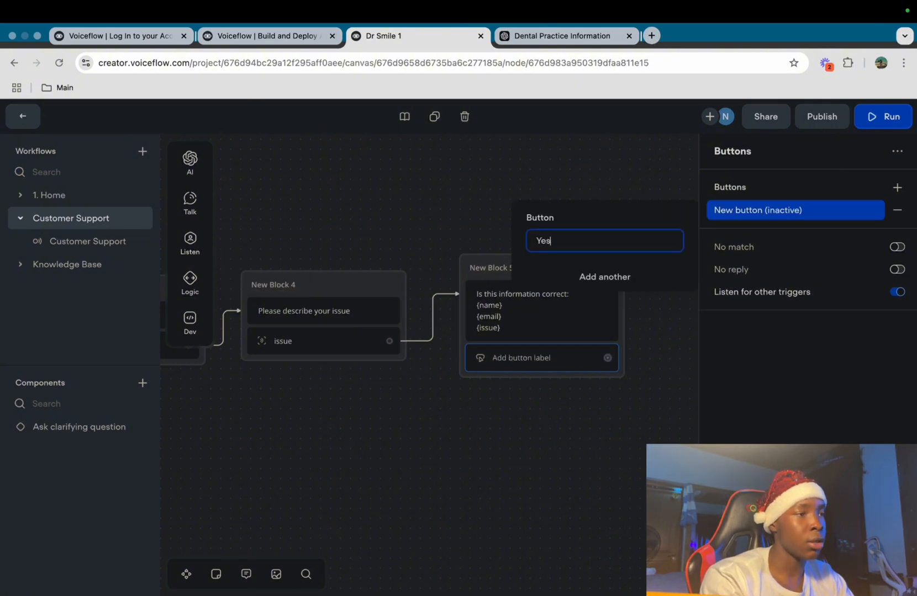
key(Return)
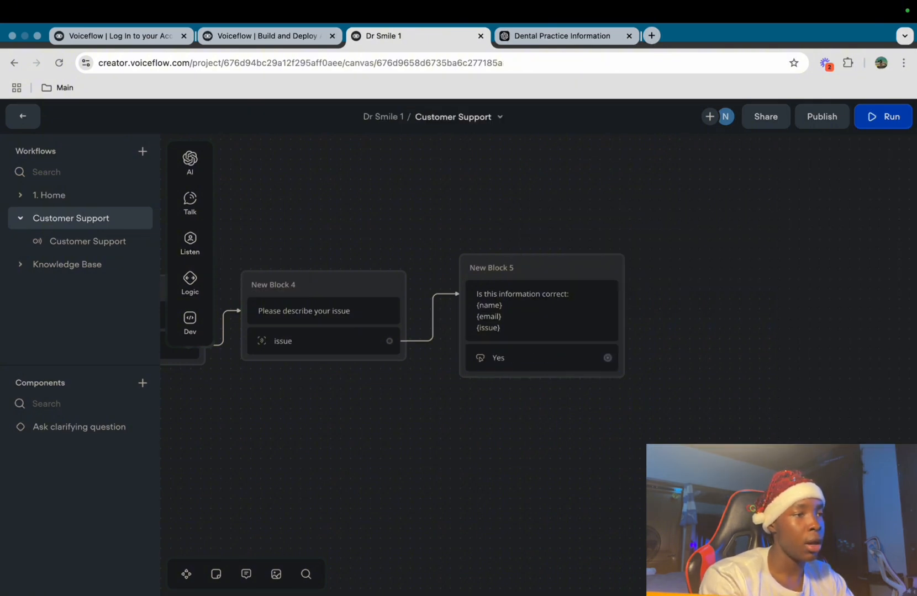
Add a 'No' button beside Yes and draw a link from its port
click(541, 311)
click(541, 358)
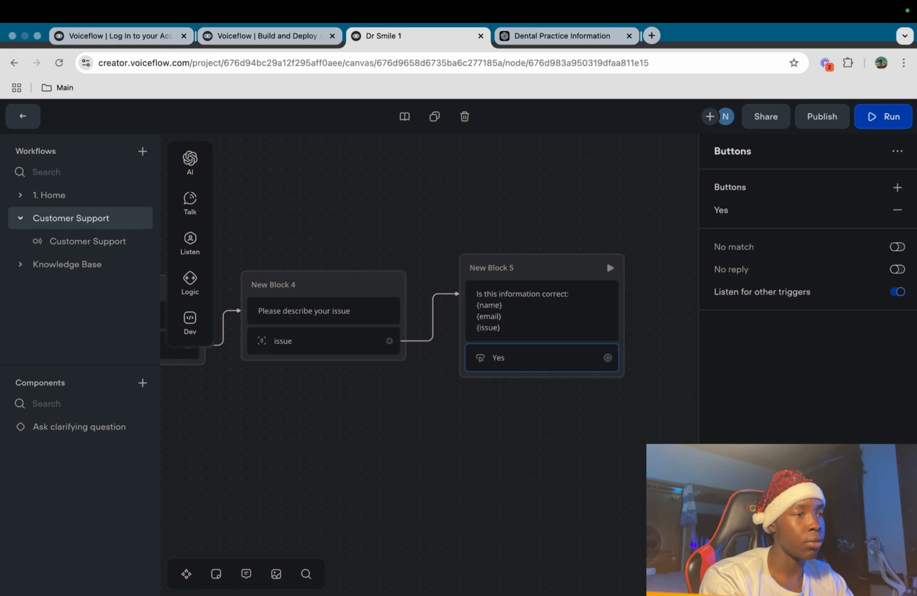
click(897, 187)
text(No)
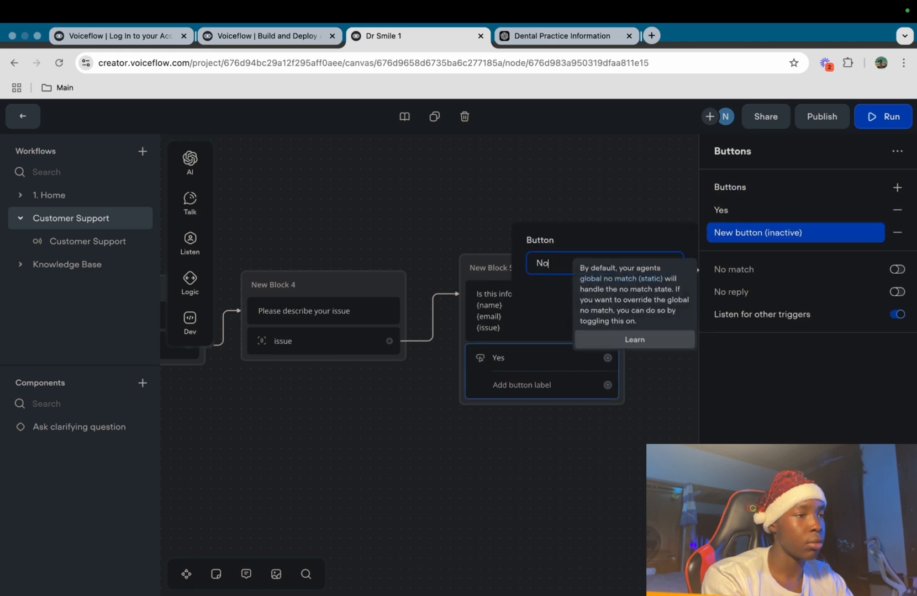
click(579, 475)
scroll(579, 475, down, 2)
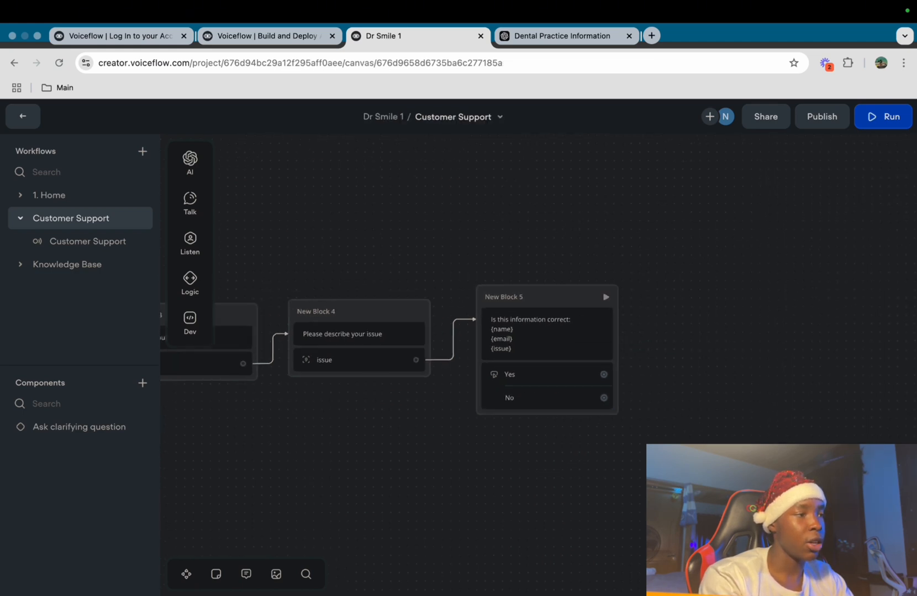
scroll(613, 410, down, 4)
scroll(614, 410, down, 2)
drag(596, 319, 629, 322)
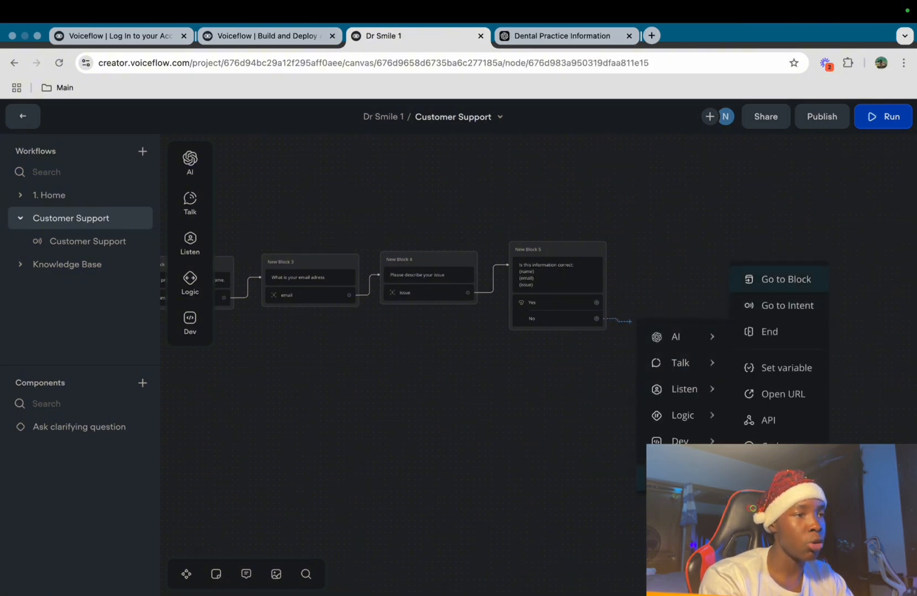
Make the No answer a Go to Block step targeting New Block 2 in Customer Support
click(776, 279)
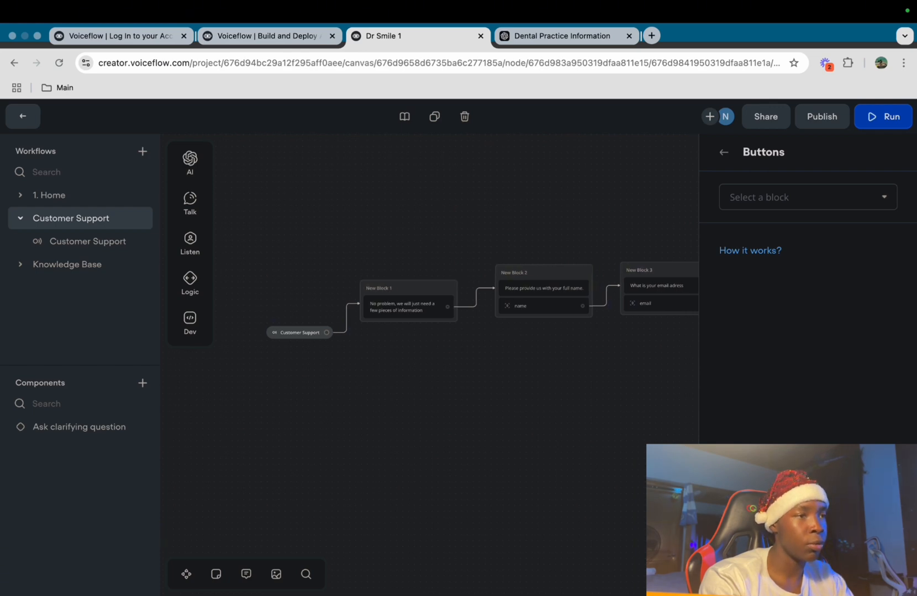
click(807, 197)
mouse_move(807, 308)
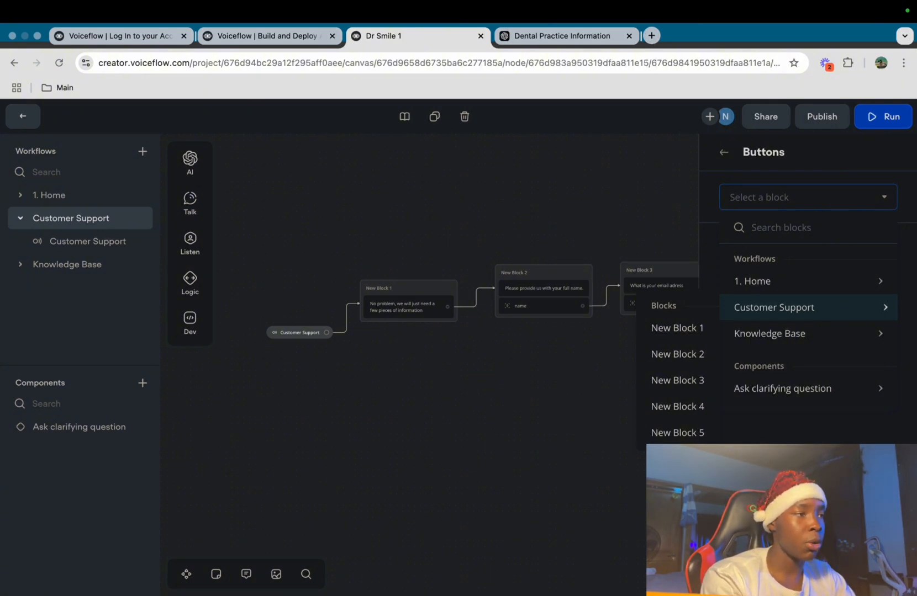
click(677, 355)
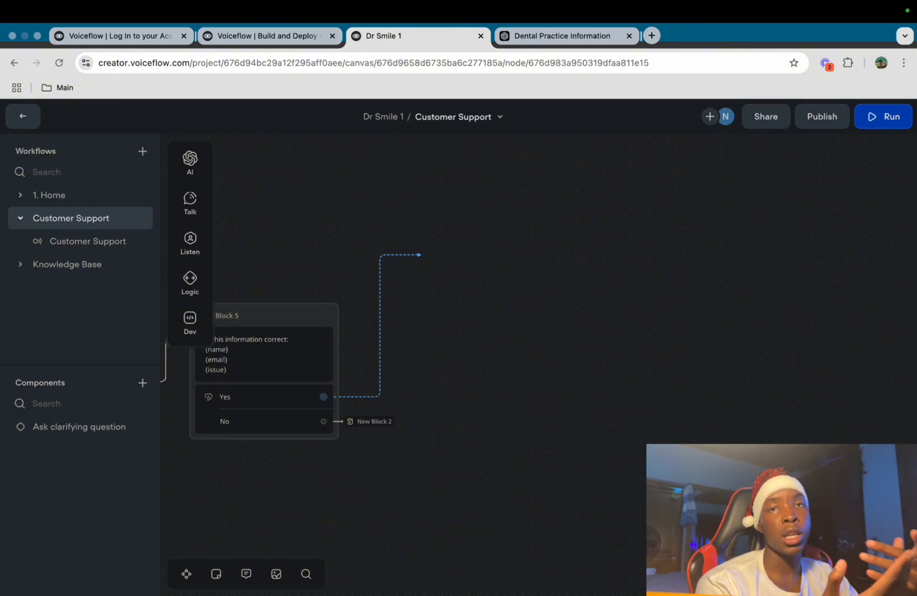
Add a new API step after the Yes answer with its request method set to POST
click(422, 255)
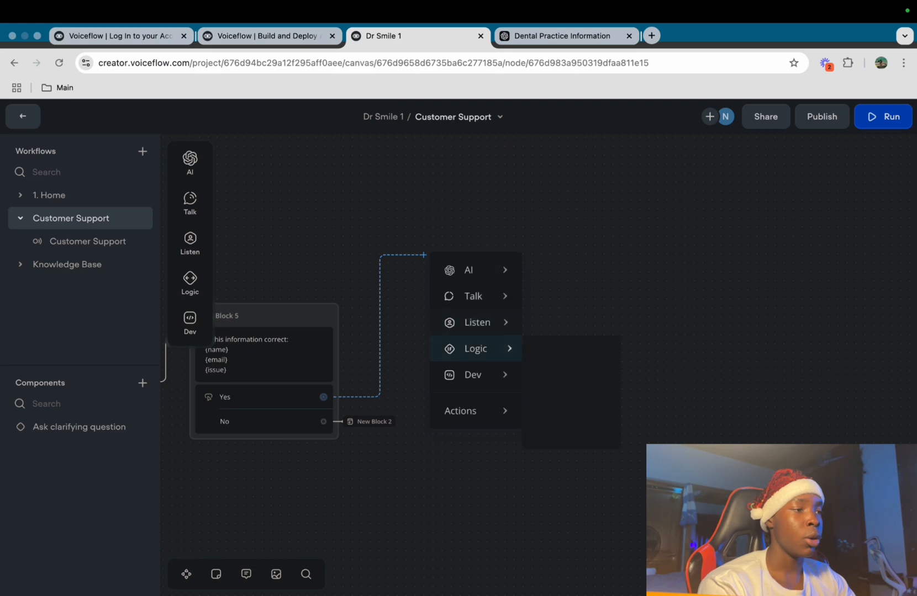
mouse_move(475, 375)
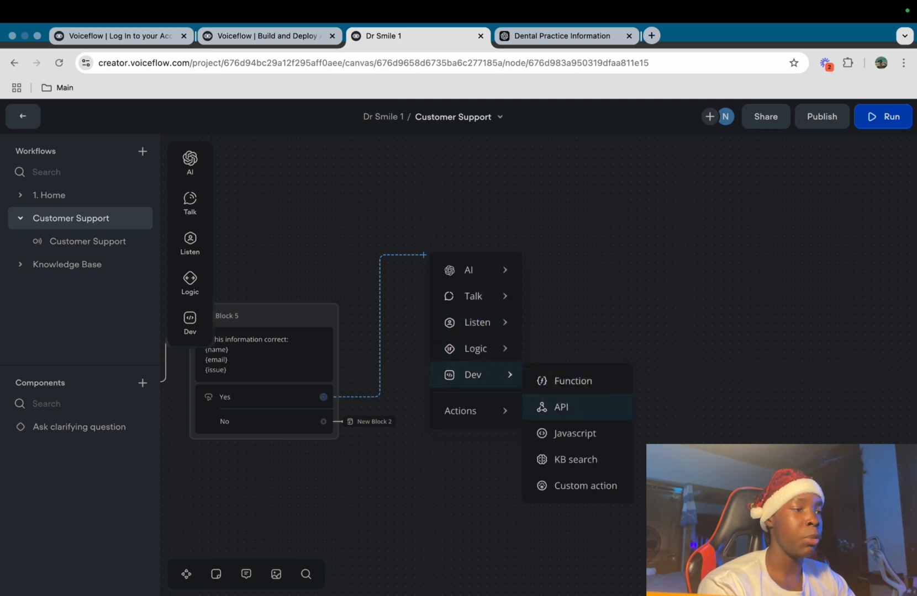
click(561, 407)
click(680, 197)
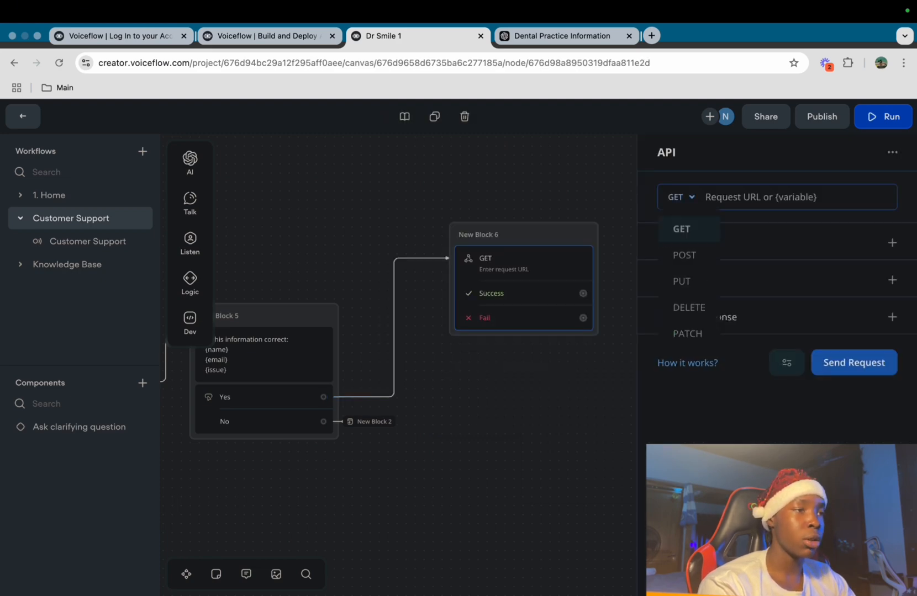
click(684, 253)
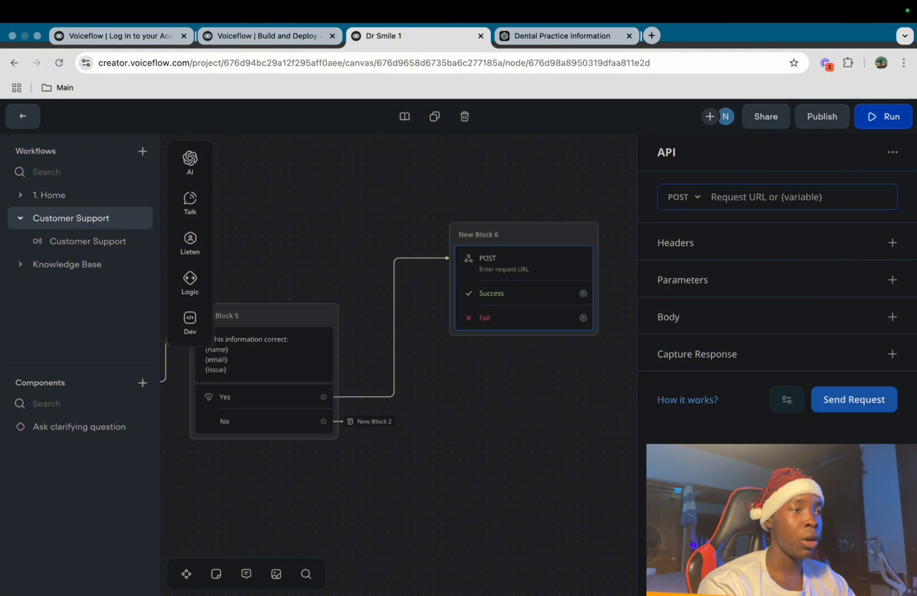
key(Escape)
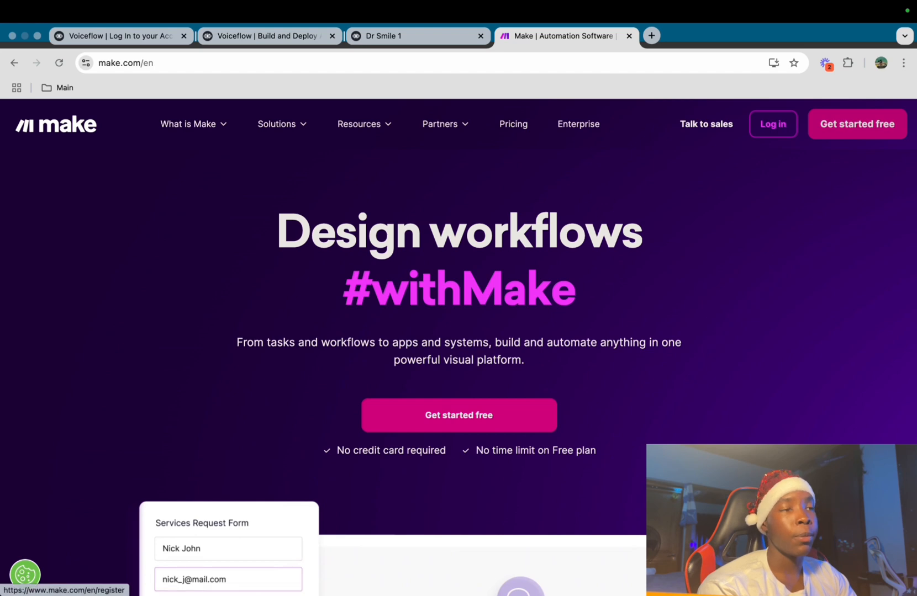
Sign in to Make and start a new scenario
click(773, 123)
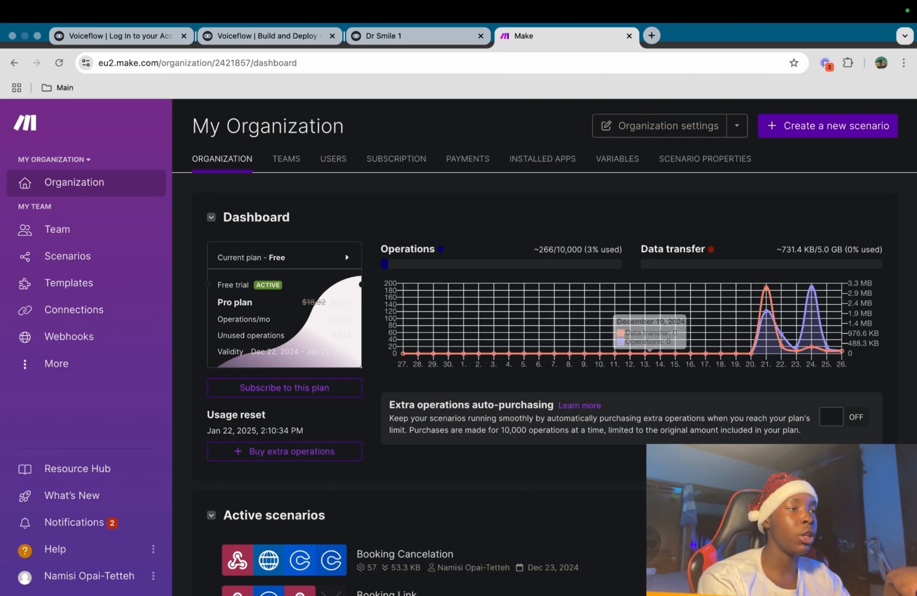
click(827, 126)
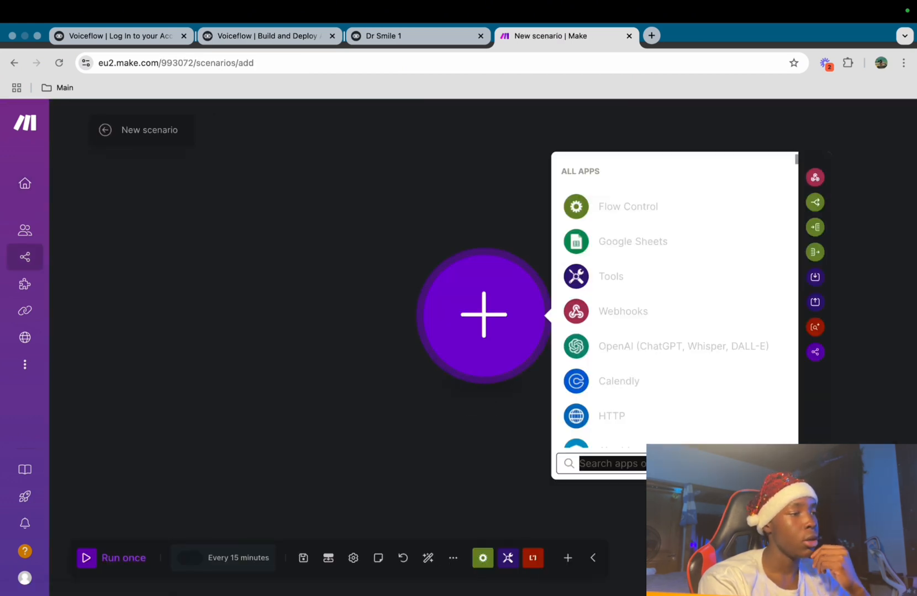
key(Escape)
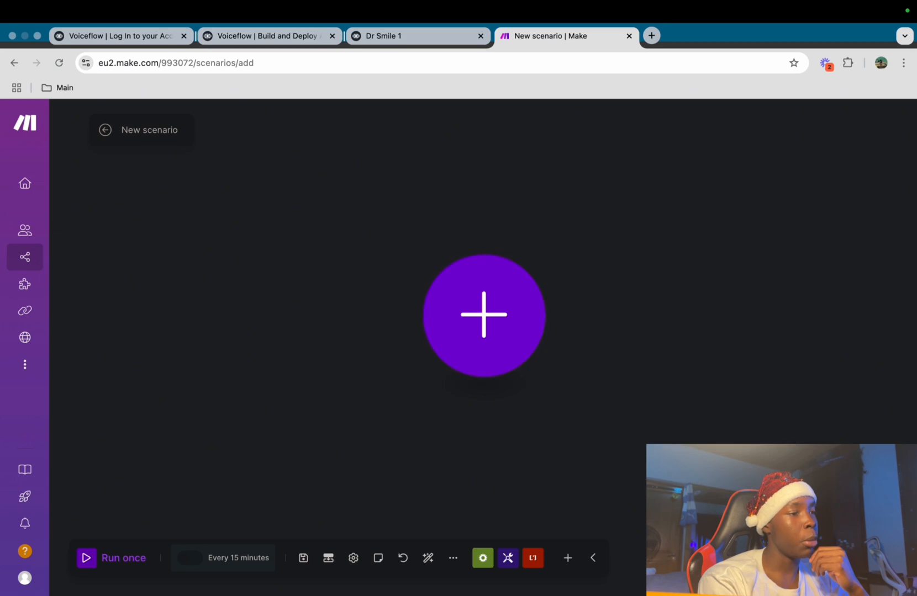
scroll(485, 316, down, 1)
scroll(431, 326, up, 2)
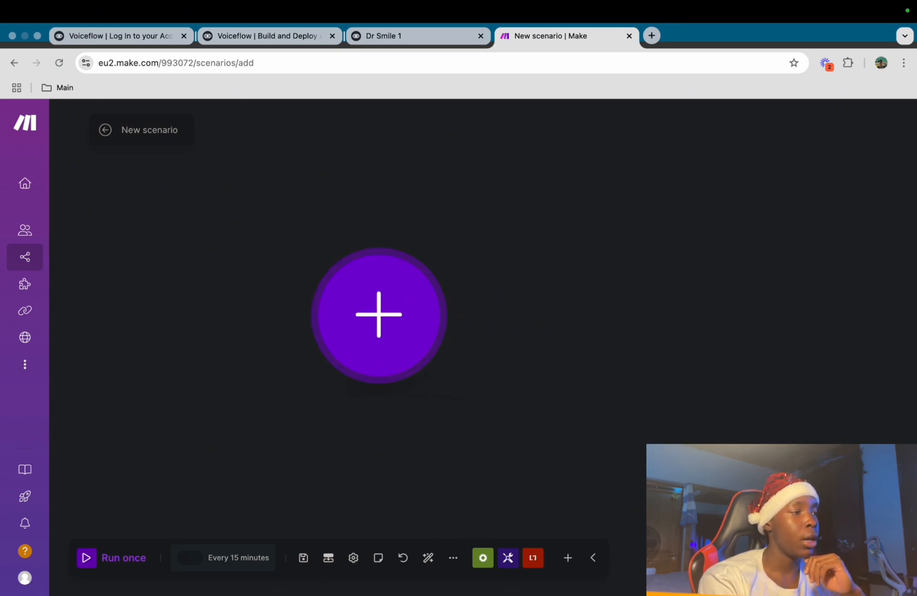
Set a Webhooks custom webhook as the trigger, creating a new hook named Customer support
click(379, 316)
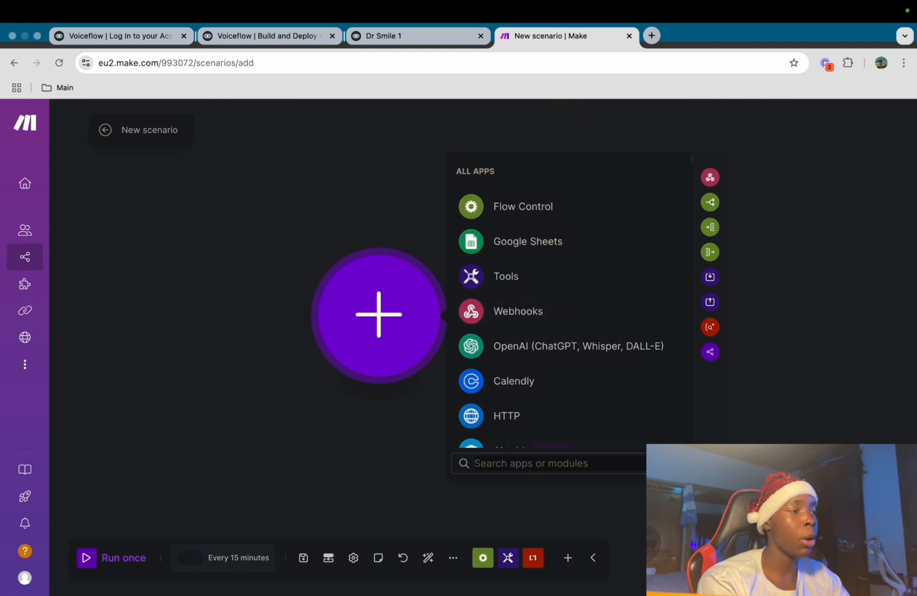
text(web)
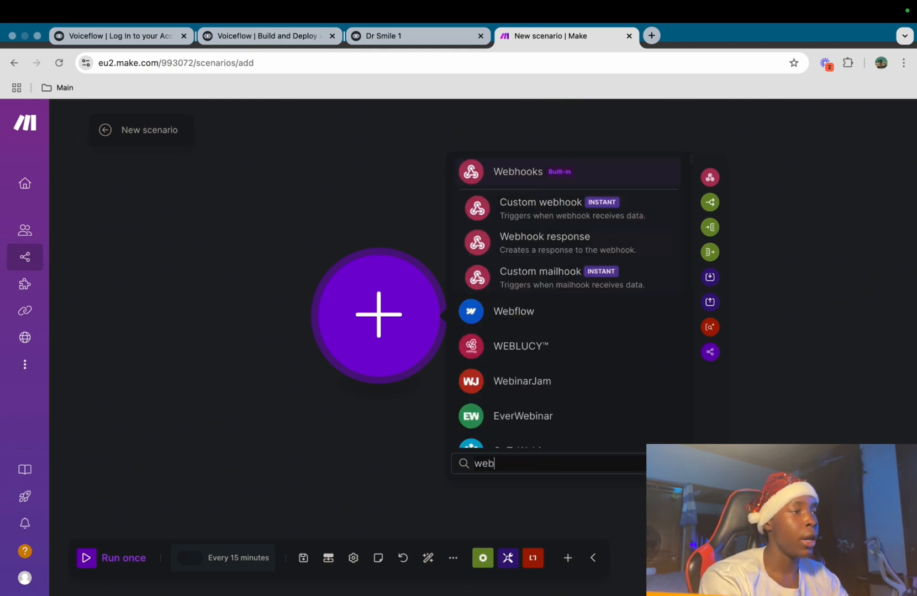
click(569, 209)
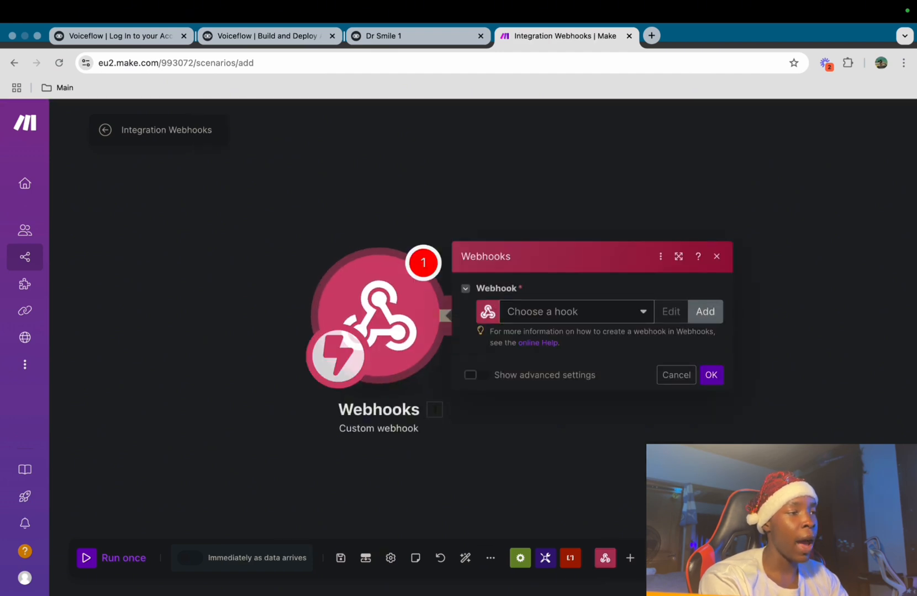
click(705, 311)
click(587, 261)
mouse_move(206, 571)
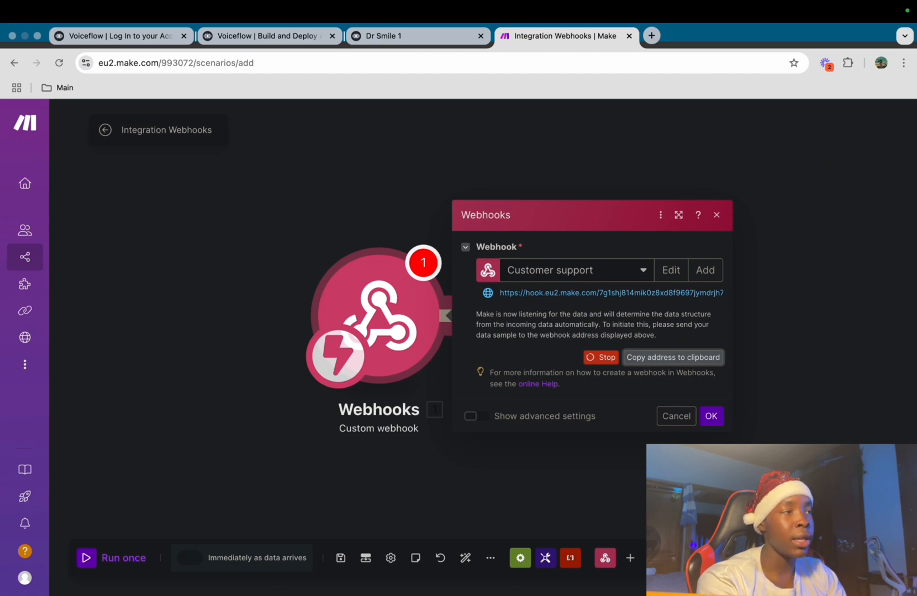
Replace the API request URL with the Make webhook address and add a Content-Type: application/json header
click(416, 36)
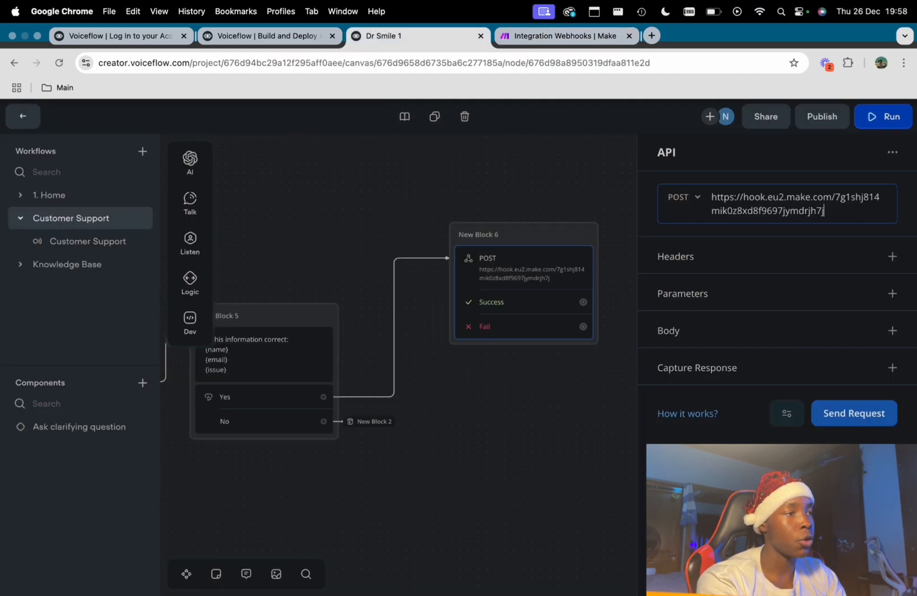
key(super+a)
key(super+c)
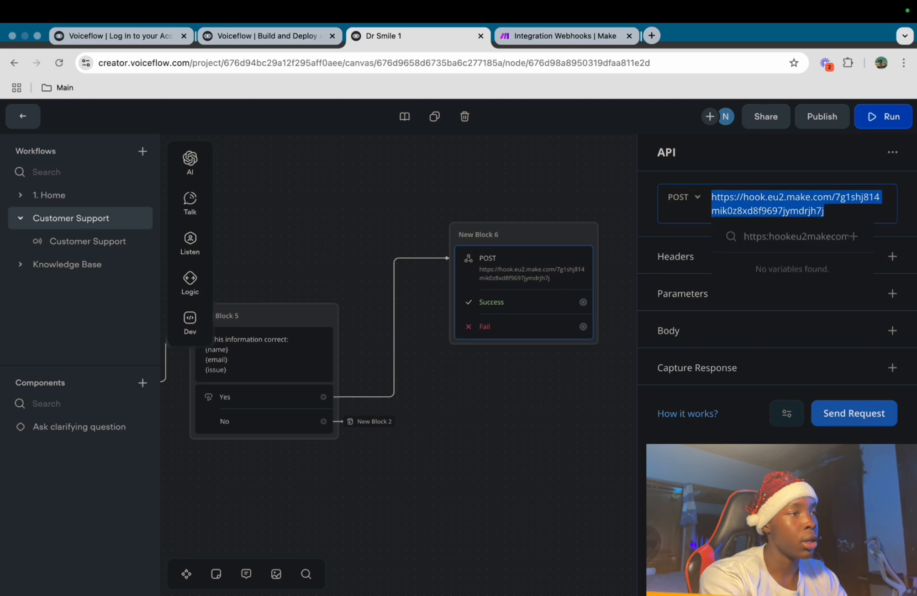
key(BackSpace)
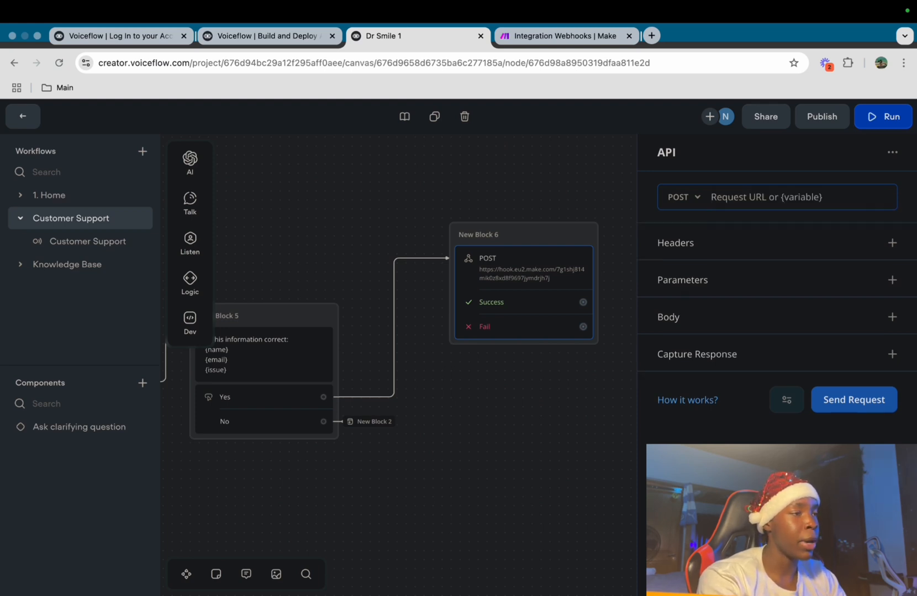
key(super+v)
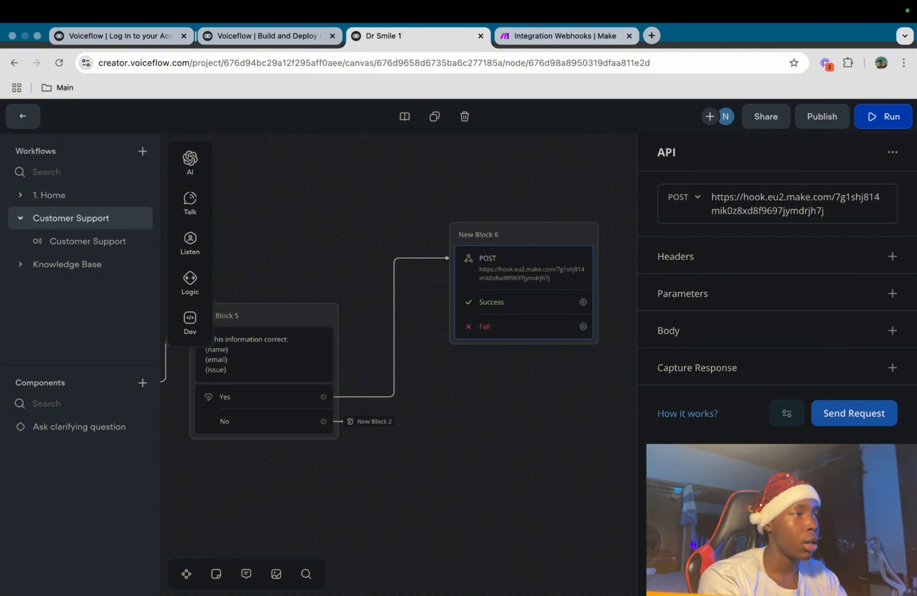
key(ctrl+Tab)
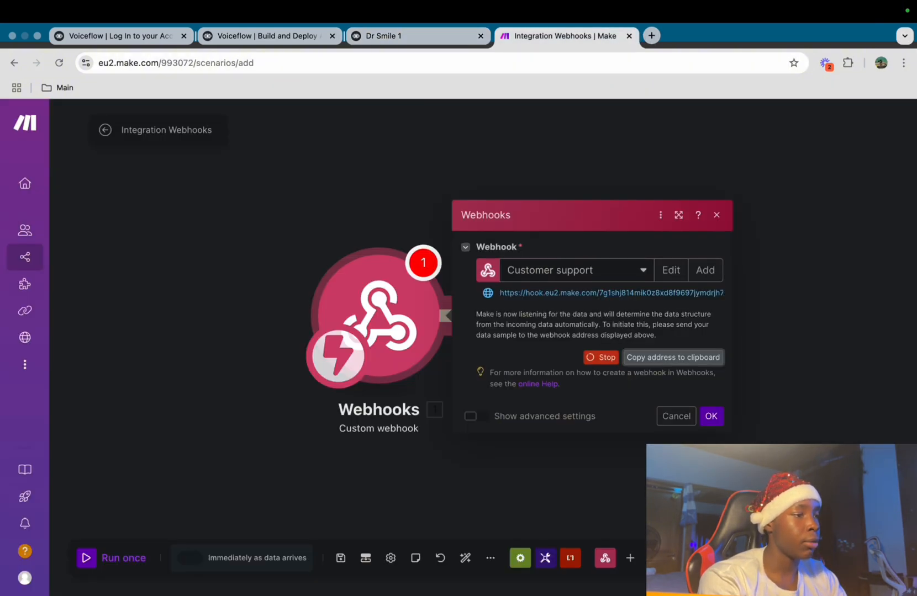
key(ctrl+shift+Tab)
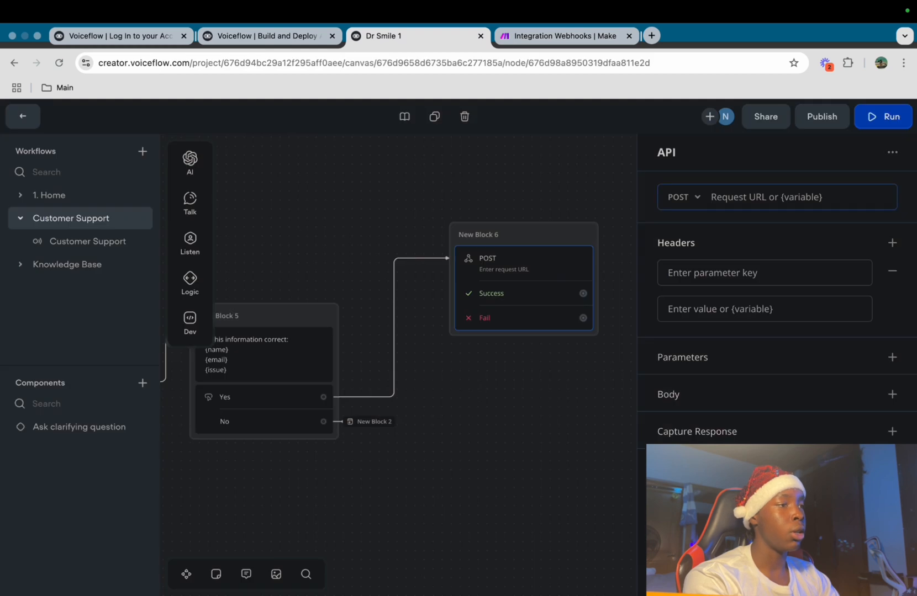
click(764, 286)
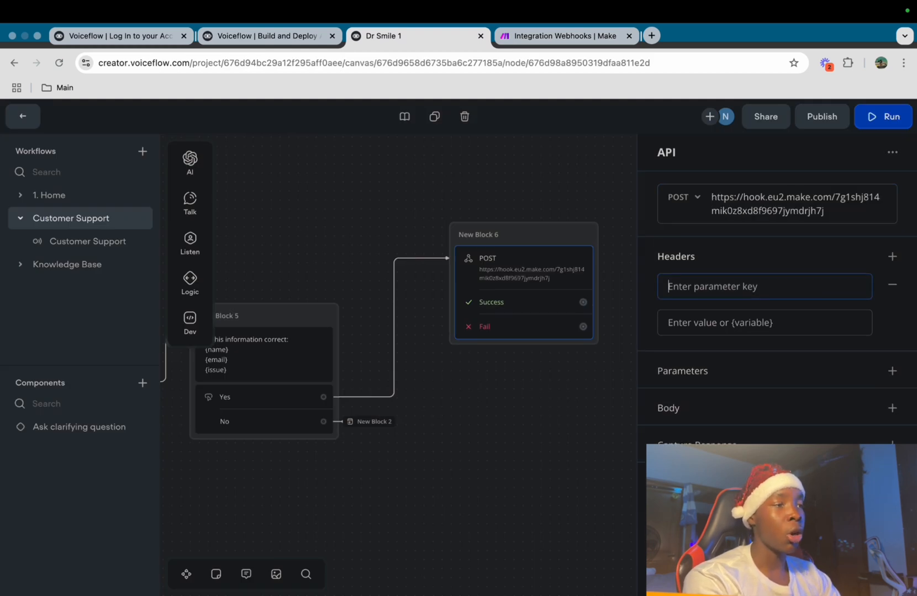
text(Content-Type)
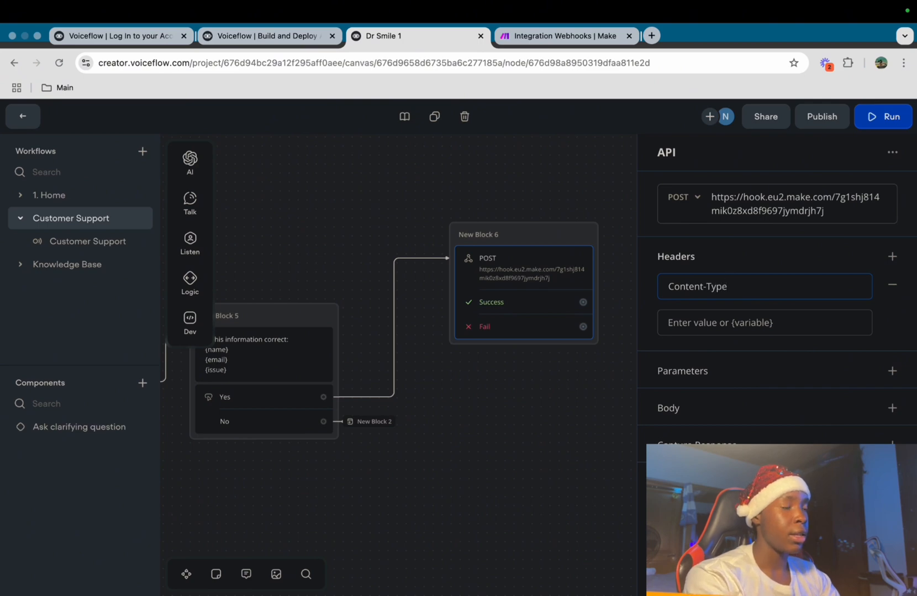
text(a)
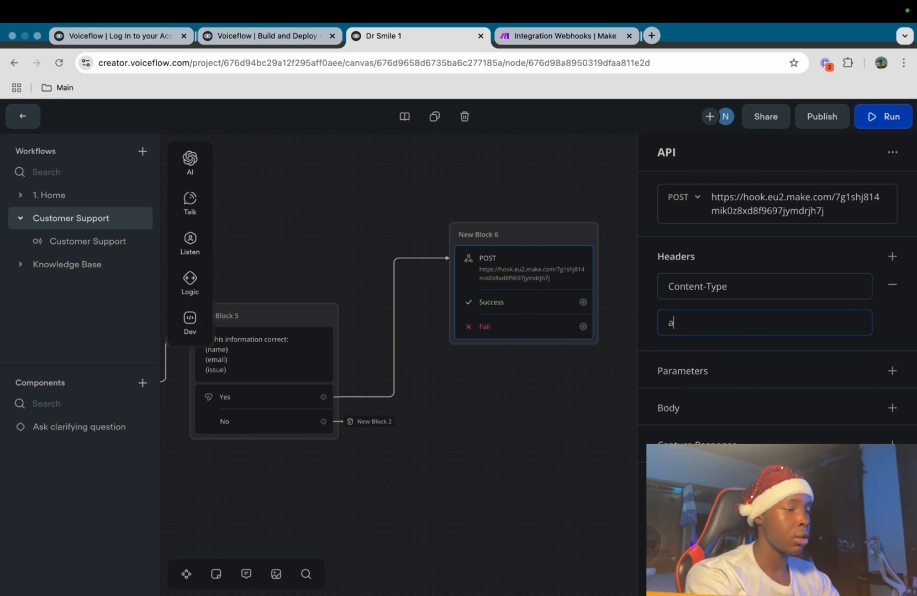
text(pplication/json)
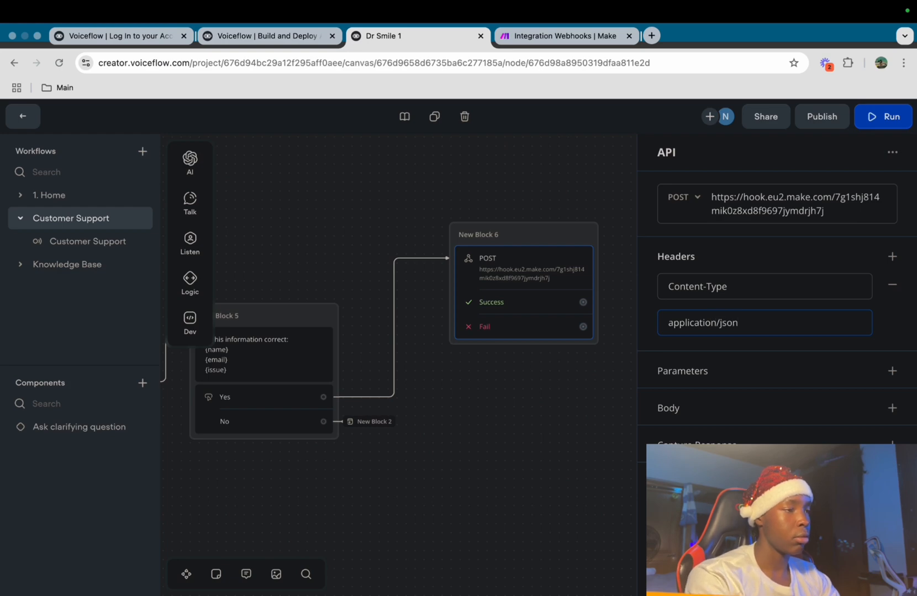
Set the API request body to Raw and paste the JSON containing name, email and issue
click(892, 409)
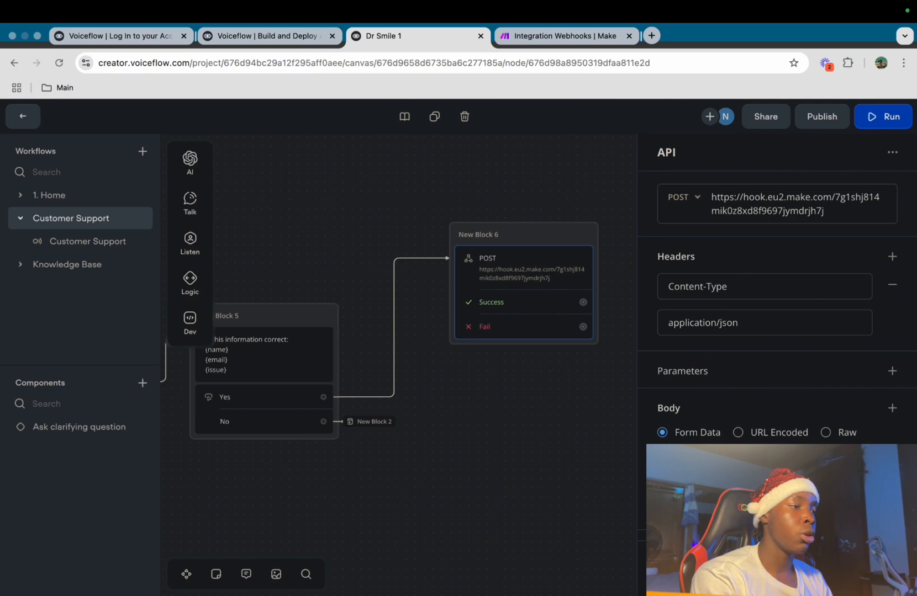
scroll(777, 307, down, 1)
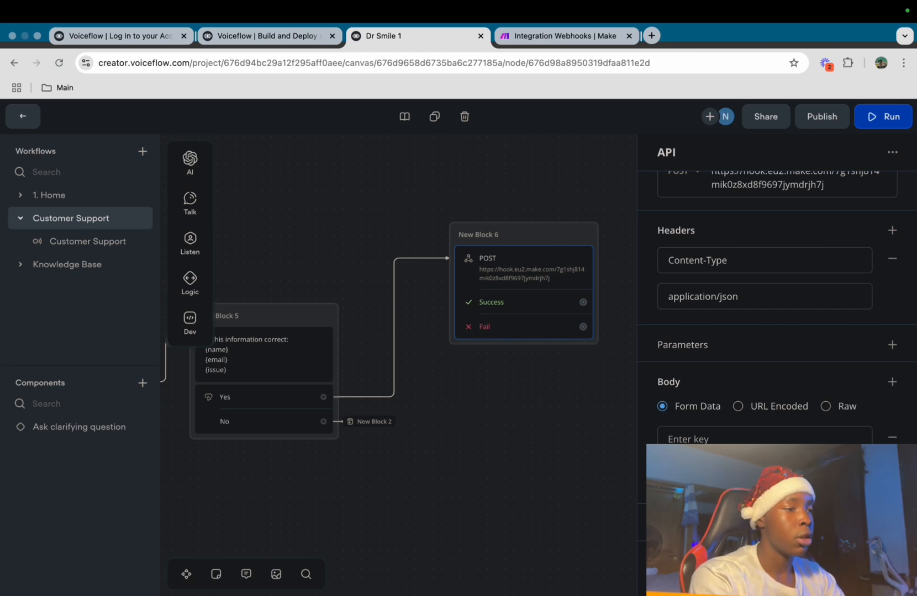
click(826, 407)
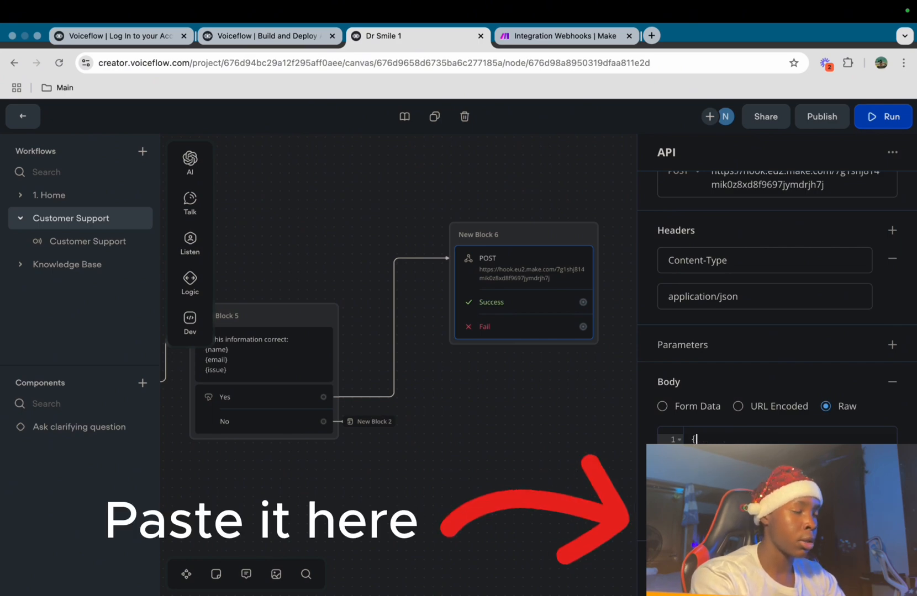
text({   "name": "{name}",   "email": "{email}",   "issue": "{issue}" })
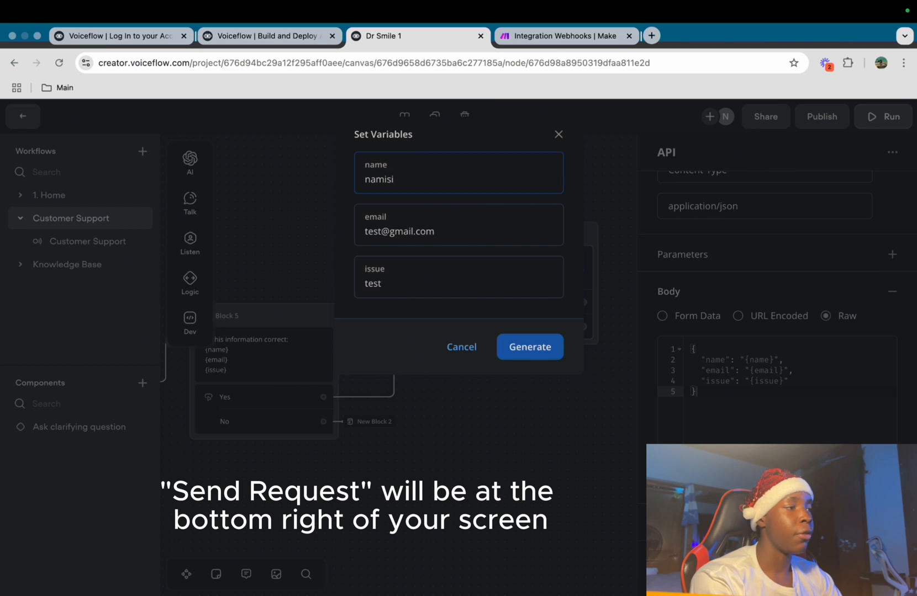
Clear the old name, email and issue test values
key(super+a)
key(BackSpace)
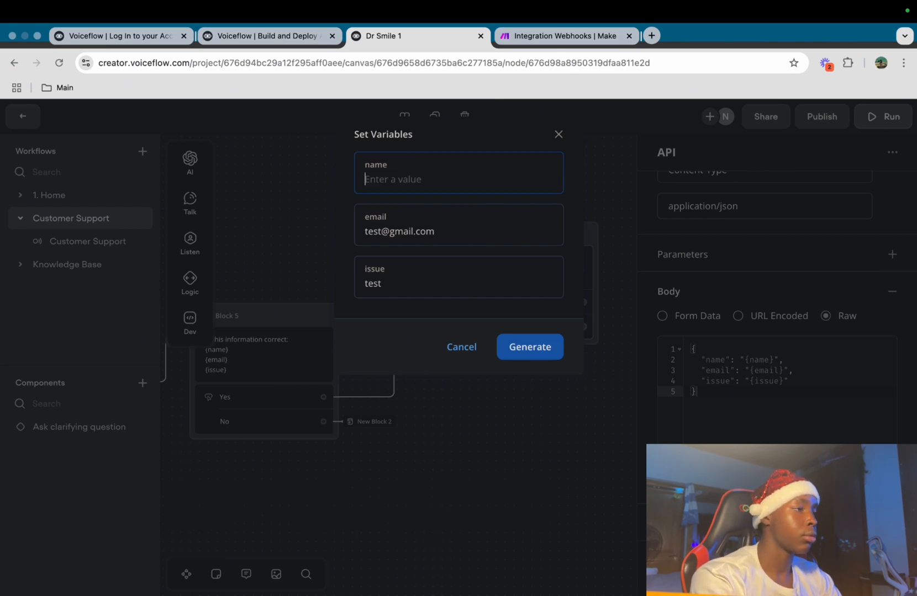
key(super+a)
key(BackSpace)
click(381, 284)
key(super+a)
key(BackSpace)
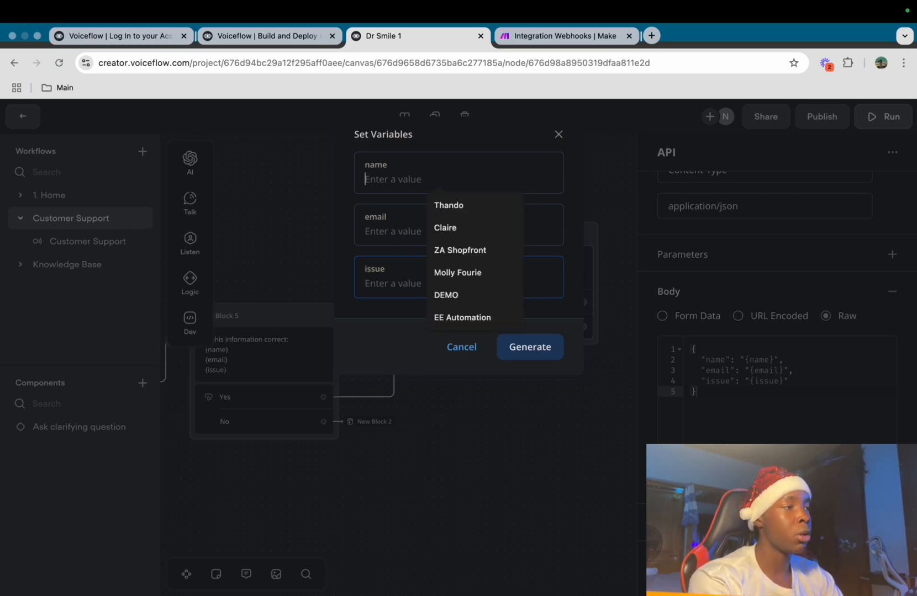
Enter 'test' for name, email and issue, send the test request, and check Make's webhook
click(408, 179)
text(test)
click(408, 231)
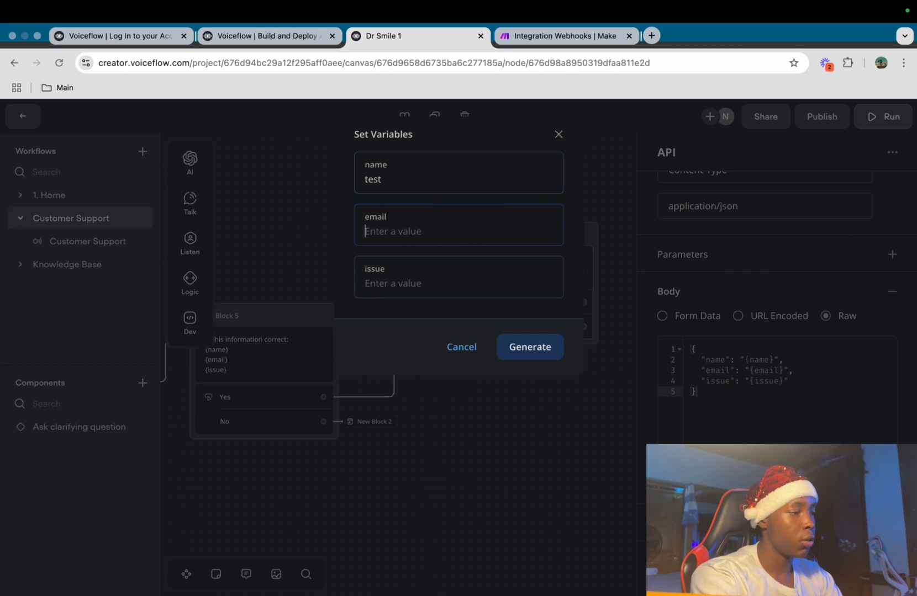
text(test)
key(Tab)
text(test)
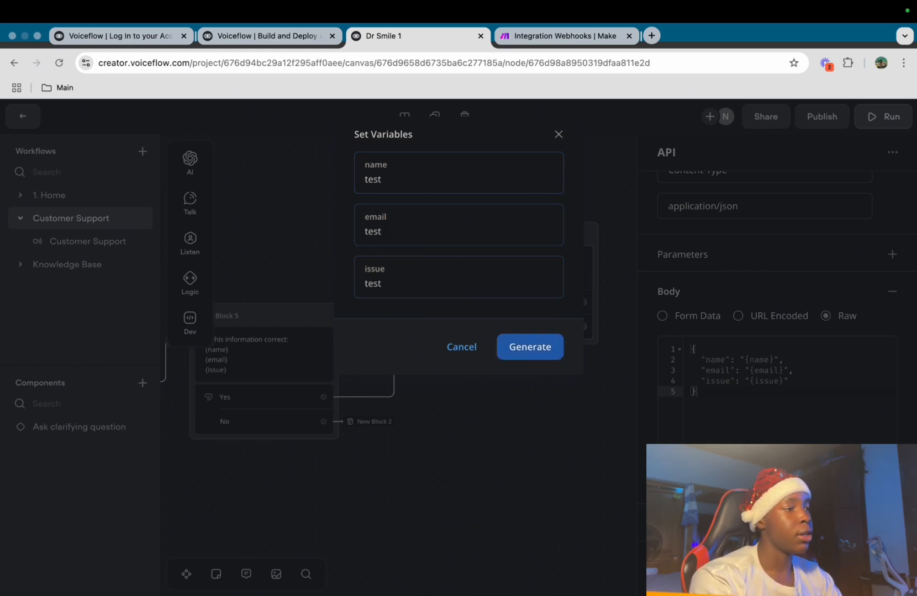
click(530, 347)
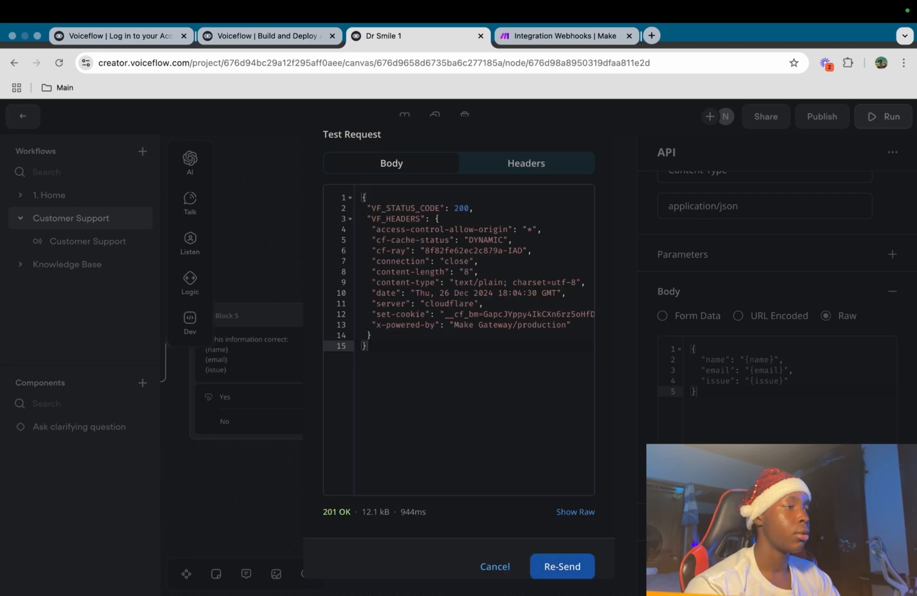
drag(454, 208, 474, 208)
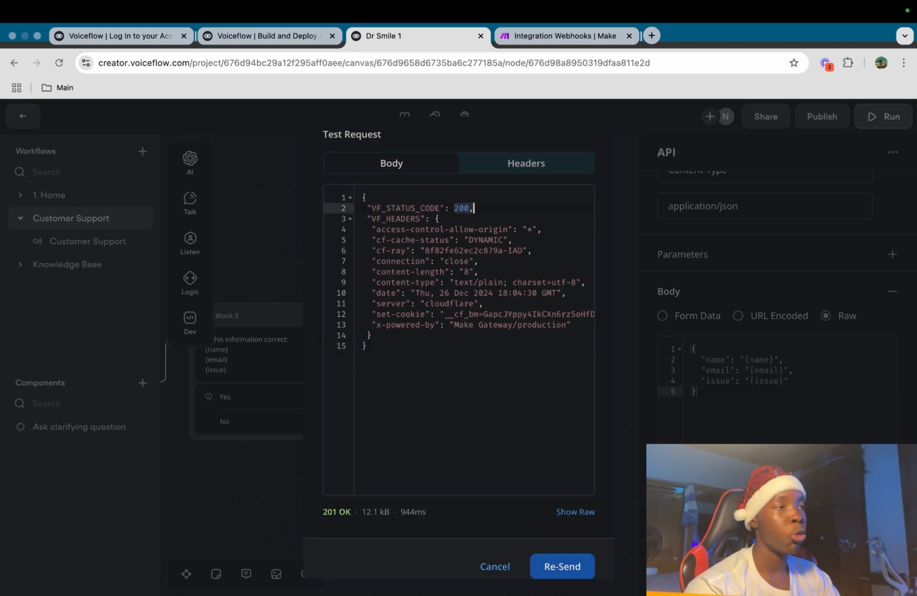
key(ctrl+Tab)
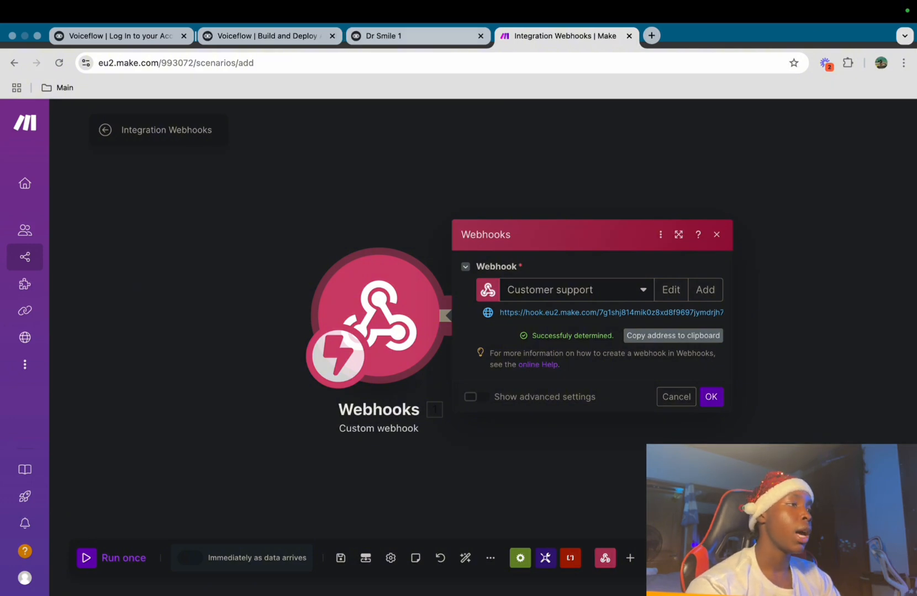
Add a Gmail 'Send an Email' module after the Webhooks trigger
key(ctrl+shift+Tab)
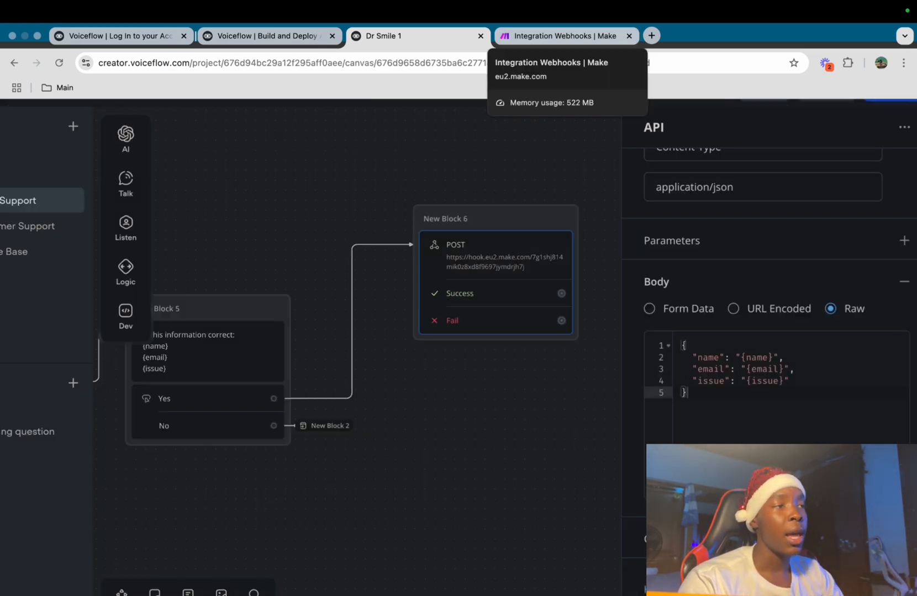
click(561, 36)
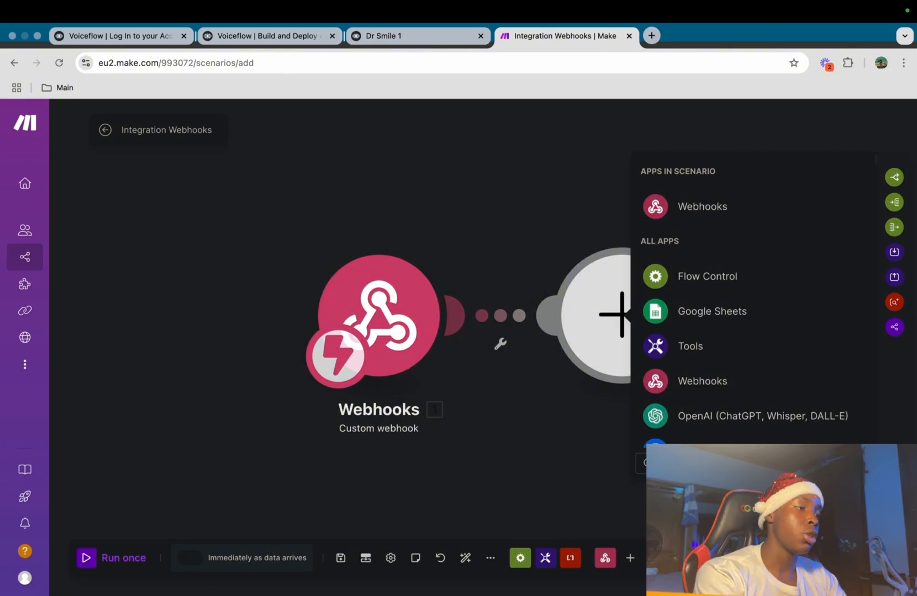
click(454, 315)
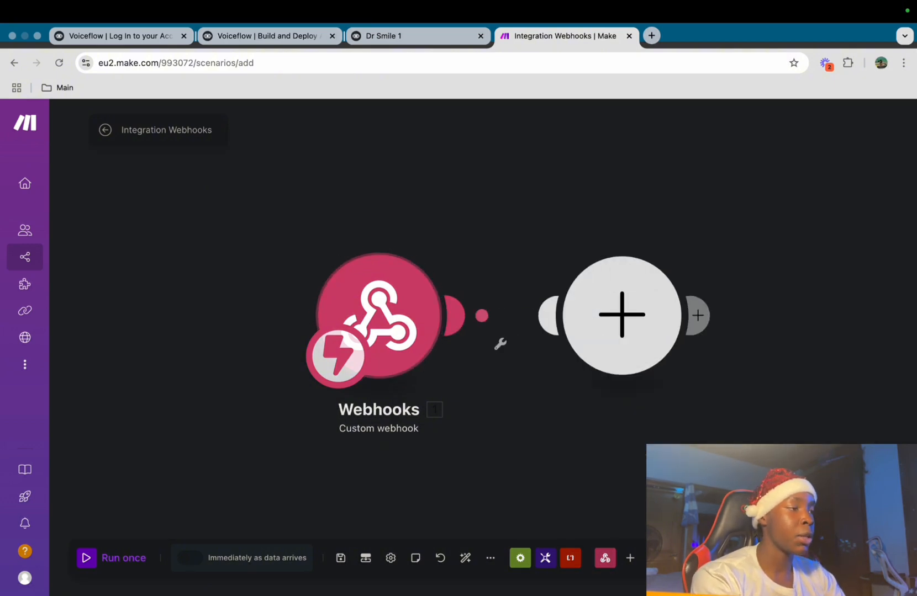
text(gmail)
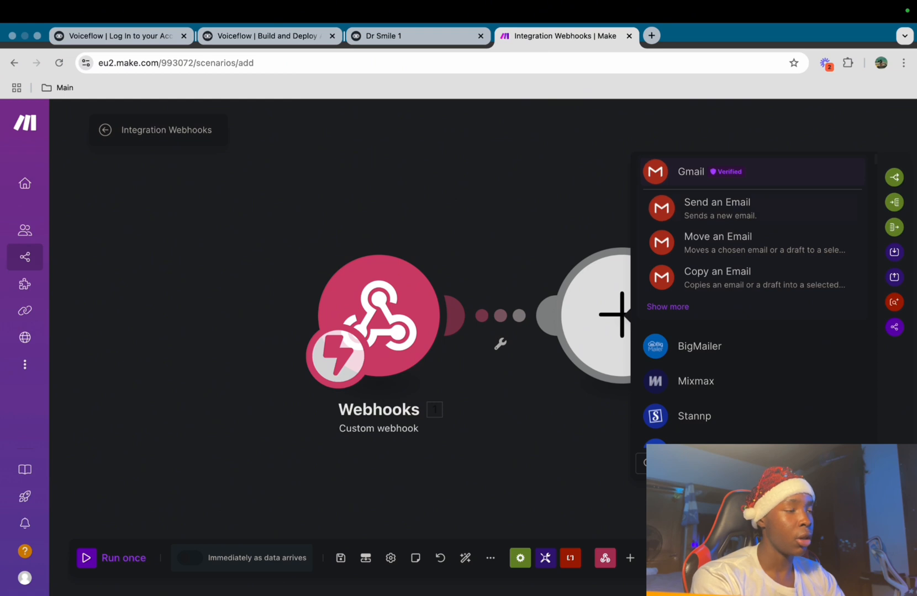
click(717, 208)
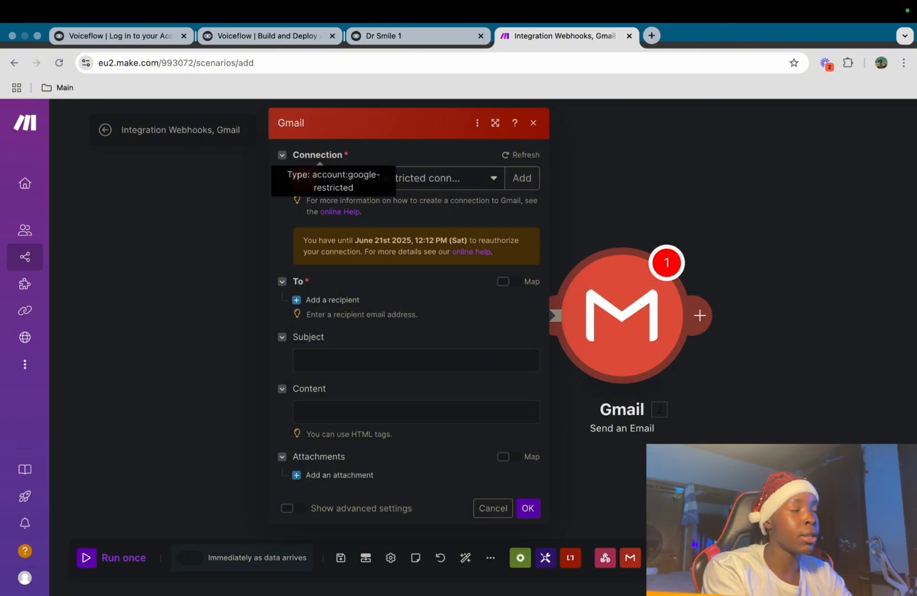
Use the existing Google connection, add the owner's email address as recipient, and enter subject 'Customer Ticket'
click(521, 178)
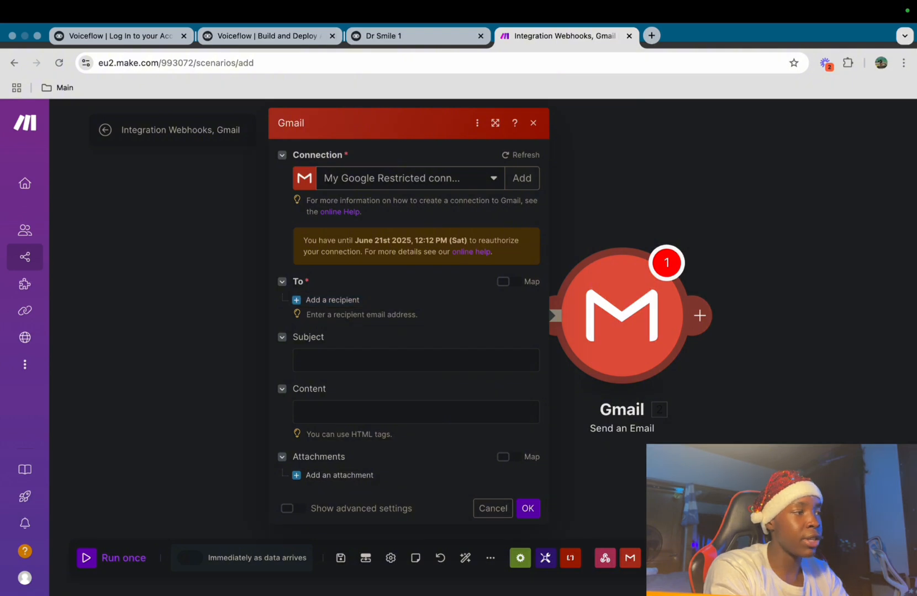
click(328, 300)
click(423, 321)
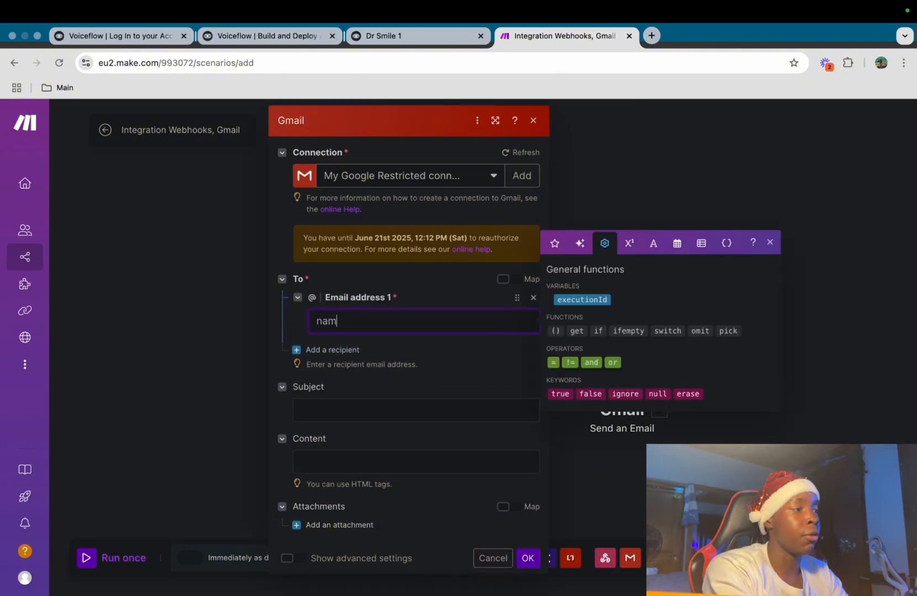
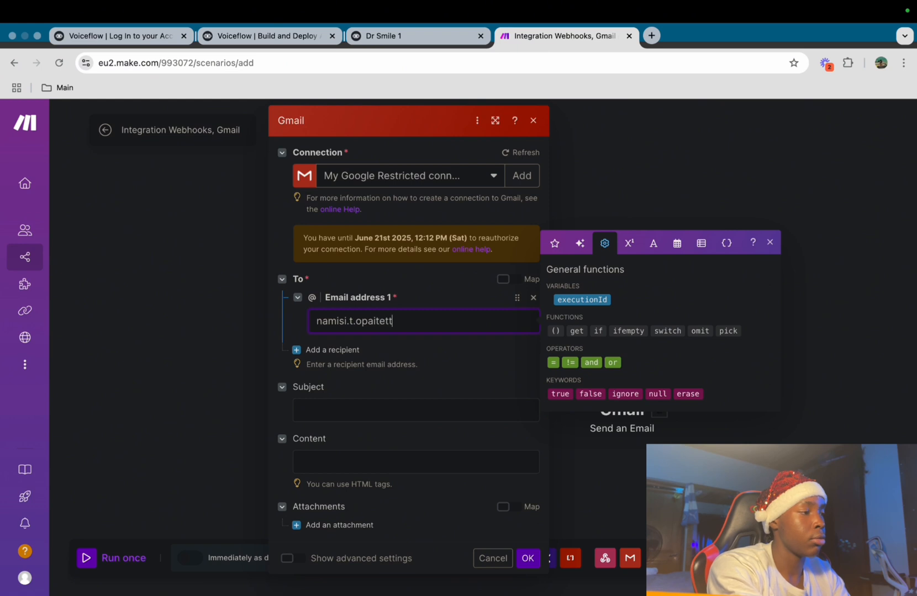
key(Tab)
key(Tab)
text(Customer)
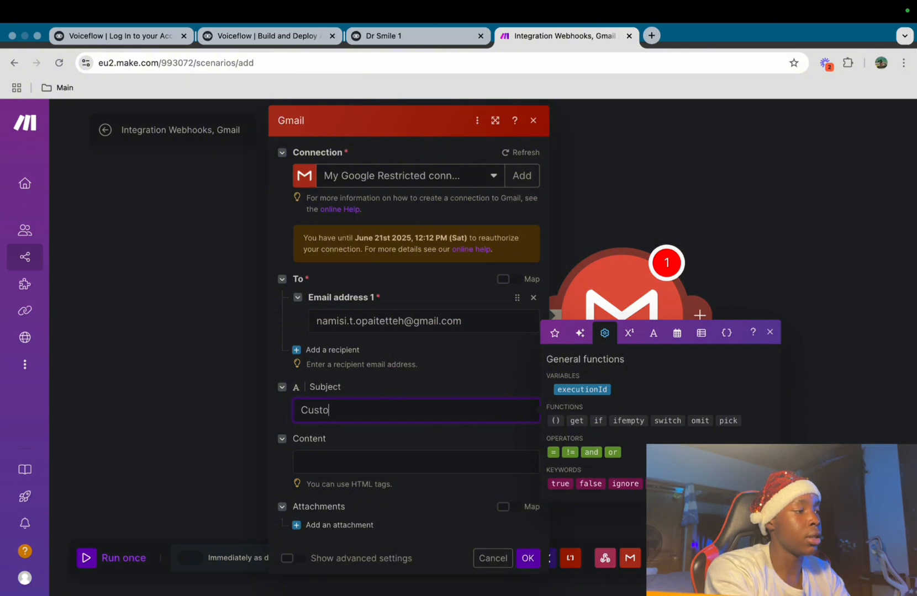
text( Ticket)
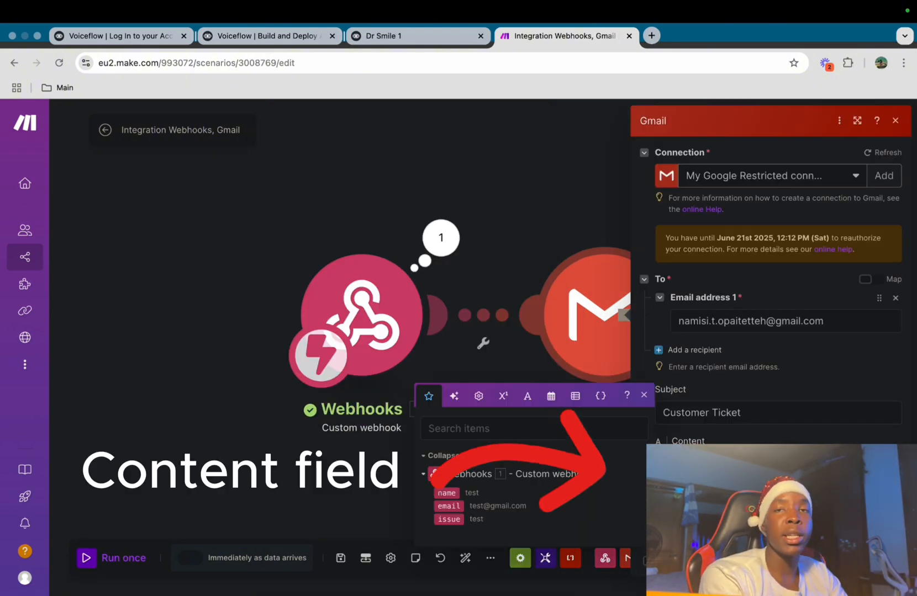
Run the scenario once while re-sending the Voiceflow test request, then open the Gmail module
key(Tab)
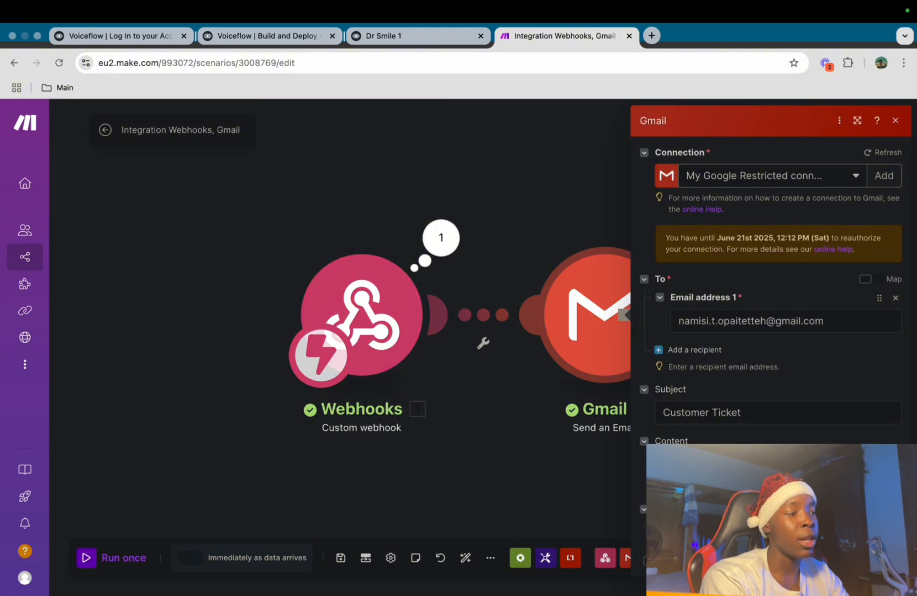
click(87, 558)
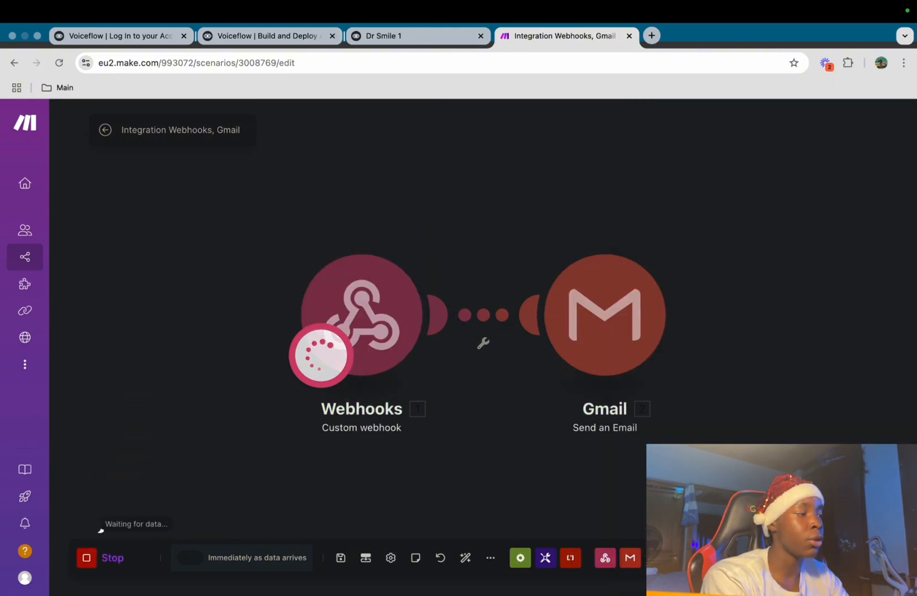
click(387, 35)
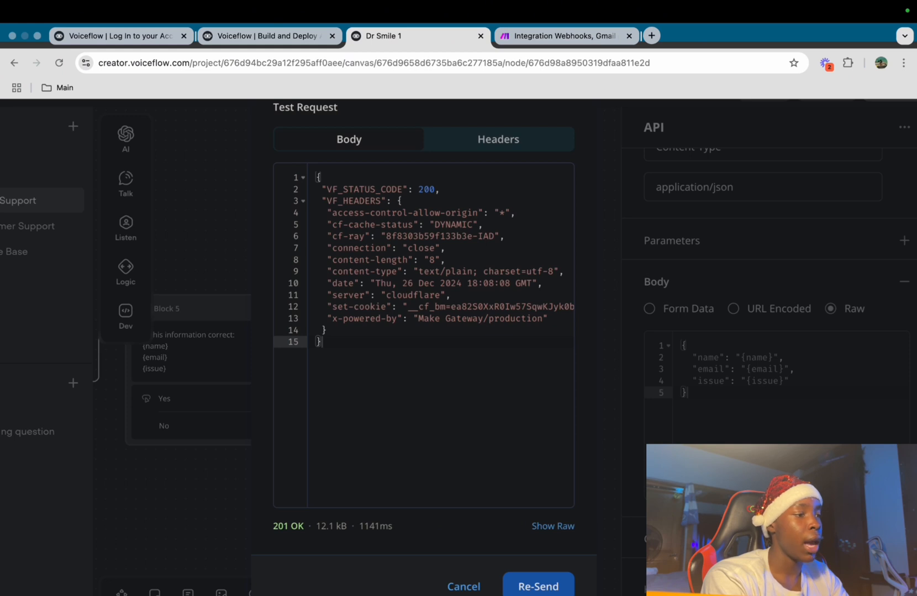
click(538, 586)
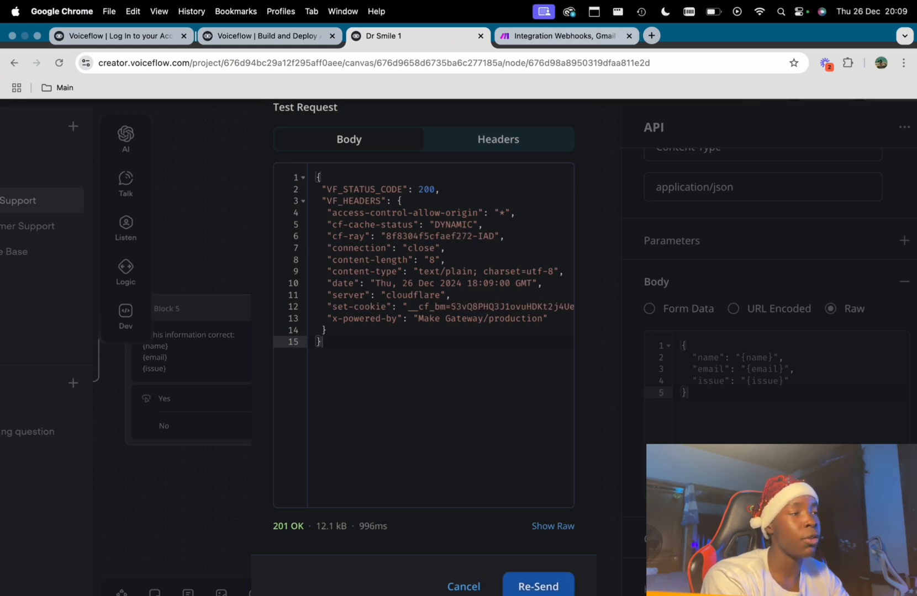
click(564, 35)
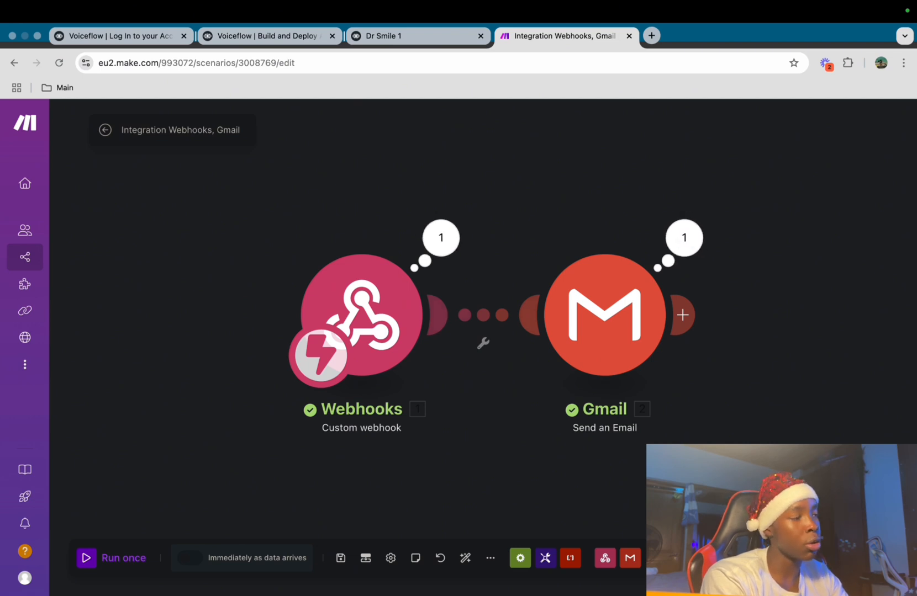
click(605, 316)
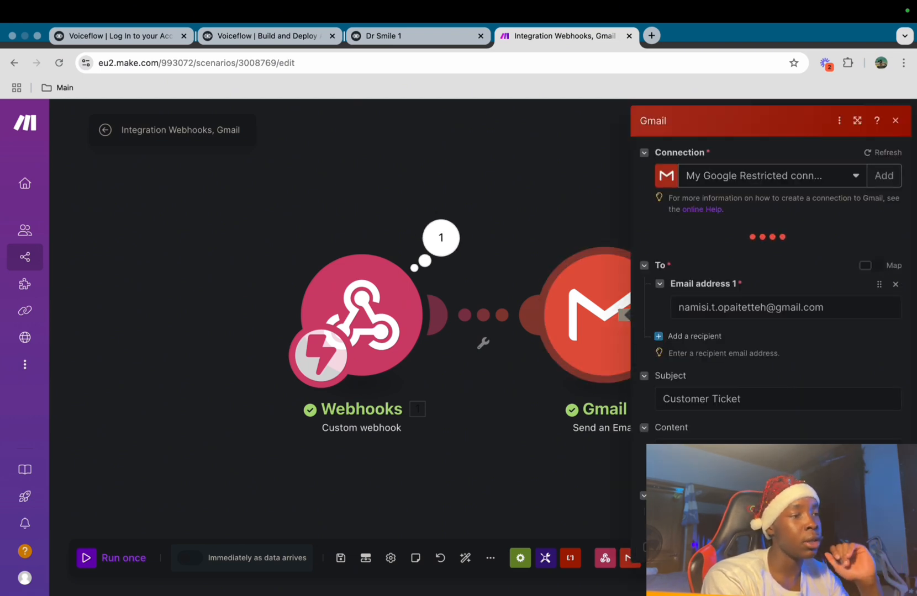
Fill the Gmail content with the webhook's name, email and issue variables and save the module
click(773, 459)
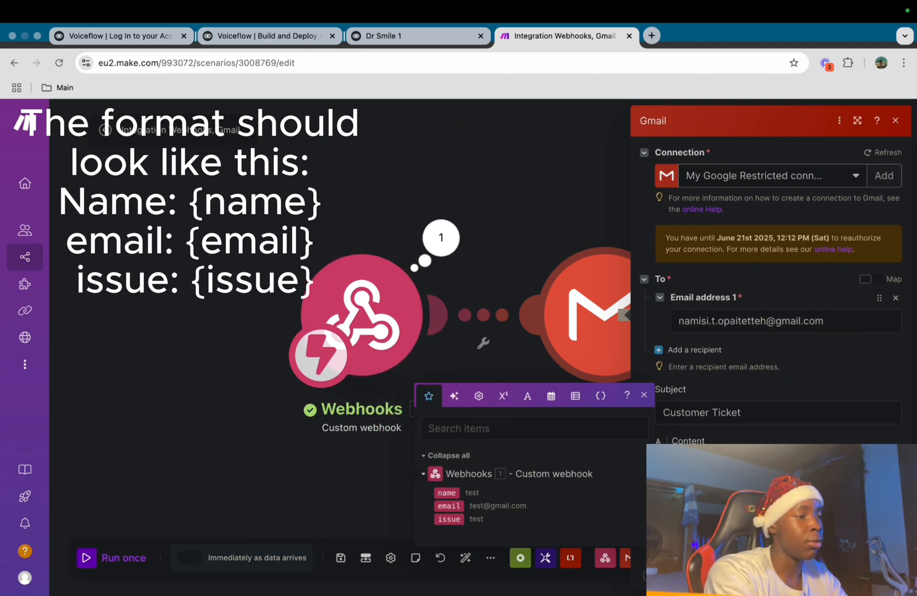
key(Return)
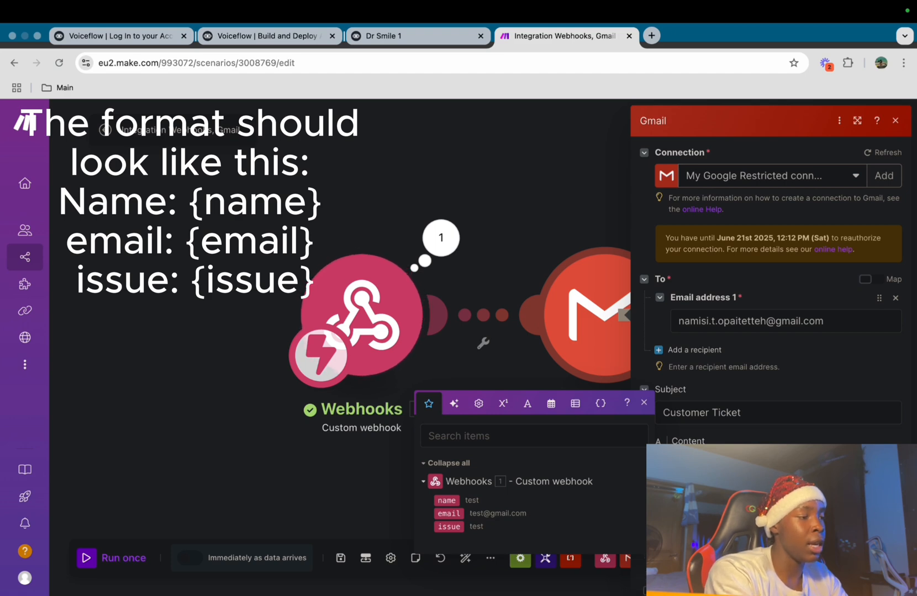
key(Return)
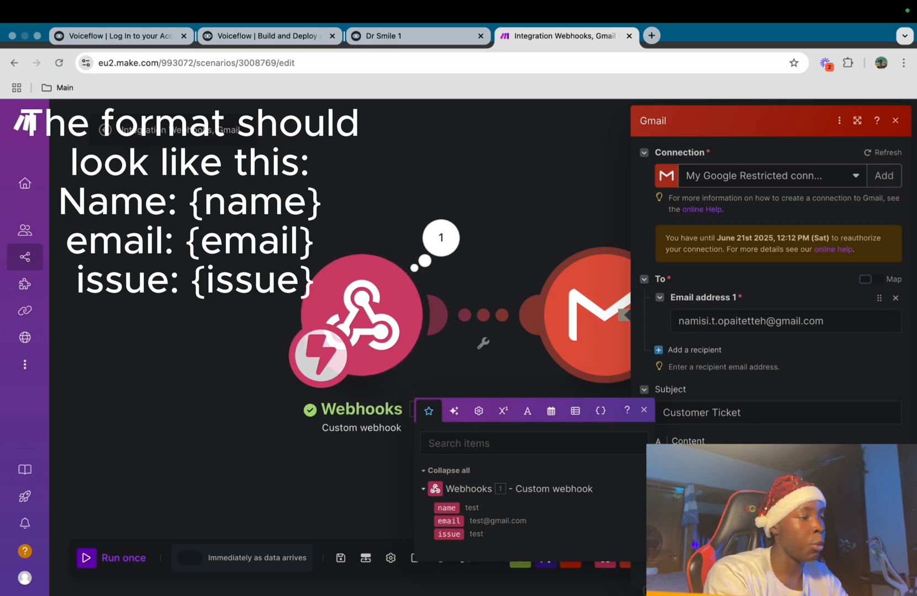
click(886, 587)
click(604, 315)
scroll(771, 343, down, 1)
click(885, 588)
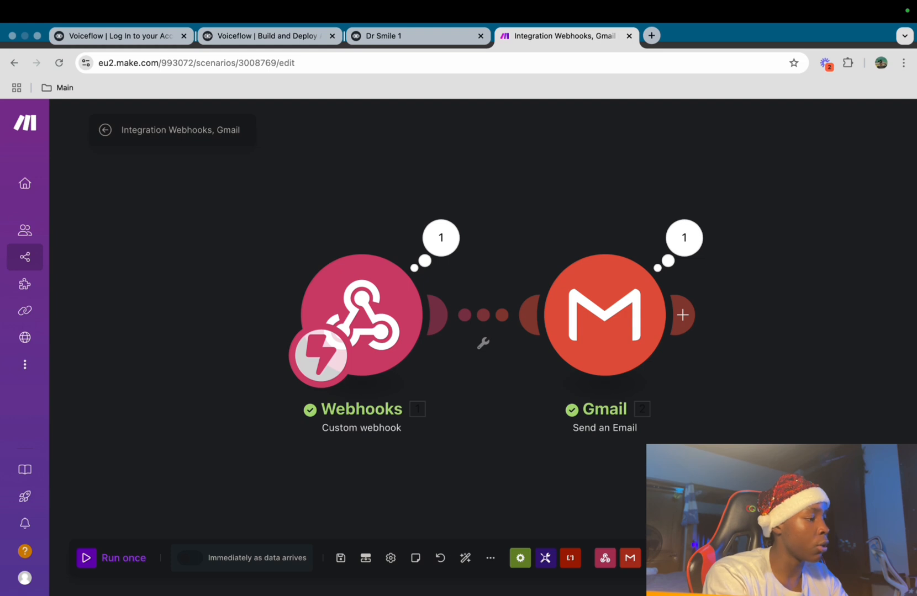
Run the scenario once, resend the Voiceflow test request, and check the run results
click(110, 558)
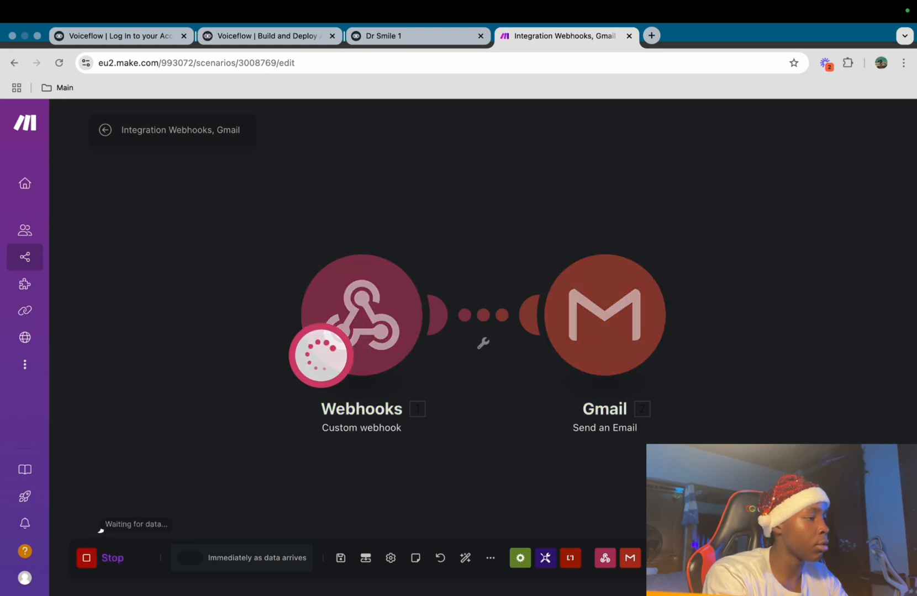
click(419, 35)
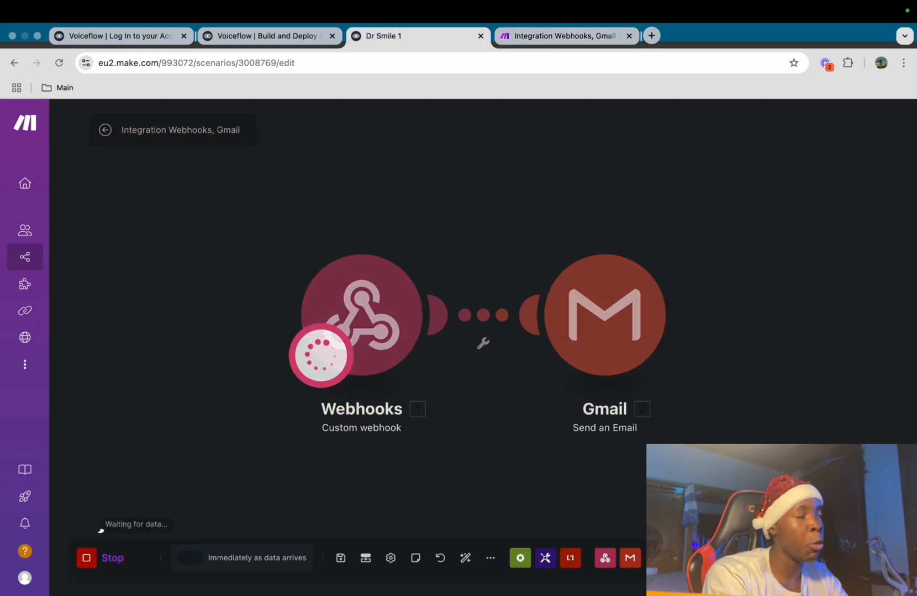
click(537, 587)
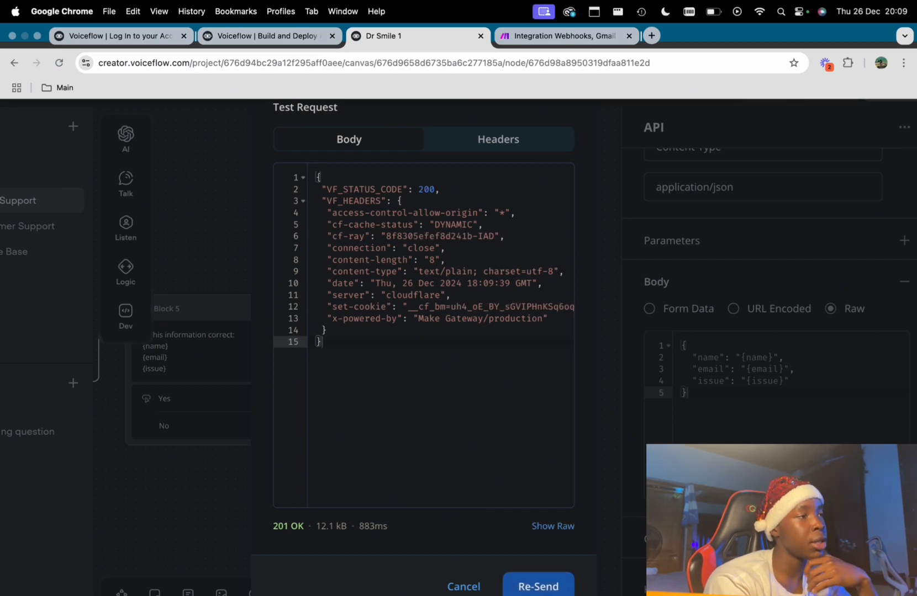
click(544, 36)
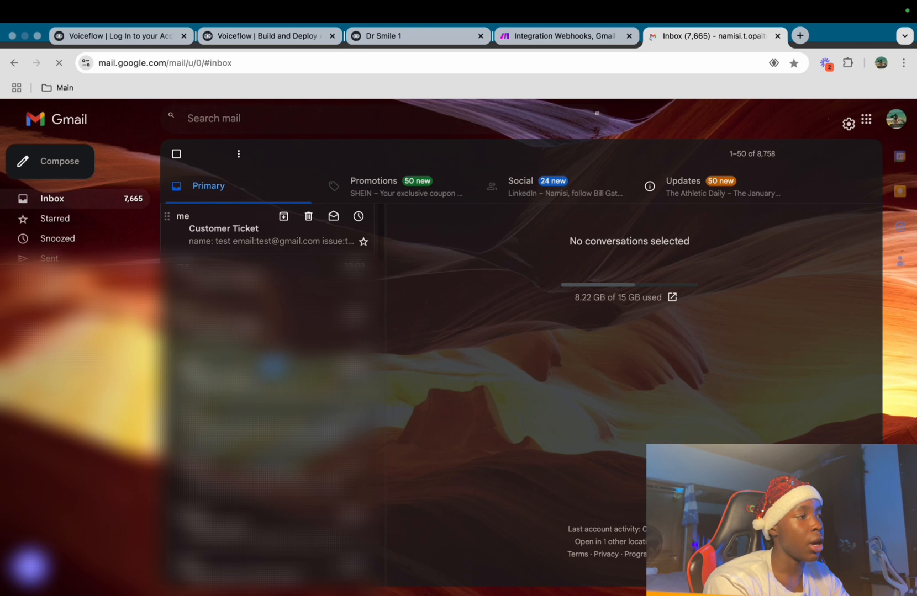
Read the Customer Ticket email in Gmail, then go back to the Dr Smile 1 project
click(265, 228)
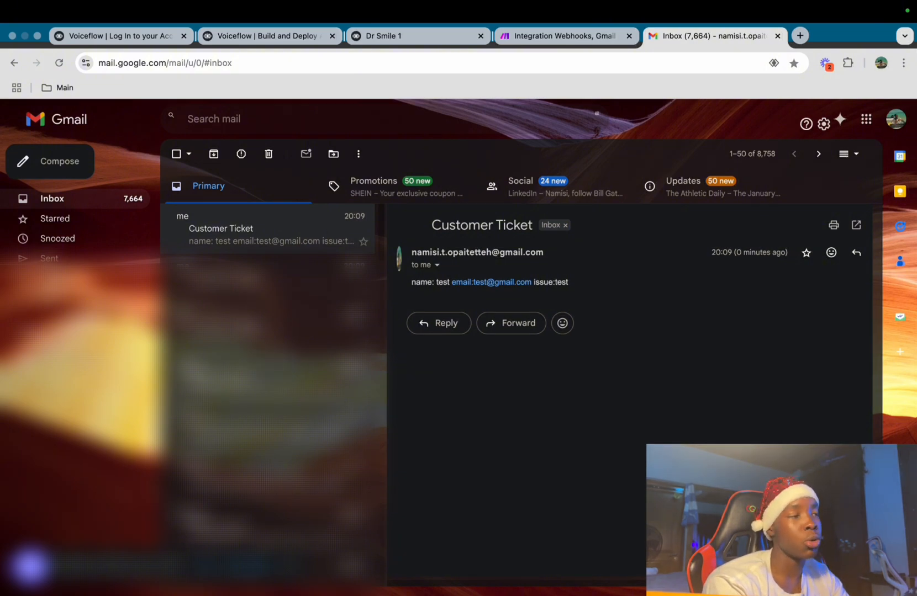
click(416, 36)
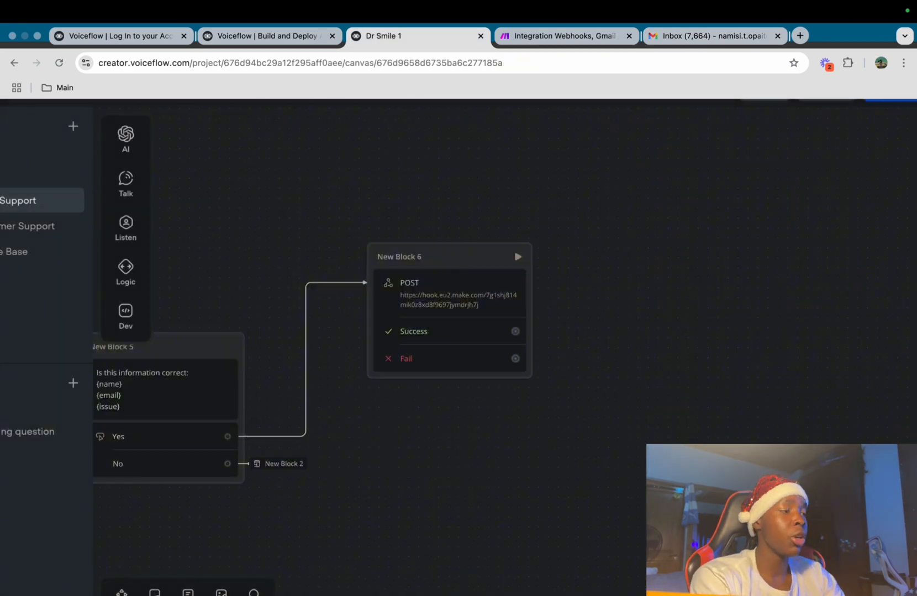
Add New Block 7 after the successful request, with two message steps
drag(515, 332, 587, 182)
mouse_move(646, 228)
click(749, 233)
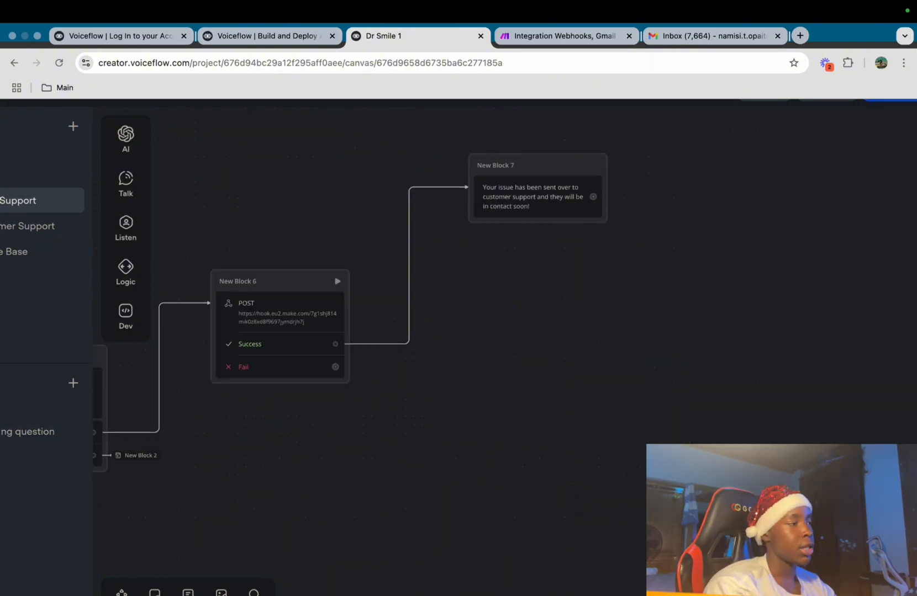
mouse_move(125, 228)
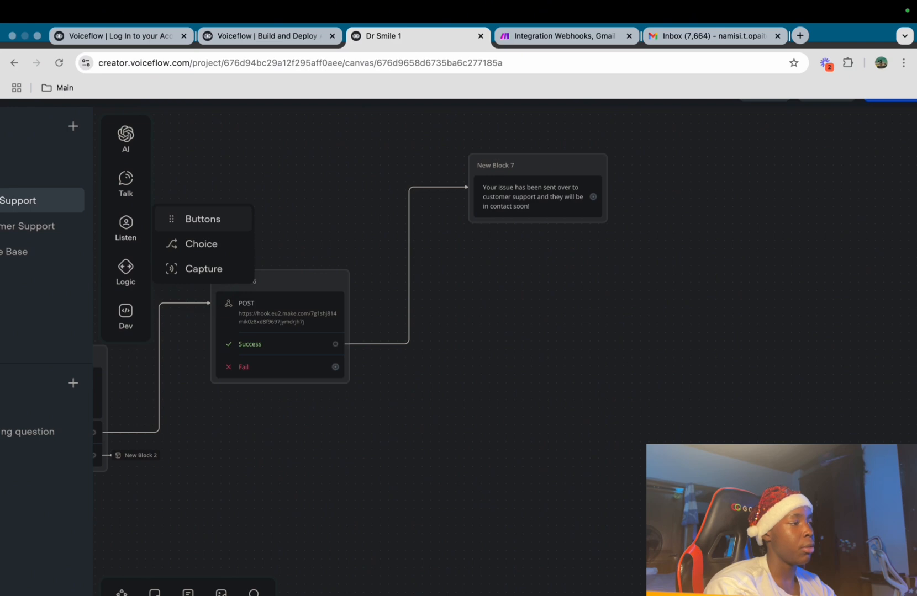
mouse_move(126, 185)
drag(206, 174, 544, 241)
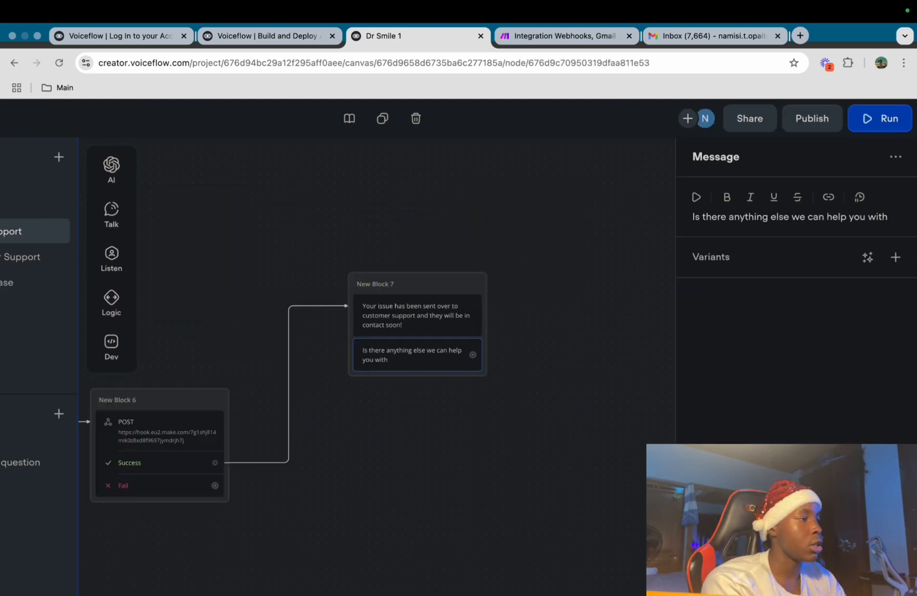
Add reply buttons 'yes' and 'No' below the messages in New Block 7
mouse_move(111, 258)
drag(158, 249, 365, 382)
click(895, 197)
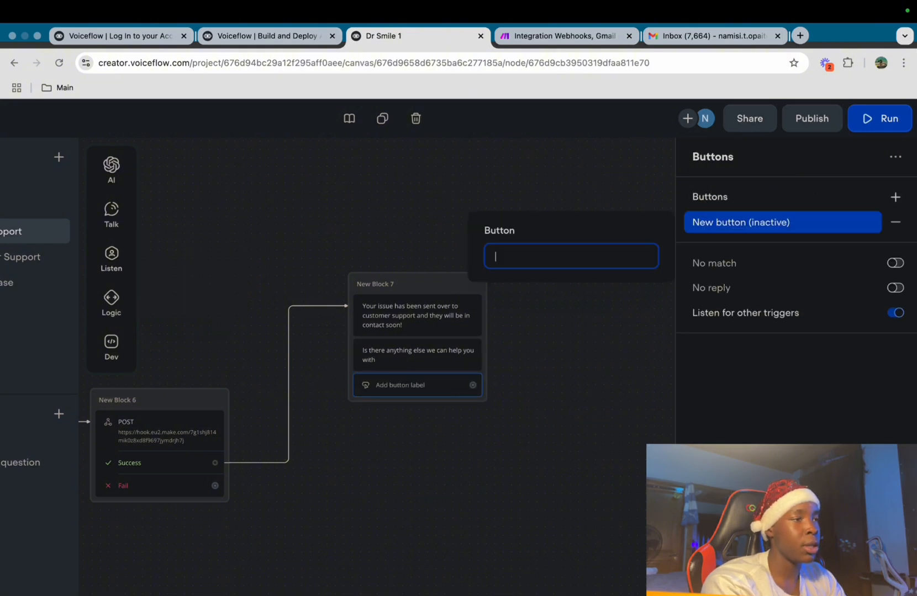
text(yes)
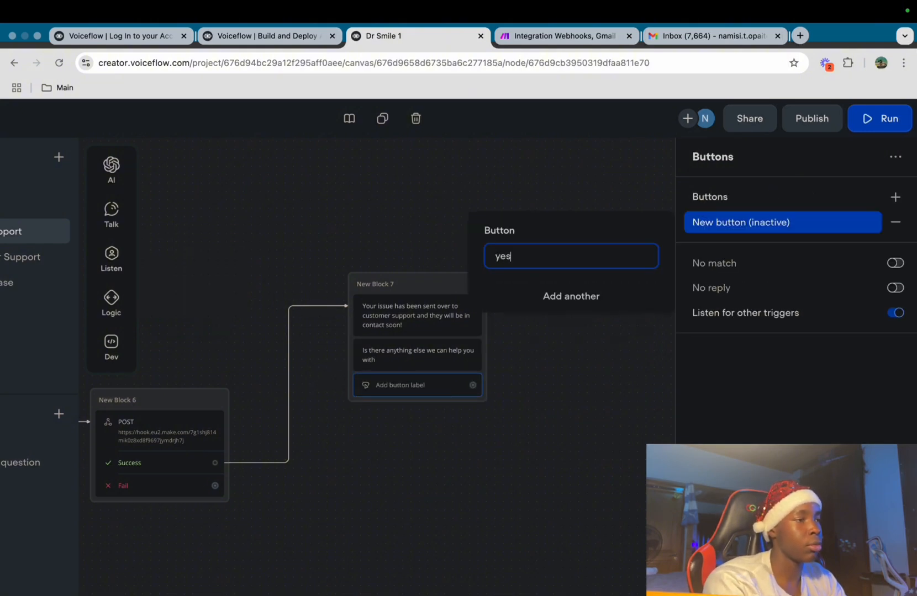
key(Return)
text(No)
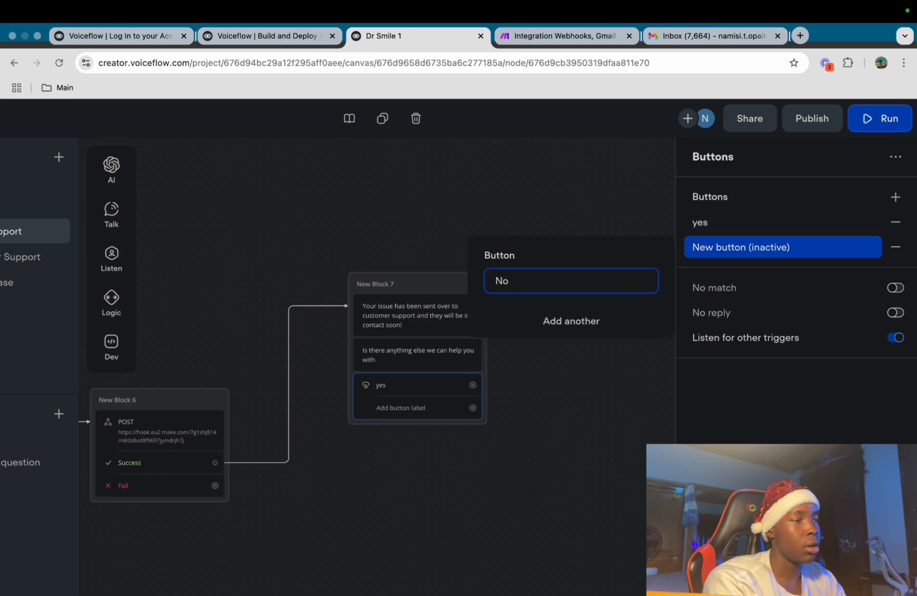
key(Escape)
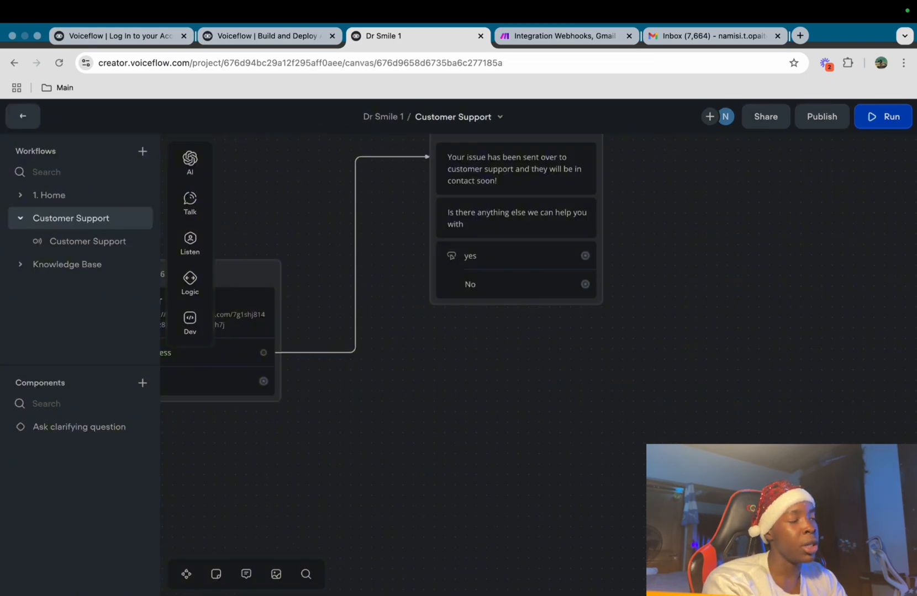
Make the yes button jump to the Greeting block
drag(585, 256, 653, 220)
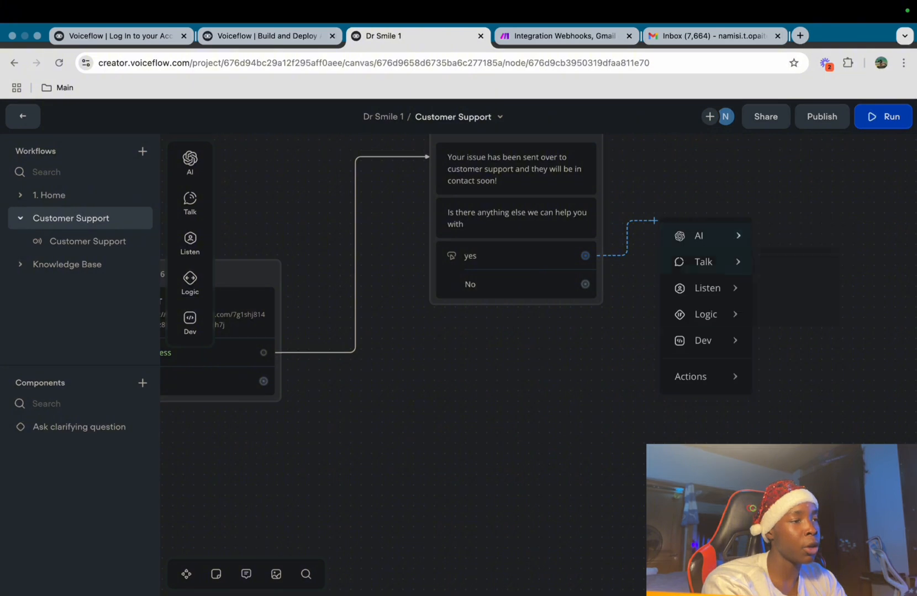
mouse_move(690, 376)
click(806, 383)
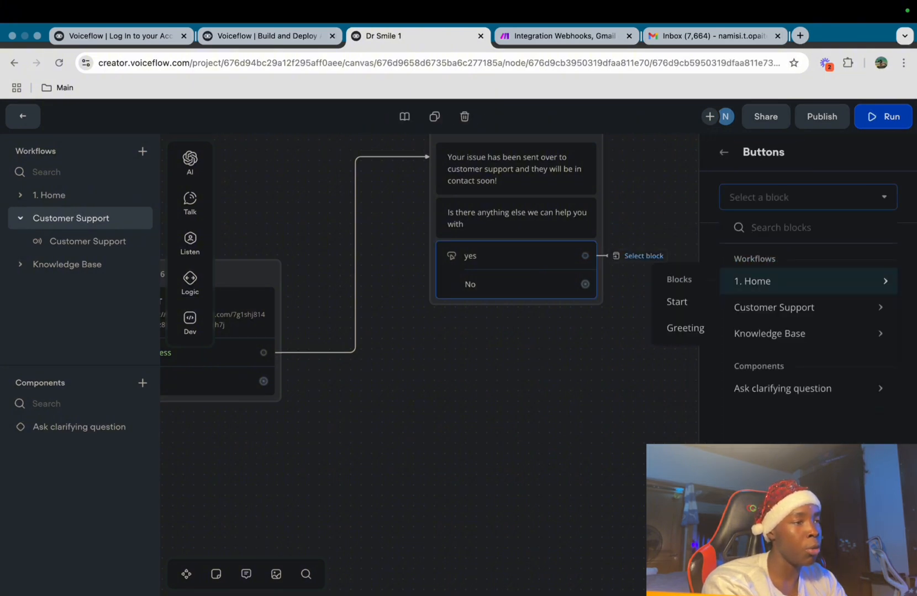
click(685, 328)
click(679, 311)
Connect the No button to an End step that ends the conversation
scroll(694, 285, down, 1)
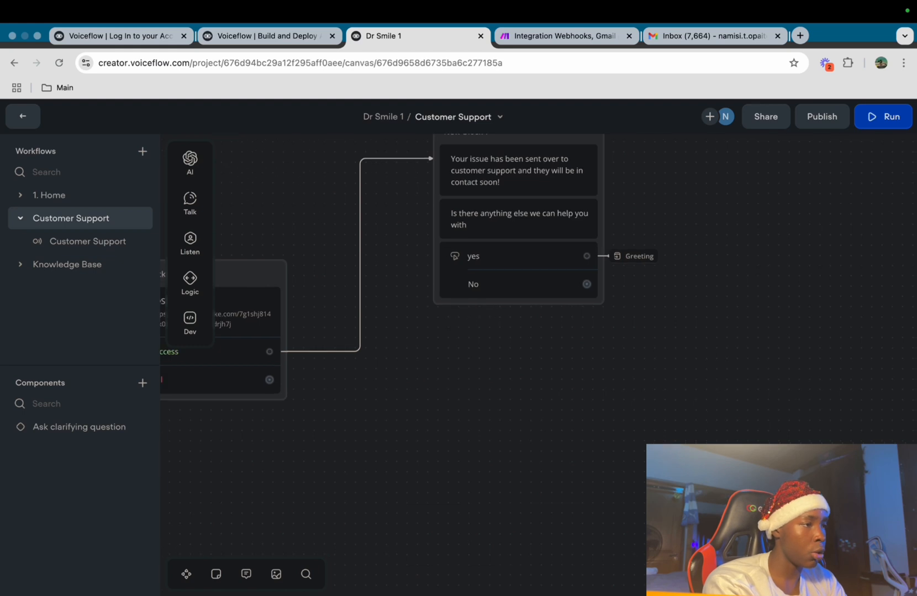
right_click(640, 287)
click(639, 285)
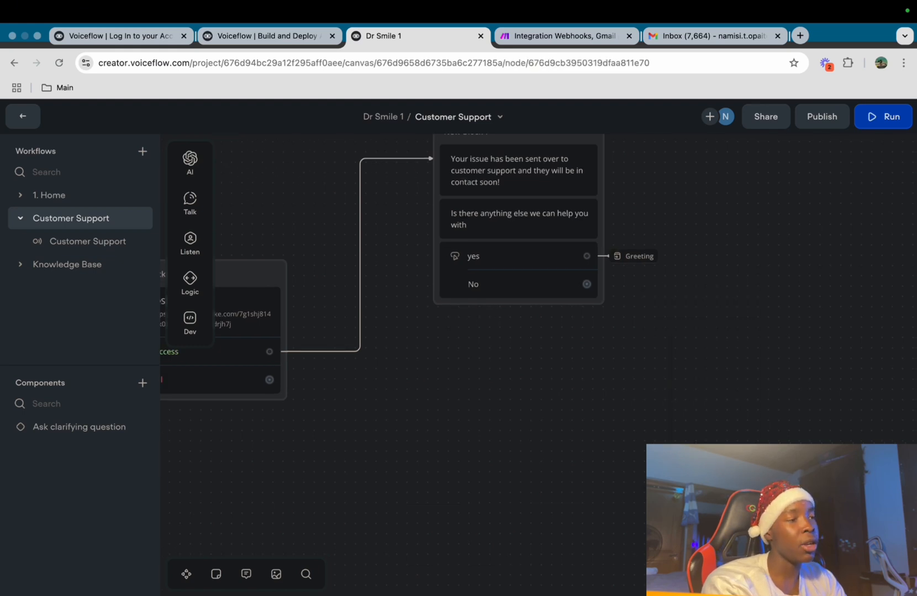
drag(586, 284, 659, 284)
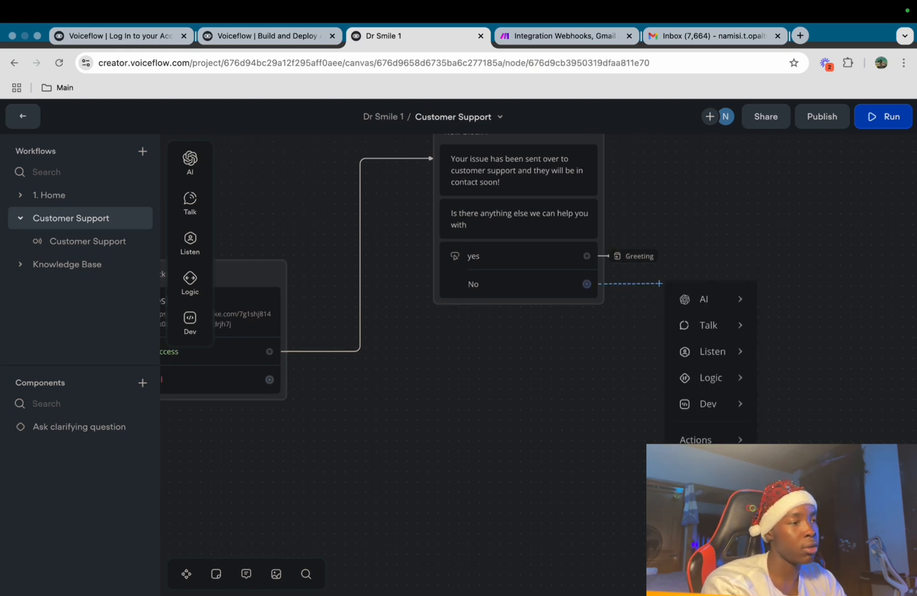
mouse_move(701, 439)
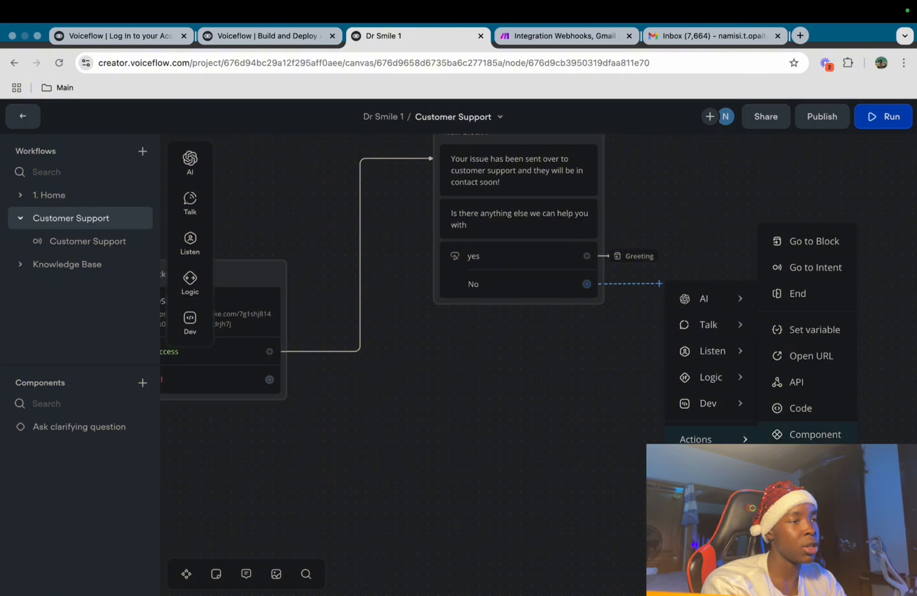
click(797, 294)
Create a new workflow named 'Booking'
scroll(628, 422, down, 4)
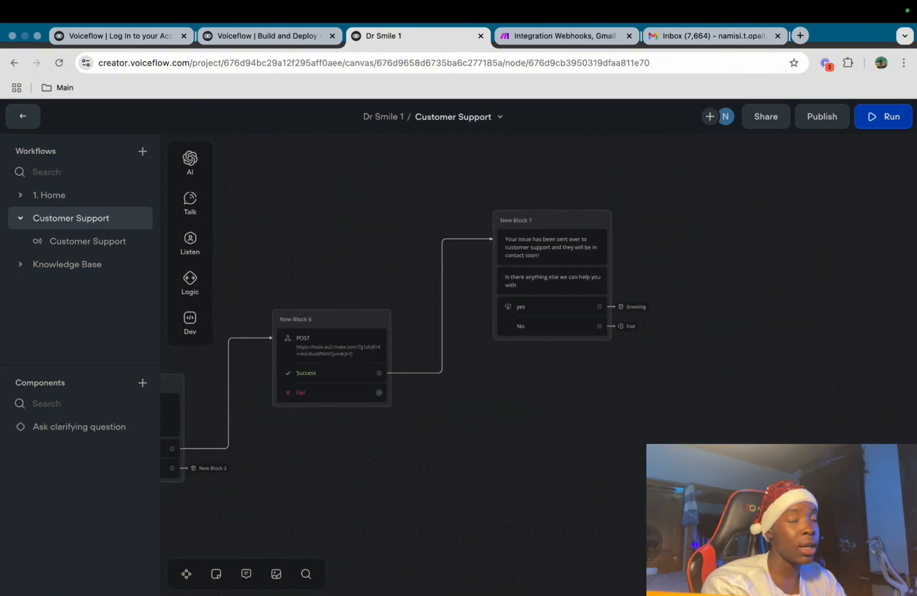
scroll(538, 364, left, 2)
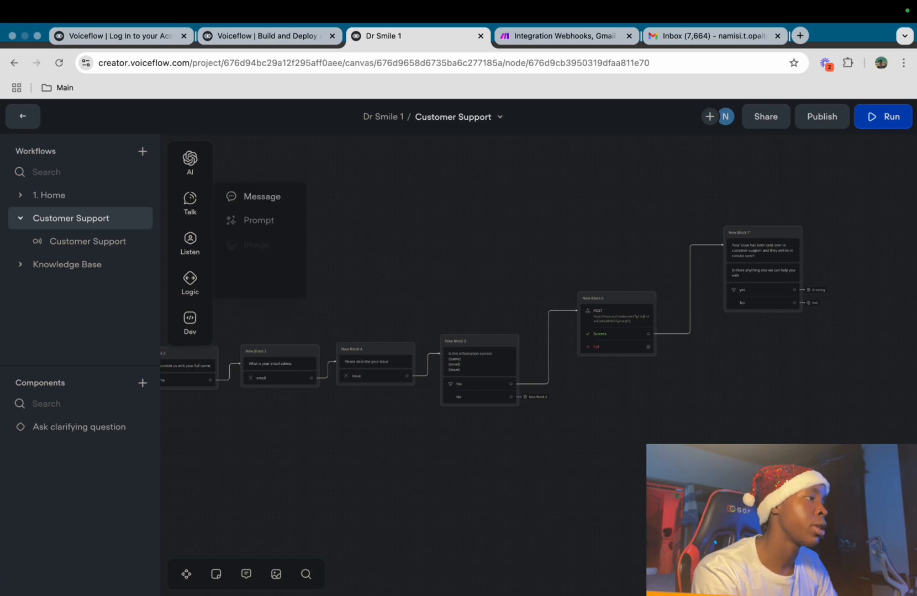
click(142, 151)
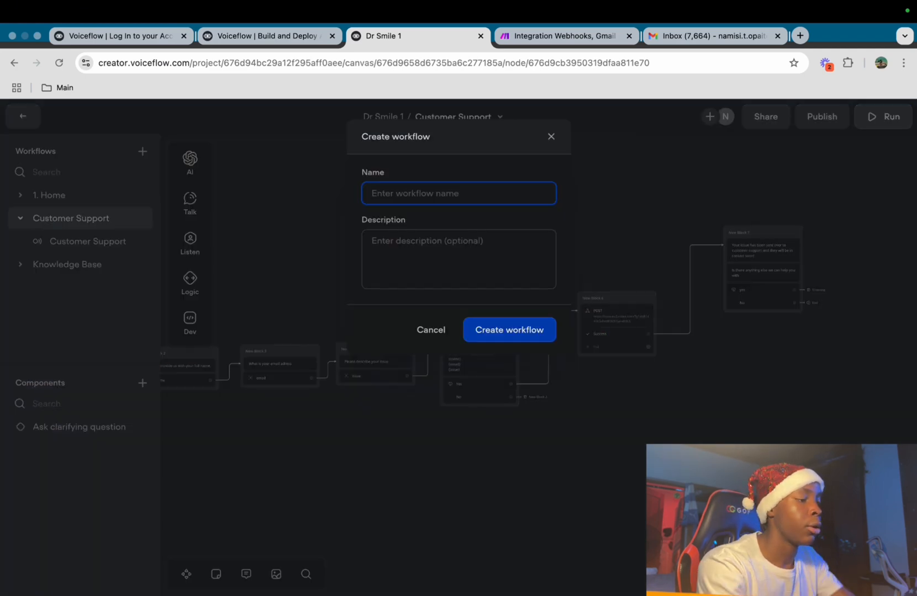
text(Bookings)
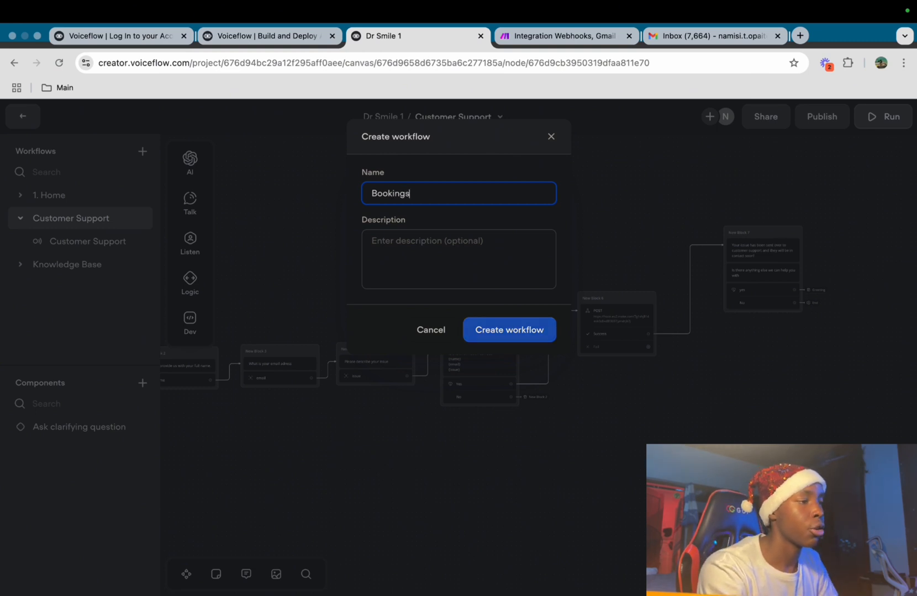
click(475, 334)
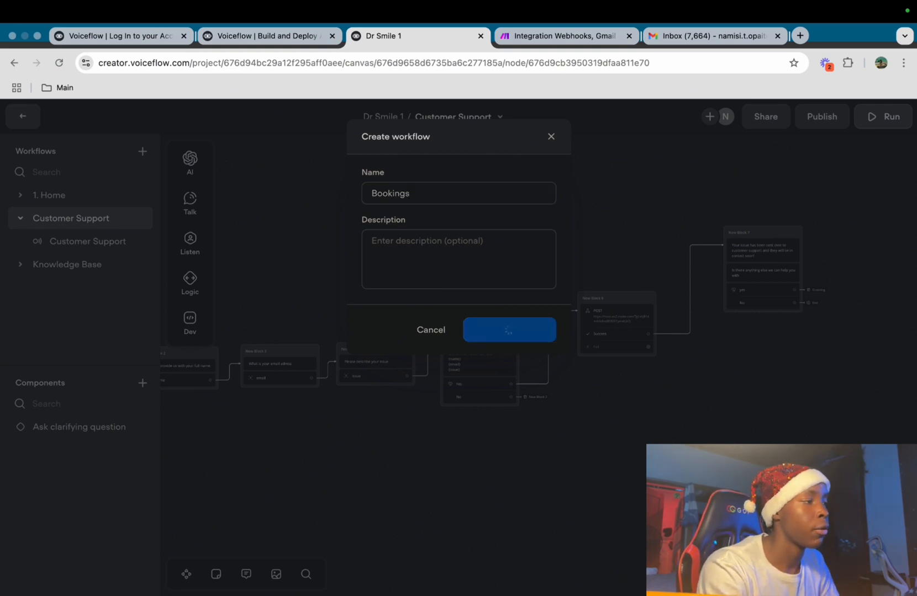
Start a new Booking intent as the trigger of the Bookings workflow
click(897, 188)
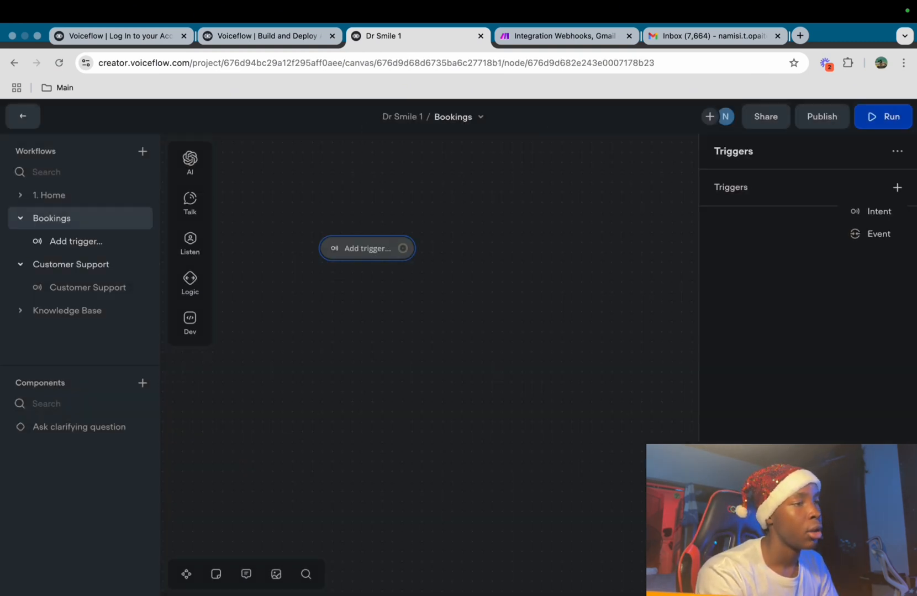
click(878, 211)
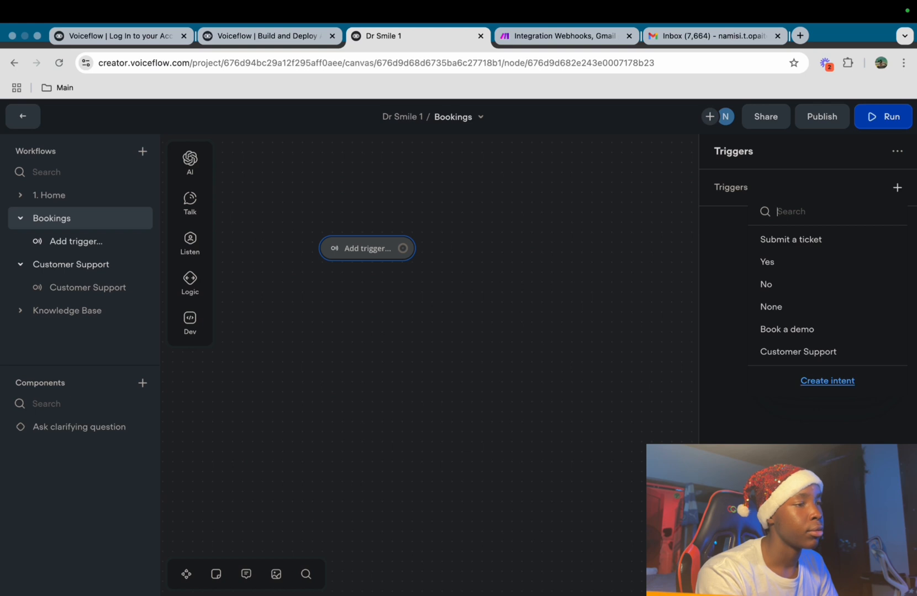
click(827, 381)
text(B)
key(BackSpace)
text(Bookin)
key(Tab)
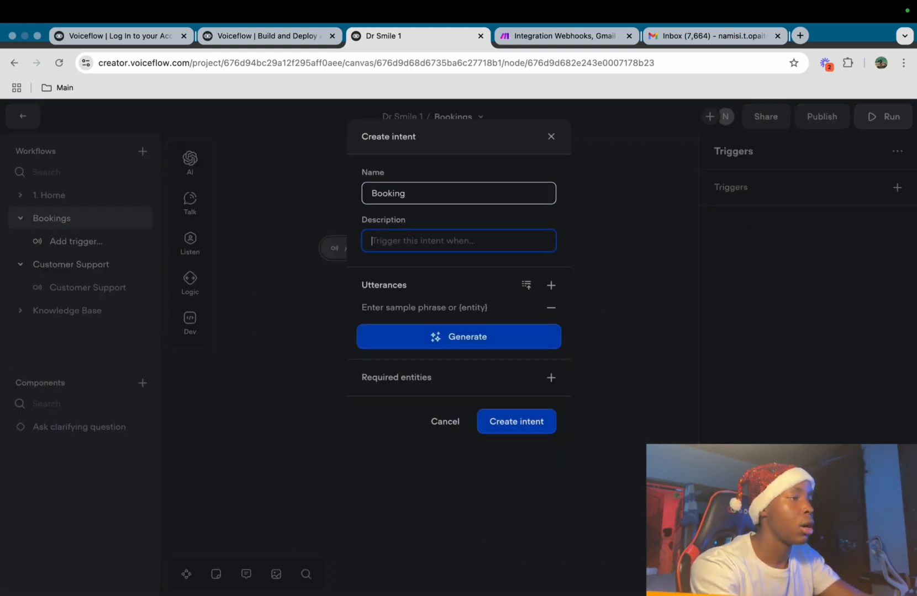
Describe the intent, add 'Can i make a booking', generate five more phrases, and create it
text(use)
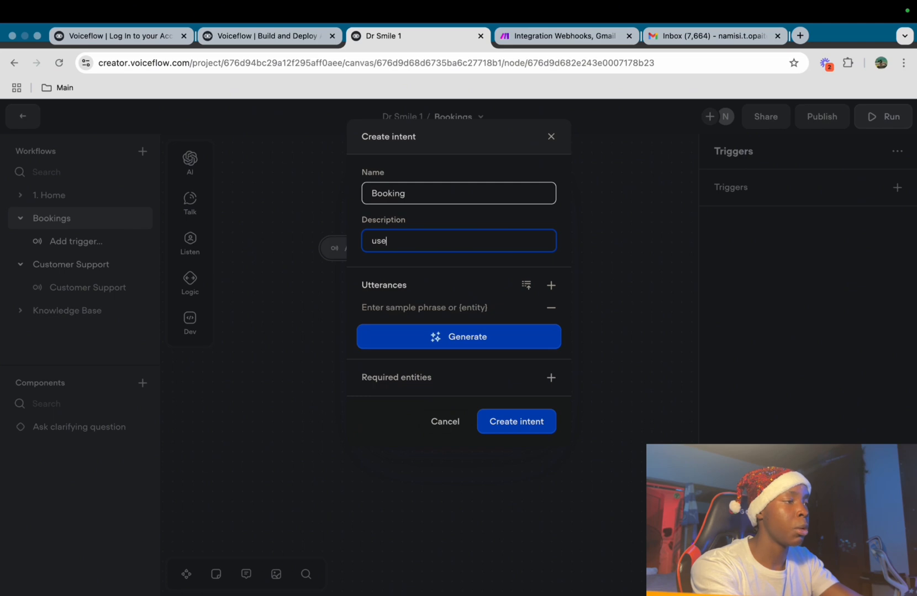
text(r want to ma)
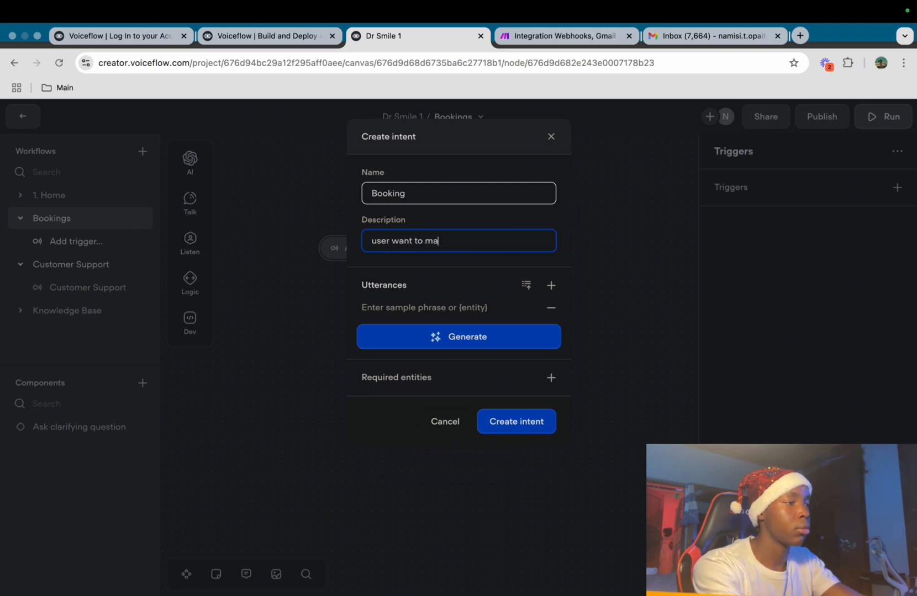
text(ke a booking)
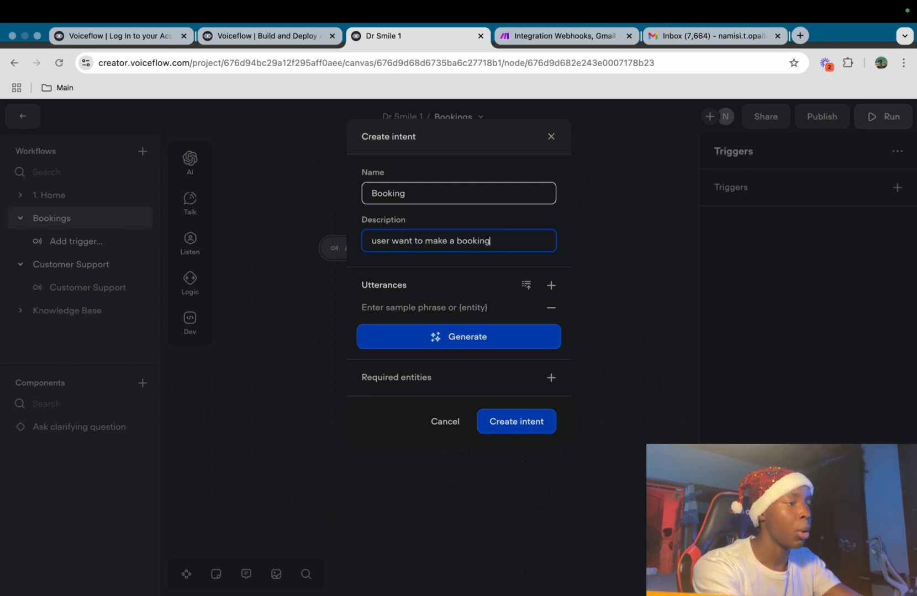
text(I wo)
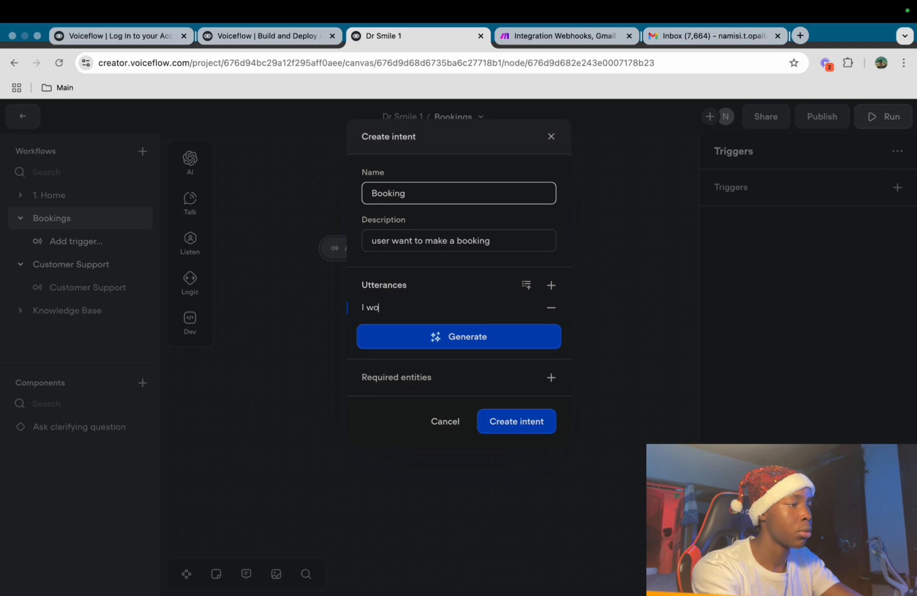
text(uld like to make a booking)
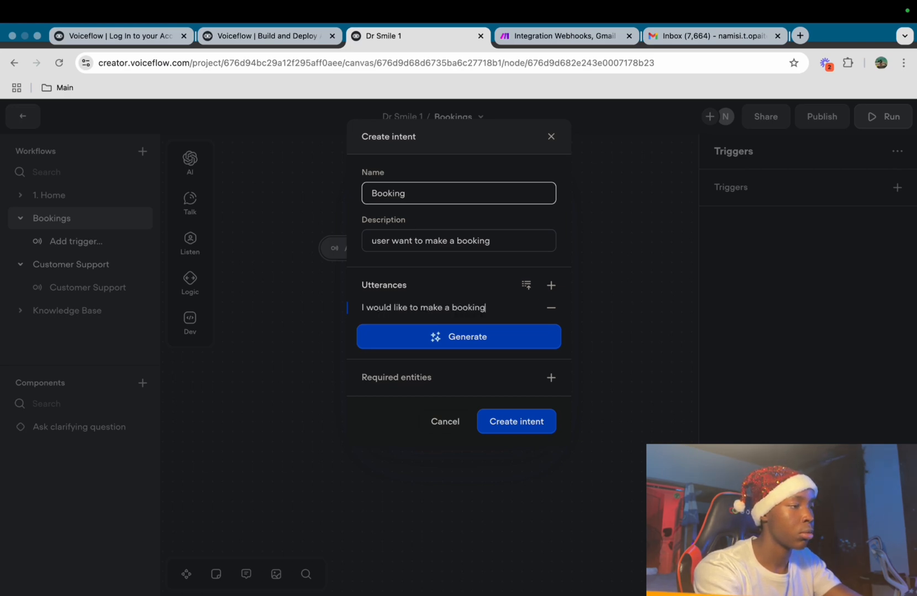
key(Return)
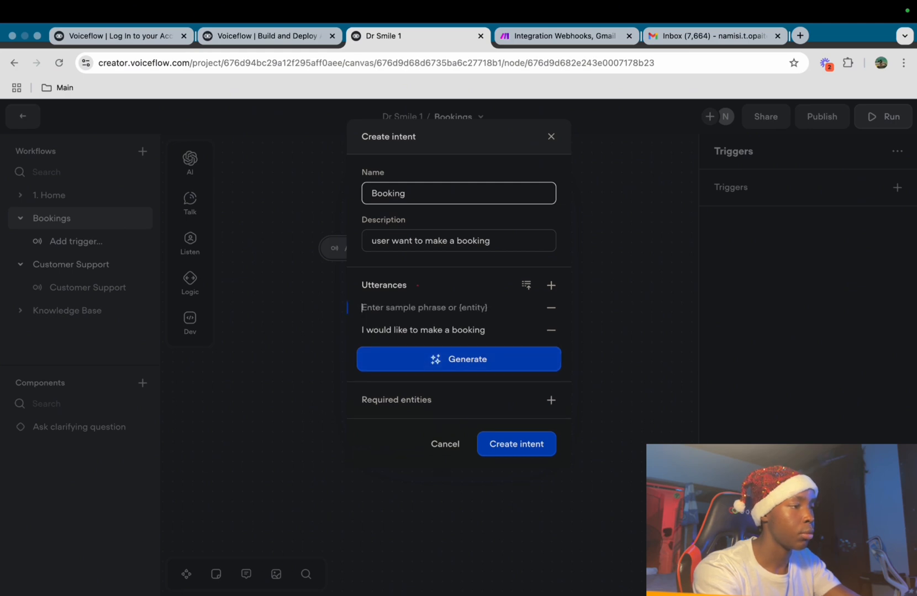
text(Can i mak)
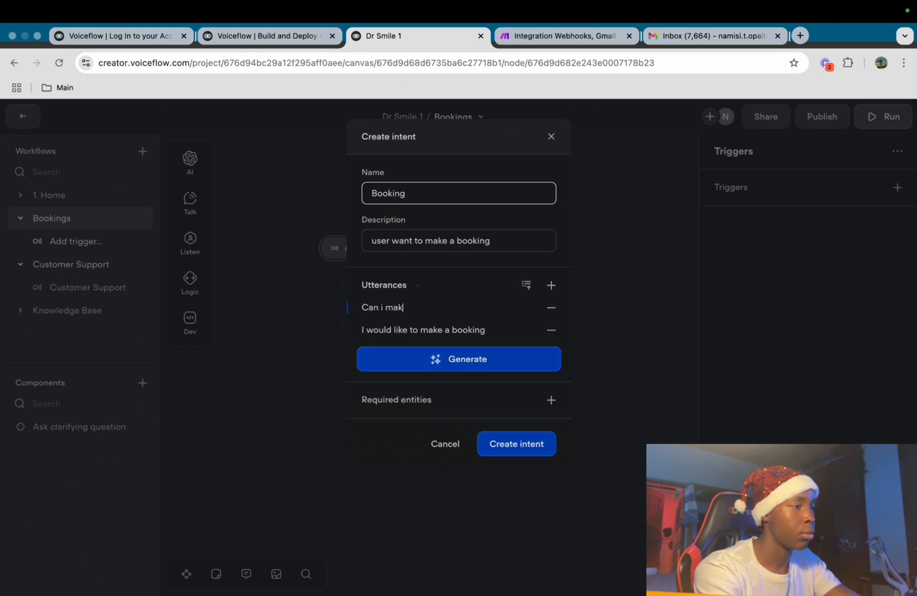
text(e a booking)
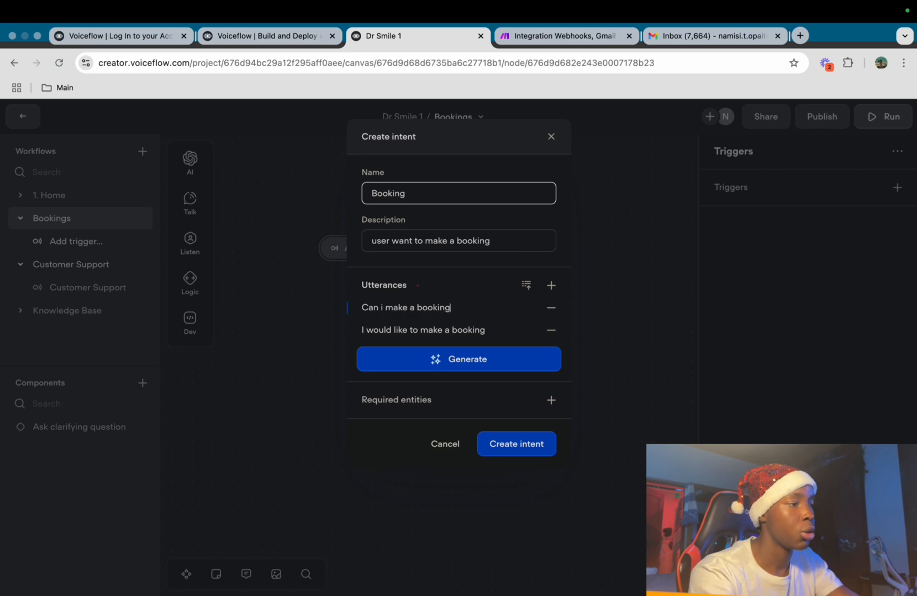
click(458, 359)
click(420, 382)
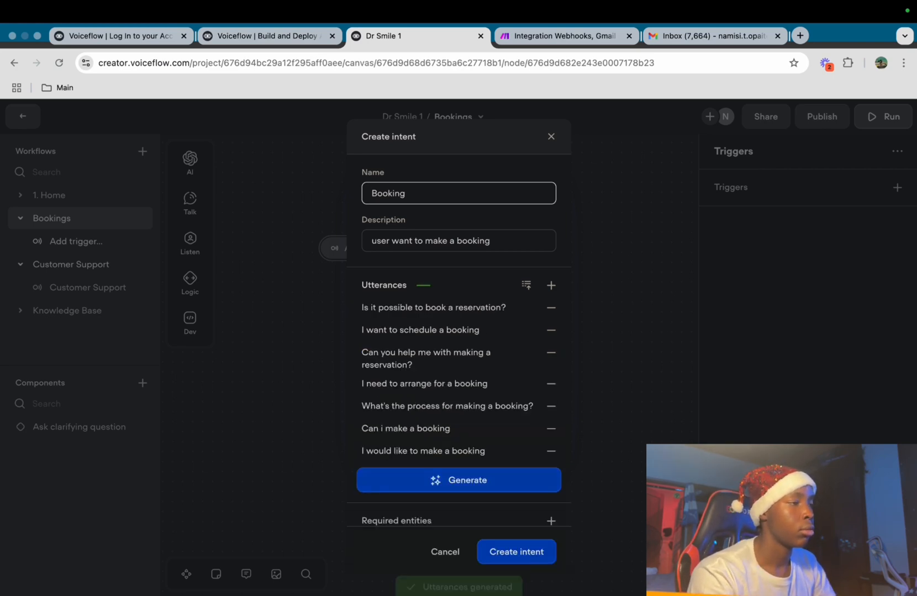
scroll(459, 331, down, 1)
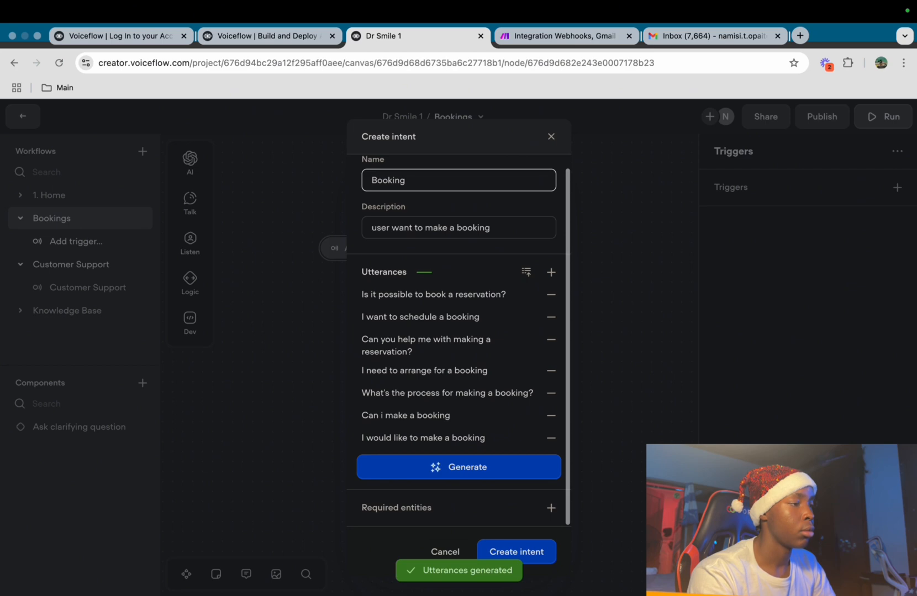
click(516, 552)
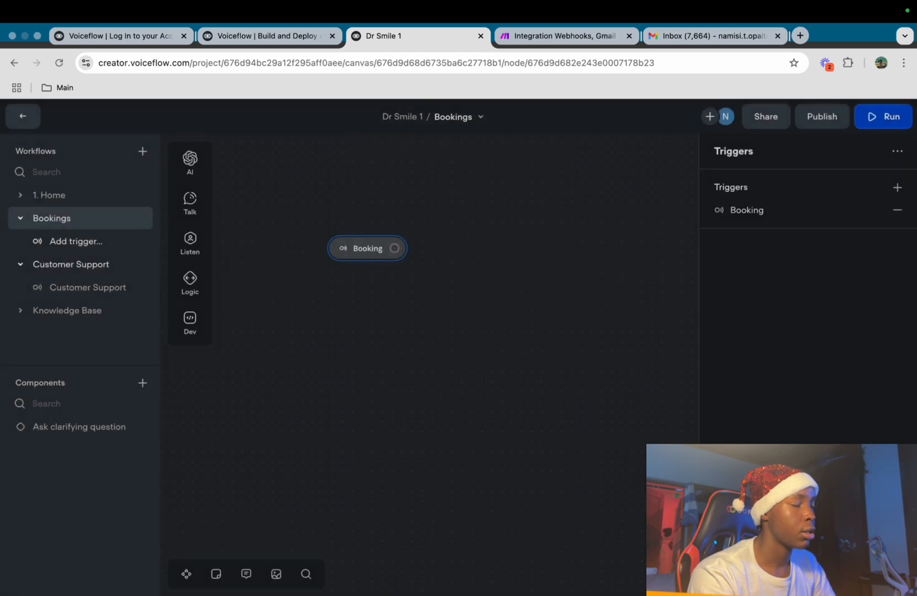
scroll(429, 354, up, 2)
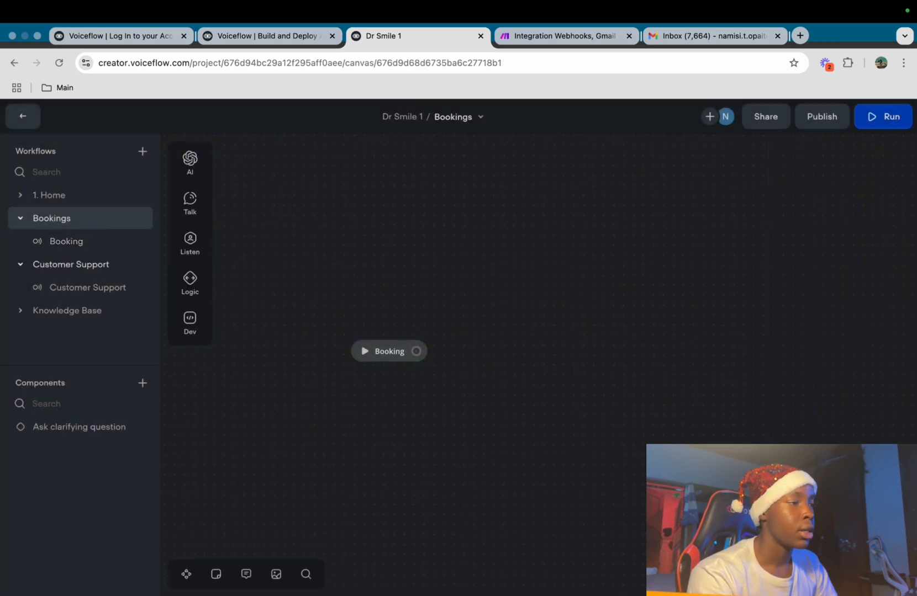
Connect a new block to the Booking trigger saying 'No problem, lets get some of your information.'
drag(416, 352, 468, 277)
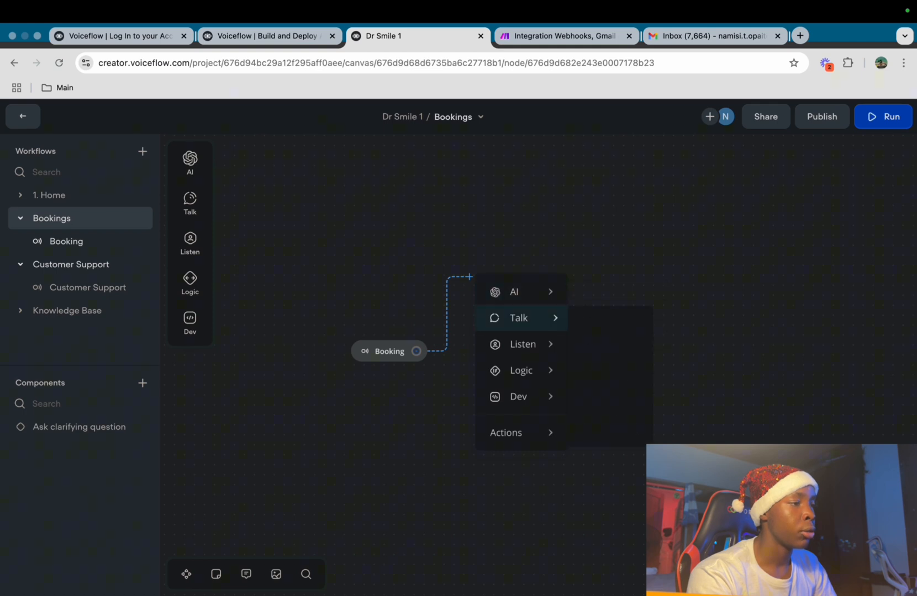
mouse_move(519, 318)
click(613, 324)
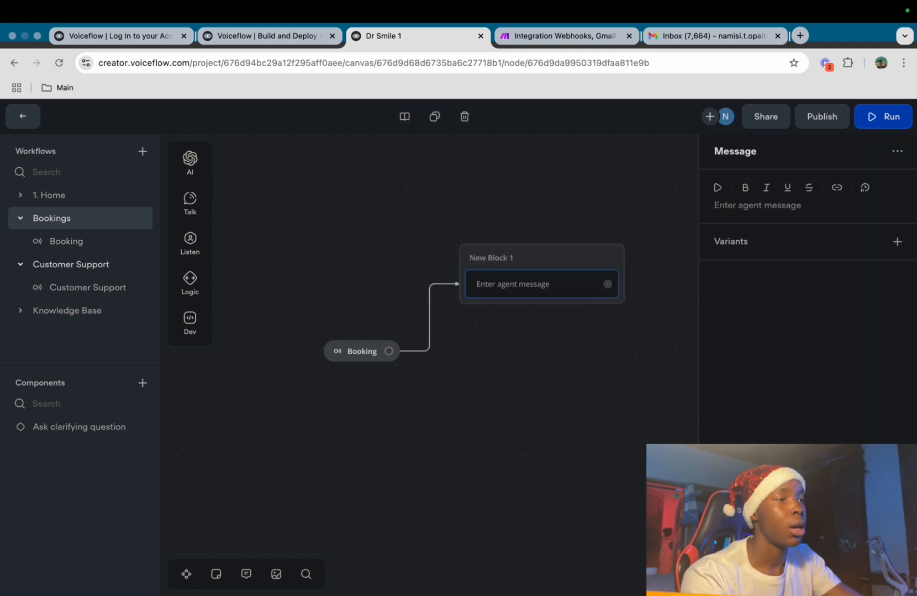
text(No problem,)
text(lets get some of your information.)
key(Escape)
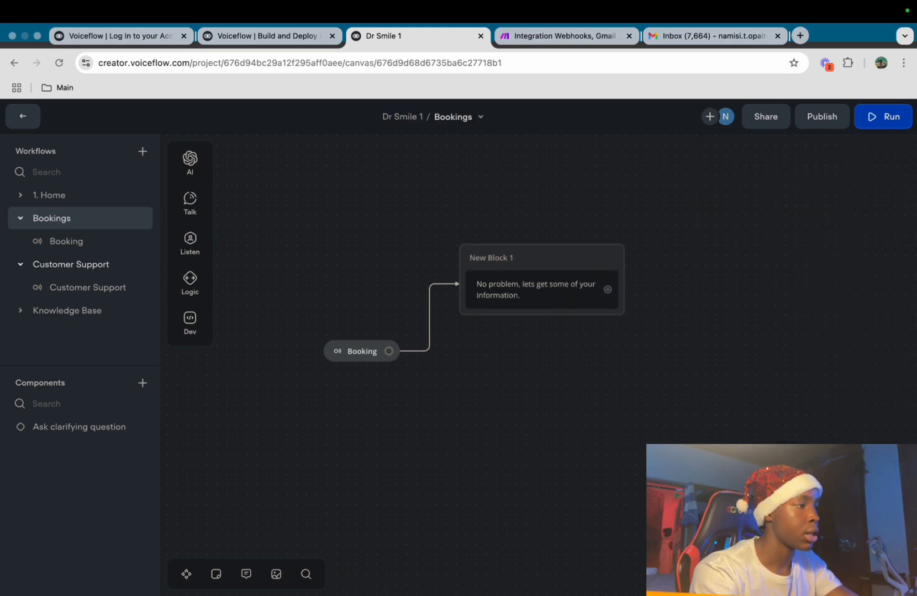
Add a second message to New Block 1 asking 'What is your full name'
mouse_move(190, 204)
drag(254, 195, 534, 329)
text(What is your)
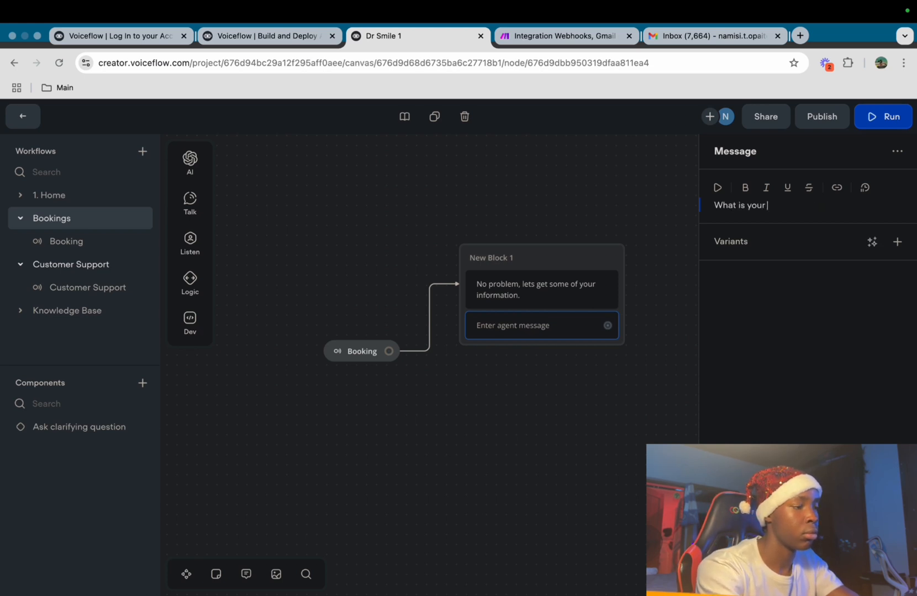
text( full name)
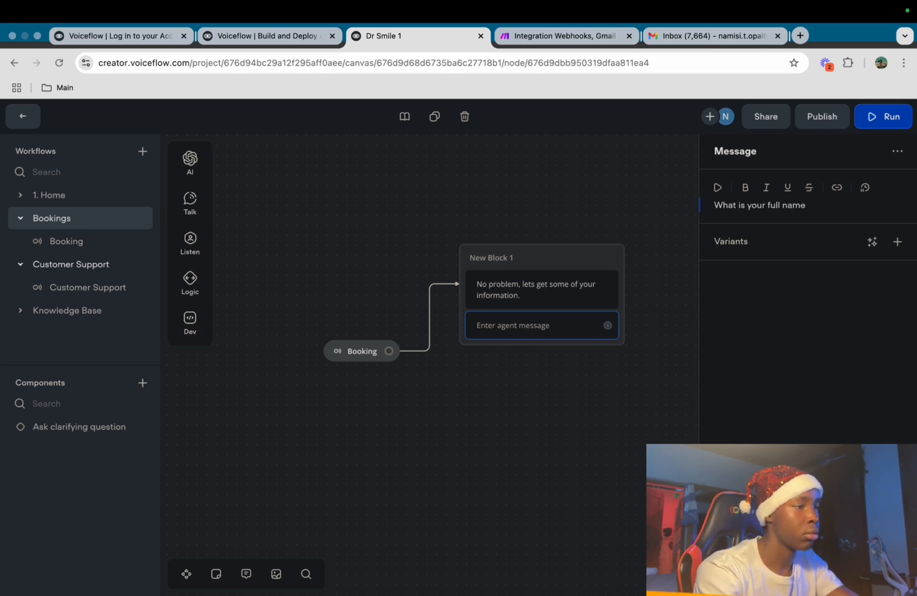
key(Escape)
Add a capture step below the question that stores the 'name' entity
mouse_move(190, 243)
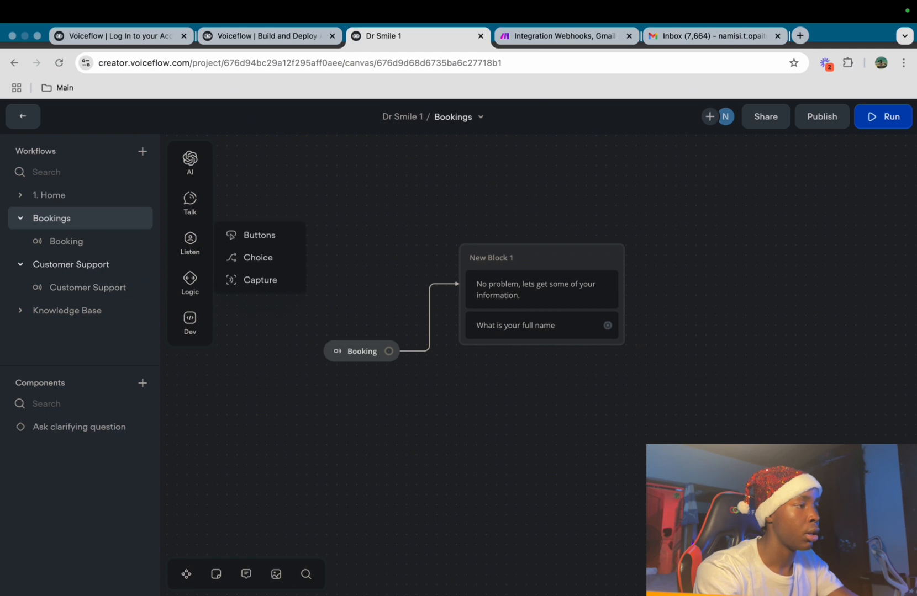
drag(259, 280, 513, 353)
click(897, 187)
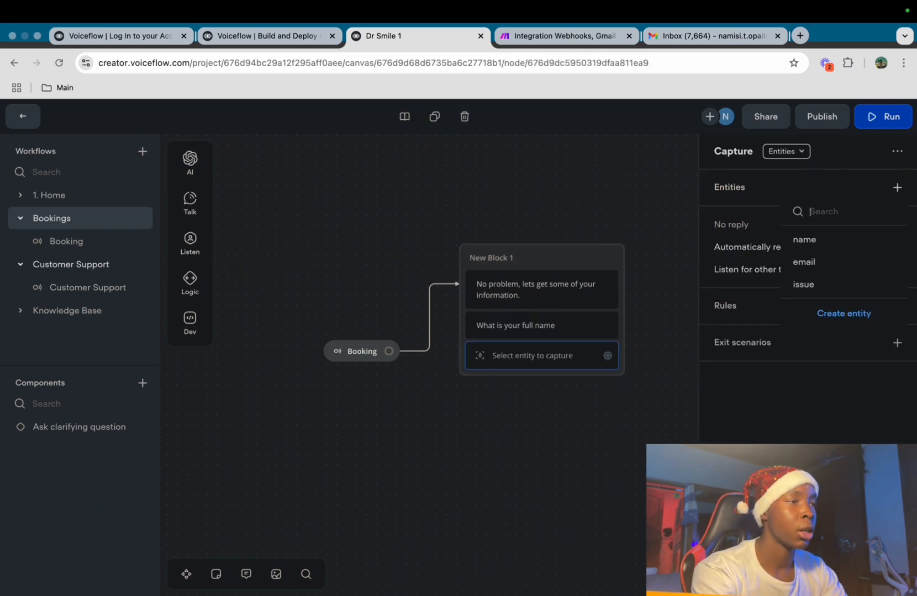
click(804, 239)
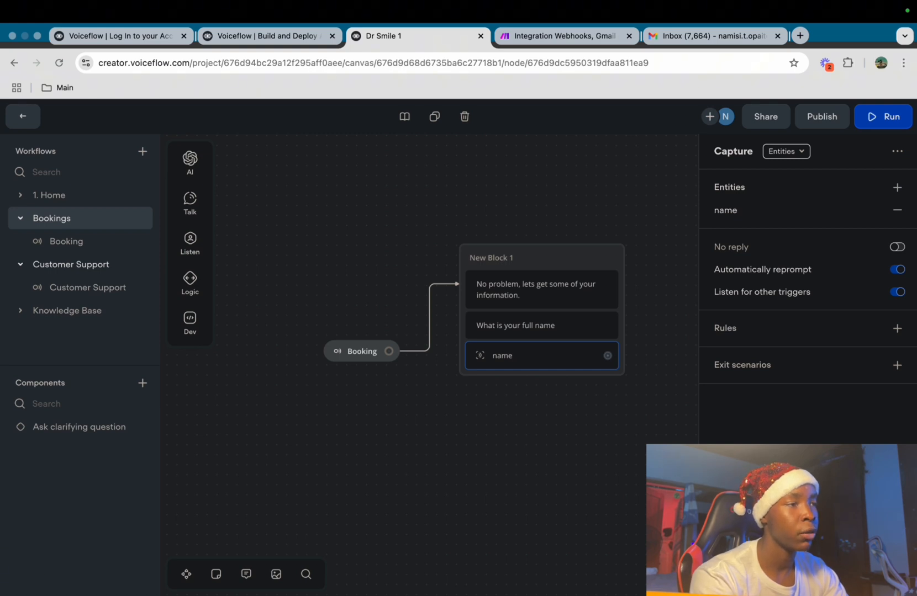
click(558, 431)
scroll(541, 353, right, 3)
scroll(541, 353, up, 2)
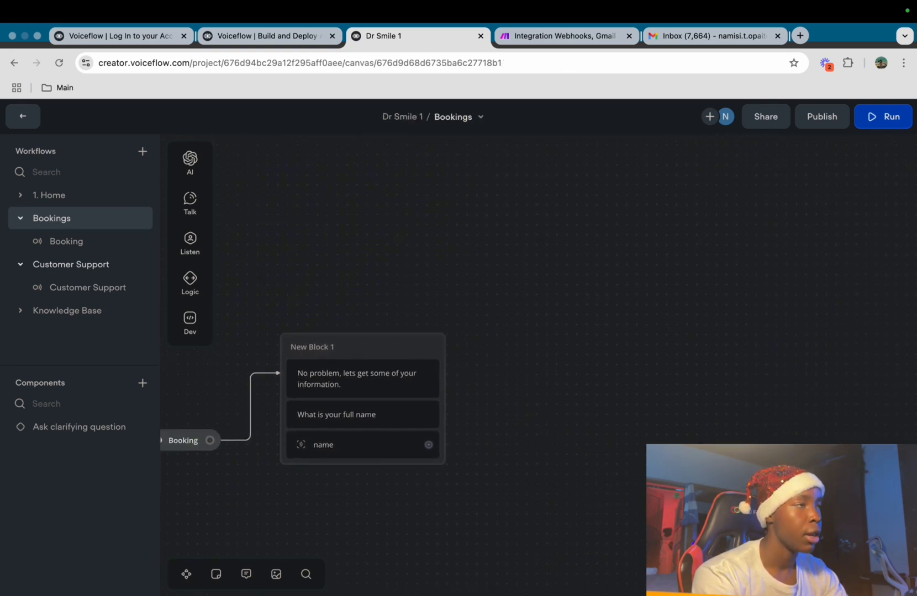
scroll(541, 354, down, 3)
scroll(541, 354, right, 1)
Connect New Block 2 after the name capture, asking 'What is your email'
drag(403, 377, 455, 277)
mouse_move(508, 318)
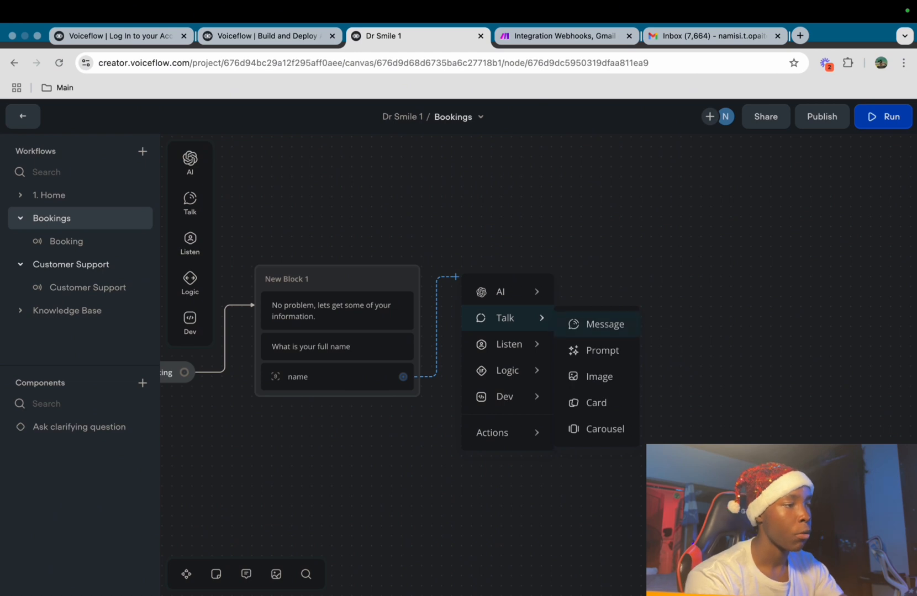
click(606, 325)
text(W)
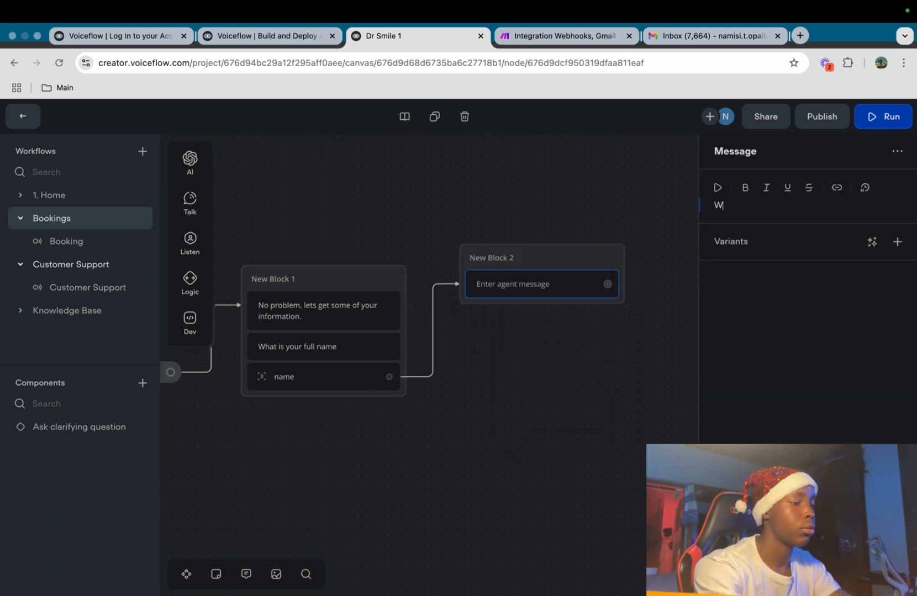
text(hat is your email)
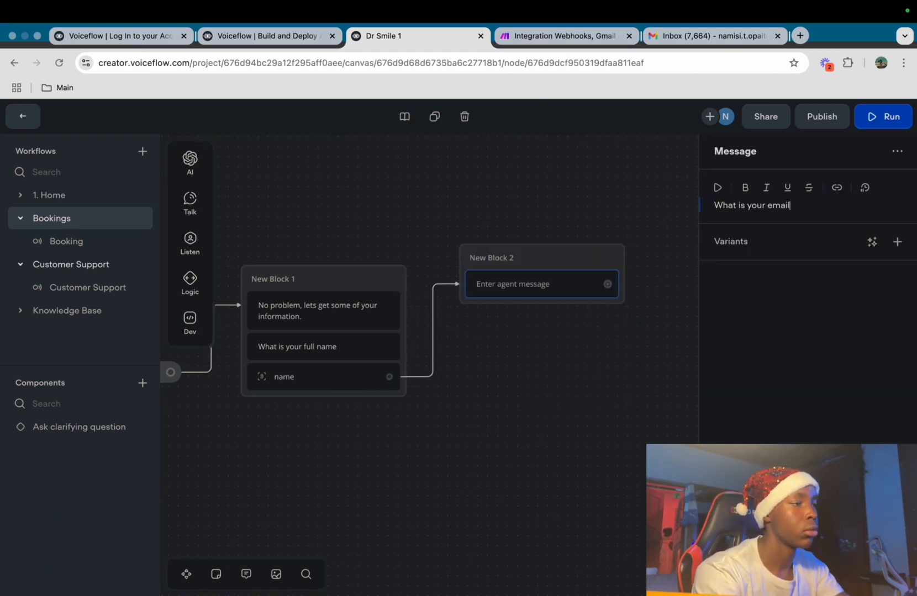
click(563, 353)
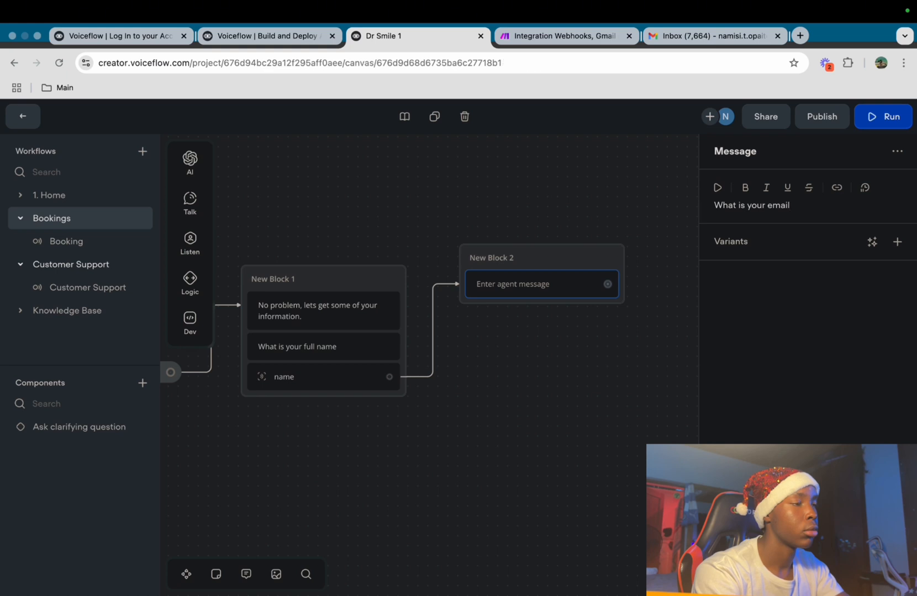
Add a capture step for the 'email' entity to New Block 2
mouse_move(190, 283)
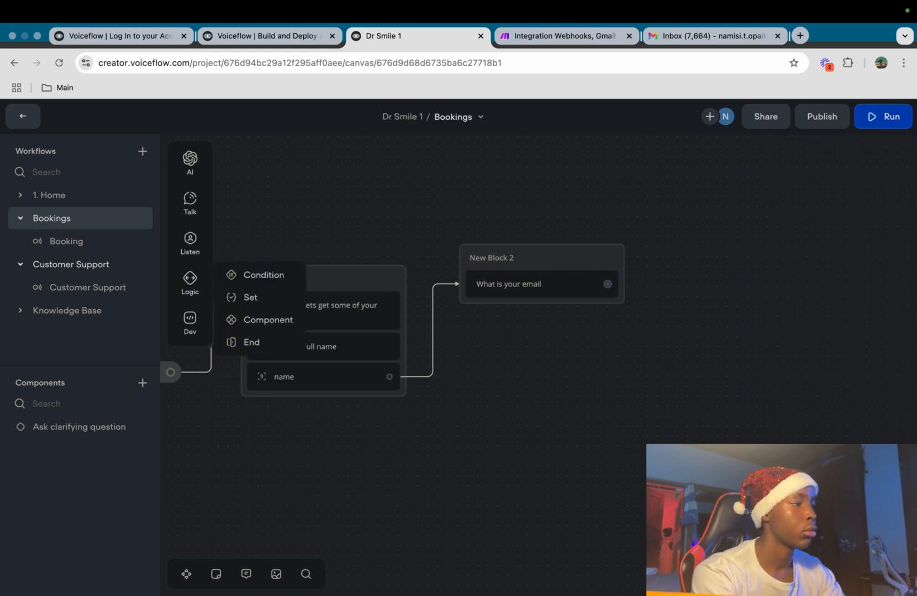
mouse_move(190, 242)
drag(260, 280, 531, 315)
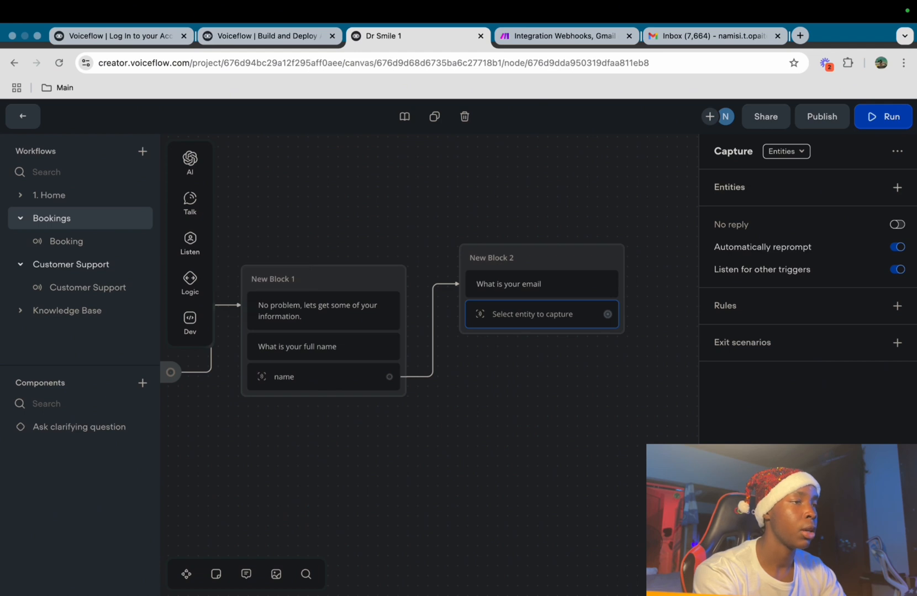
click(897, 187)
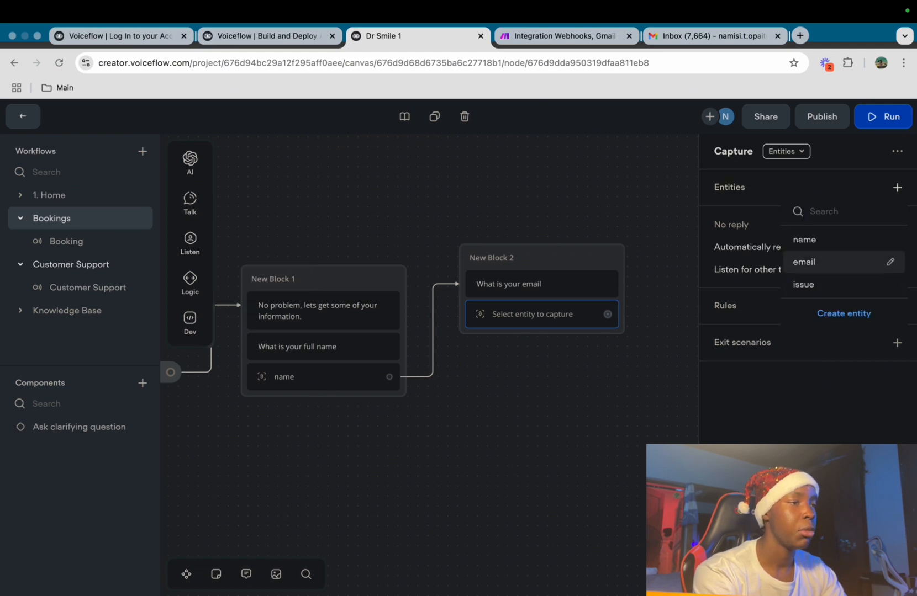
click(872, 261)
drag(563, 258, 544, 277)
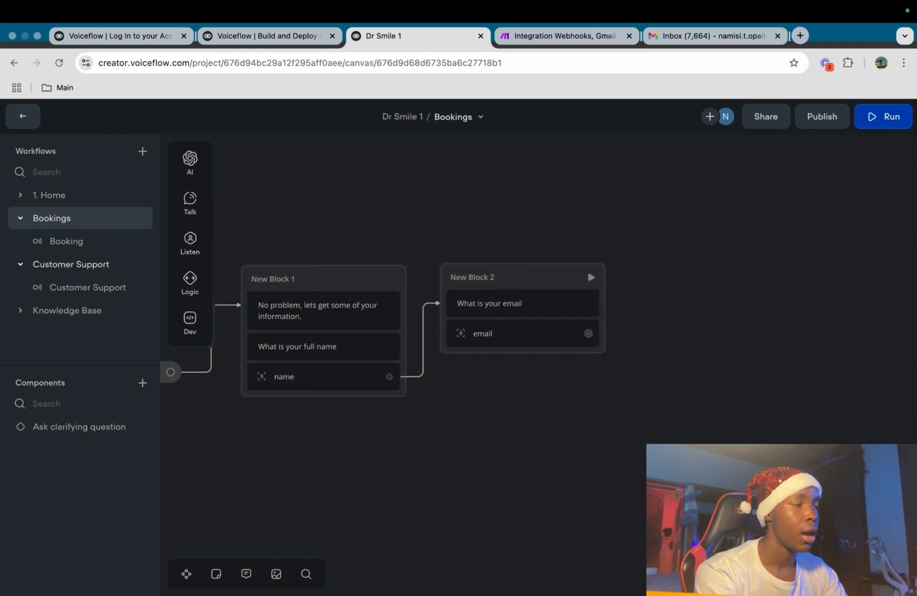
scroll(386, 331, right, 3)
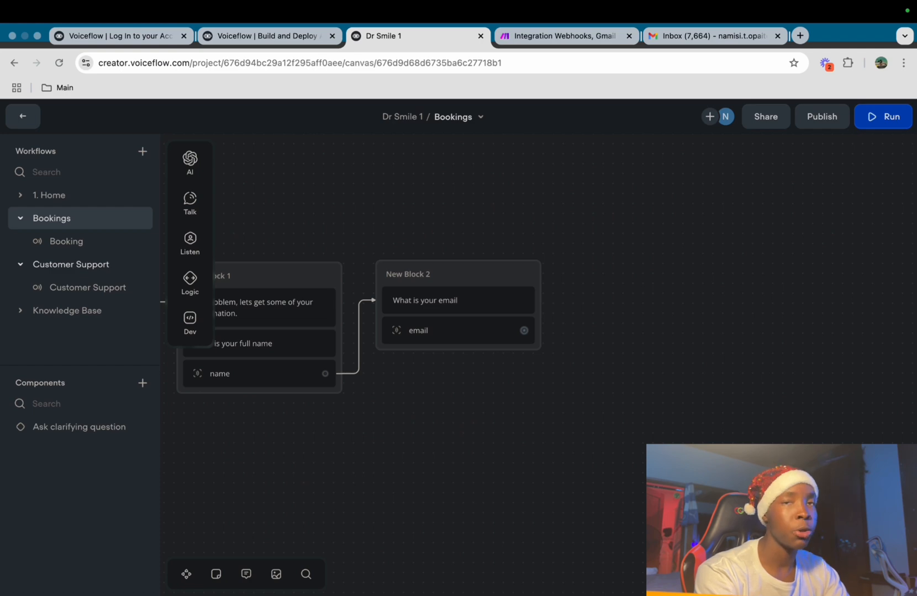
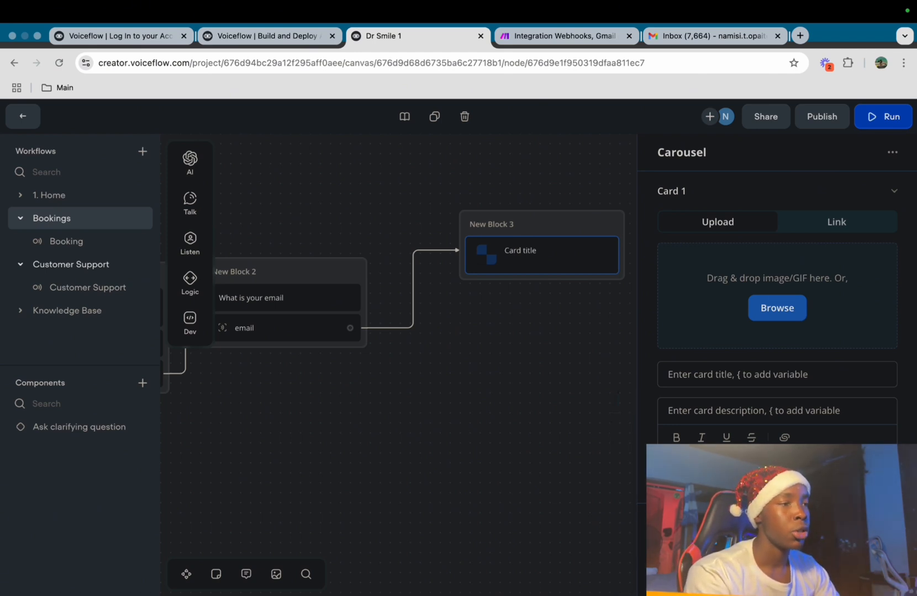
Label the button on each of the four dental service cards 'Click Here'
click(836, 222)
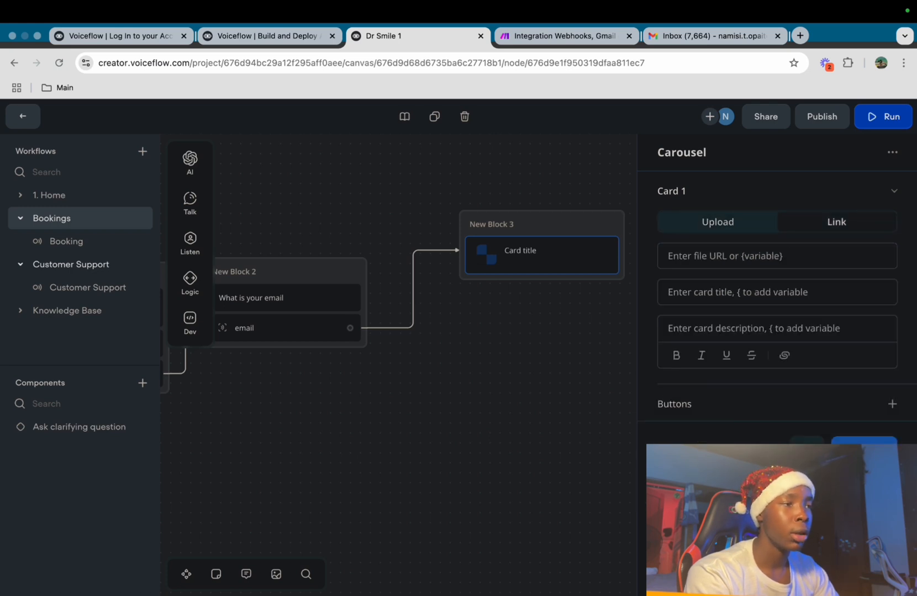
click(717, 222)
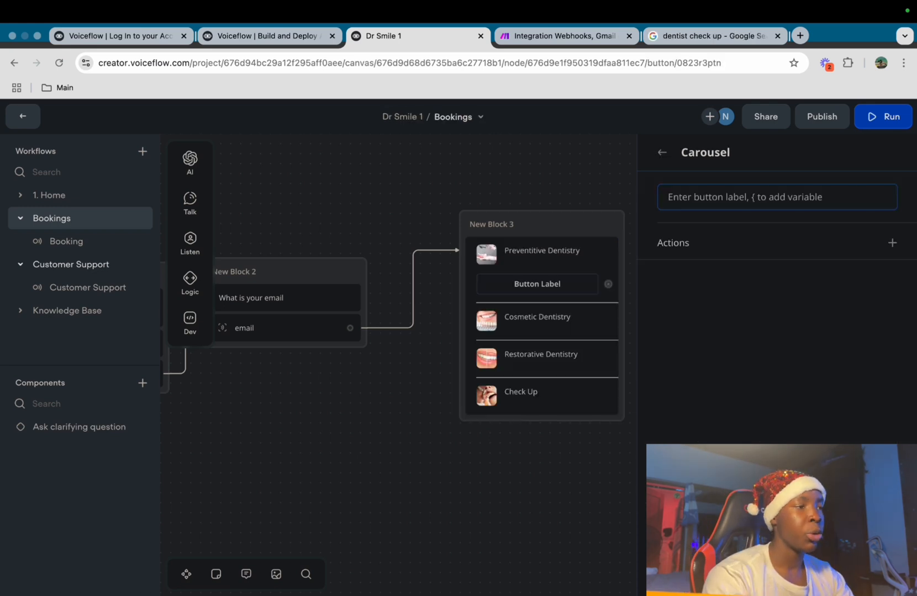
text(Click Here)
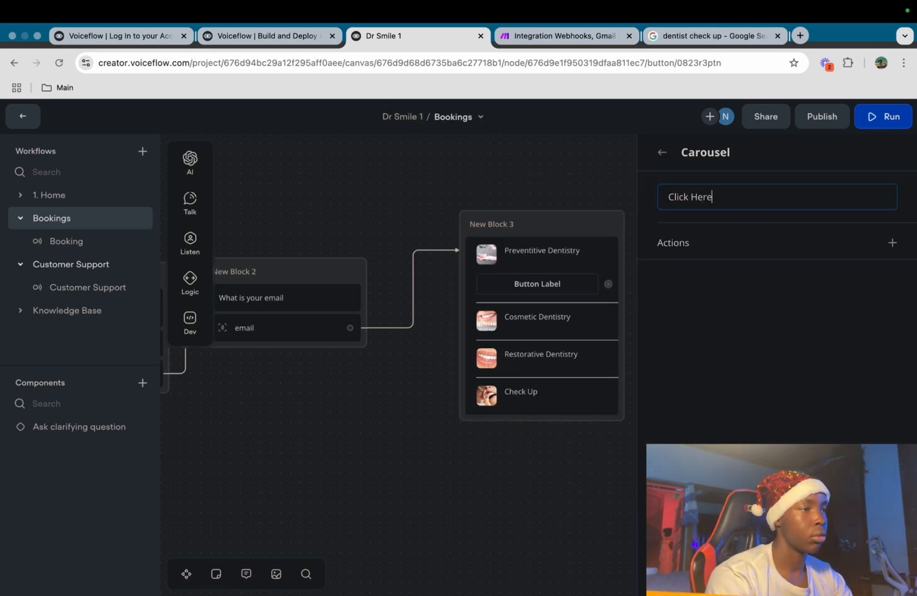
key(super+a)
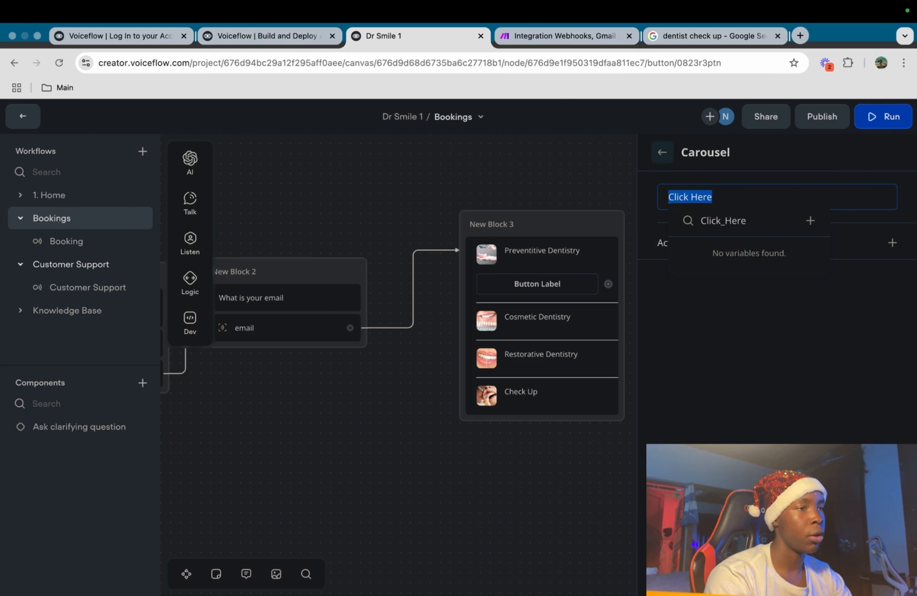
click(663, 152)
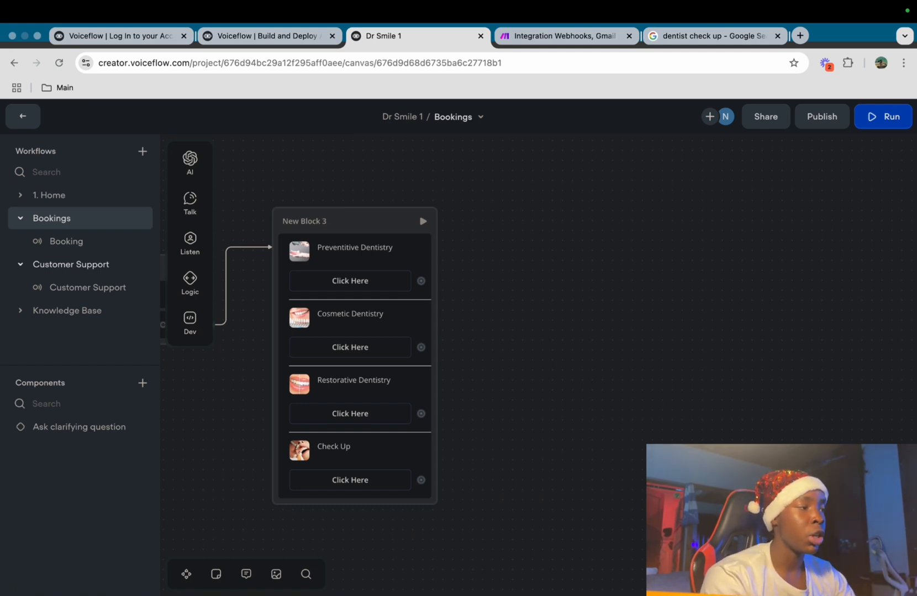
Add a Set step as New Block 4 and create a new variable named booking for it
mouse_move(190, 282)
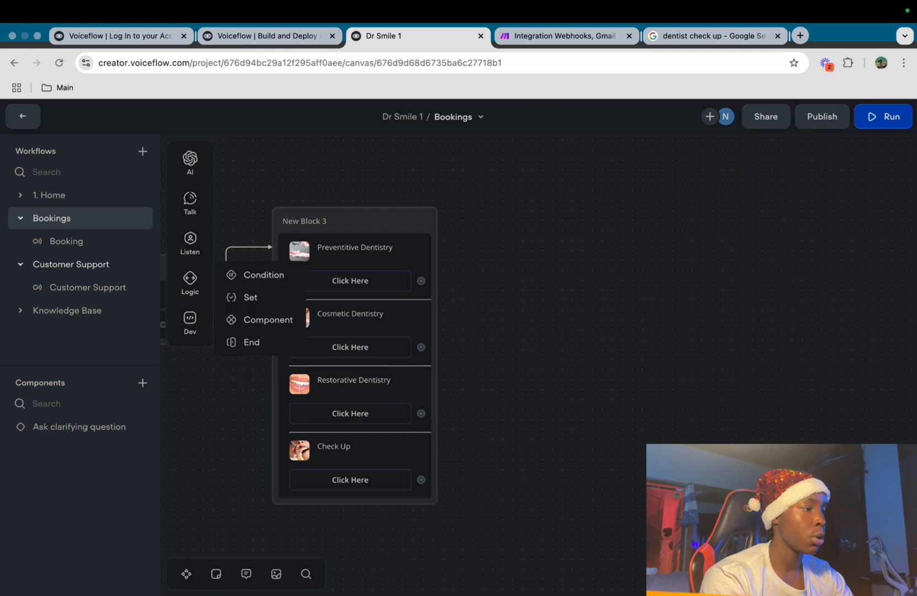
drag(250, 297, 578, 249)
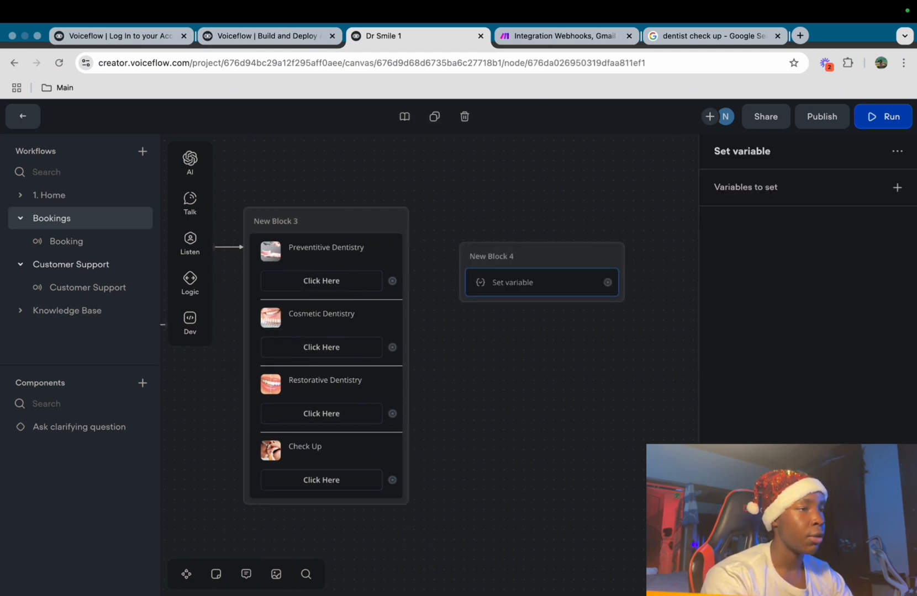
click(897, 187)
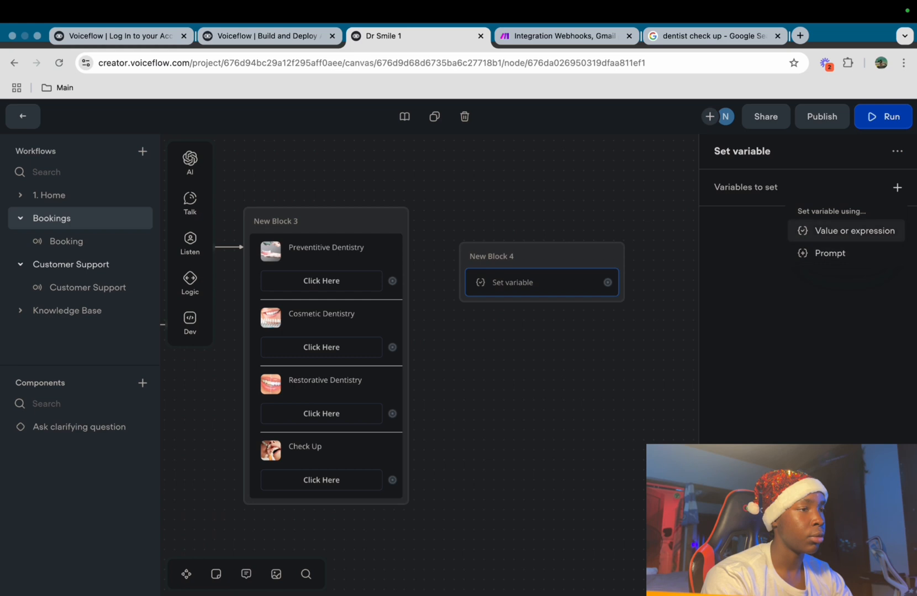
click(845, 231)
click(589, 237)
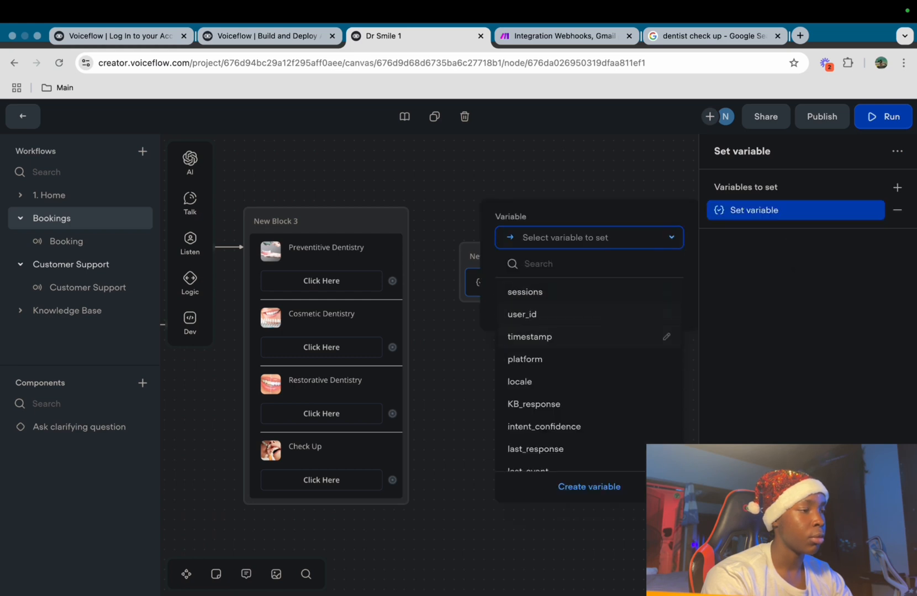
click(589, 486)
text(booking)
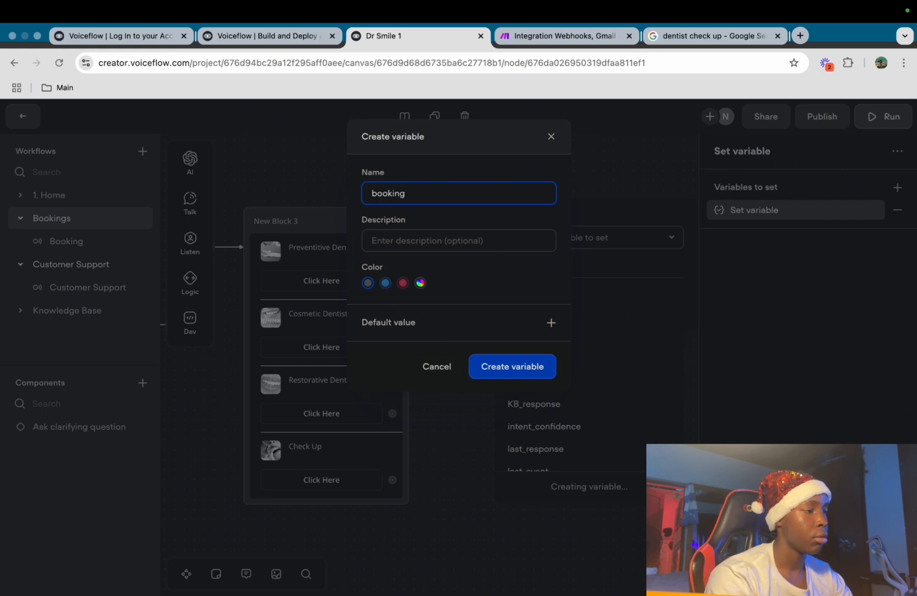
key(Return)
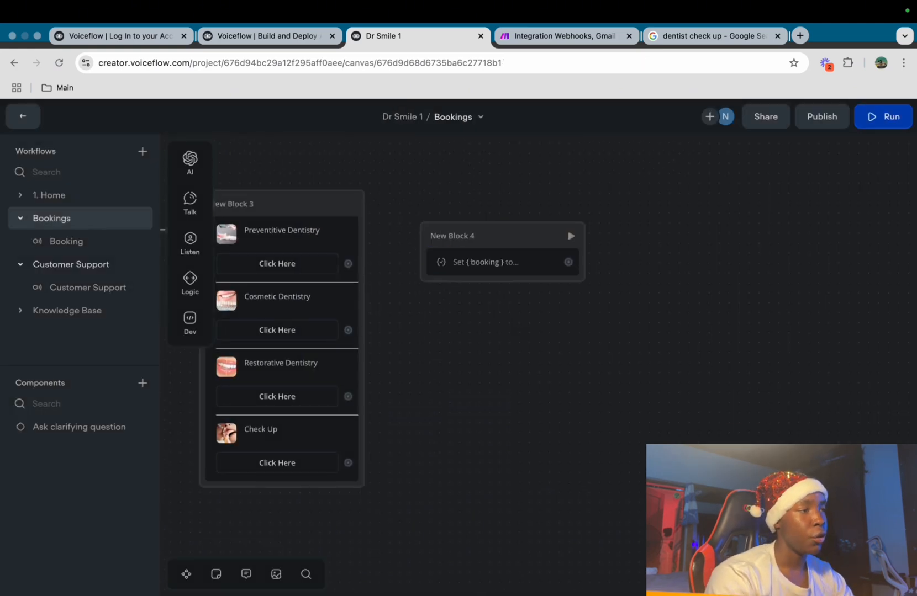
click(502, 262)
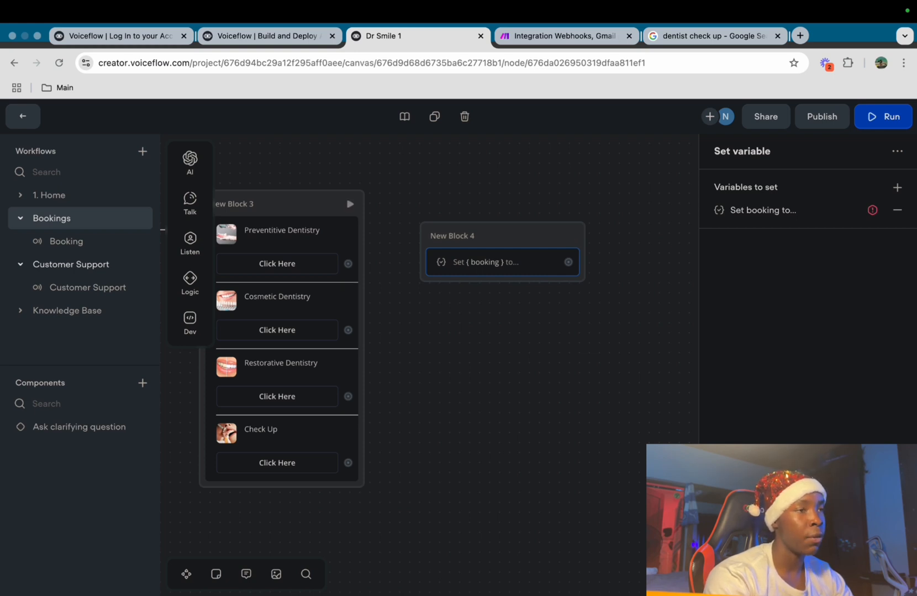
Duplicate the set booking block and stack the copies below New Block 4
key(super+c)
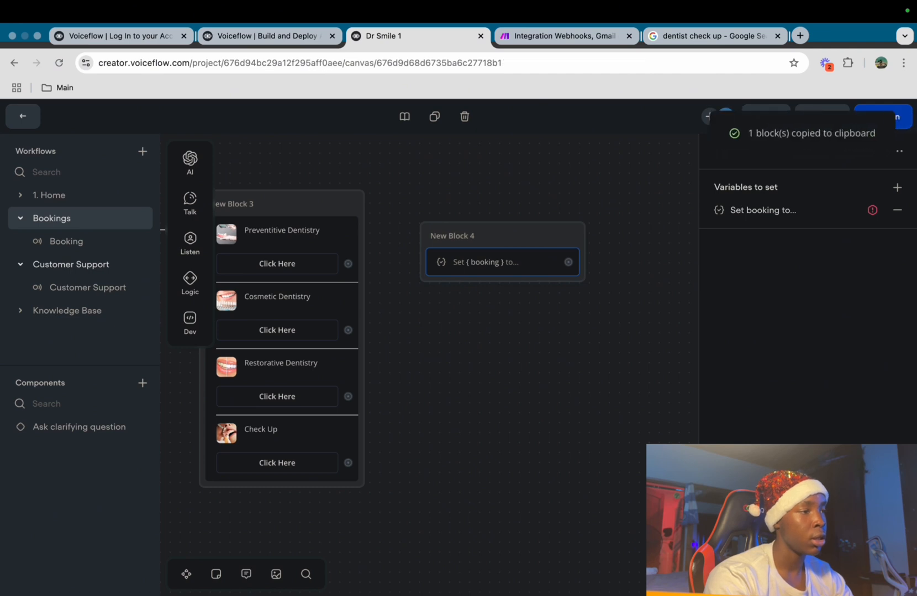
key(super+v)
key(super+v)
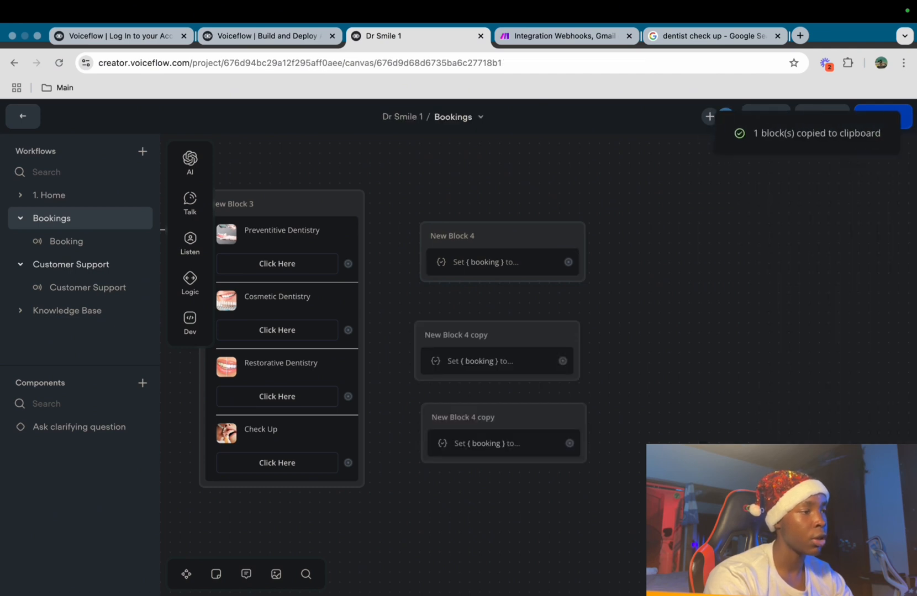
key(super+v)
drag(502, 314, 505, 311)
drag(503, 417, 503, 385)
Link the Check Up, Restorative, Cosmetic and Preventive Dentistry buttons to their own set booking blocks
drag(497, 478, 492, 450)
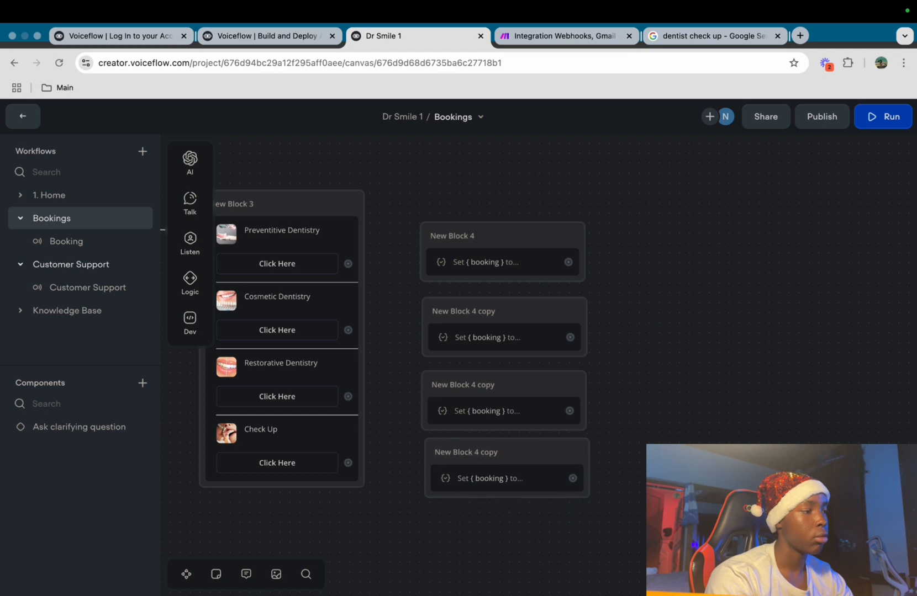
drag(348, 463, 443, 475)
drag(348, 396, 442, 387)
drag(348, 330, 437, 311)
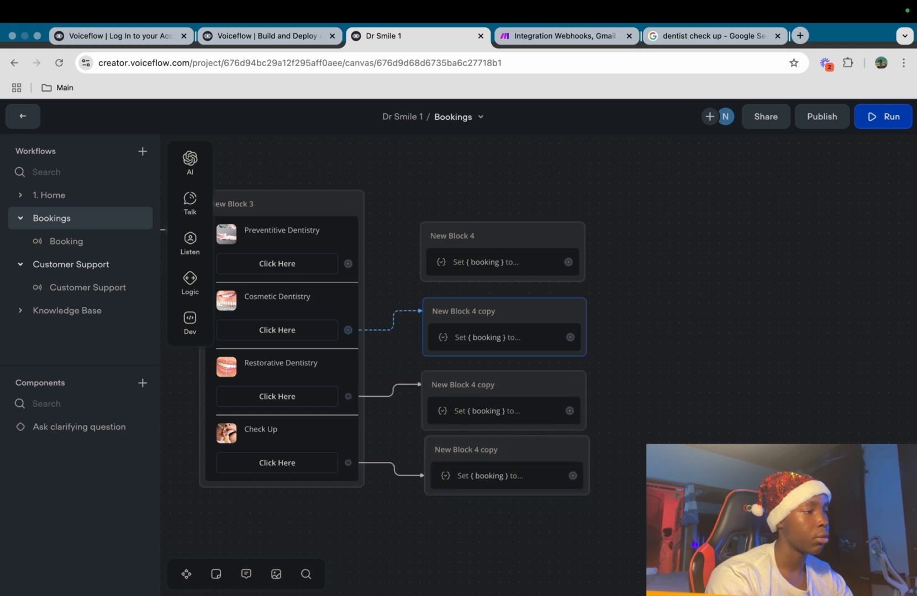
drag(442, 262, 447, 239)
Set booking to PD in New Block 4 and CD in the second block
click(486, 262)
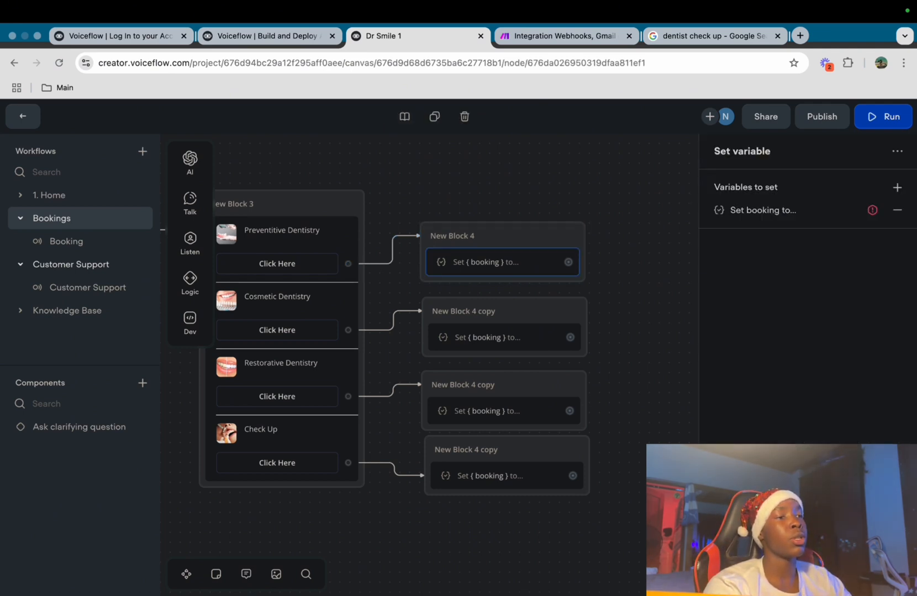
click(897, 188)
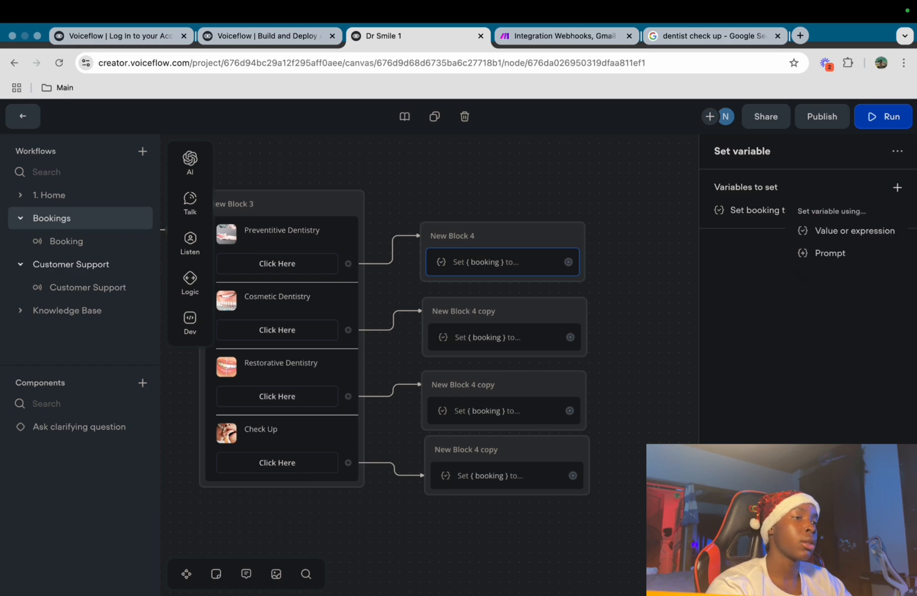
click(762, 210)
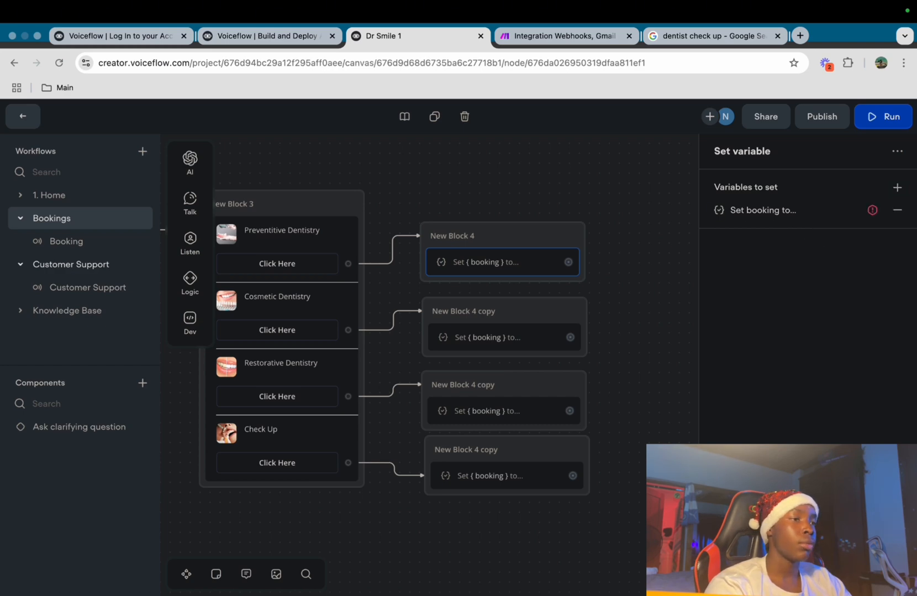
click(762, 211)
click(589, 305)
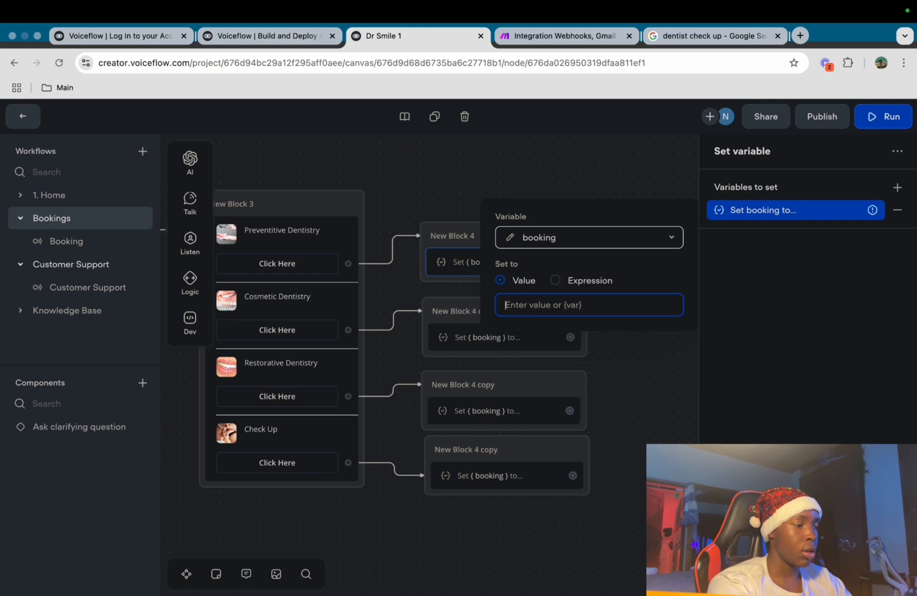
text(PD)
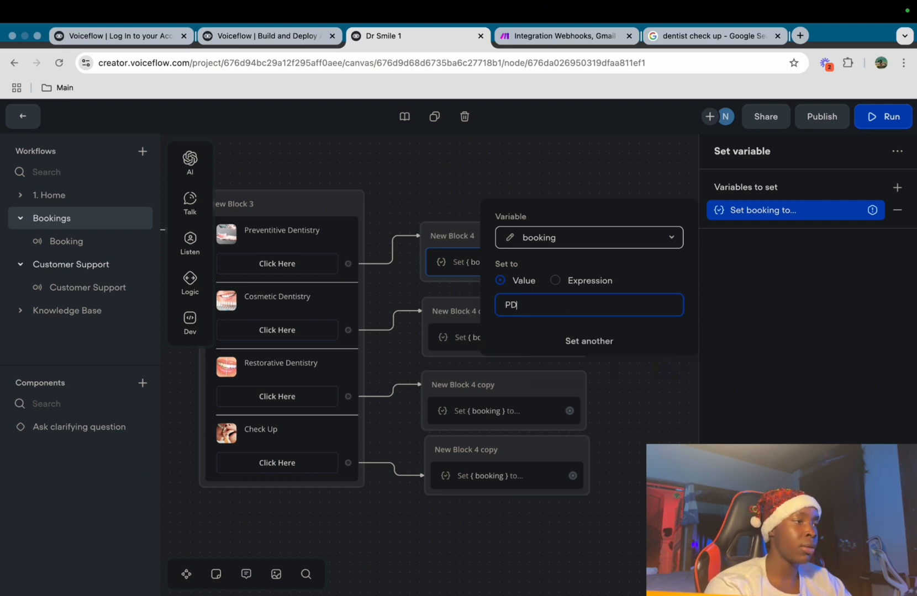
key(Return)
click(504, 337)
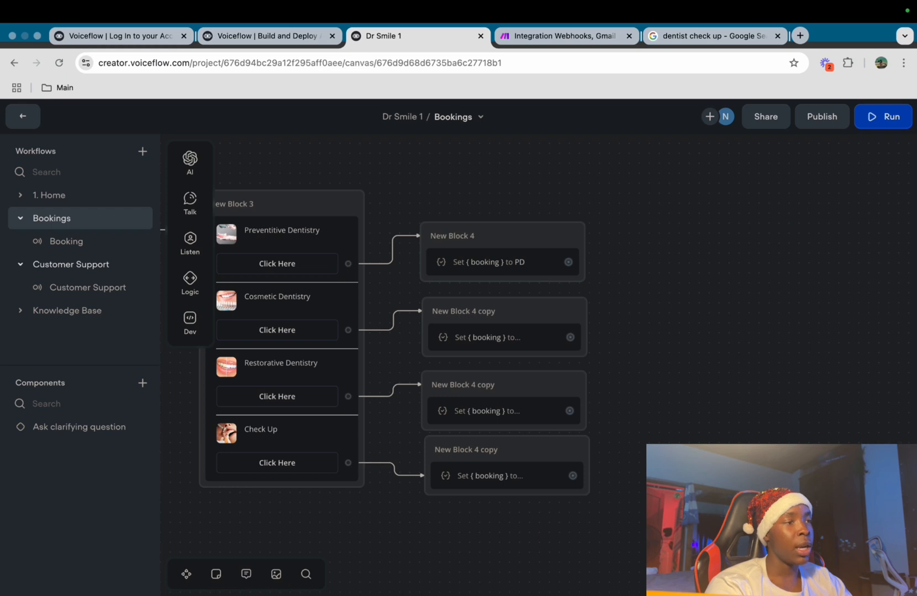
click(503, 337)
click(763, 210)
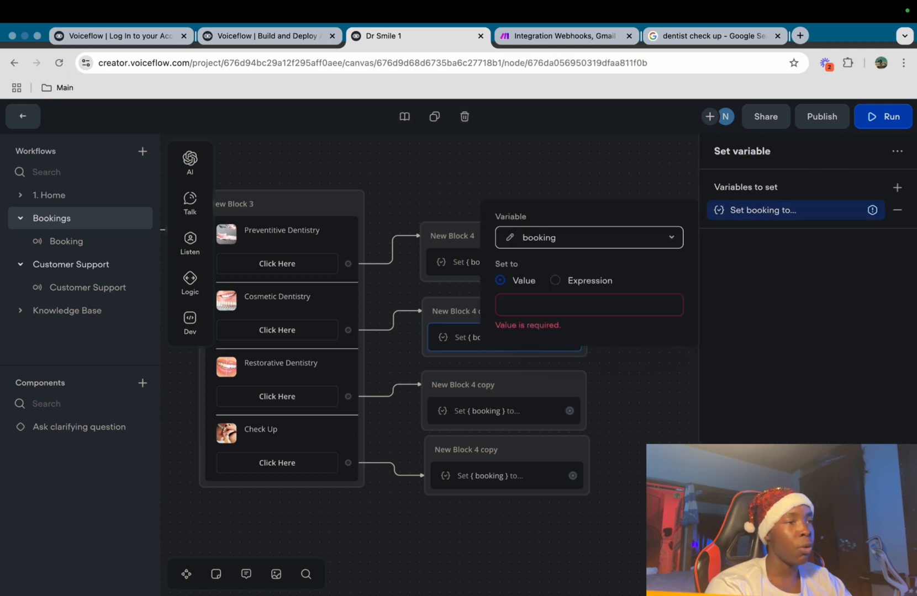
text(CD)
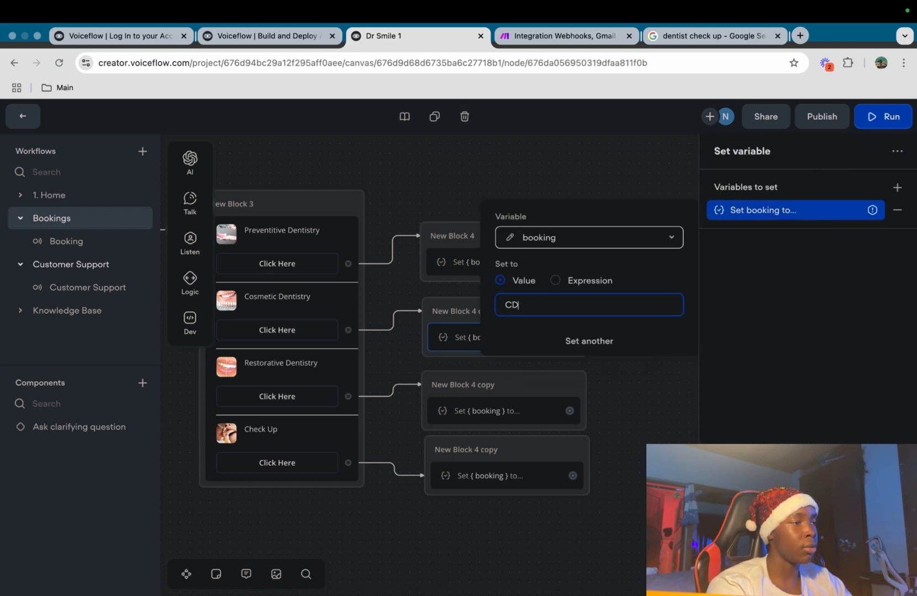
click(504, 411)
Set booking to RD in the third block and CU in the fourth block
click(504, 411)
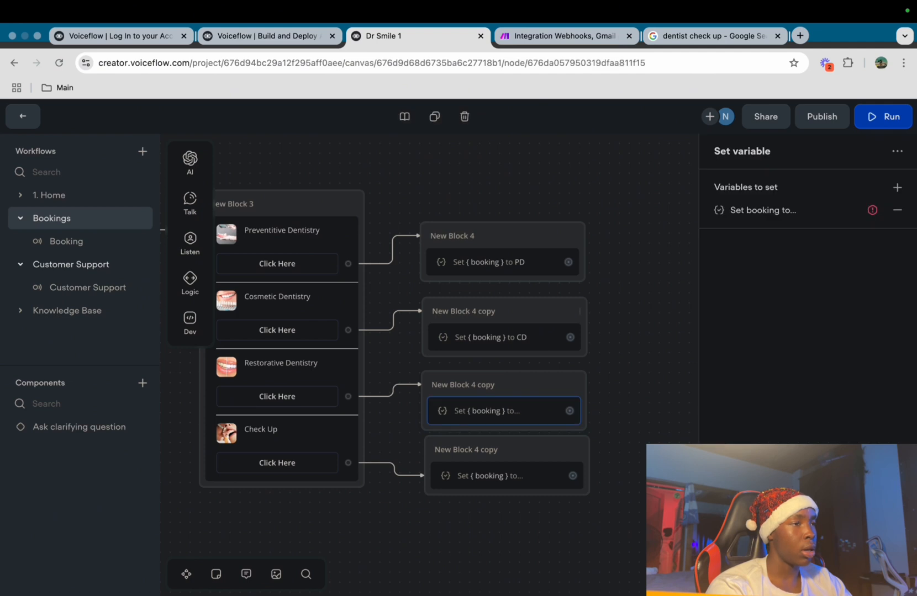
click(763, 210)
click(588, 305)
text(RD)
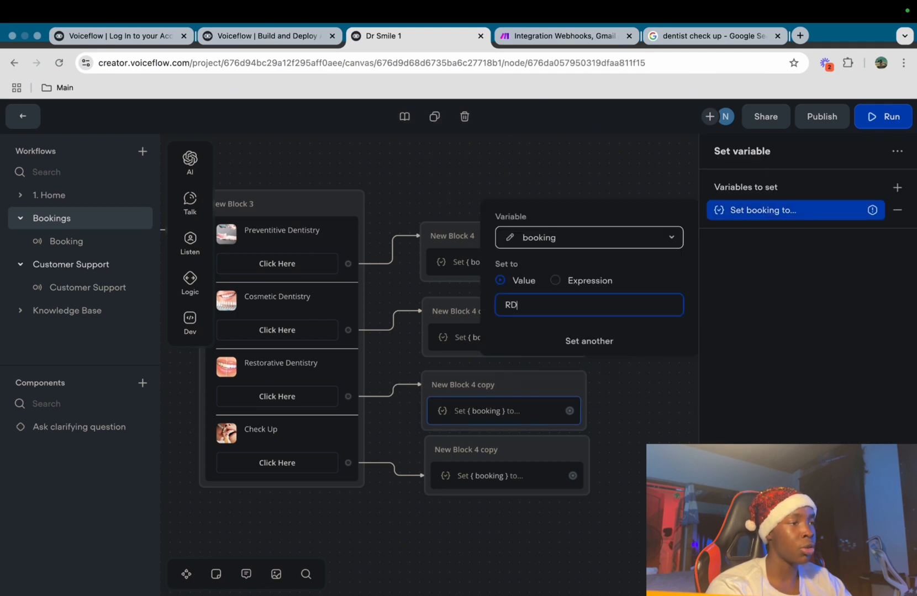
click(614, 393)
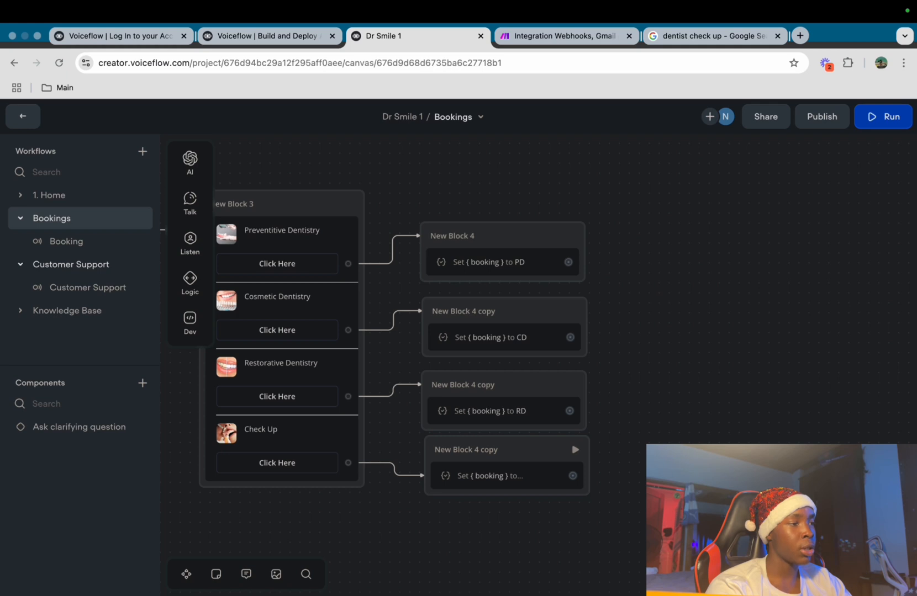
click(506, 476)
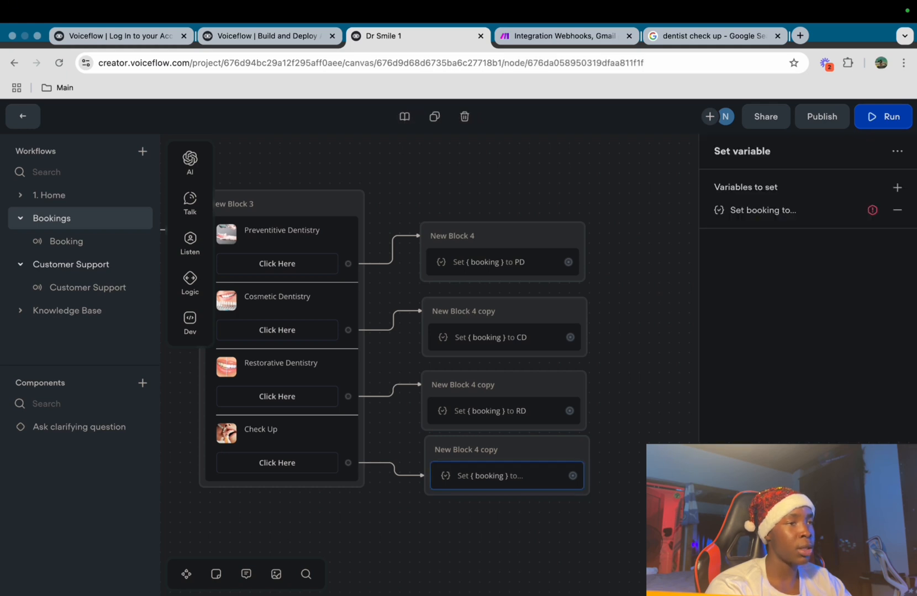
click(773, 210)
click(589, 305)
text(CU)
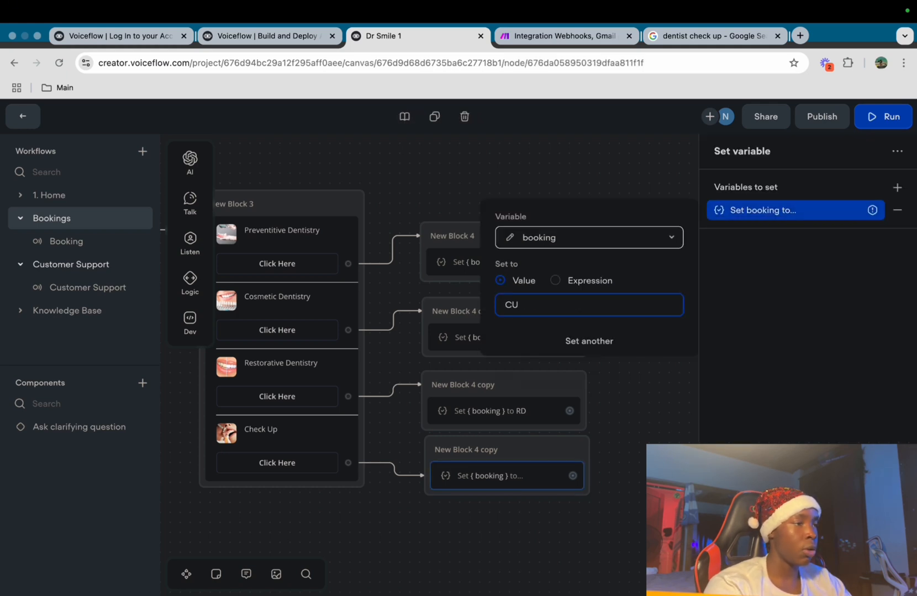
click(624, 397)
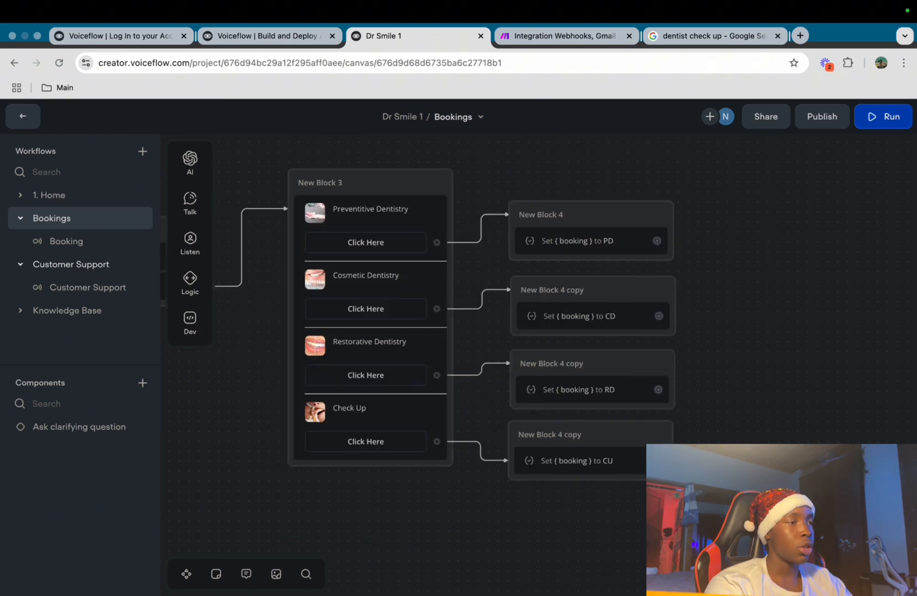
Add a new API block to the right of the booking blocks
scroll(583, 213, down, 5)
scroll(583, 214, left, 1)
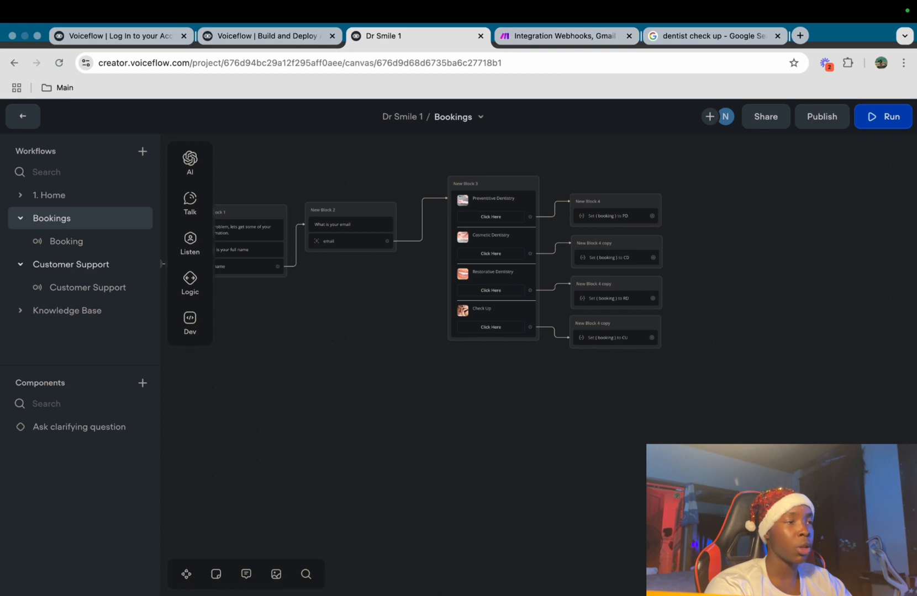
scroll(765, 318, up, 3)
scroll(765, 317, right, 3)
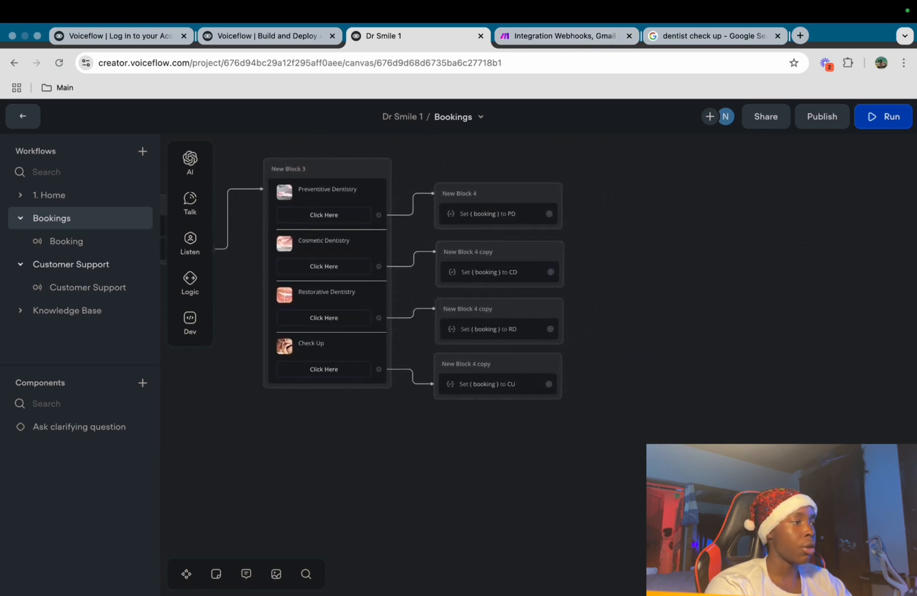
scroll(539, 332, up, 2)
mouse_move(190, 323)
drag(250, 338, 597, 239)
click(585, 376)
Connect the PD, CD, RD and CU blocks to the API block and set its method to POST
drag(435, 287, 533, 238)
drag(436, 345, 534, 238)
drag(437, 402, 533, 239)
drag(435, 457, 534, 238)
click(574, 243)
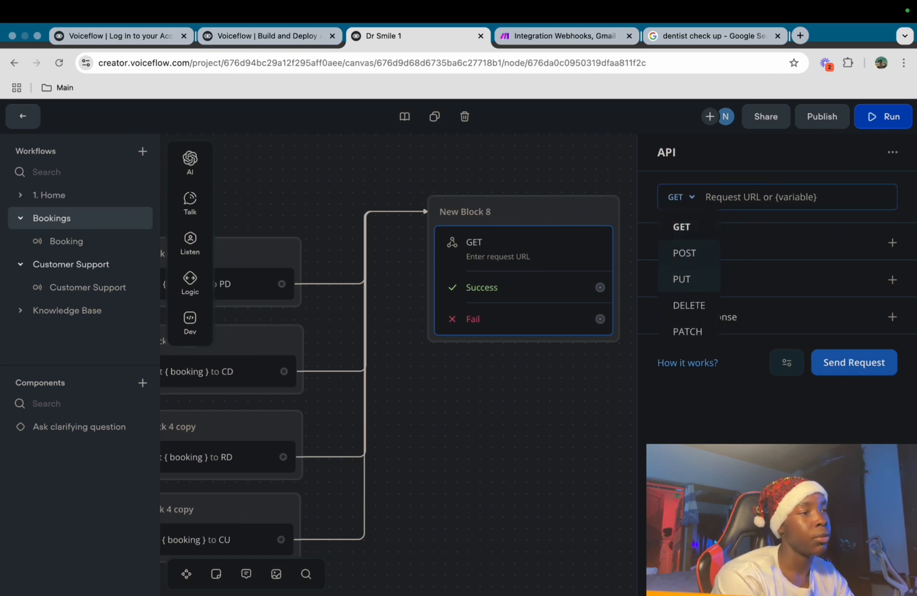
click(686, 253)
Exit the Integration Webhooks, Gmail scenario without saving and return to the scenarios list
click(564, 35)
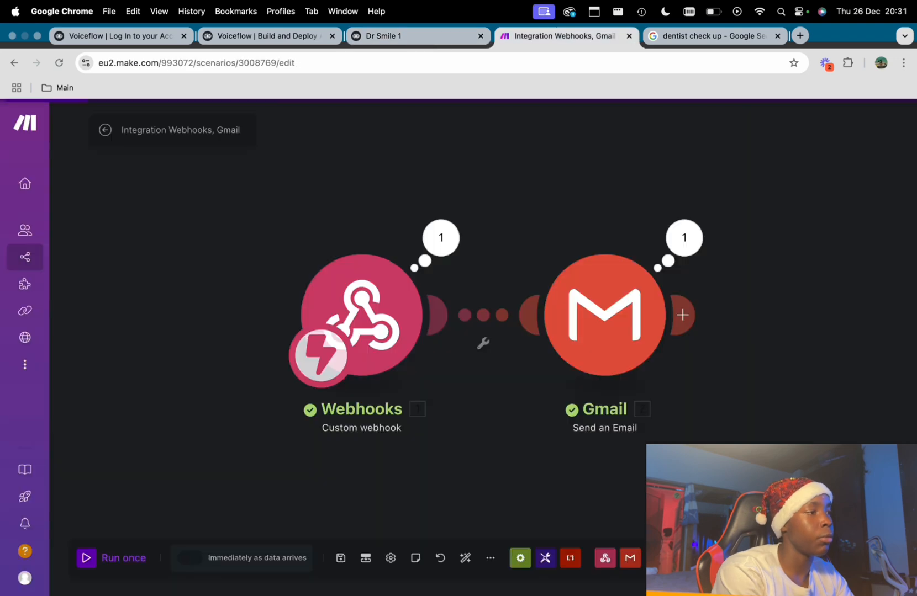
click(104, 130)
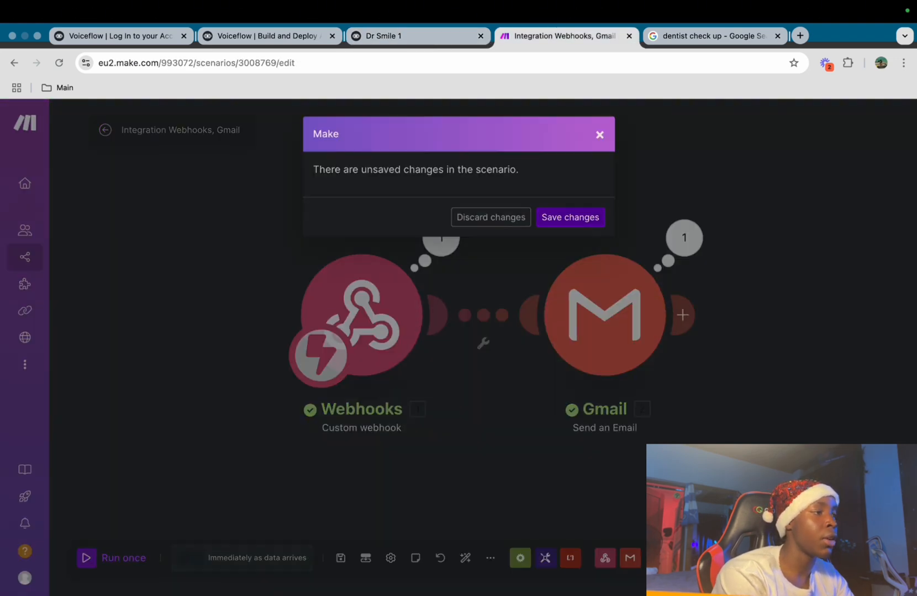
click(570, 217)
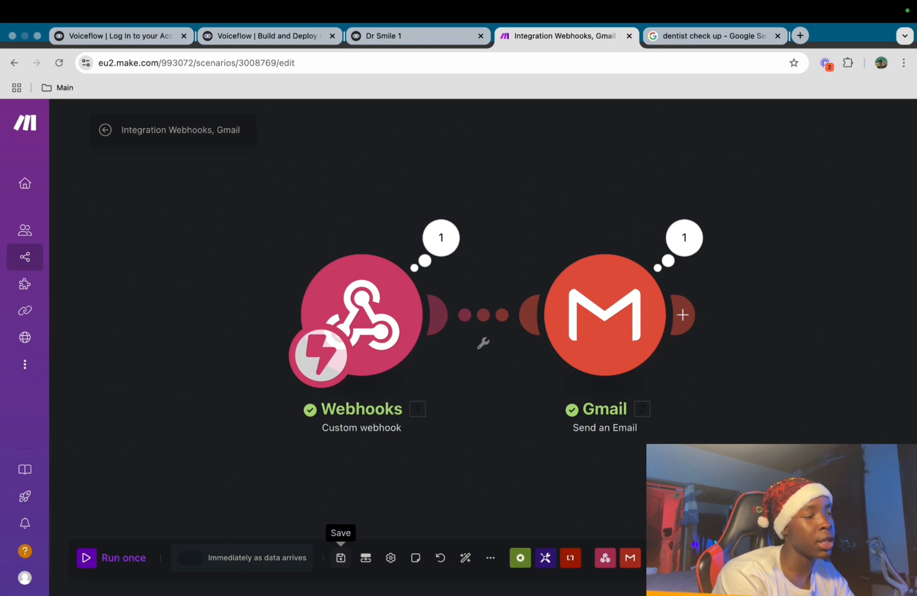
click(105, 130)
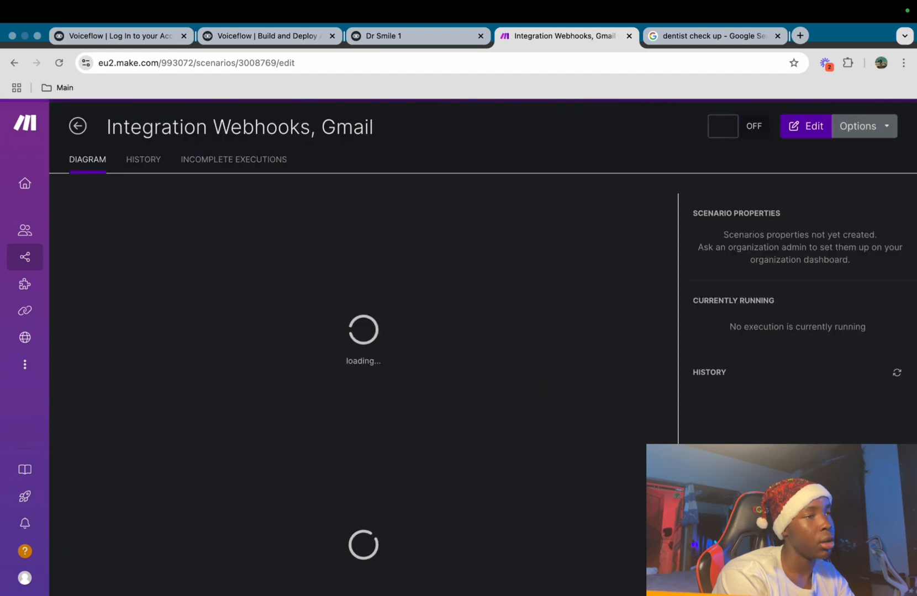
click(78, 126)
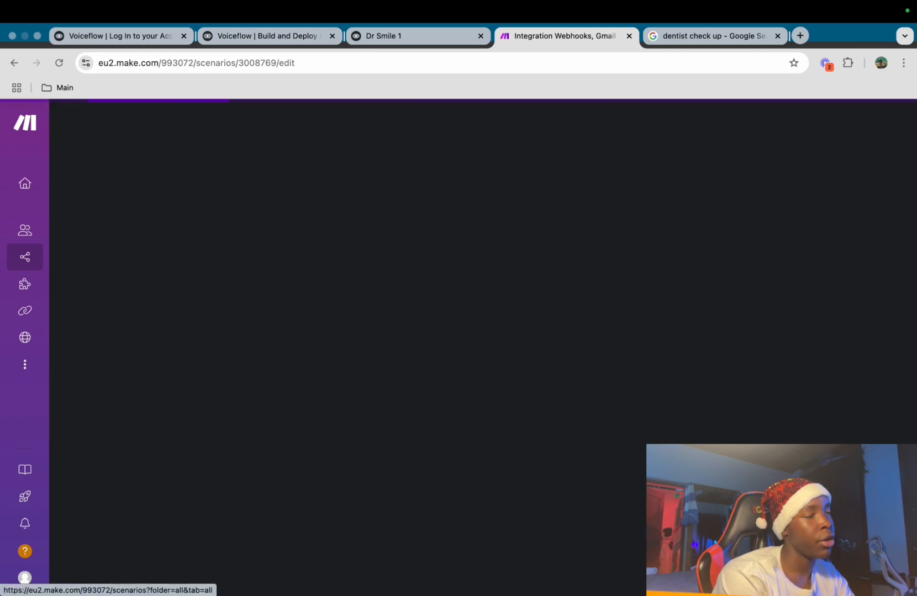
Create a new scenario starting with a Webhooks Custom webhook trigger
click(828, 125)
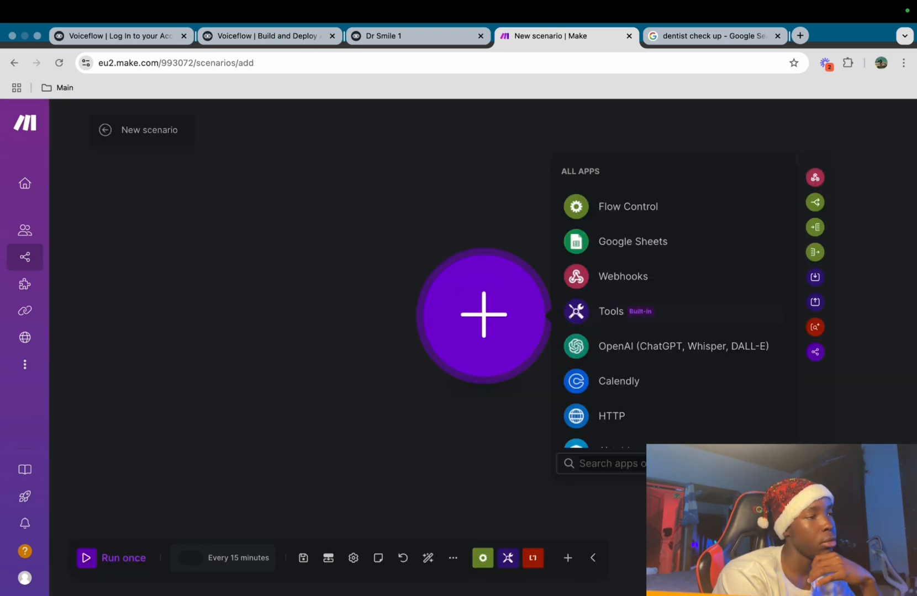
scroll(673, 330, down, 1)
scroll(711, 345, up, 1)
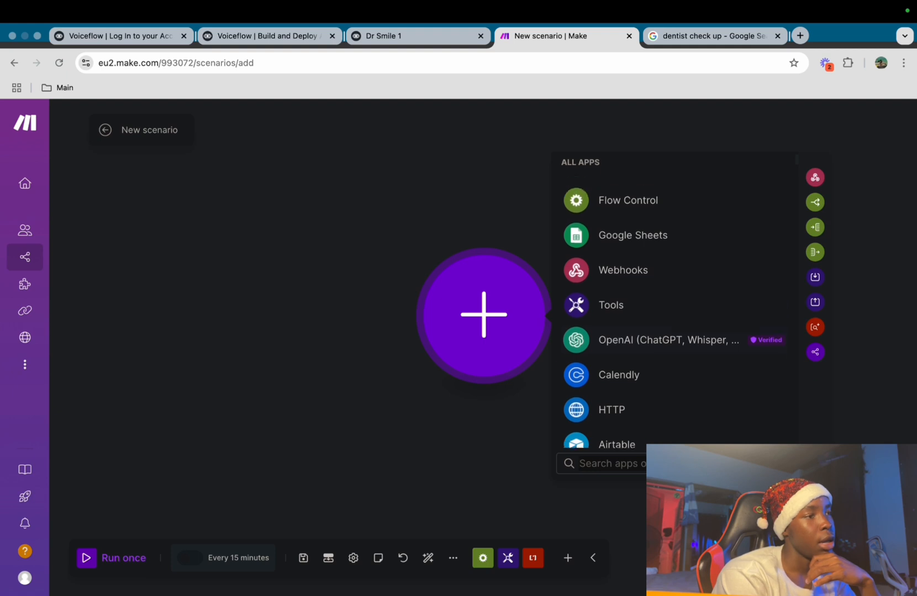
click(623, 271)
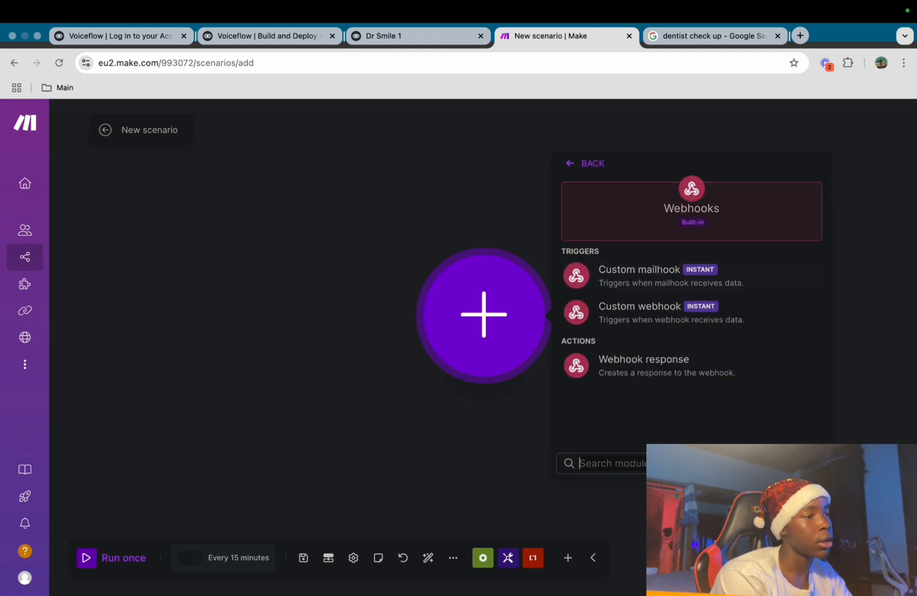
click(484, 315)
click(484, 315)
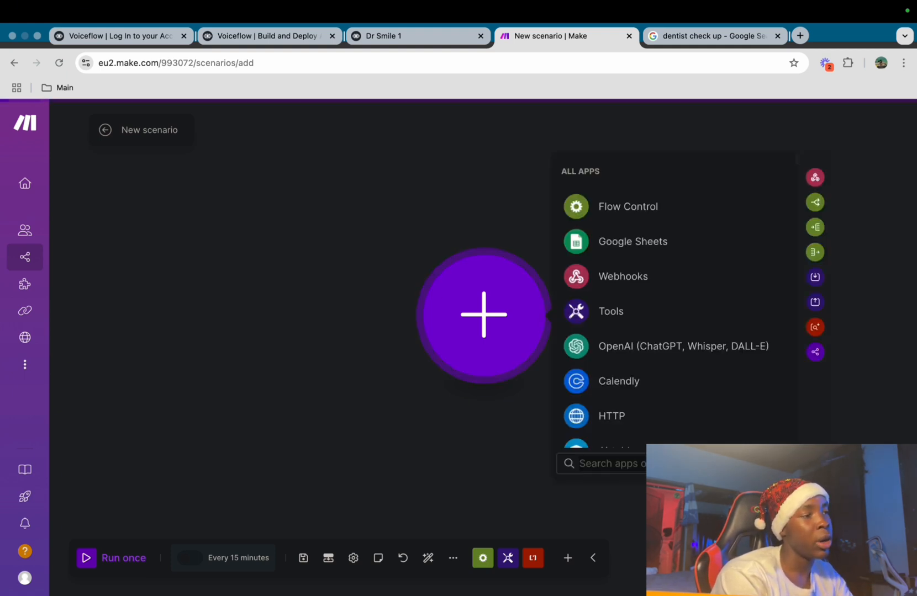
click(623, 276)
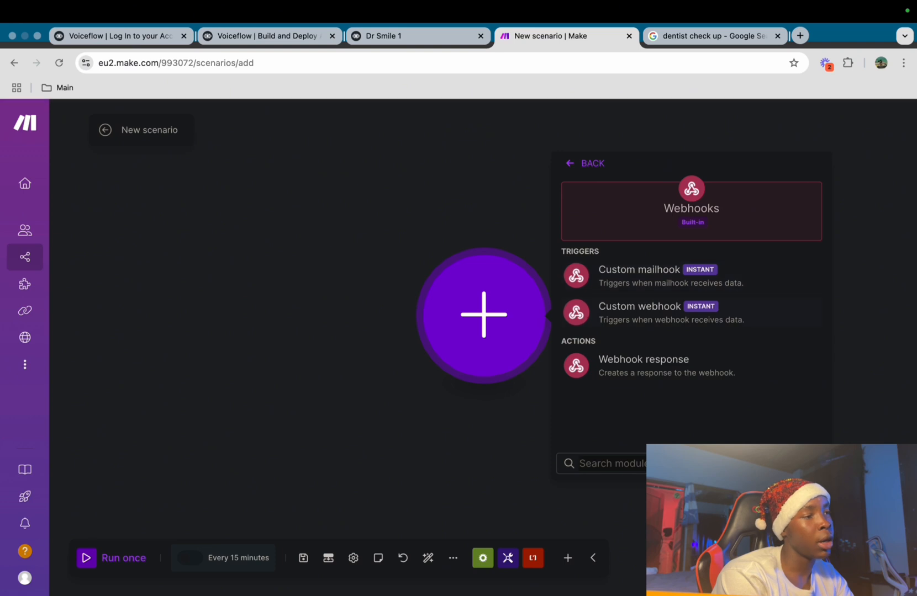
click(639, 311)
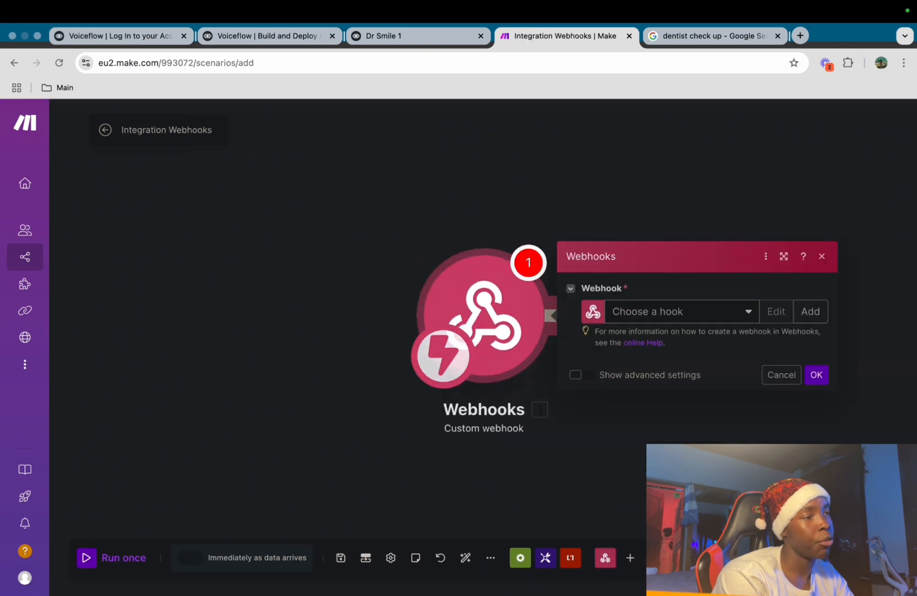
Create a new webhook named Booking and copy its address to the clipboard
click(718, 312)
click(810, 312)
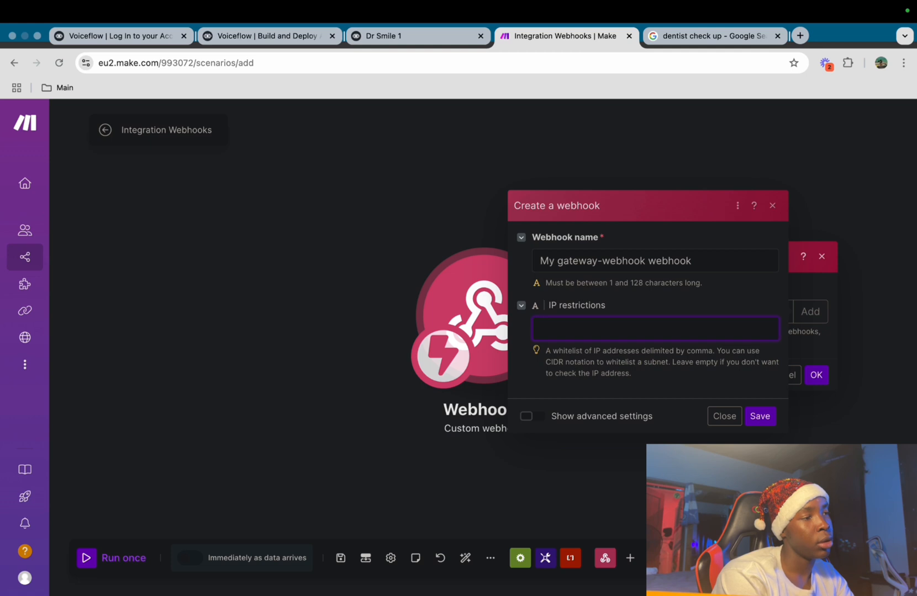
click(693, 260)
key(super+a)
key(BackSpace)
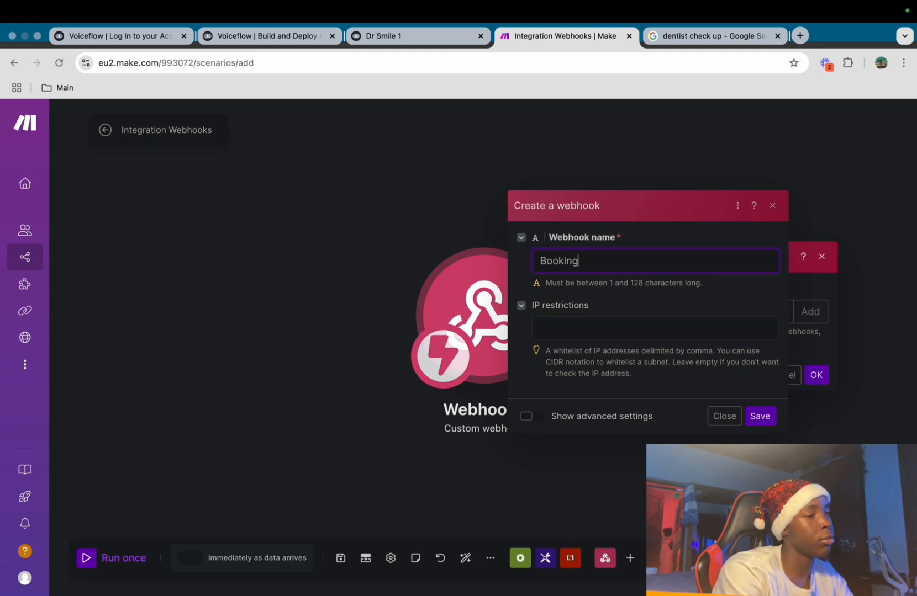
key(Return)
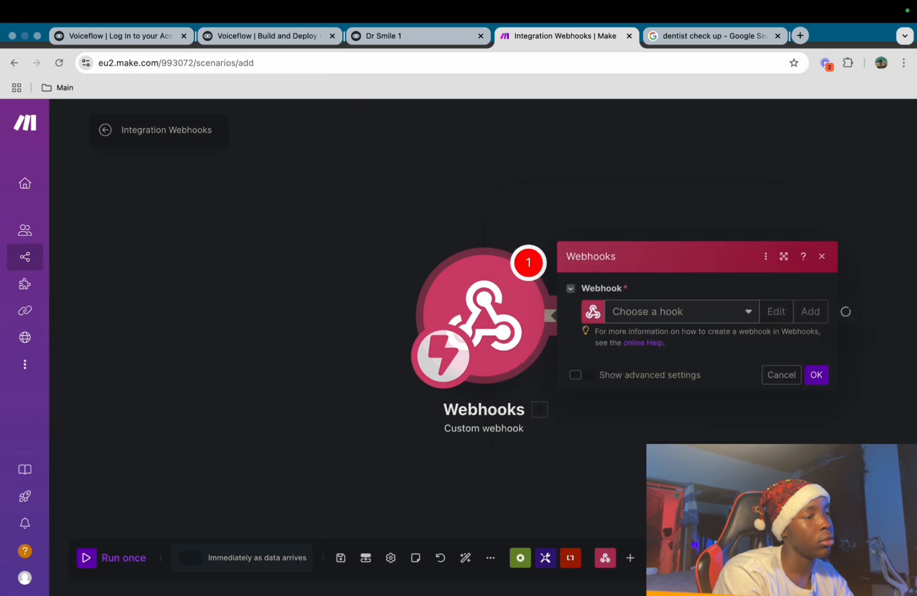
click(778, 358)
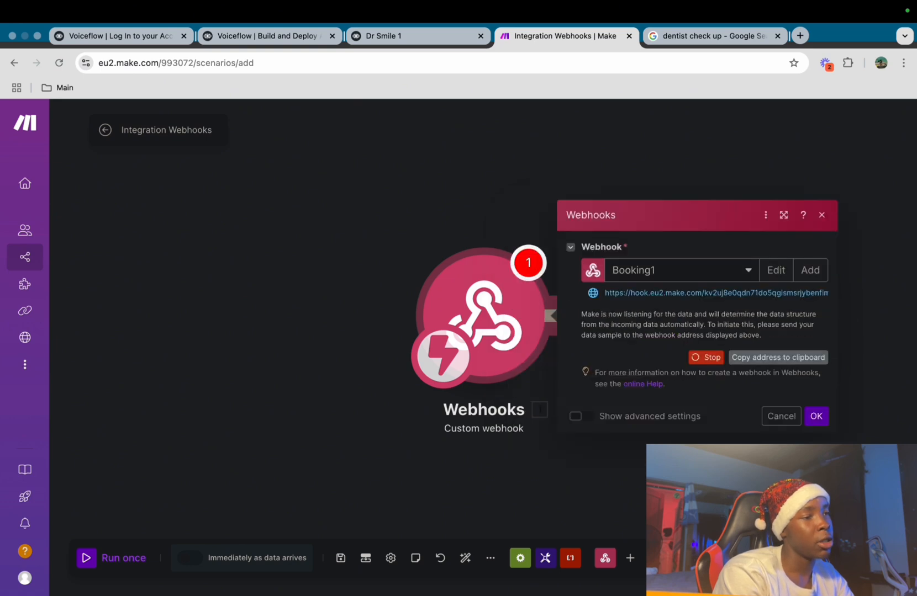
click(778, 358)
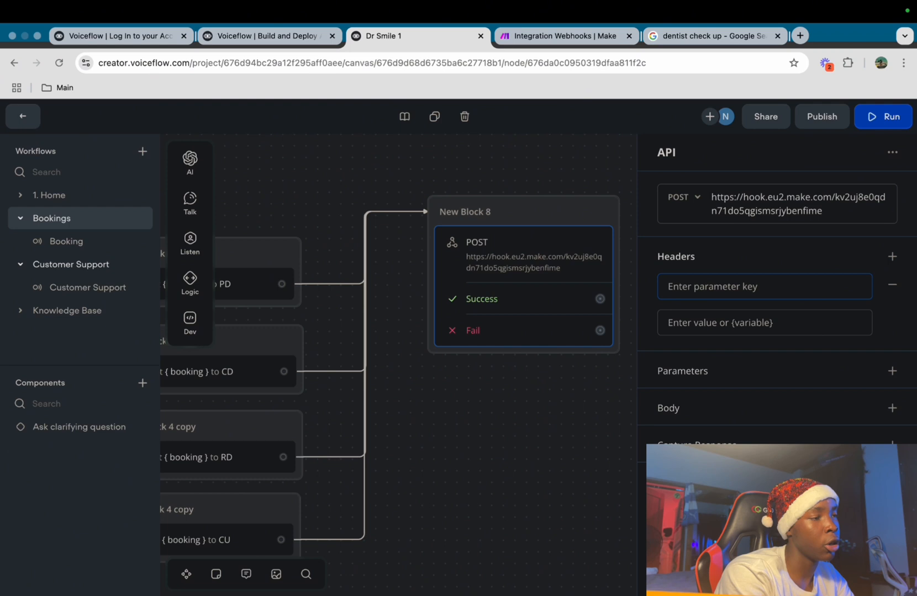
Add a Content-Type: application/json header to the API request
text(C)
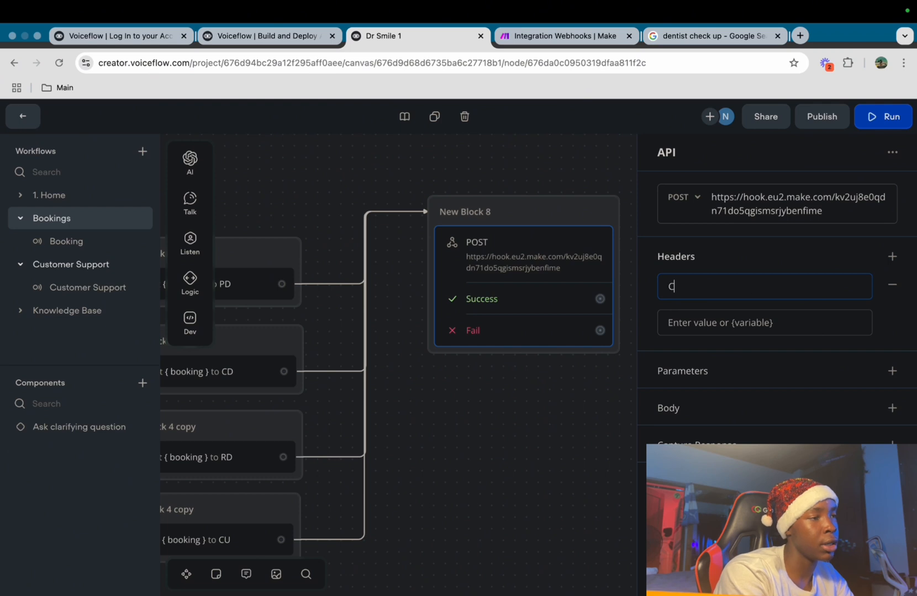
text(ontent-)
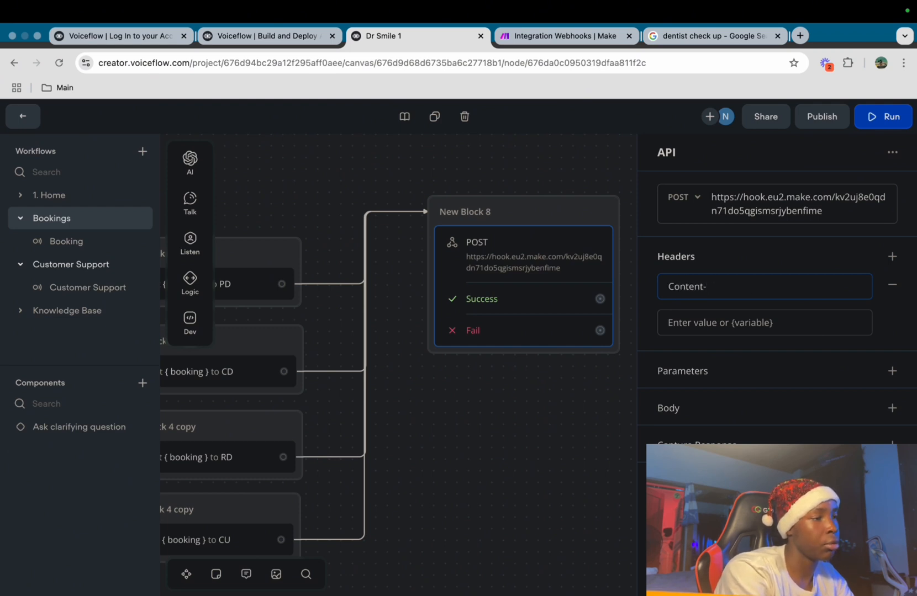
text(Type)
key(Tab)
text(applicatio)
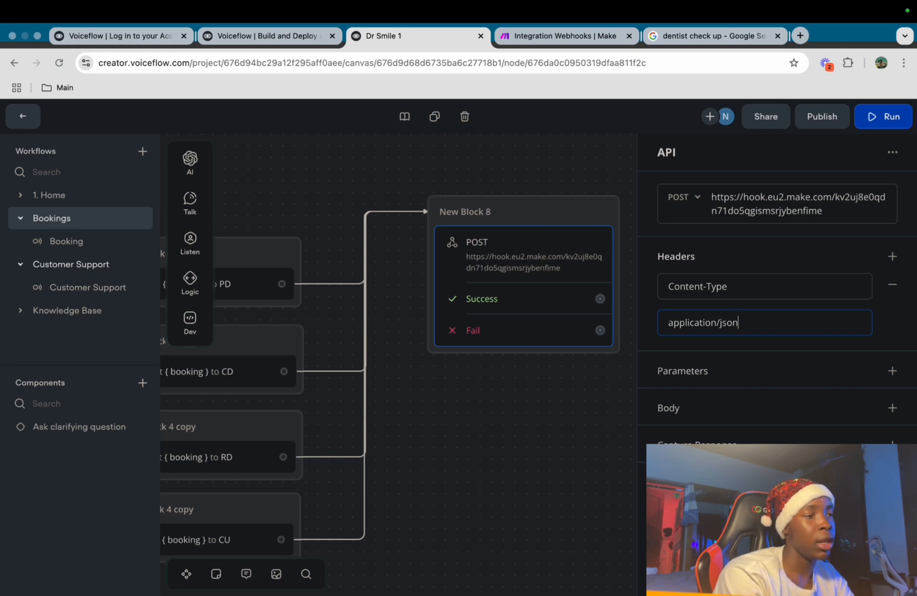
Give the API request a raw body
click(892, 408)
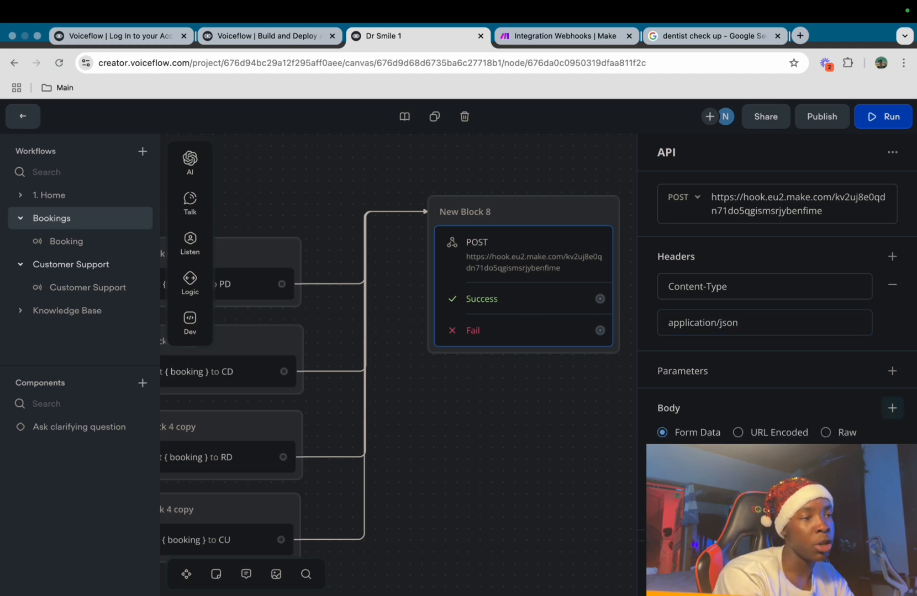
click(826, 411)
scroll(825, 411, down, 1)
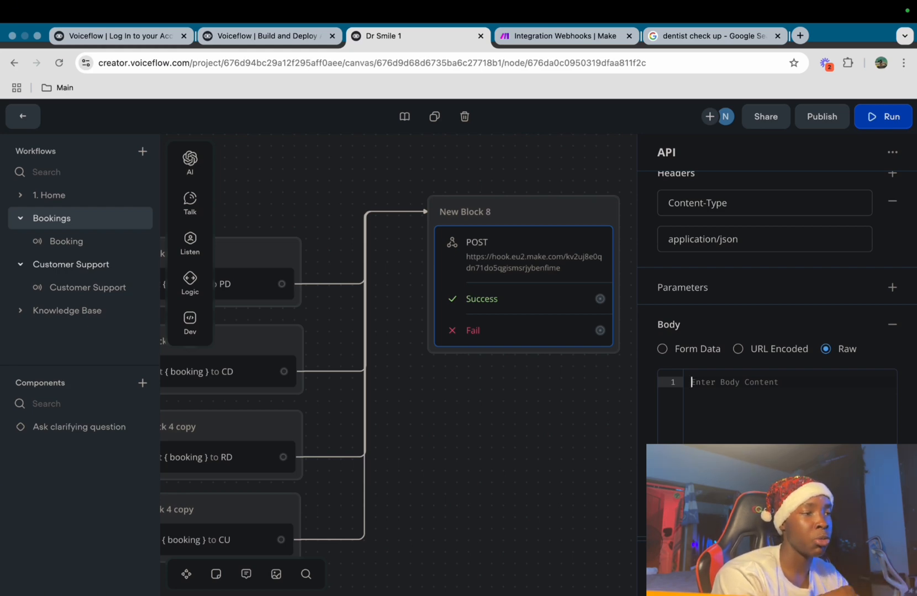
key(ctrl+Tab)
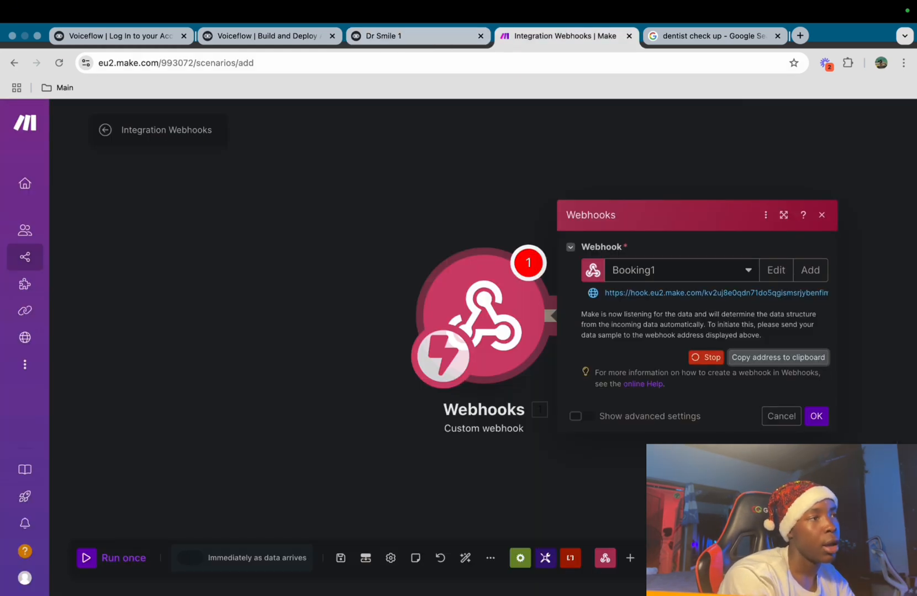
Send a test request with sample name, email and booking values and confirm the Booking1 webhook in Make
key(ctrl+shift+Tab)
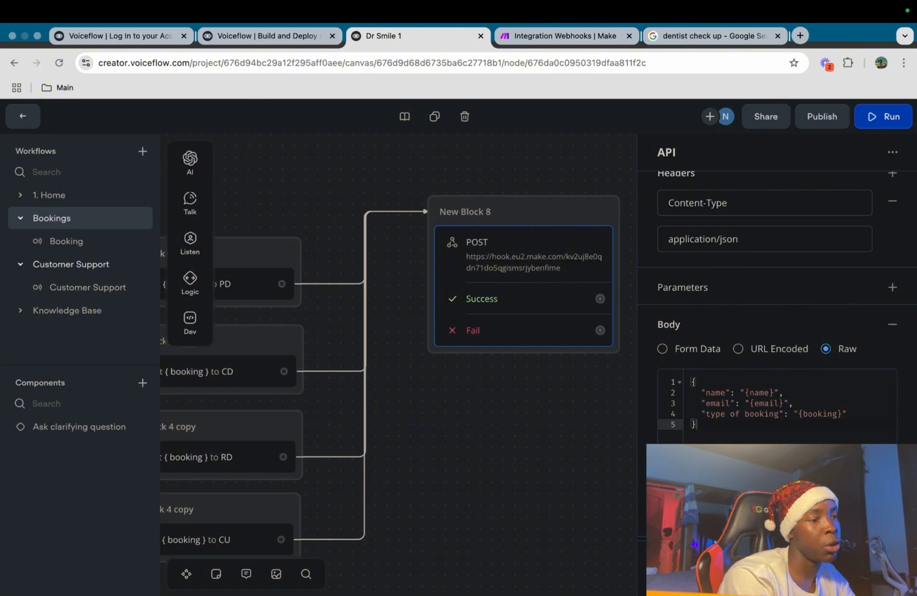
click(859, 566)
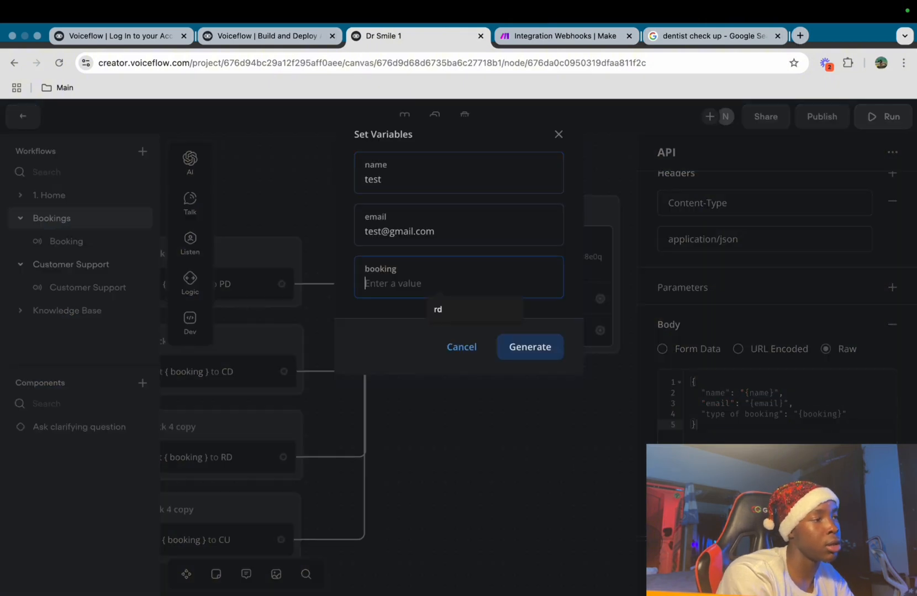
text(re)
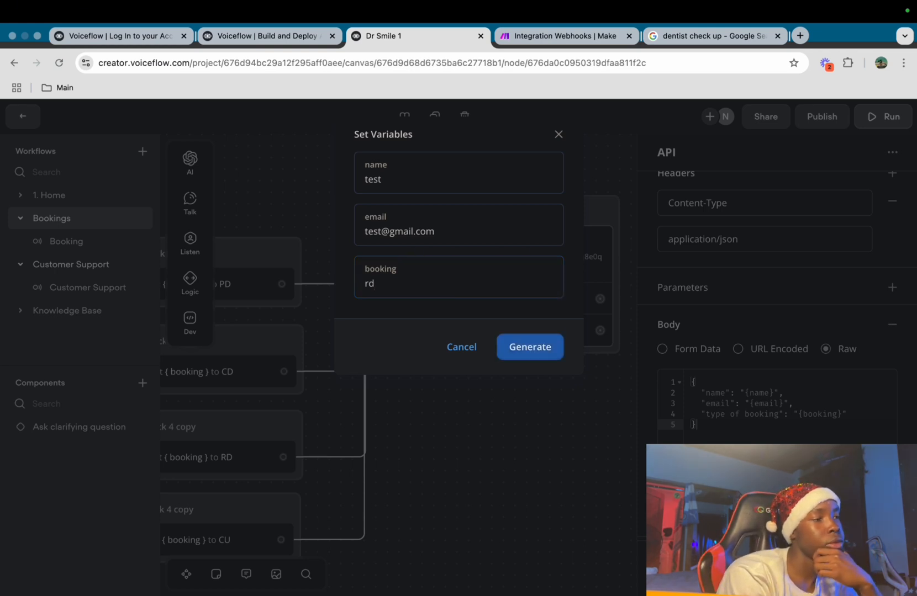
click(530, 346)
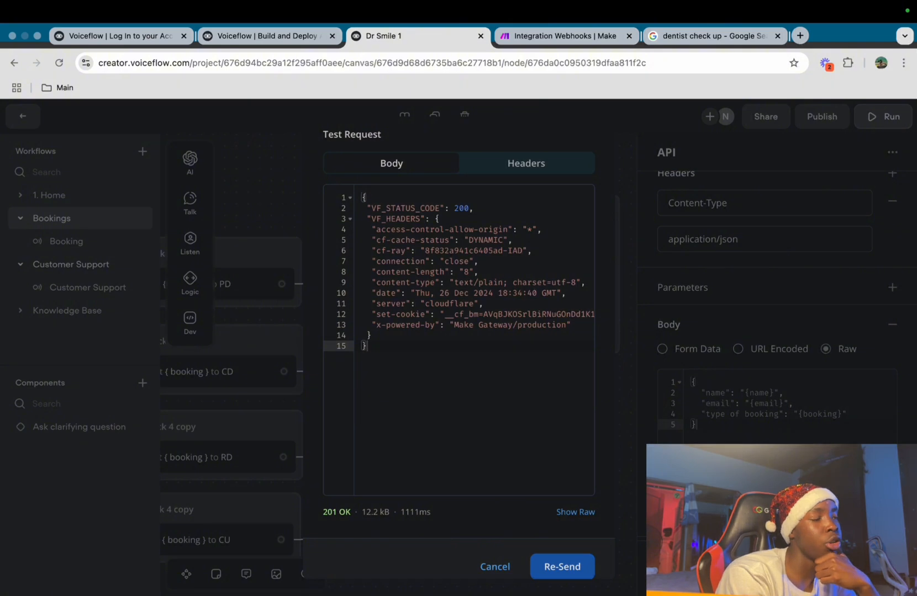
key(ctrl+Tab)
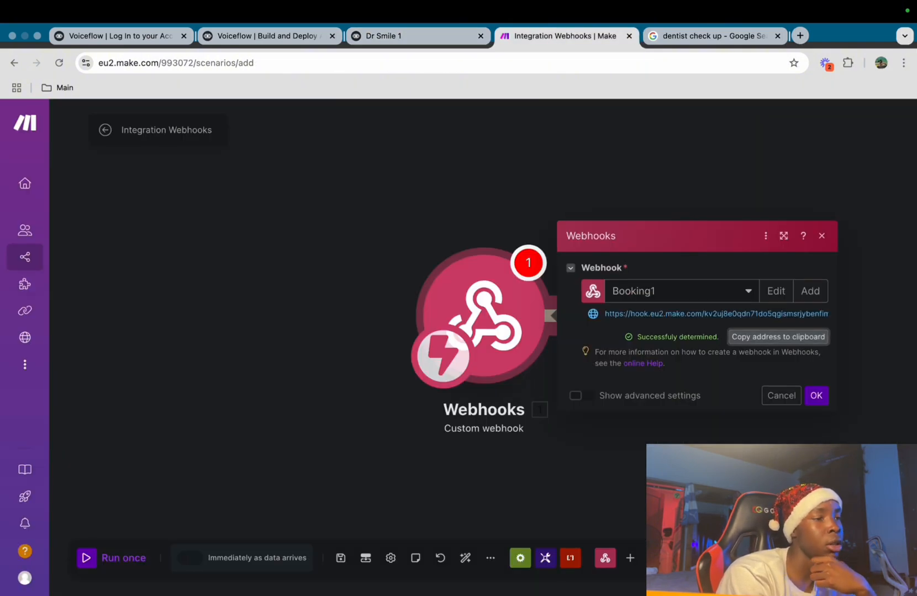
click(816, 396)
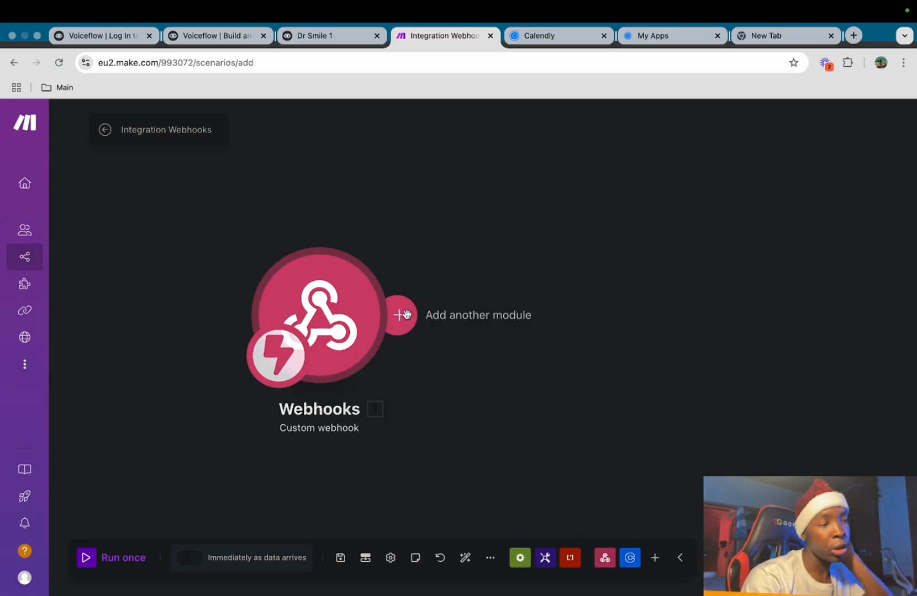
Add a Calendly Create a Scheduling Link module using the second connection, Maximum Event Count 1
click(406, 314)
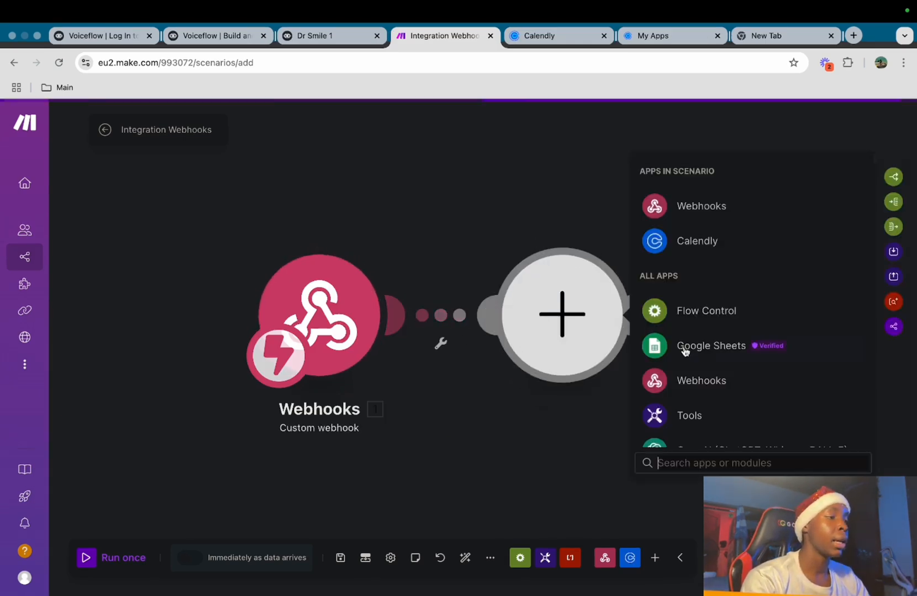
click(705, 239)
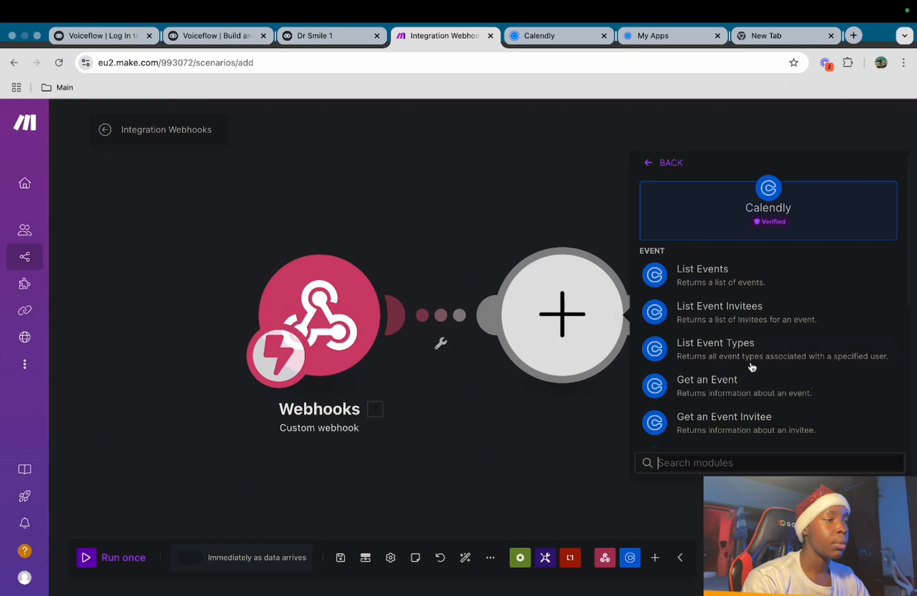
scroll(705, 378, down, 5)
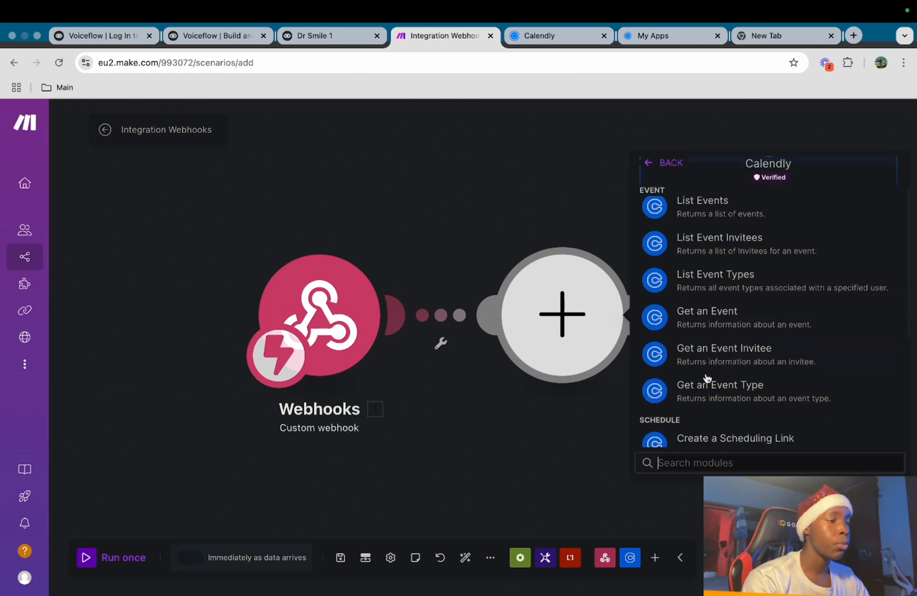
click(714, 341)
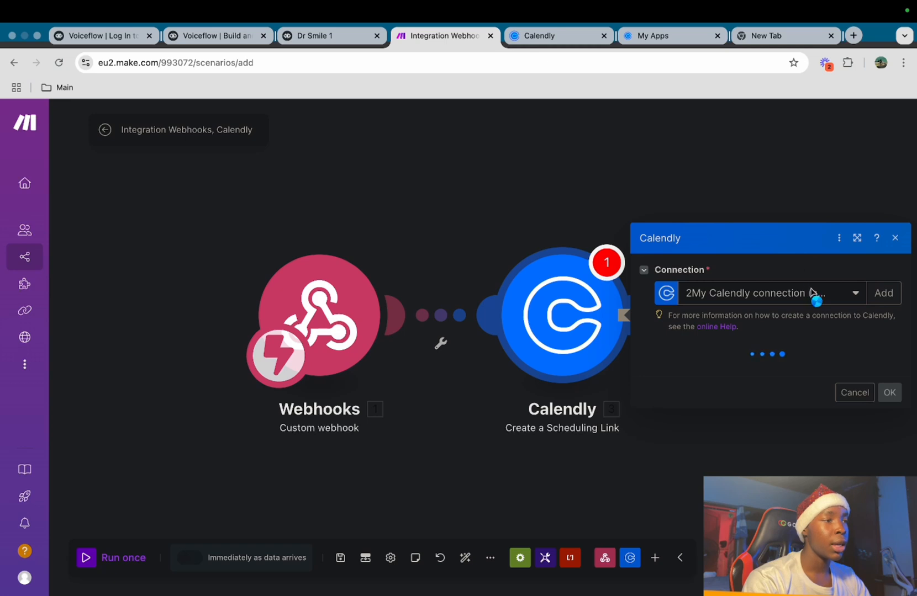
click(816, 248)
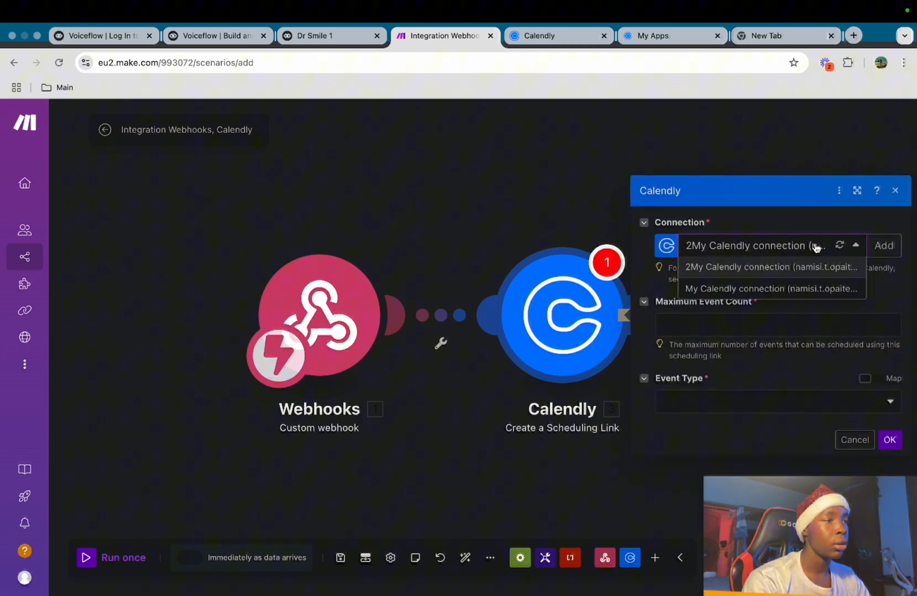
click(805, 292)
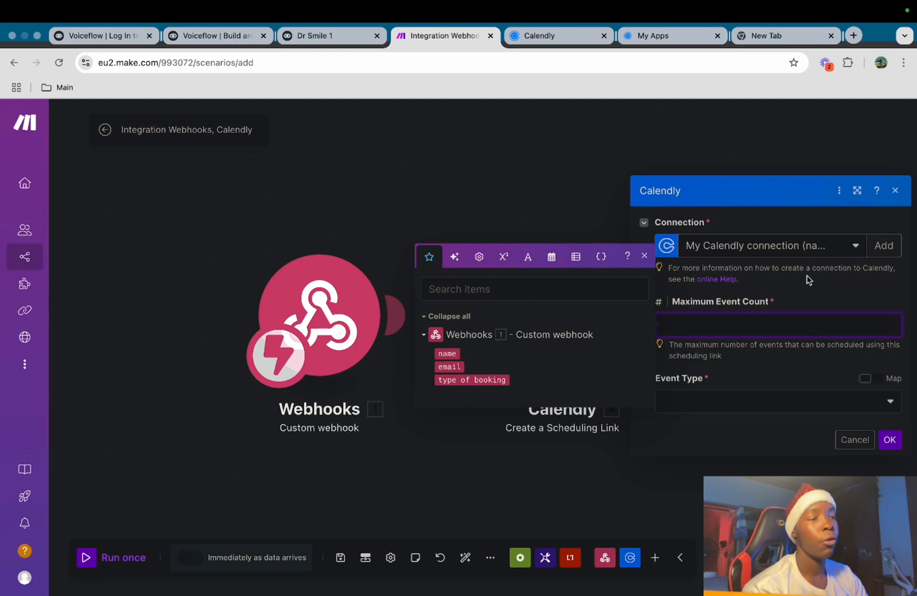
text(1)
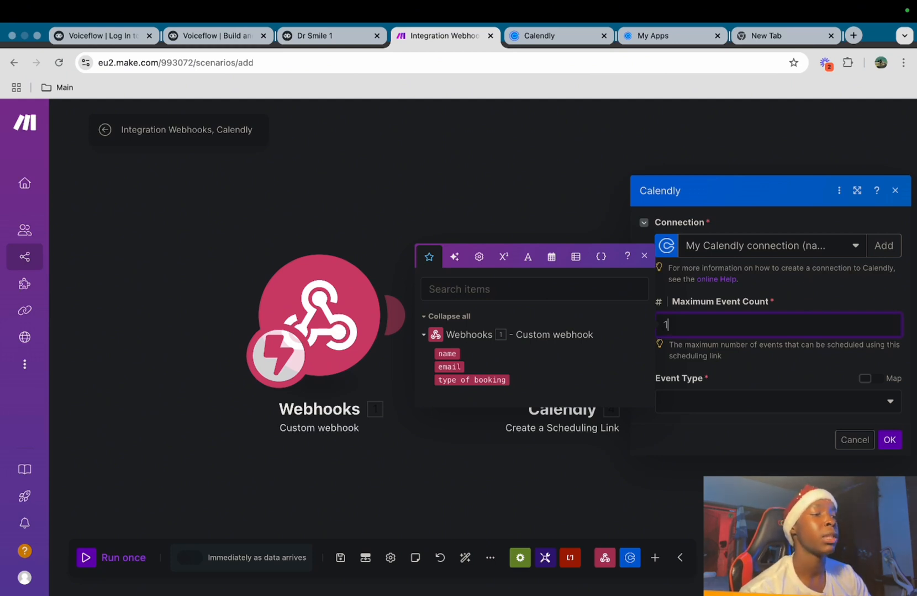
click(783, 374)
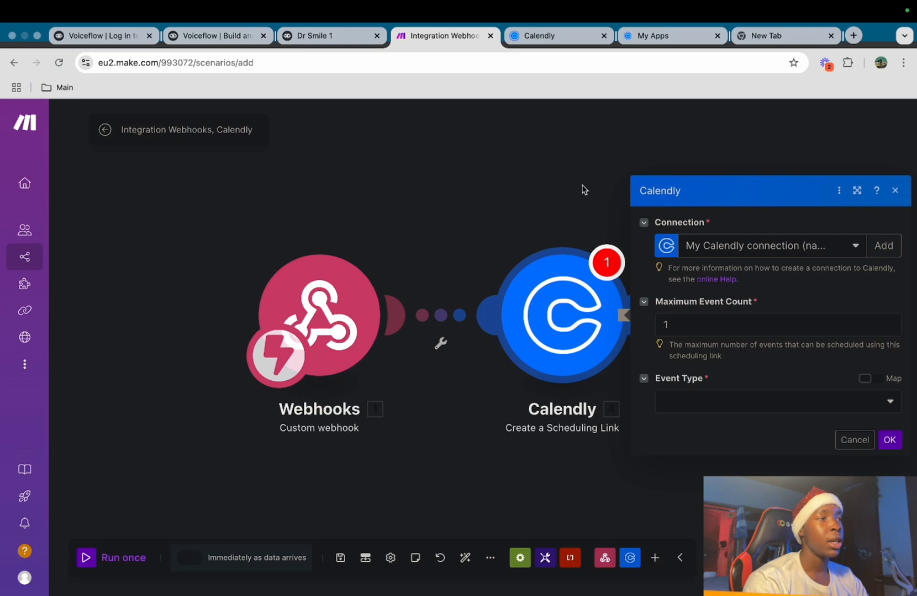
click(547, 35)
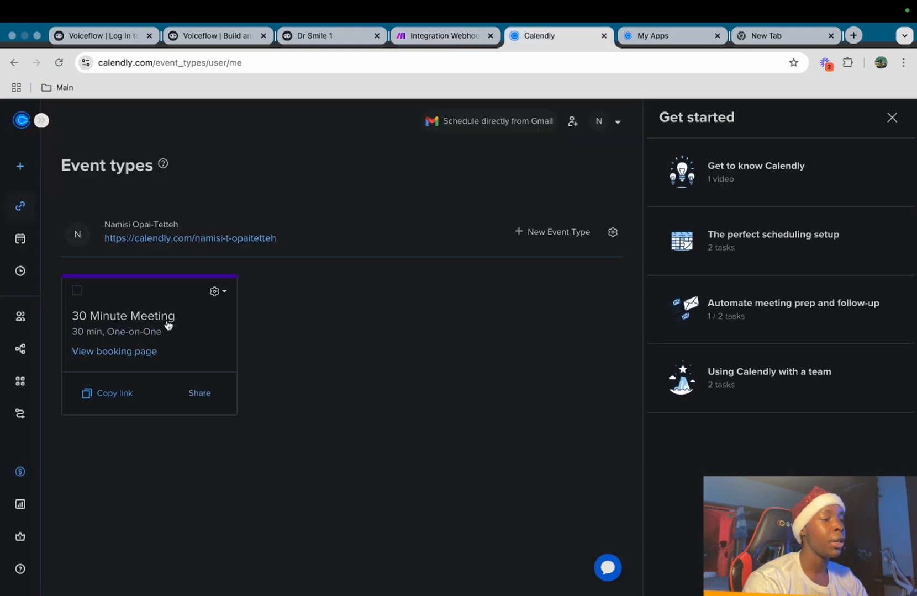
Create a new one-on-one Calendly event type with a 60-minute duration
click(549, 233)
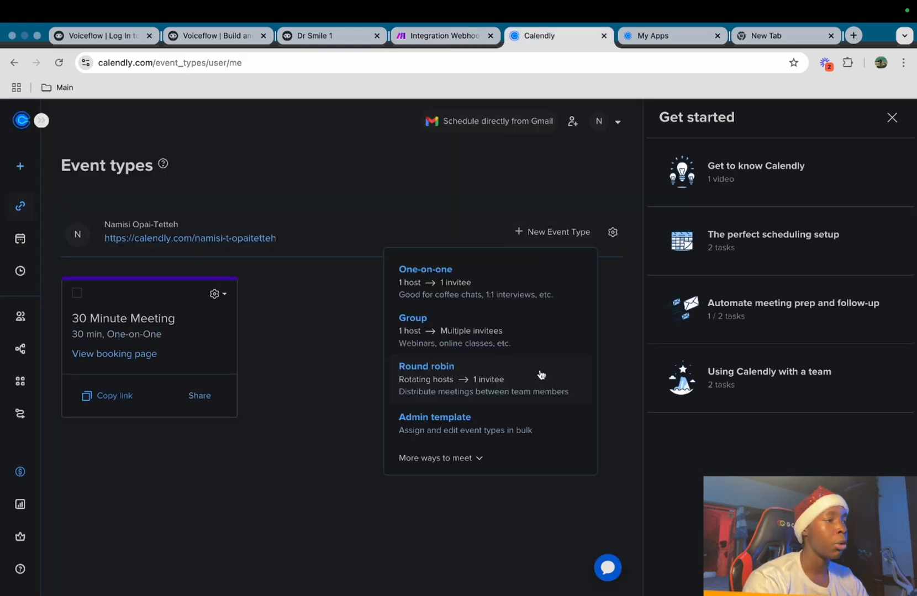
click(520, 289)
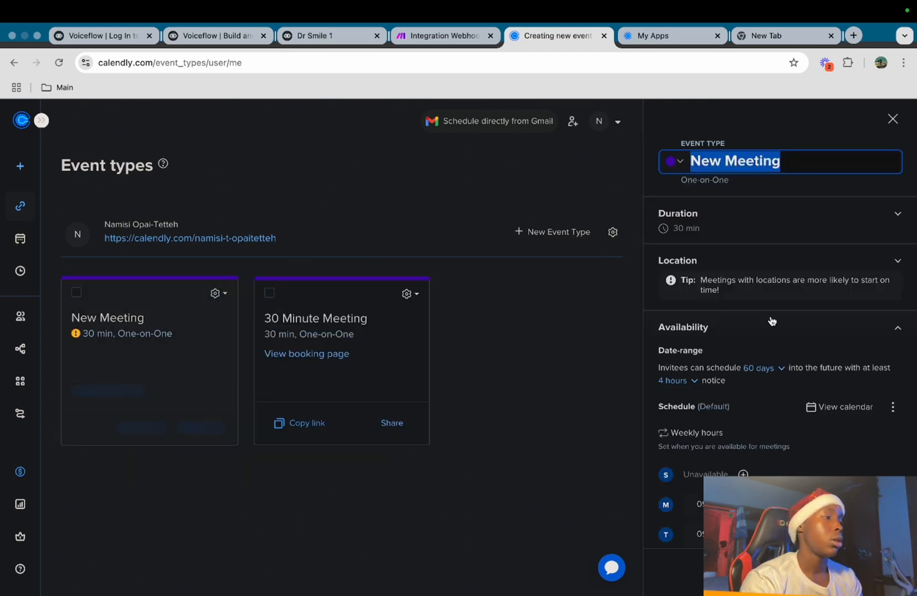
click(778, 214)
click(779, 257)
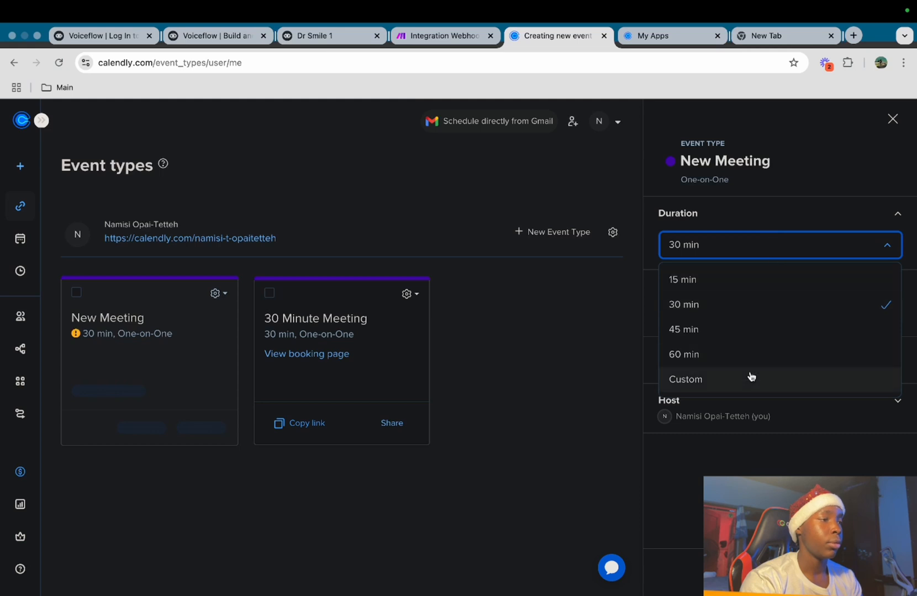
click(750, 353)
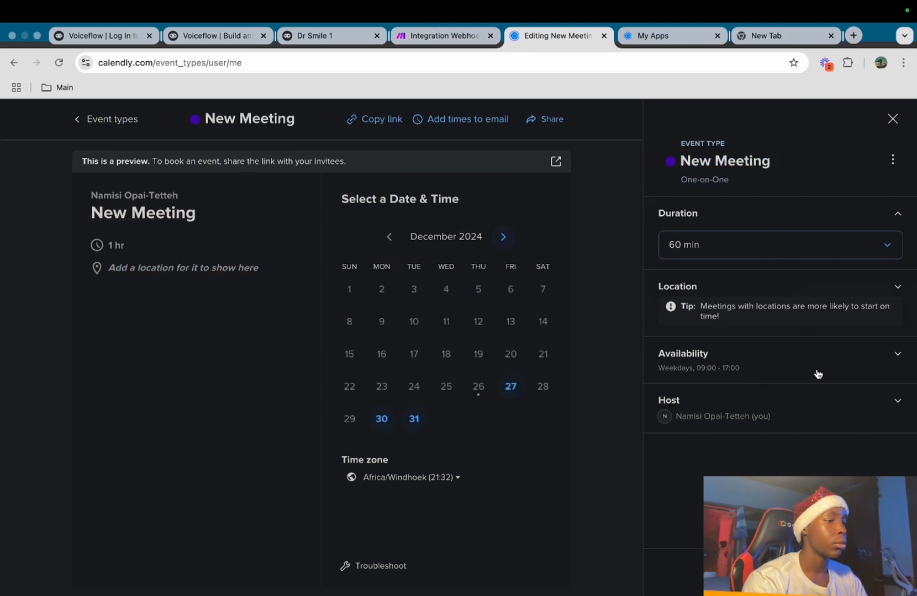
Rename the event type from New Meeting to 'Test 2'
click(753, 156)
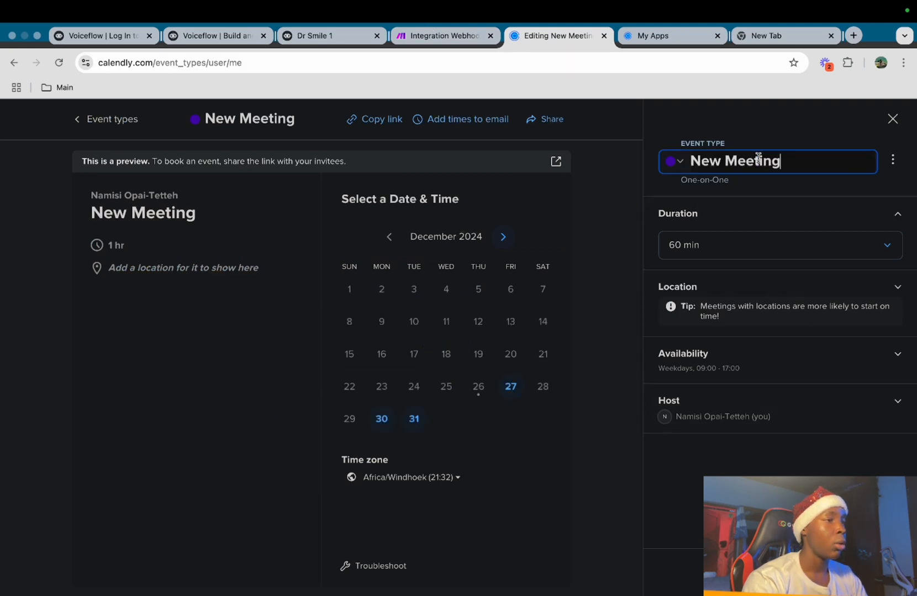
key(BackSpace)
key(BackSpace)
key(BackSpace)
key(BackSpace)
key(BackSpace)
key(BackSpace)
key(BackSpace)
key(BackSpace)
key(BackSpace)
key(BackSpace)
key(BackSpace)
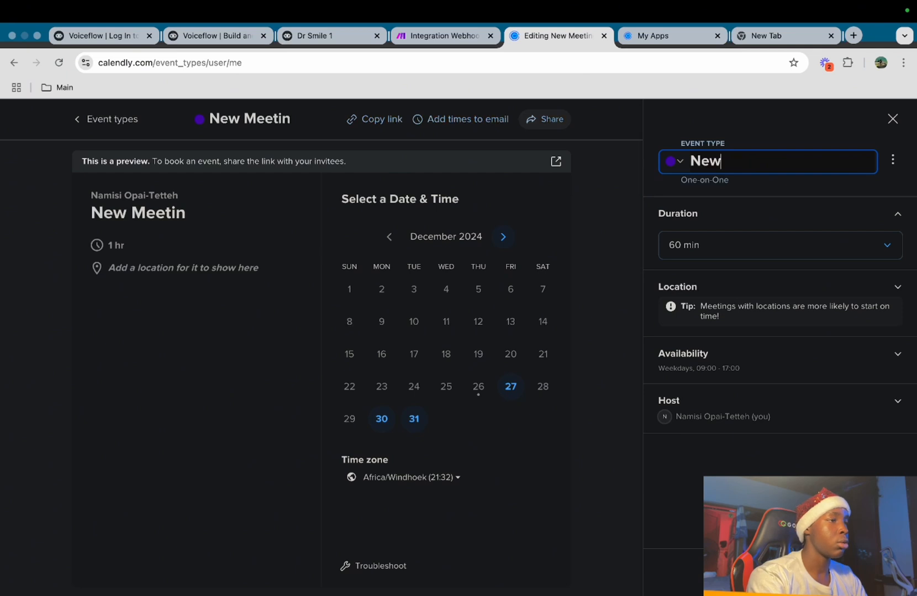
text(Test 2)
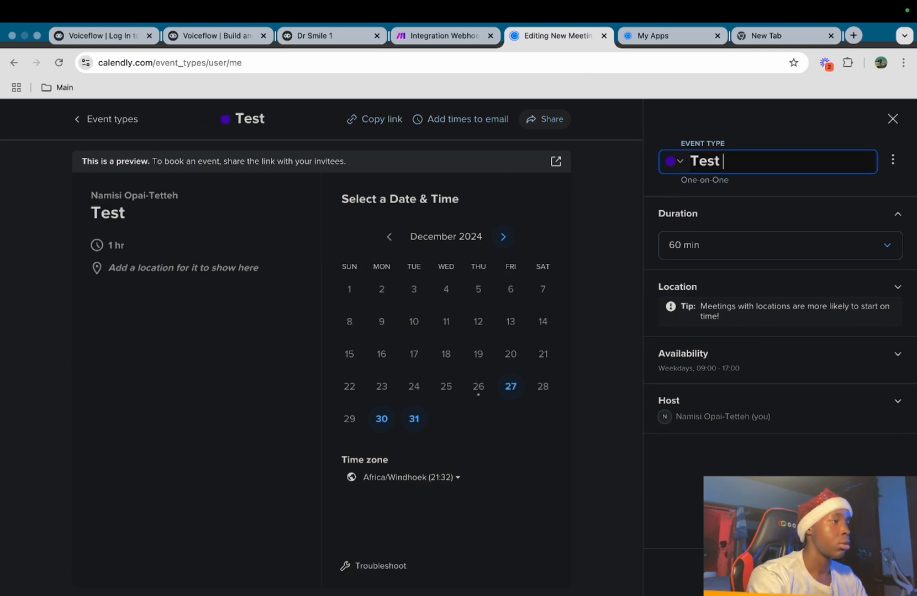
key(Return)
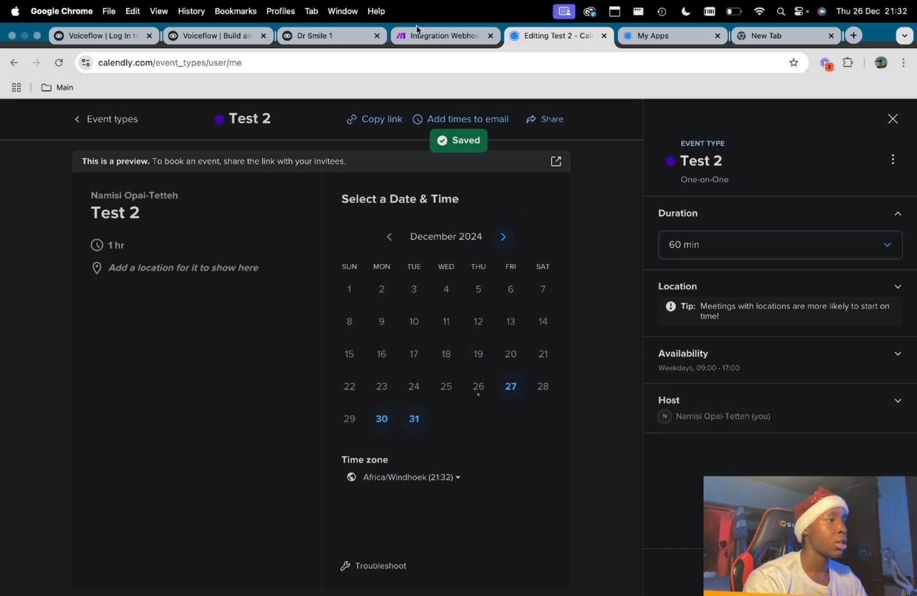
click(440, 36)
Choose Test 2 as the Calendly scheduling-link module's Event Type and confirm the settings
right_click(711, 402)
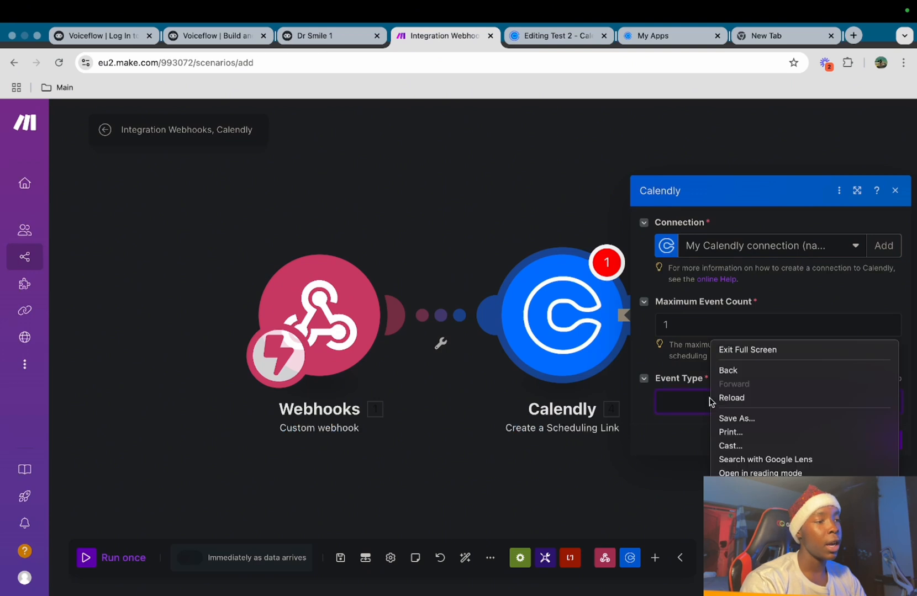
click(688, 403)
click(689, 402)
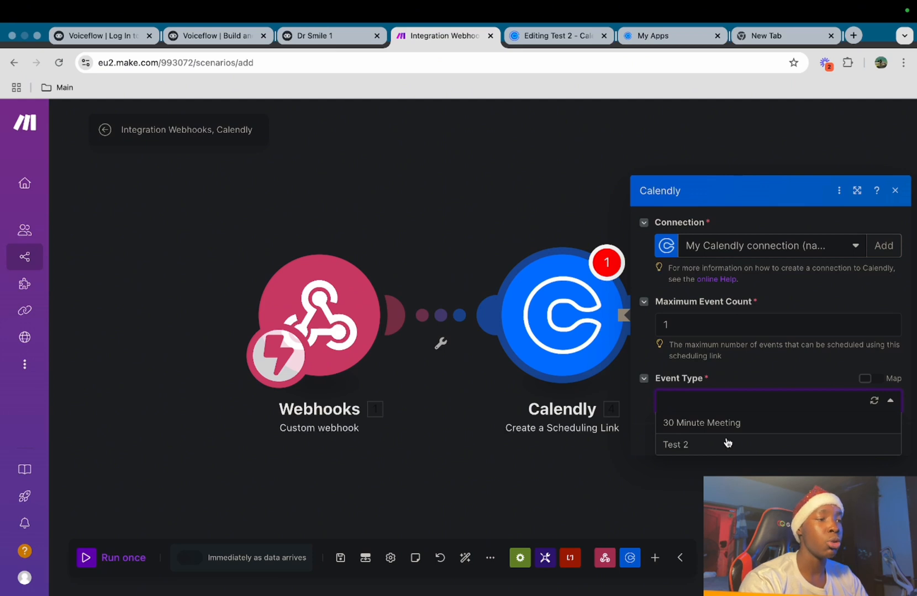
click(728, 444)
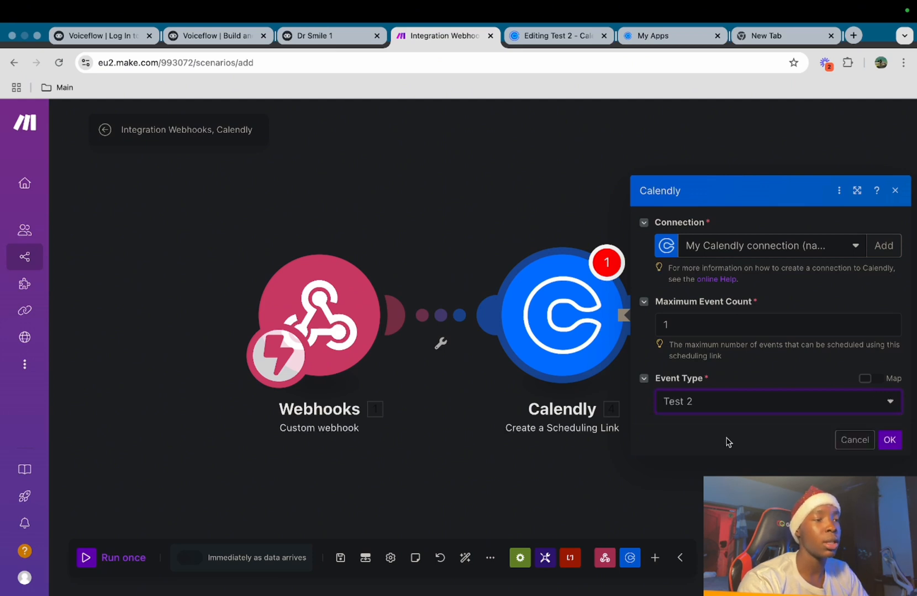
click(887, 442)
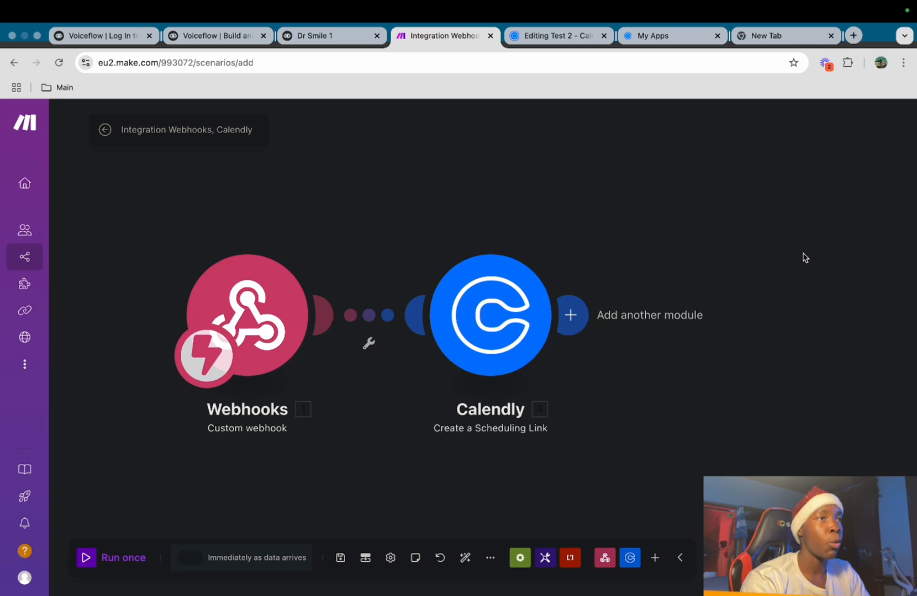
Append a Webhook response module with a pasted JSON body returning the Calendly booking link
click(583, 323)
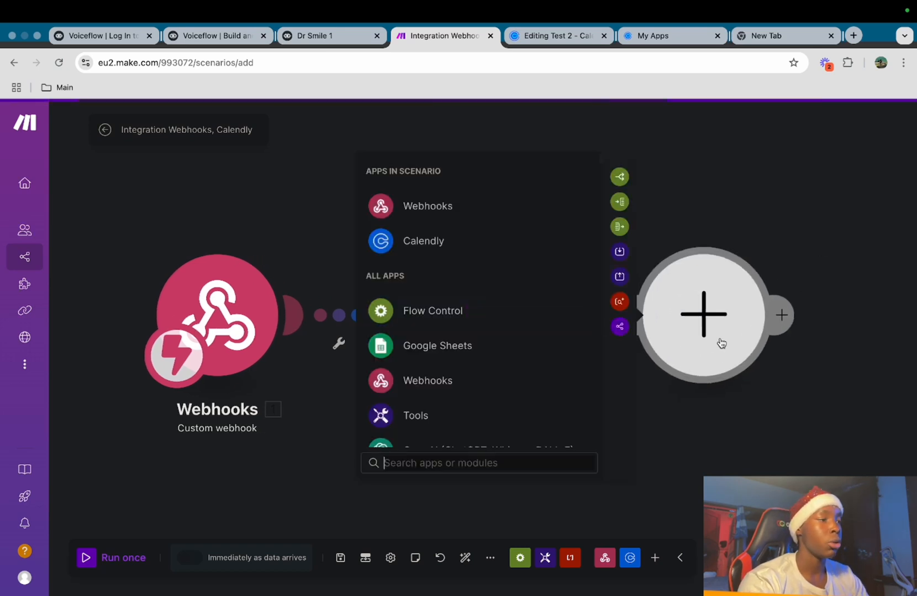
text(we)
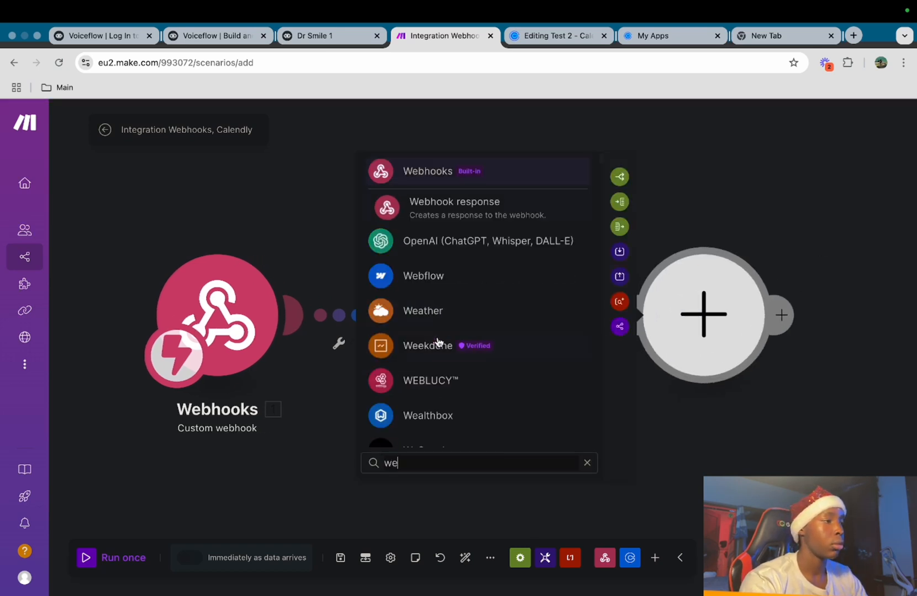
click(471, 203)
click(487, 358)
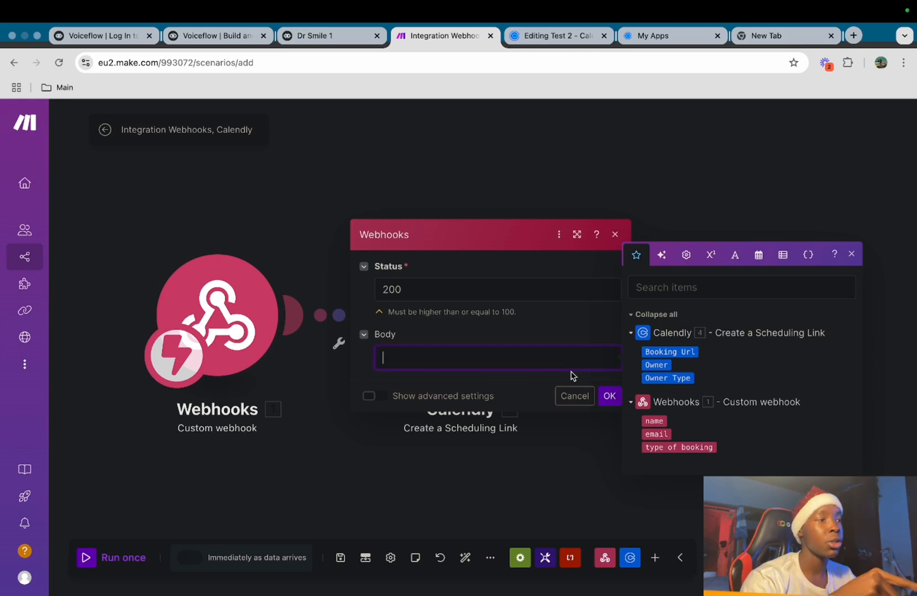
text({ "link": "4. Booking Url" })
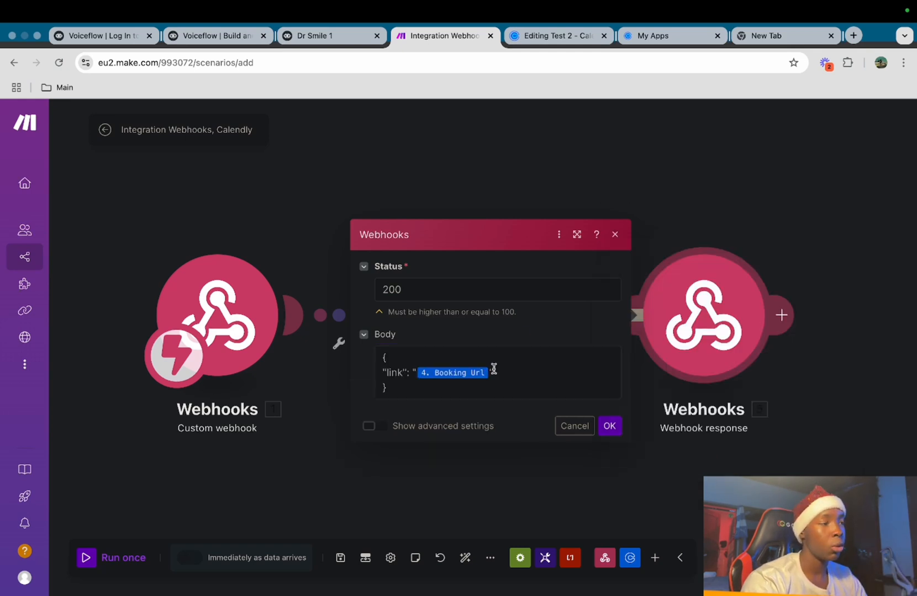
click(609, 426)
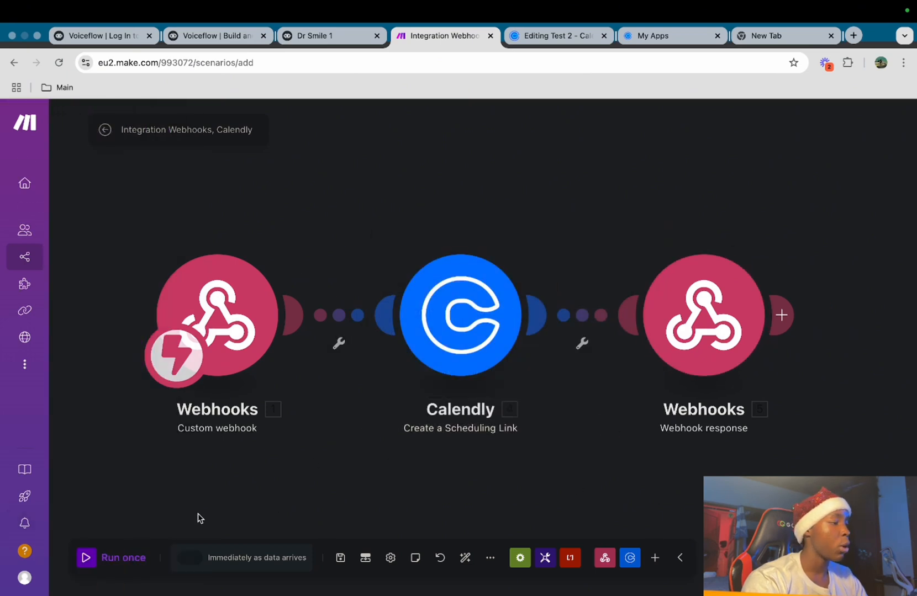
Run the Make scenario once and stop it, then dismiss Voiceflow's test request results
click(86, 559)
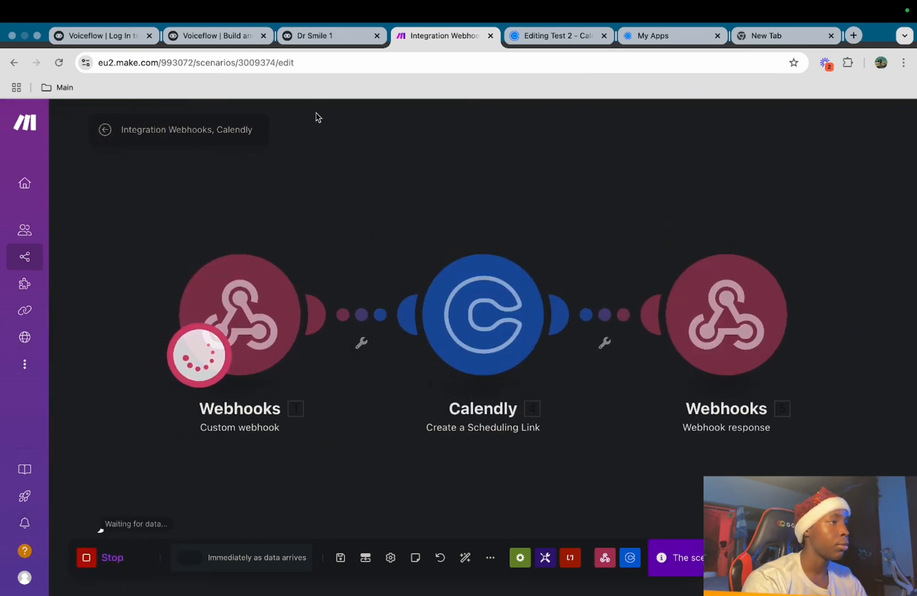
click(87, 559)
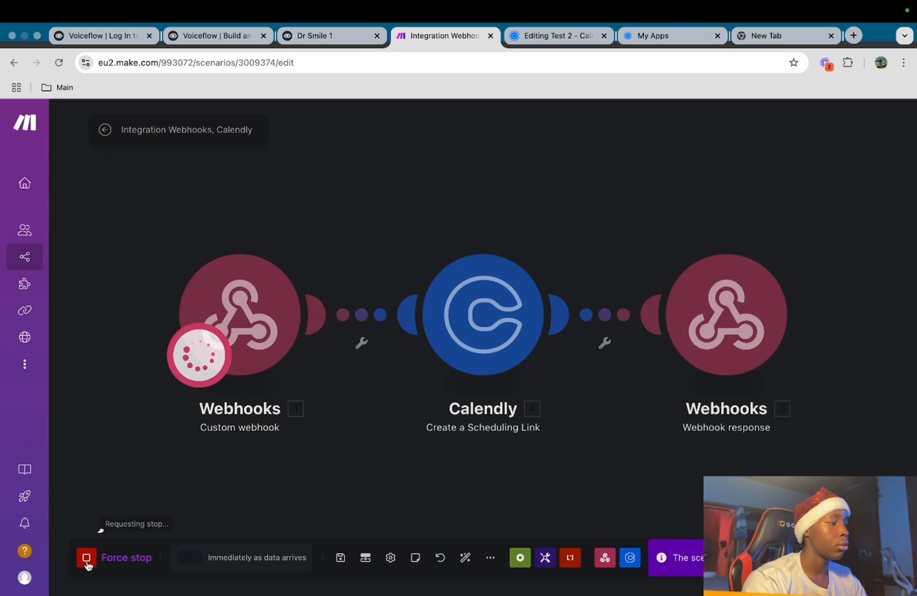
click(344, 34)
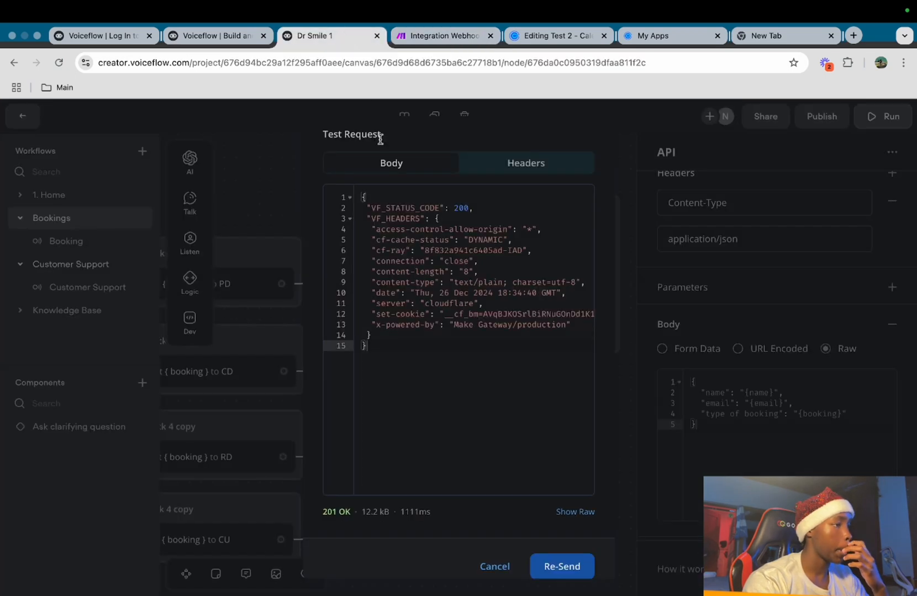
click(759, 434)
scroll(720, 442, down, 1)
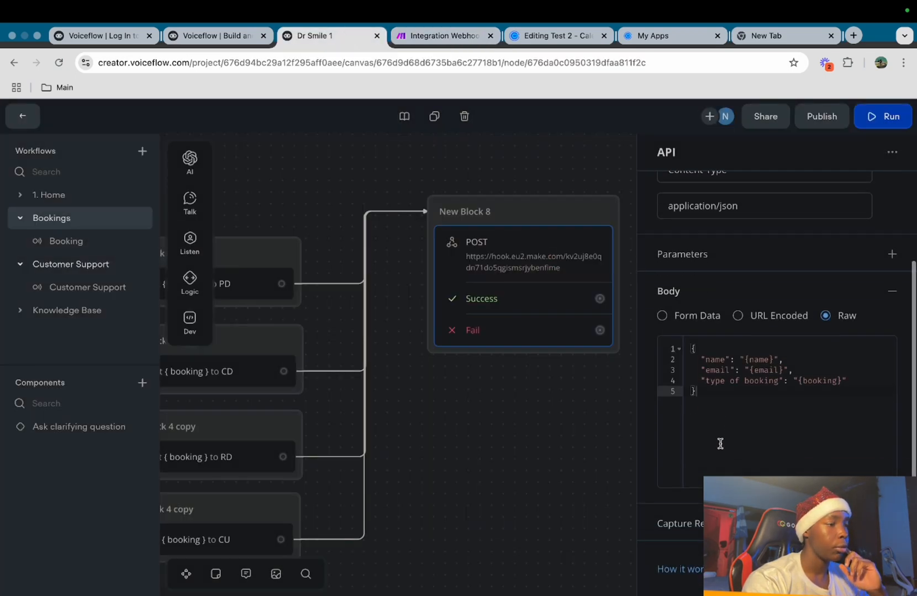
click(432, 36)
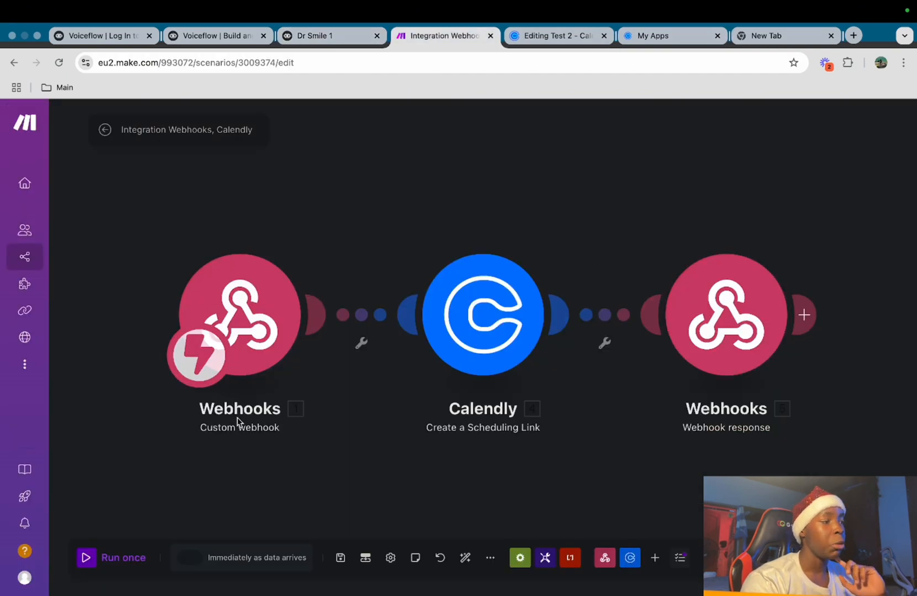
Capture the 'link' key from Make's webhook response into a newly created variable named link
click(329, 36)
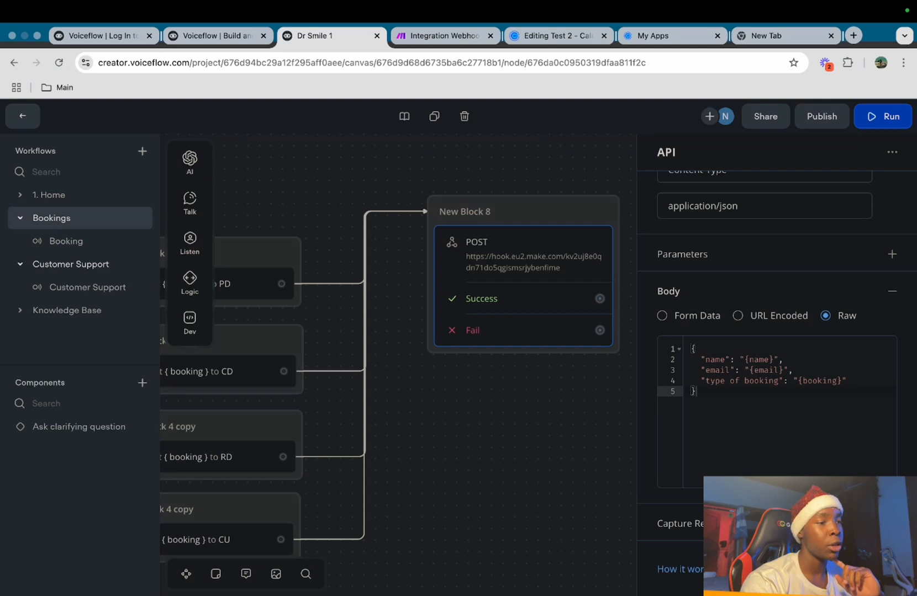
click(892, 524)
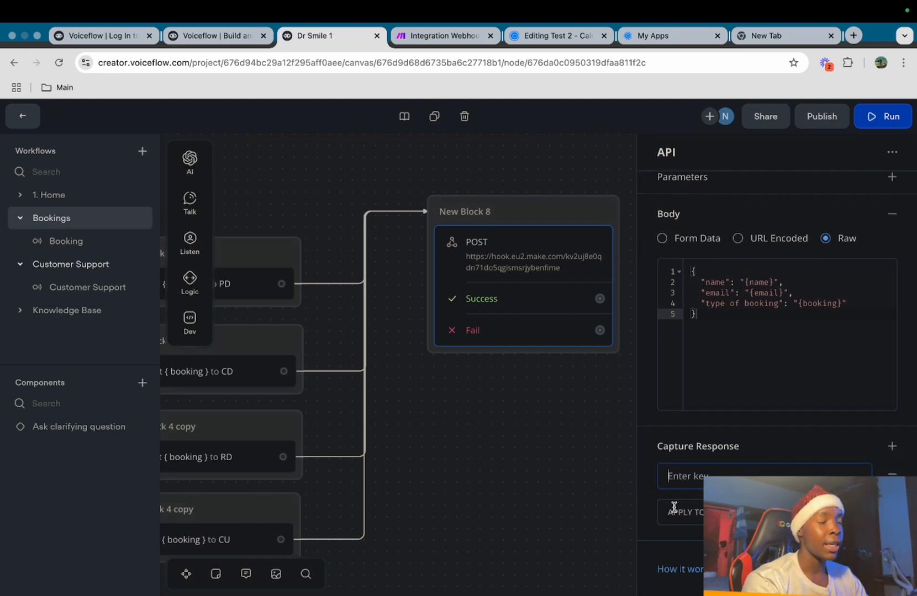
text(link)
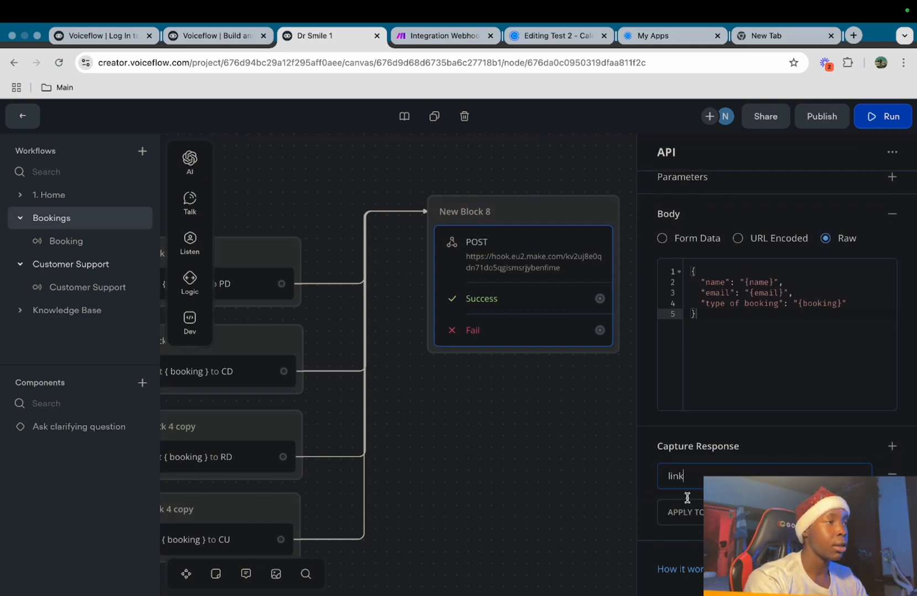
click(436, 35)
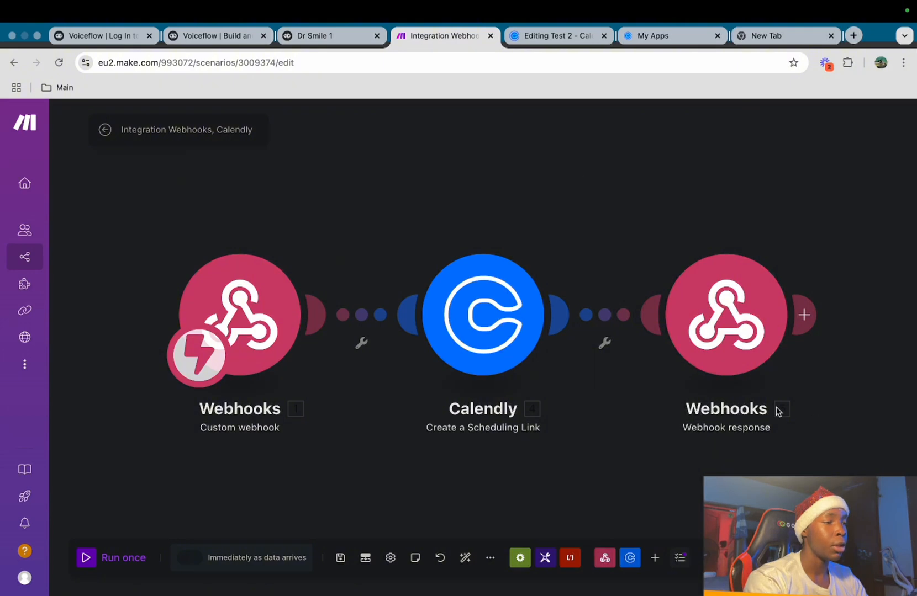
click(692, 315)
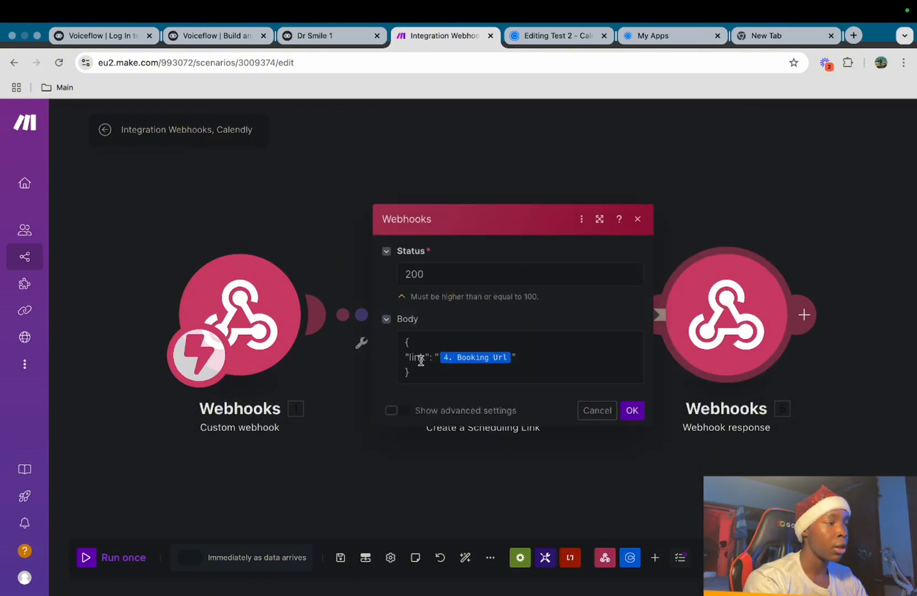
click(311, 34)
click(754, 476)
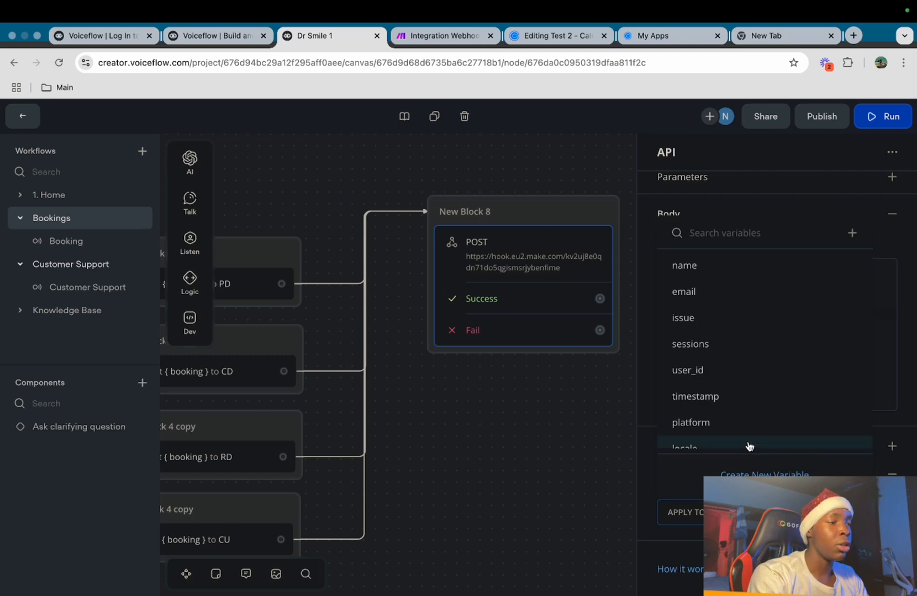
click(756, 475)
text(link)
click(507, 366)
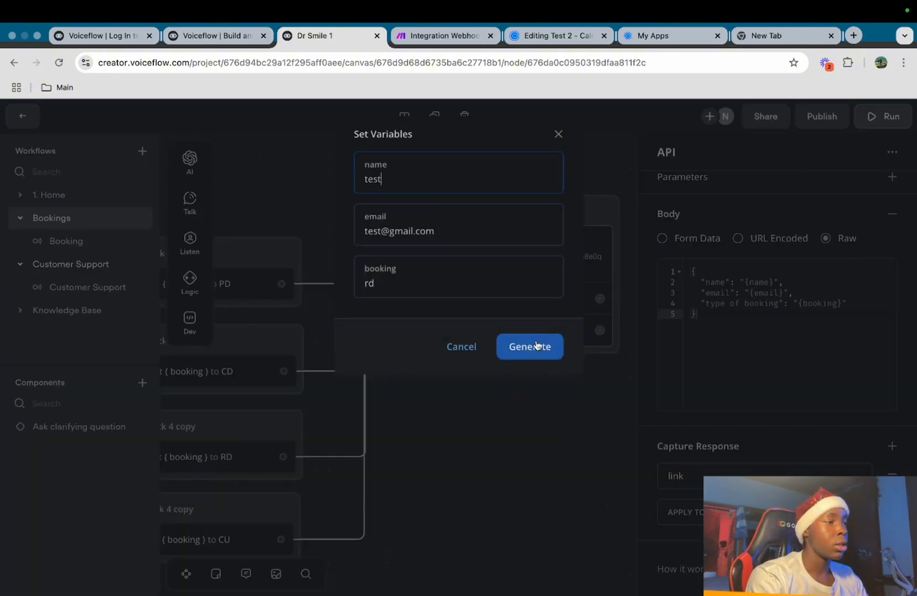
Send the sample test request and run the Make scenario once, waiting for fresh data
click(534, 347)
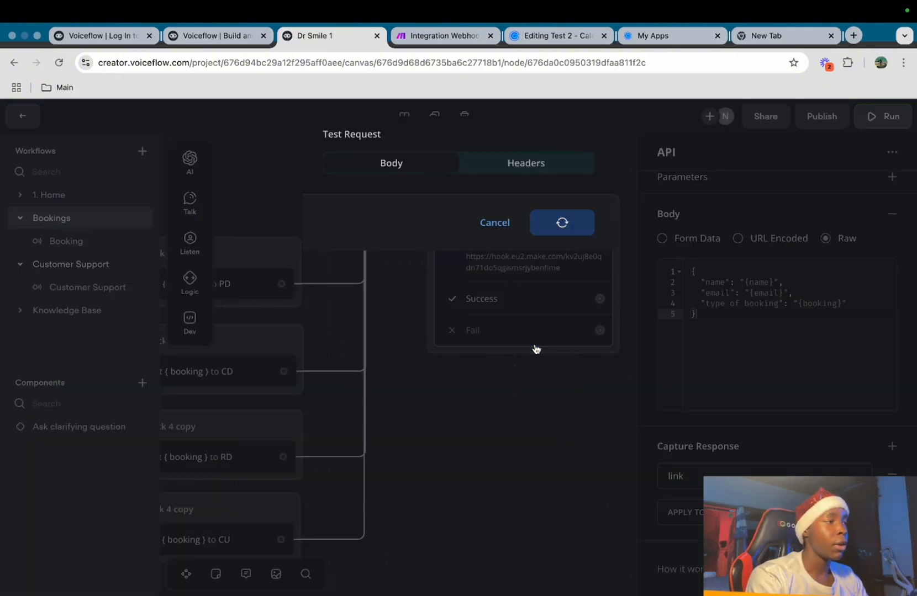
click(436, 36)
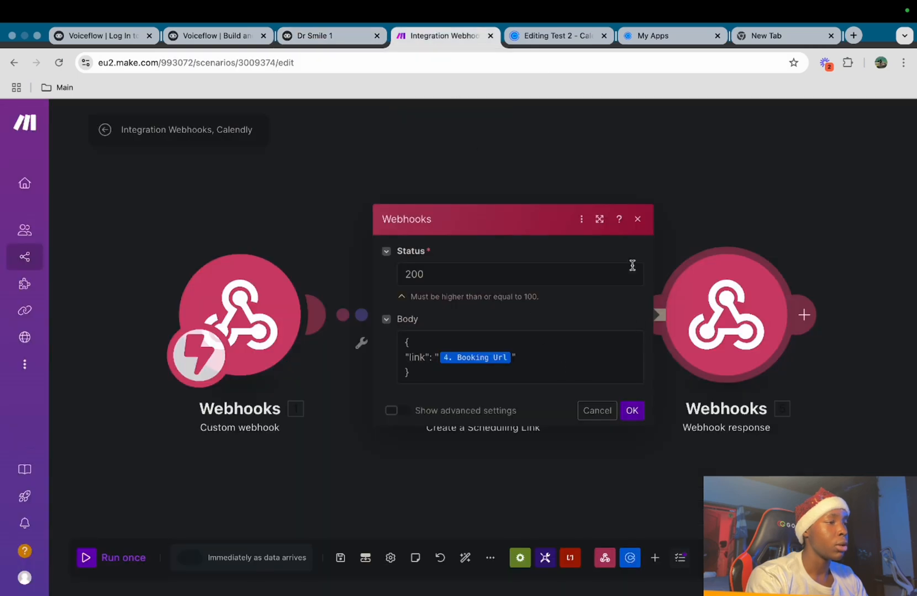
click(641, 218)
click(88, 558)
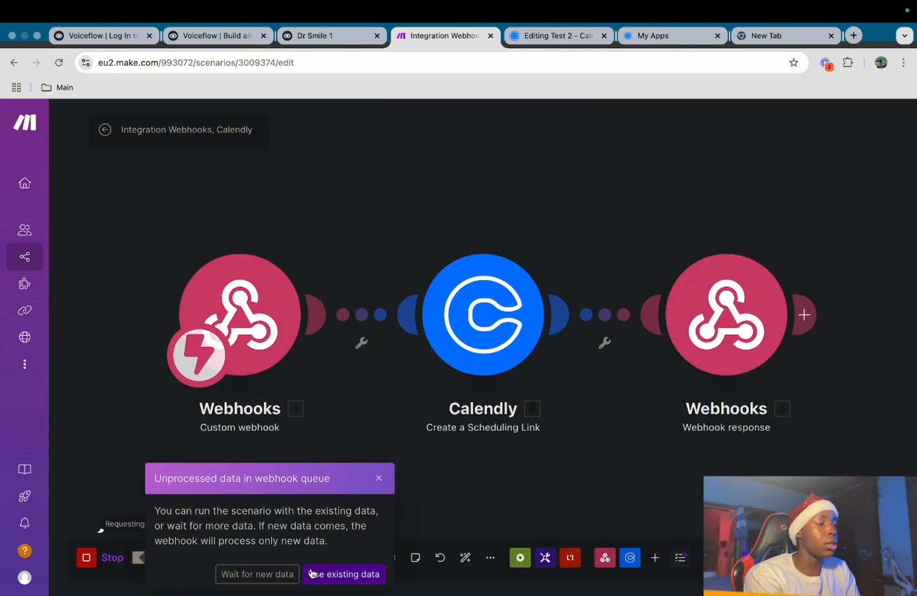
click(271, 575)
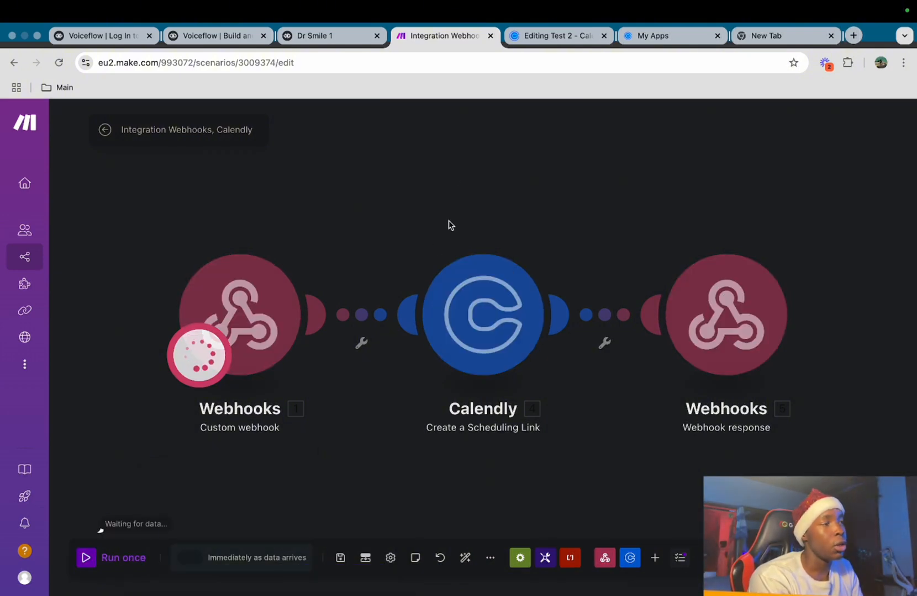
Re-send the Voiceflow test request, check Make's run results, and close the response
click(328, 36)
click(578, 568)
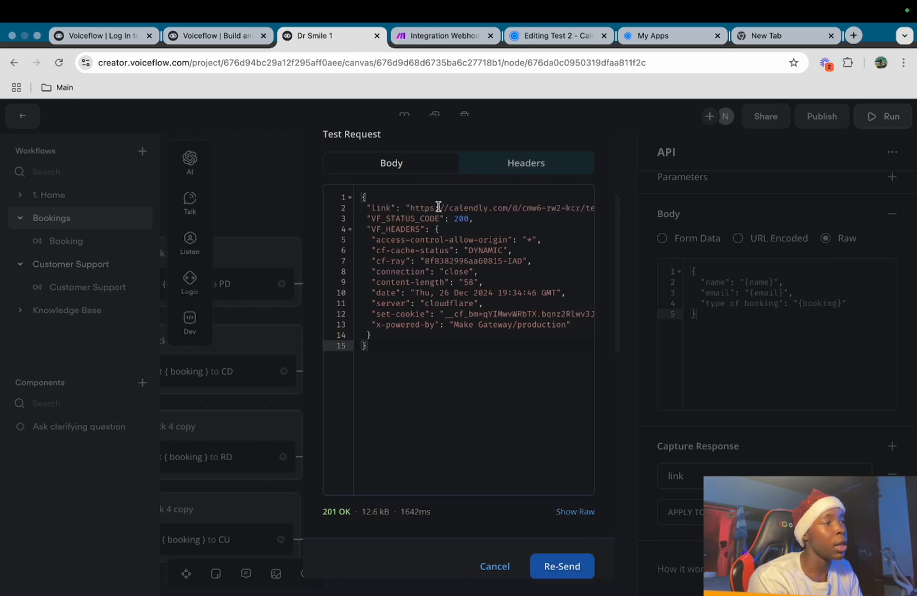
click(439, 36)
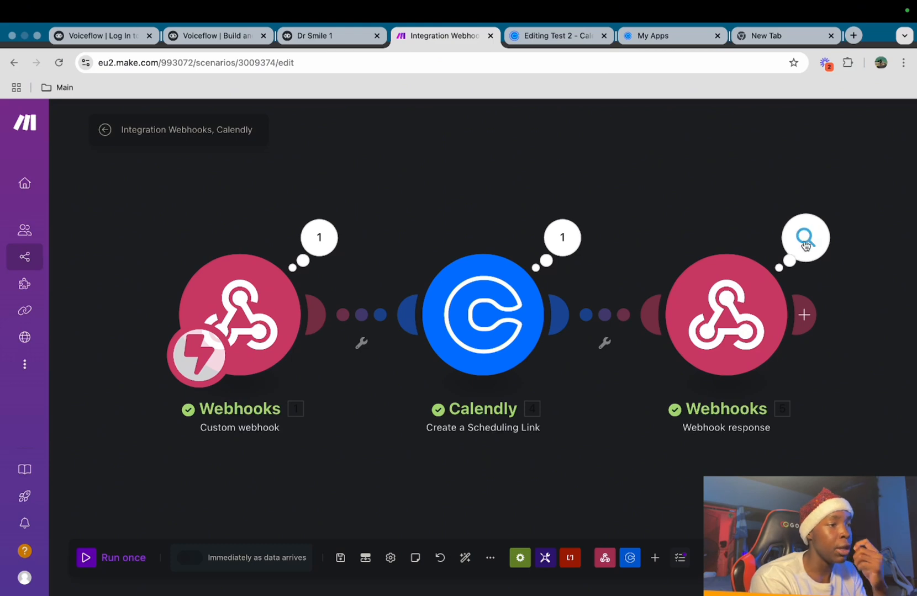
click(329, 36)
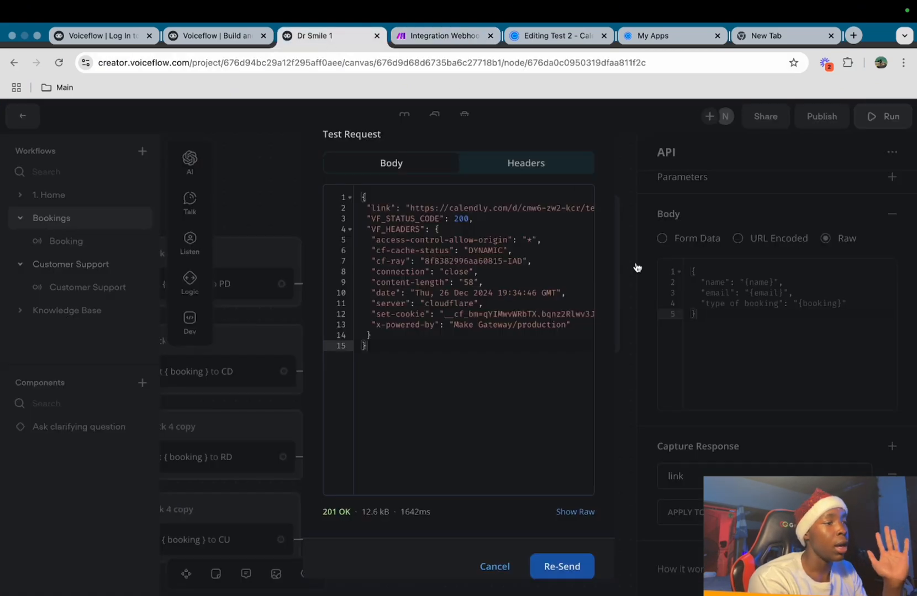
click(494, 567)
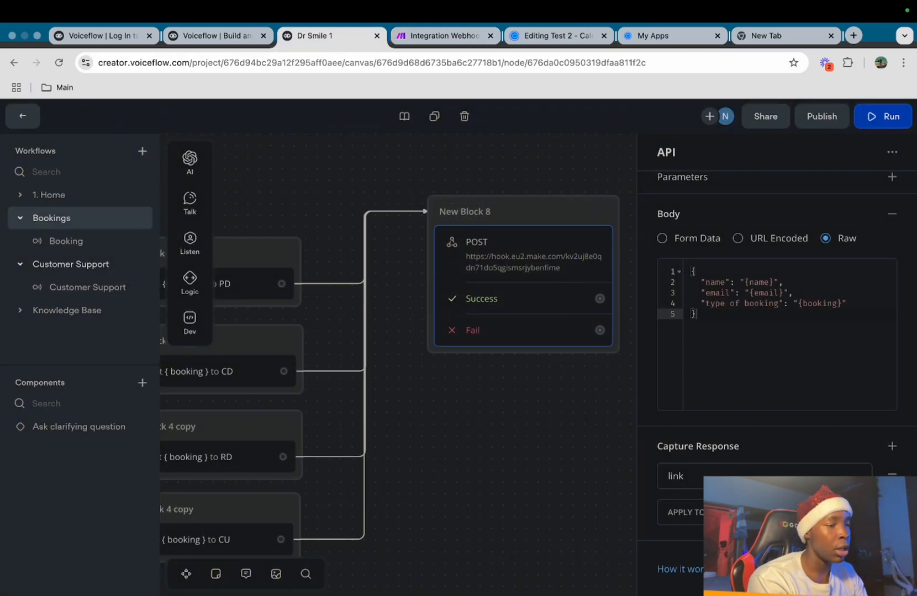
Connect the API block's Success path to a new Talk > Message step, creating New Block 9
click(546, 447)
drag(484, 381, 562, 239)
mouse_move(628, 369)
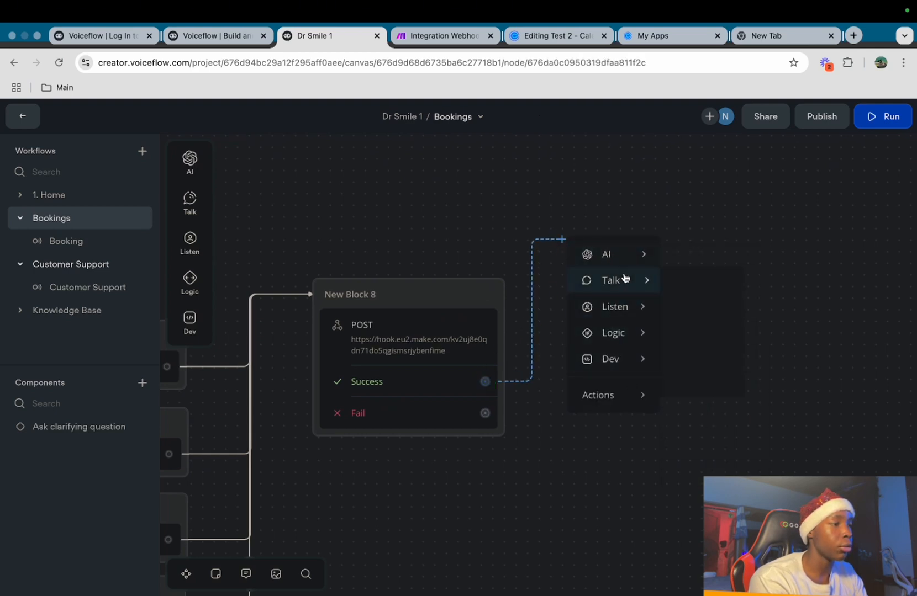
mouse_move(635, 280)
click(693, 287)
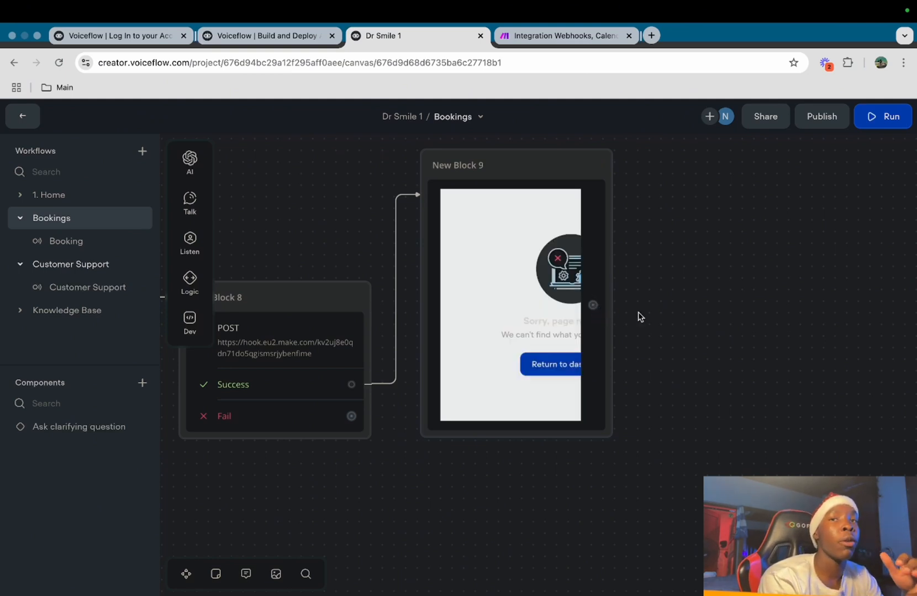
scroll(679, 191, right, 3)
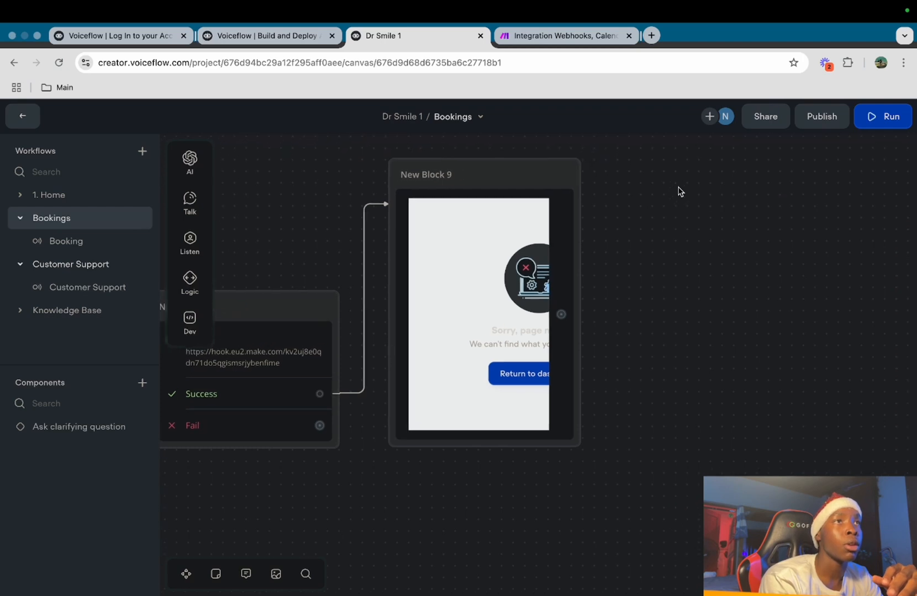
Create New Block 10 after Block 9 with a Calendly booking message, then add a second message step
drag(561, 314, 624, 223)
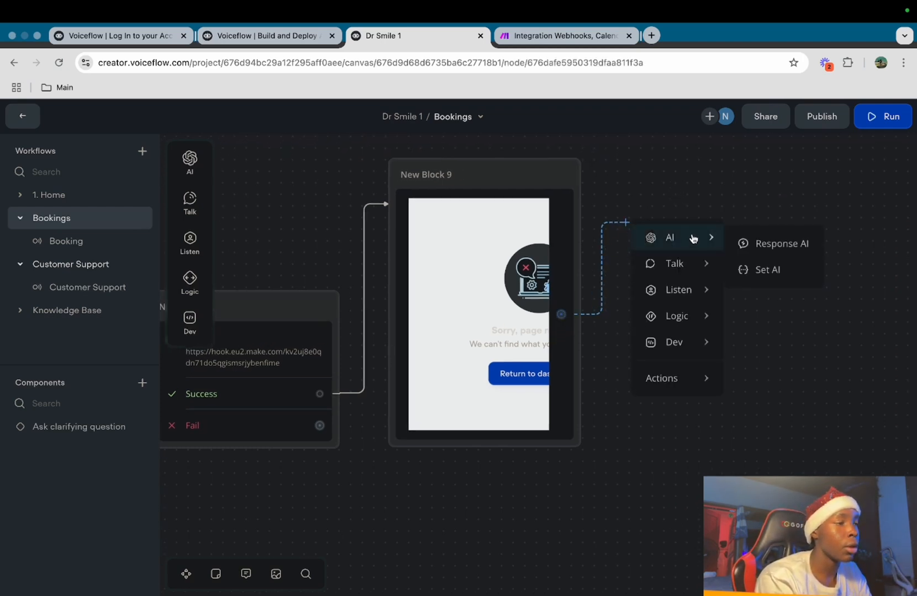
mouse_move(688, 270)
click(759, 270)
click(747, 204)
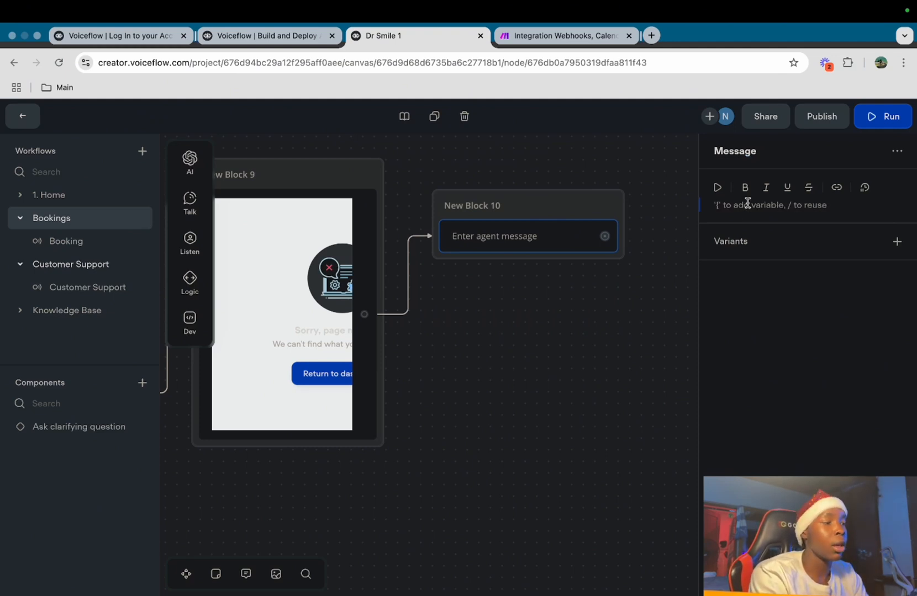
text(Ab)
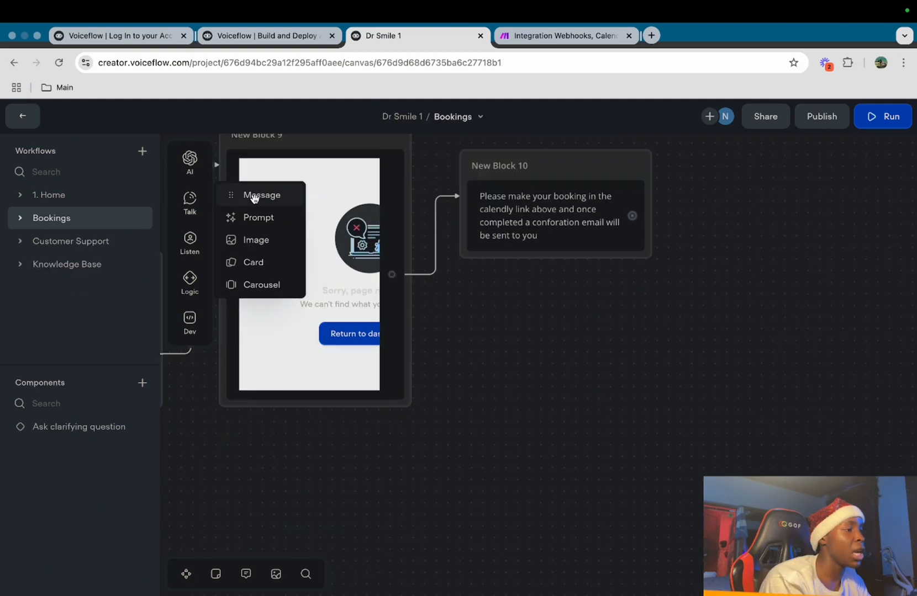
drag(262, 195, 510, 259)
click(780, 209)
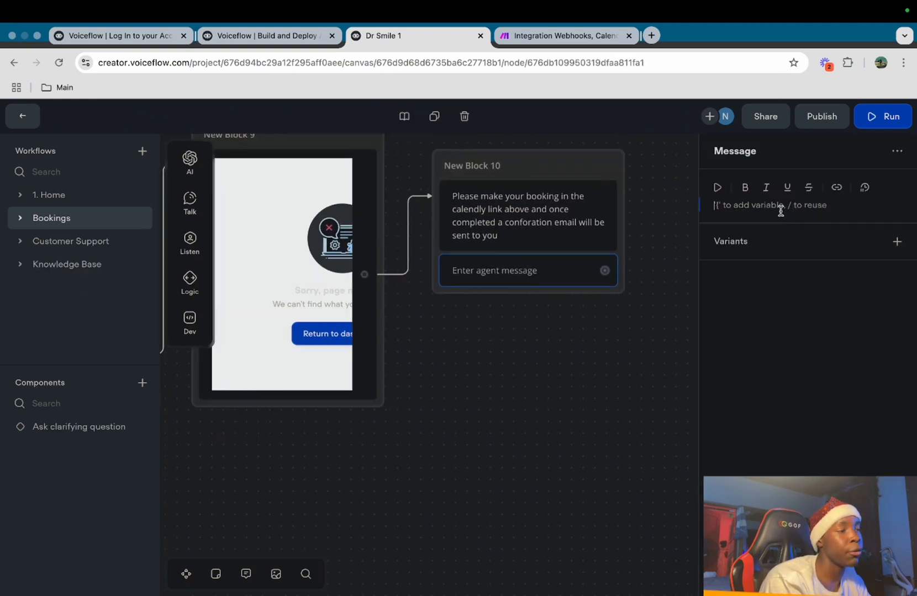
Add 'Yes' and 'No' buttons to New Block 10 and route No to a Logic End step
text(Ca)
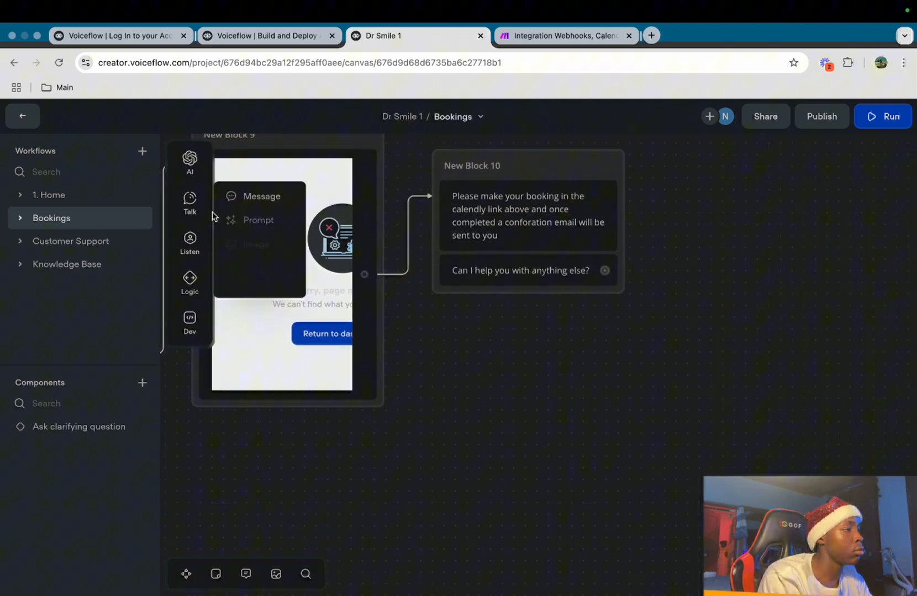
mouse_move(189, 250)
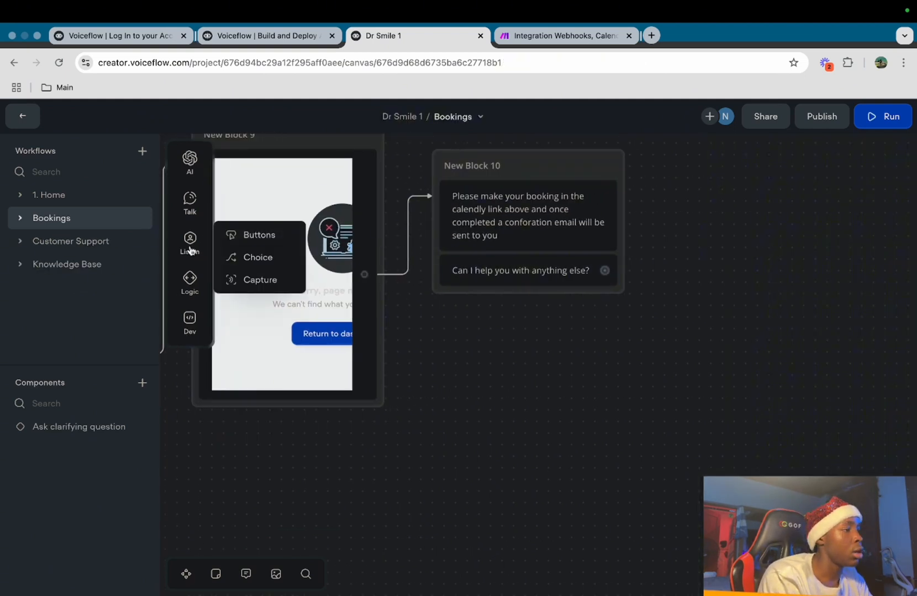
drag(259, 235, 549, 283)
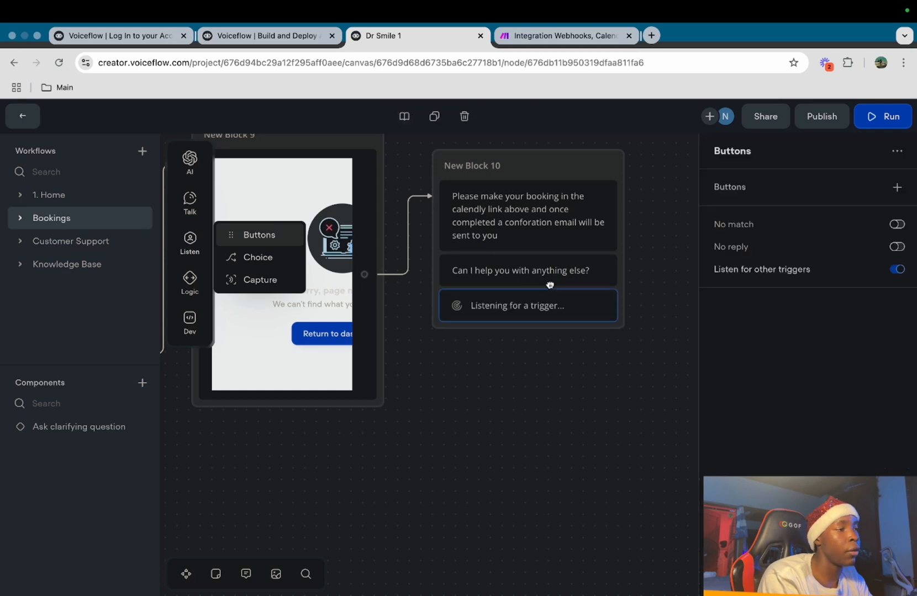
click(897, 187)
text(Y)
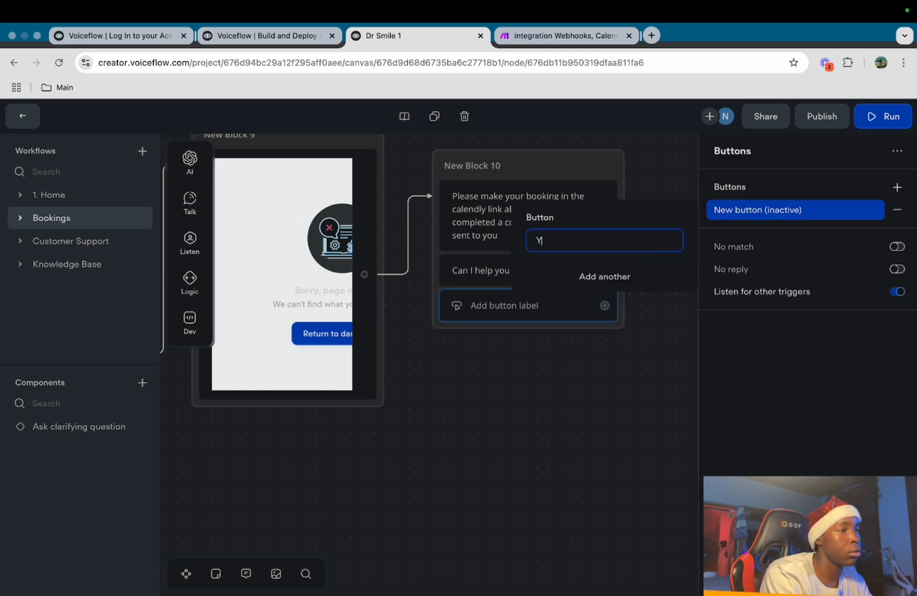
text(es)
click(615, 286)
text(No)
click(632, 364)
drag(605, 336, 678, 333)
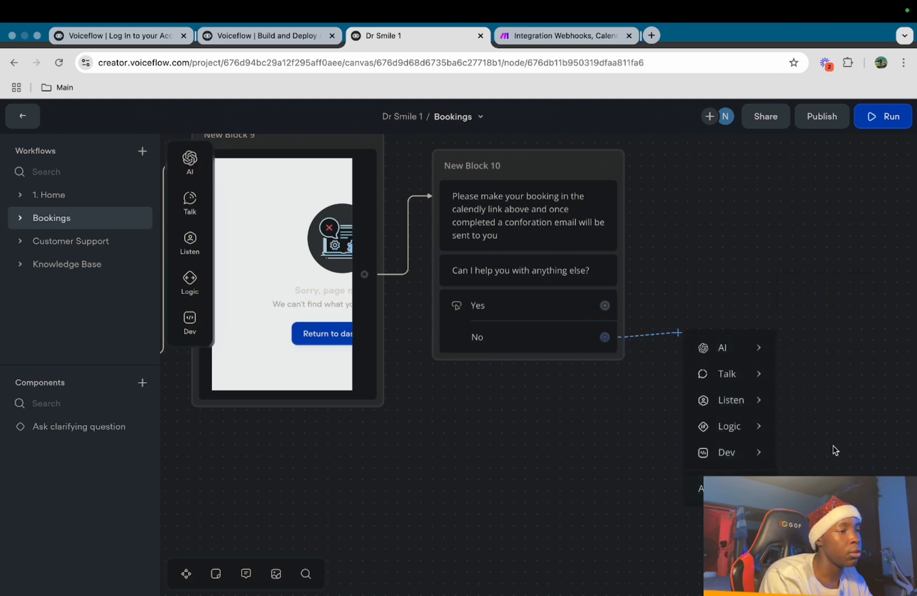
mouse_move(735, 427)
click(832, 345)
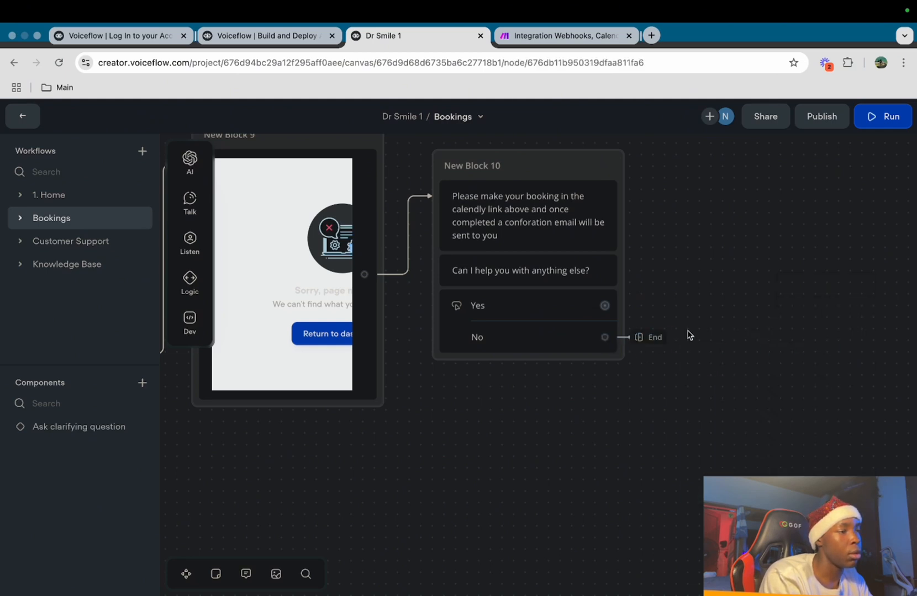
Route the Yes button to a Go to Block step targeting 1. Home > Start
drag(617, 313, 704, 243)
mouse_move(784, 403)
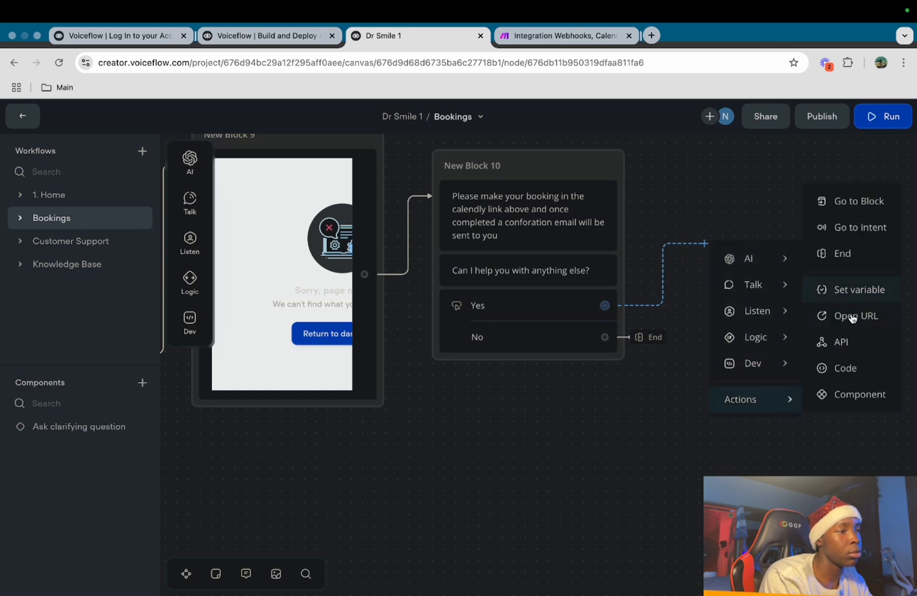
click(839, 201)
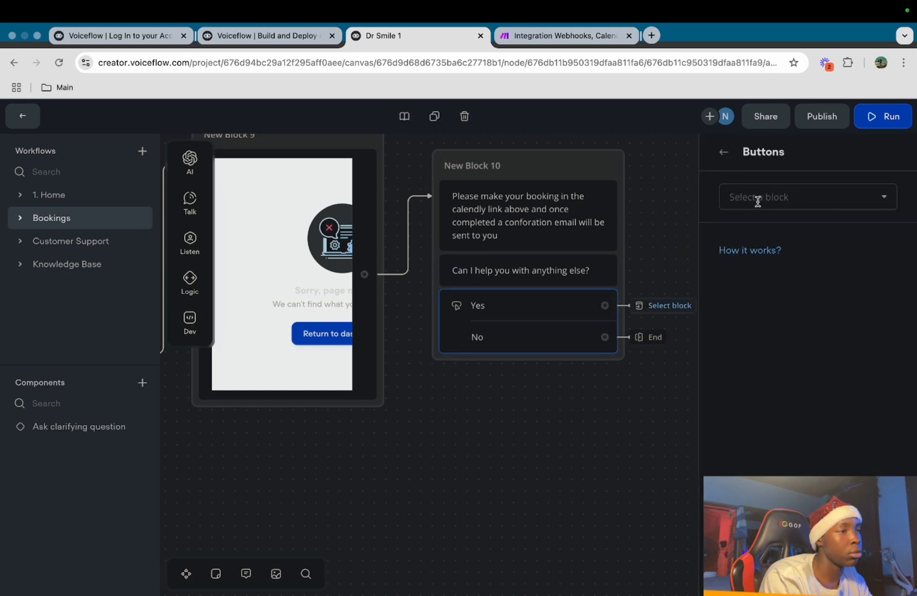
click(742, 196)
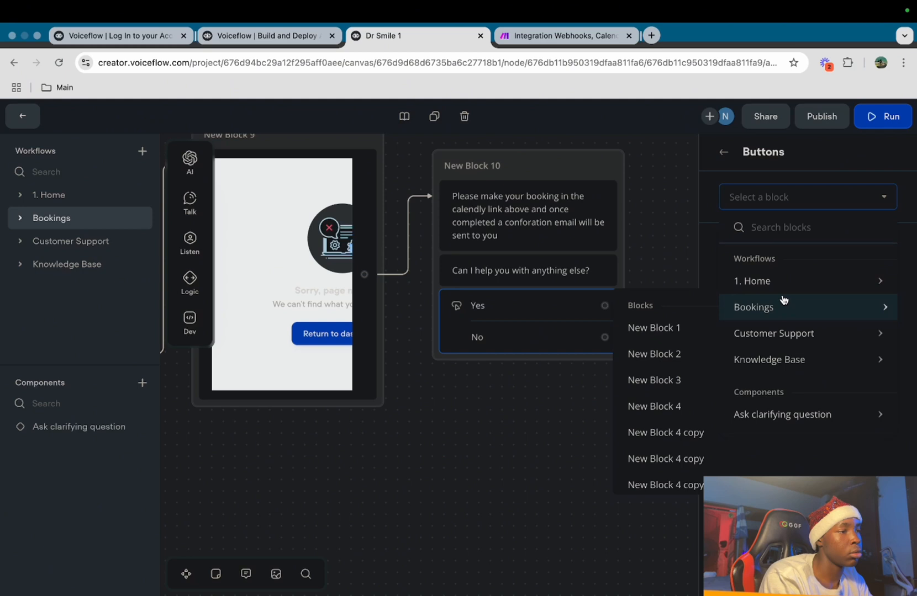
mouse_move(783, 281)
click(676, 305)
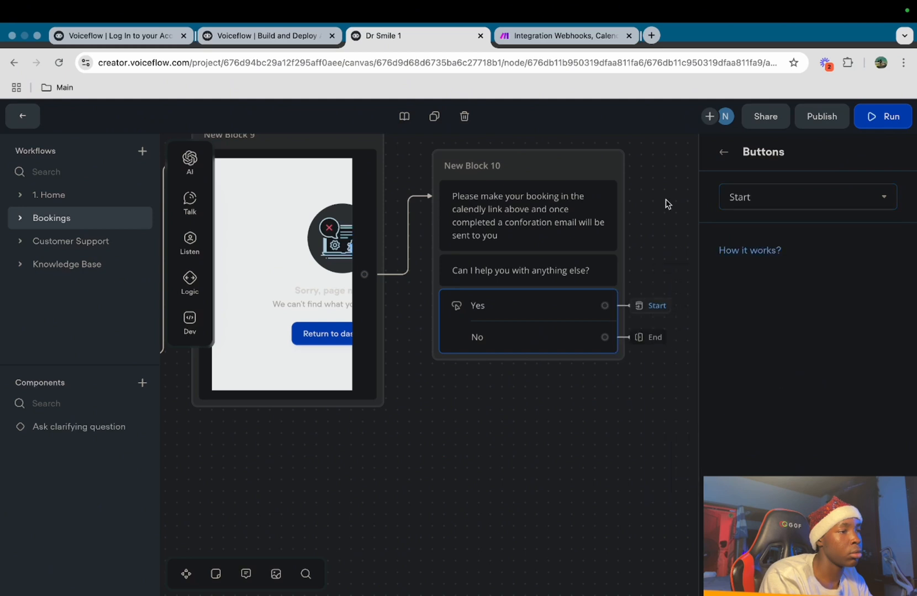
click(666, 203)
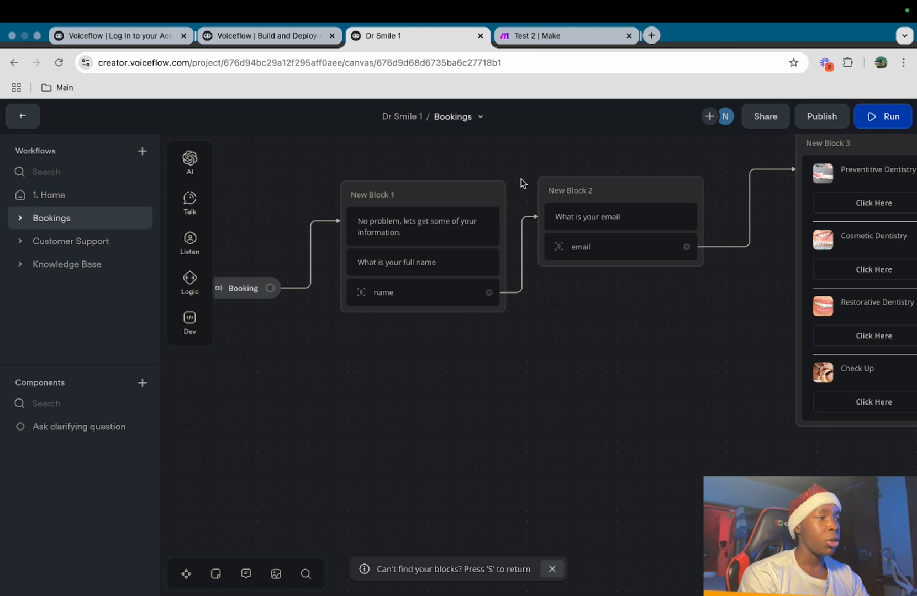
Run the prototype from New Block 1, reply with a full name and an email address, then choose Preventitive Dentistry
click(495, 195)
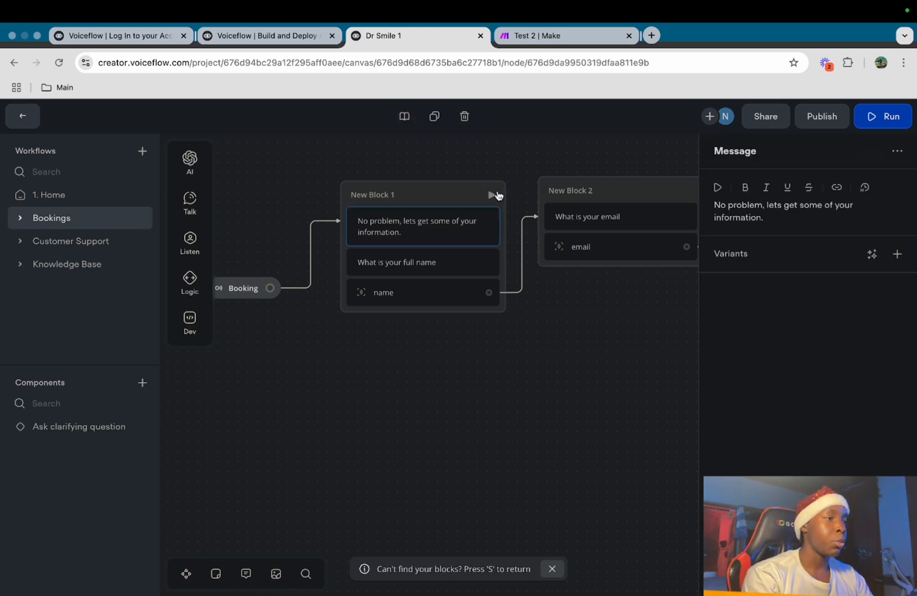
click(492, 194)
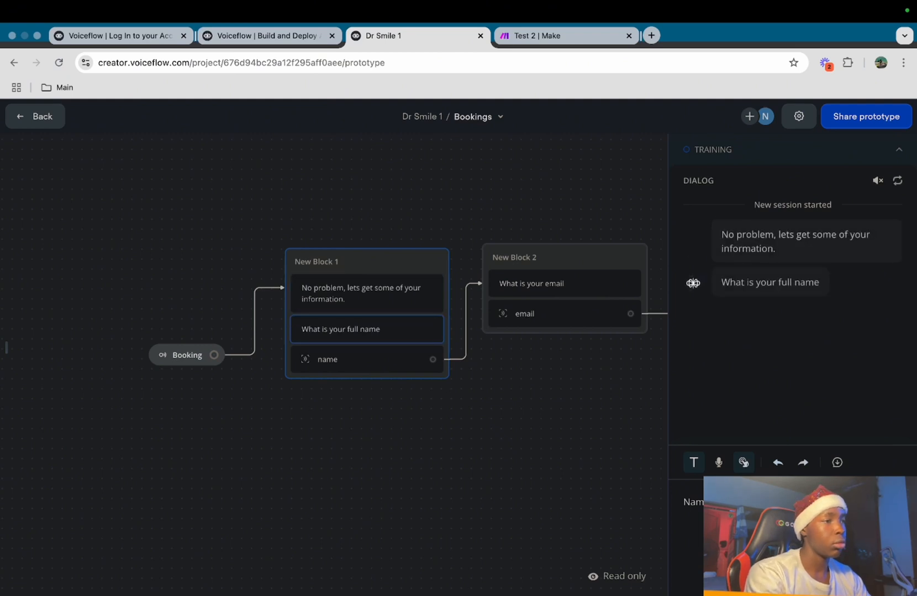
key(Return)
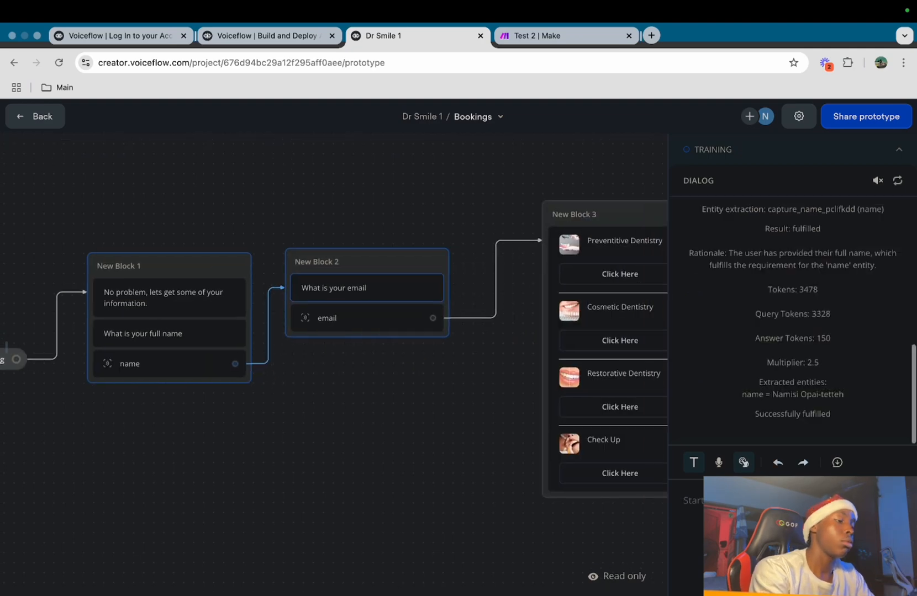
text(test)
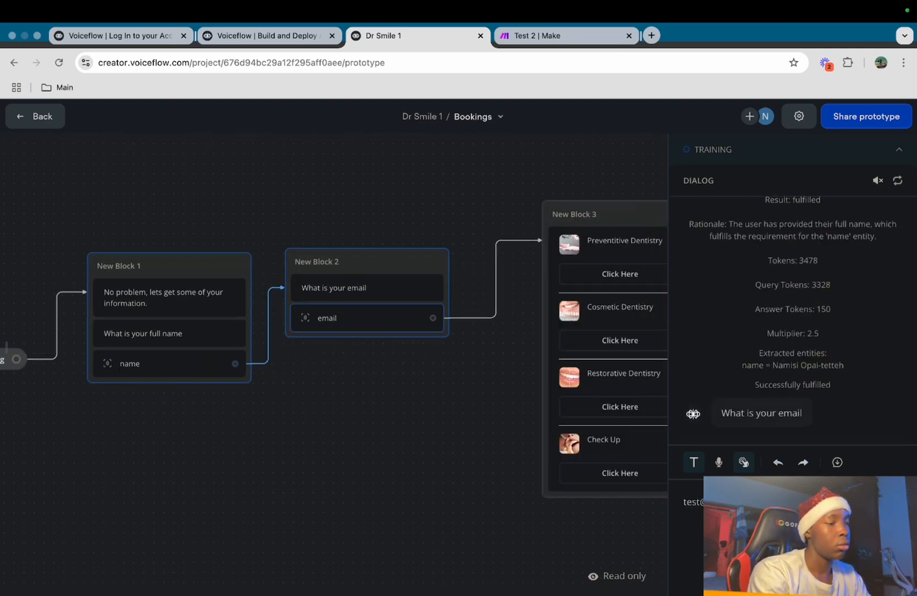
text(@gmail.com)
key(Return)
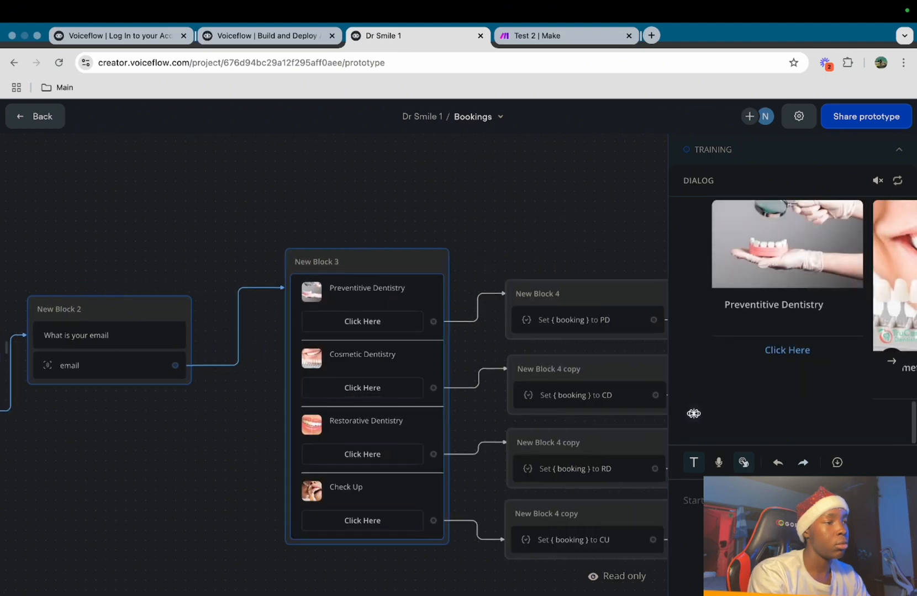
click(775, 357)
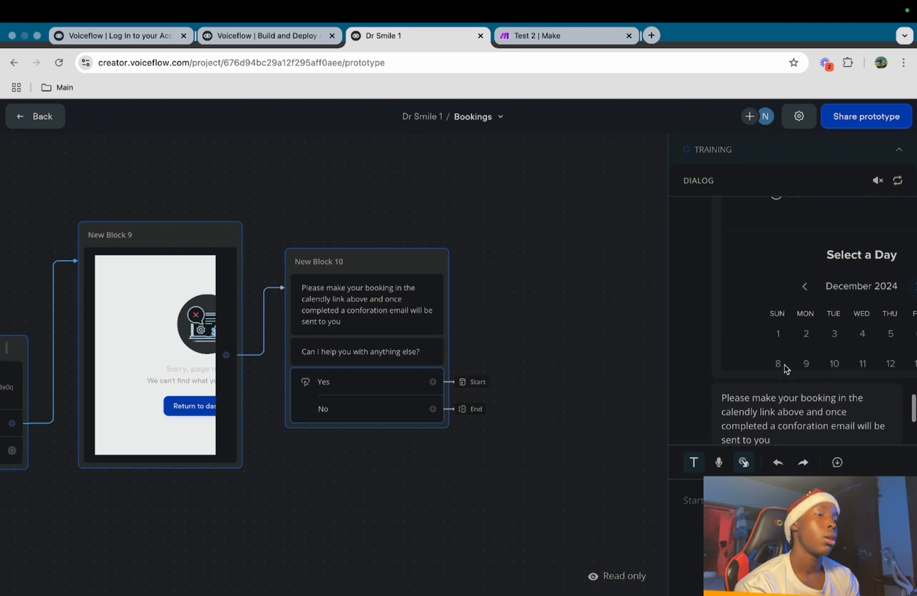
Pick December 31 at 11:00 in the Calendly embed and begin filling in the booking details form
scroll(794, 371, up, 3)
scroll(828, 274, right, 2)
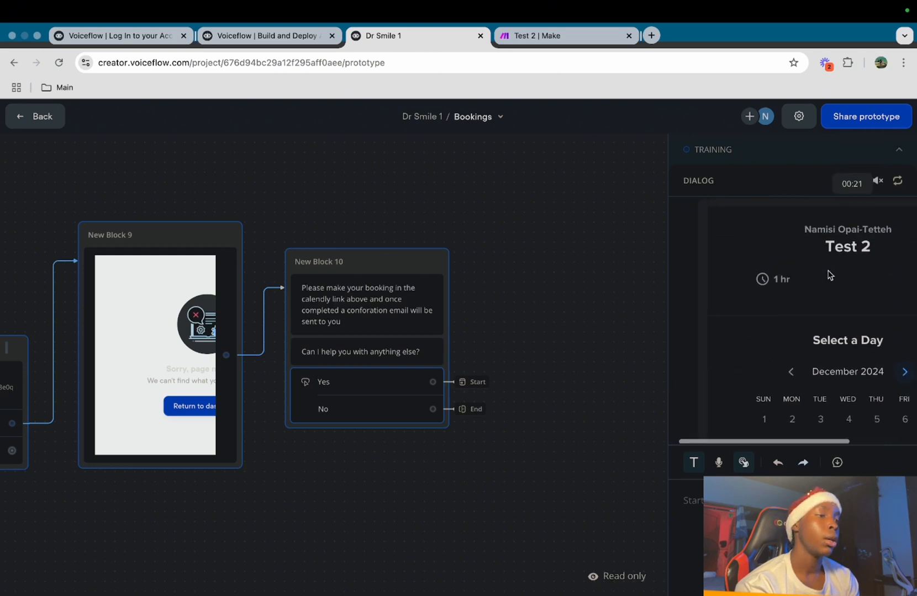
scroll(773, 273, down, 4)
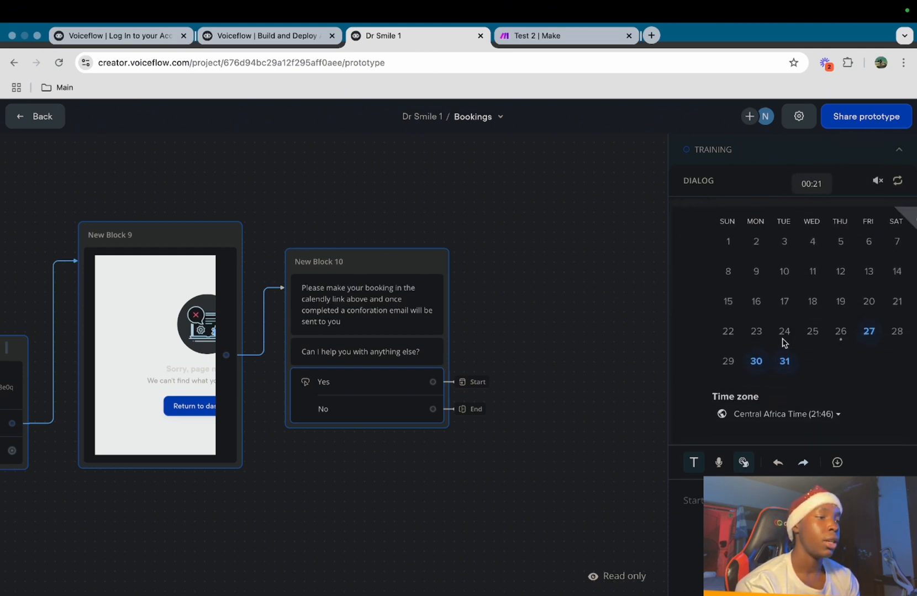
click(784, 362)
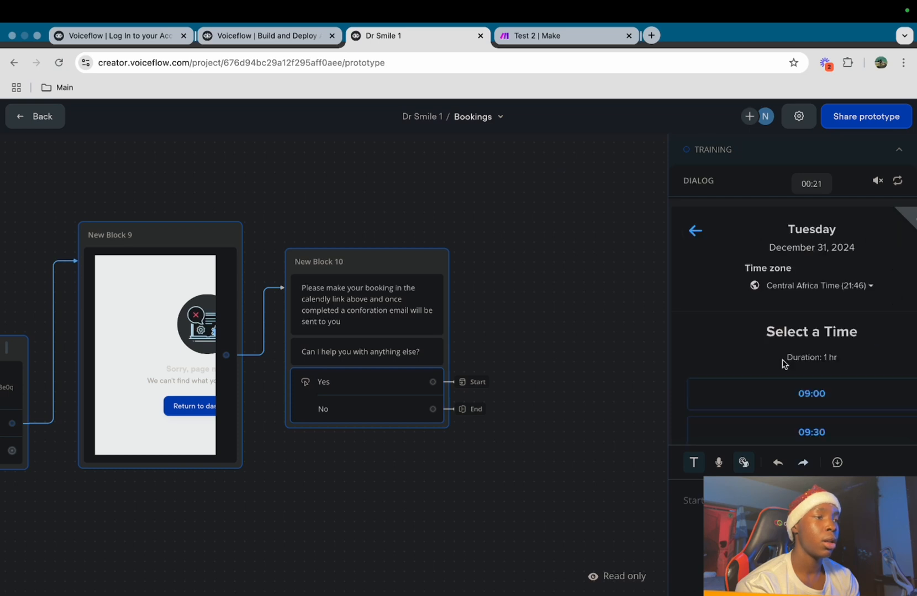
scroll(810, 354, down, 3)
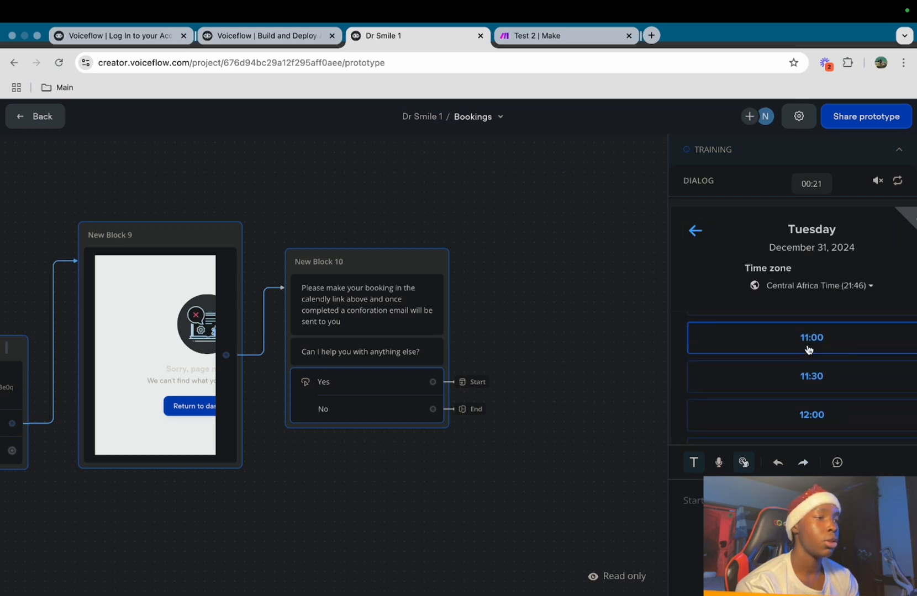
click(809, 353)
scroll(796, 230, right, 2)
scroll(795, 230, left, 1)
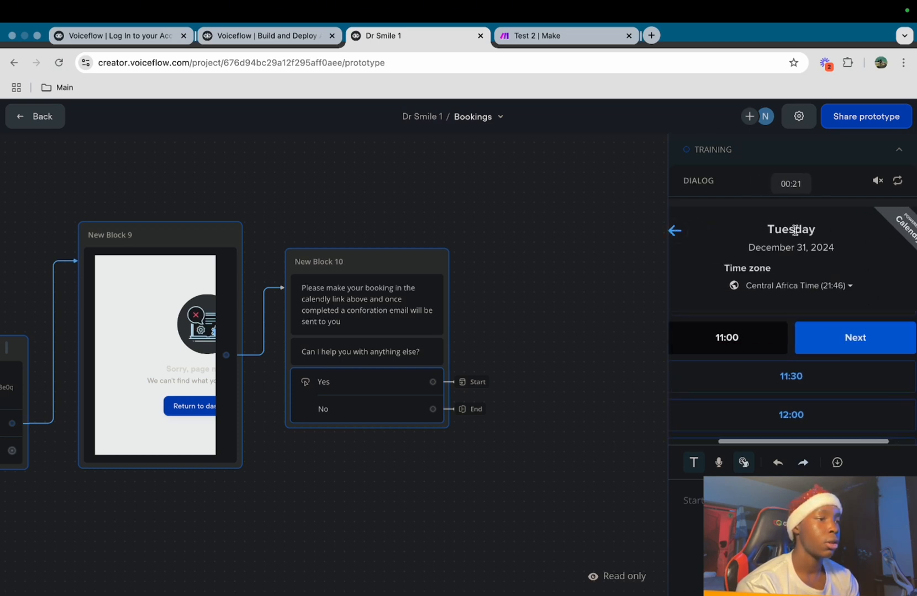
click(844, 352)
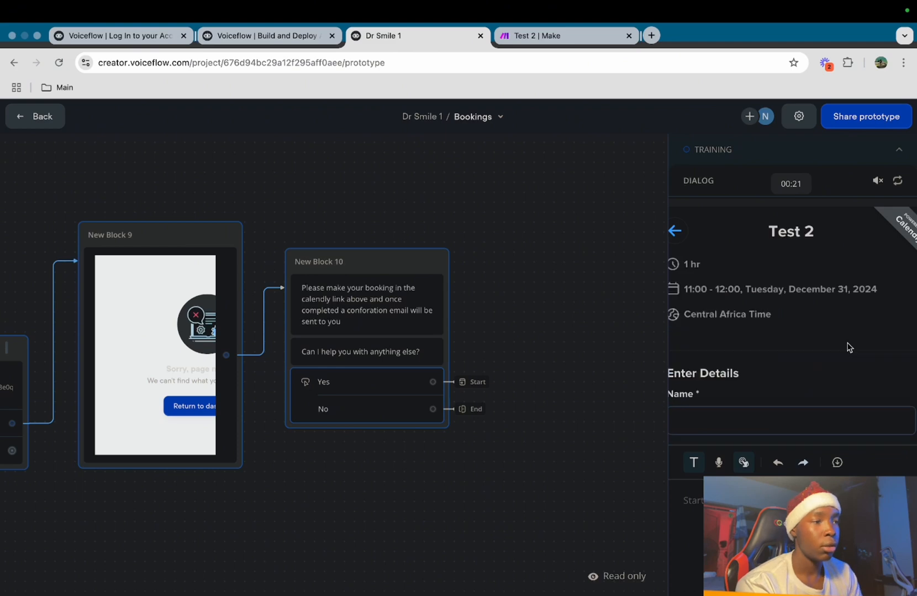
scroll(849, 347, left, 1)
click(772, 417)
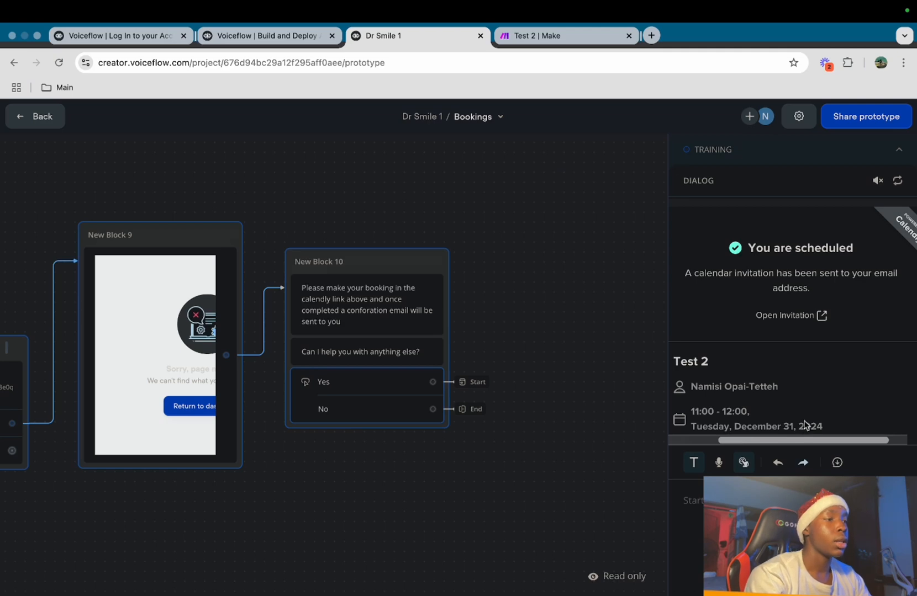
scroll(810, 284, down, 3)
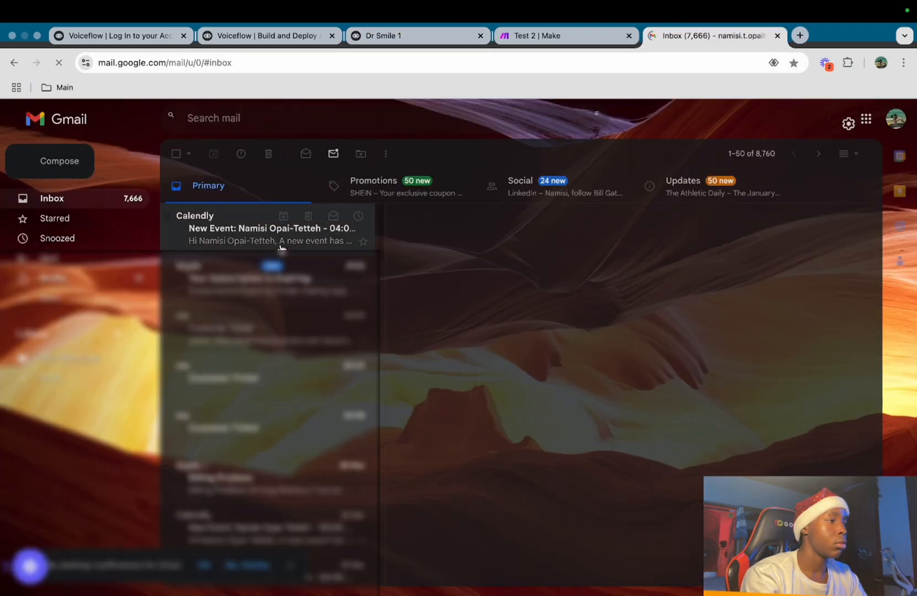
click(284, 243)
scroll(588, 369, down, 5)
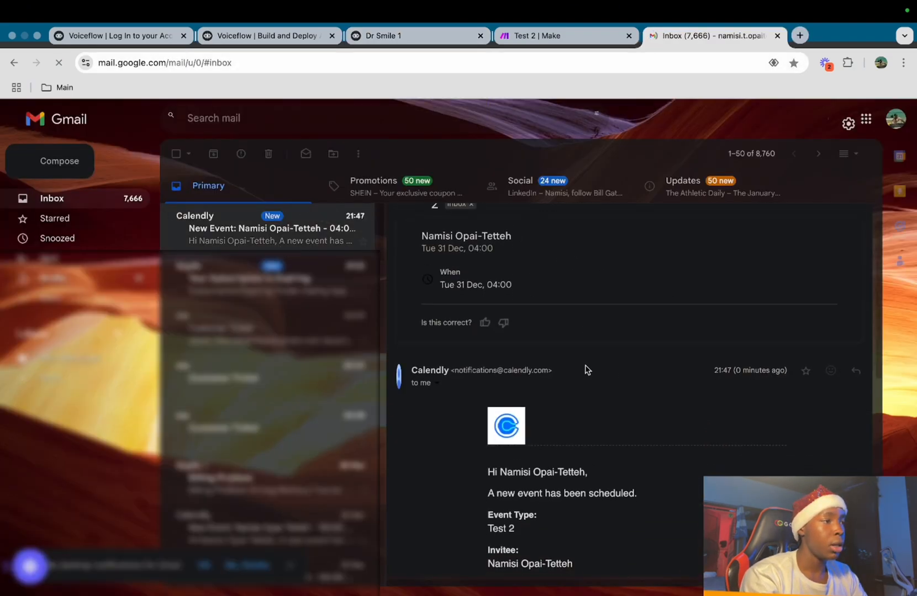
scroll(586, 367, up, 5)
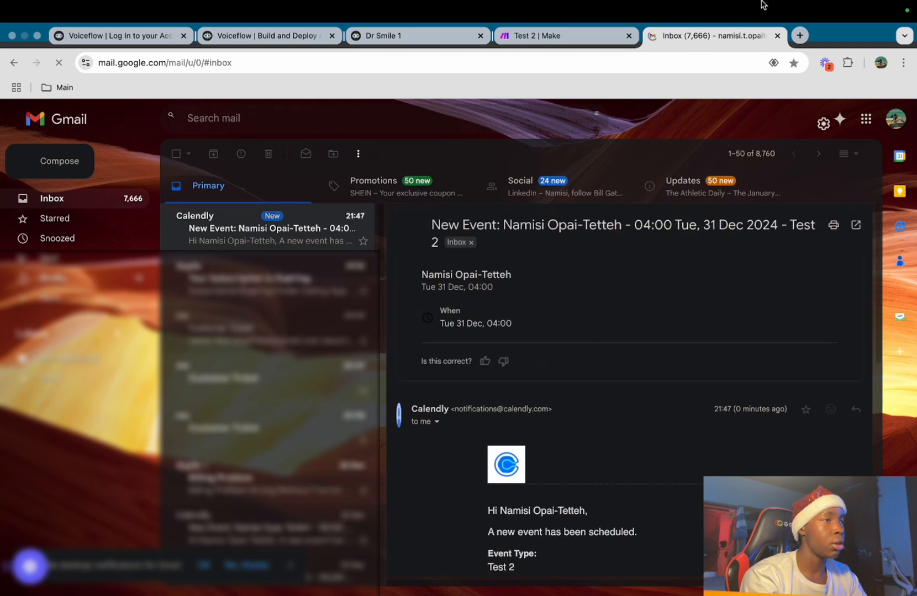
click(777, 35)
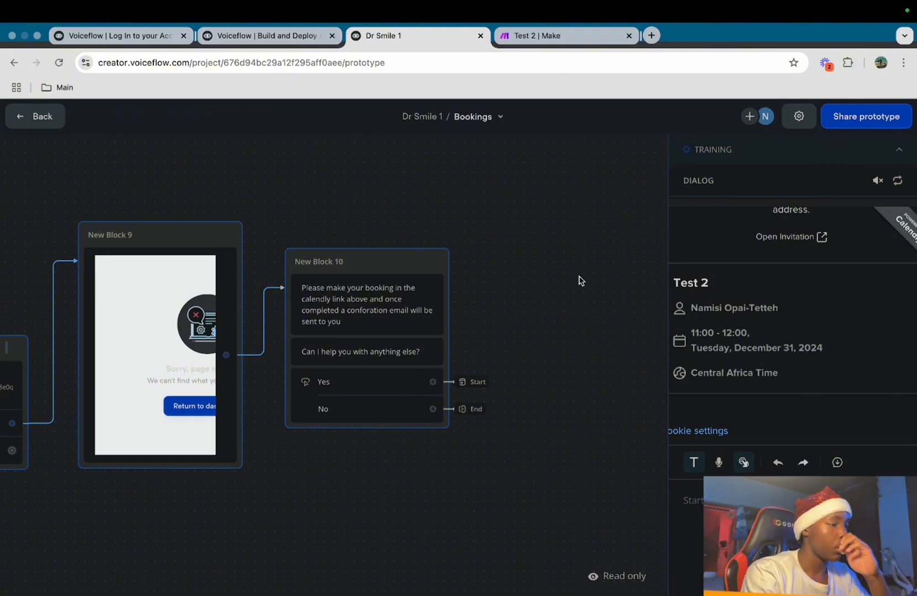
Leave the test run and create a new workflow named 'Cancel Booking'
scroll(581, 281, left, 2)
scroll(580, 281, down, 1)
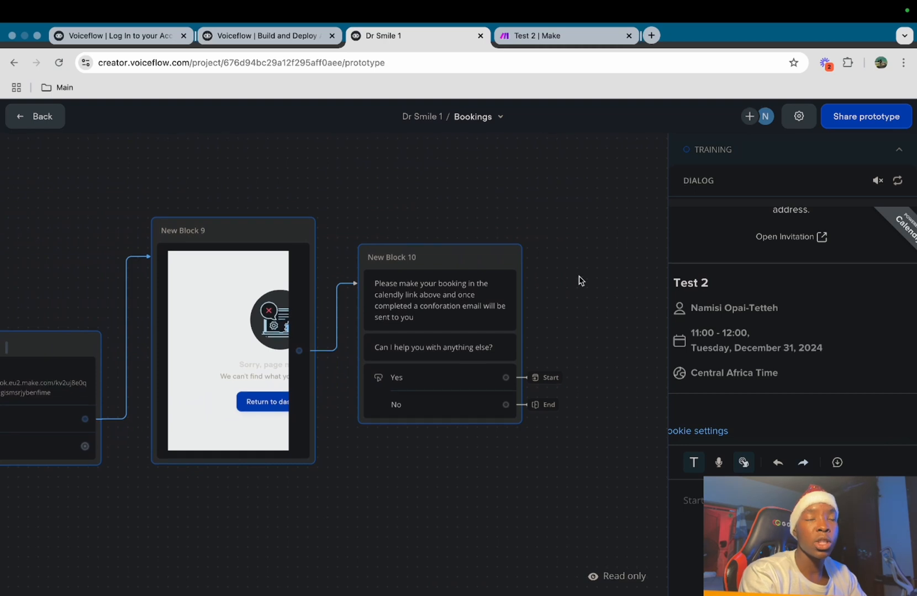
click(38, 117)
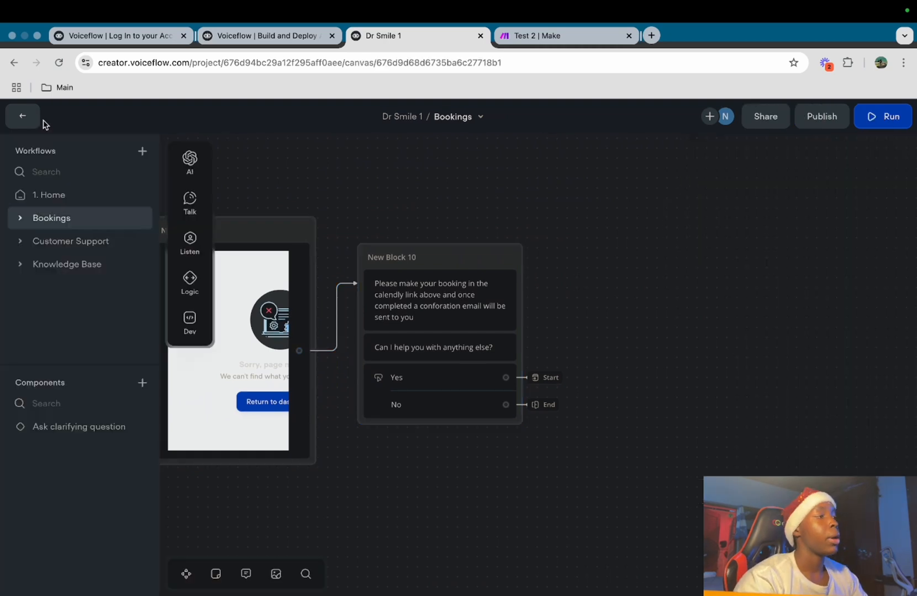
click(144, 152)
text(Ca)
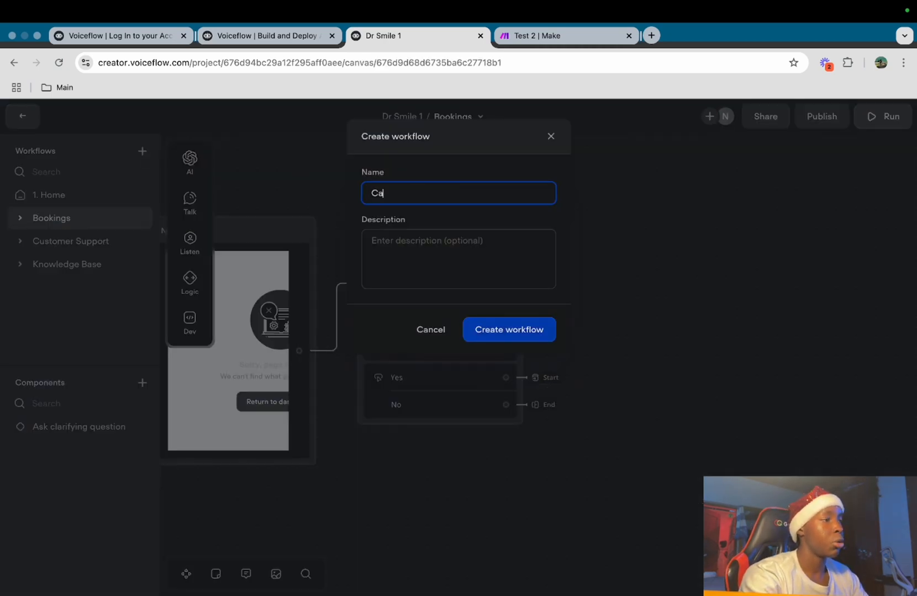
text(ncel Booking)
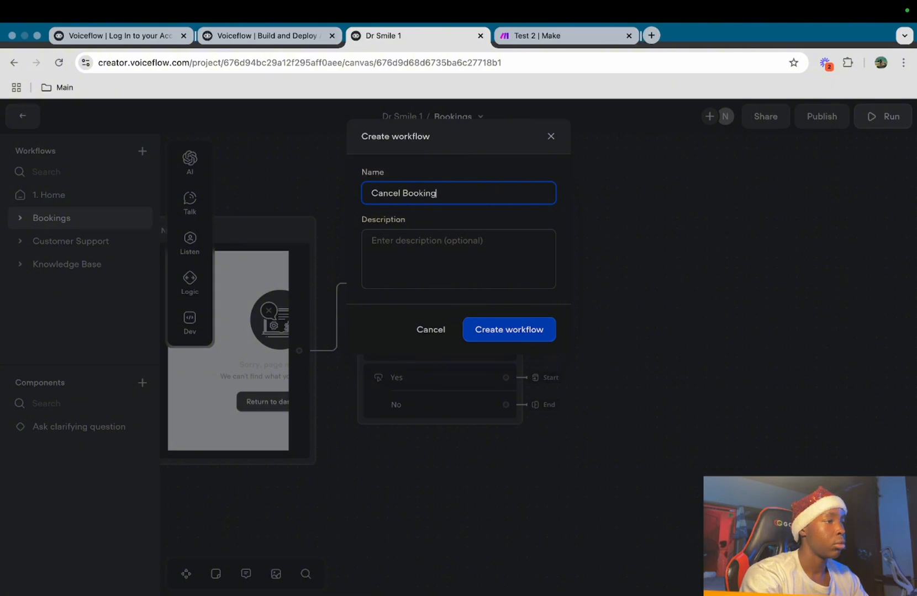
click(493, 332)
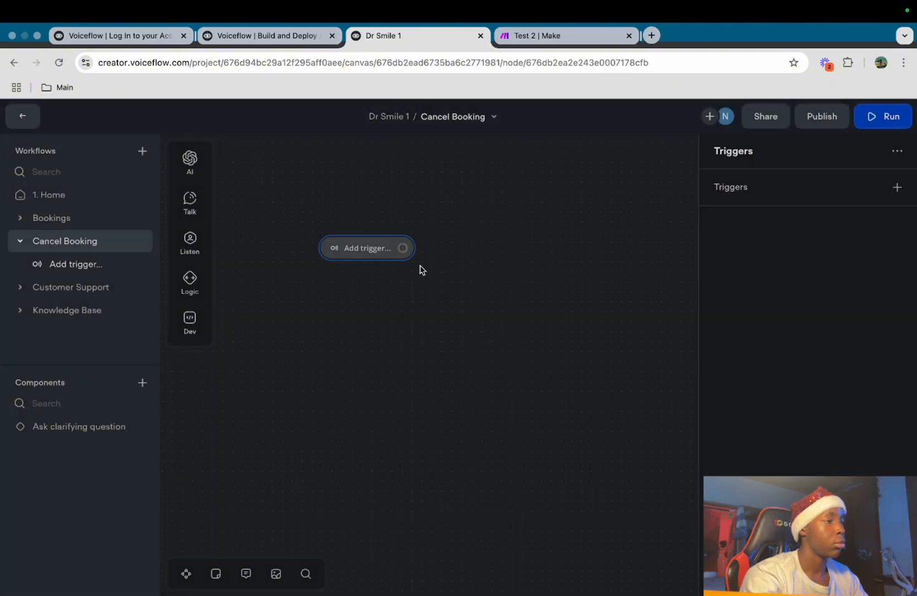
Add a new 'Cancel Booking' intent trigger, describing it as when the user wants to cancel
click(897, 187)
click(880, 215)
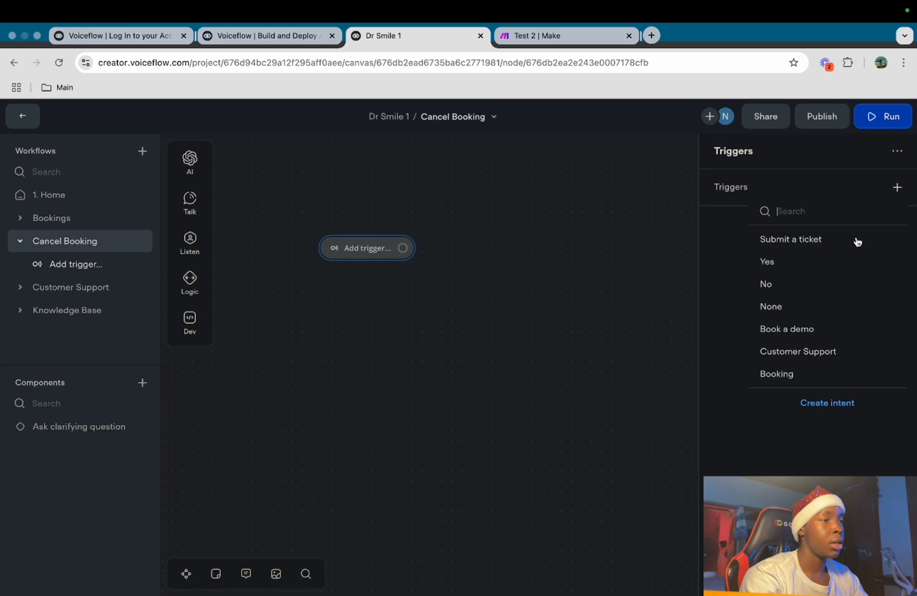
click(827, 403)
text(Cancel B)
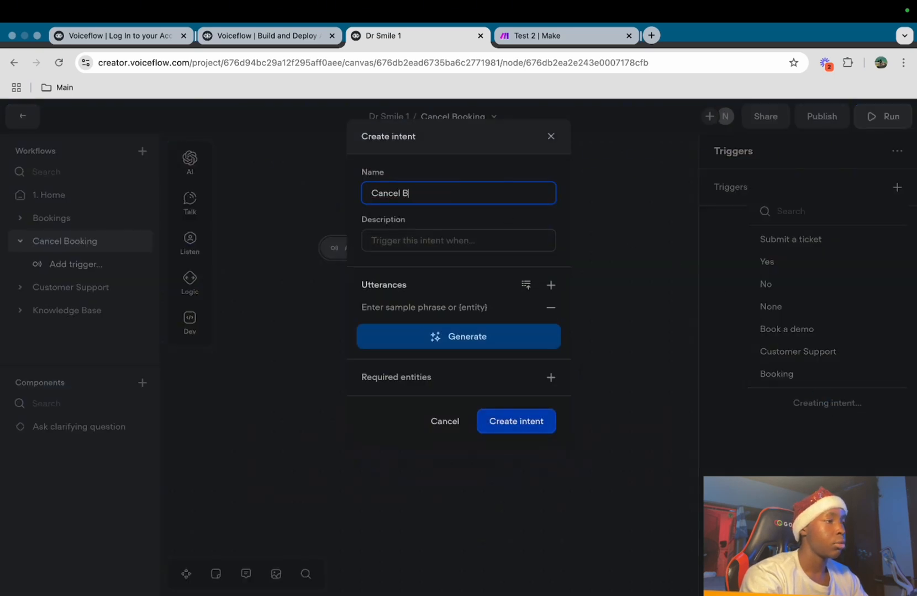
text(ooking)
click(485, 239)
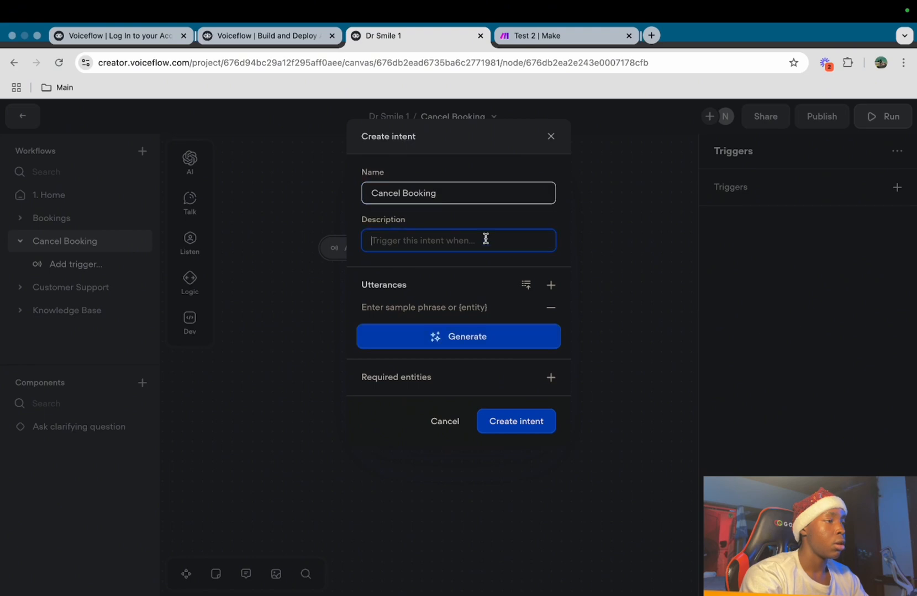
text(When use)
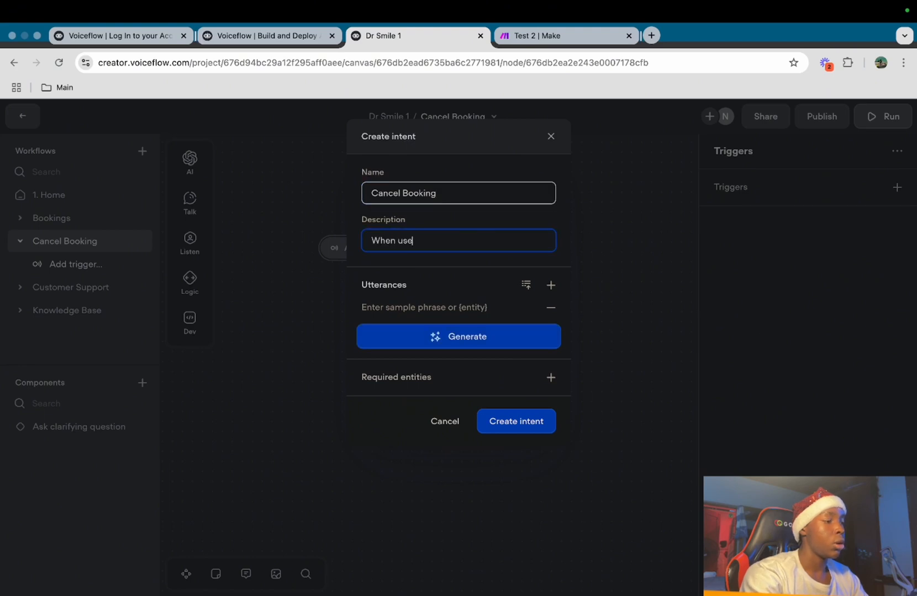
text(r wants to cancel a booking)
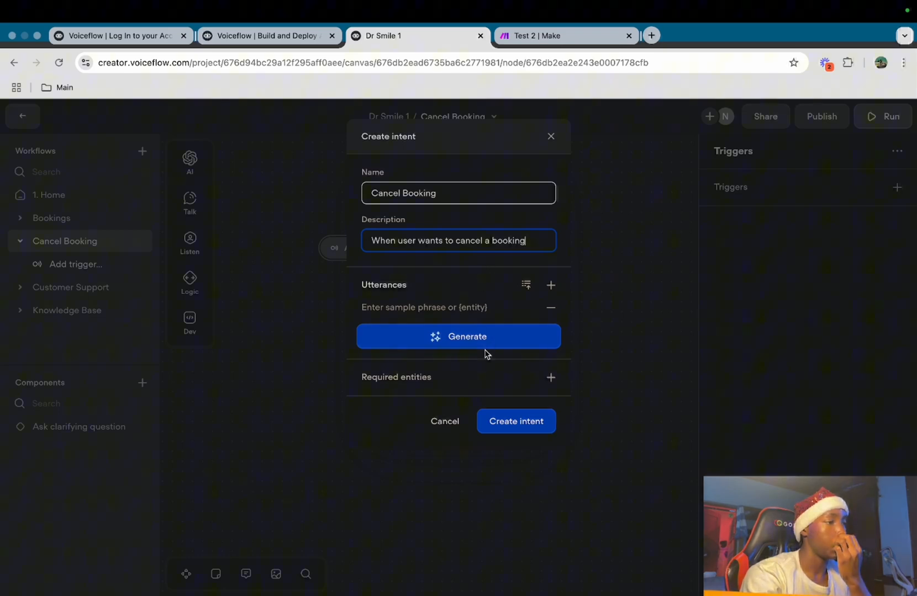
Add sample phrases like 'I want to cancel my booking', generate five more, and create the intent
click(463, 309)
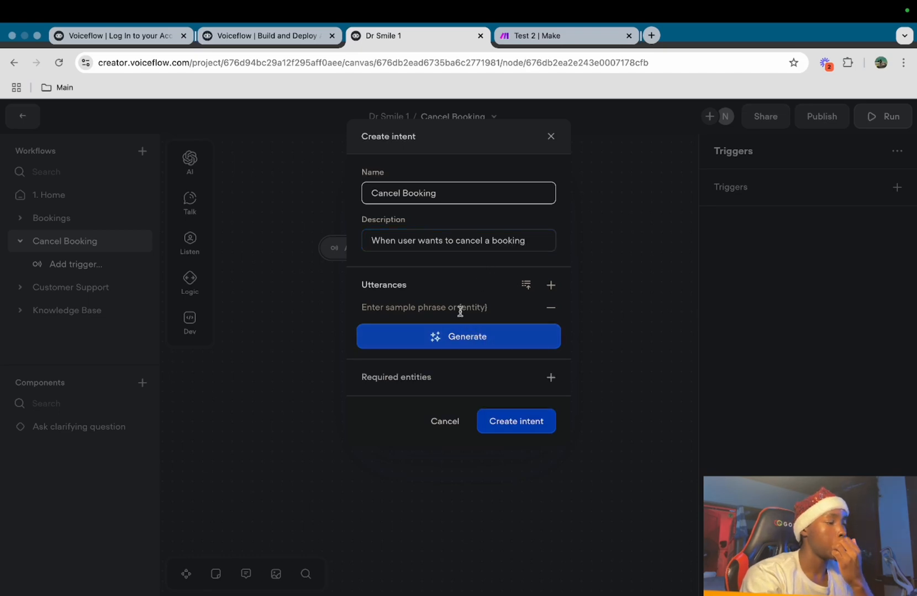
text(I want to)
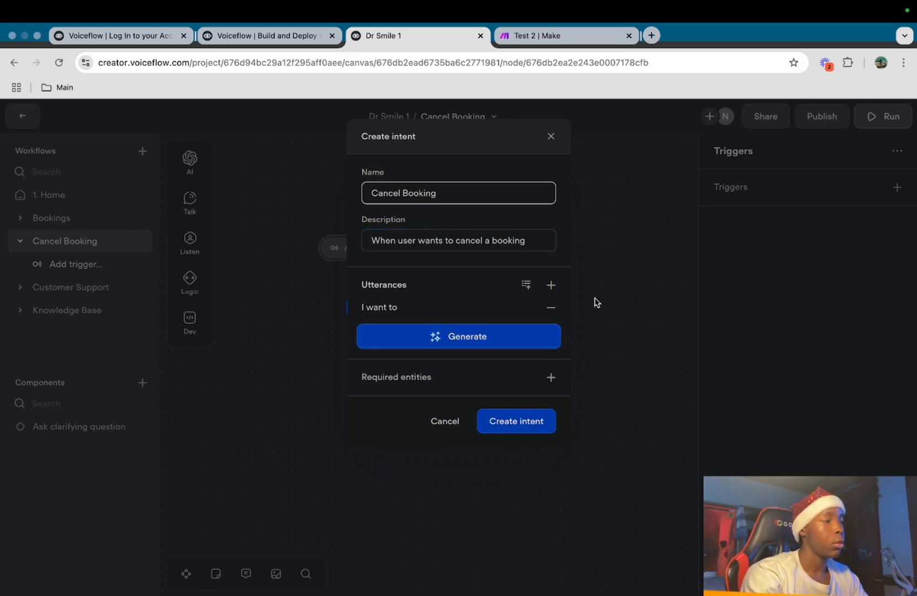
text( cancae)
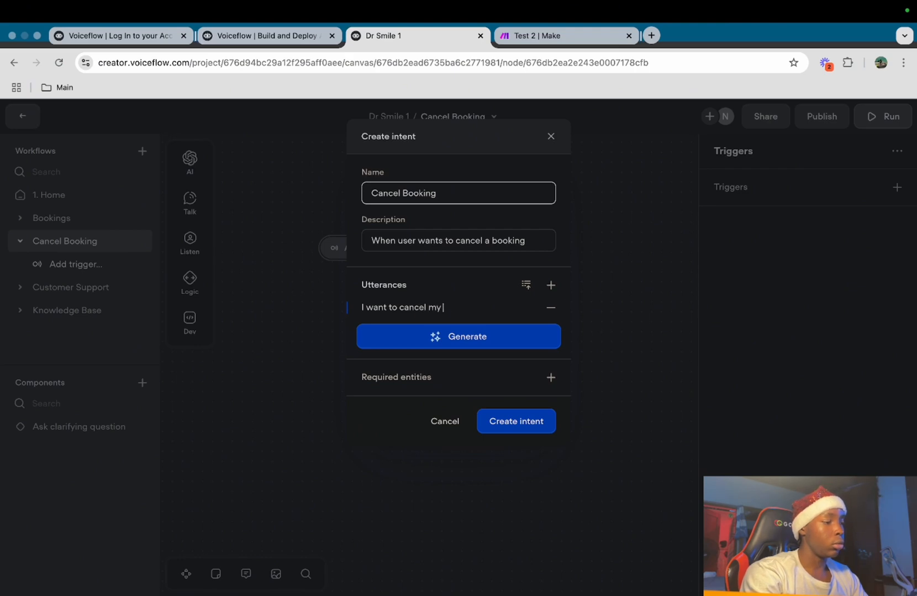
text( my booking)
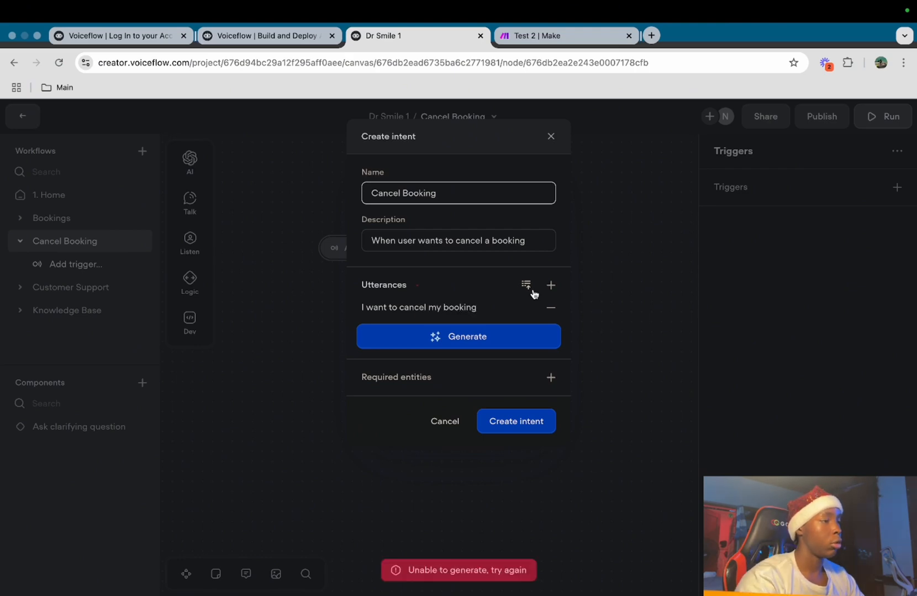
click(550, 285)
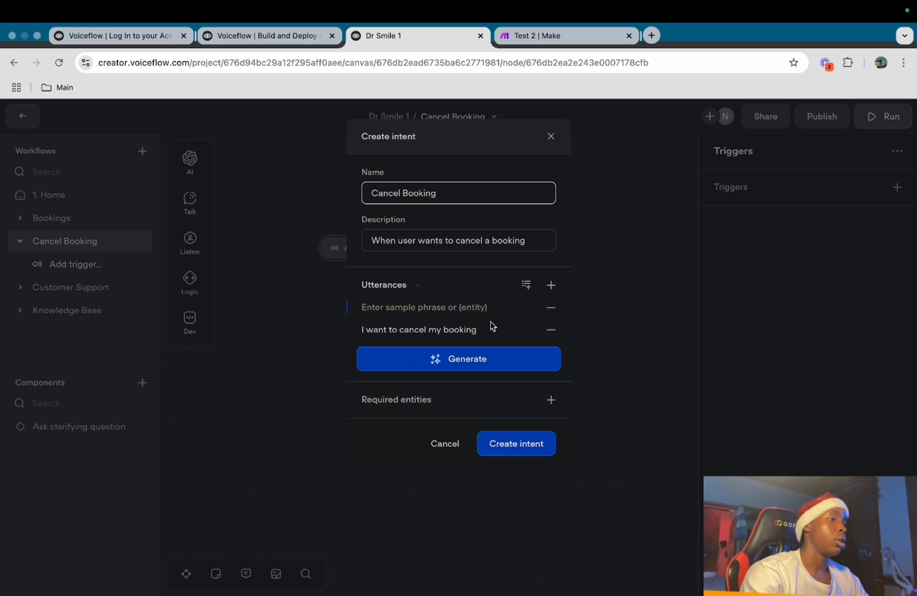
text(C)
key(BackSpace)
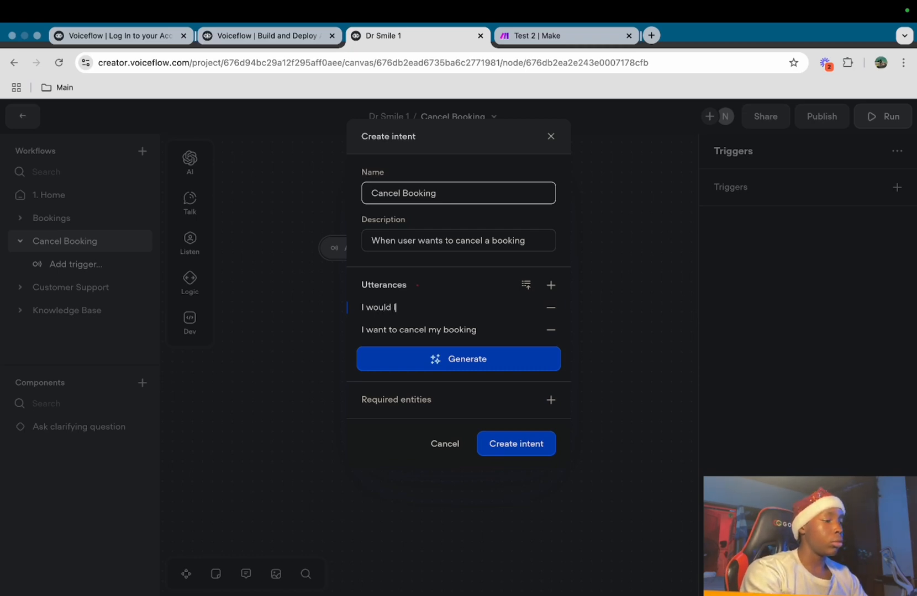
text(I would like to cancel)
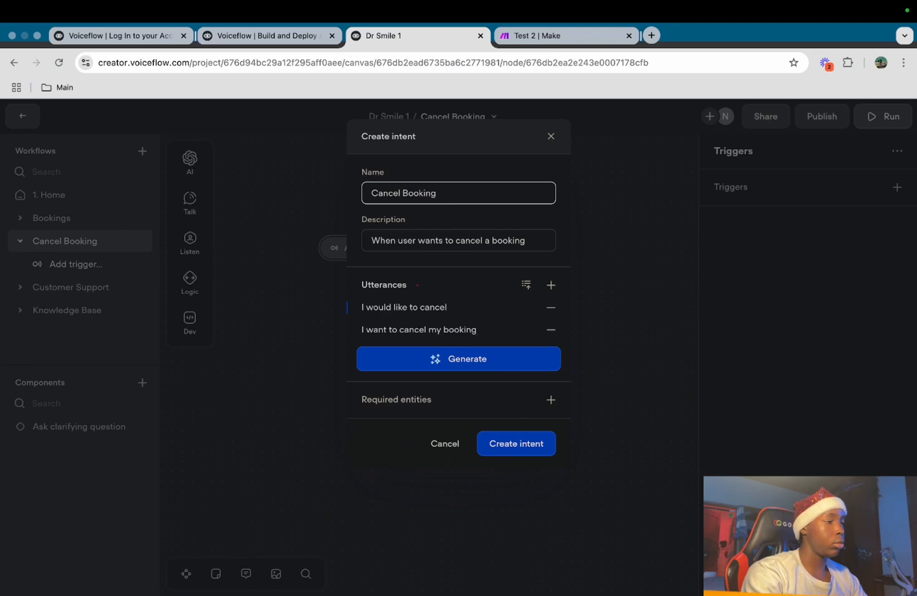
click(500, 360)
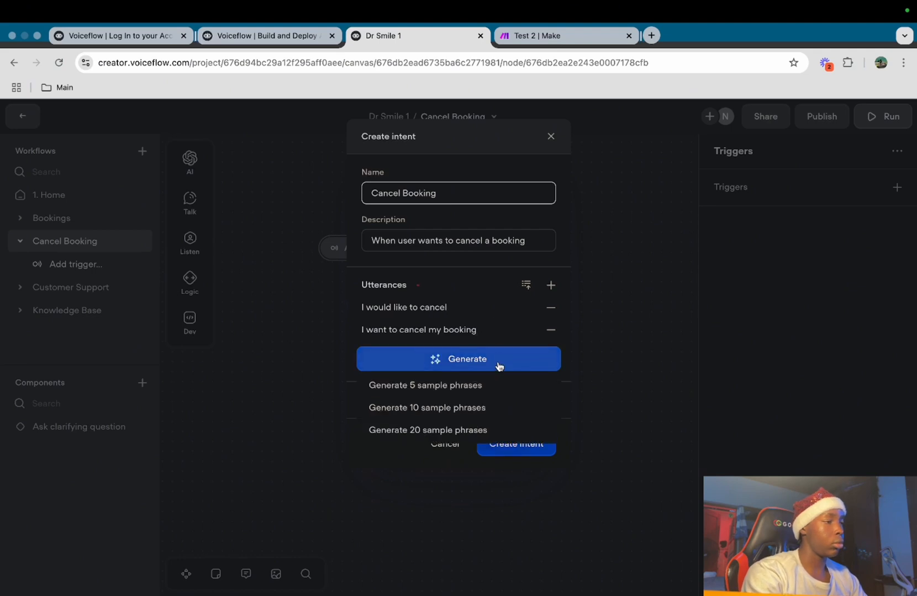
click(497, 383)
right_click(539, 557)
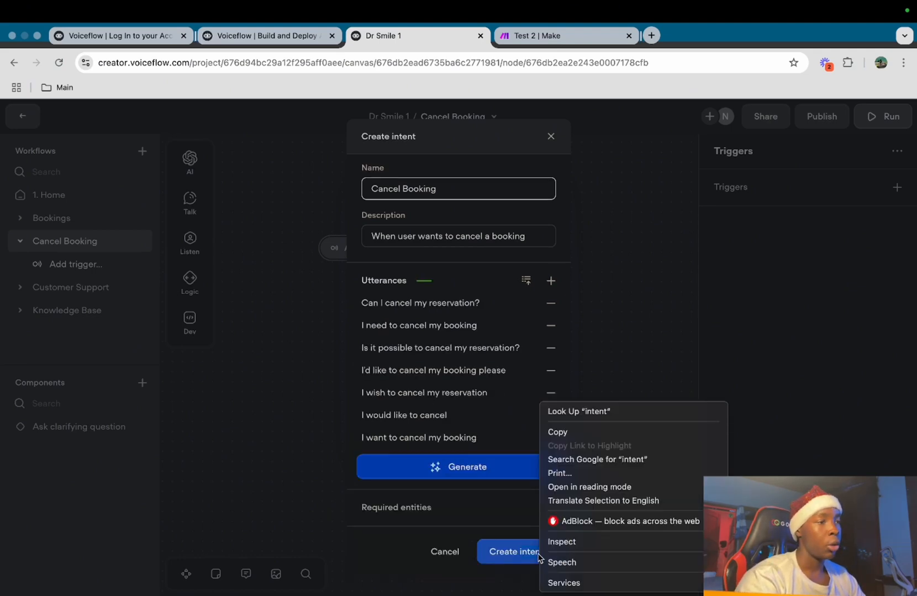
click(513, 556)
click(513, 556)
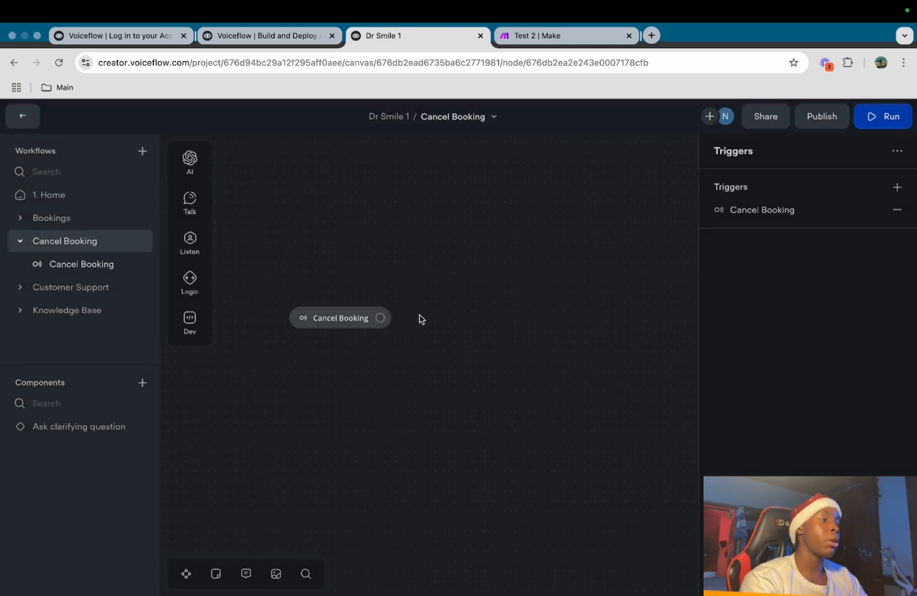
Add a message after the trigger asking for the email the booking was made with
drag(380, 318, 430, 255)
mouse_move(516, 298)
click(558, 299)
click(765, 201)
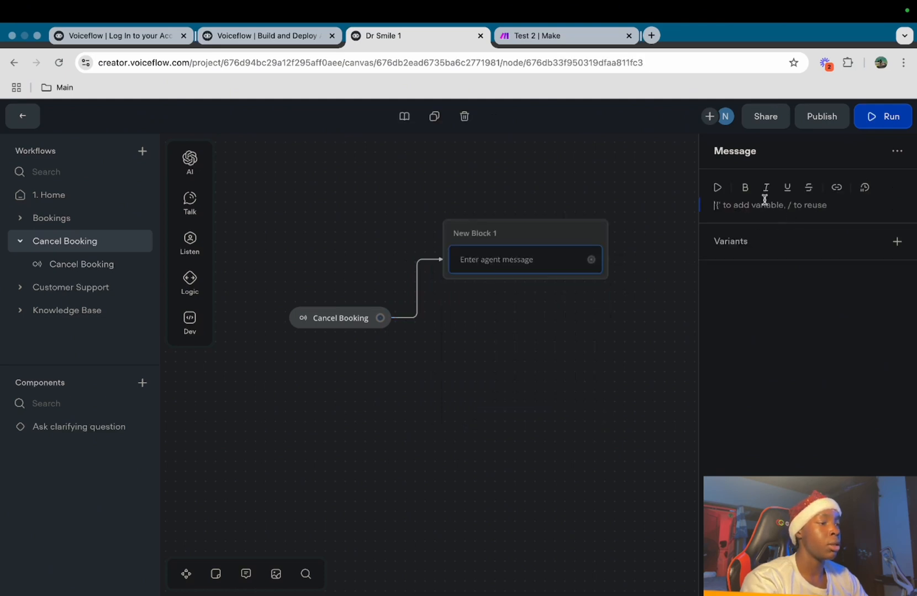
text(Please provide me)
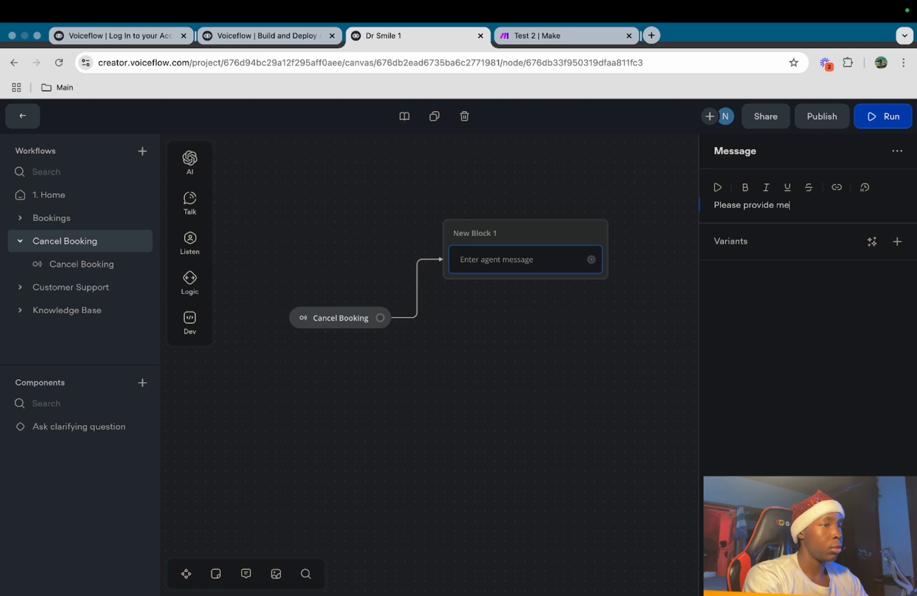
text( with the emai)
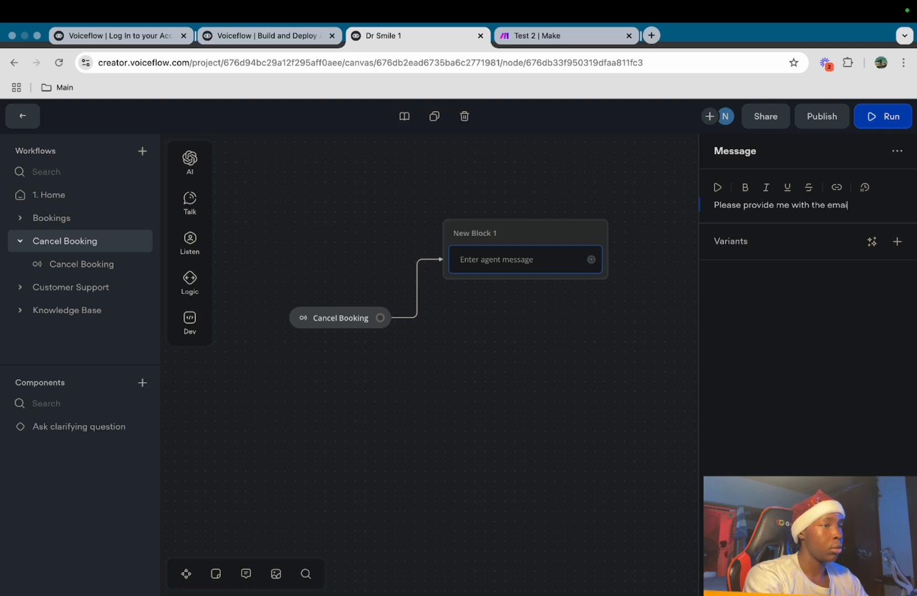
text(l that you ma)
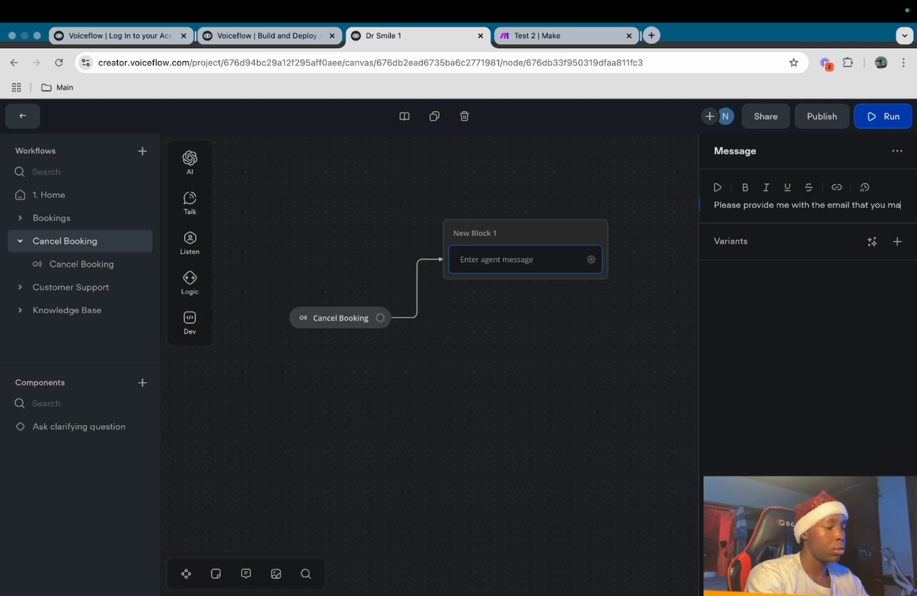
text(de the booking with)
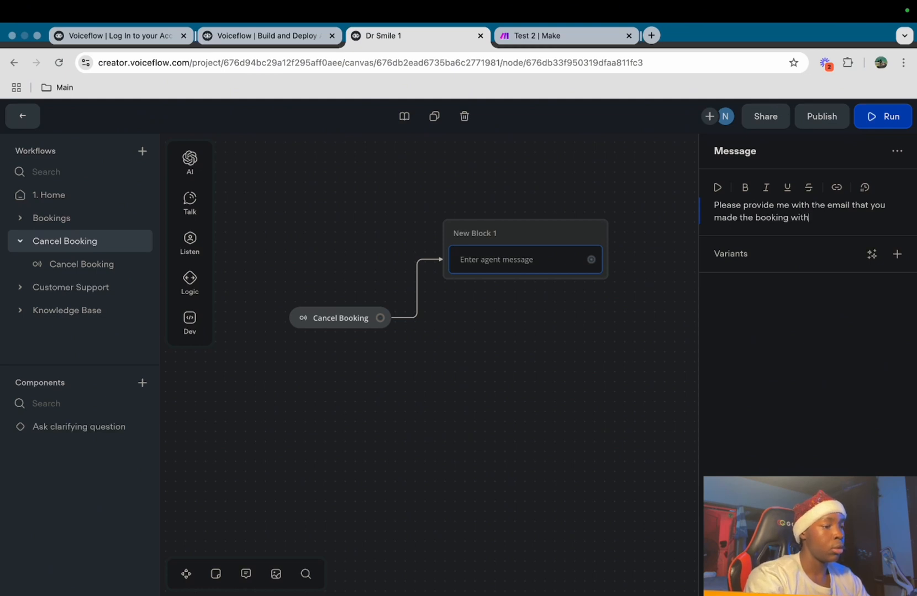
click(564, 298)
Add a capture step below the message that captures the email entity
mouse_move(192, 254)
drag(256, 283, 544, 294)
click(898, 191)
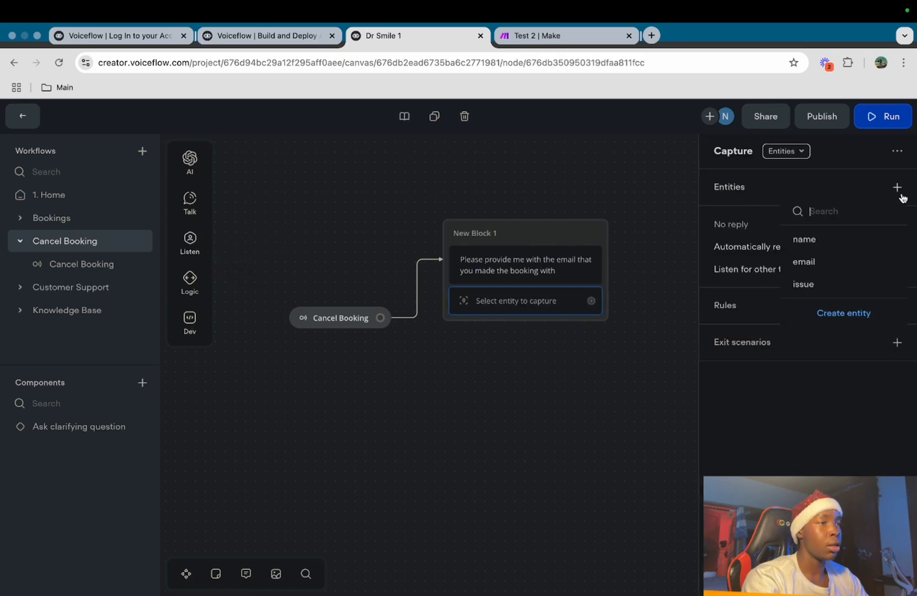
click(841, 263)
click(561, 181)
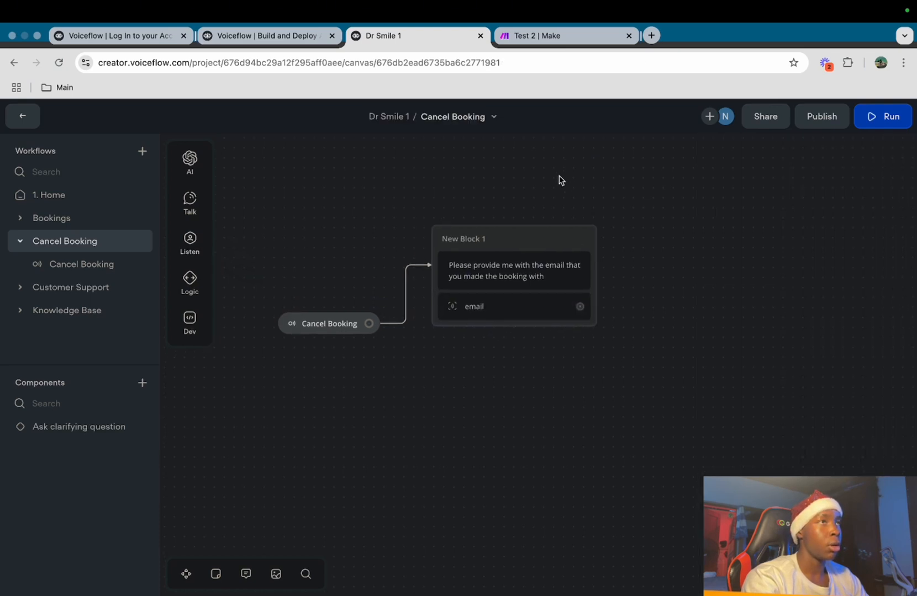
scroll(513, 319, right, 5)
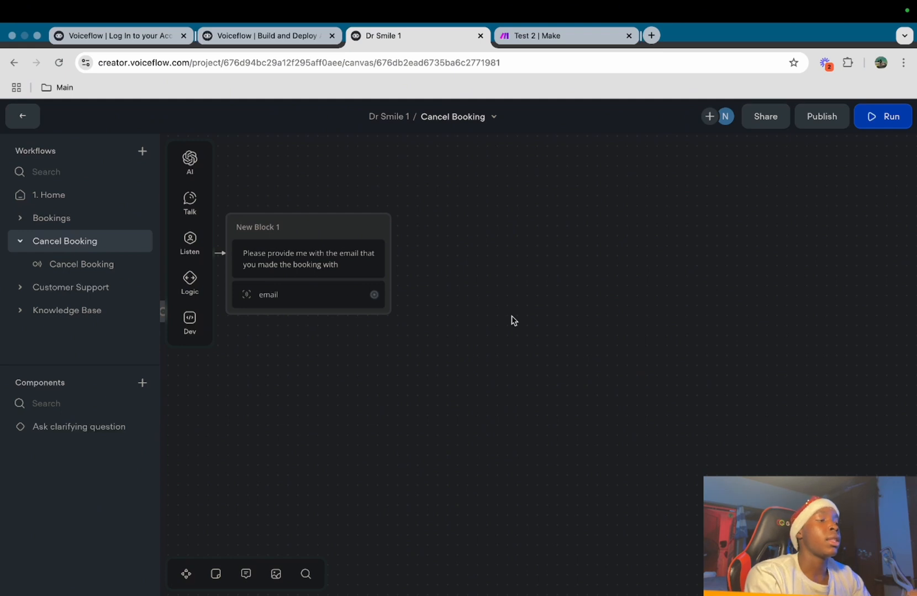
Add a follow-up message block reading 'Is this email correct:' with the {email} variable
drag(374, 294, 428, 224)
mouse_move(501, 262)
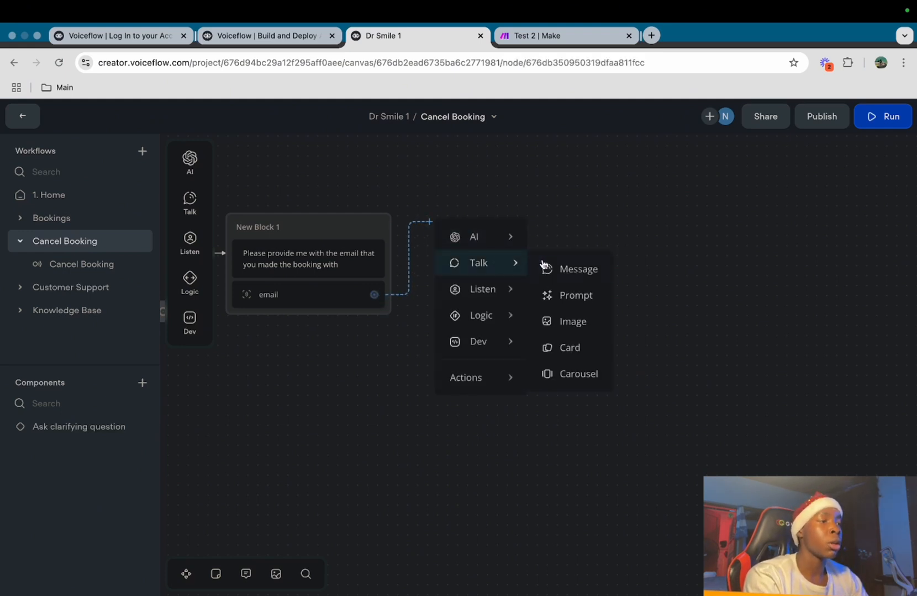
click(577, 270)
click(745, 207)
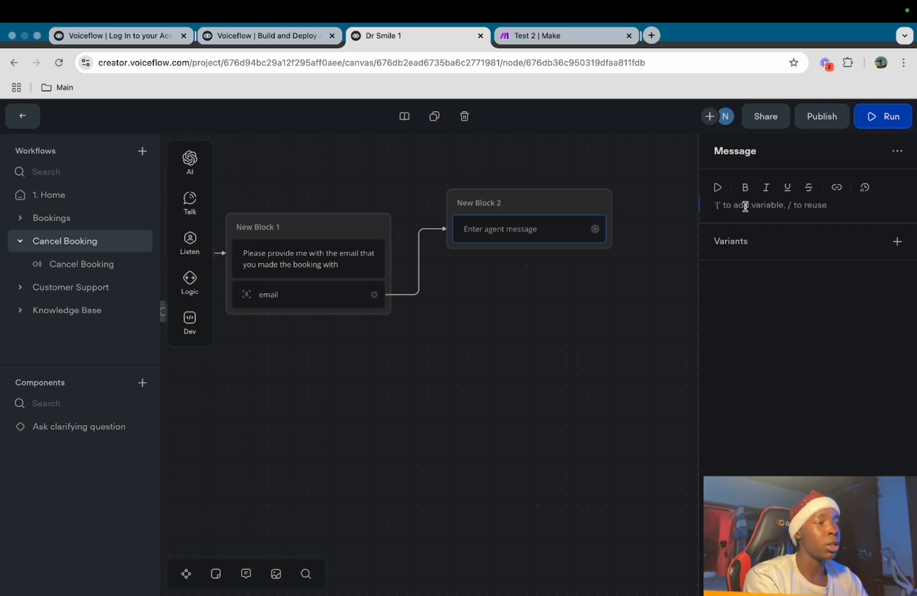
text(Is)
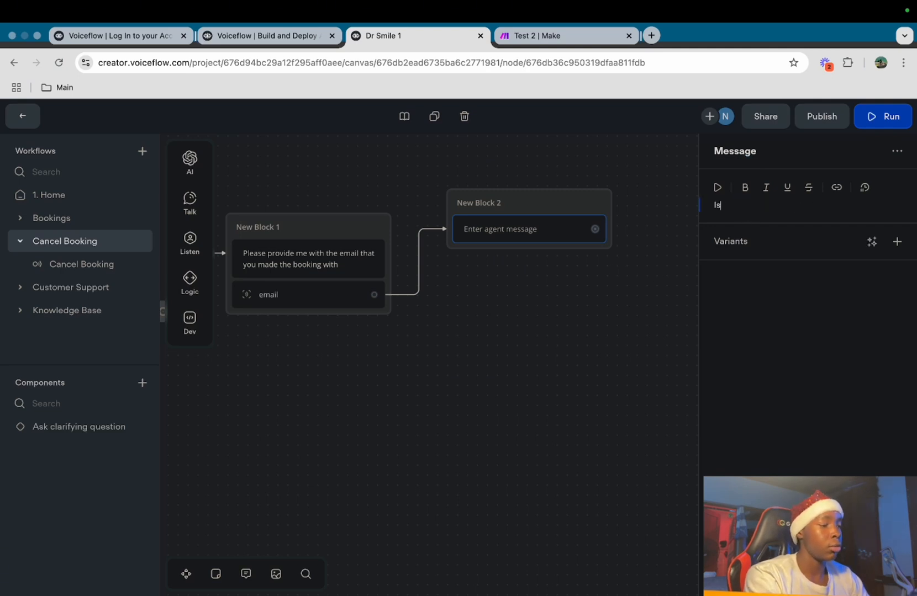
text( this email correct:)
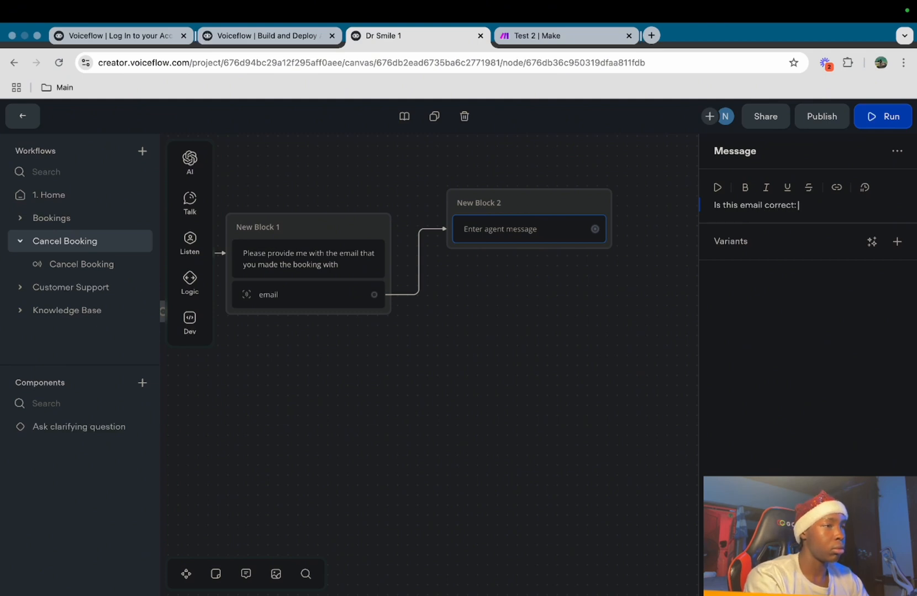
key(Return)
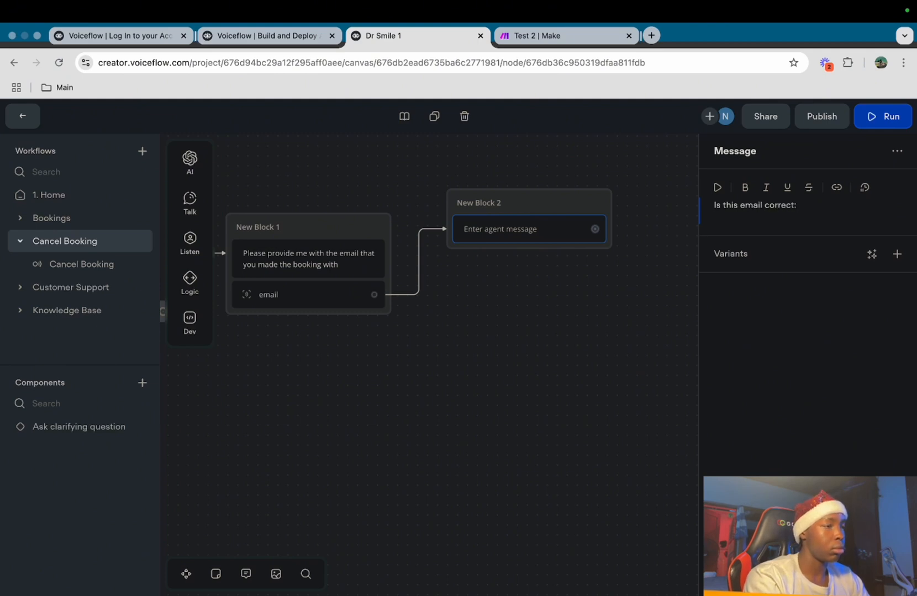
text({ema)
click(737, 237)
click(600, 333)
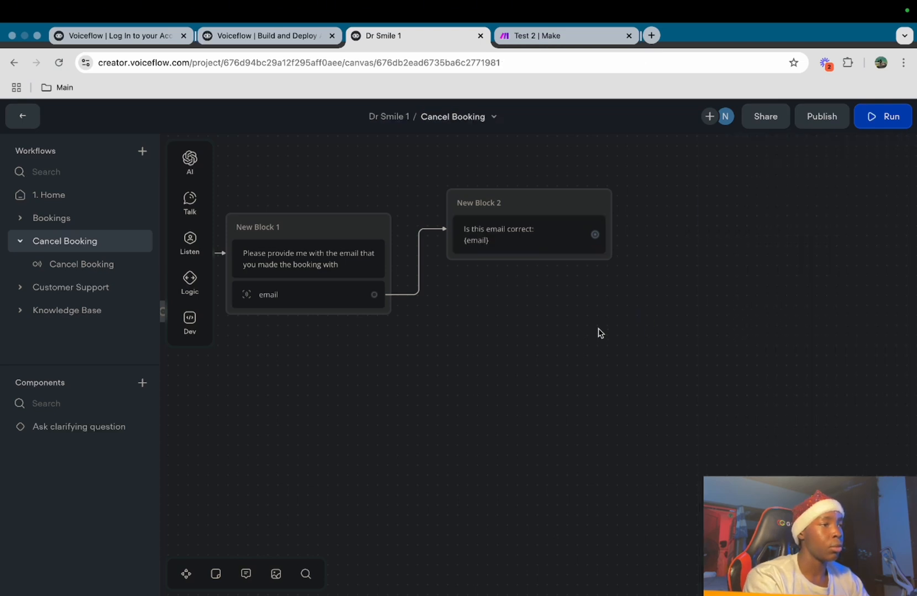
drag(597, 248, 538, 254)
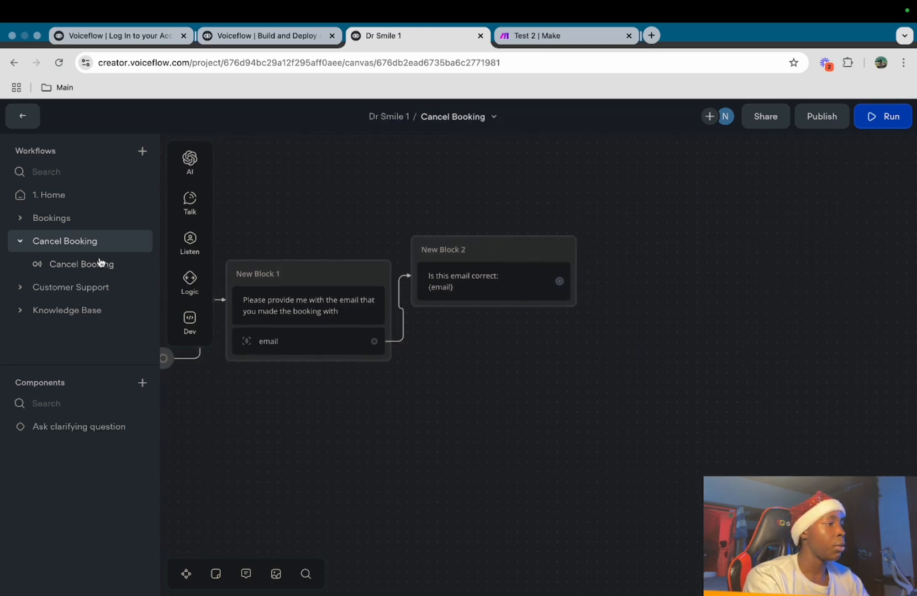
Add Yes and No choice buttons to the email confirmation block
mouse_move(189, 243)
drag(232, 240, 464, 316)
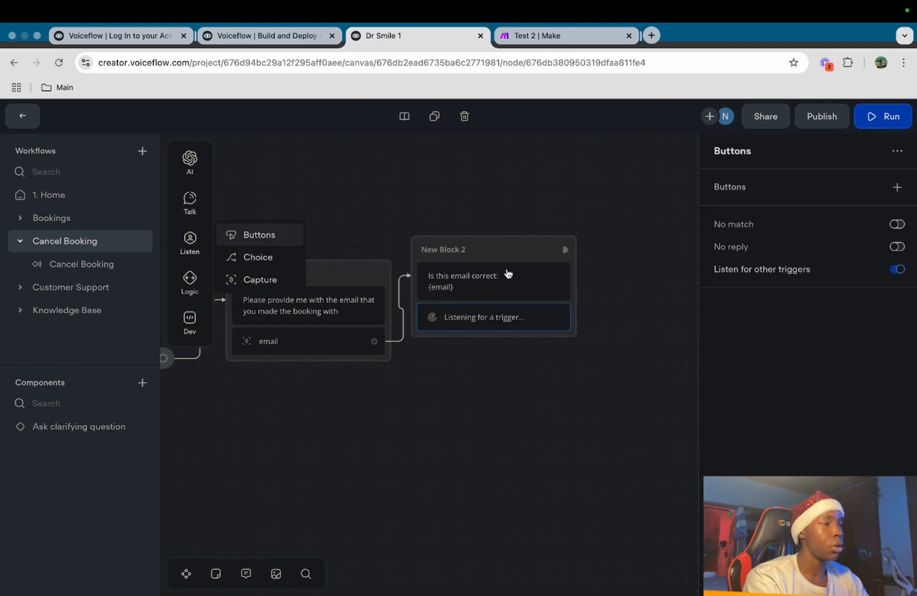
click(890, 190)
text(Yes)
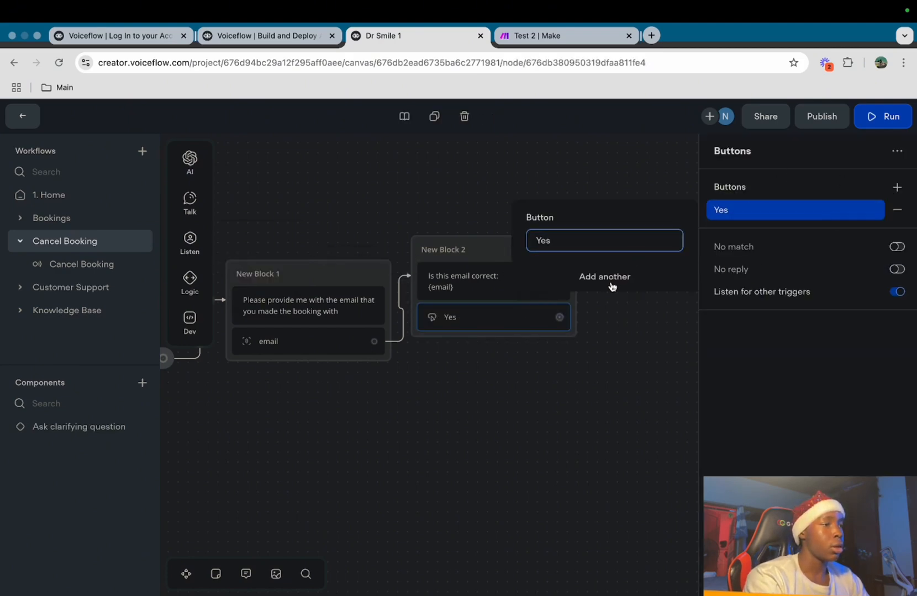
click(611, 284)
text(NO)
key(BackSpace)
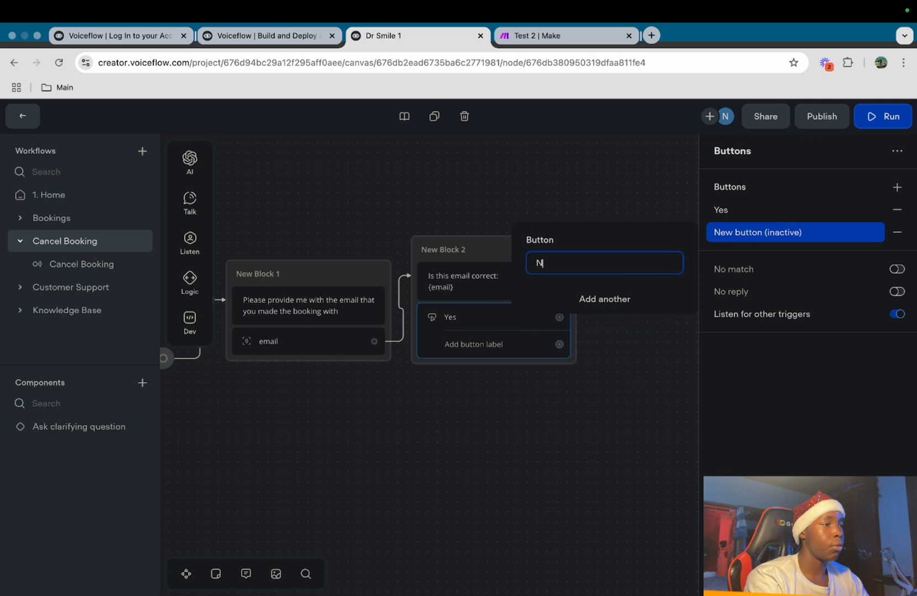
click(536, 407)
scroll(503, 442, right, 5)
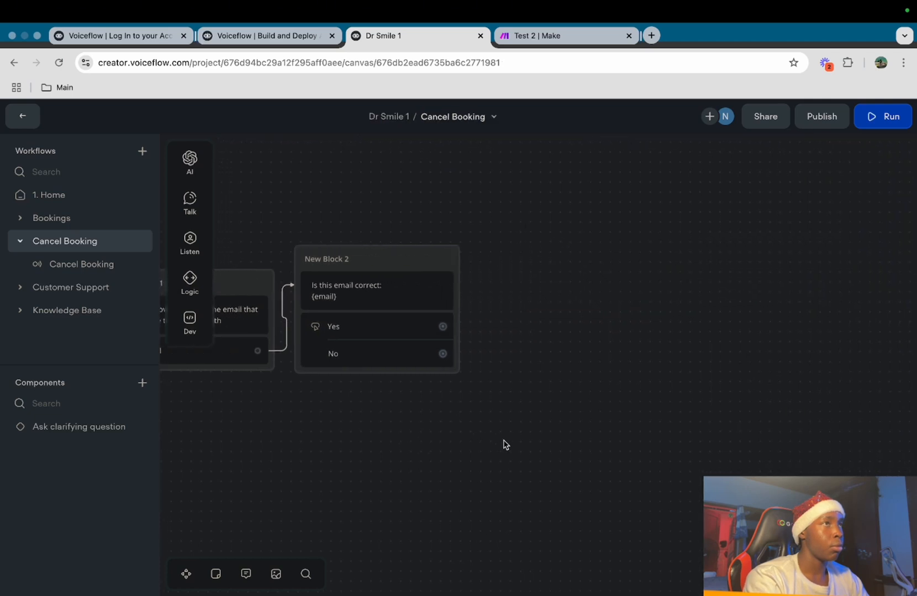
scroll(524, 456, left, 2)
Connect Yes to a new API step and route No back to the email question
drag(444, 354, 534, 271)
mouse_move(616, 390)
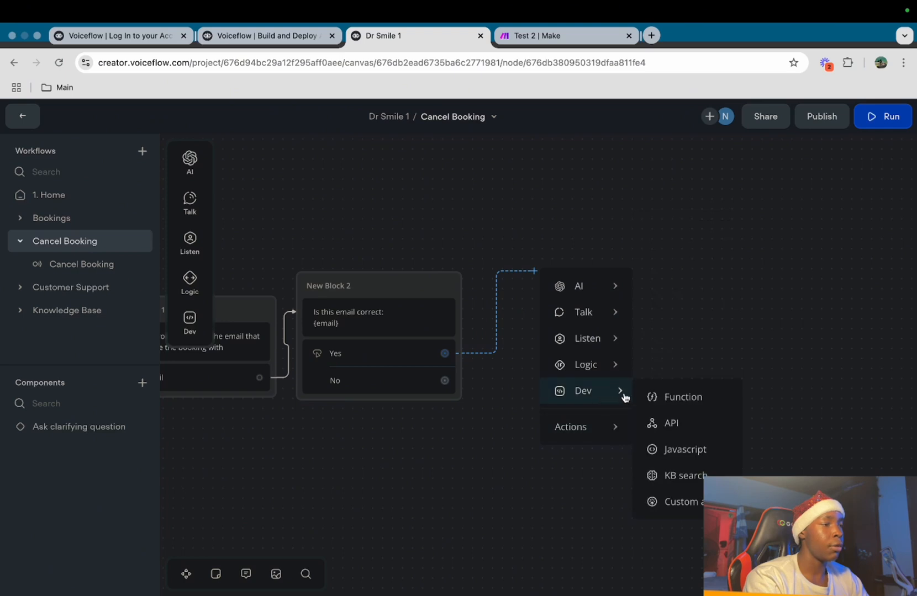
click(685, 420)
click(436, 212)
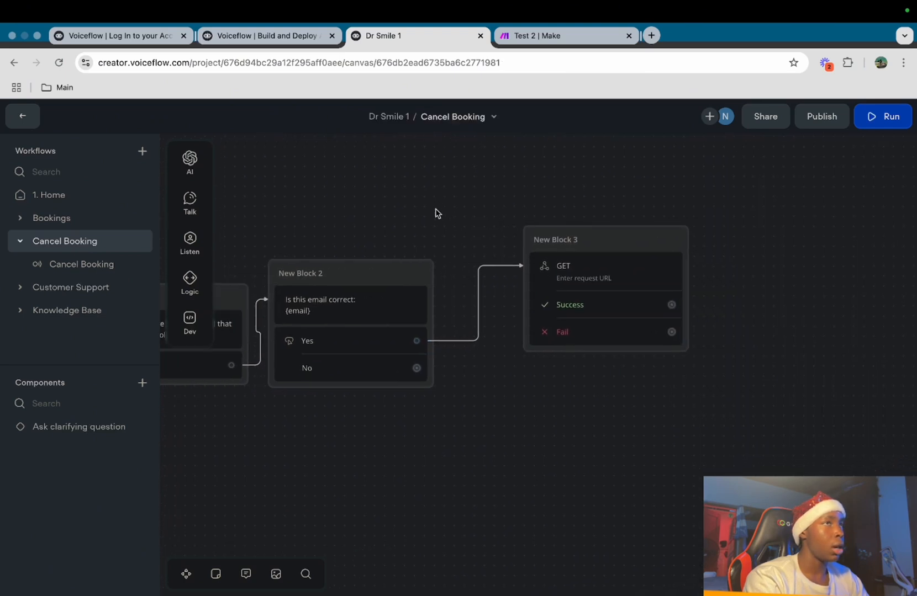
drag(417, 368, 435, 321)
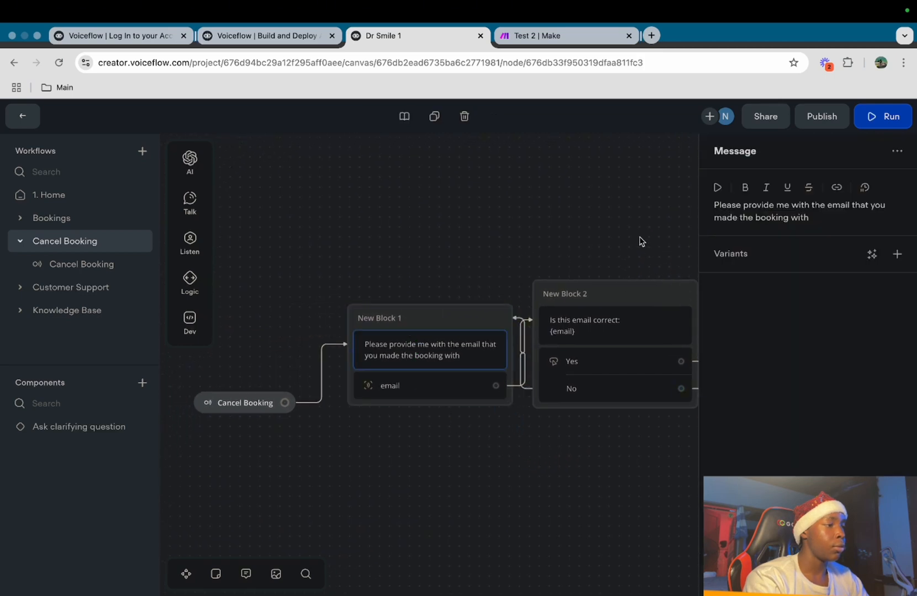
click(388, 237)
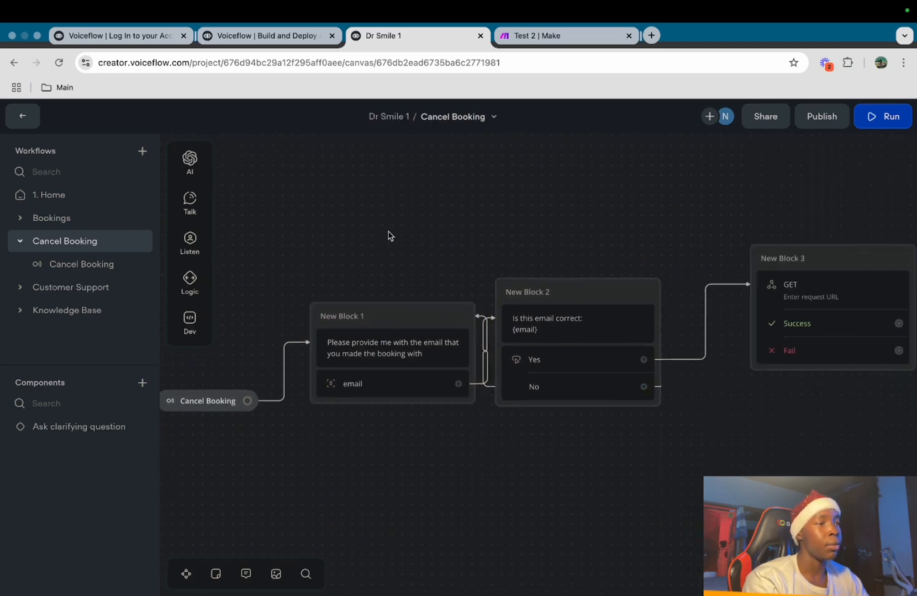
scroll(389, 235, right, 5)
drag(607, 269, 560, 262)
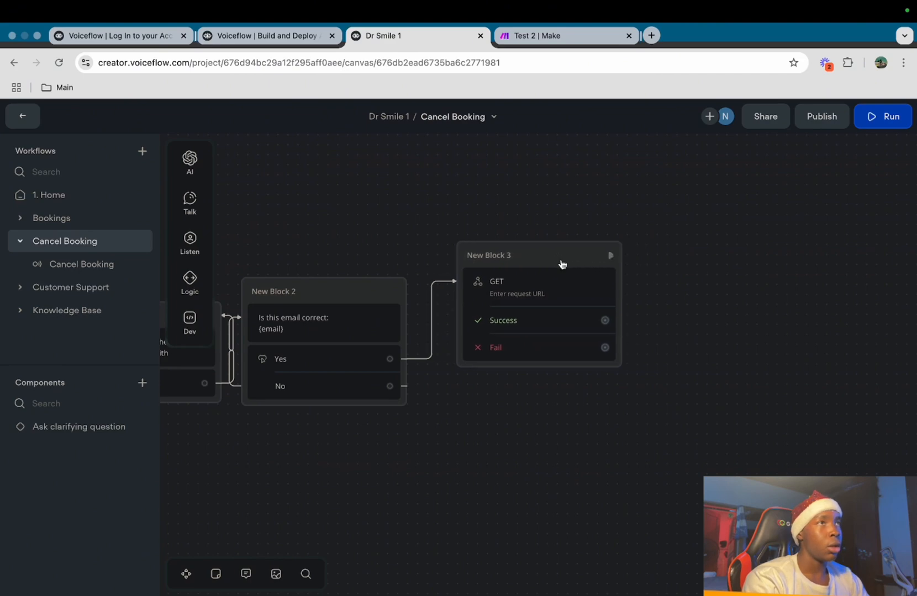
Set the API step's request method to POST
click(493, 285)
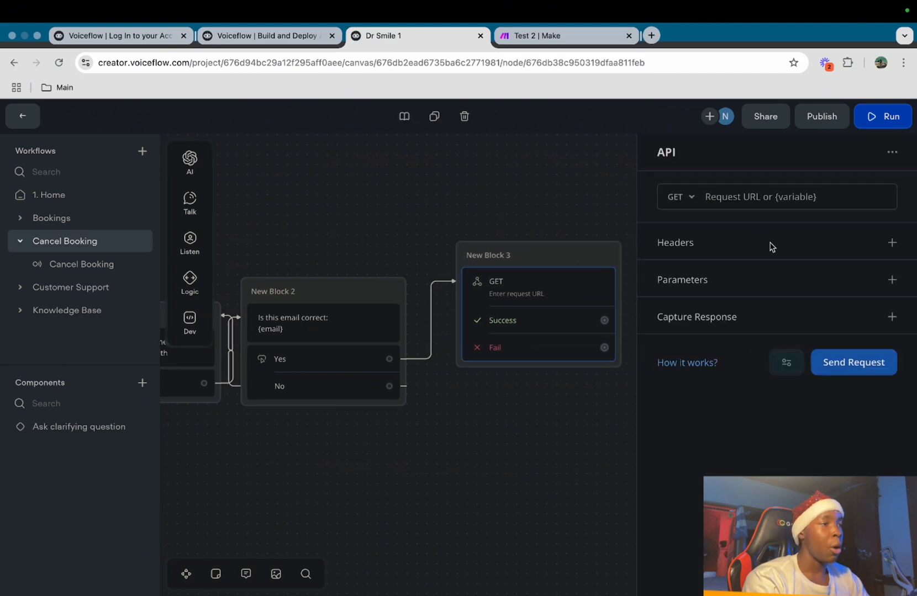
click(691, 198)
click(690, 251)
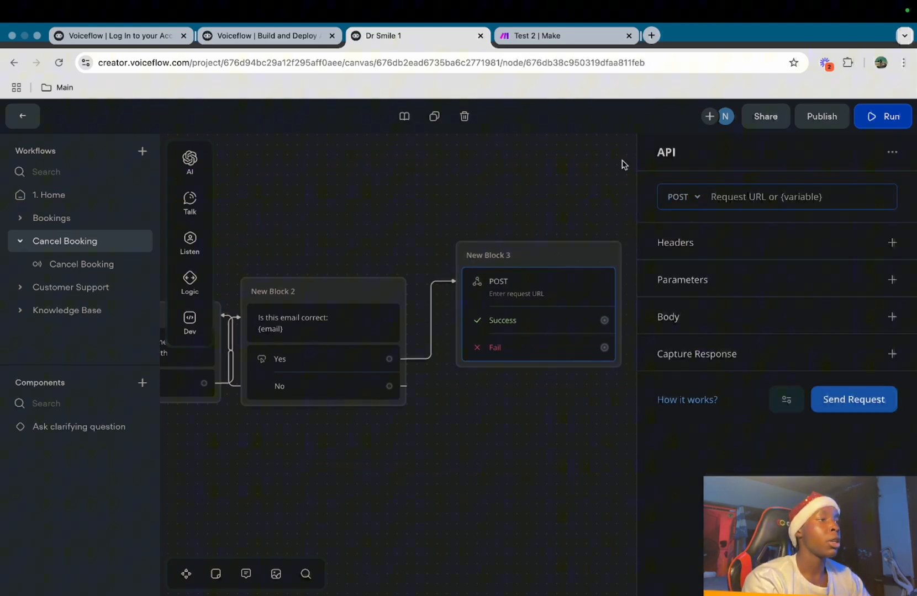
click(547, 26)
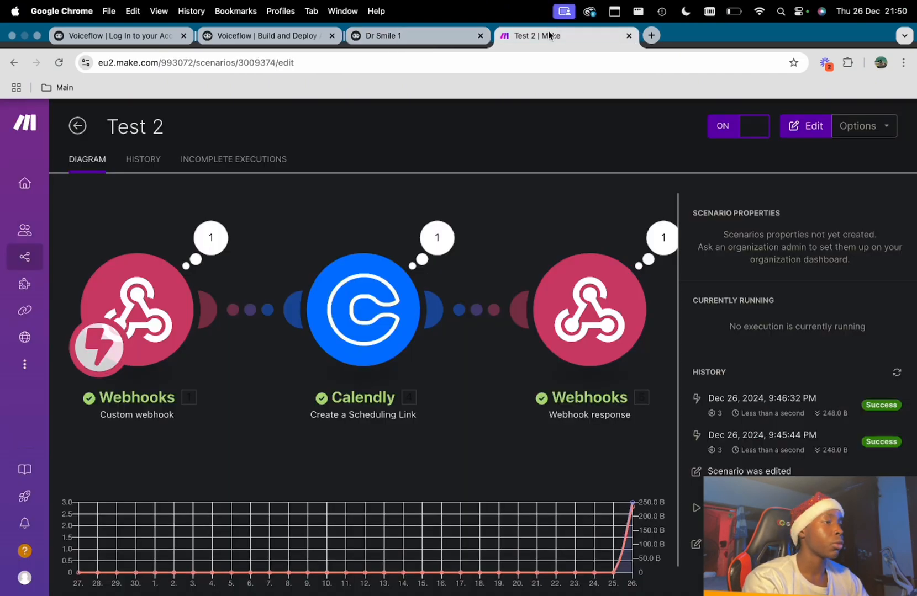
Start a new Make scenario with a Webhooks custom webhook trigger
click(78, 127)
click(854, 127)
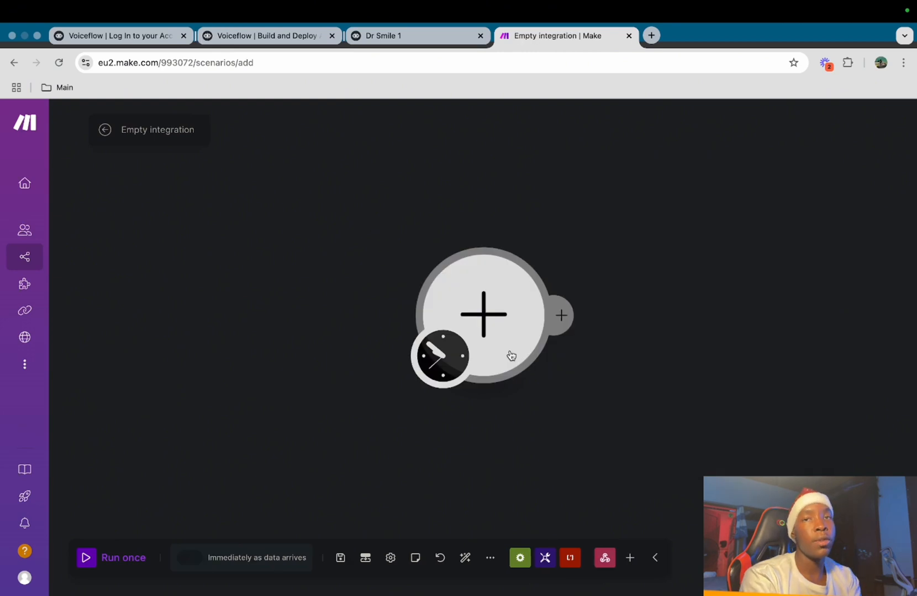
click(499, 338)
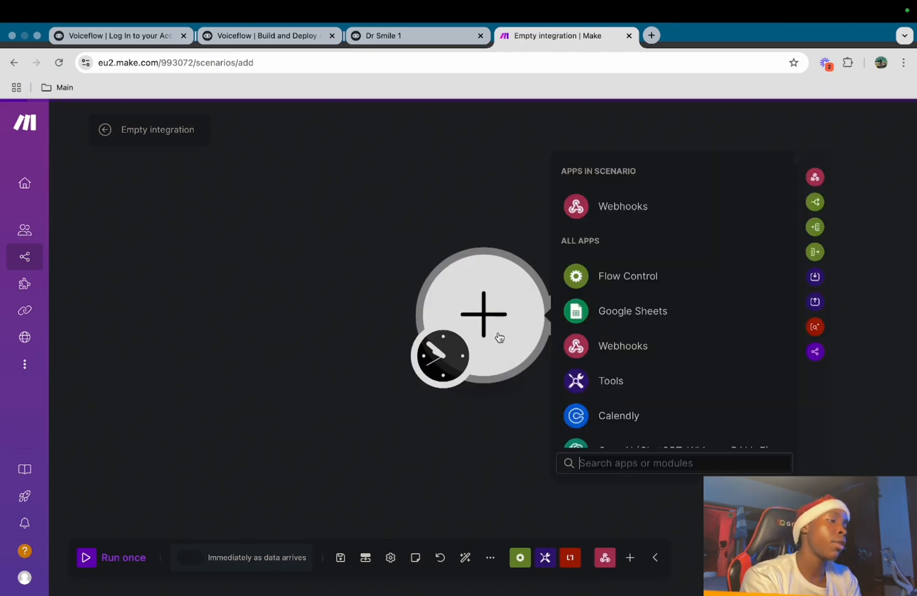
click(635, 206)
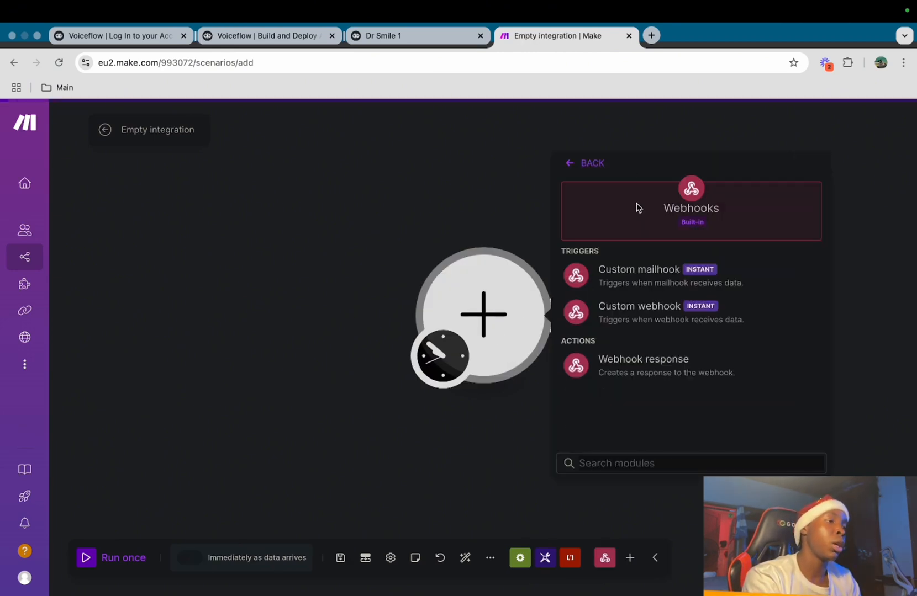
click(650, 319)
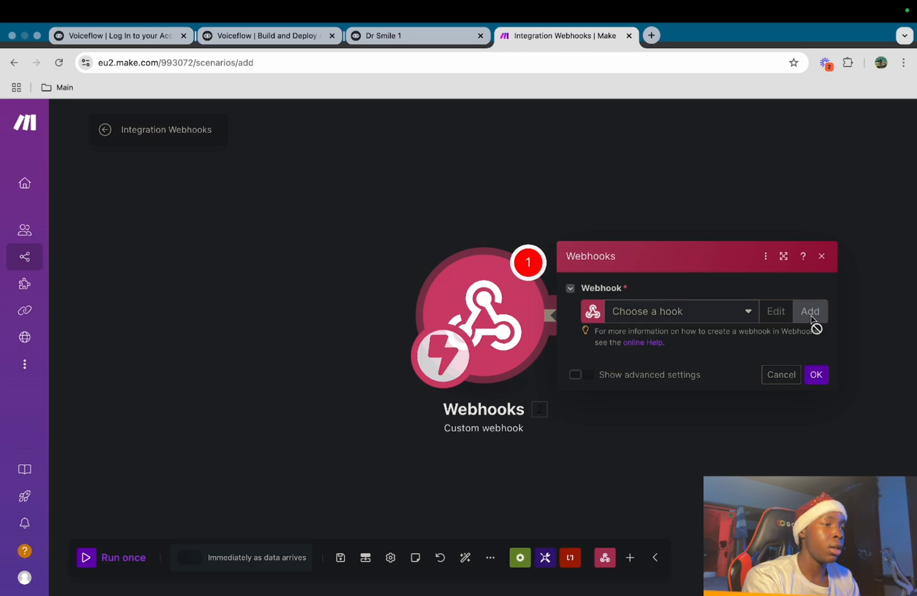
Create a webhook named 'Cancelation', save it, and copy its address
click(810, 312)
click(730, 263)
key(super+a)
key(BackSpace)
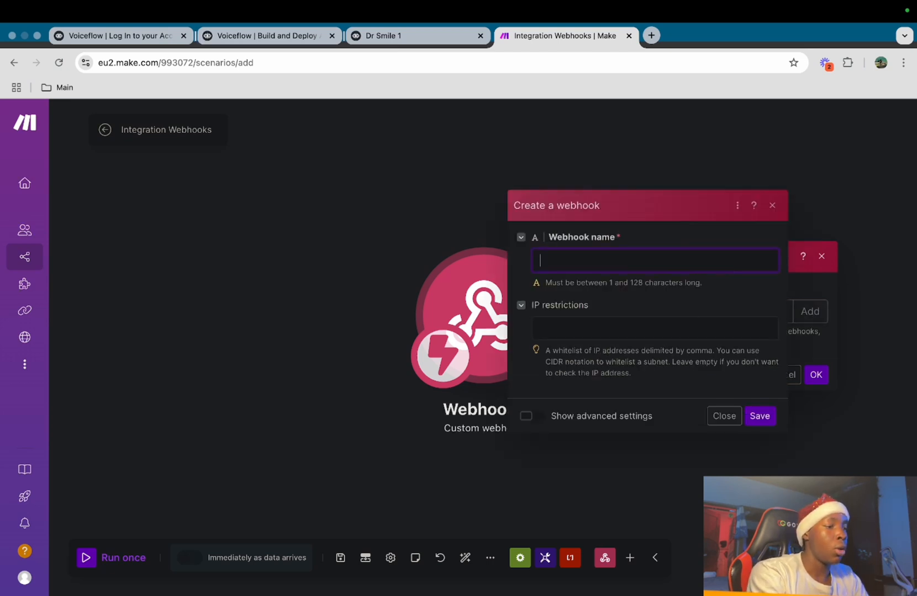
text(Cancelation)
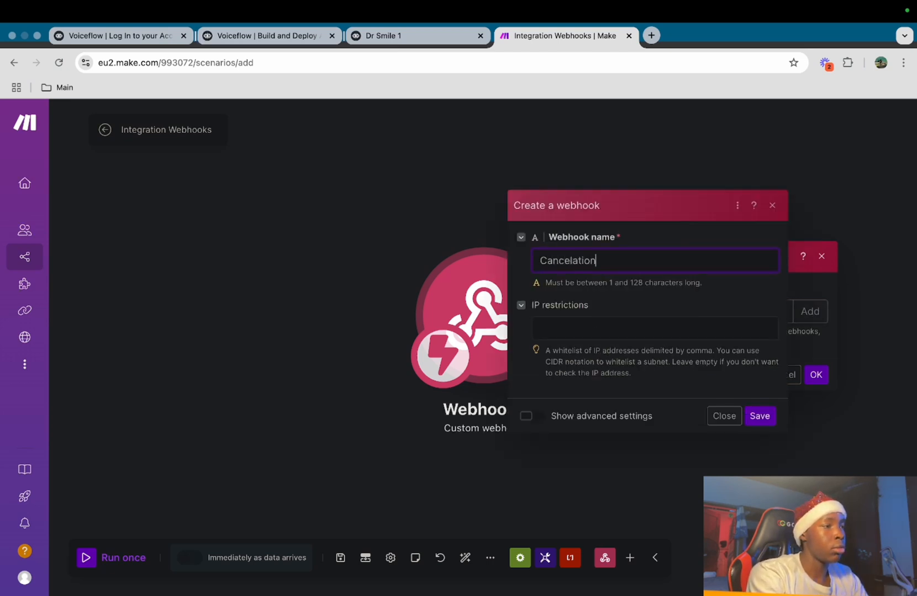
click(720, 316)
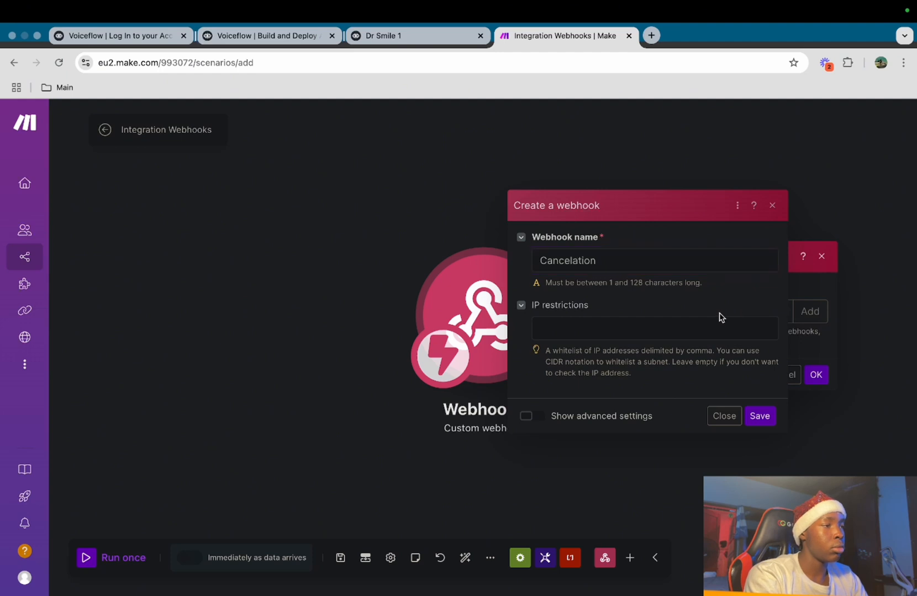
click(765, 420)
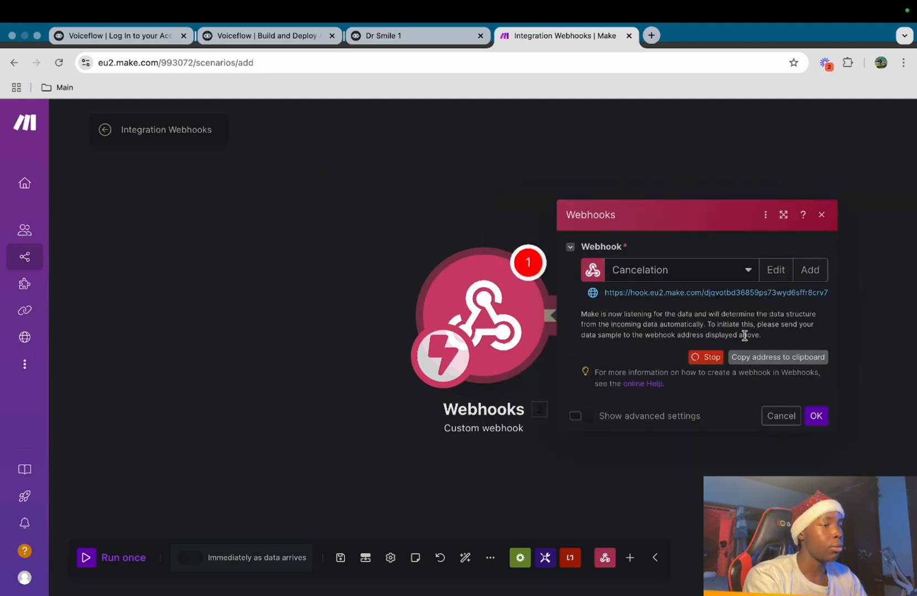
click(779, 355)
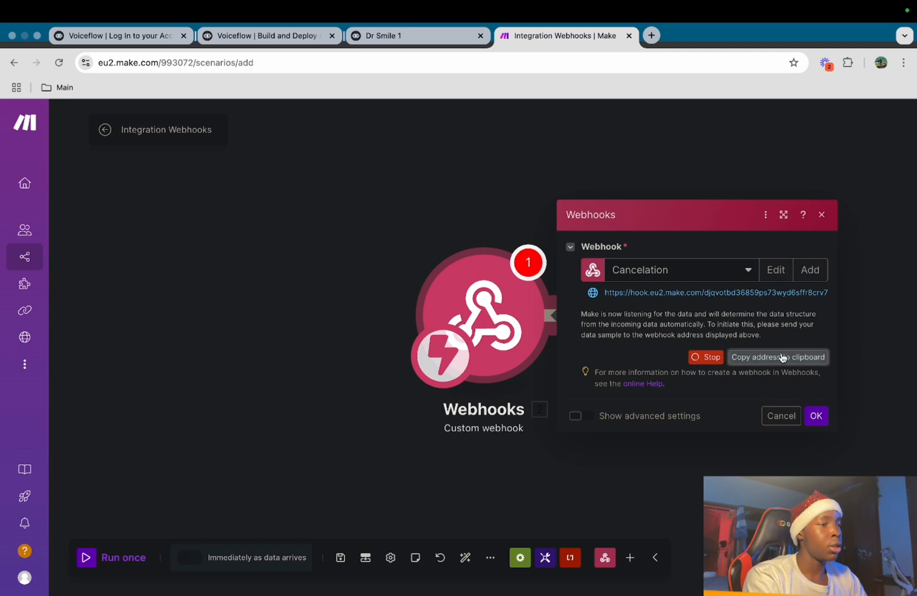
click(387, 36)
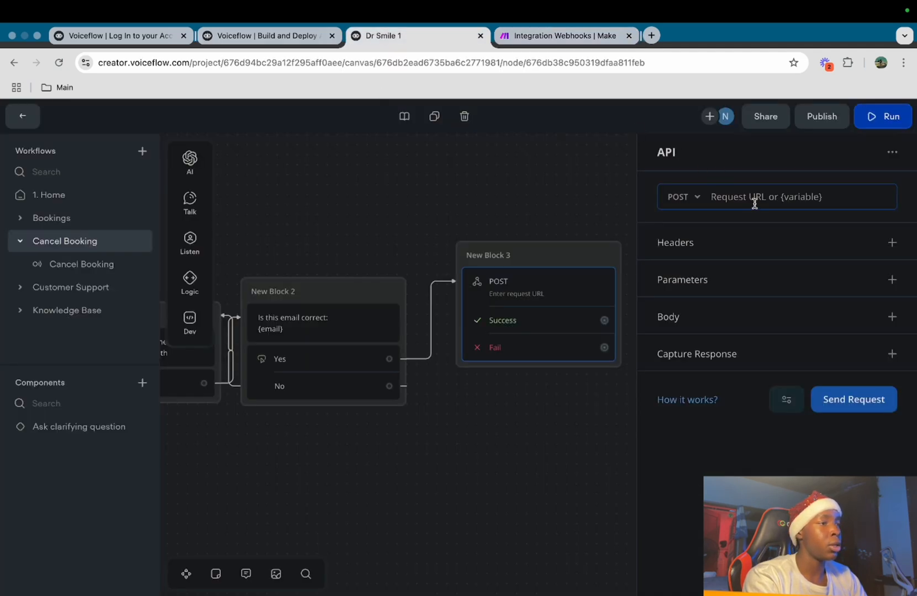
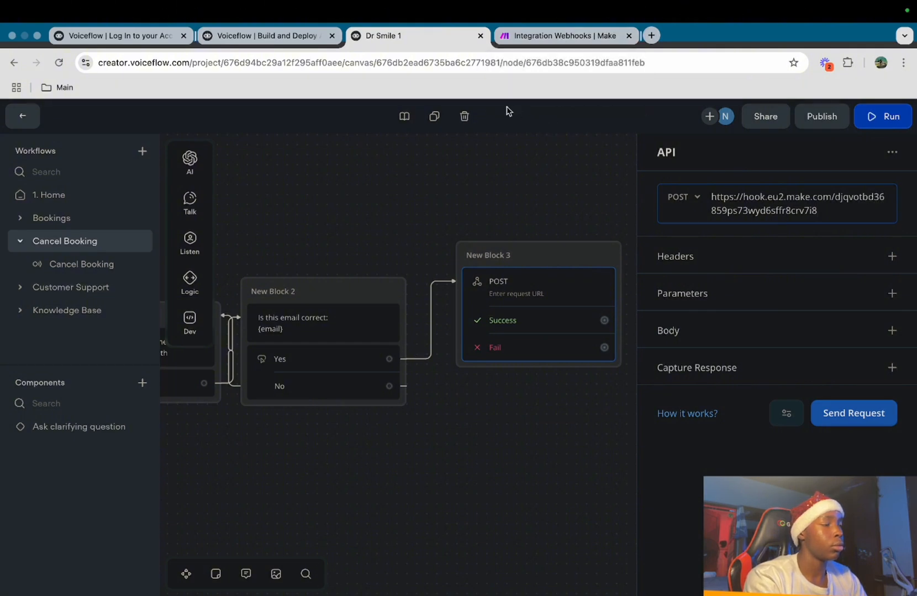
Paste the Make Cancelation webhook address as New Block 3's API request URL
click(485, 170)
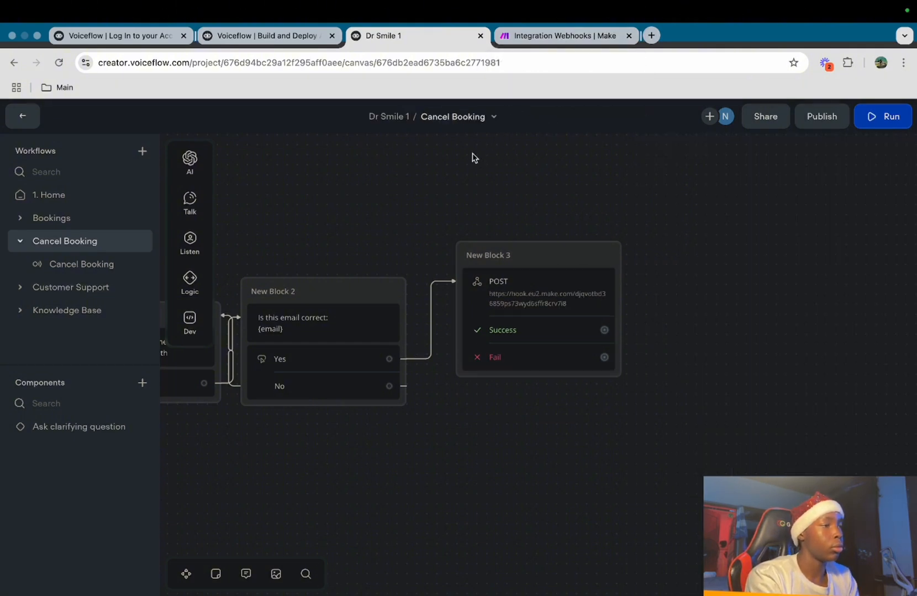
click(586, 43)
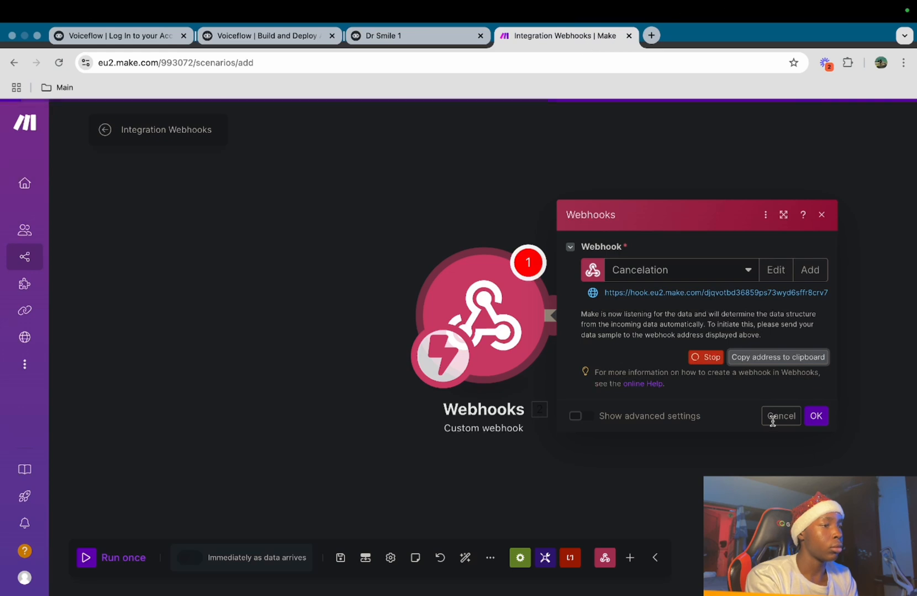
Confirm the webhook trigger and add an HTTP 'Make a request' module after it
click(806, 419)
click(646, 331)
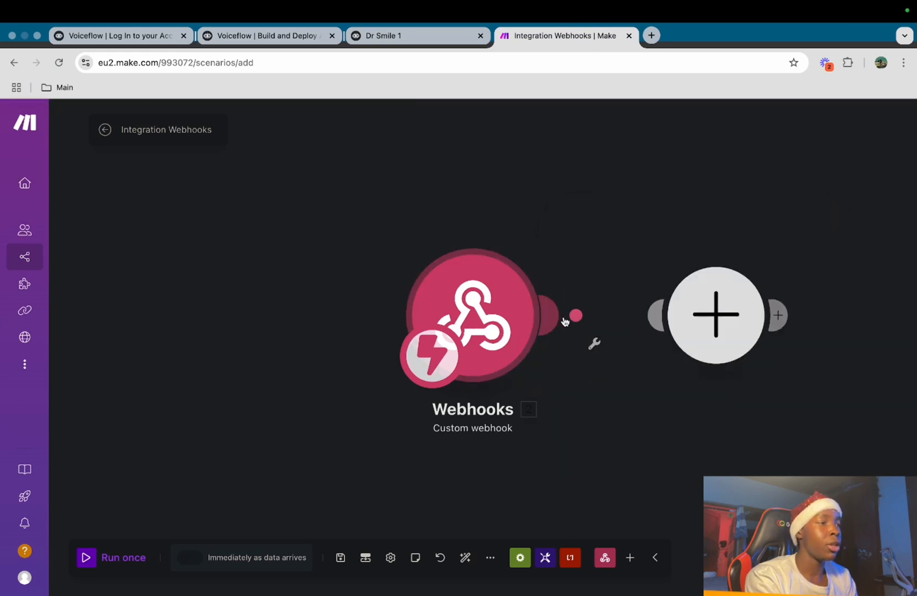
text(http)
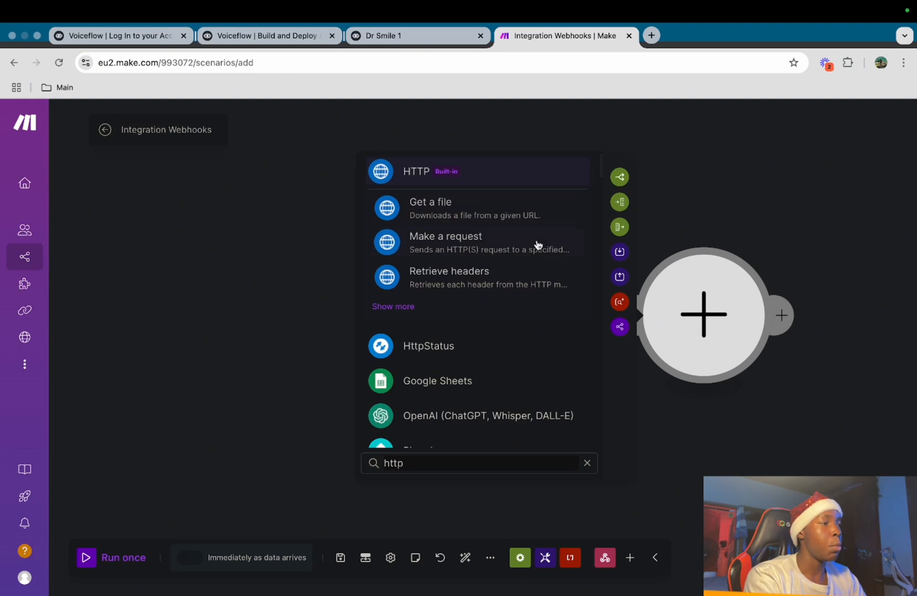
click(561, 241)
click(680, 195)
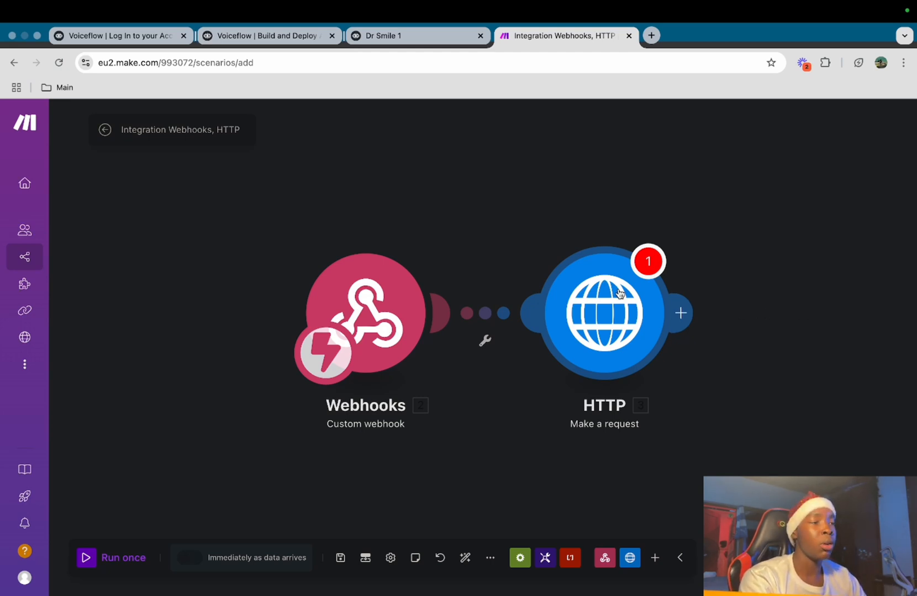
click(620, 294)
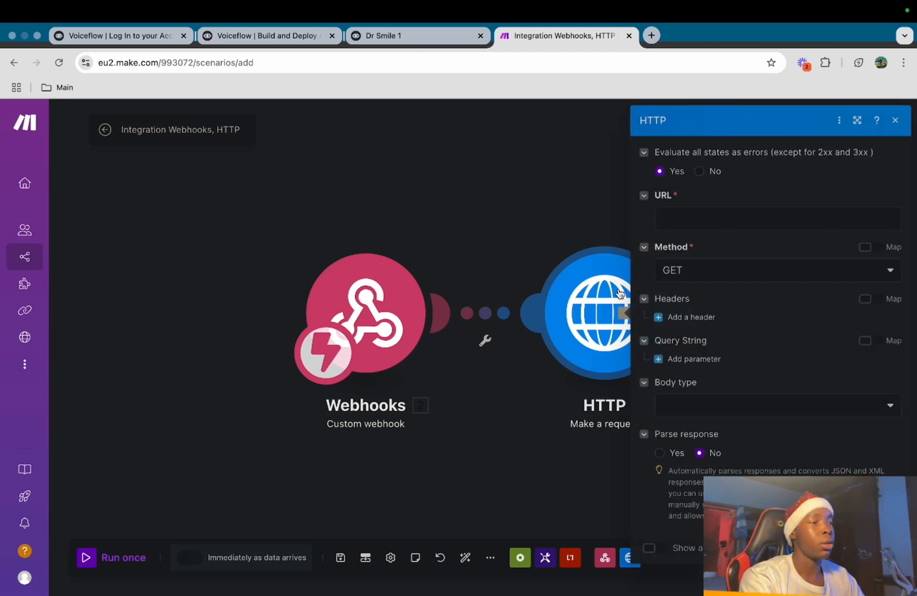
click(697, 219)
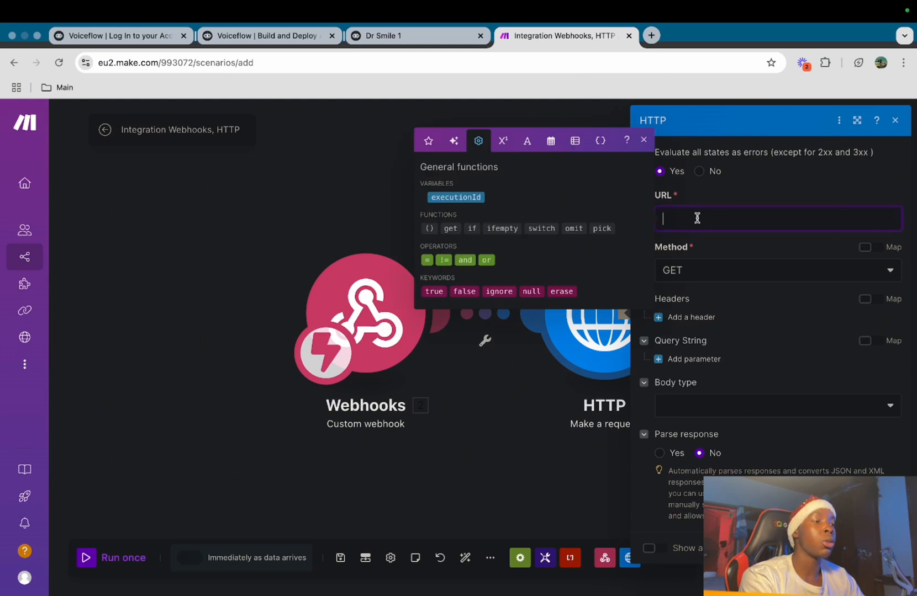
text(httpa)
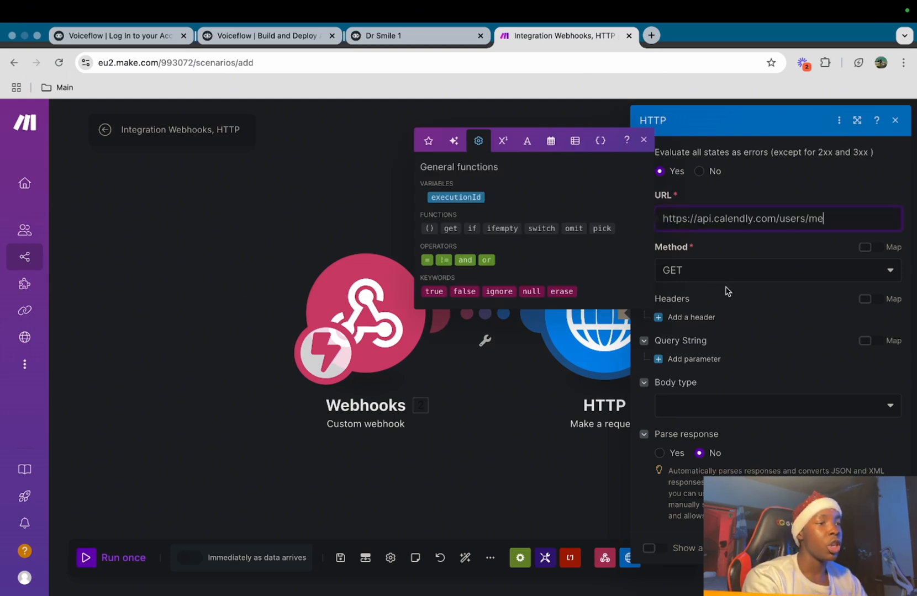
click(727, 288)
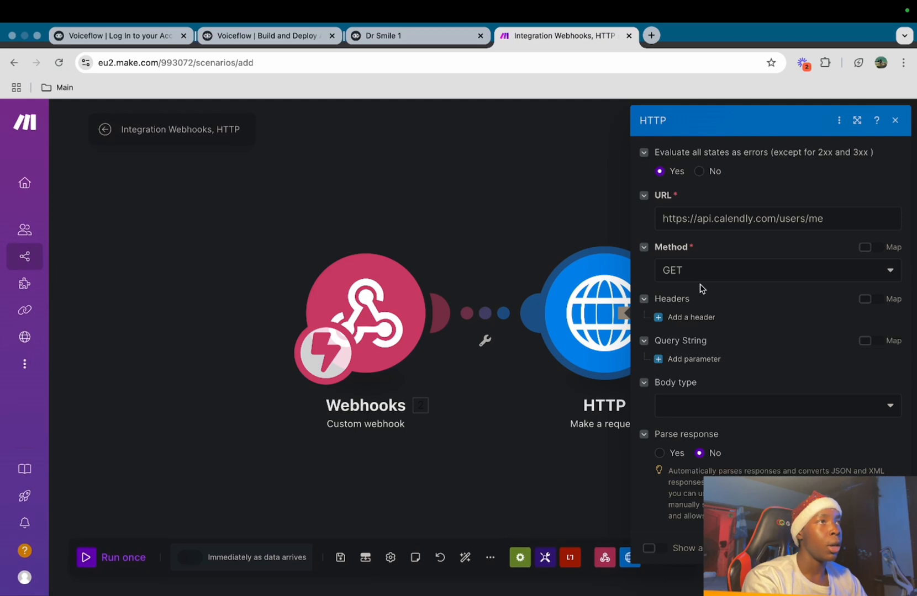
click(661, 319)
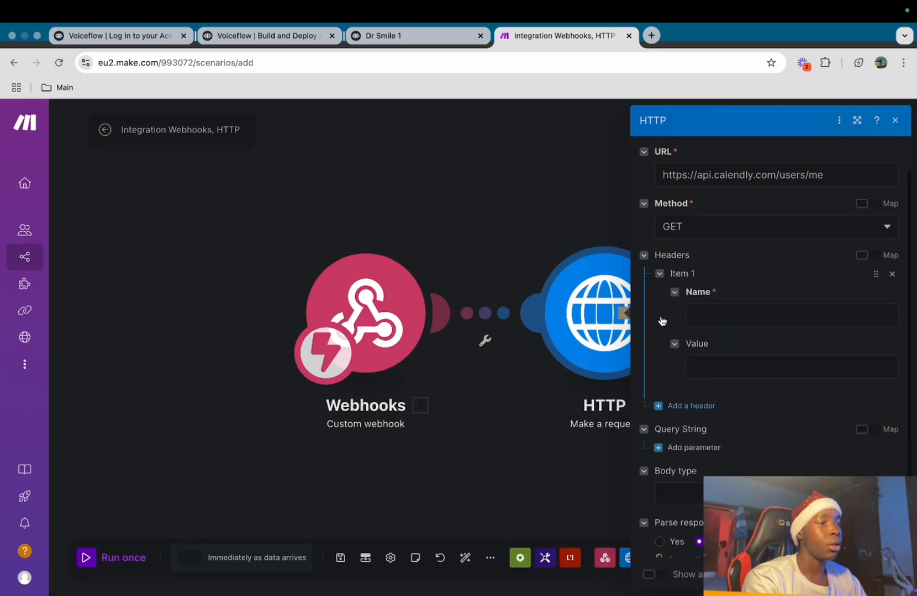
click(733, 317)
text(Auth)
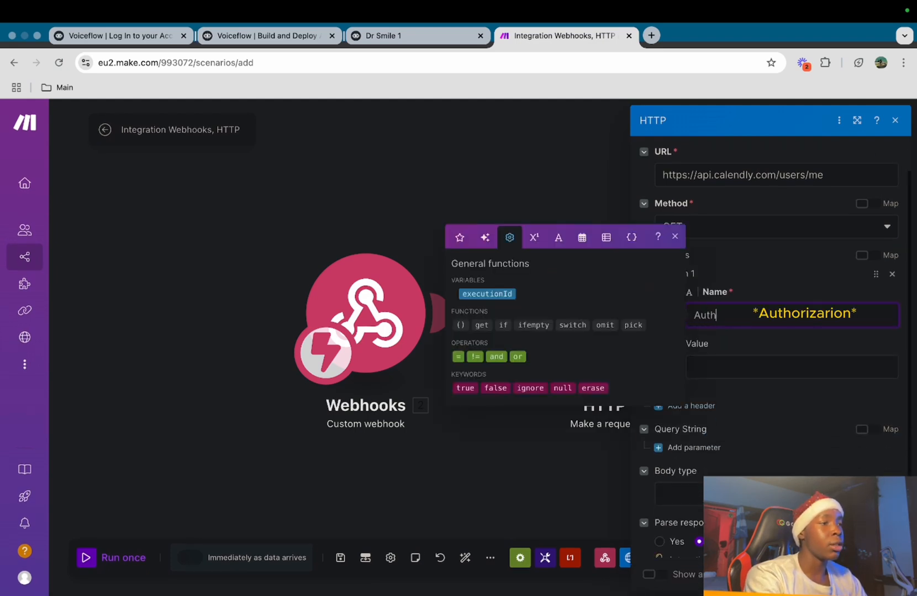
text(rization)
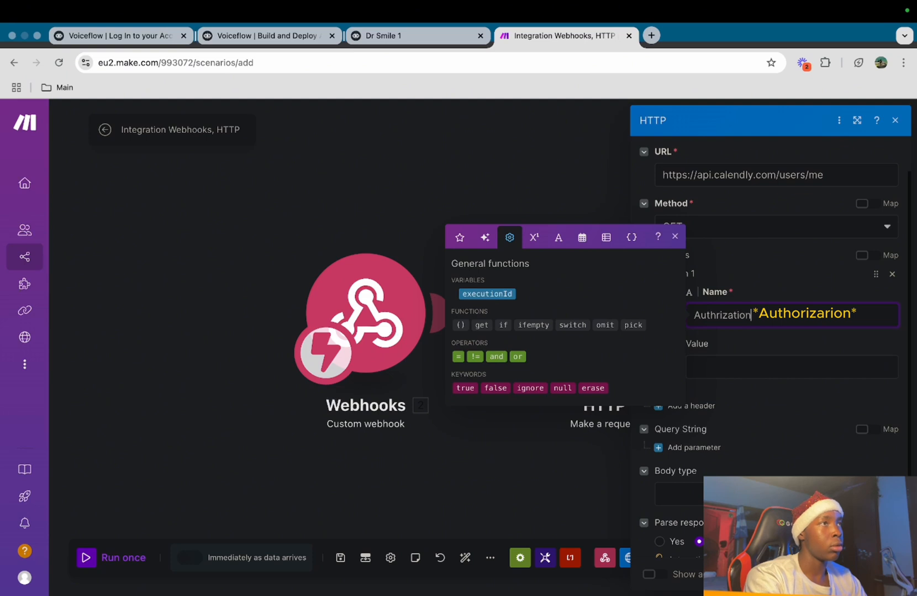
click(726, 372)
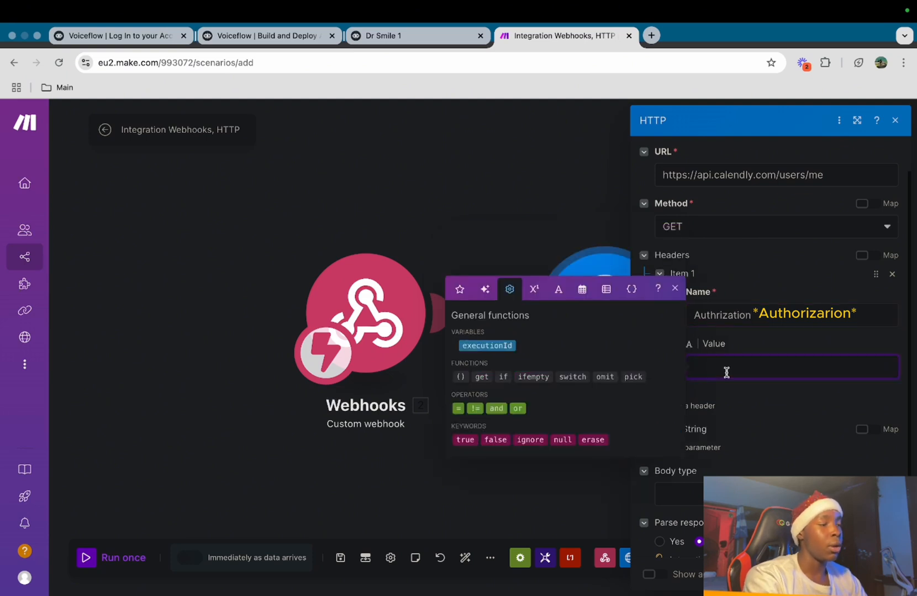
text(Bearer)
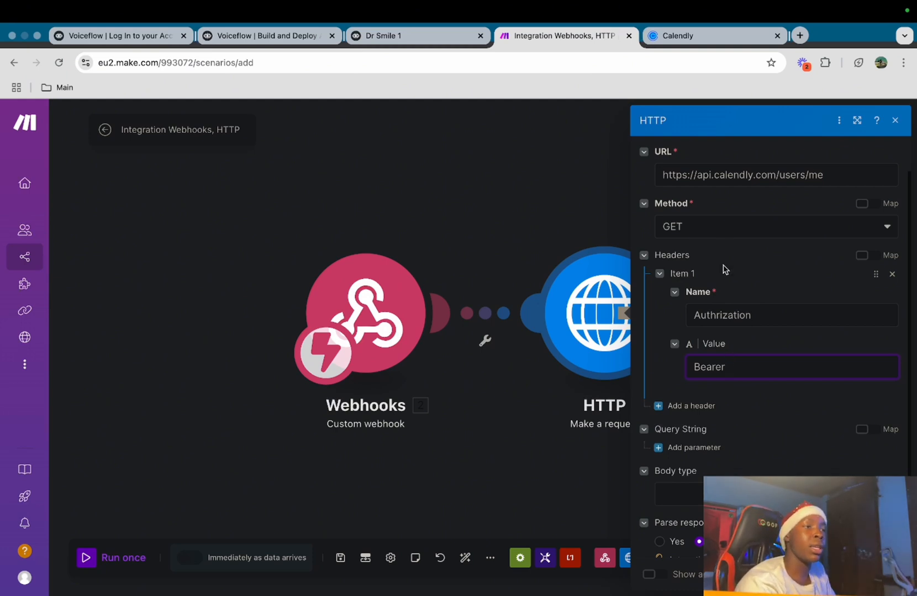
In Calendly, search integrations for 'api' and open the API and webhooks token page
click(697, 37)
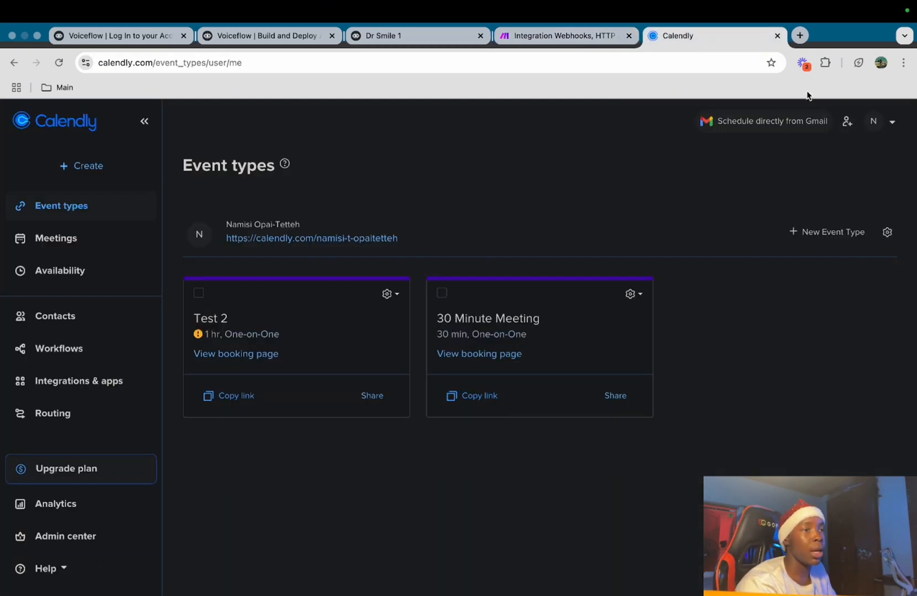
click(115, 381)
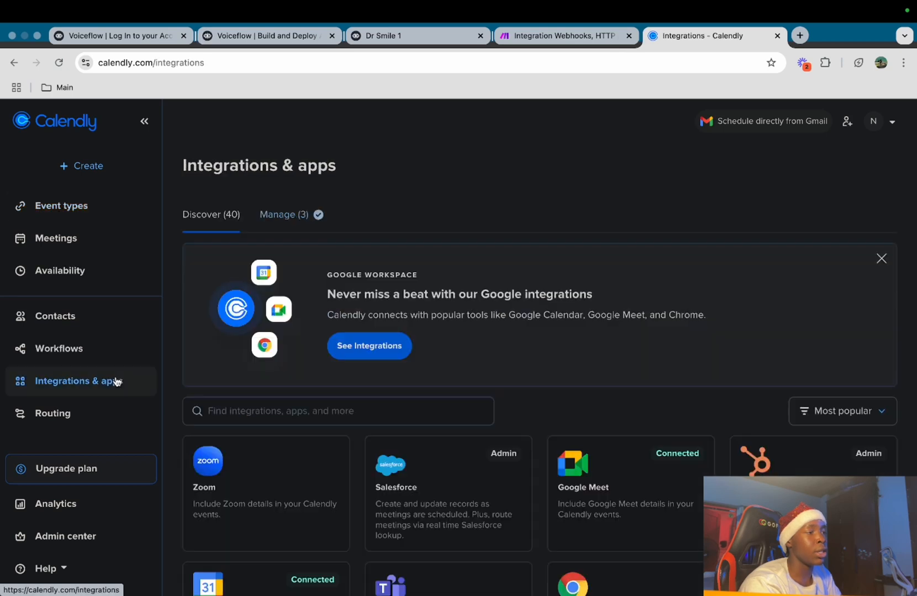
click(340, 404)
text(api)
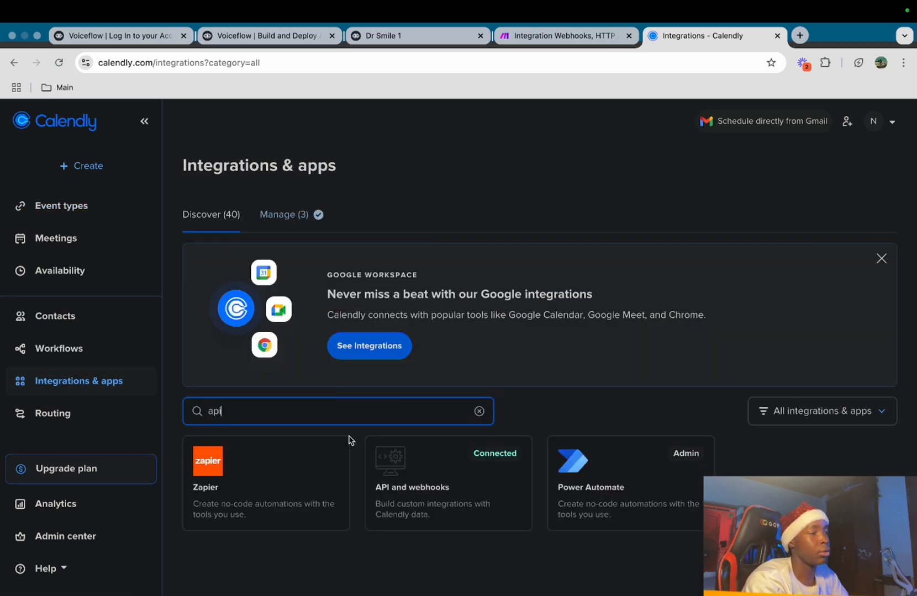
click(428, 506)
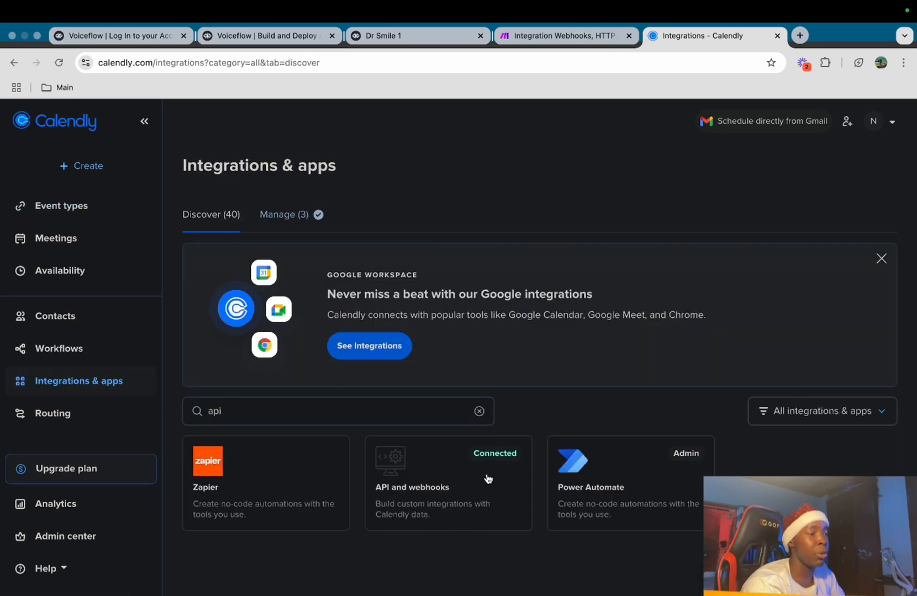
click(481, 478)
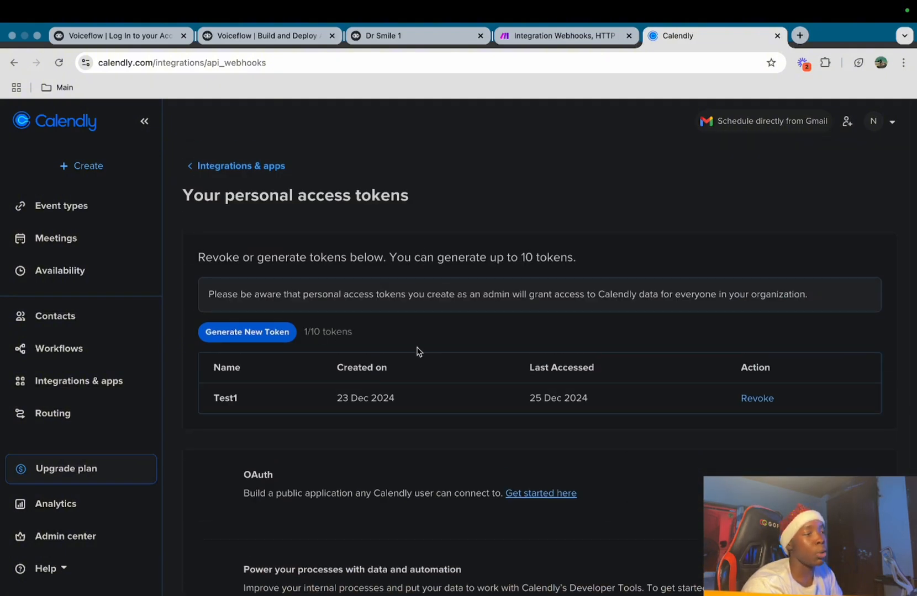
Generate a personal access token named 'test 2' and copy it
click(266, 342)
text(test 2)
click(520, 336)
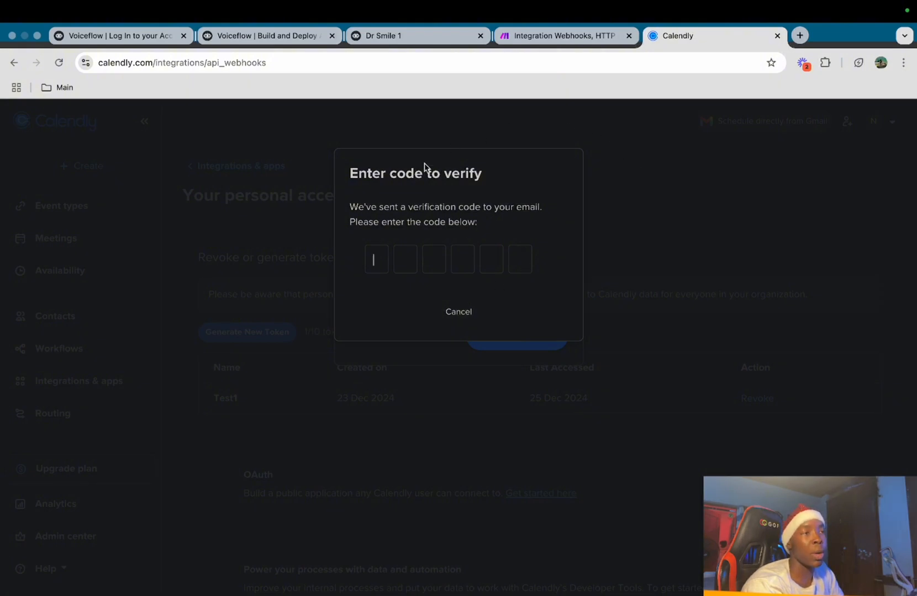
mouse_move(858, 6)
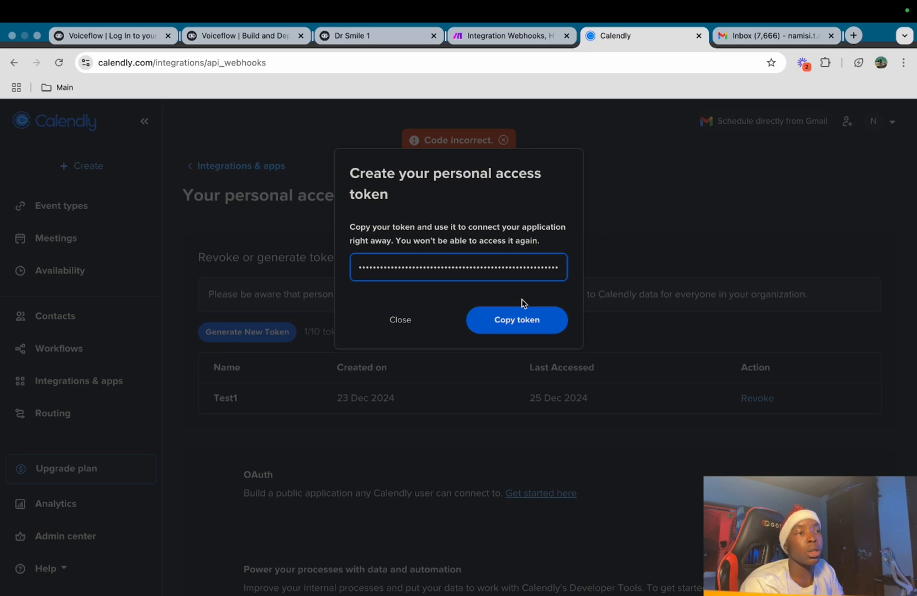
click(535, 323)
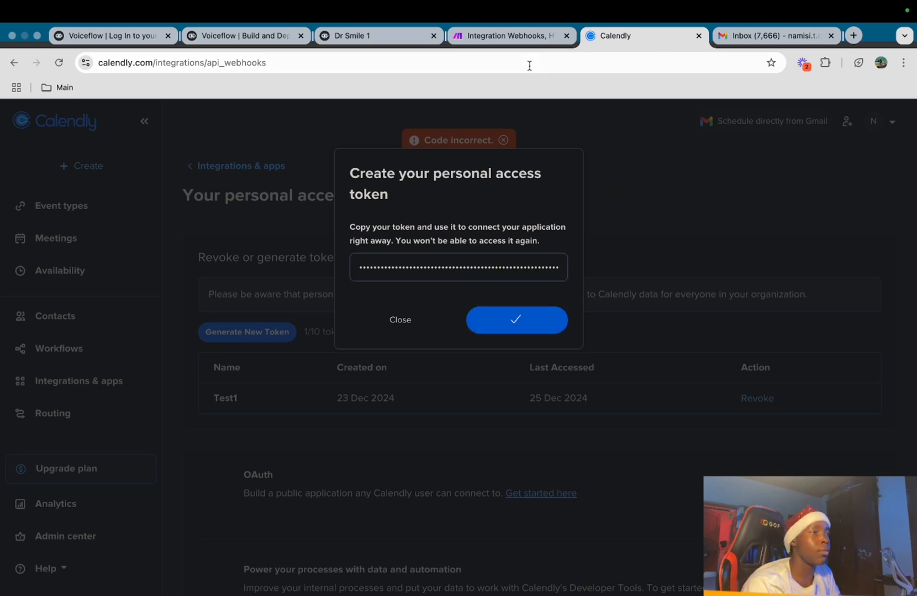
click(514, 40)
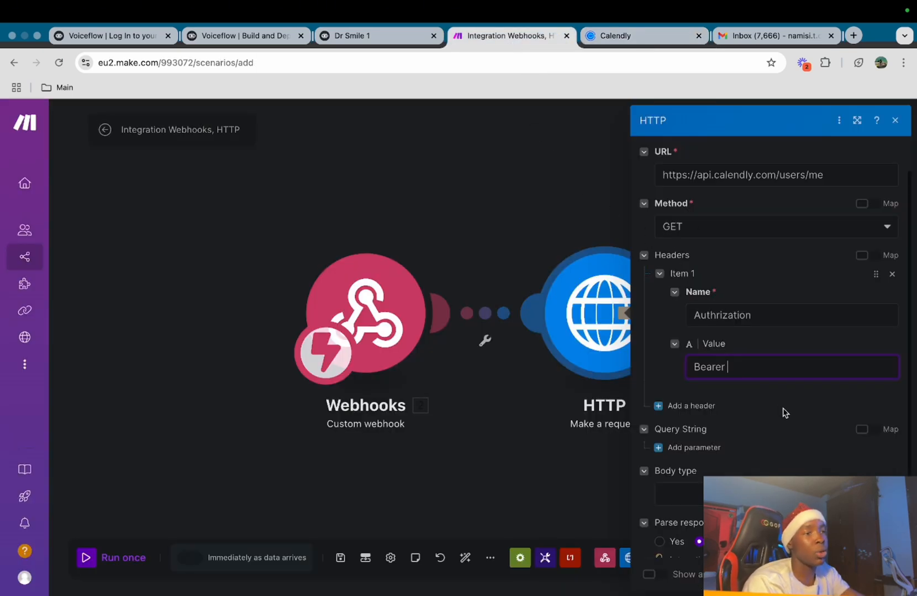
Paste the Calendly token after 'Bearer' in the header value and close the HTTP settings
key(super+v)
scroll(801, 399, down, 1)
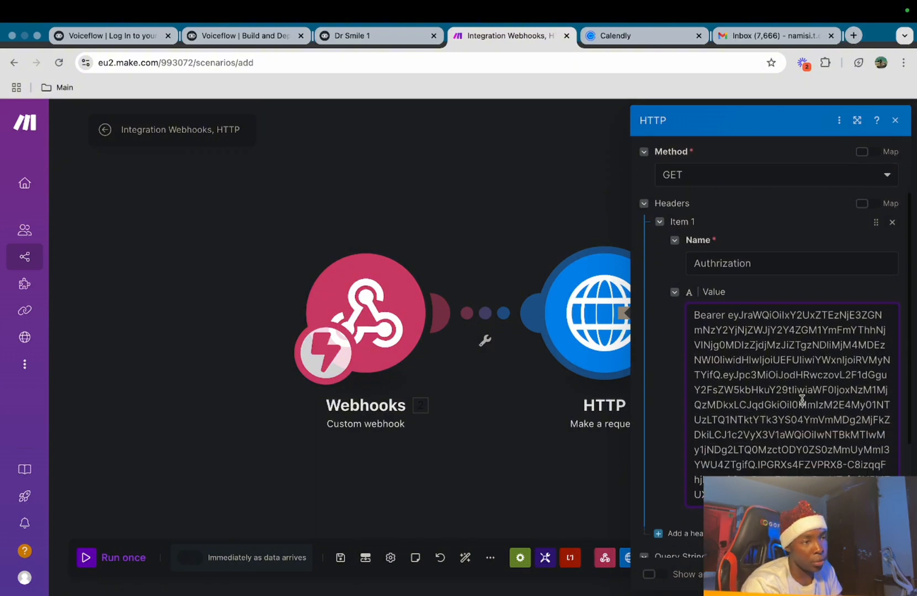
scroll(801, 400, down, 1)
scroll(802, 399, down, 3)
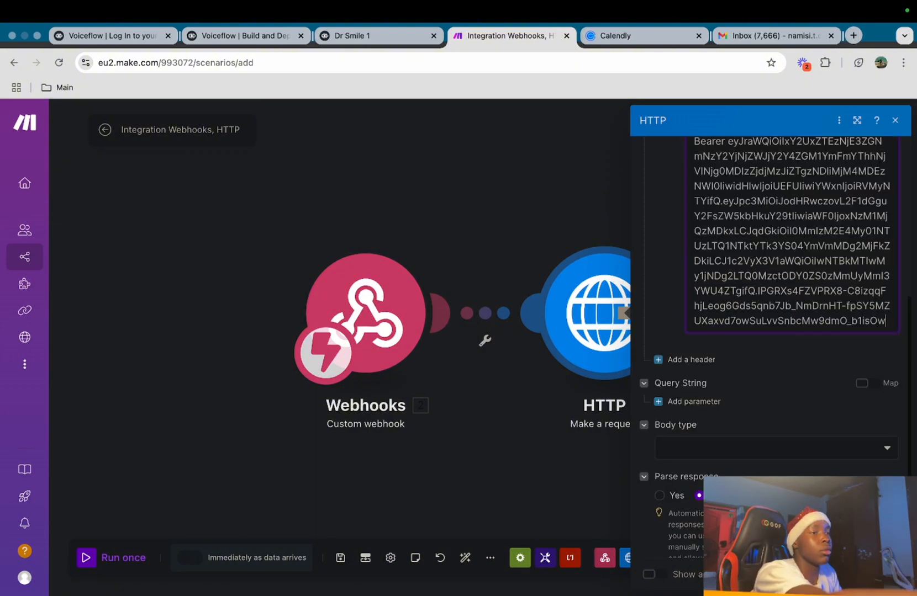
scroll(786, 384, up, 2)
scroll(761, 368, down, 3)
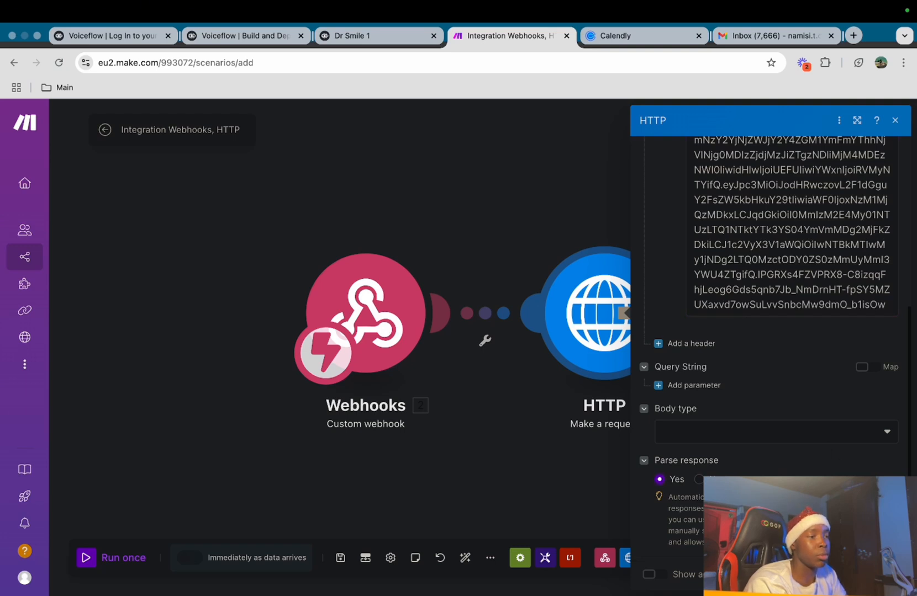
click(887, 575)
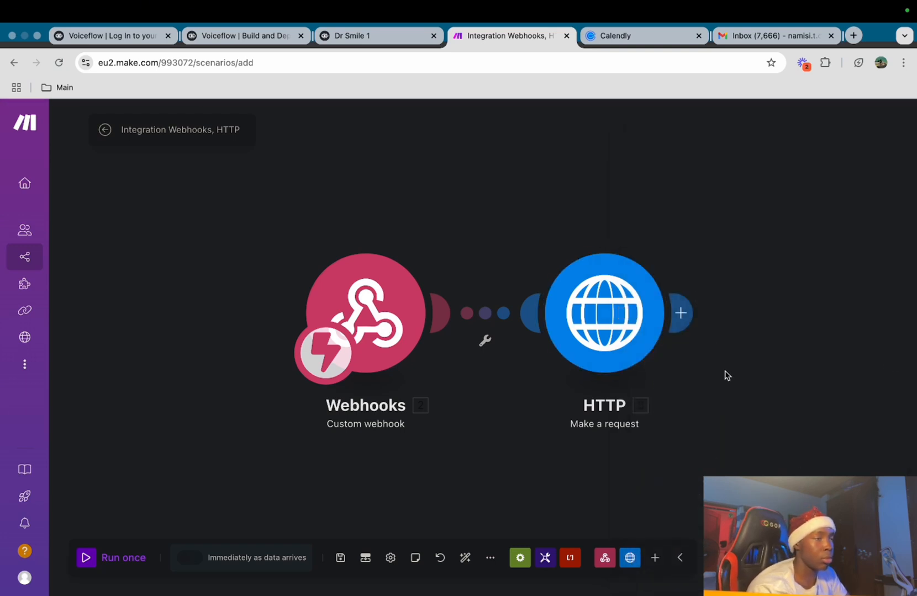
Add a Calendly List Events module after the HTTP request
click(681, 313)
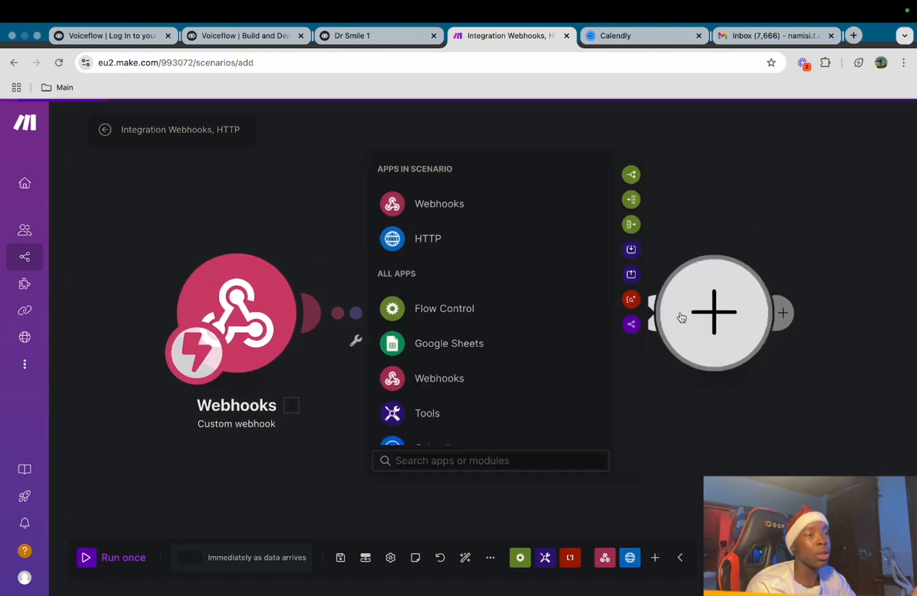
text(cale)
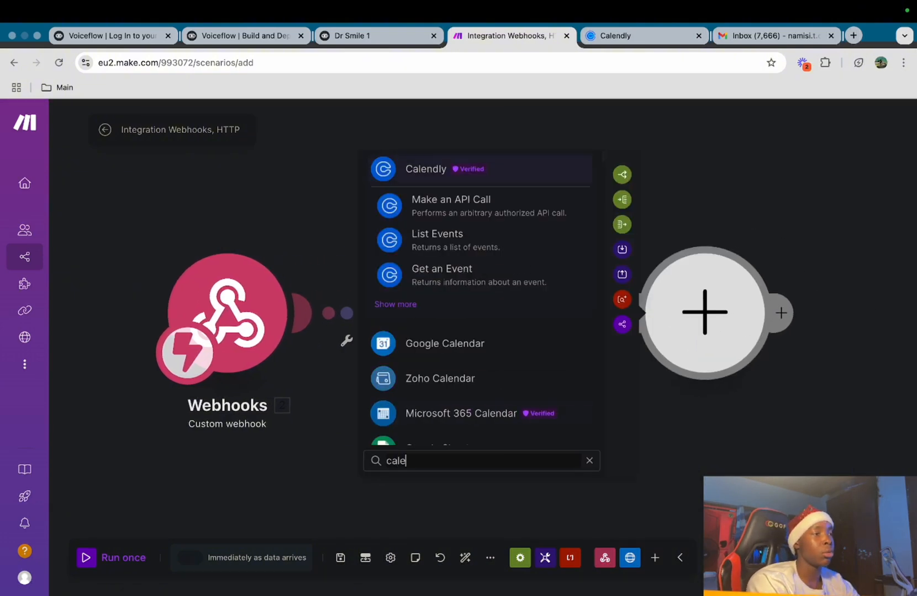
click(422, 251)
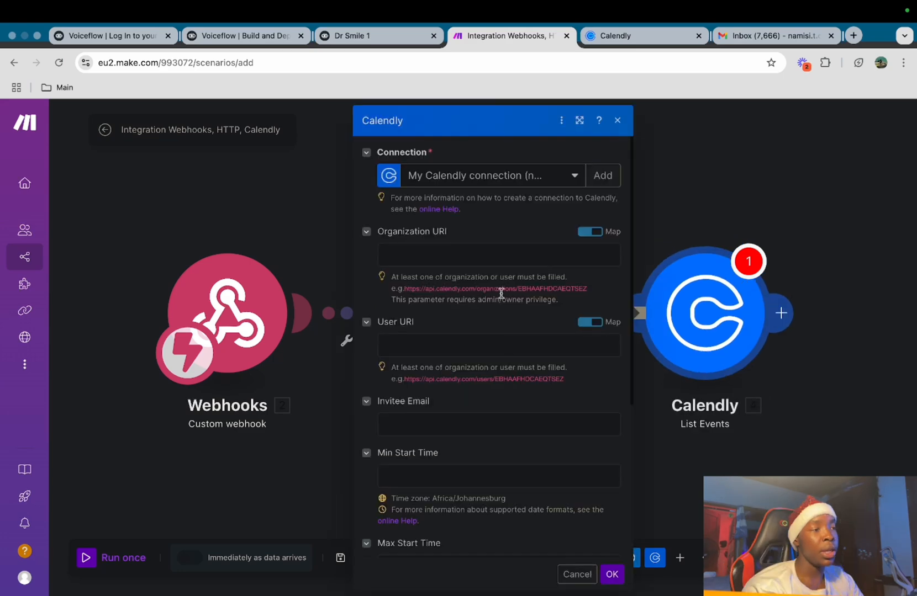
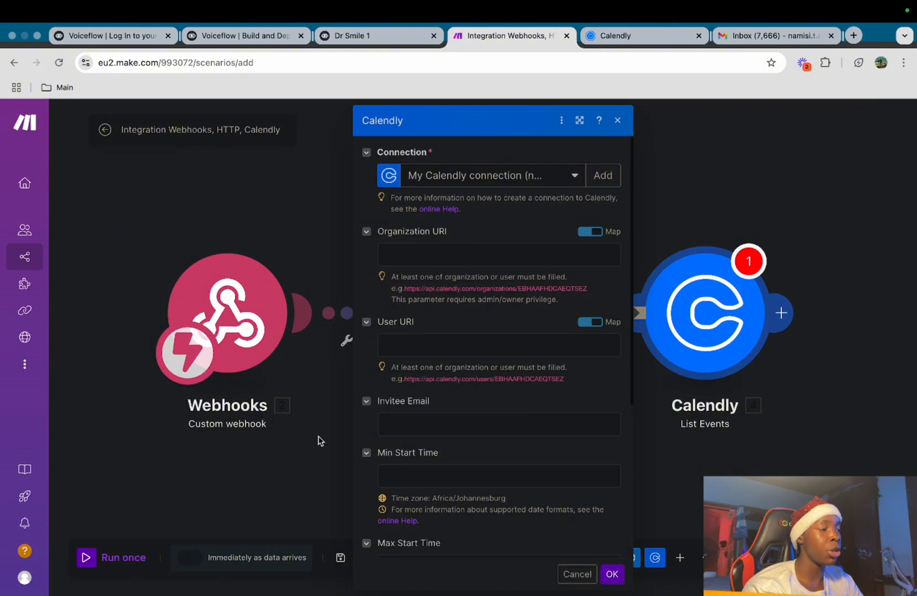
Close the Calendly List Events settings and run the scenario once to await webhook data
click(209, 519)
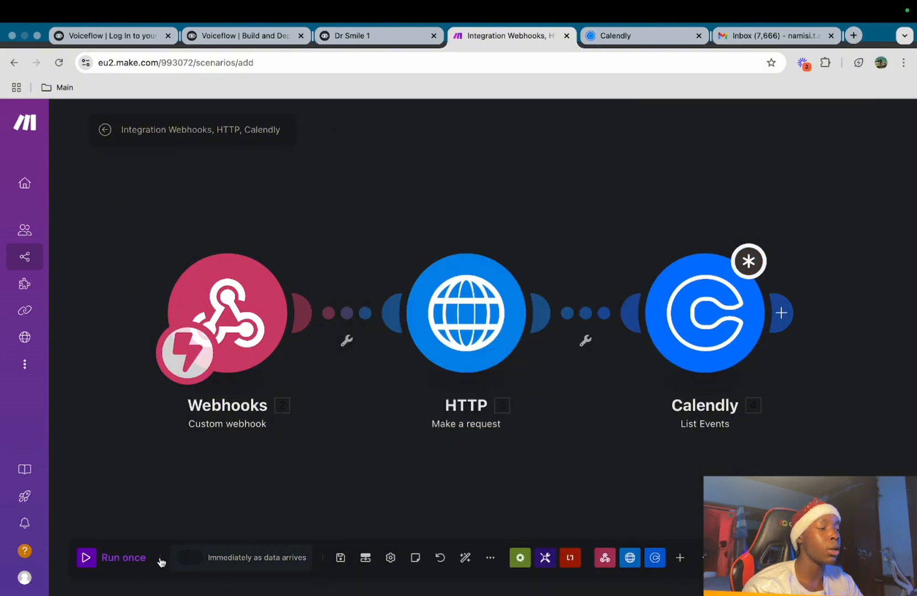
click(92, 557)
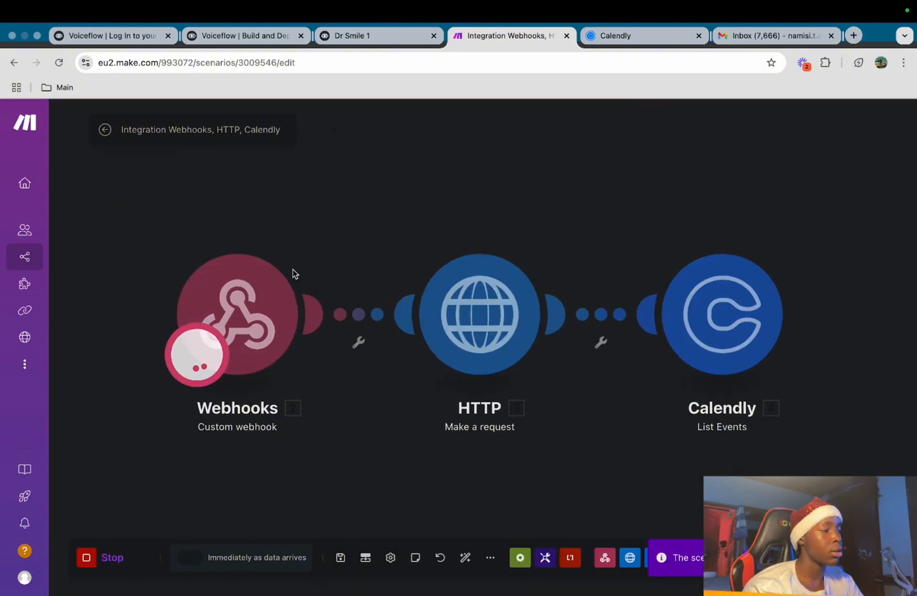
Give the Voiceflow API step a Content-Type: application/json header and a raw JSON email body
click(380, 36)
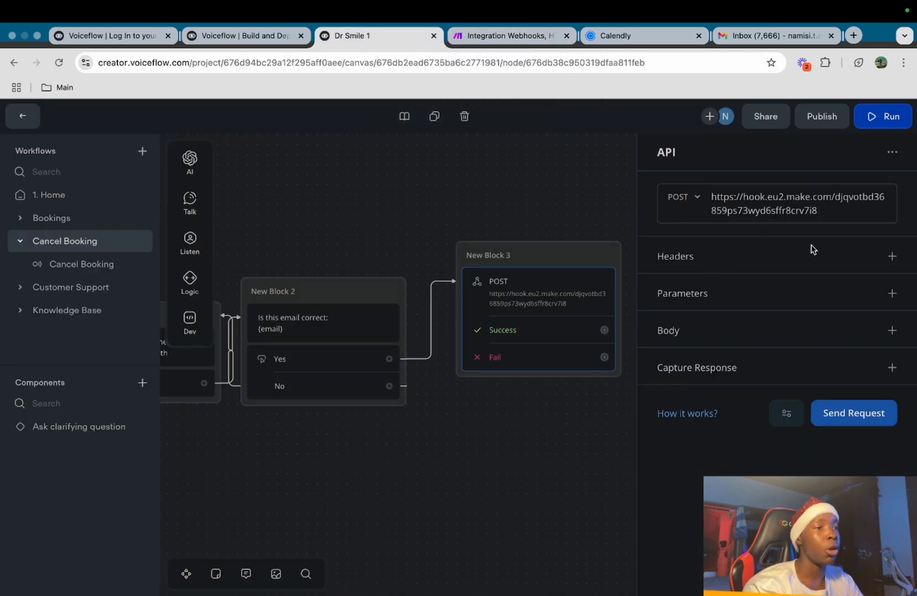
click(889, 256)
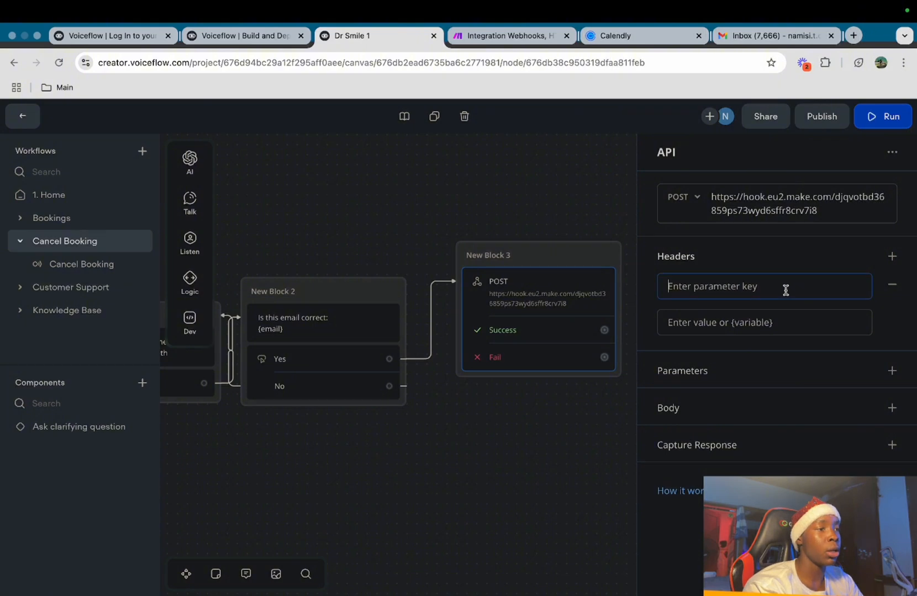
text(Content)
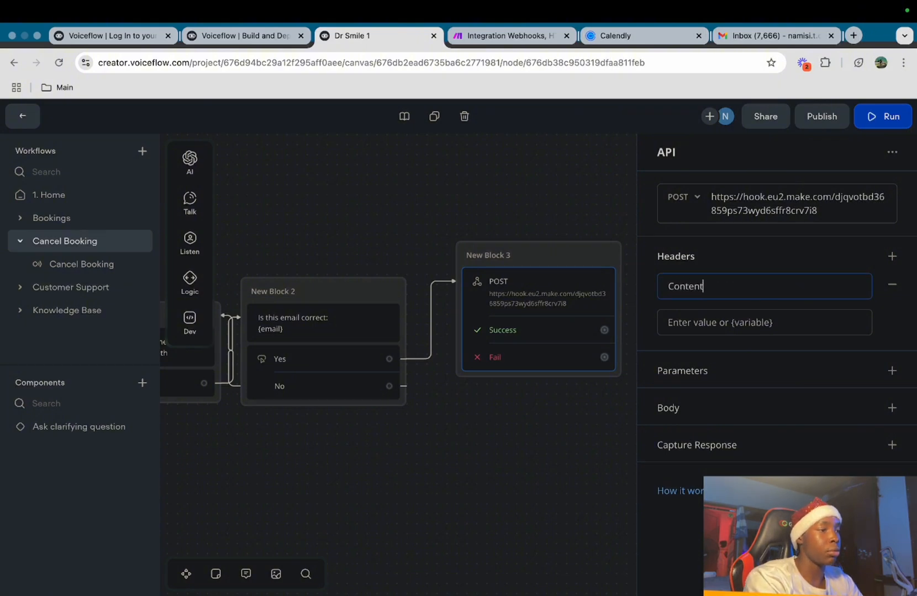
text(-Type)
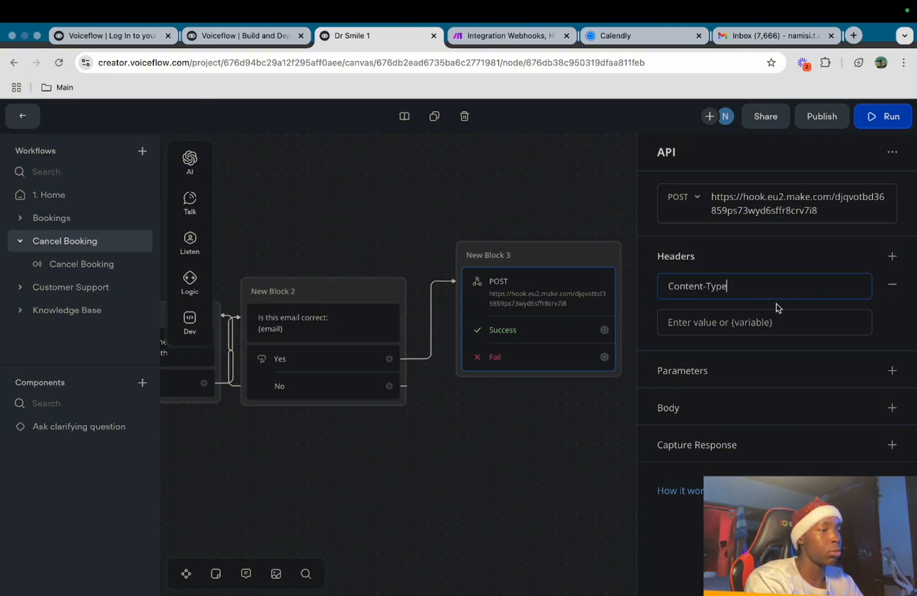
text(appl)
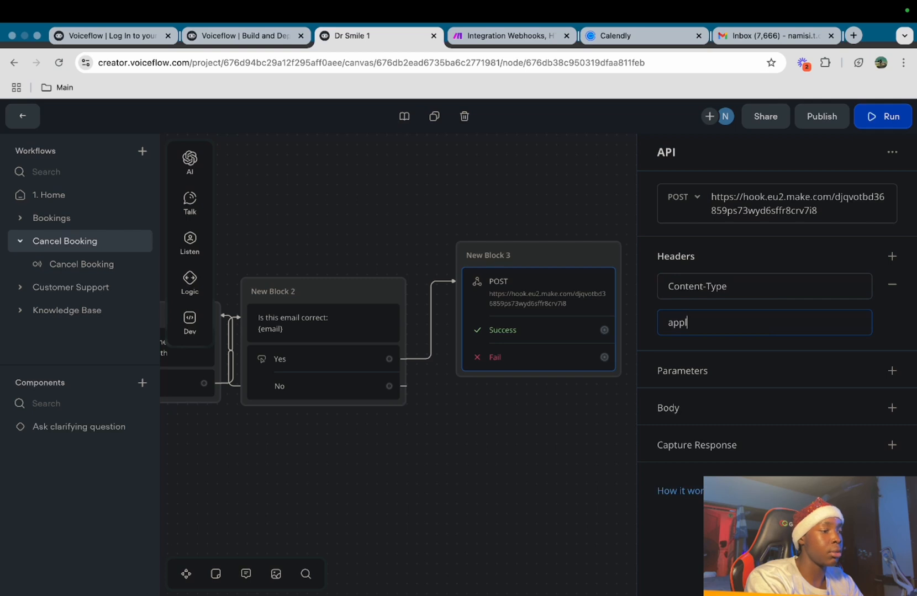
text(ication/json)
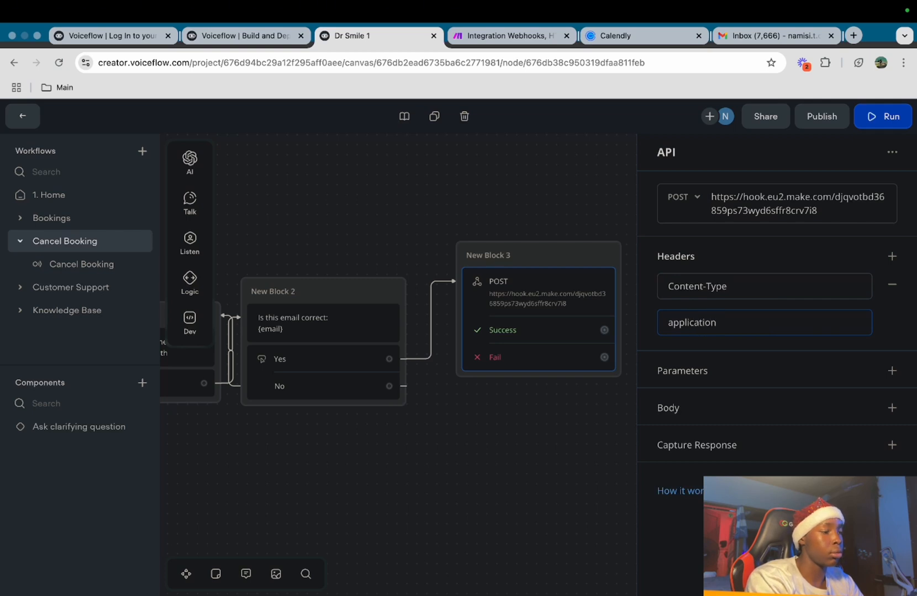
click(891, 408)
scroll(895, 413, down, 1)
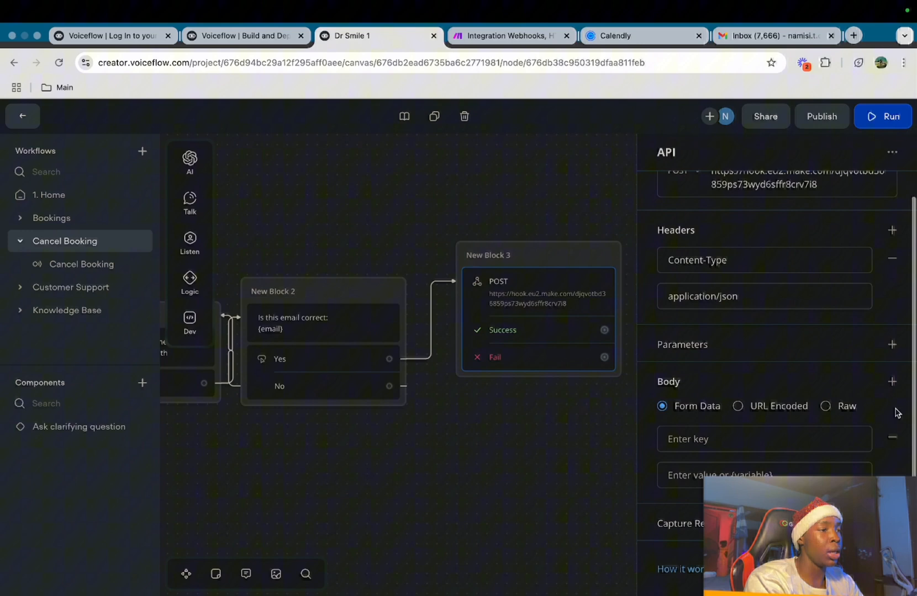
click(840, 408)
scroll(838, 408, down, 1)
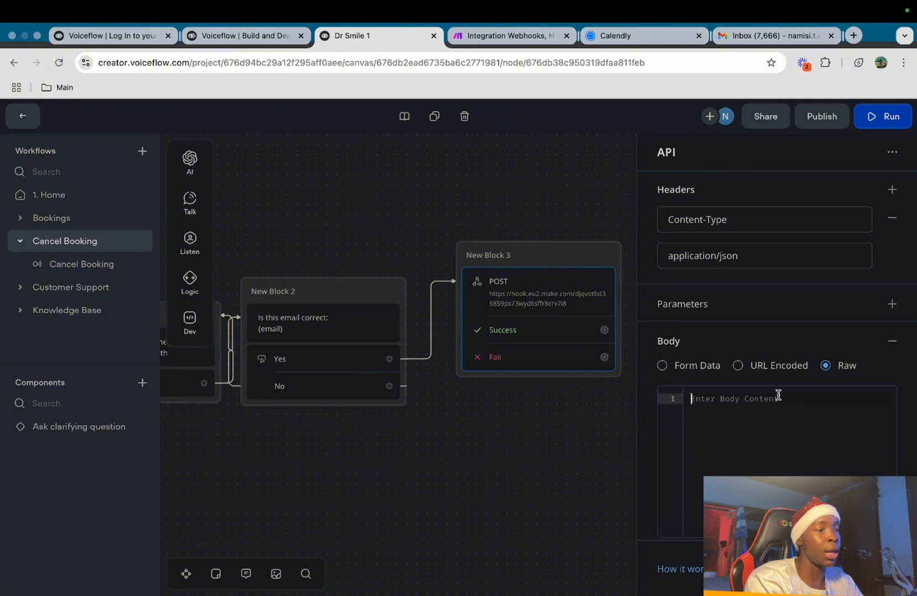
text({)
key(Return)
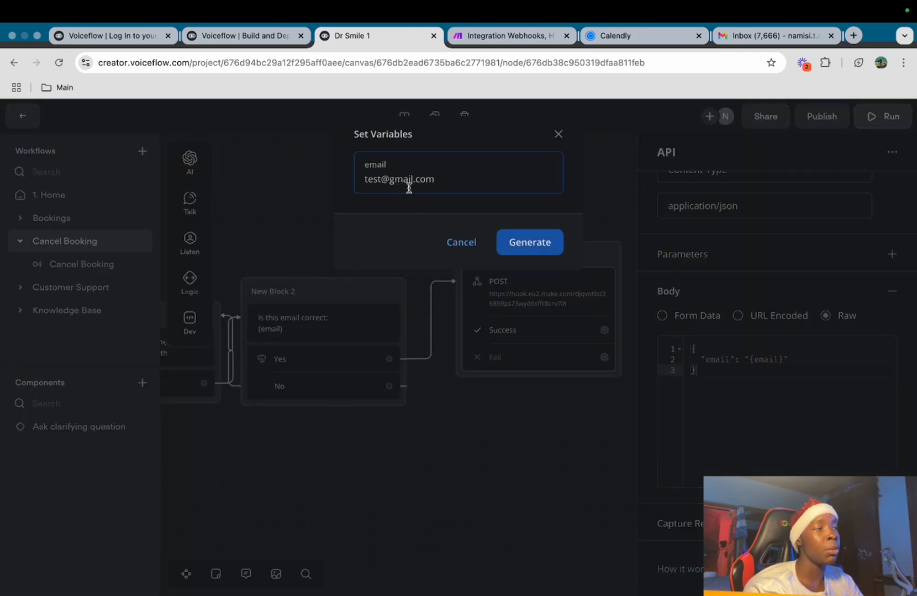
Send the test request with a sample email and reopen Make's Calendly List Events settings
click(514, 247)
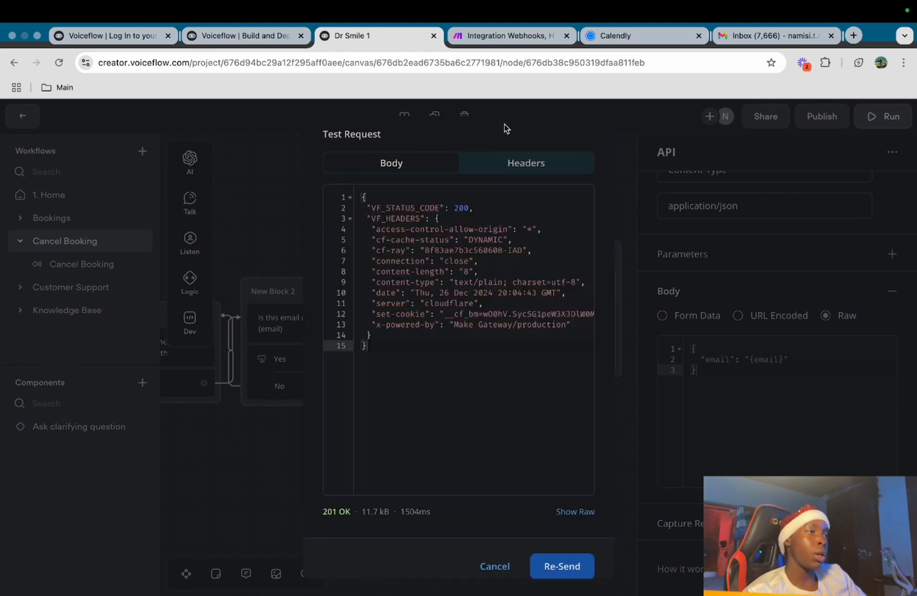
click(502, 34)
click(726, 351)
Map webhook email to Invitee Email and resource uri to User URI, with Status Active
scroll(465, 378, down, 2)
click(464, 365)
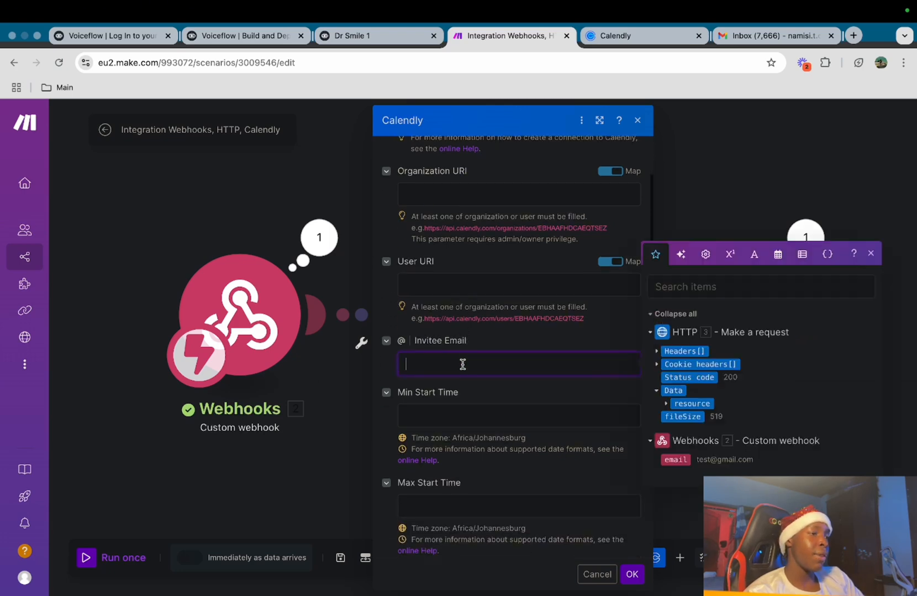
click(676, 460)
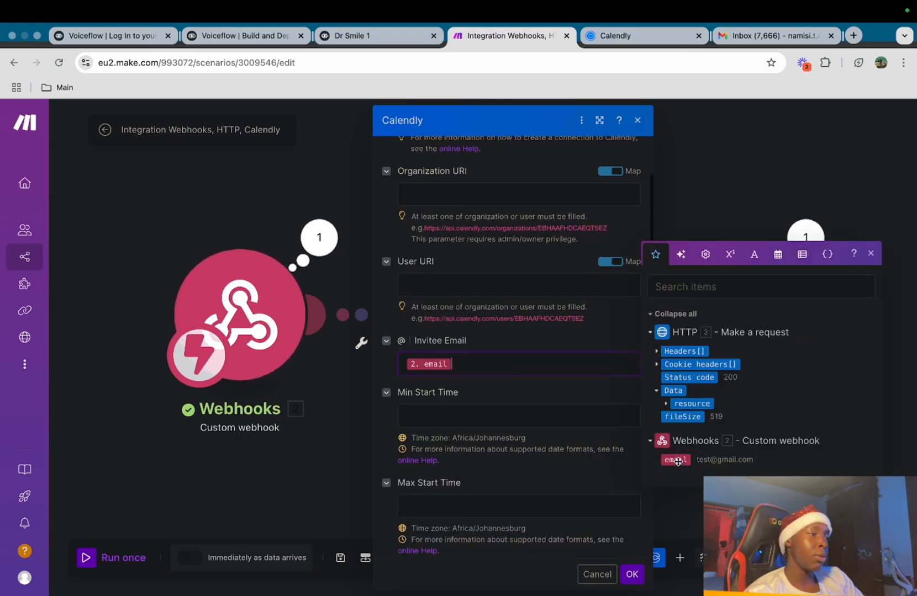
click(420, 283)
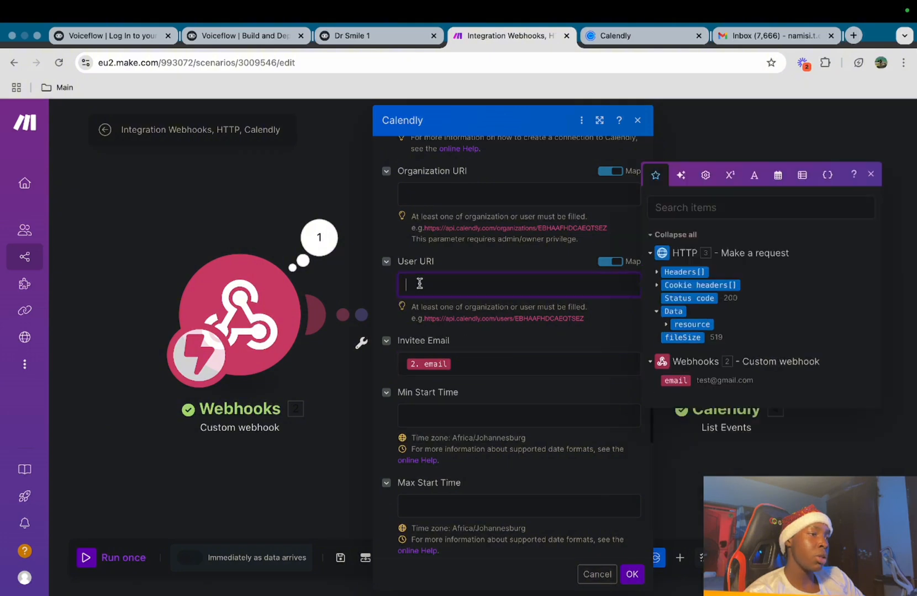
click(666, 328)
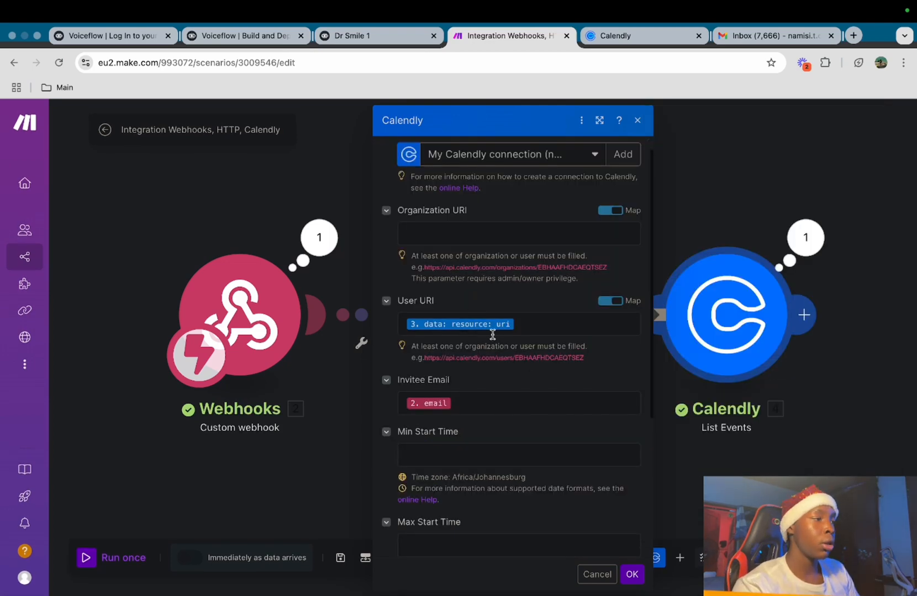
scroll(493, 334, down, 5)
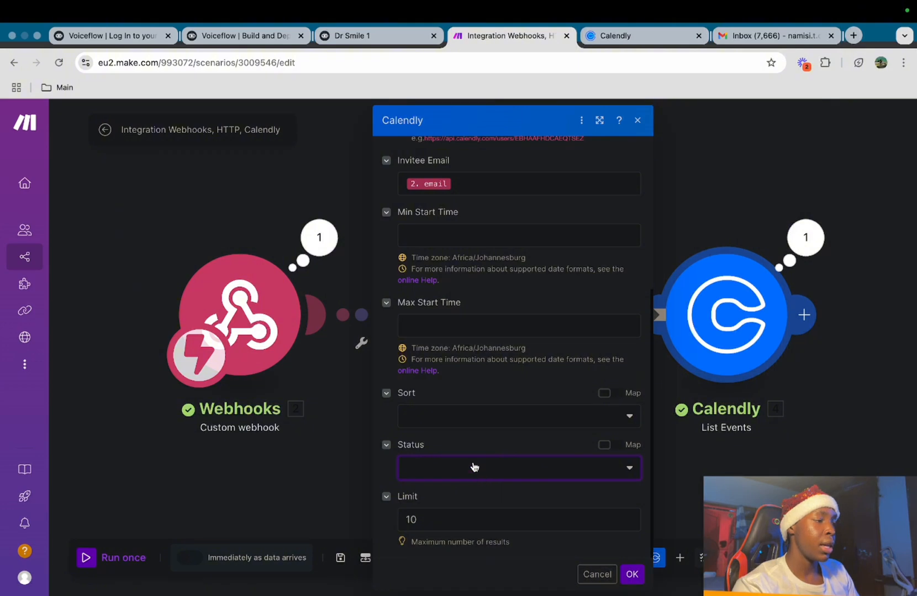
click(474, 466)
click(473, 488)
click(472, 512)
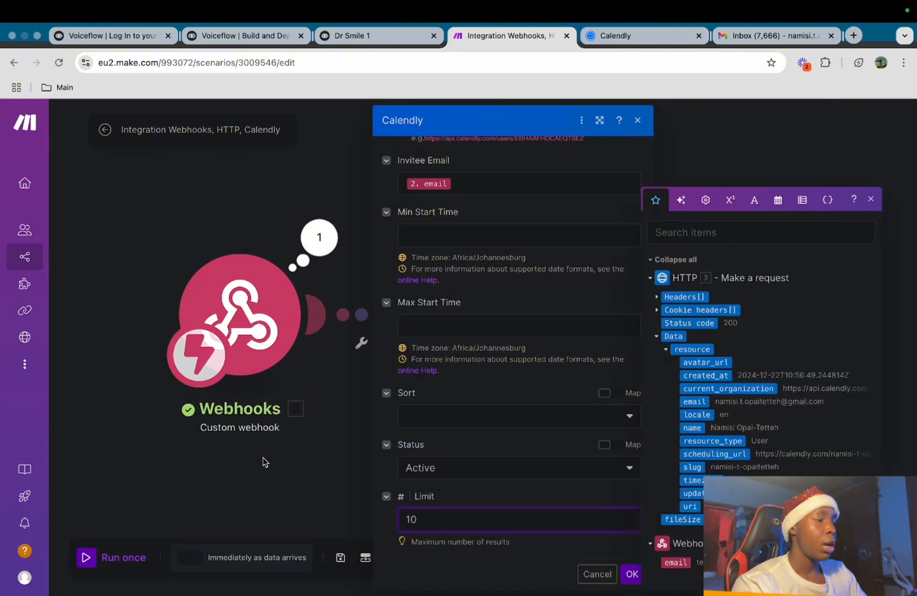
click(632, 575)
scroll(727, 254, right, 5)
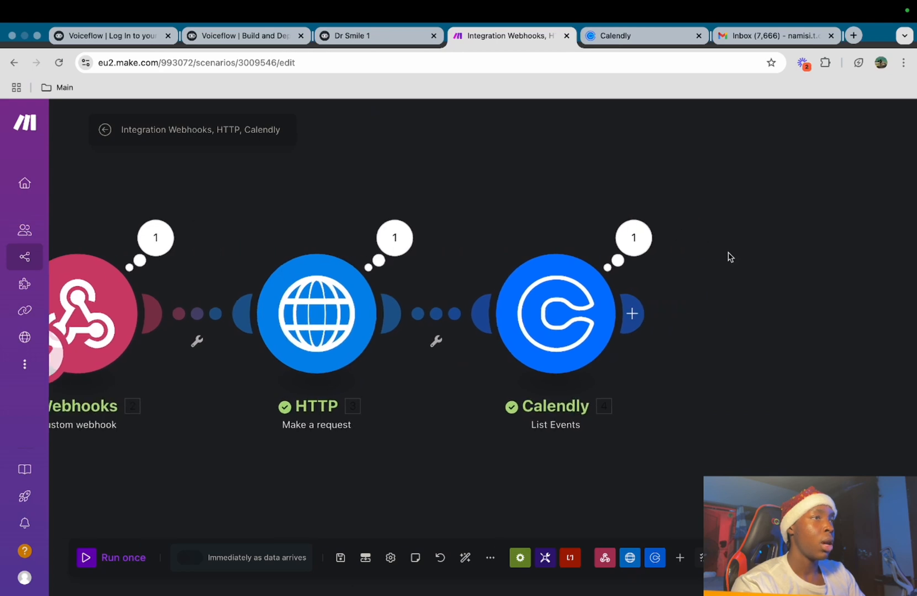
Add a Calendly 'Make an API Call' module after List Events
click(633, 313)
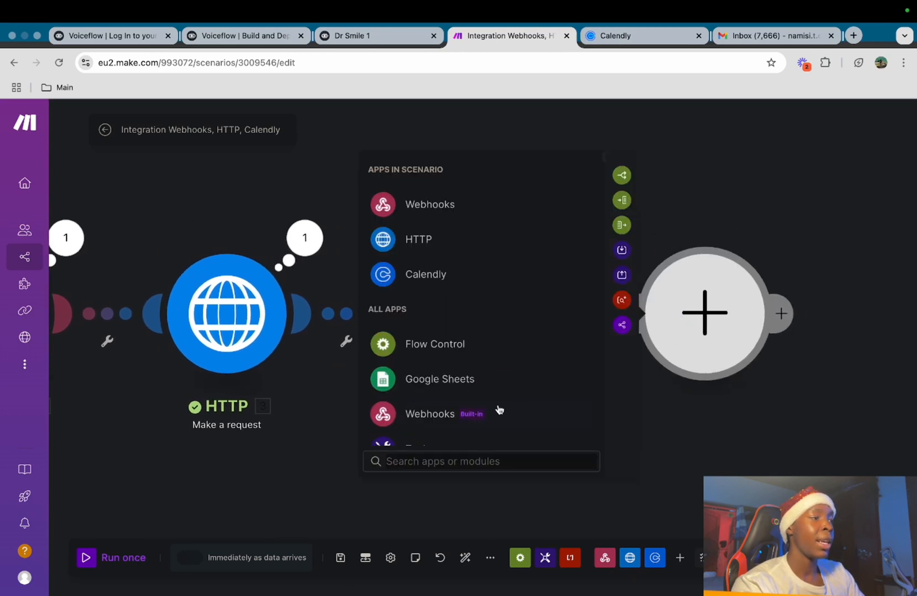
click(473, 273)
scroll(589, 381, down, 2)
scroll(589, 381, down, 3)
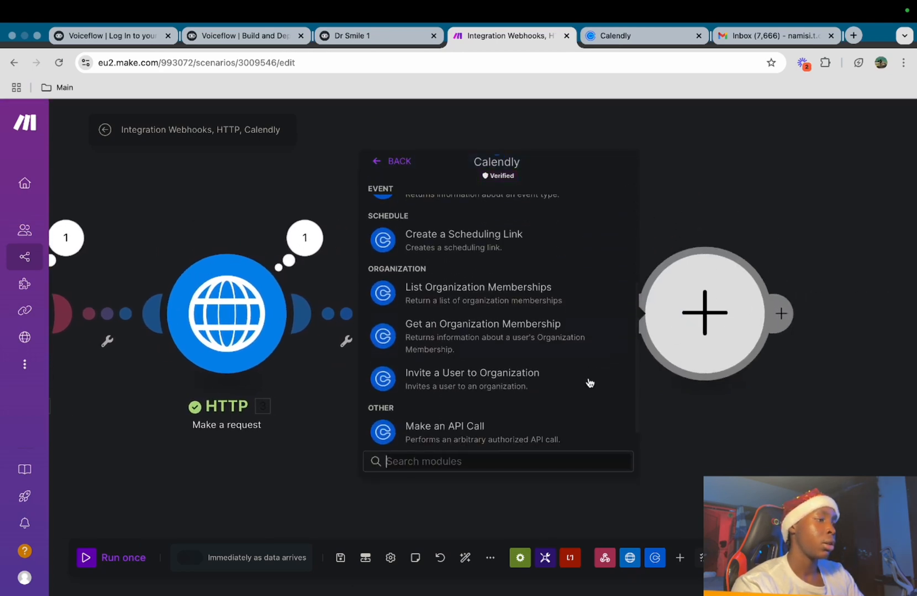
click(480, 437)
click(656, 206)
click(633, 315)
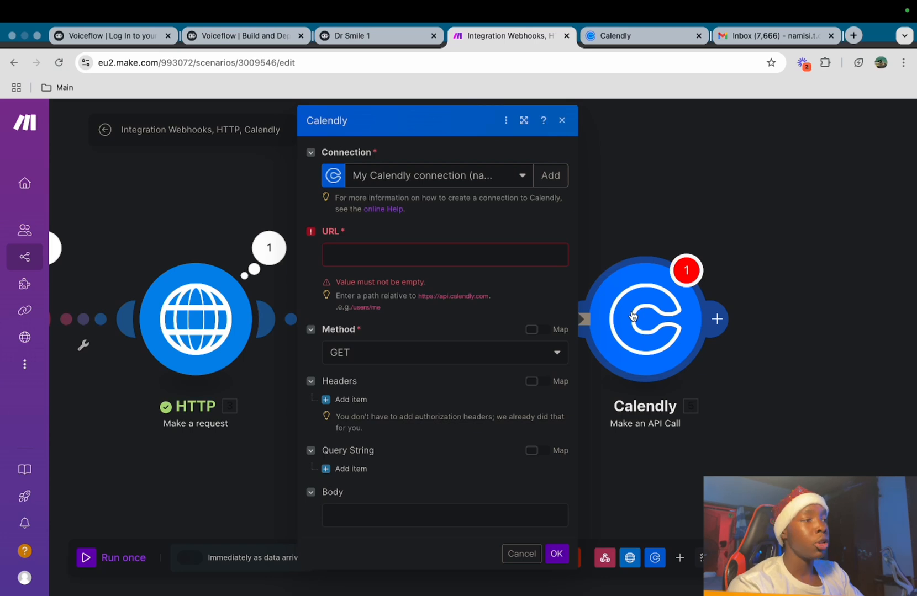
Set the call URL to the event URI plus /cancellation, method POST, with an Authorization header
click(390, 247)
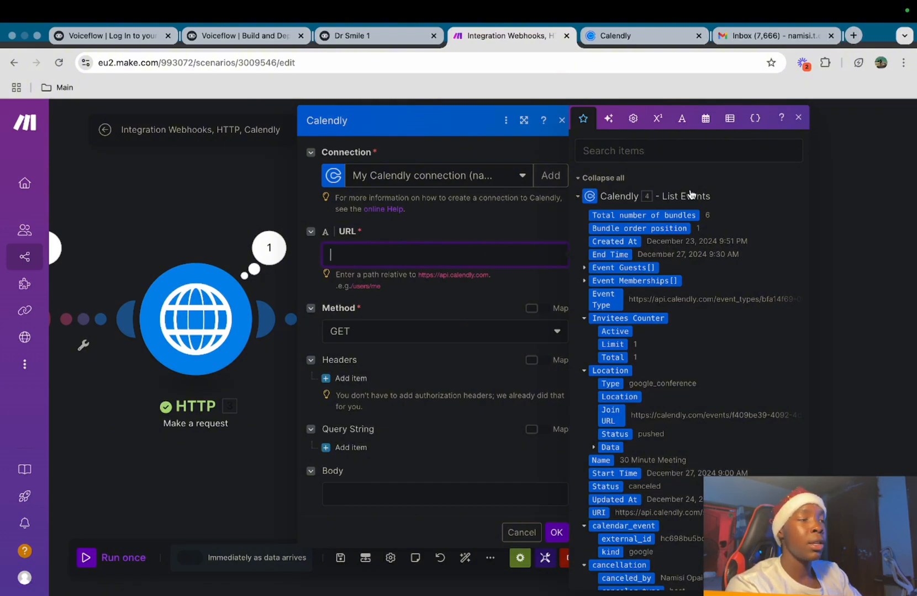
scroll(630, 502, down, 2)
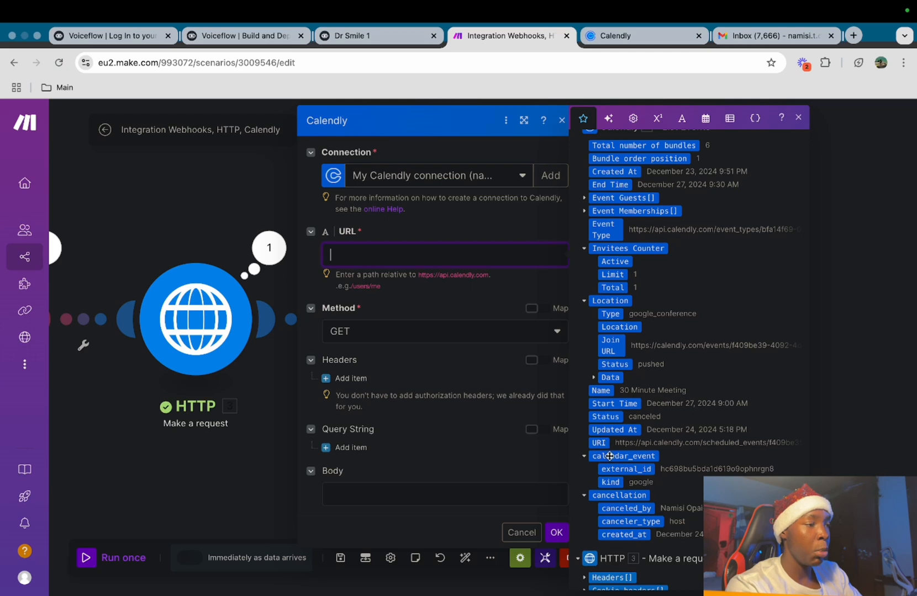
click(599, 443)
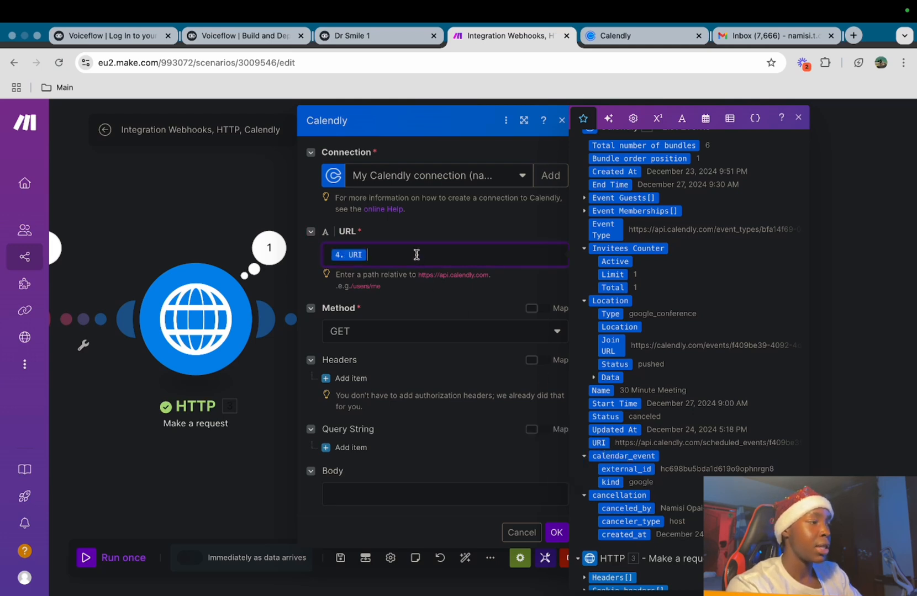
text(/cancellation)
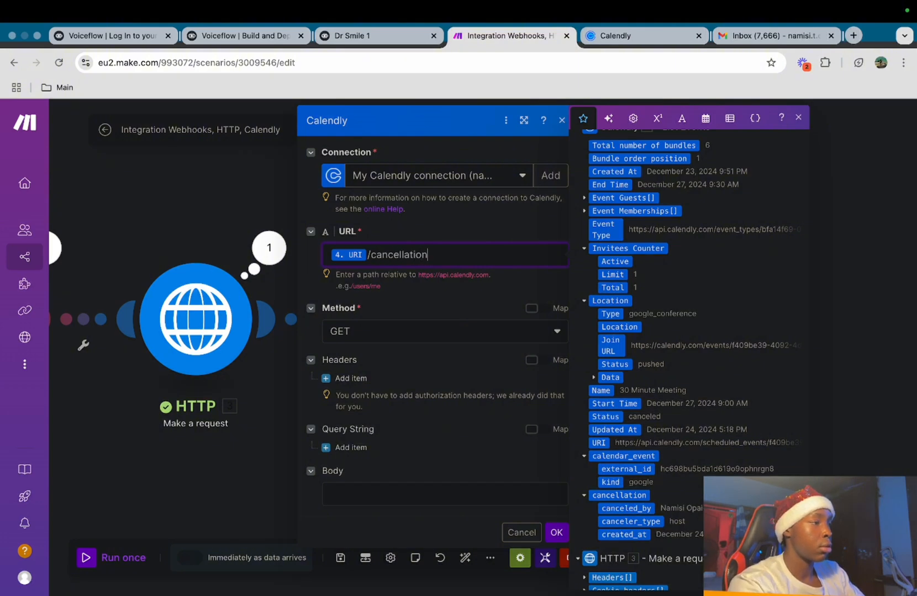
click(394, 333)
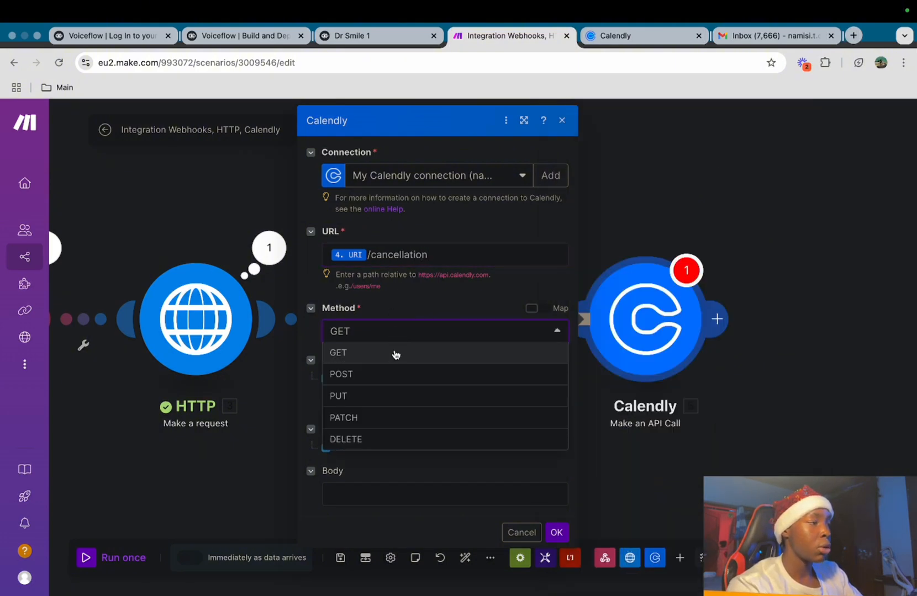
click(399, 375)
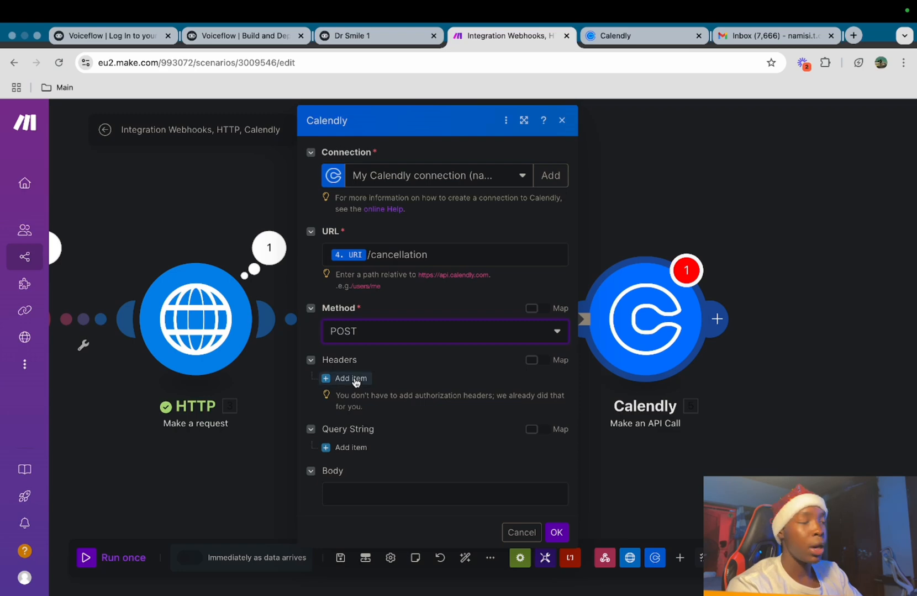
click(328, 379)
click(463, 423)
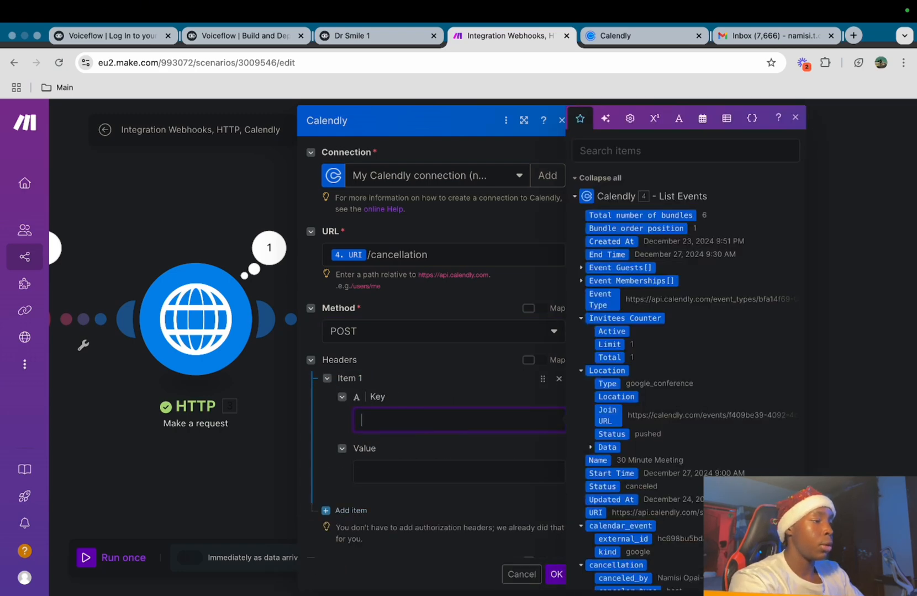
text(Authrization)
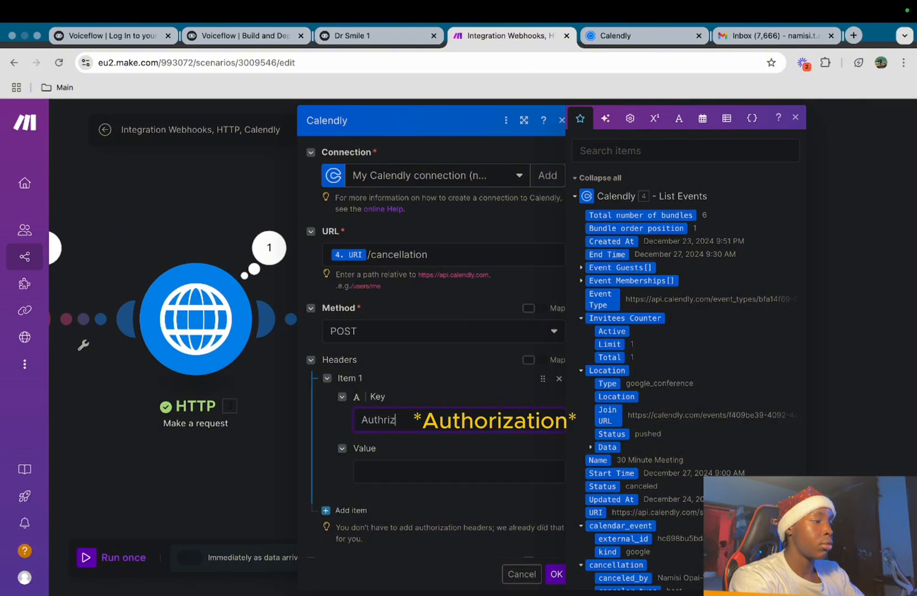
key(Escape)
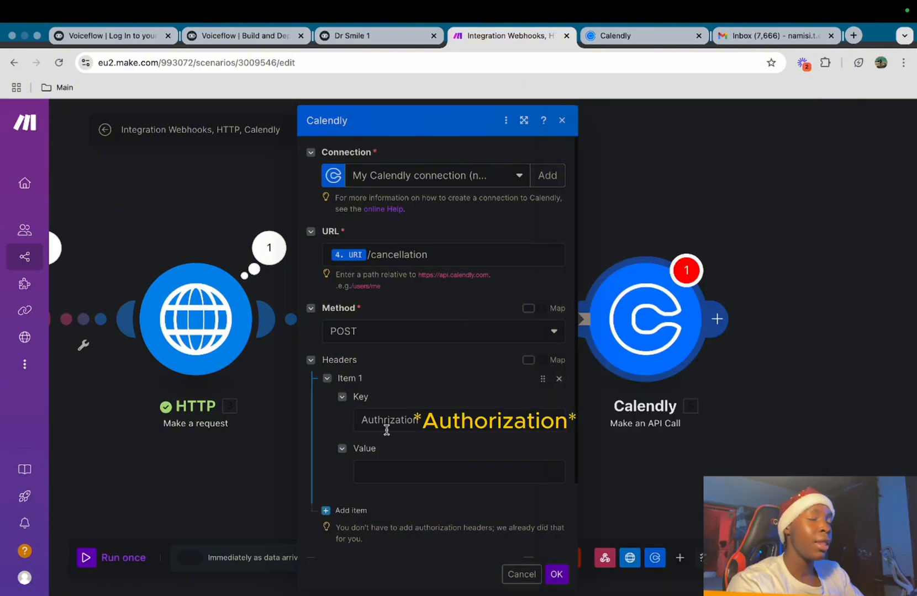
Copy the HTTP module's Bearer token into the Authorization header value and save the module
click(183, 306)
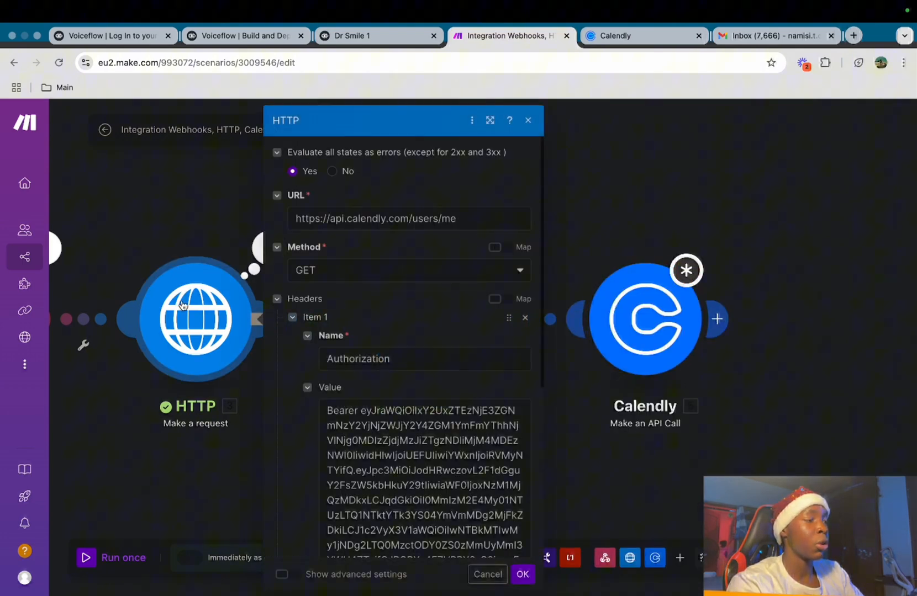
double_click(391, 452)
right_click(391, 452)
key(Escape)
key(super+a)
key(super+c)
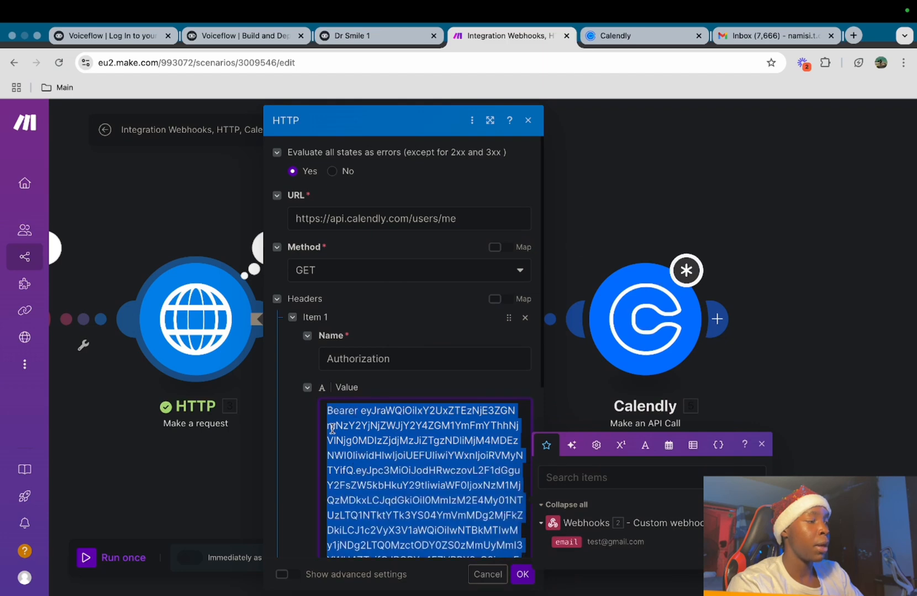
click(640, 313)
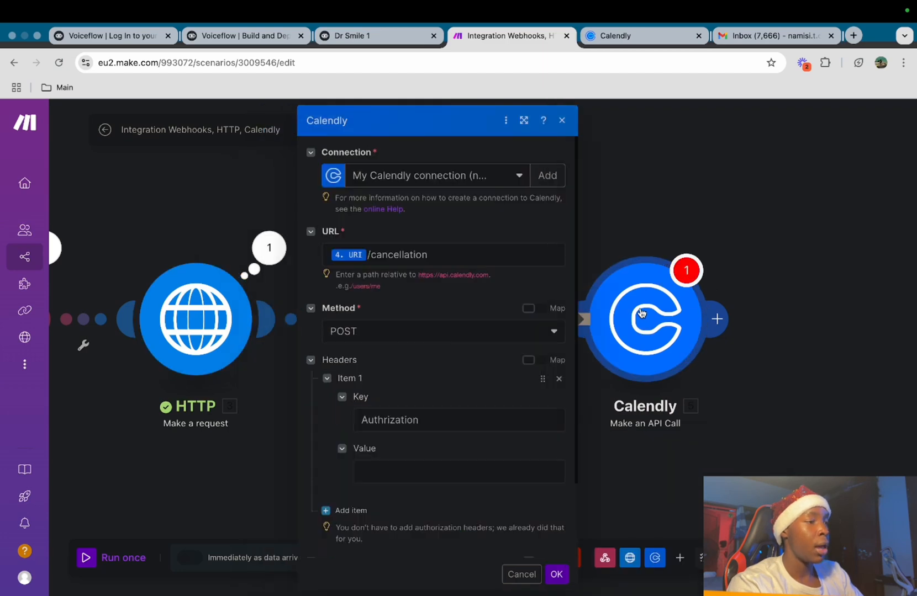
click(422, 462)
key(super+v)
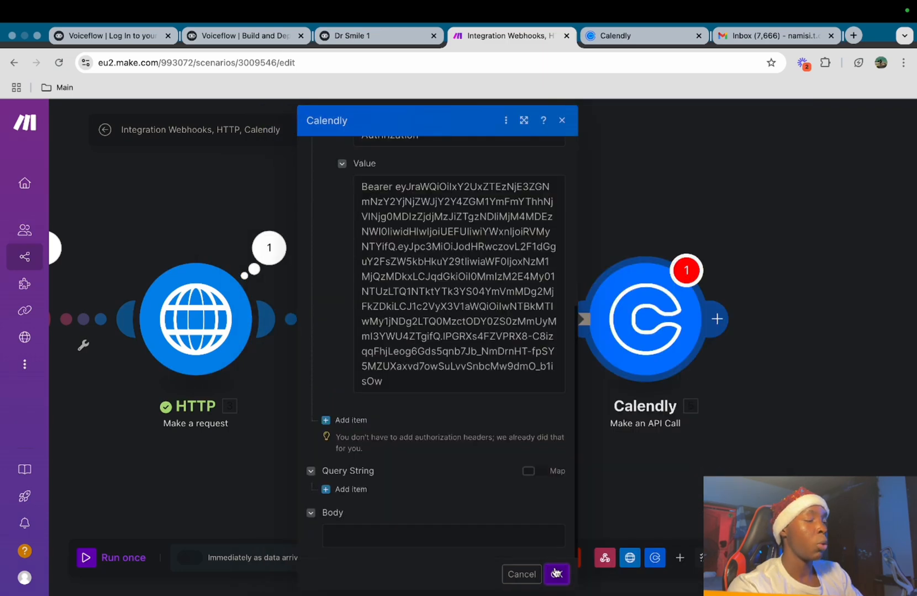
click(556, 573)
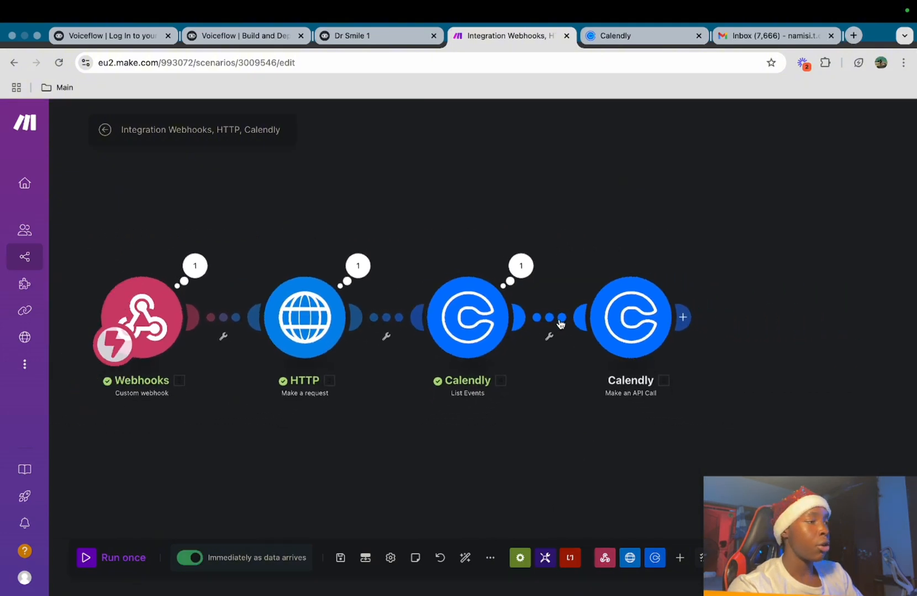
In Dr Smile 1, attach a message step to New Block 3's Success path and begin its text
click(364, 33)
scroll(478, 465, down, 3)
drag(442, 459, 506, 347)
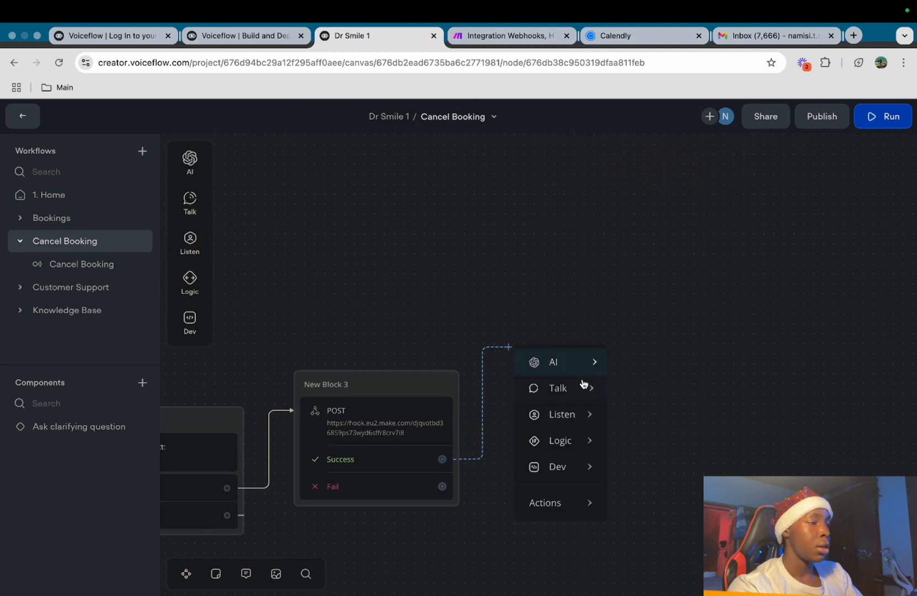
mouse_move(583, 386)
click(635, 397)
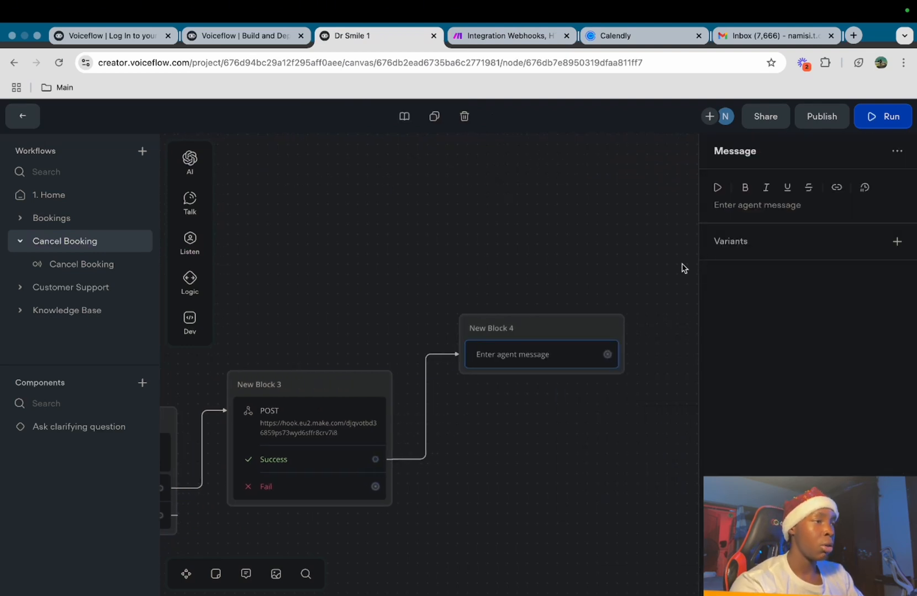
click(737, 211)
text(Th)
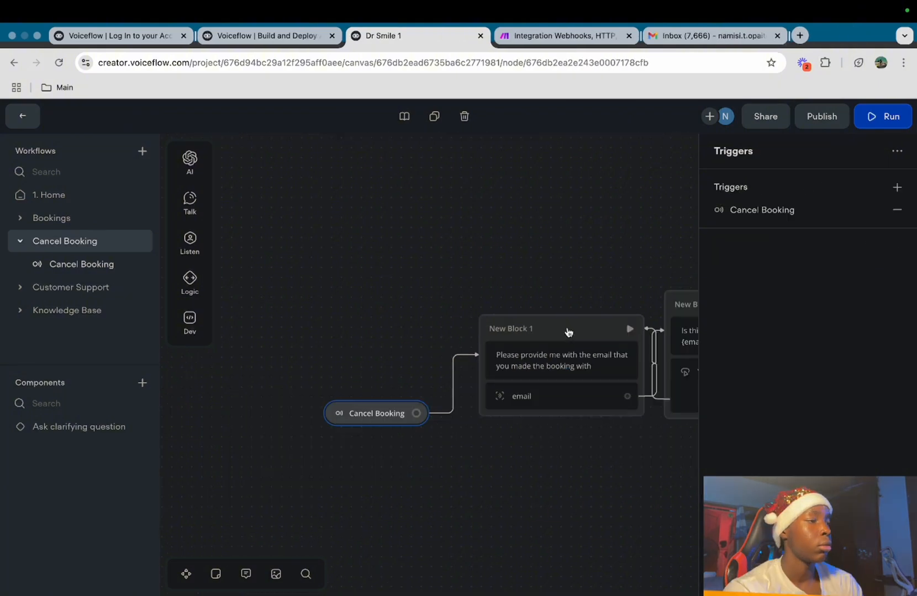
click(570, 343)
Run the test from New Block 1, reply with an email address, and confirm it with Yes
click(609, 330)
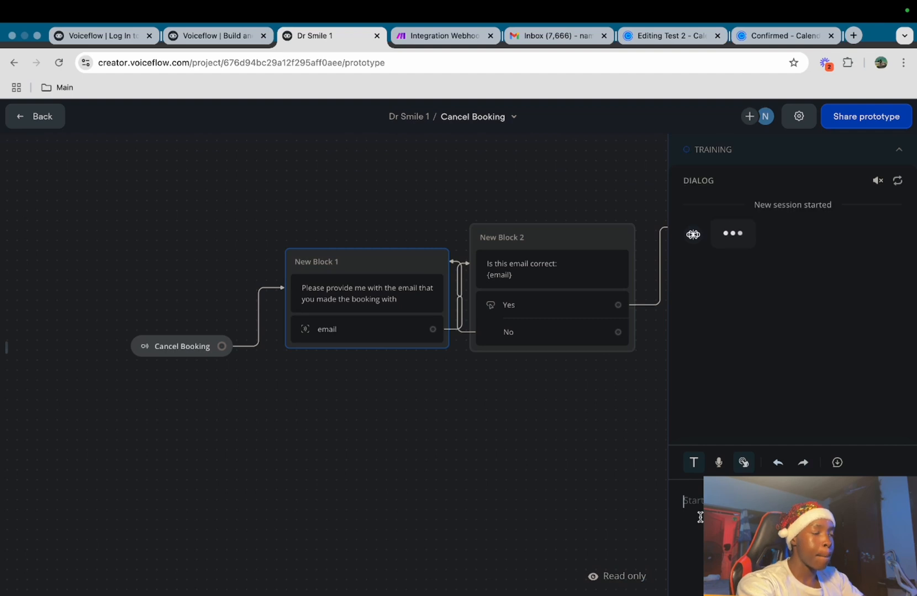
click(700, 517)
text(nam)
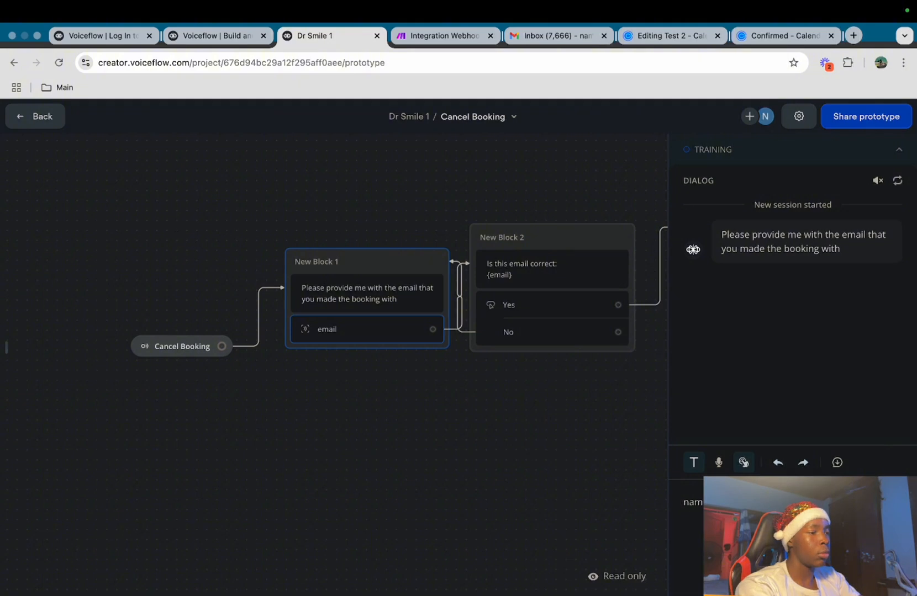
key(Return)
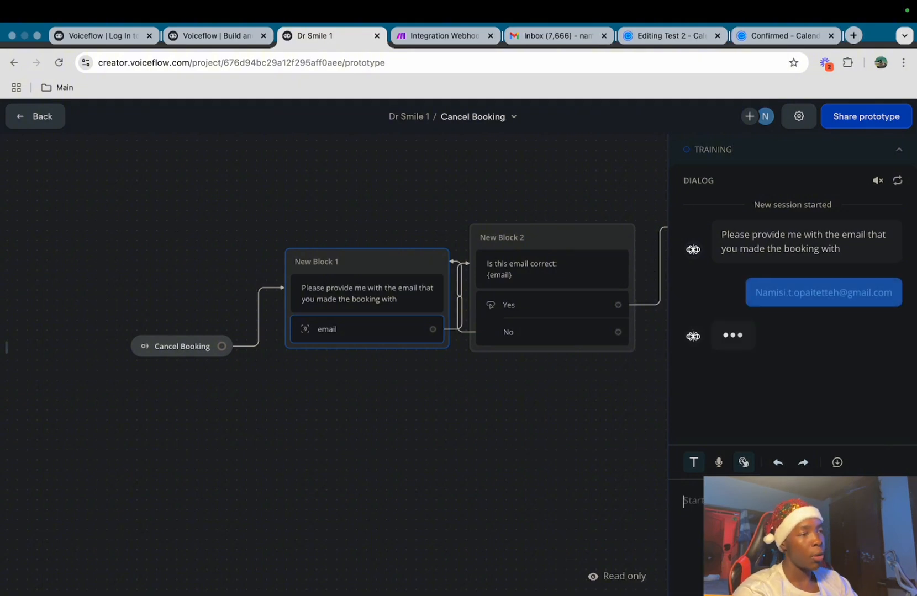
mouse_move(808, 5)
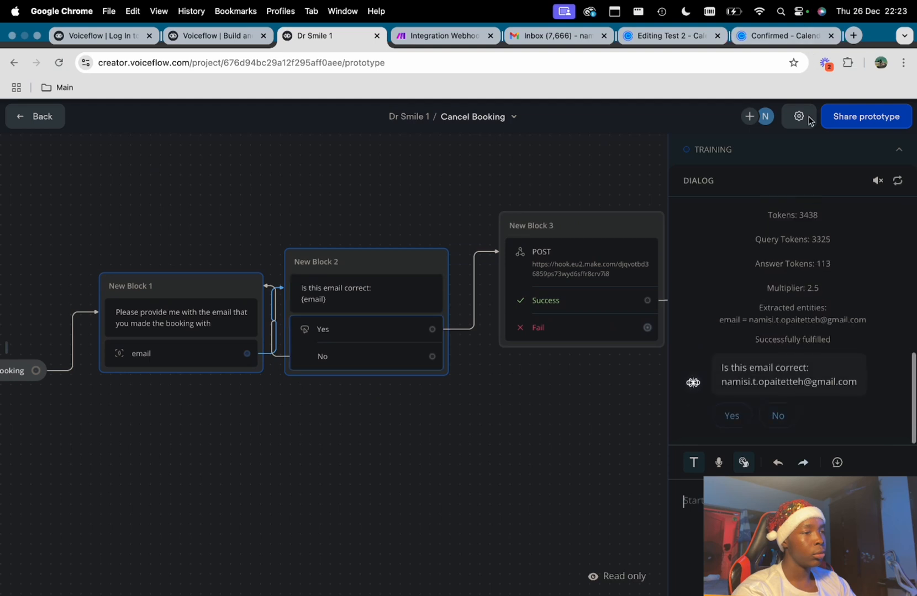
click(731, 417)
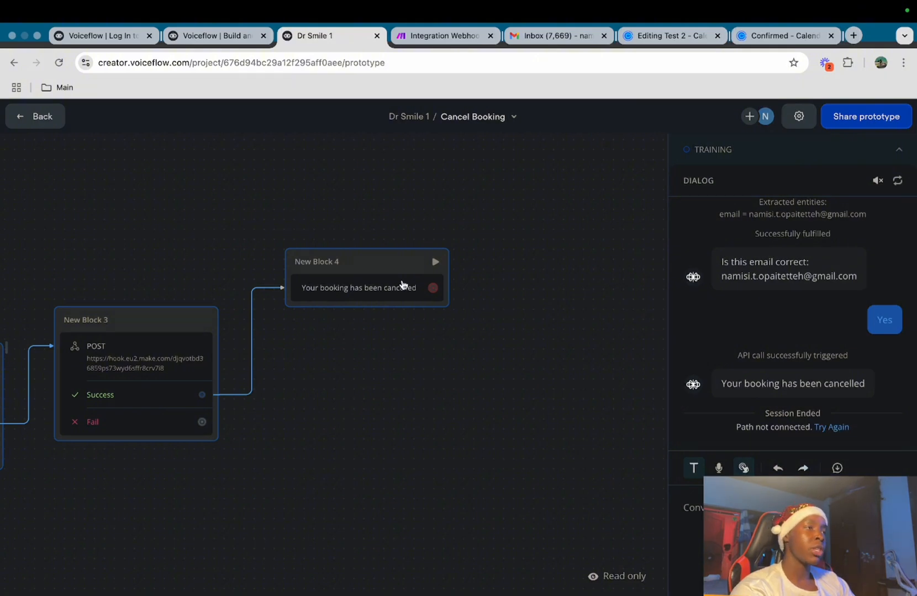
click(555, 34)
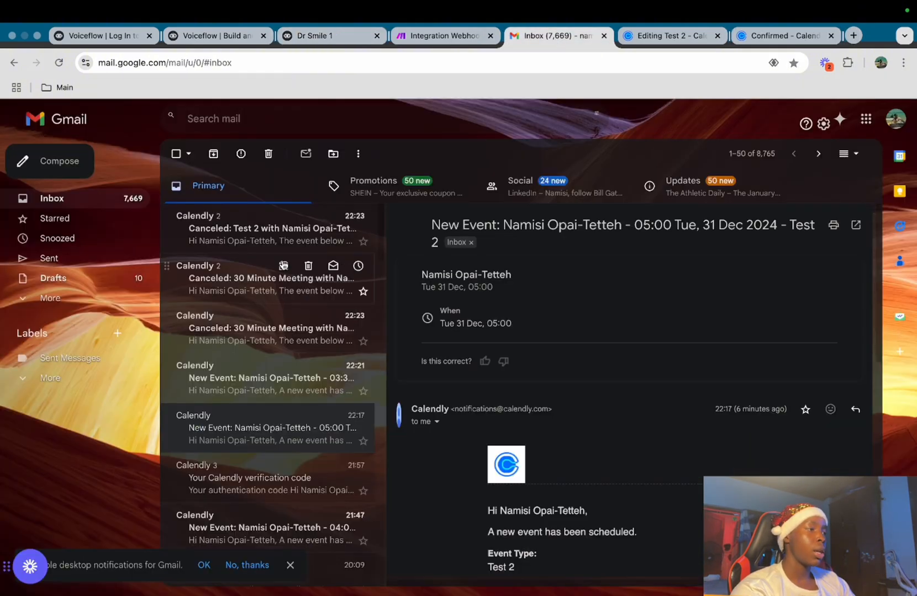
Open the newest 'Canceled: Test 2' Calendly email and scroll through it
click(353, 232)
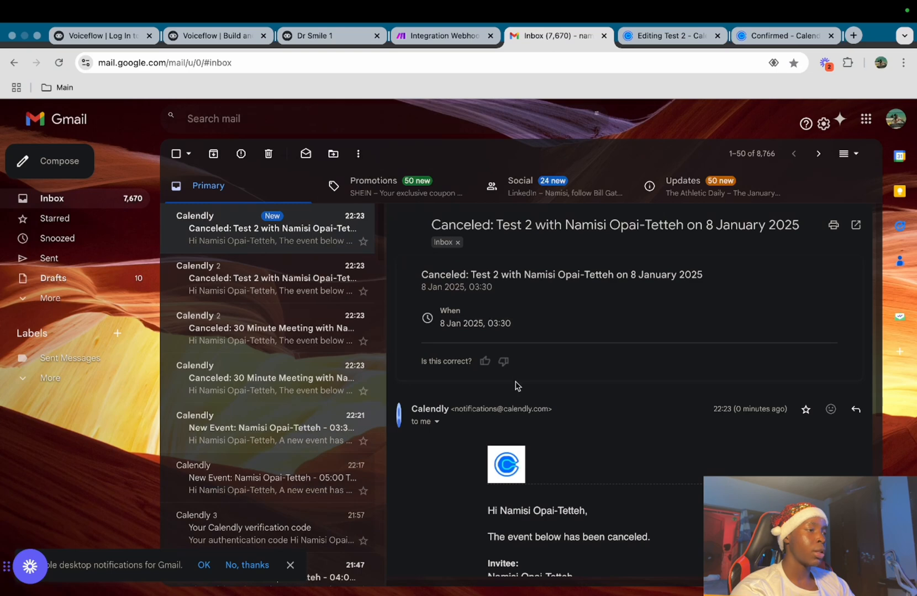
scroll(518, 386, down, 2)
scroll(517, 381, up, 2)
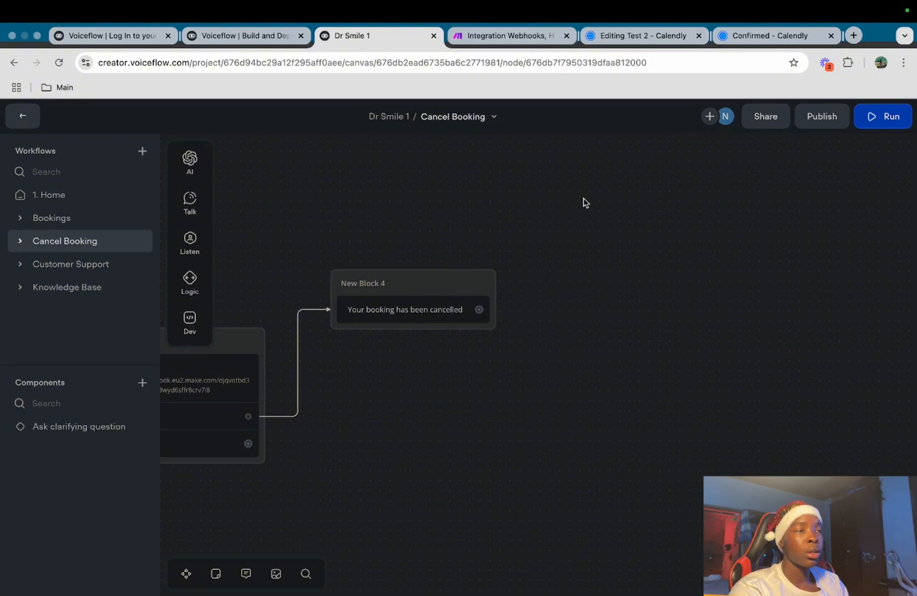
Create a workflow named Reschedule and start a new intent trigger named Reschedule
click(139, 151)
text(Re)
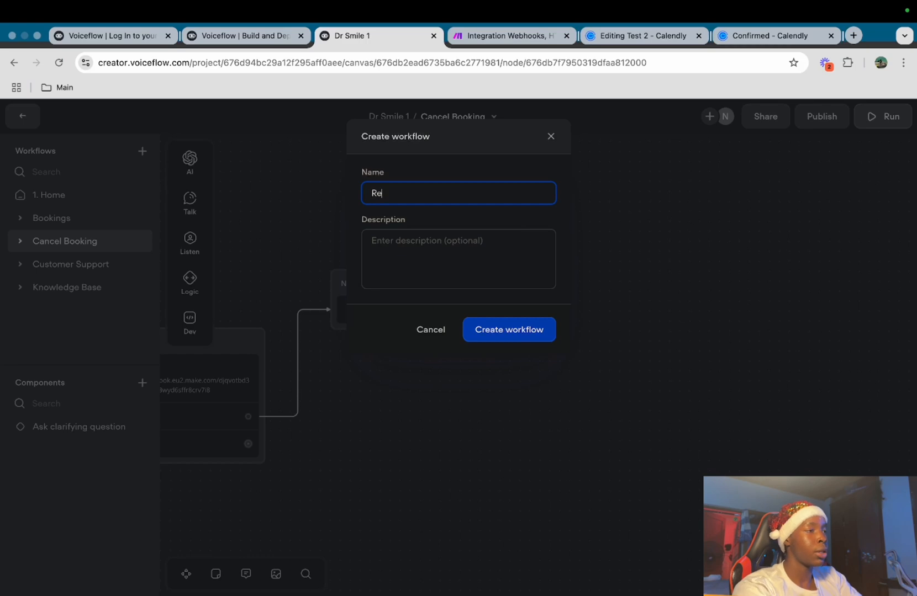
text(schedule)
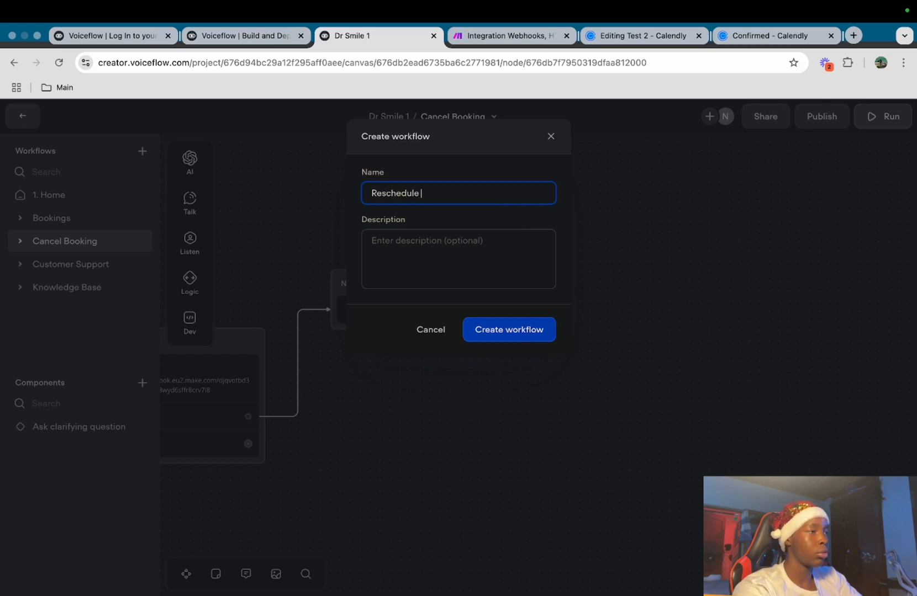
click(516, 329)
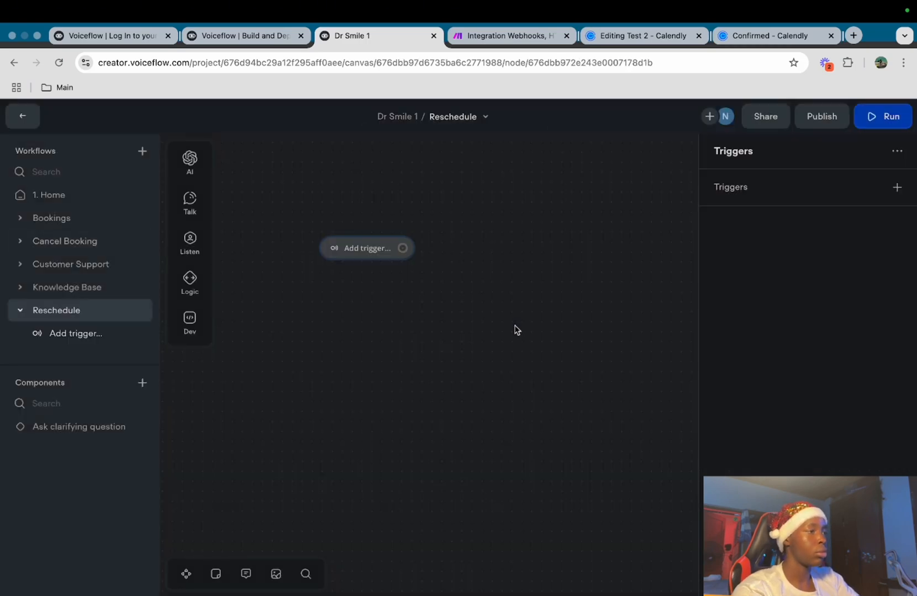
click(897, 187)
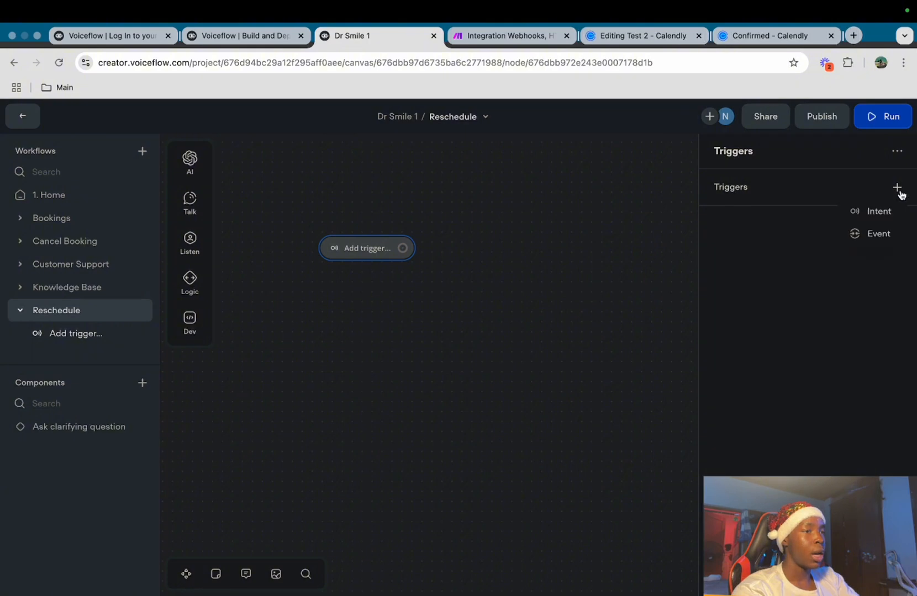
click(885, 211)
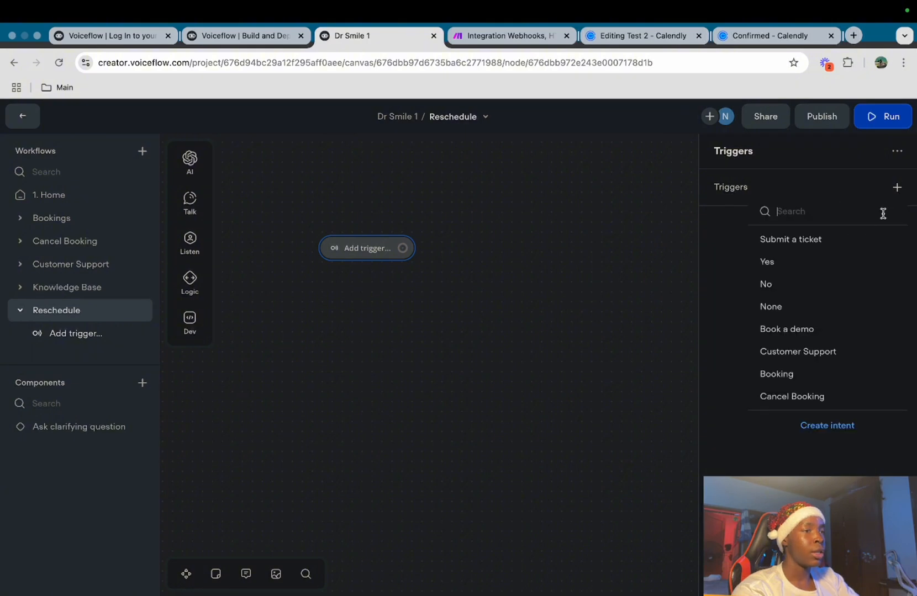
click(825, 426)
text(R)
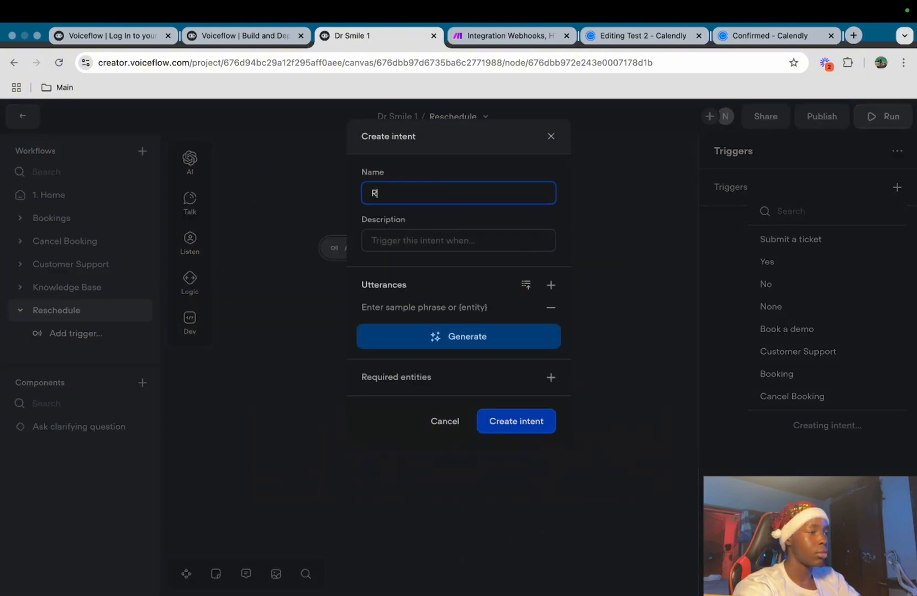
text(eschedule)
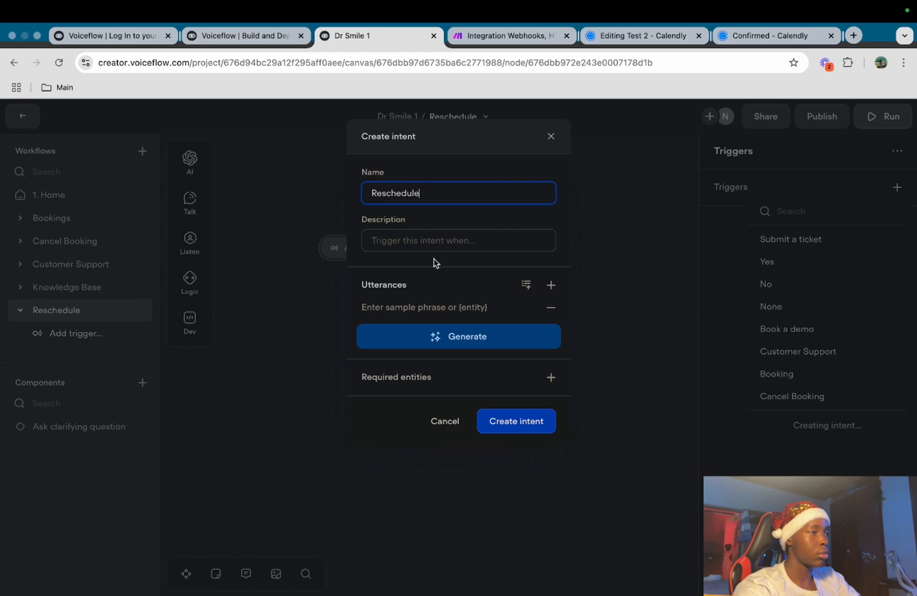
Describe the intent as 'the user would like to reschedule their booking'
click(408, 247)
text(A)
key(BackSpace)
text(the)
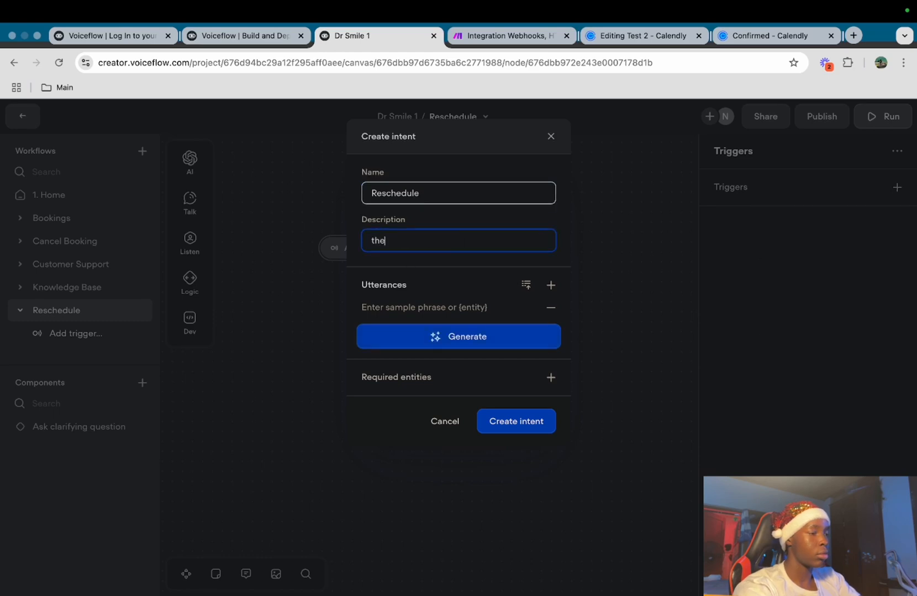
text( user would like to)
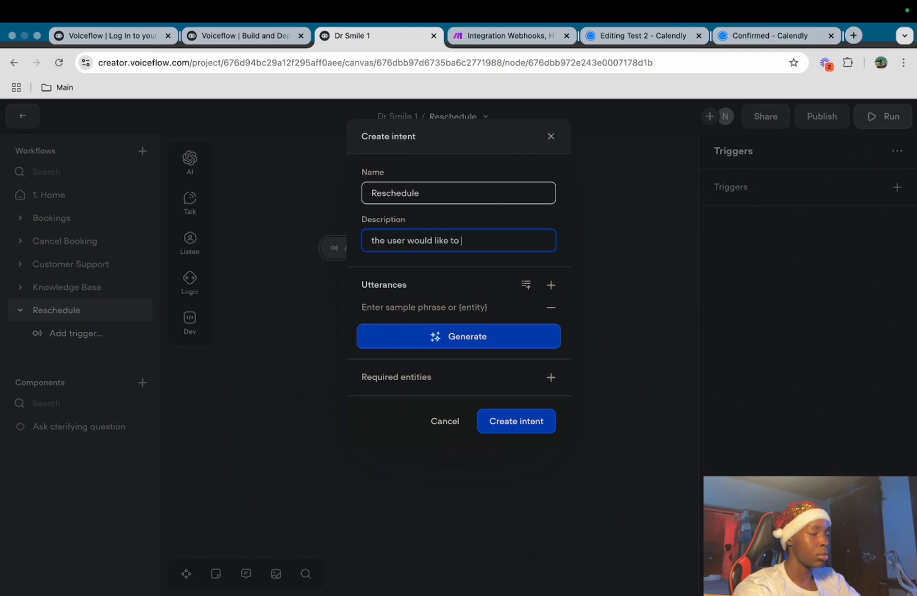
text( reschedule their b)
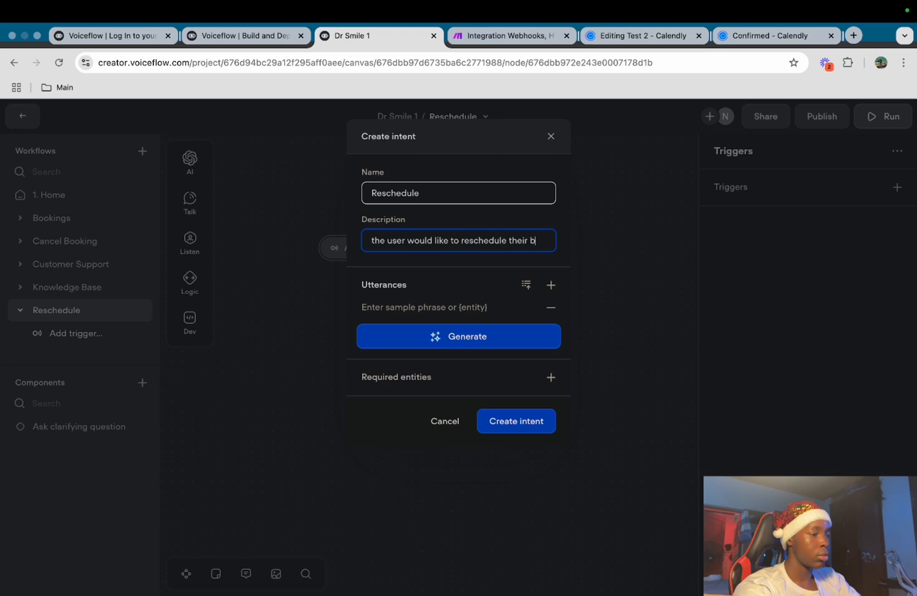
text(ooking)
click(500, 329)
Add the utterance 'I want to reschedule my…', generate five more phrases, and create the intent
click(479, 323)
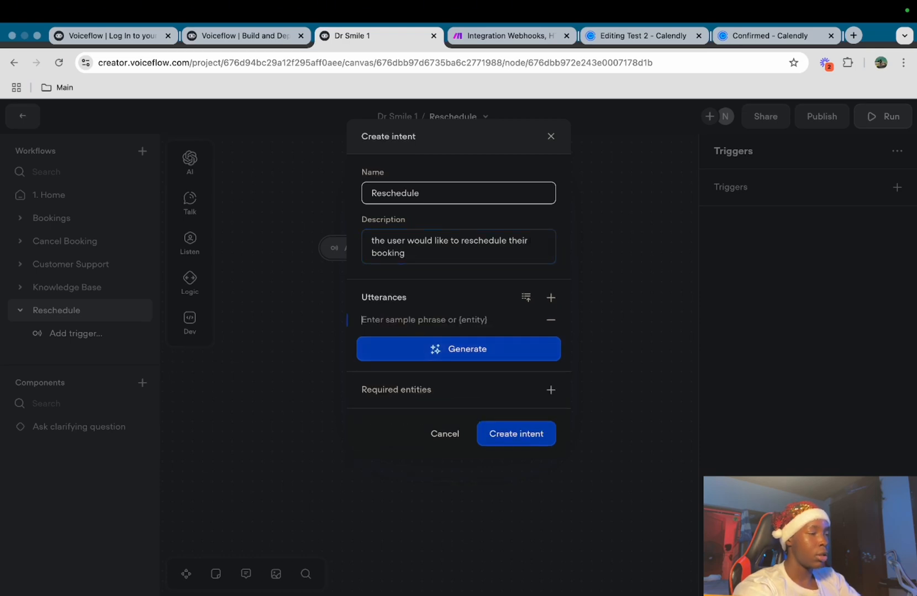
text(u wa)
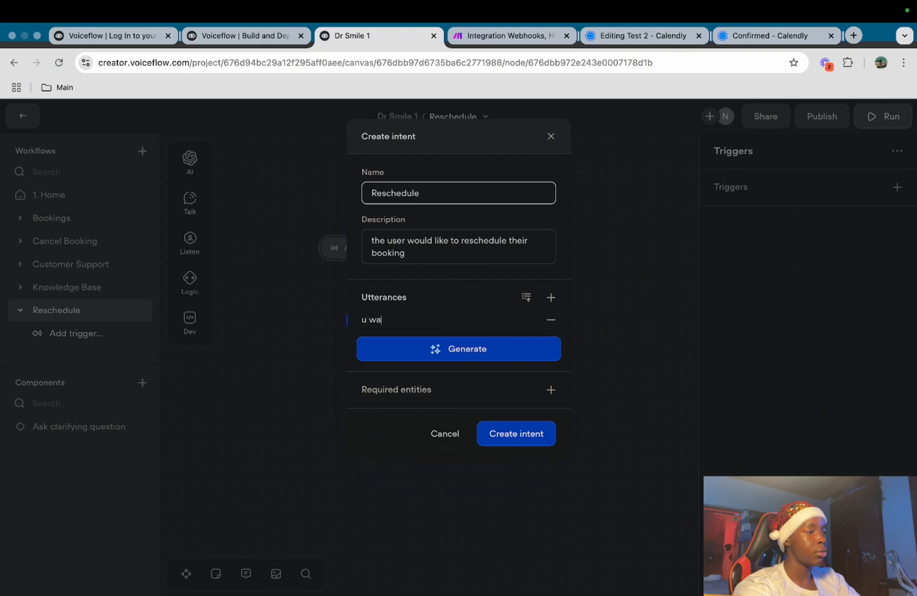
key(BackSpace)
key(BackSpace)
text(U)
text(nt to resch)
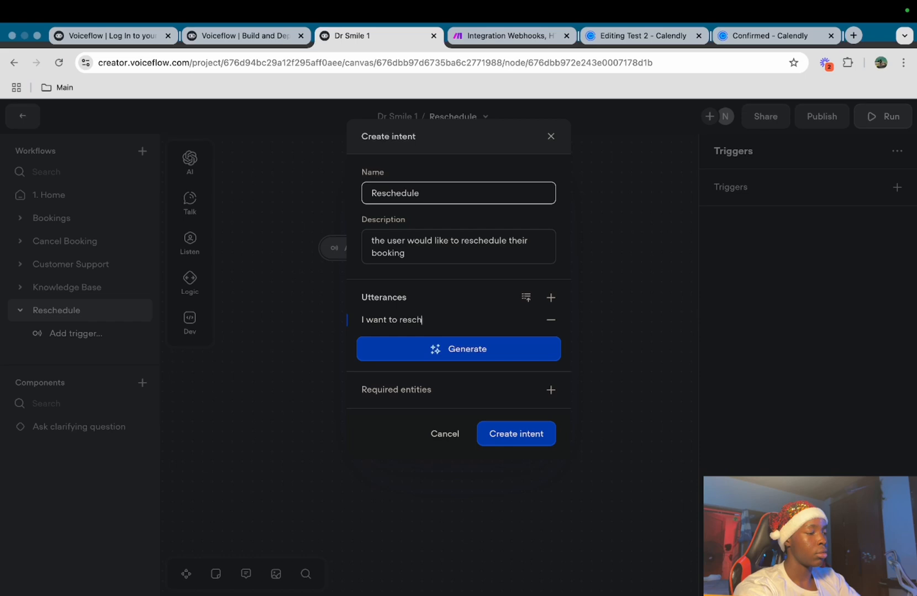
text(edule my booking)
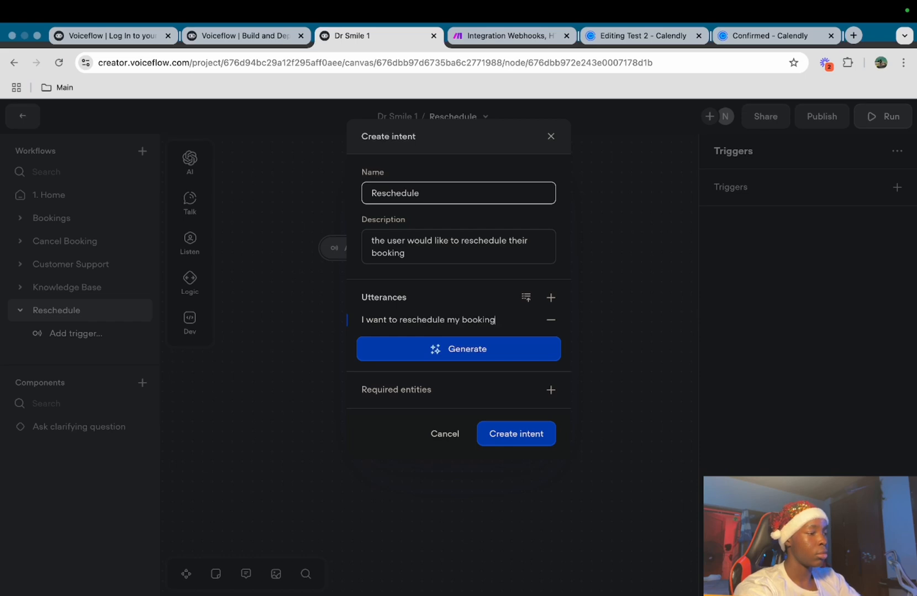
click(484, 347)
click(488, 379)
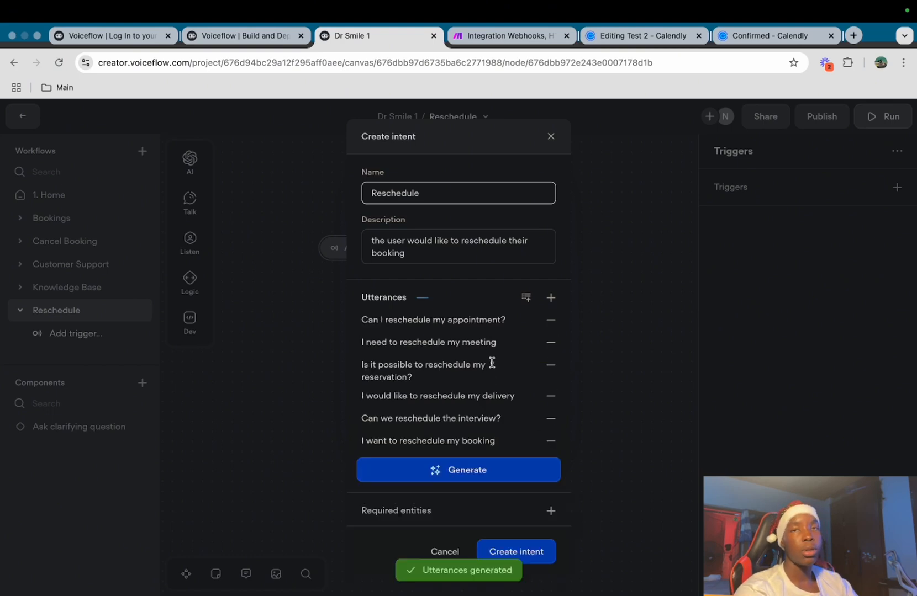
click(535, 553)
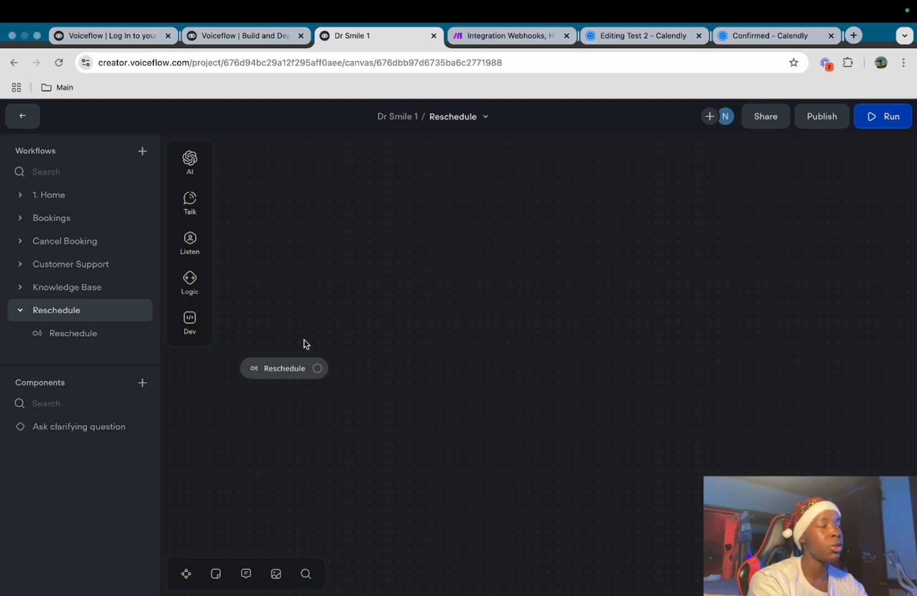
Copy the email-request and confirmation blocks from Cancel Booking into Reschedule and connect them to its start
click(94, 242)
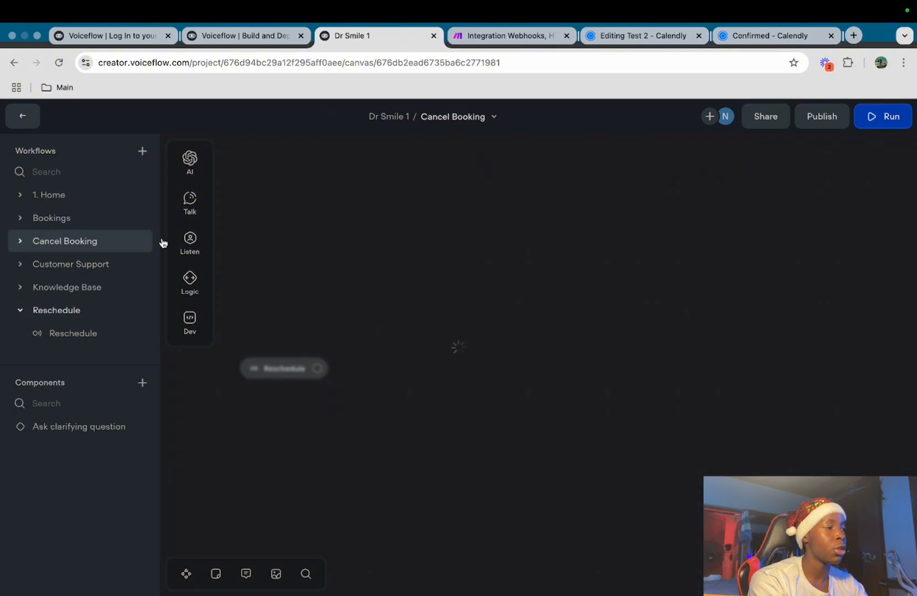
click(529, 322)
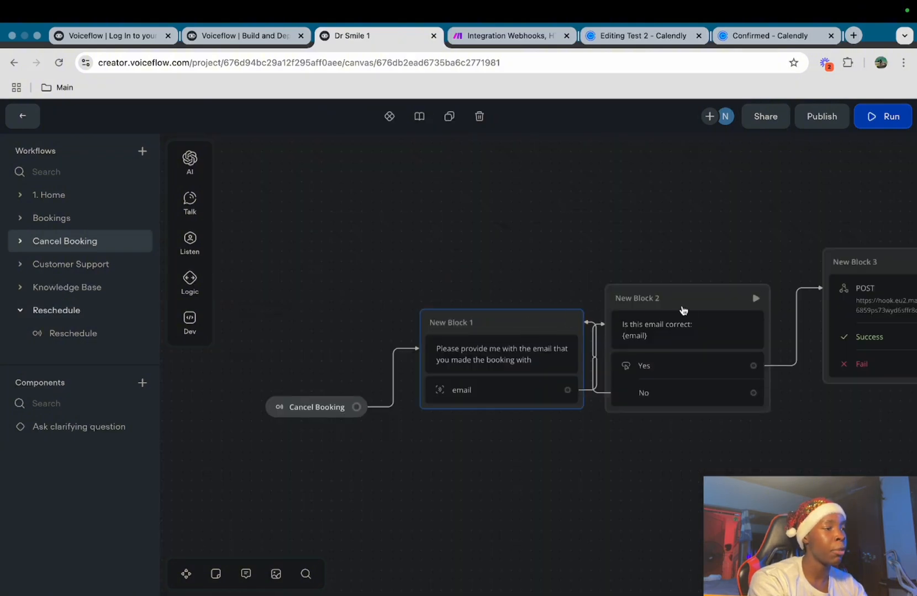
key(super+c)
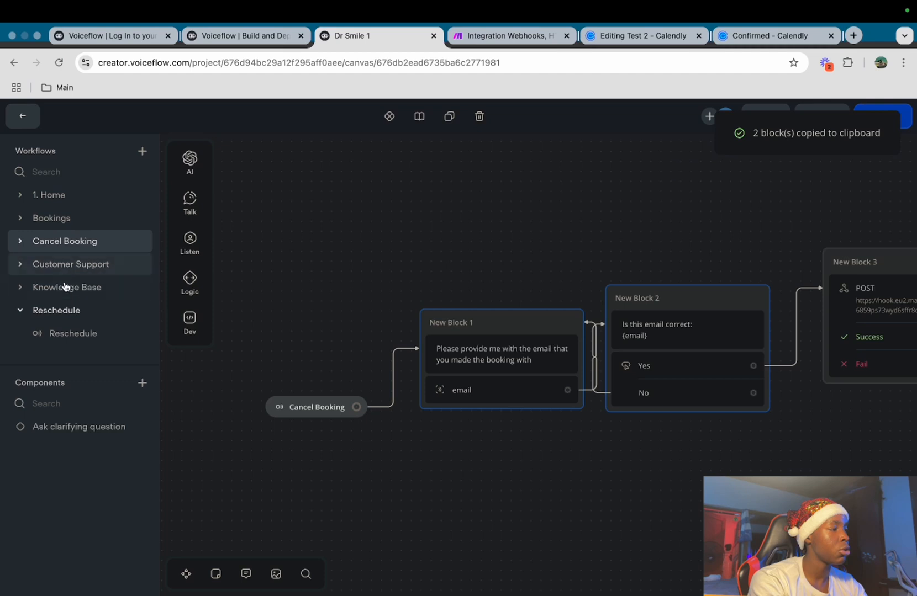
click(71, 311)
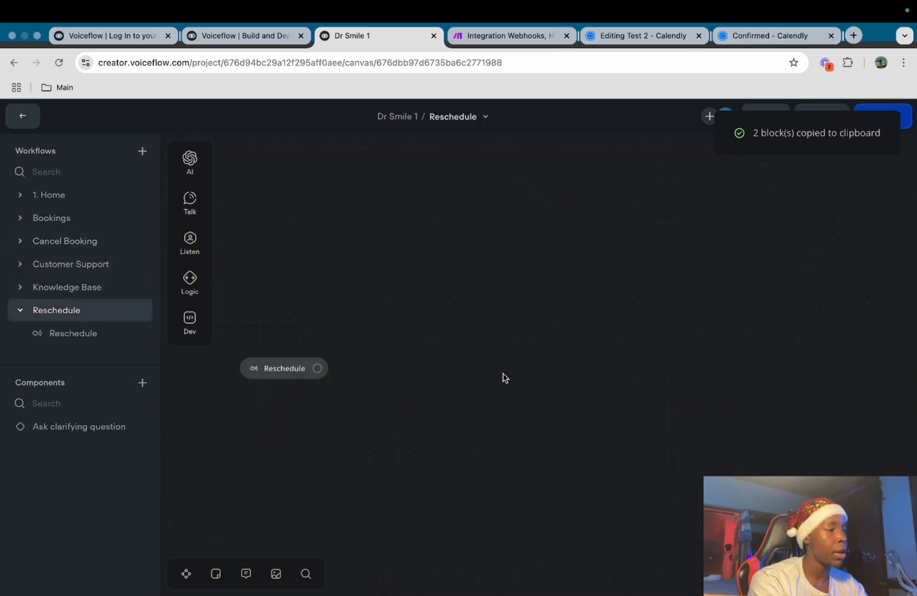
key(super+v)
drag(533, 327, 626, 296)
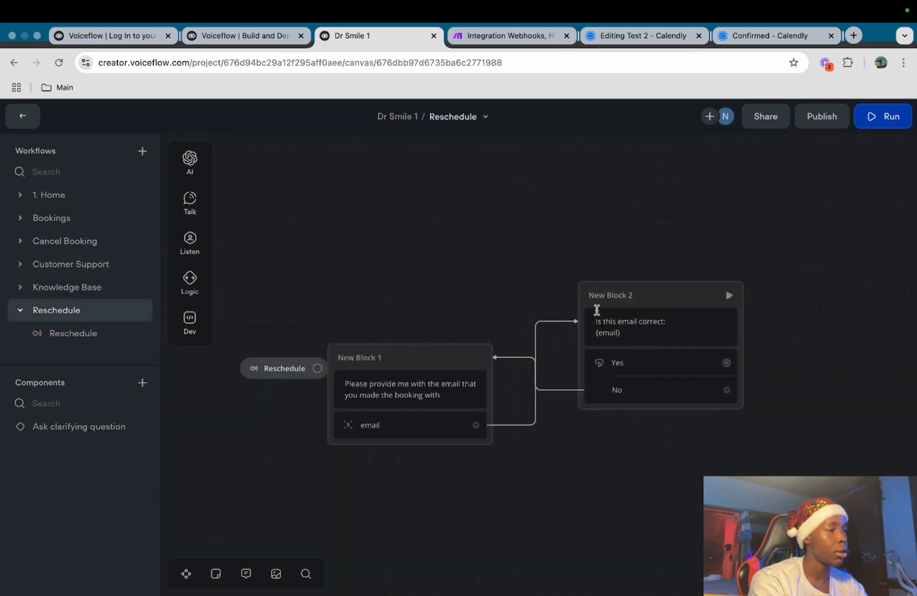
drag(448, 360, 501, 329)
drag(318, 368, 386, 334)
Add a POST API step after the Yes branch
scroll(520, 241, right, 10)
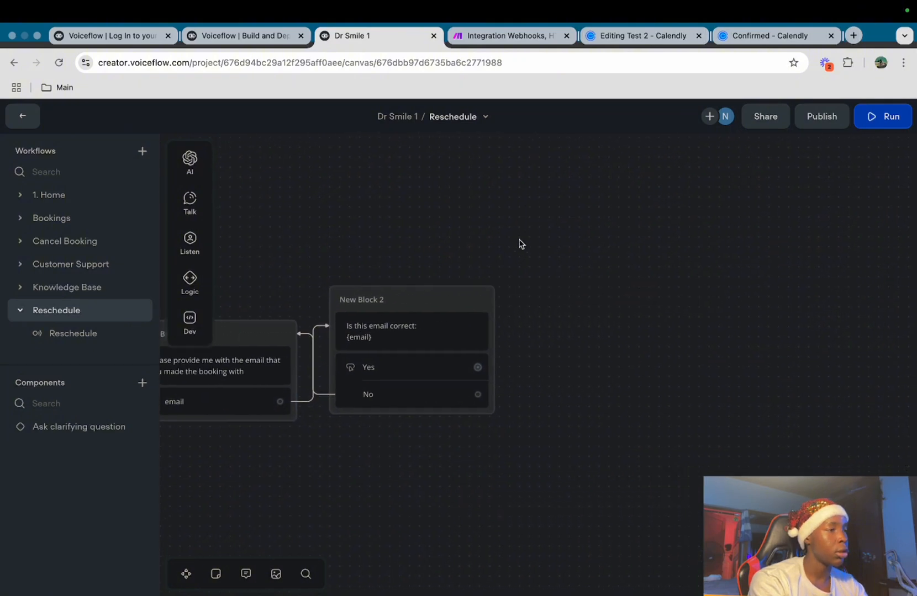
drag(478, 371, 558, 288)
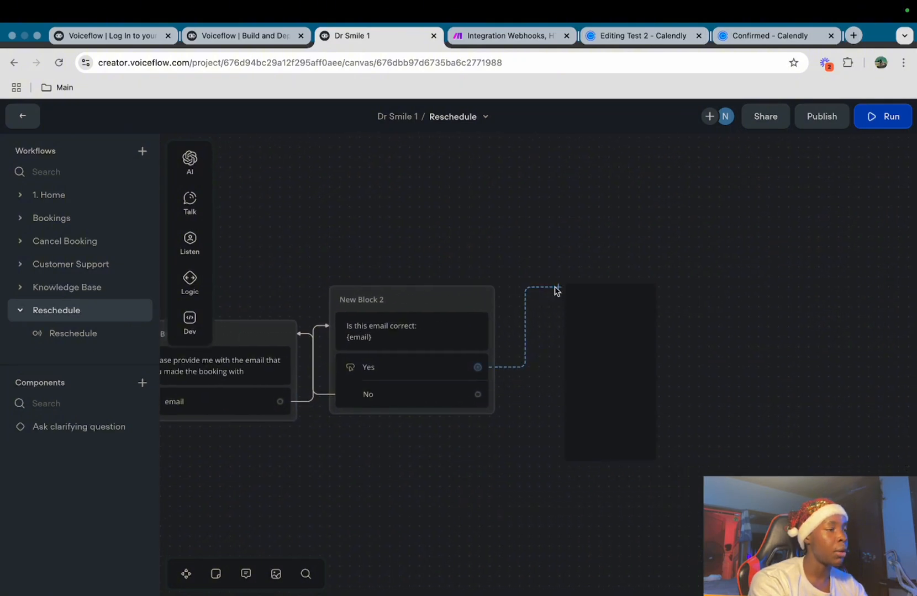
mouse_move(673, 414)
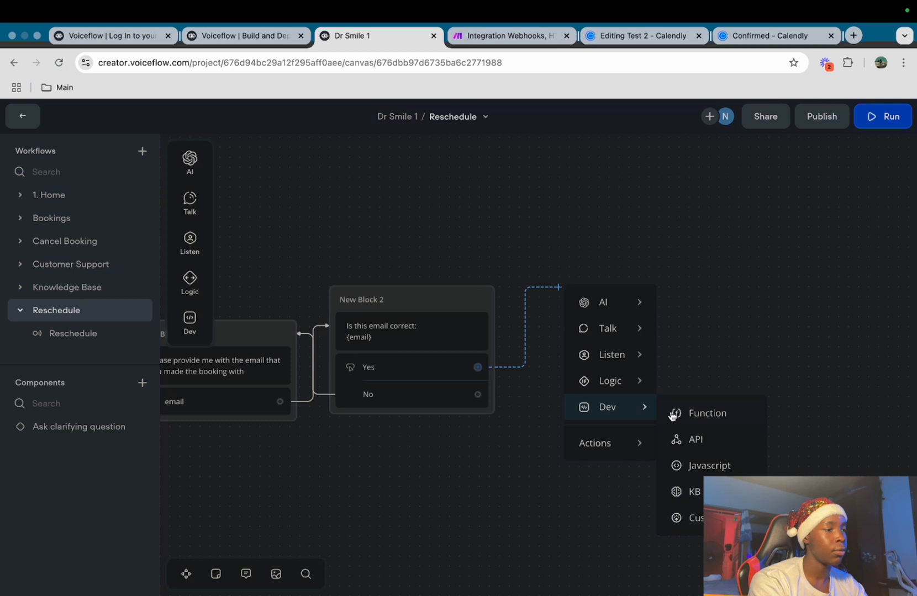
click(696, 439)
click(681, 198)
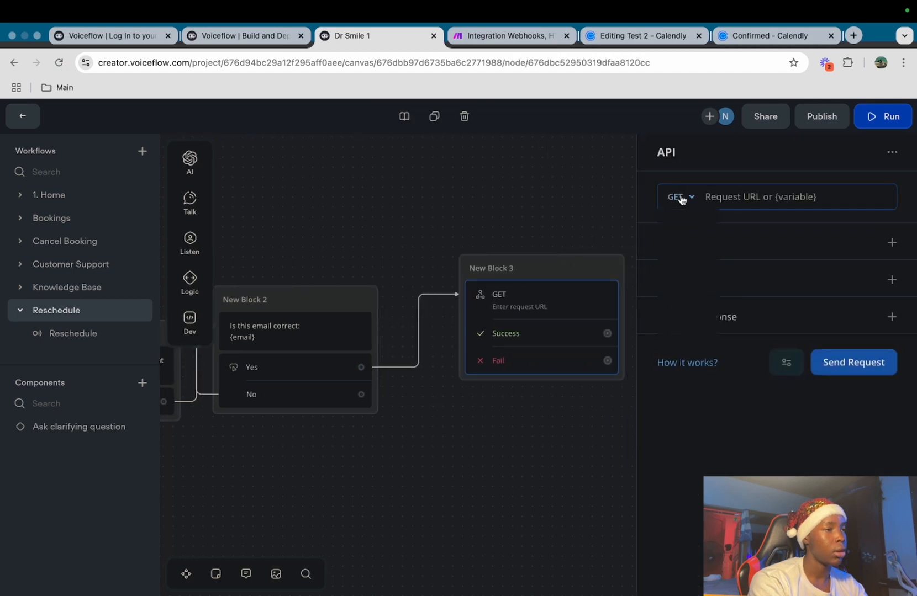
click(698, 258)
click(457, 262)
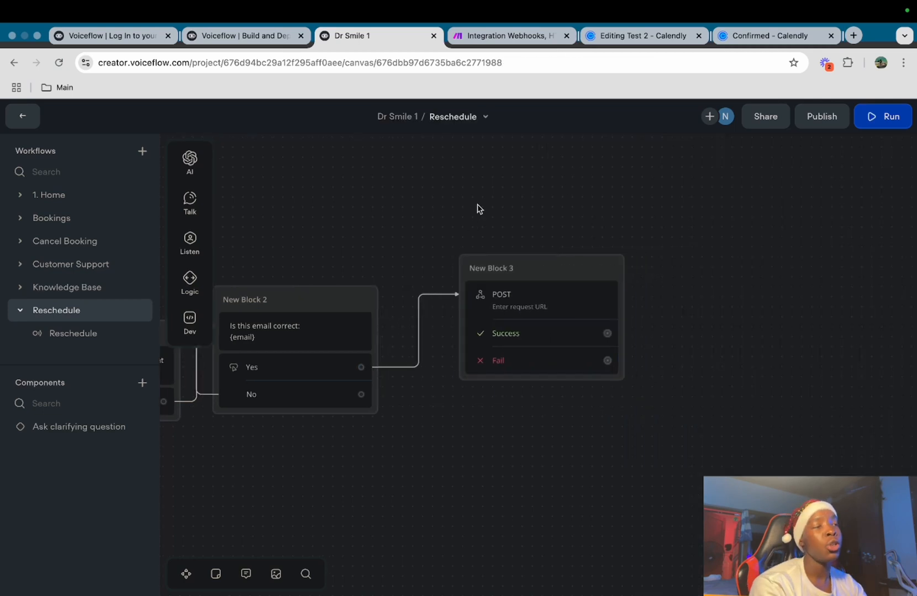
click(505, 43)
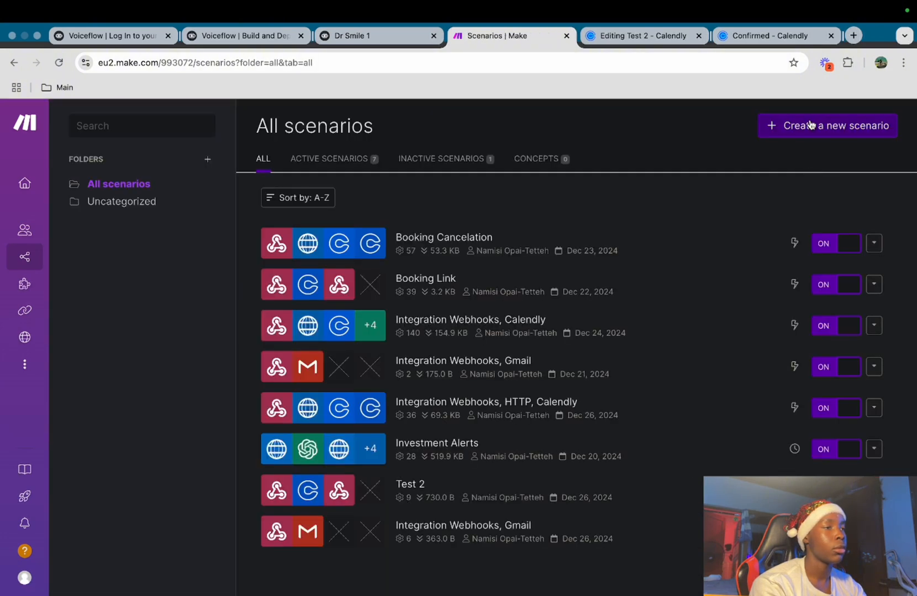
Start a new Make scenario with a custom webhook named 'Reschedule' and copy its address
click(809, 124)
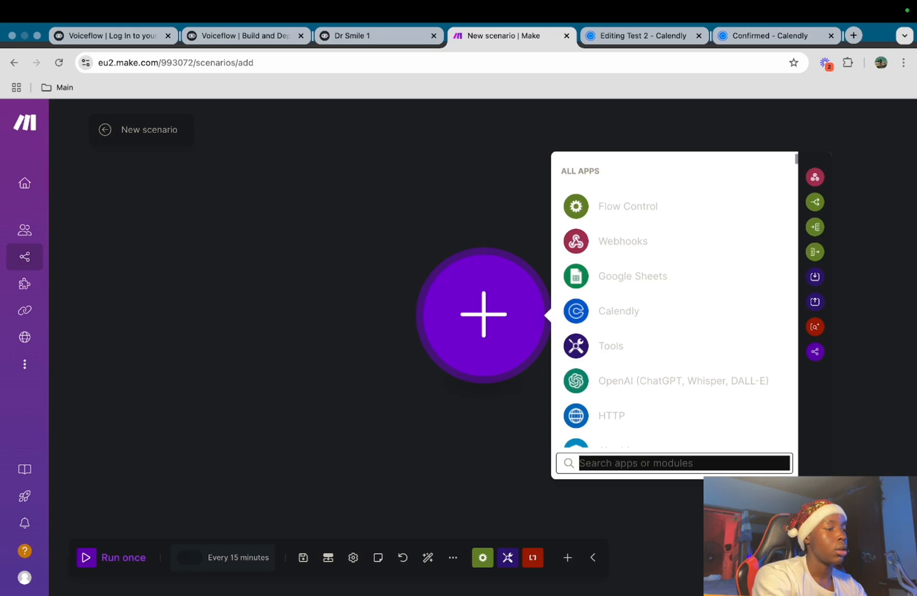
text(cus)
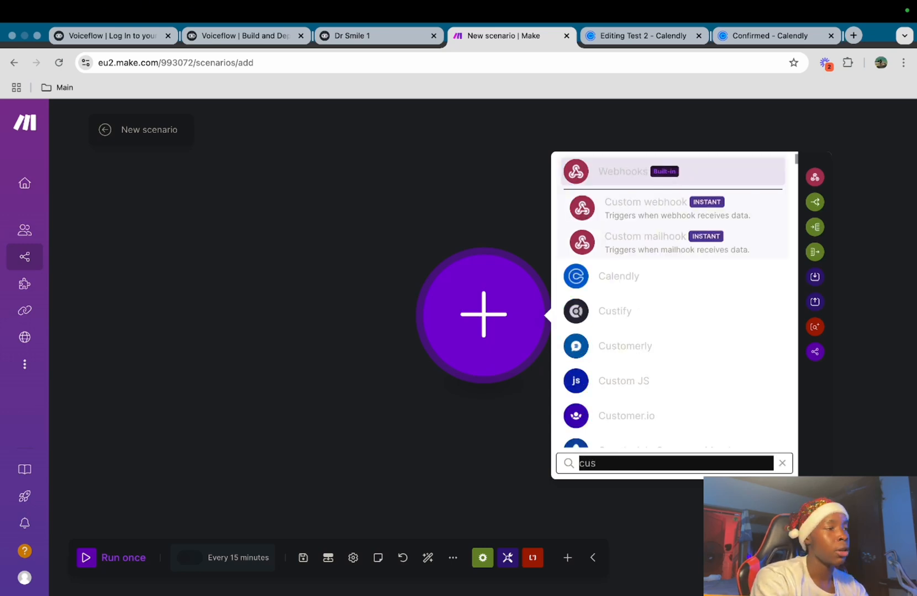
drag(652, 250, 651, 197)
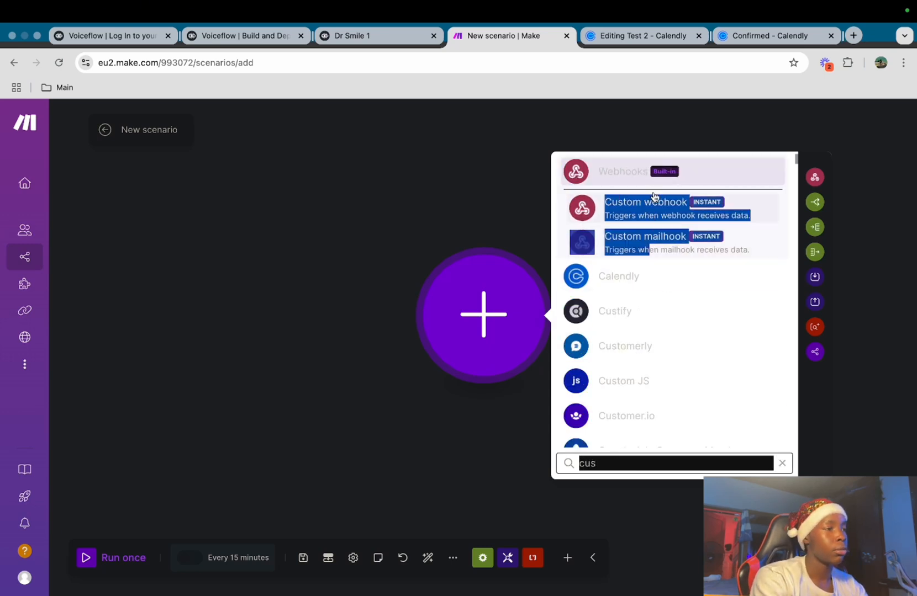
click(765, 216)
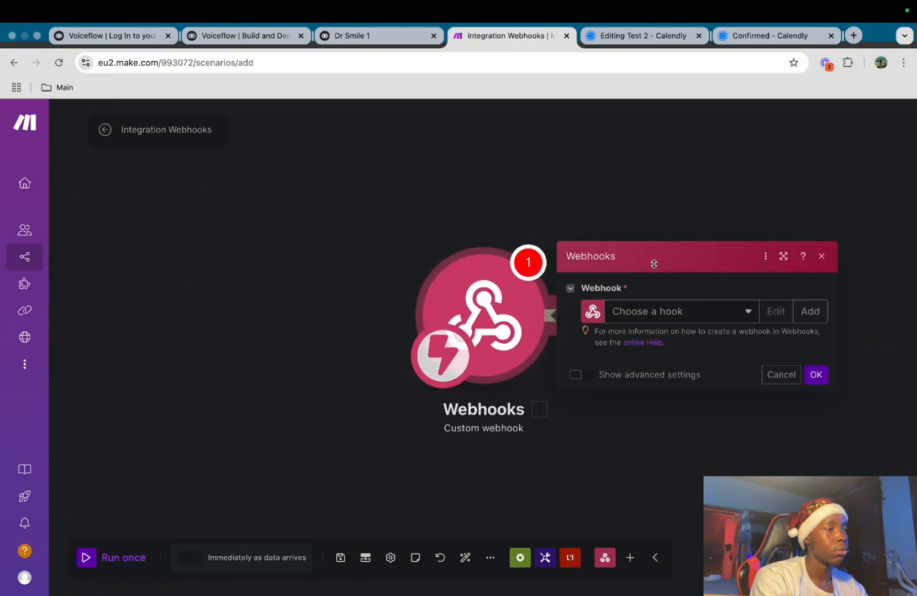
click(749, 314)
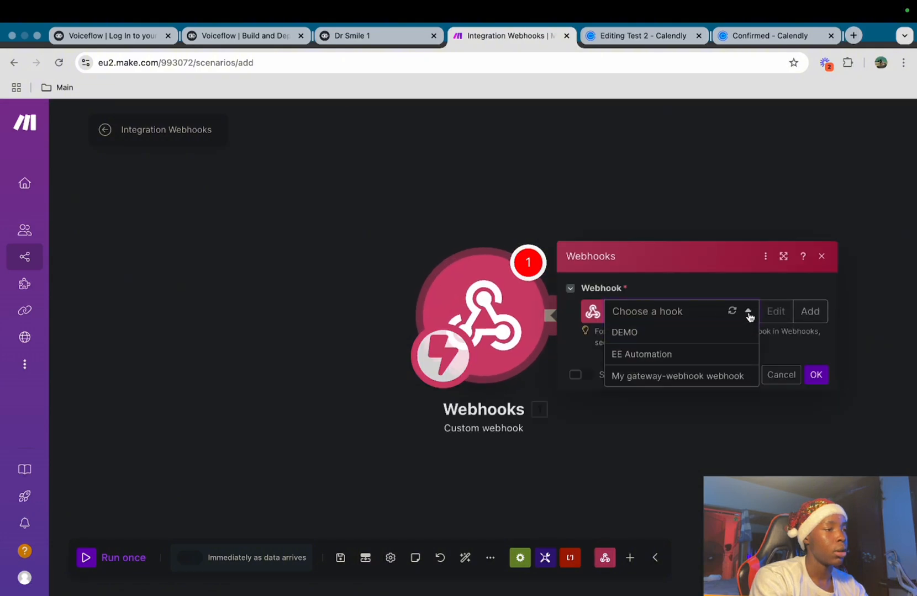
click(810, 316)
triple_click(717, 268)
key(BackSpace)
text(R)
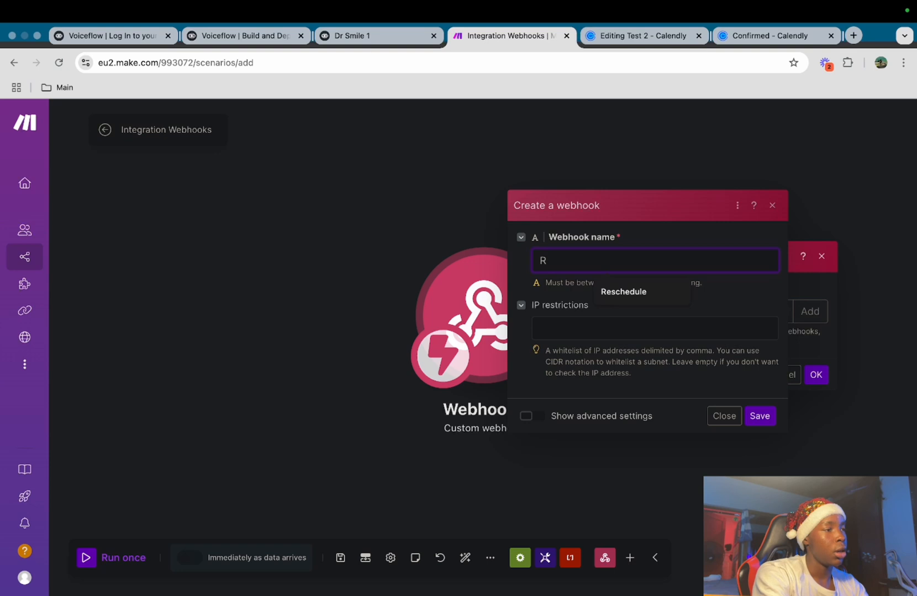
click(677, 290)
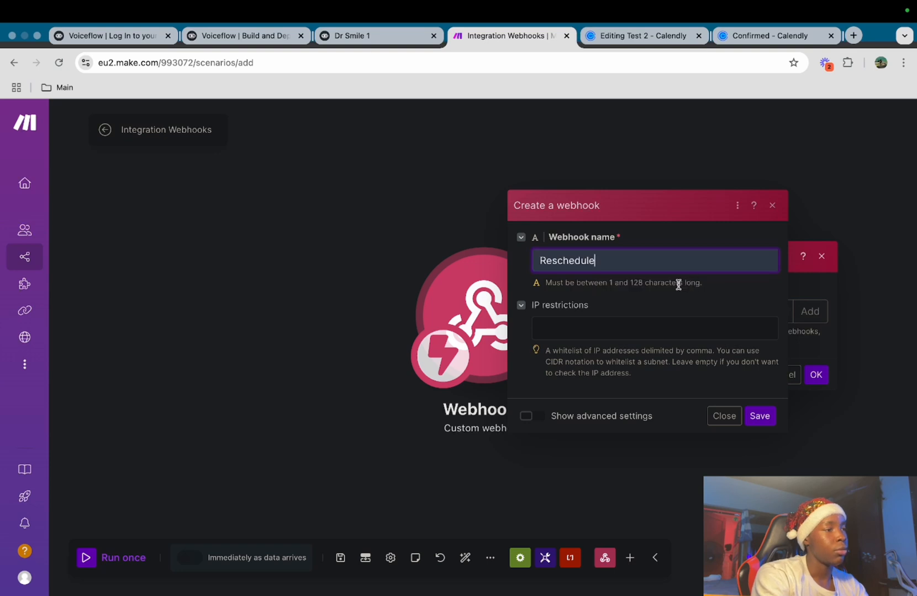
click(761, 419)
click(754, 360)
click(356, 38)
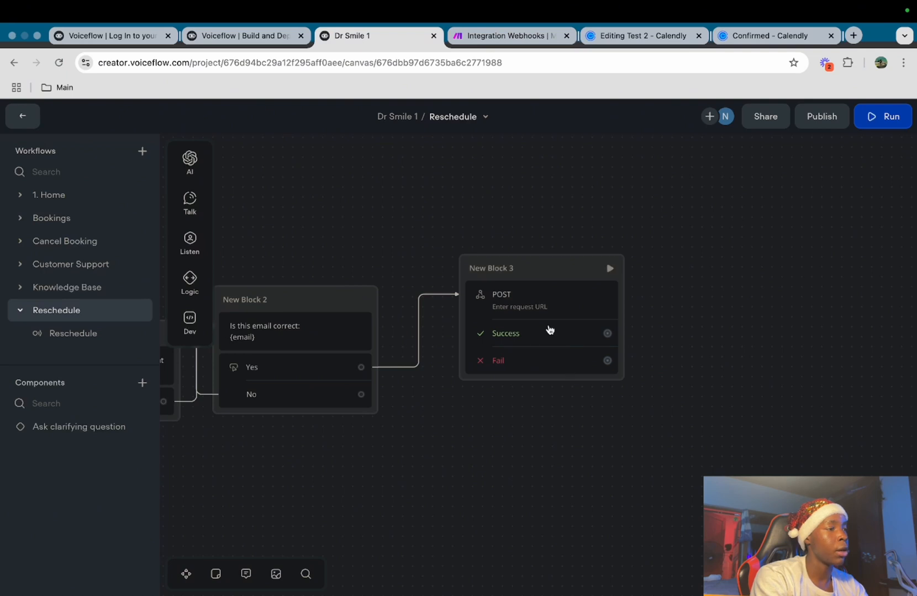
Paste the Make webhook URL as New Block 3's POST request URL
click(529, 277)
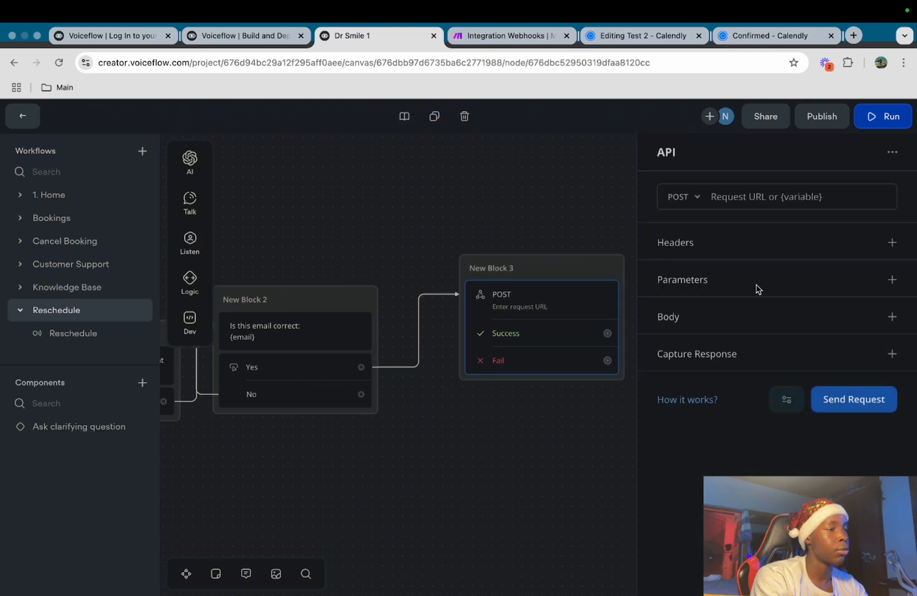
click(771, 197)
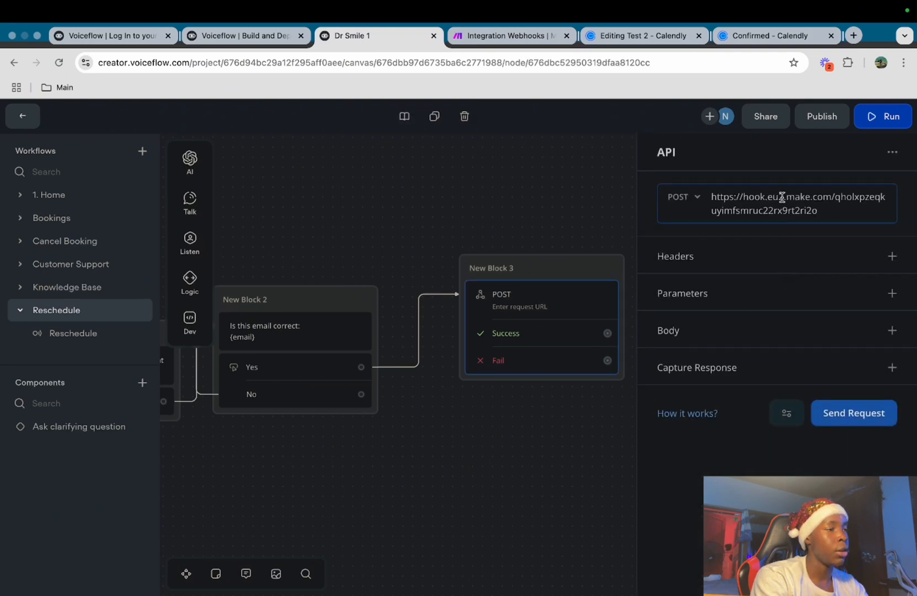
Add a Content-Type: application/json request header
click(891, 256)
text(con)
key(BackSpace)
key(BackSpace)
text(Content-Type)
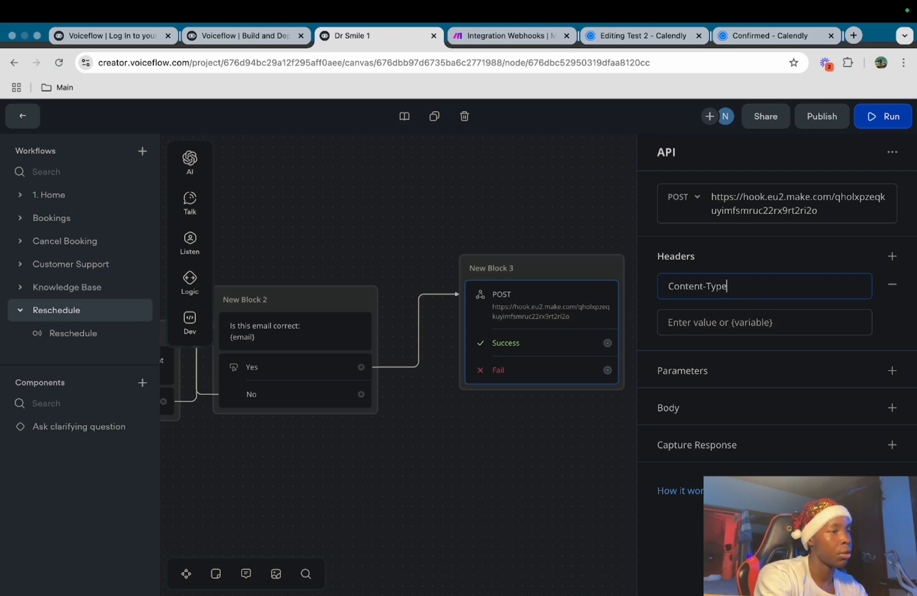
click(757, 323)
text(applicat)
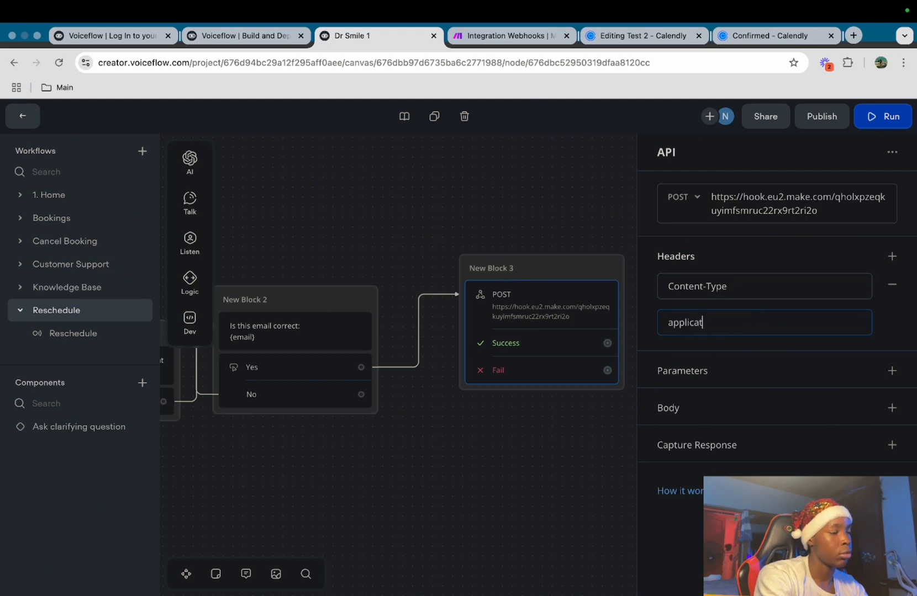
text(ion/json)
Set the request body to raw JSON {"email": "{email}"}
click(891, 407)
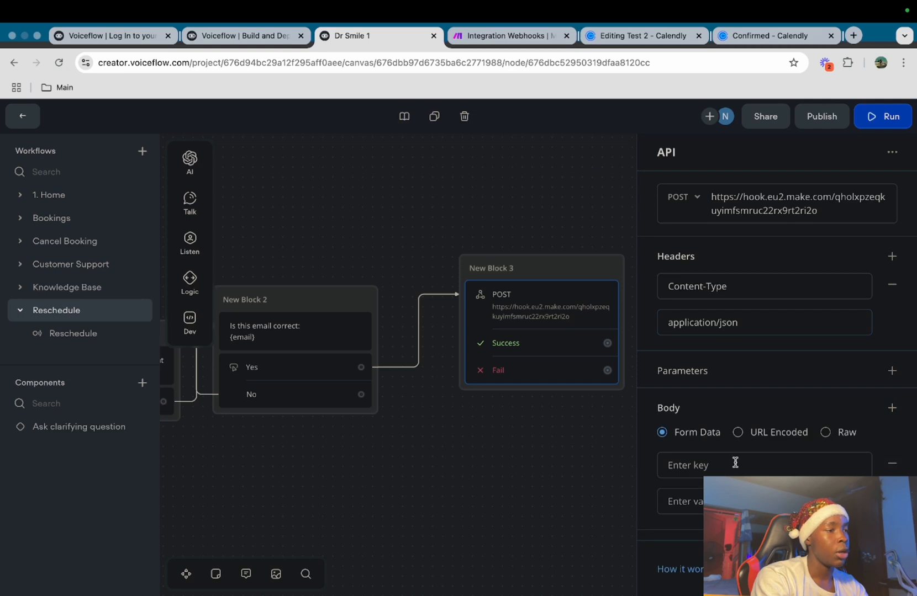
click(843, 442)
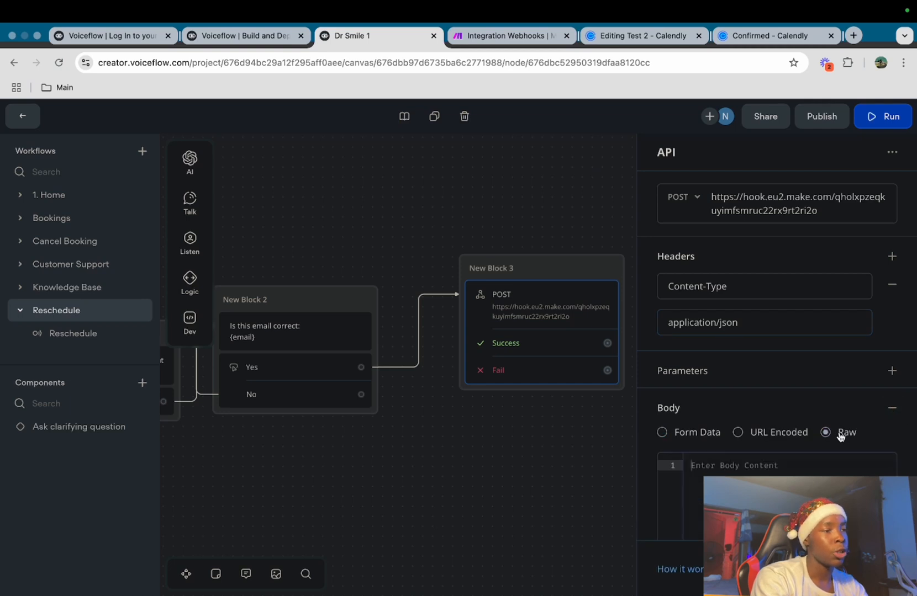
click(744, 465)
text({   "email": "{email}")
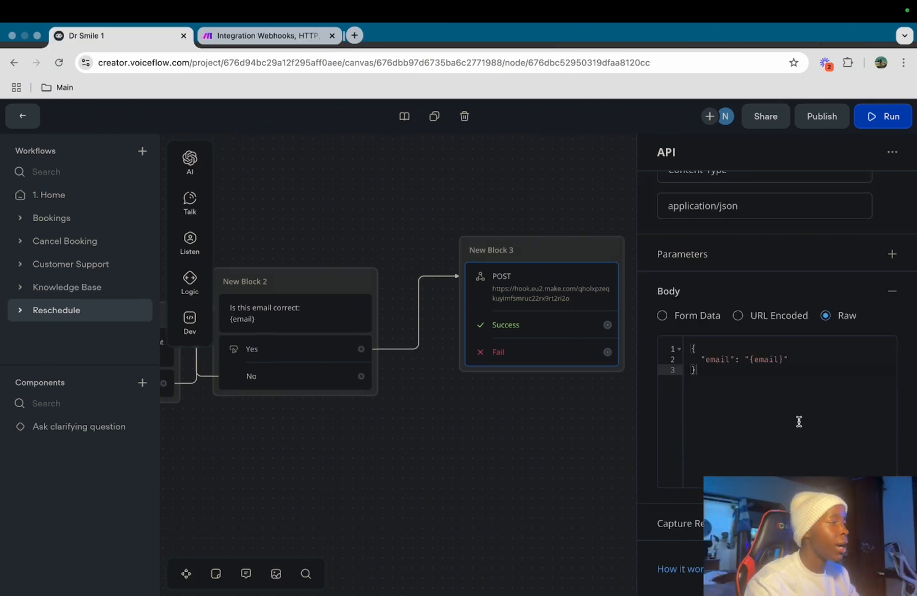
click(263, 35)
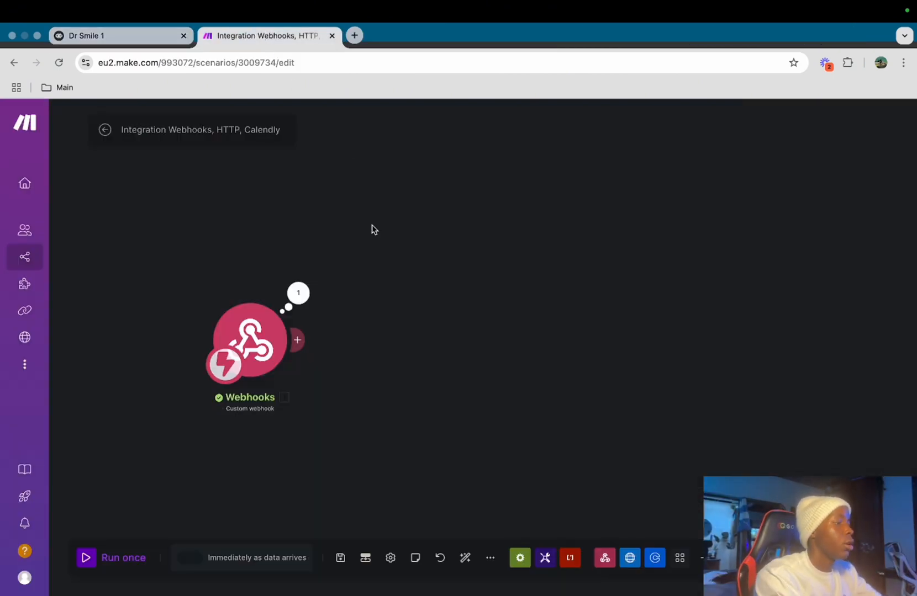
Add an HTTP 'Make a request' module after the webhook
click(298, 339)
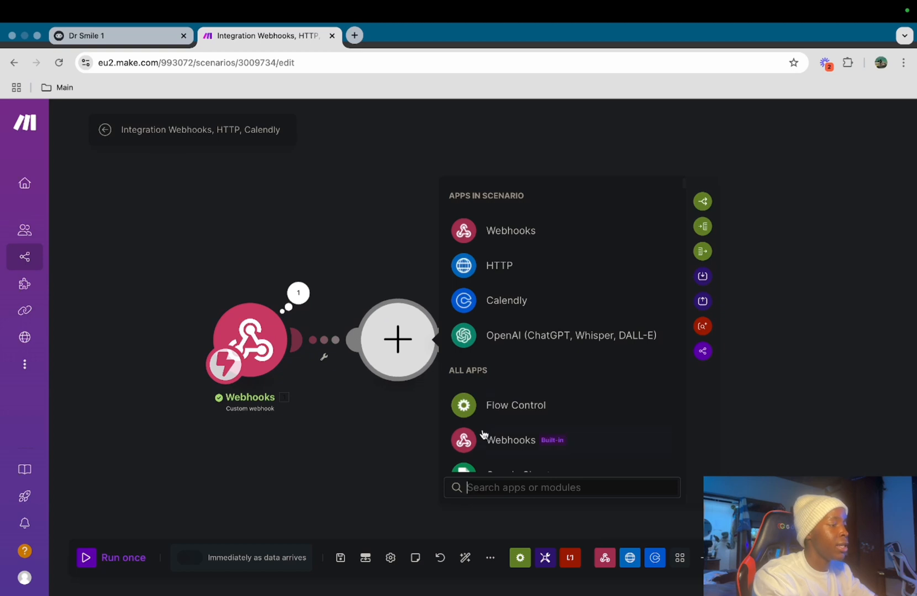
click(496, 268)
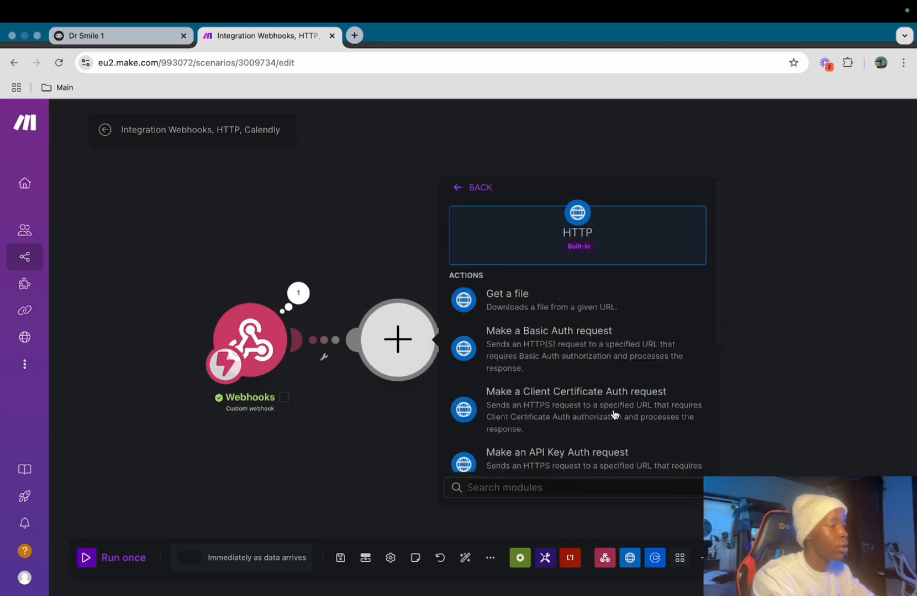
scroll(614, 414, down, 3)
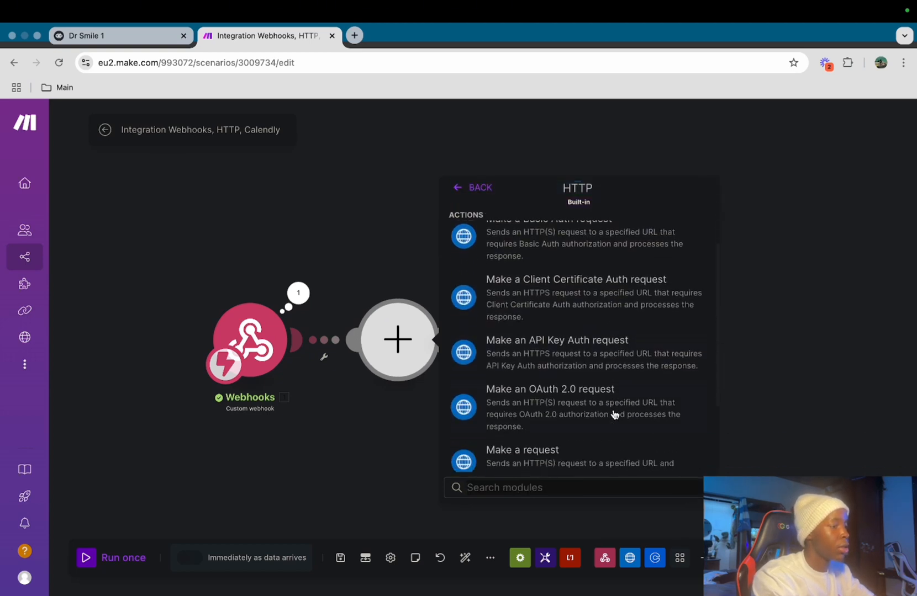
scroll(603, 402, down, 1)
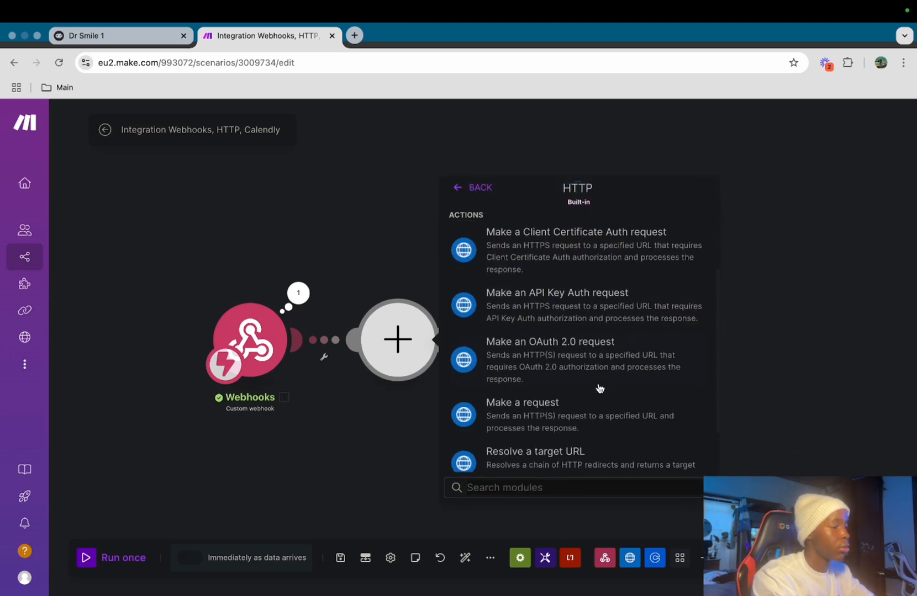
click(532, 415)
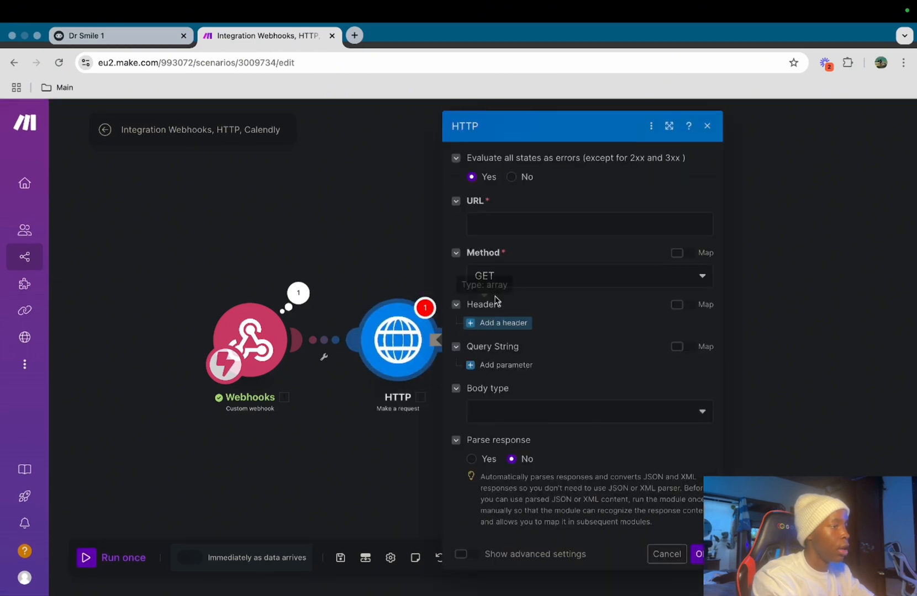
click(529, 223)
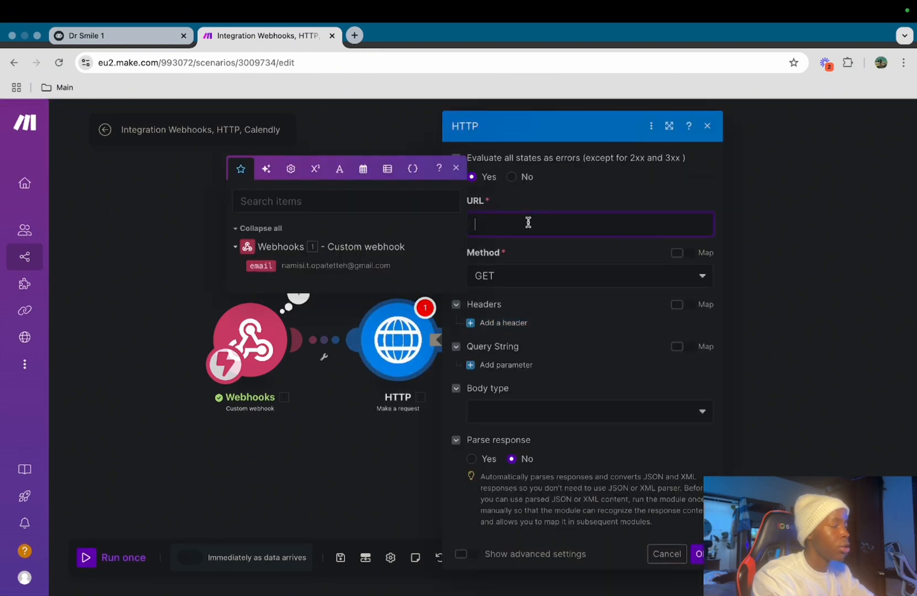
text(ht)
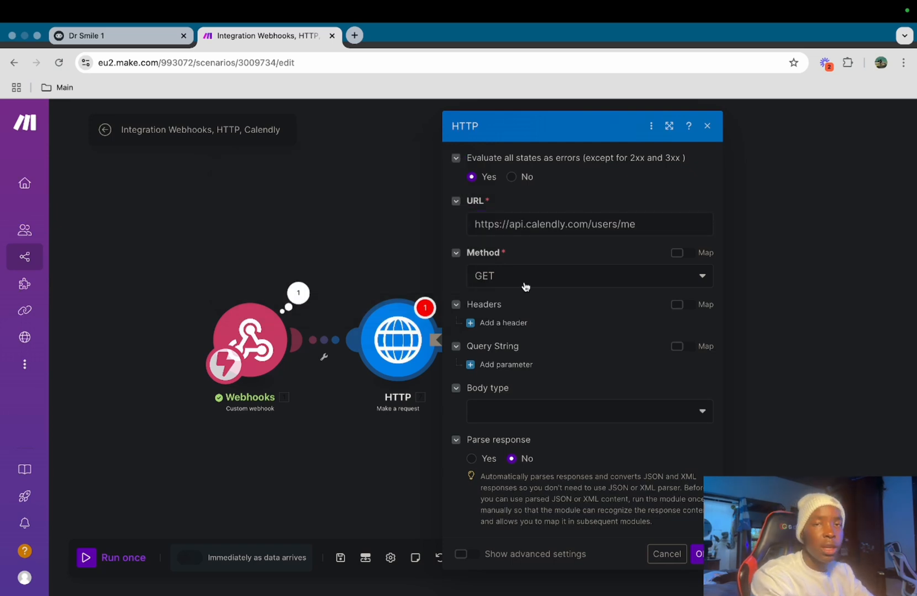
click(500, 323)
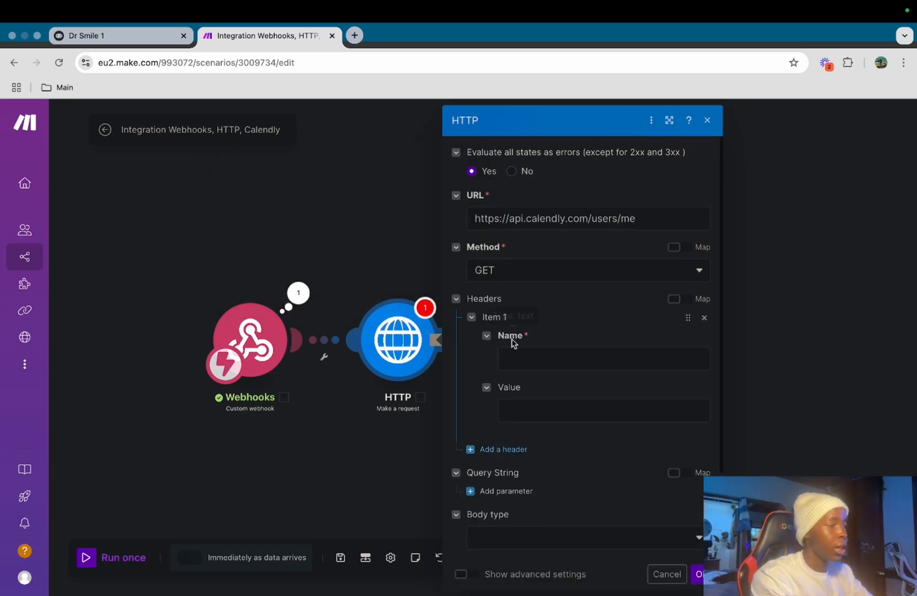
click(536, 354)
text(Authrization)
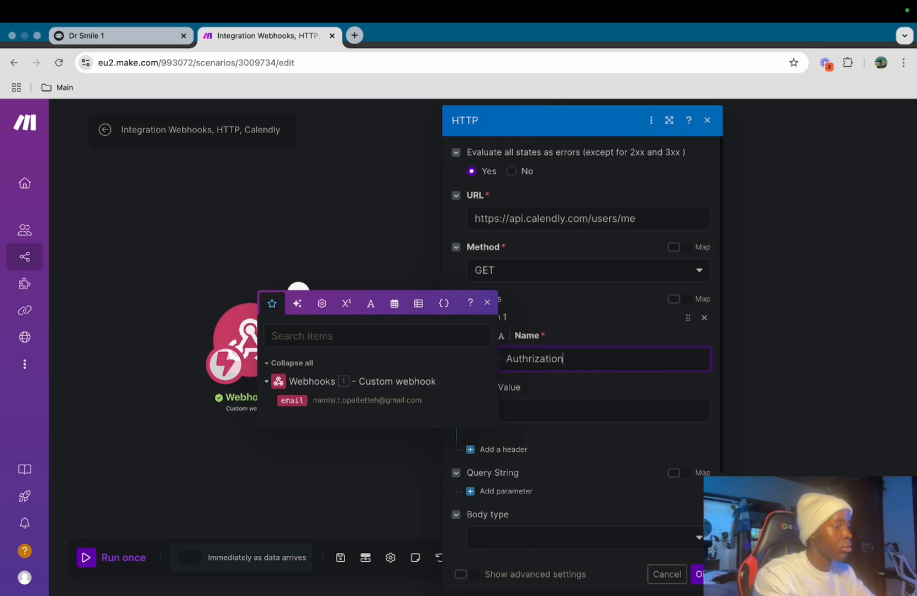
click(584, 409)
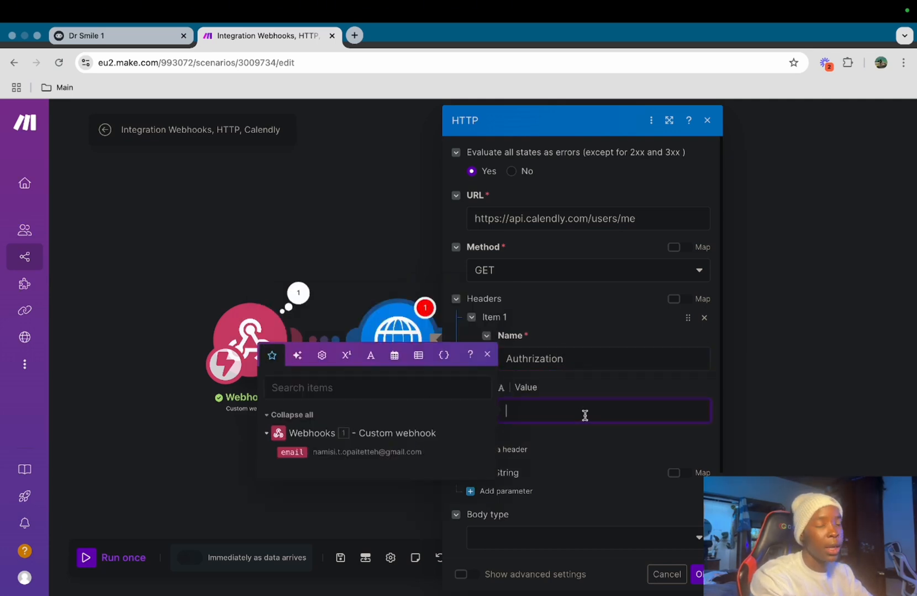
key(super+v)
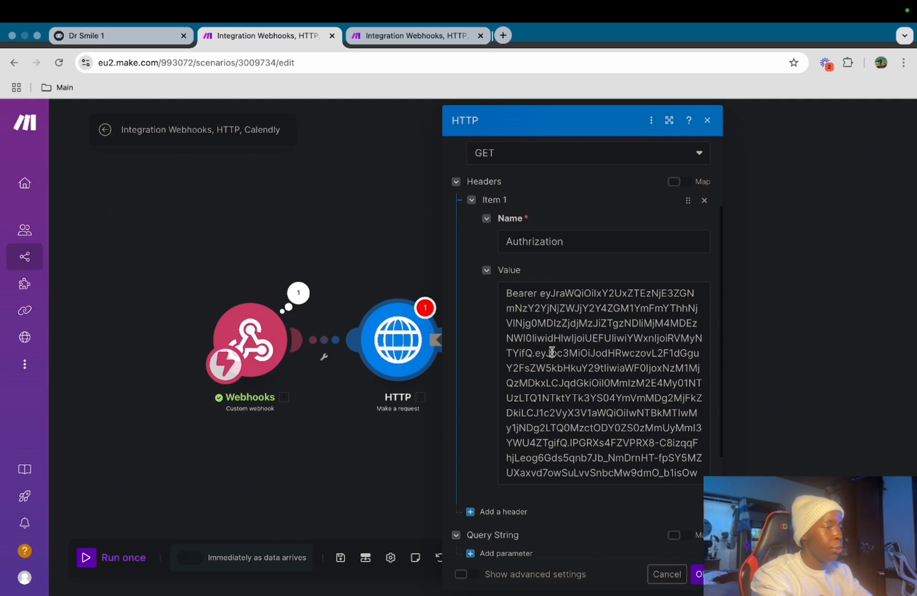
scroll(550, 374, down, 5)
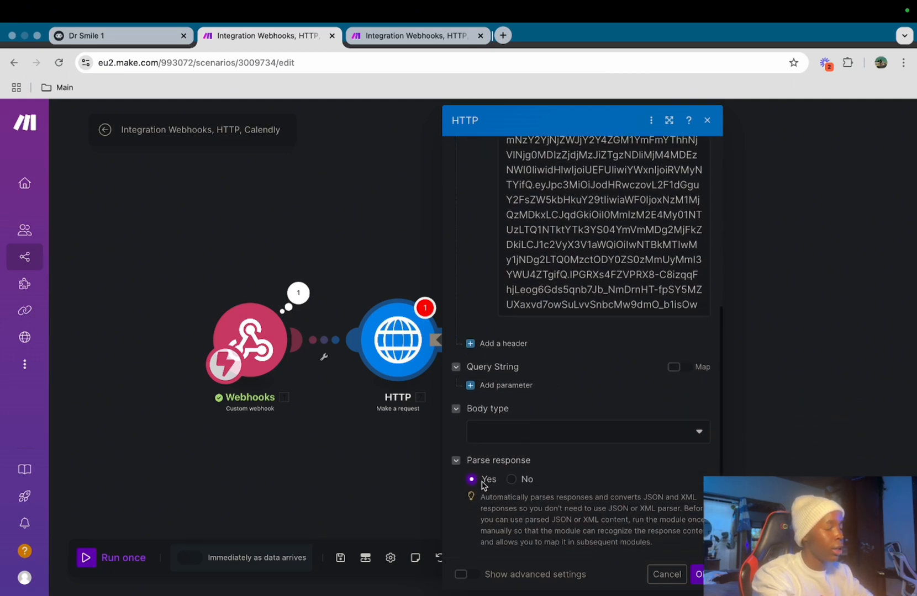
click(700, 575)
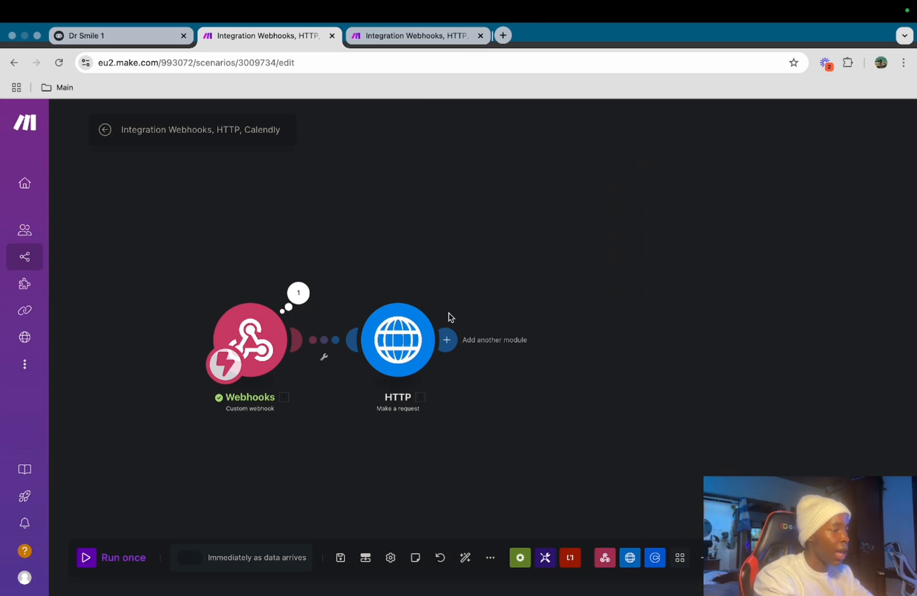
Add a Calendly List Events module using the second Calendly connection
click(447, 340)
click(604, 307)
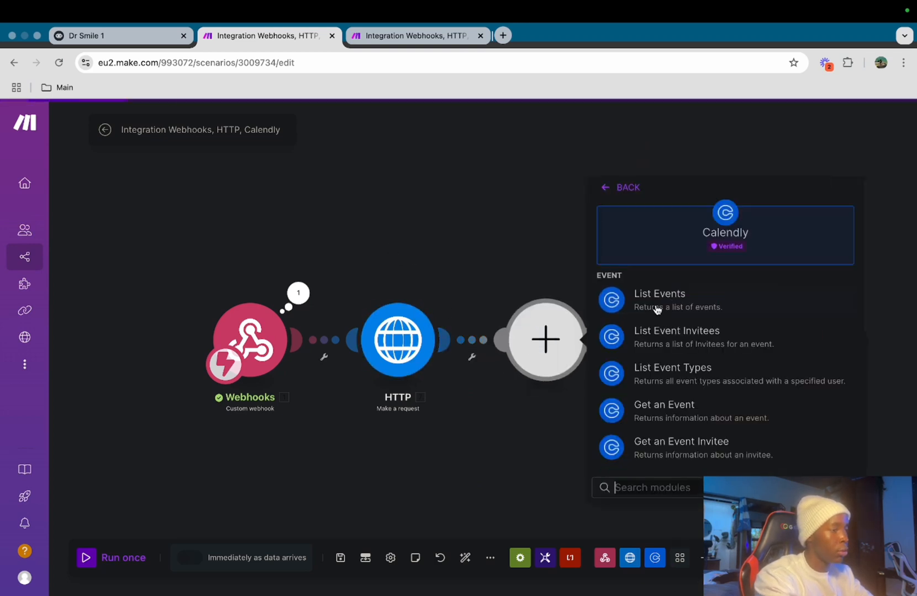
scroll(673, 360, down, 1)
click(662, 270)
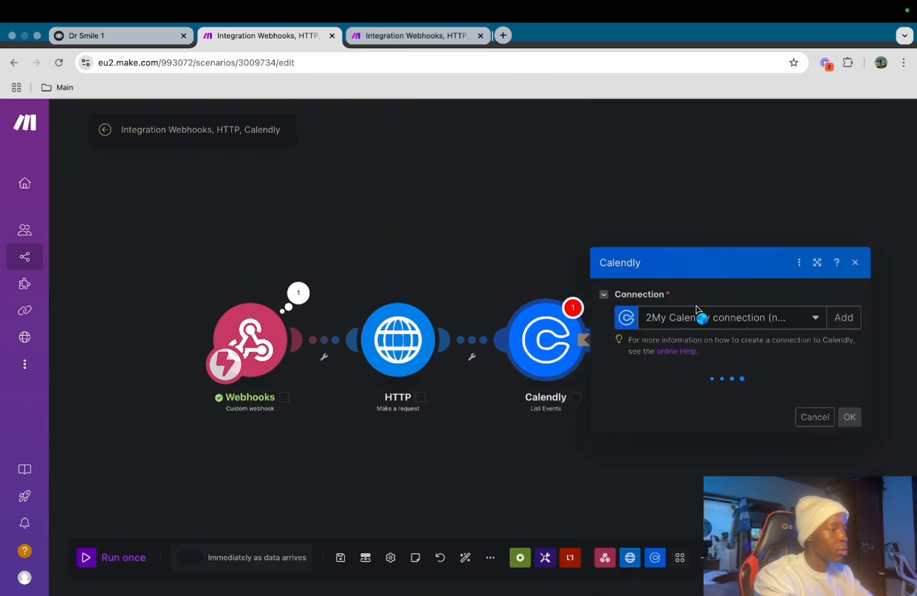
click(694, 316)
click(680, 220)
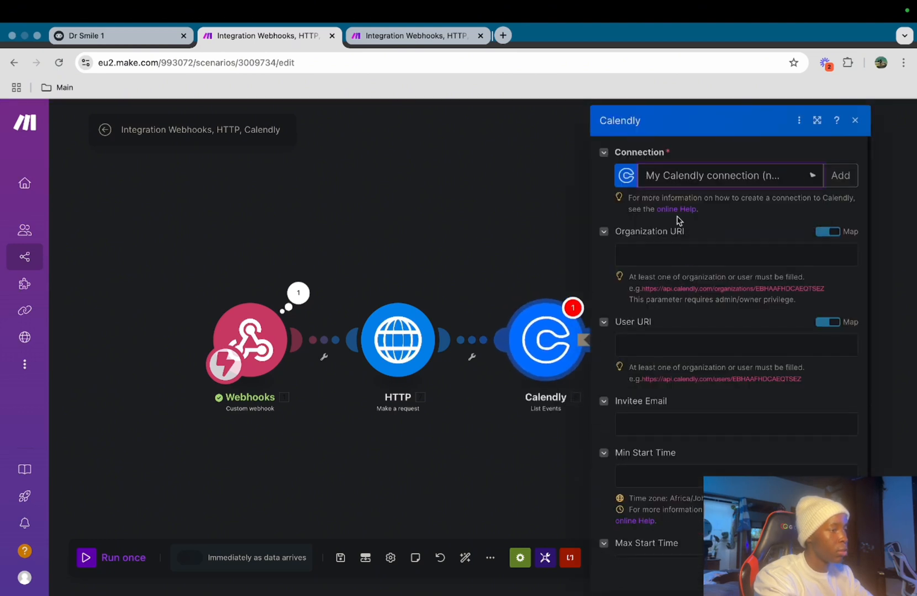
Set User URI to the Calendly user URL and Invitee Email to the webhook's email
click(714, 344)
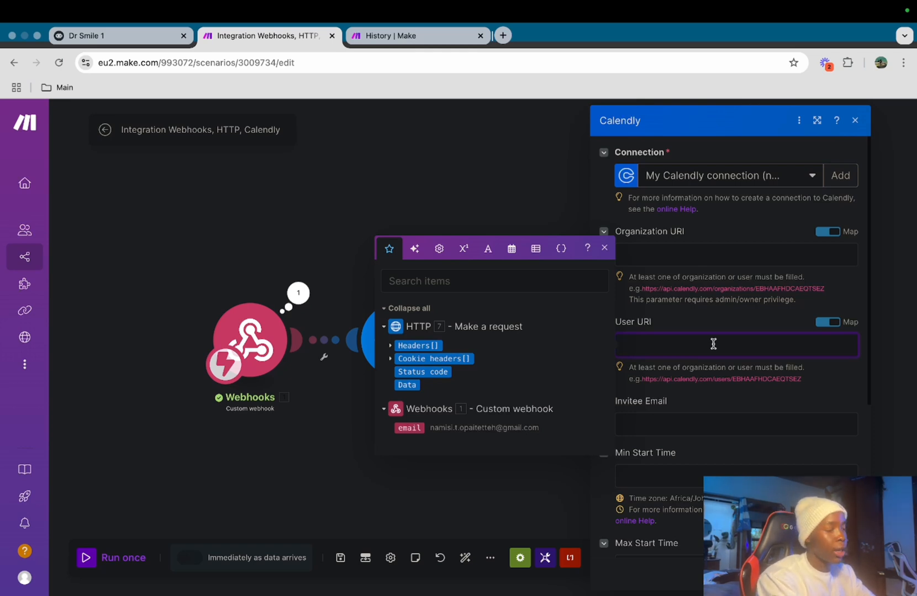
key(super+v)
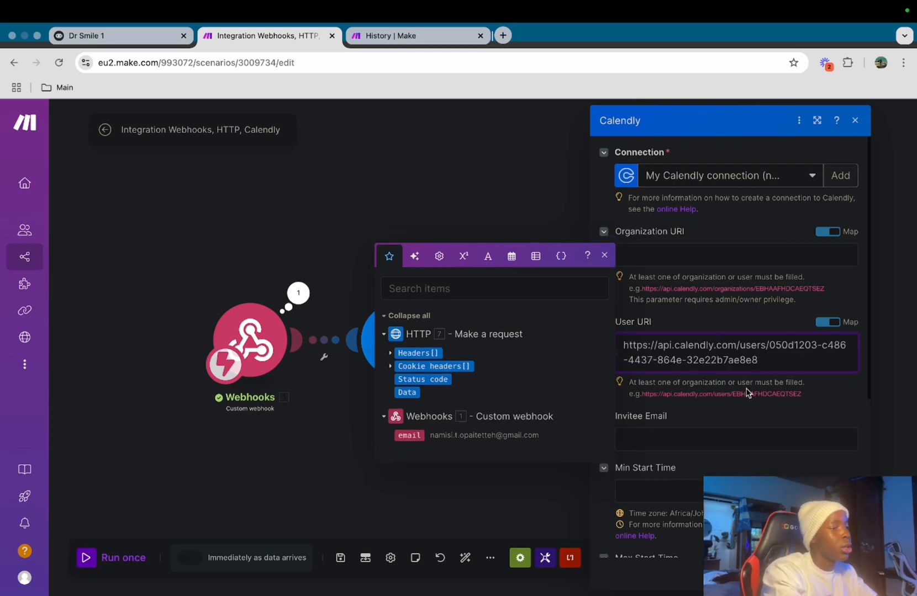
click(775, 427)
scroll(776, 428, down, 1)
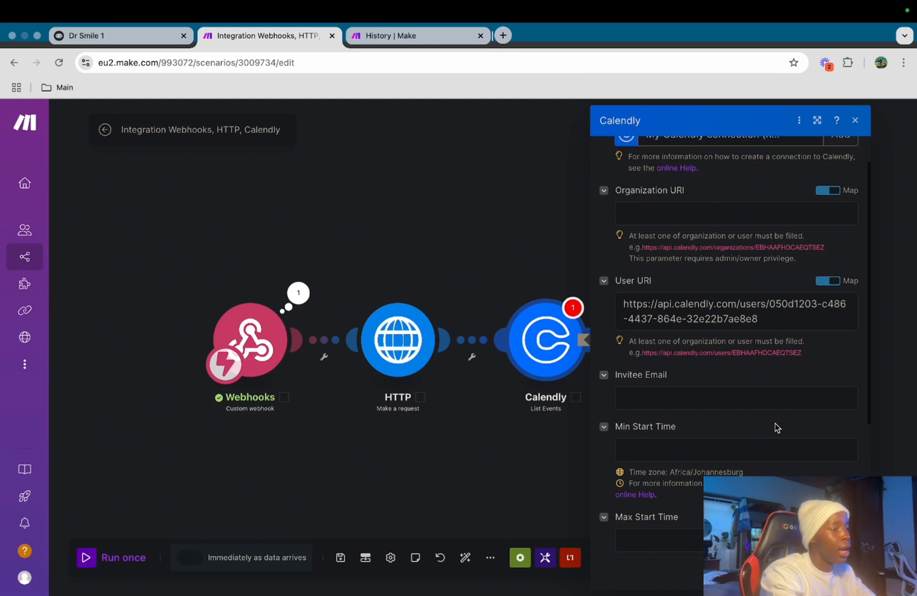
click(711, 397)
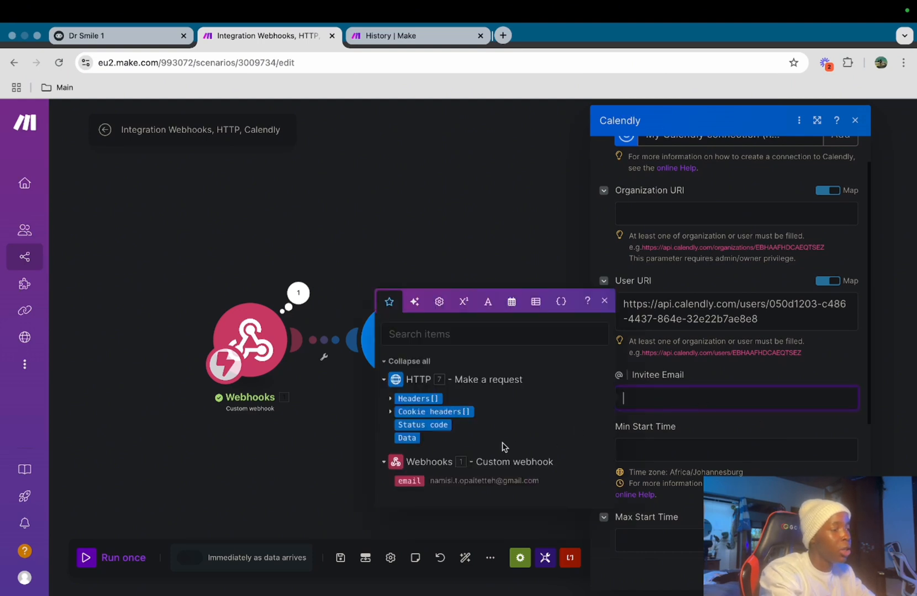
click(409, 480)
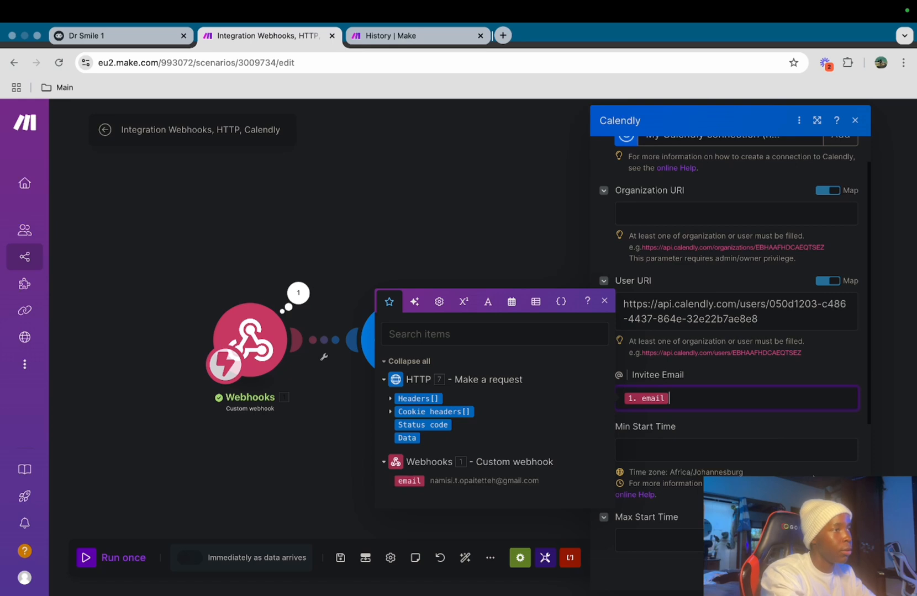
click(743, 374)
Filter events to Active status with a limit of 1 and confirm
scroll(743, 365, down, 4)
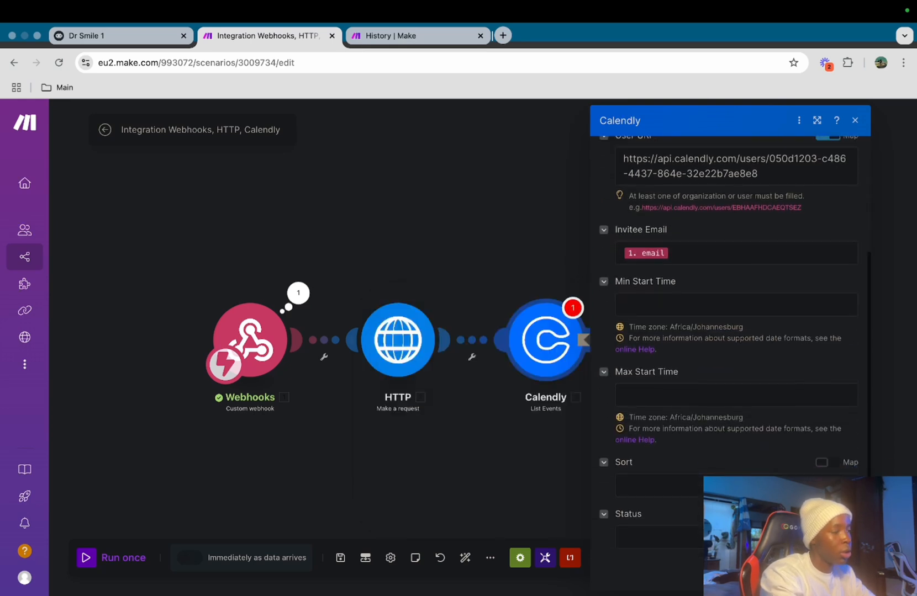
click(742, 491)
double_click(743, 518)
click(743, 491)
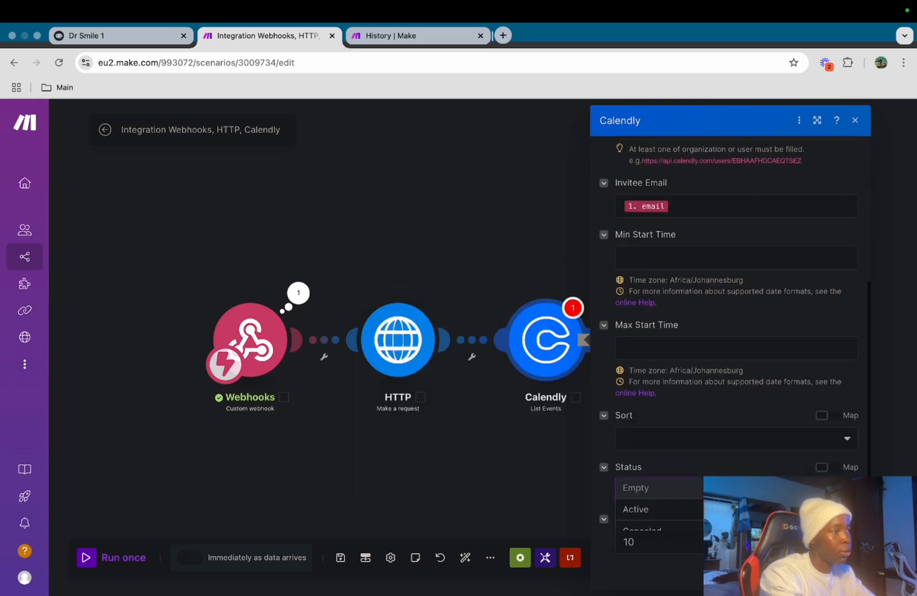
click(690, 509)
scroll(690, 508, down, 1)
click(691, 535)
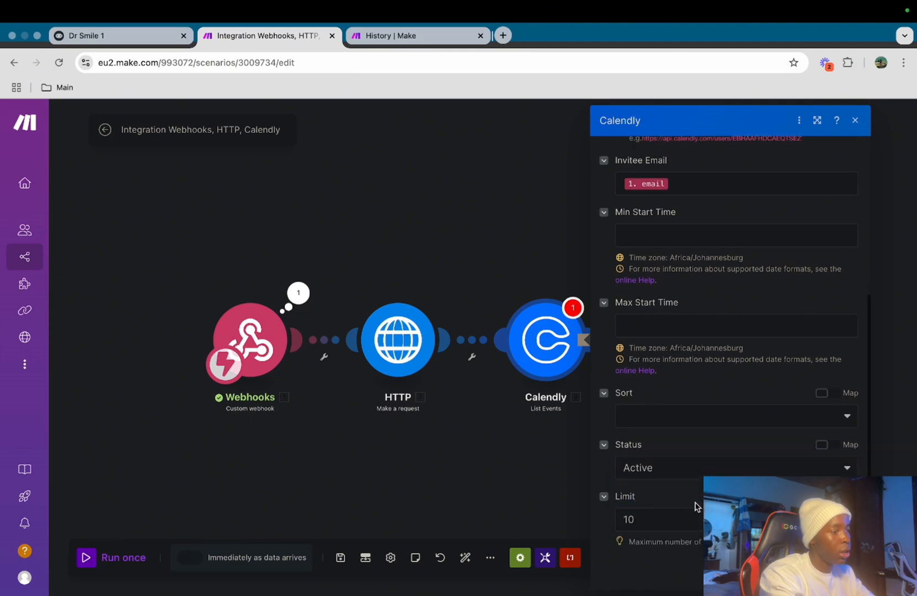
click(696, 520)
key(BackSpace)
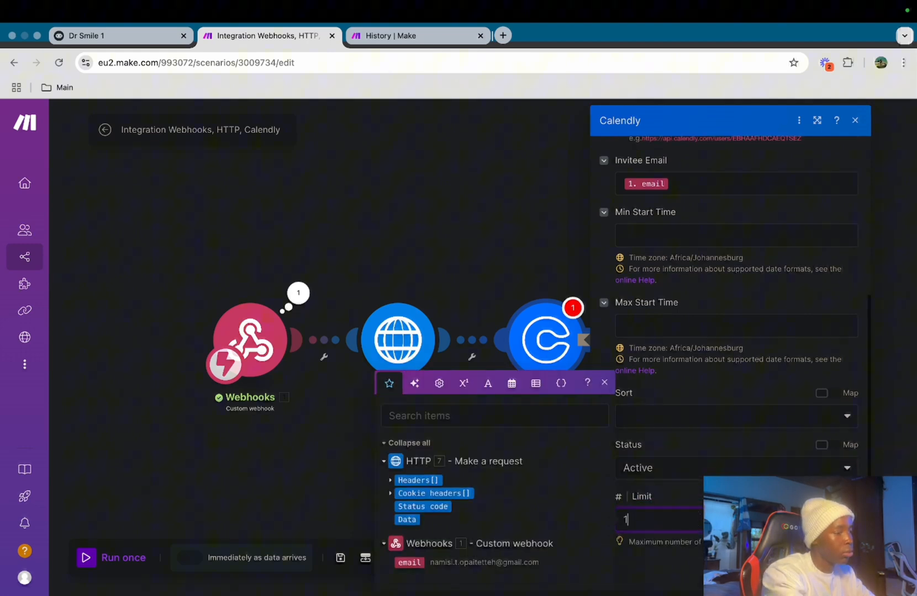
click(702, 580)
click(845, 572)
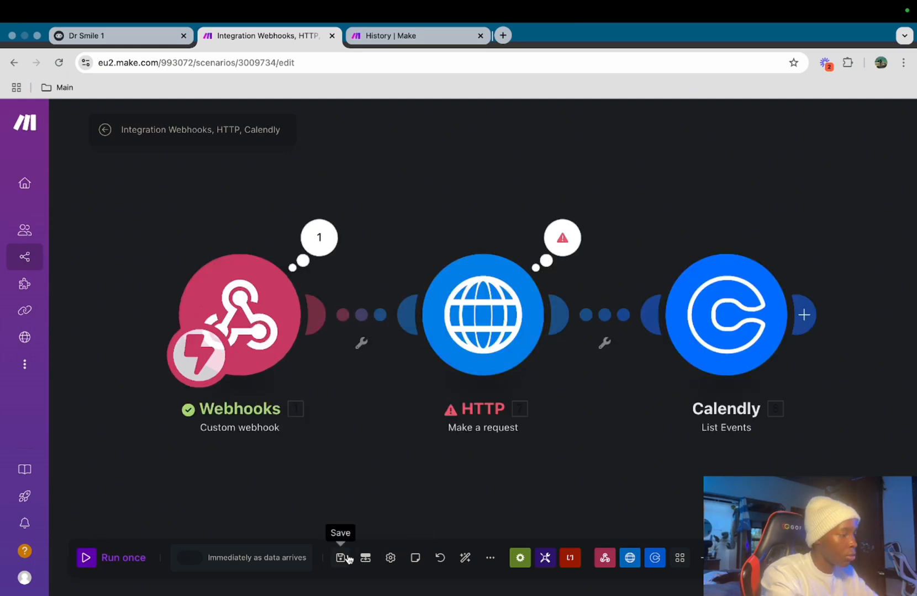
Save the scenario, run it once waiting for data, and re-send the Voiceflow request
click(341, 558)
click(105, 556)
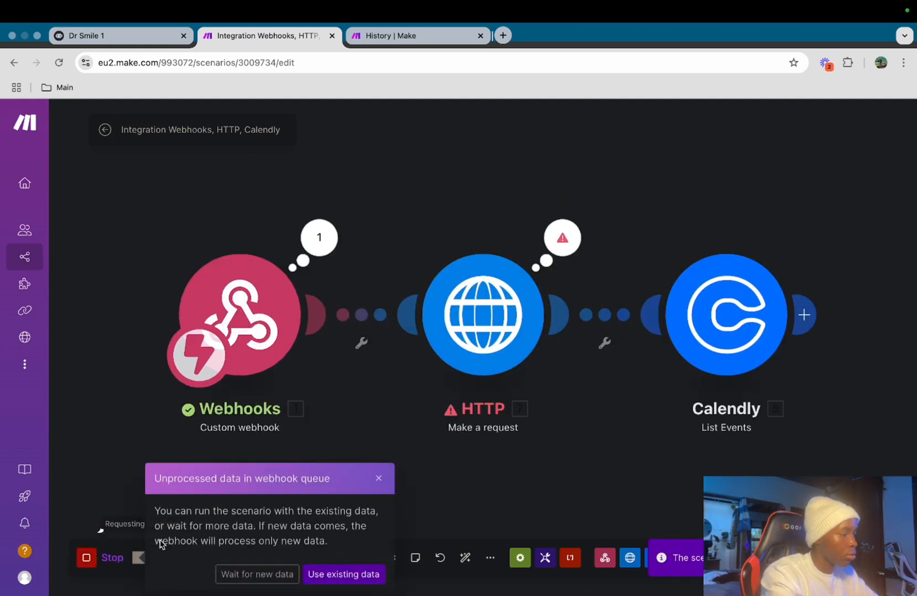
click(256, 575)
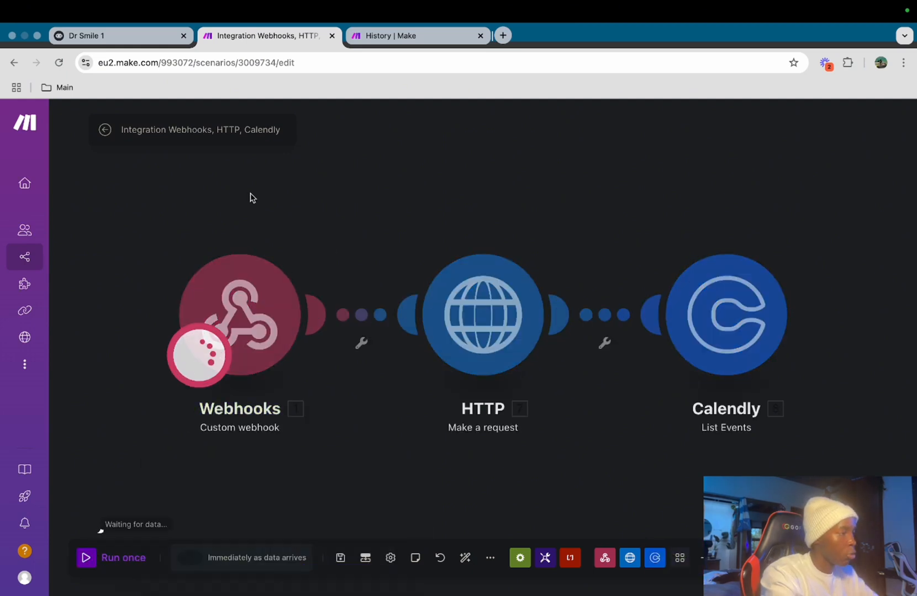
click(127, 39)
click(544, 571)
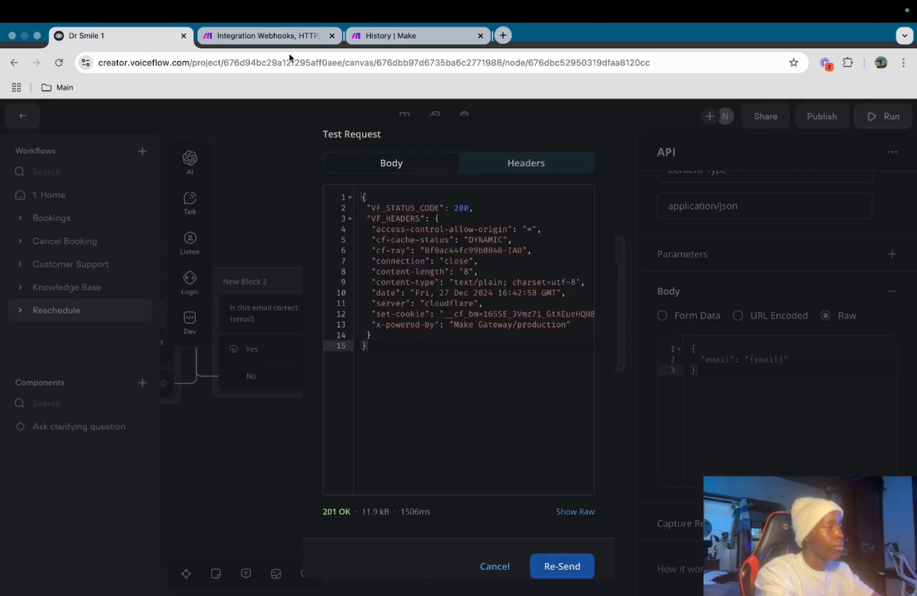
click(281, 32)
Start adding a new module after the Calendly List Events step
scroll(614, 398, right, 5)
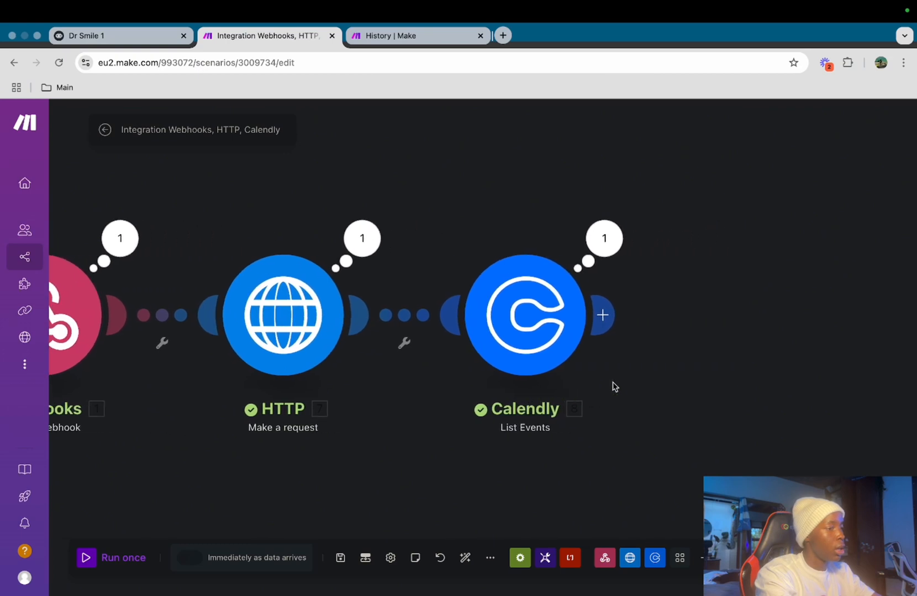
scroll(660, 317, right, 4)
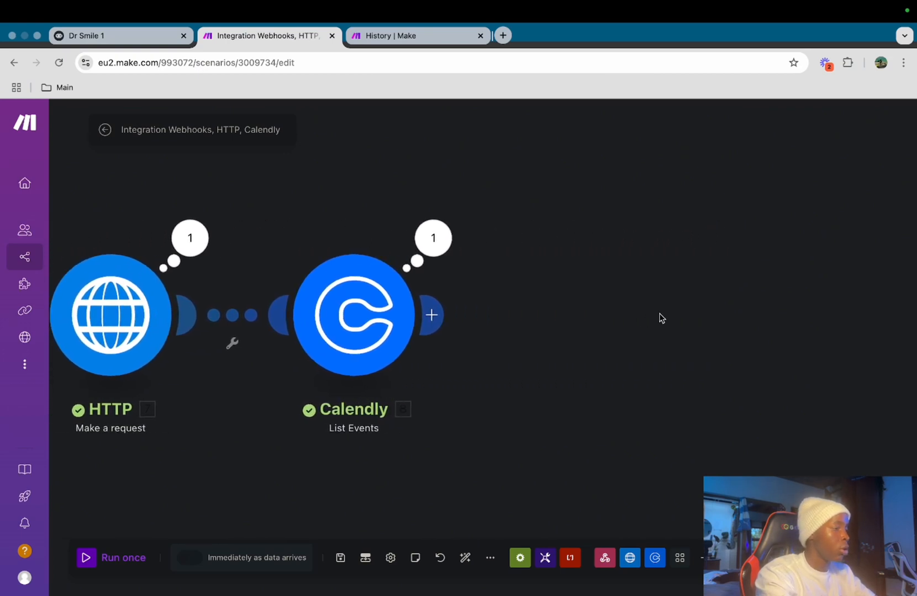
click(431, 314)
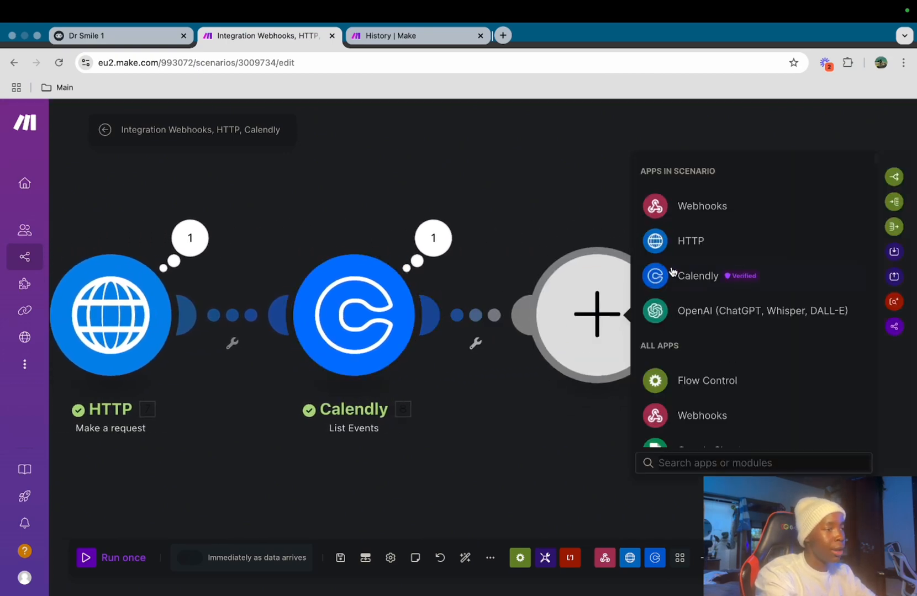
Make the new module a Calendly 'Make an API Call' step
click(712, 275)
scroll(773, 352, down, 5)
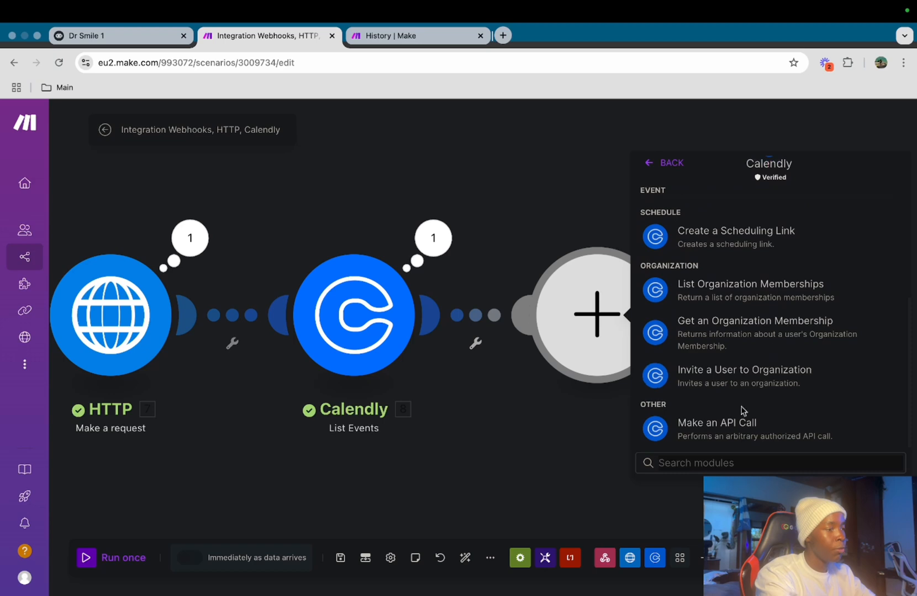
click(717, 425)
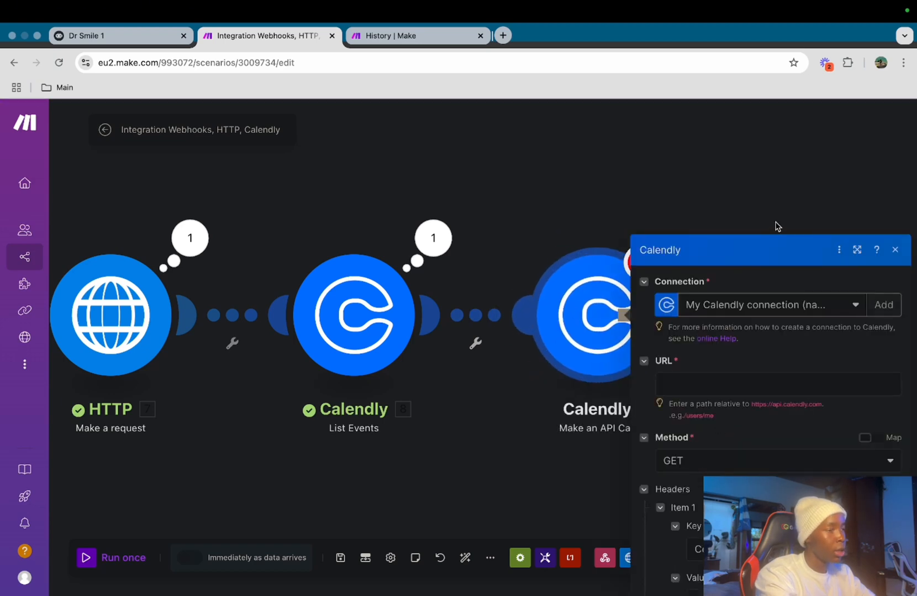
Set the API call URL to the mapped 8. URI followed by invitees/
click(706, 255)
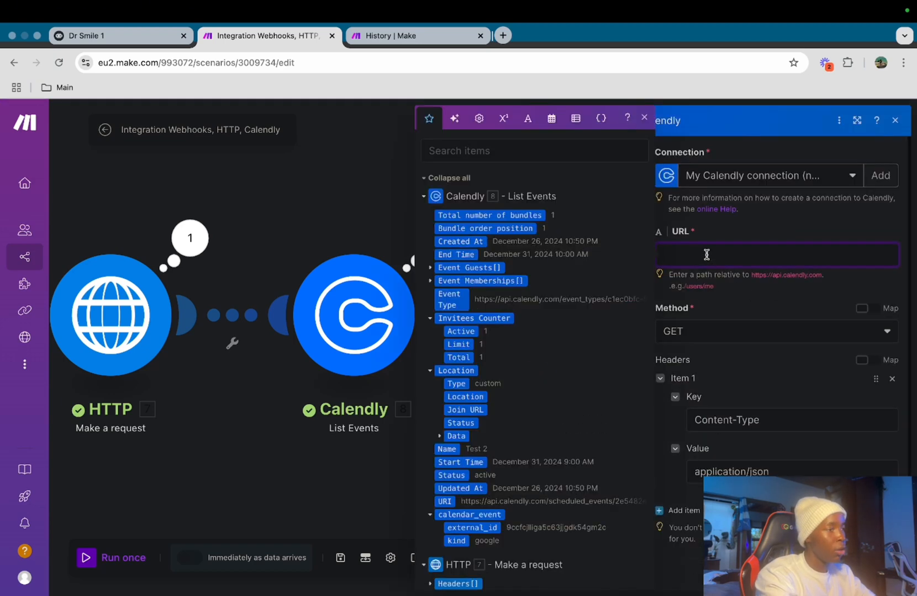
scroll(549, 278, down, 3)
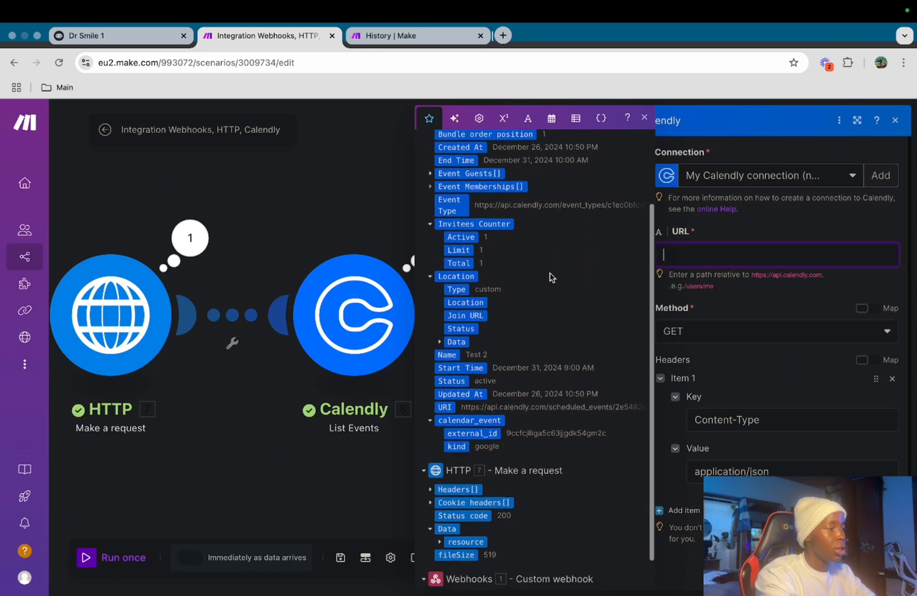
scroll(548, 276, up, 3)
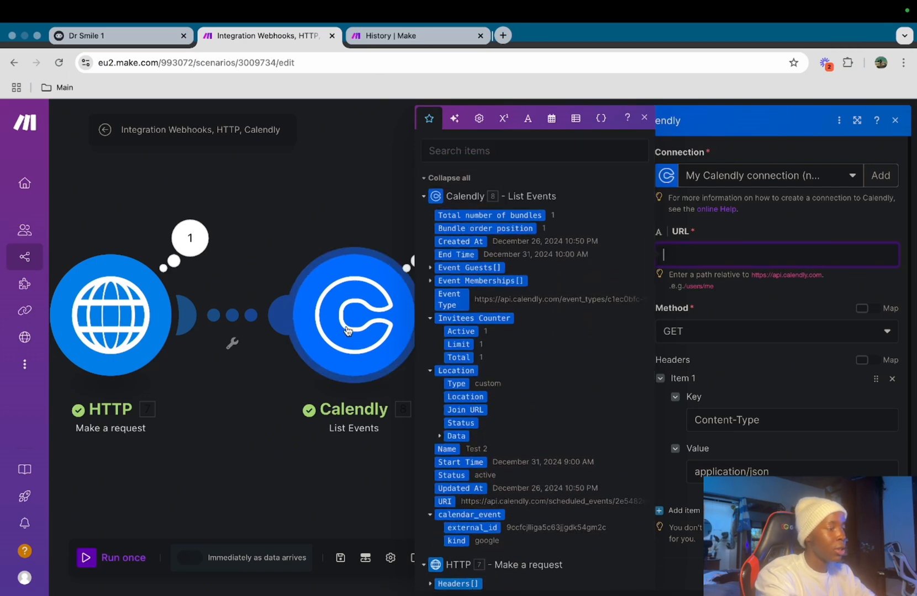
scroll(547, 445, down, 3)
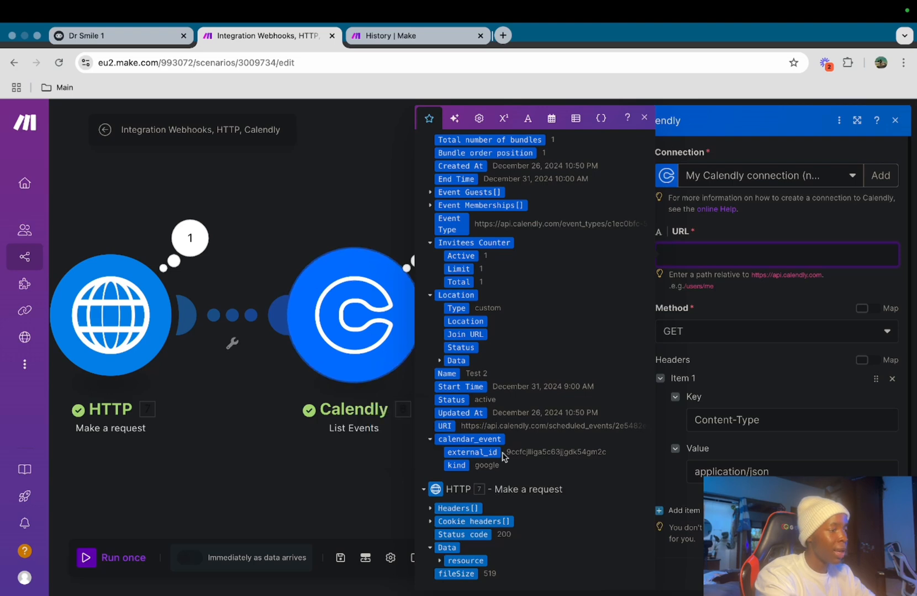
click(446, 425)
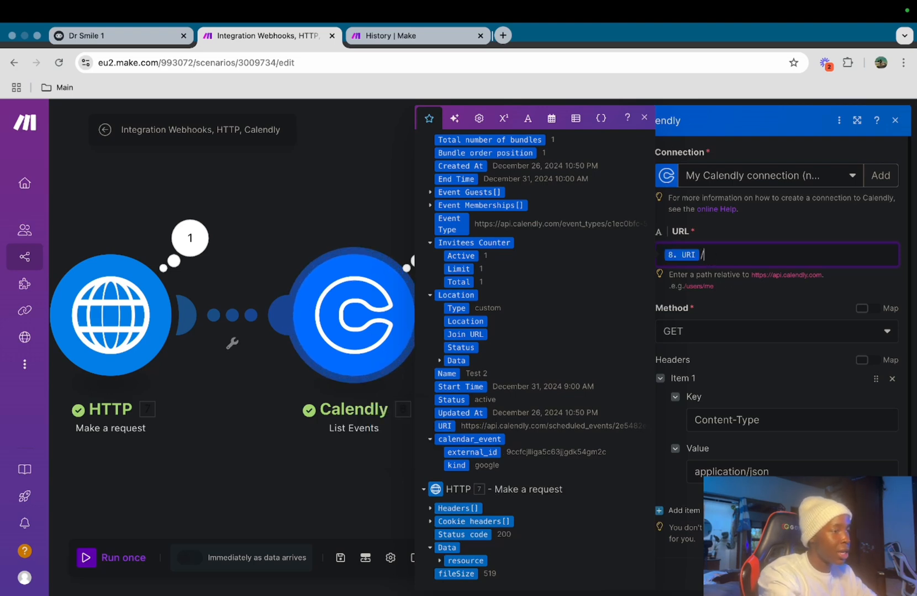
text(invit)
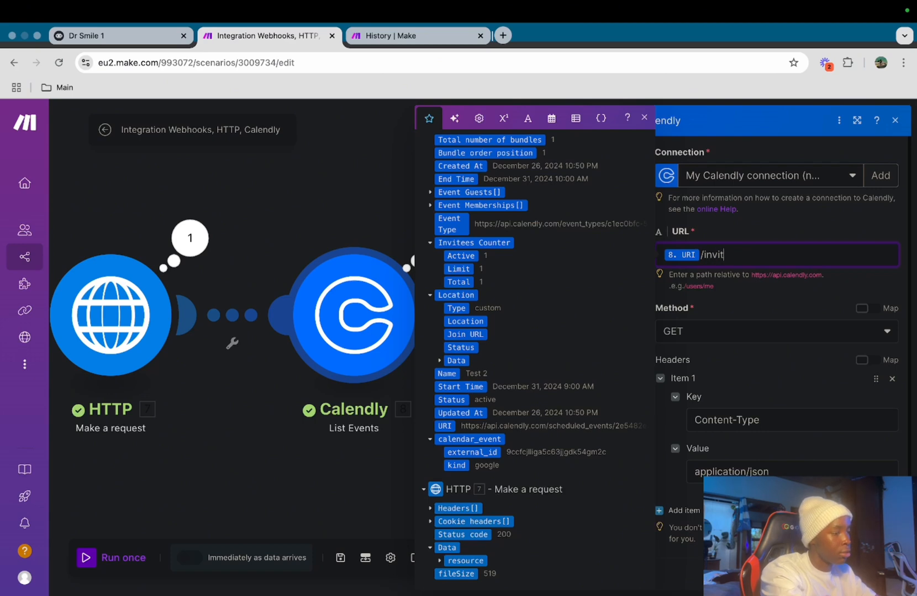
text(ees/)
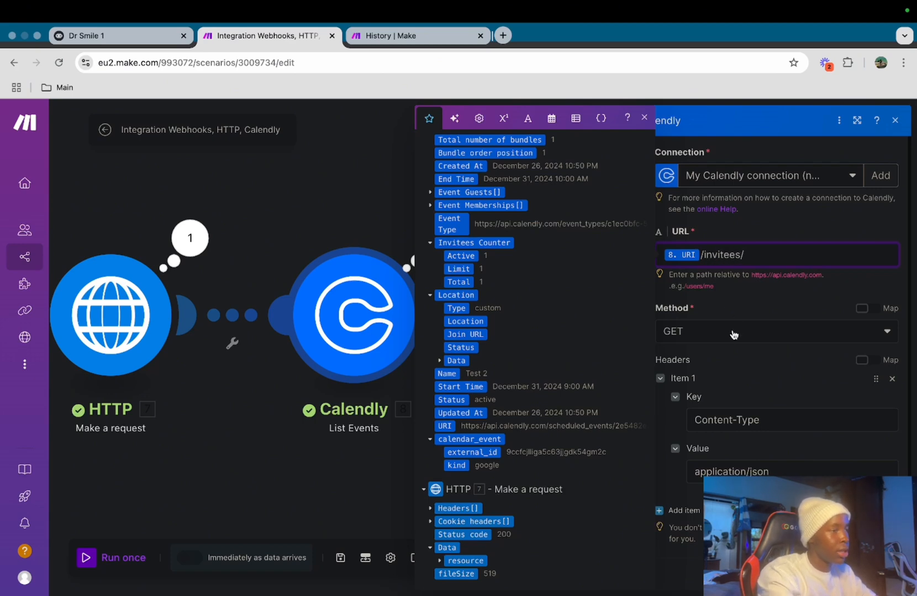
click(730, 311)
scroll(730, 311, down, 1)
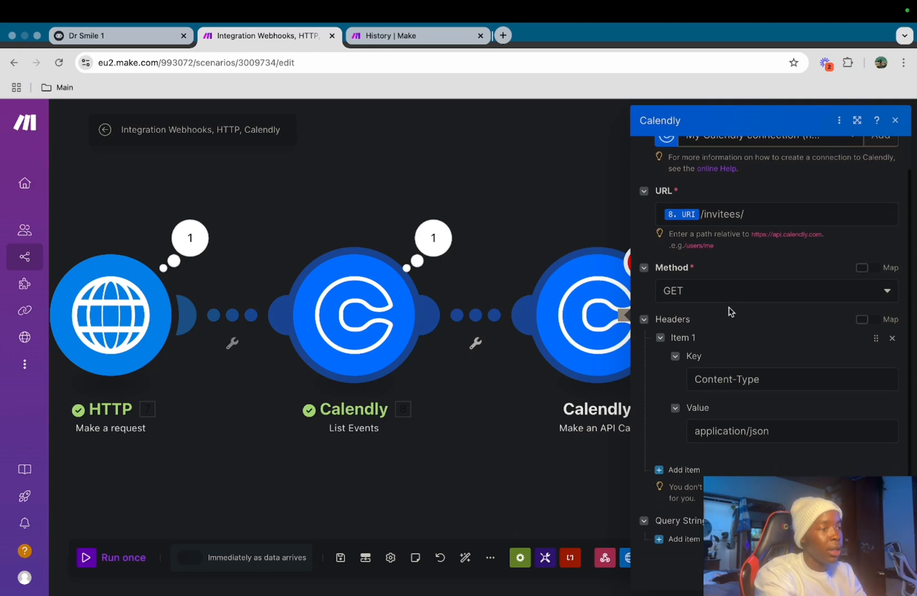
scroll(730, 311, down, 1)
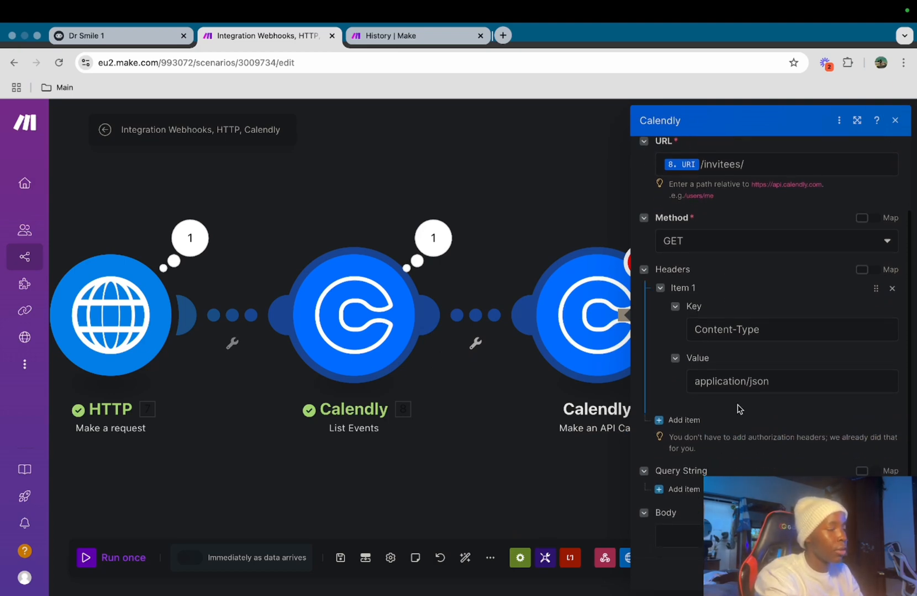
click(887, 575)
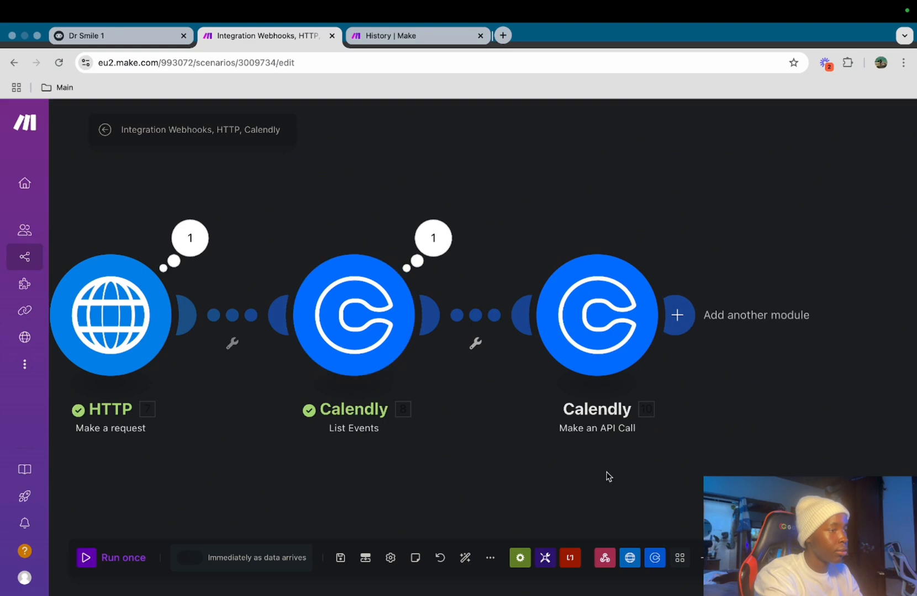
scroll(599, 455, right, 3)
scroll(601, 459, right, 1)
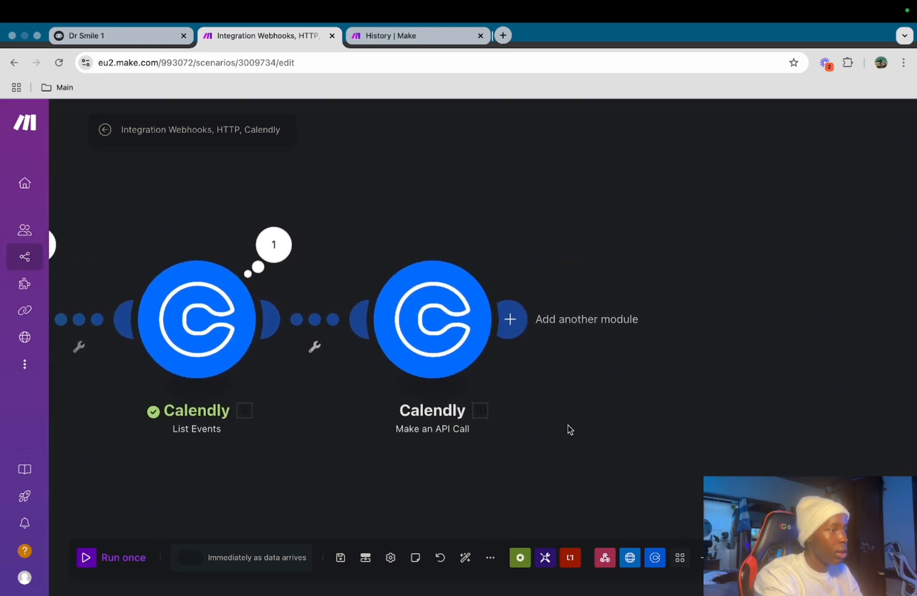
Add a Webhooks 'Webhook response' module after the API call
click(513, 320)
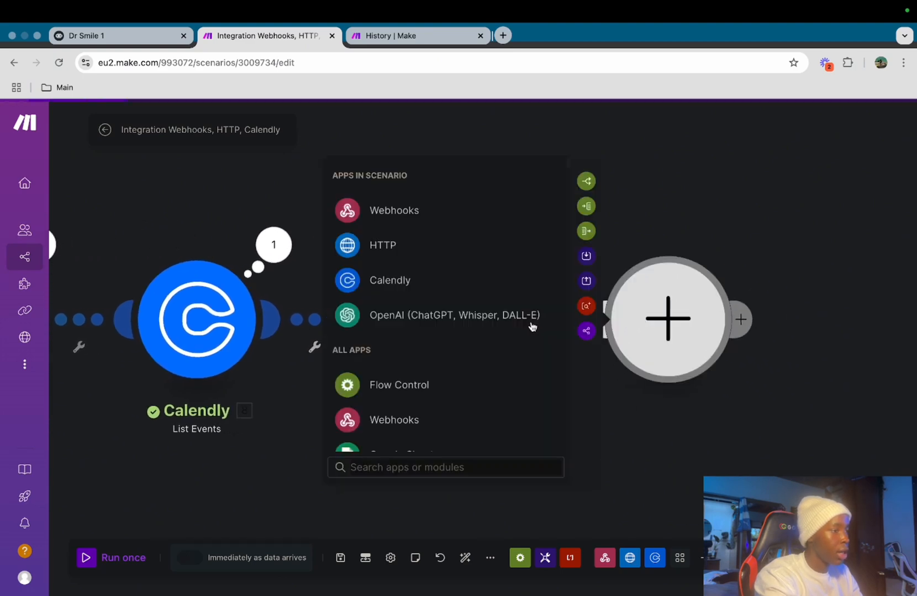
click(438, 213)
click(461, 273)
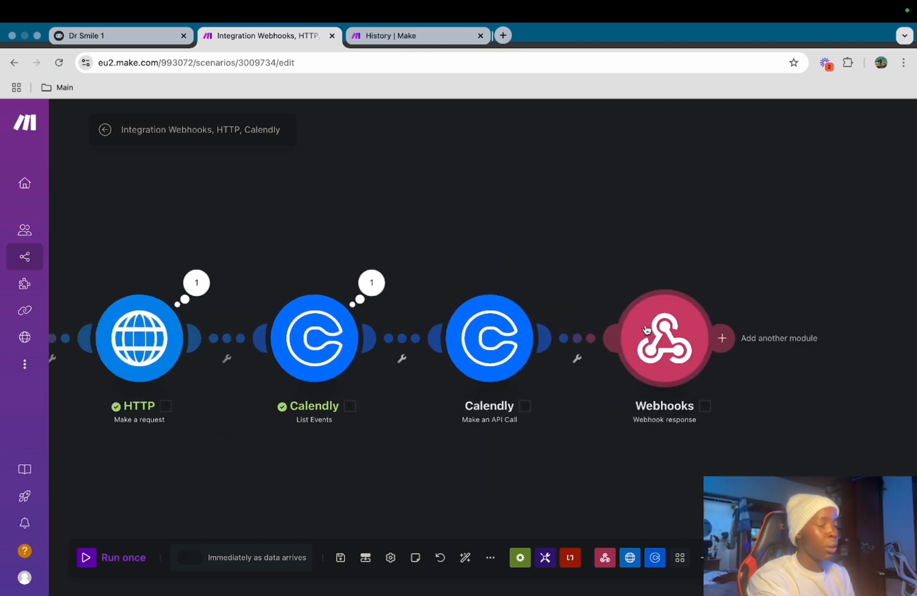
Run the scenario once and re-send the test request from Voiceflow
click(87, 558)
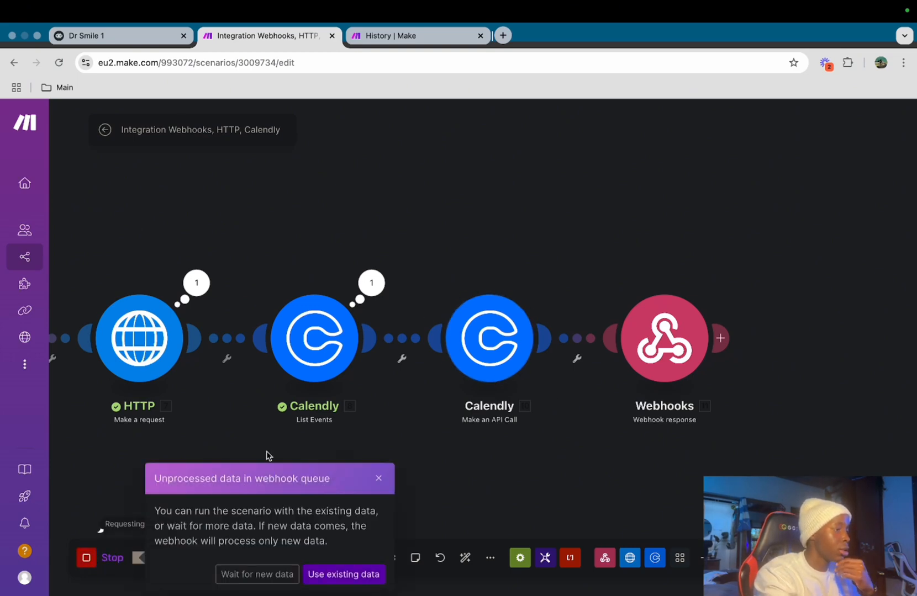
click(259, 575)
click(149, 42)
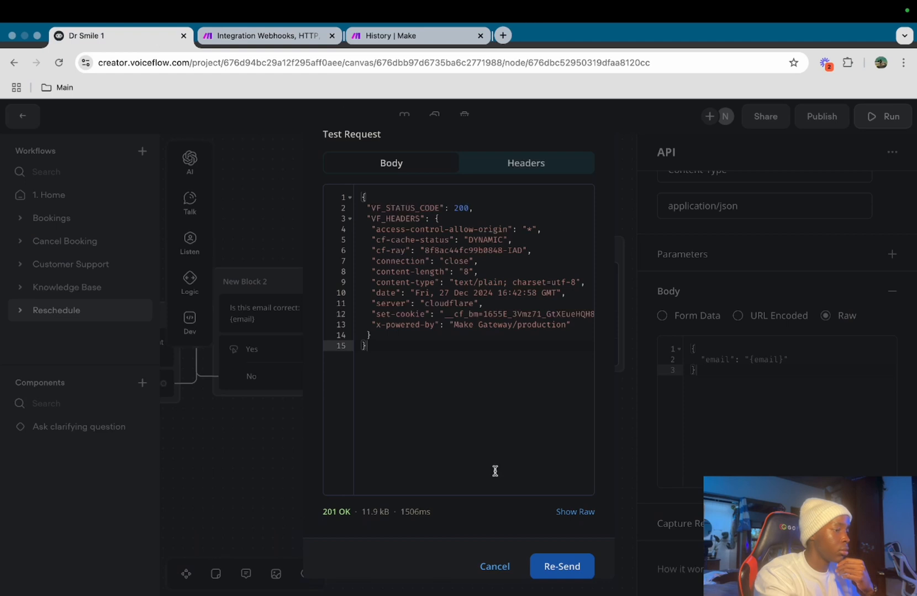
click(562, 567)
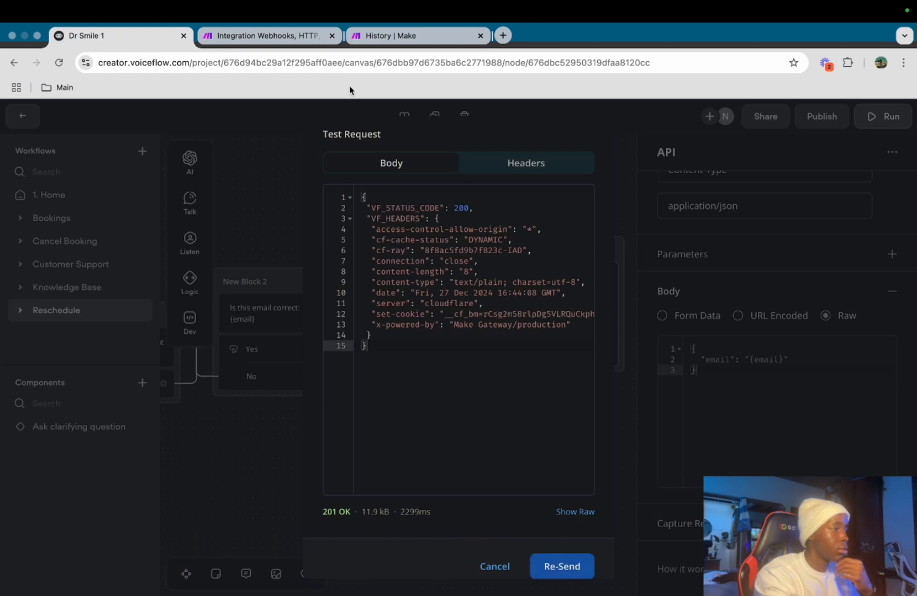
click(280, 38)
Inspect the API call's output down to the first invitee's fields in the collection
scroll(578, 216, right, 5)
click(397, 324)
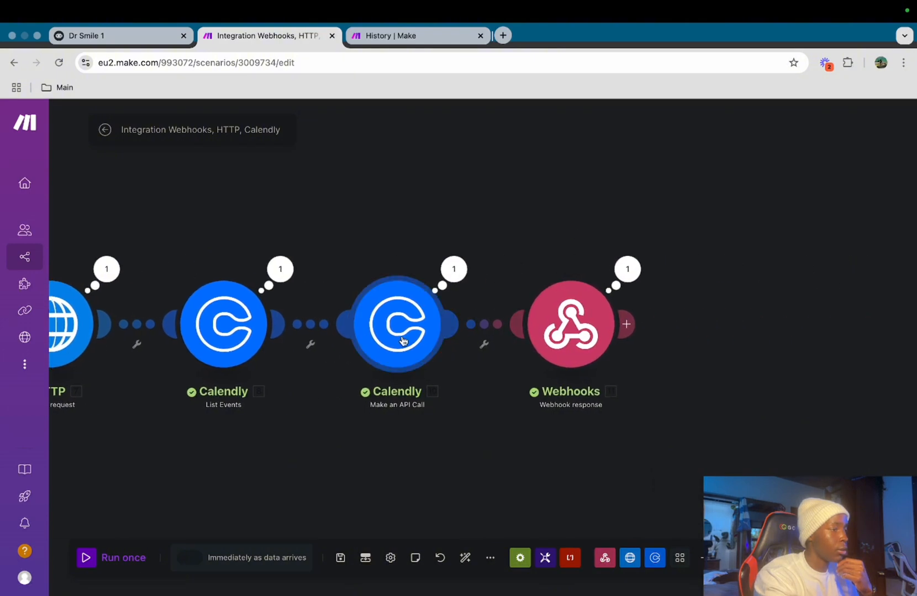
click(425, 258)
click(451, 269)
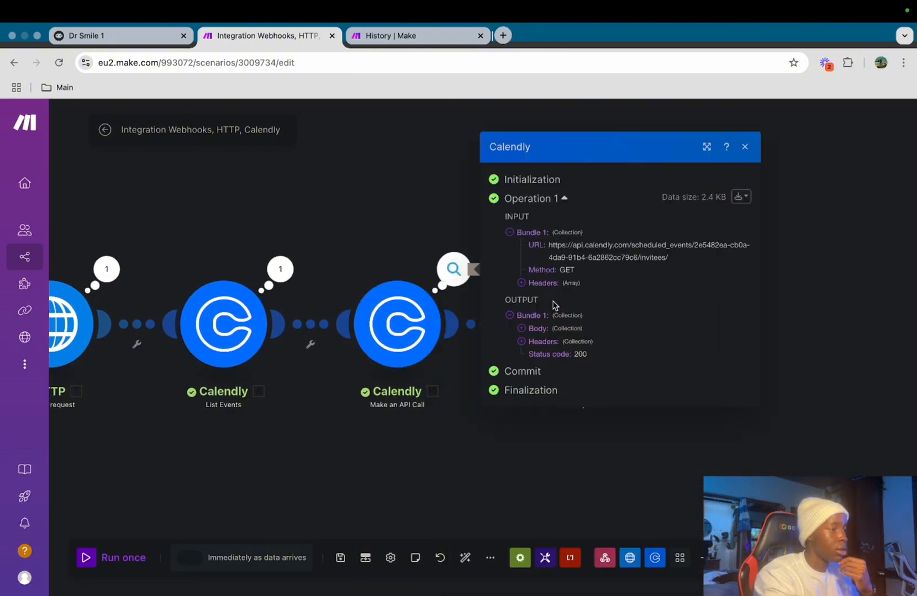
click(520, 331)
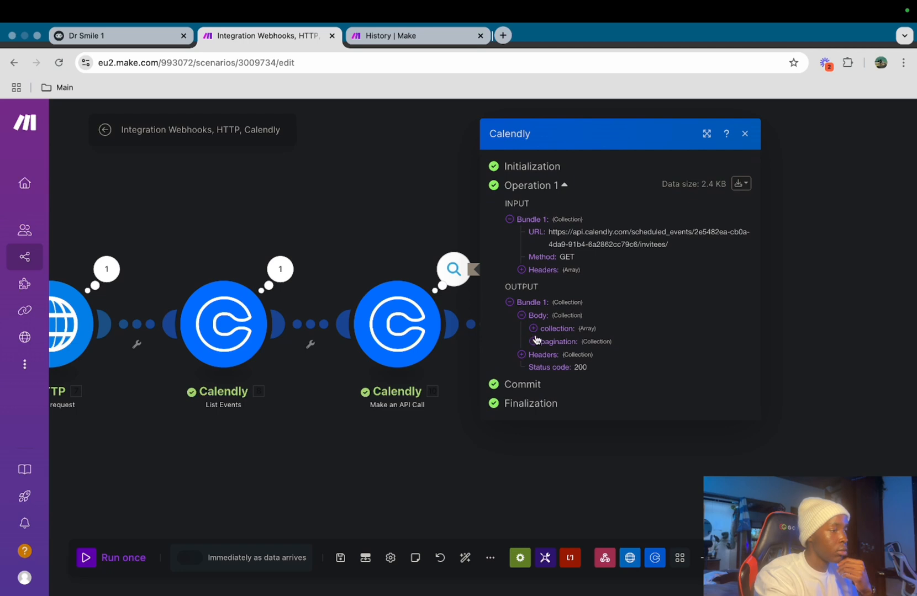
click(534, 340)
click(532, 315)
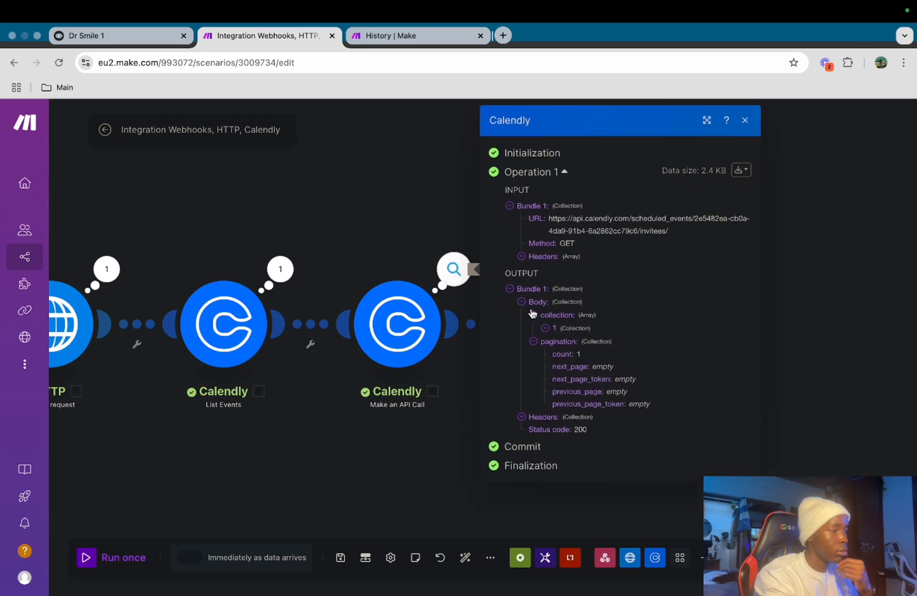
click(545, 329)
click(422, 476)
click(559, 326)
click(558, 326)
Set the response body to {"reschedule_url": ""} with the invitee's collection[] reschedule_url mapped inside
click(559, 326)
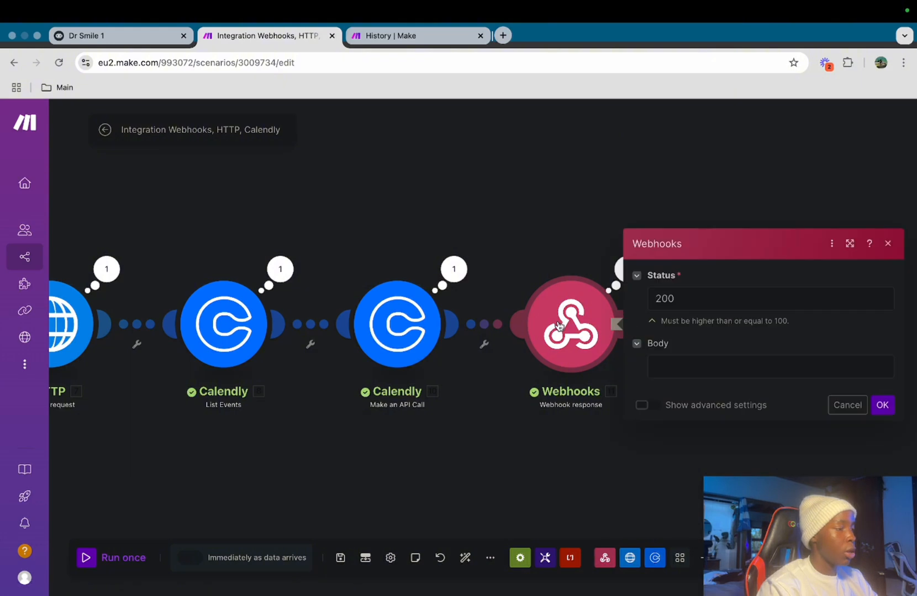
click(687, 360)
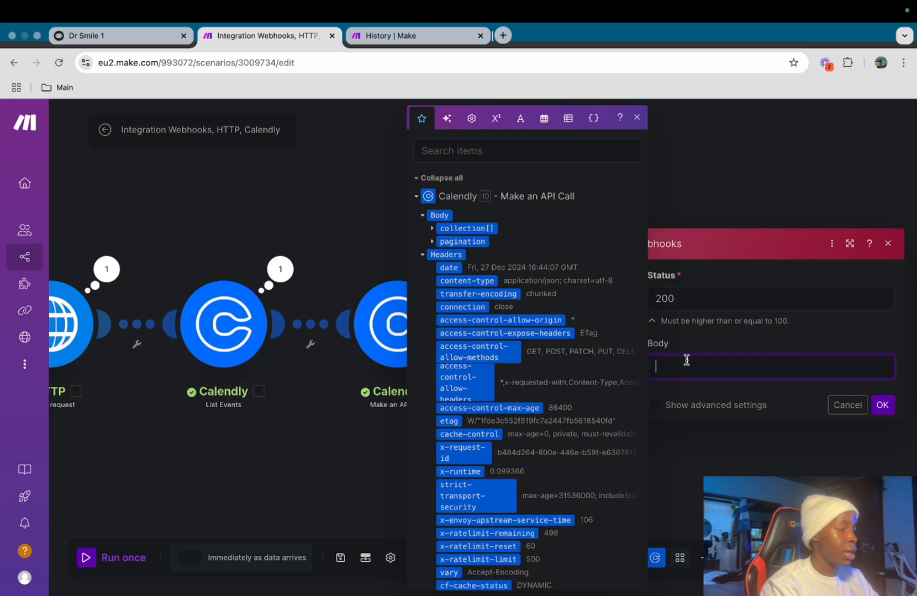
text({ "reschedule_url": "{placeholder}" })
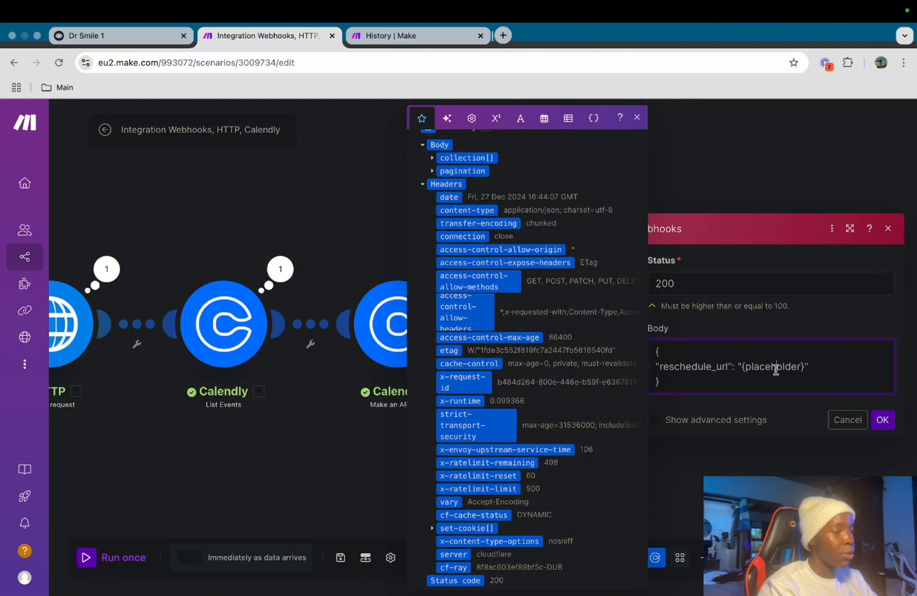
drag(803, 369, 749, 370)
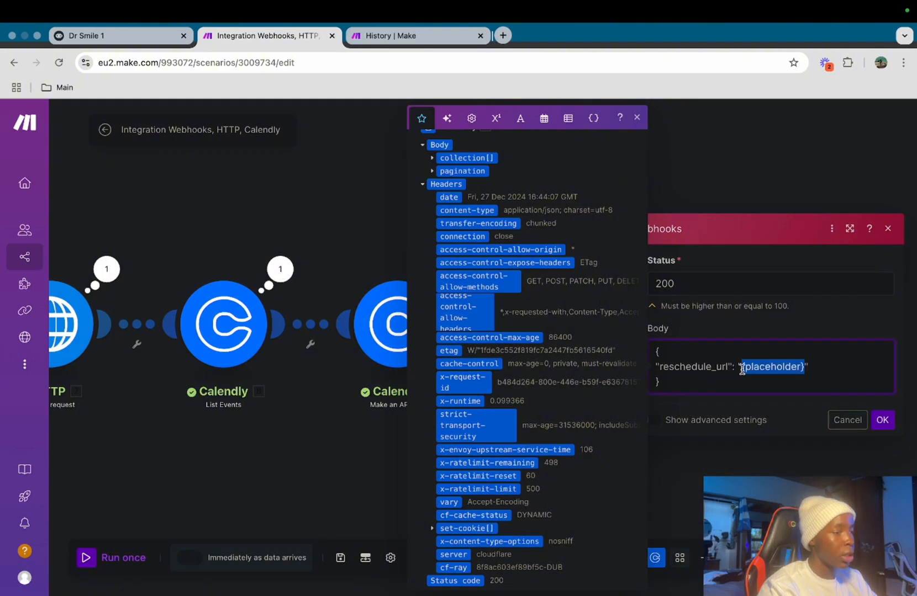
key(BackSpace)
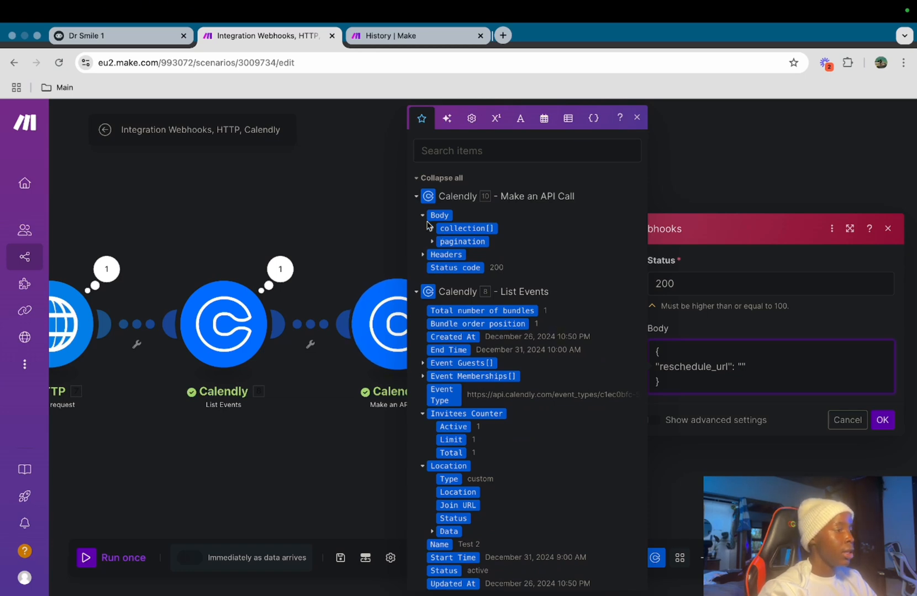
click(439, 230)
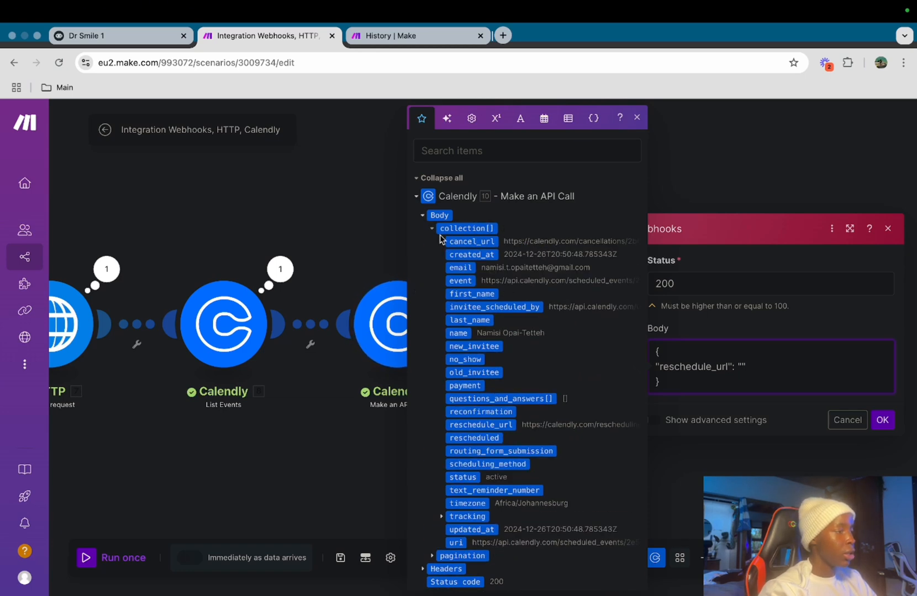
scroll(490, 369, down, 2)
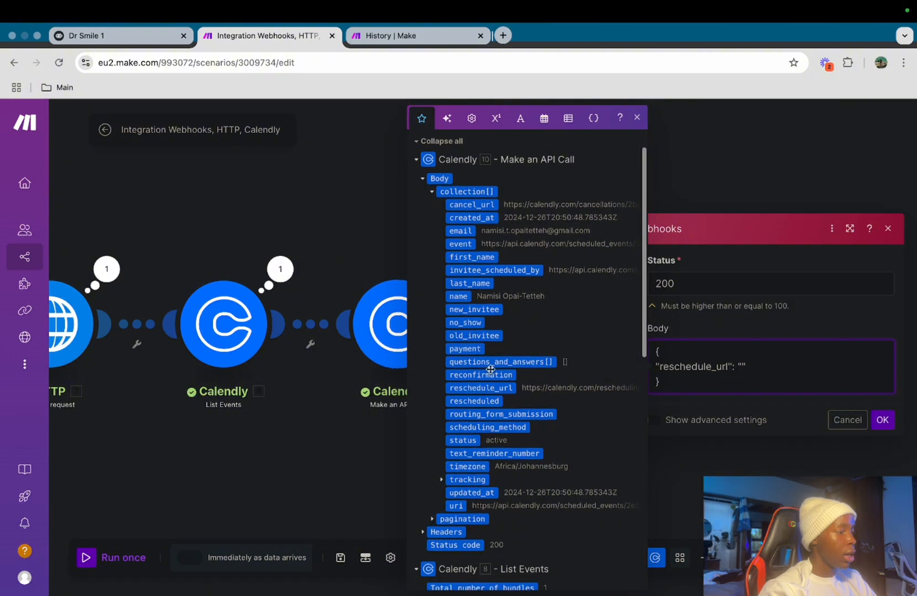
click(505, 389)
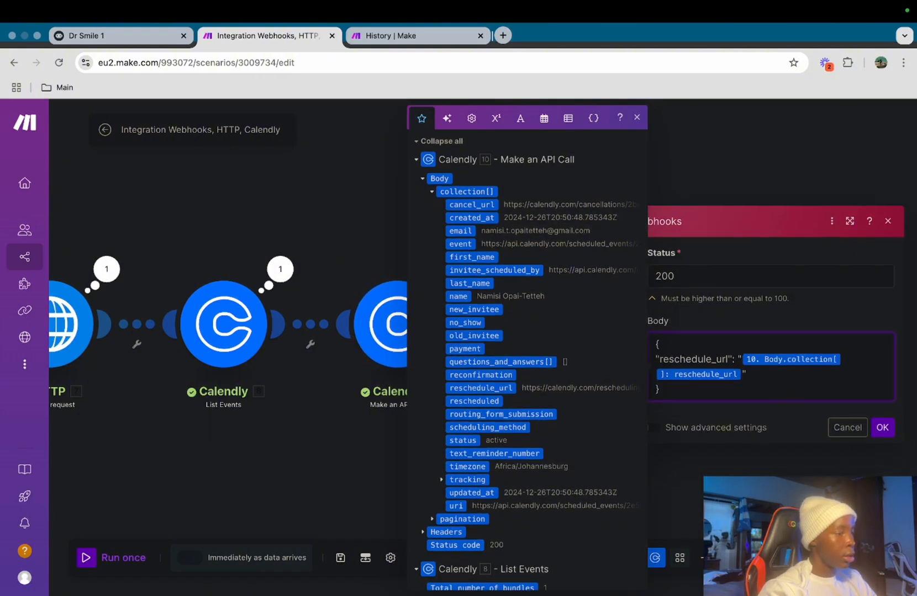
click(872, 433)
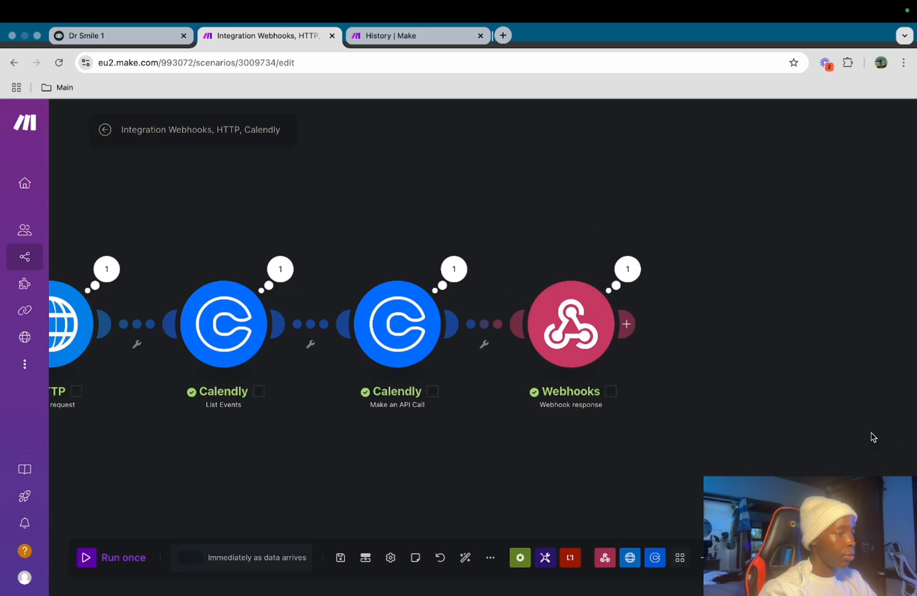
Save the Make scenario and close Voiceflow's test request window
click(340, 558)
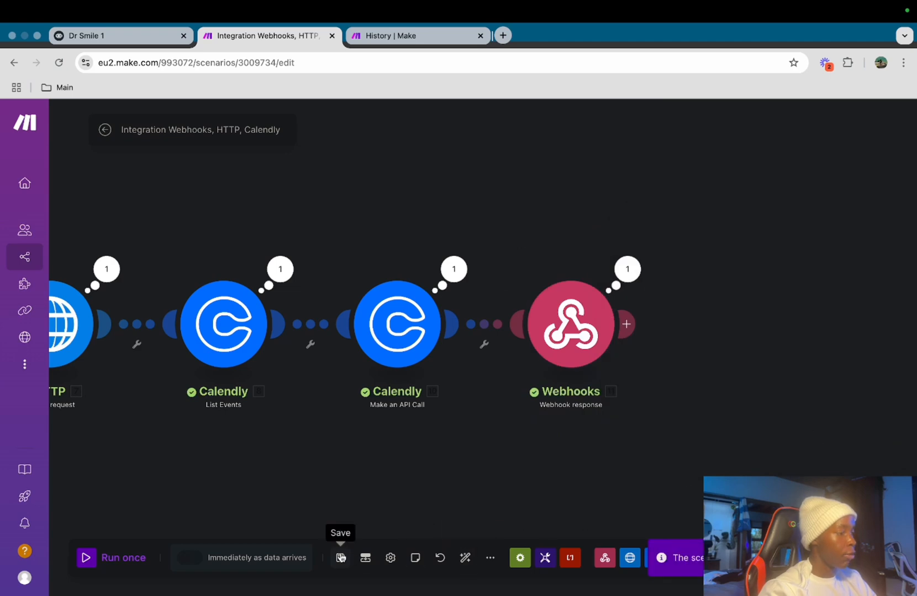
click(109, 36)
click(493, 566)
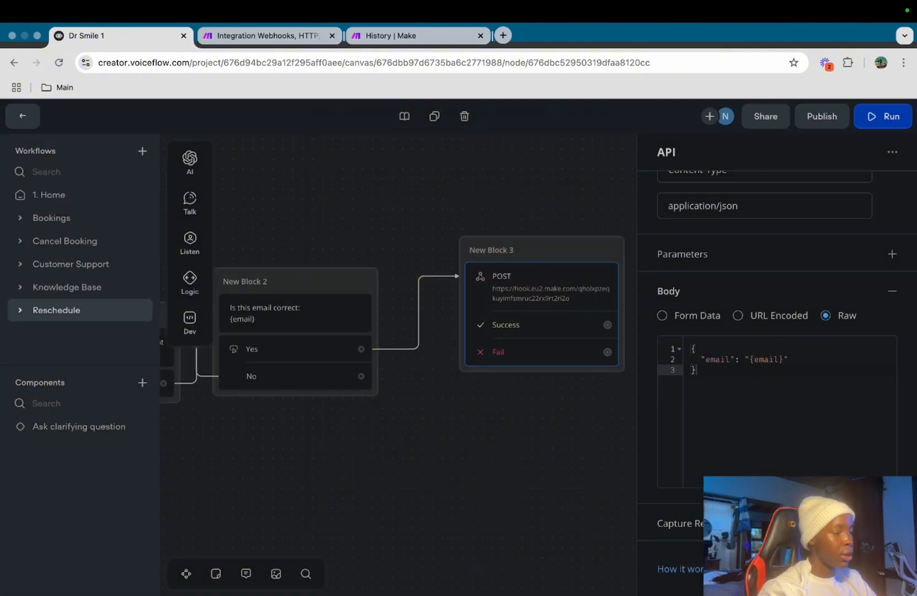
Capture the response's reschedule_url into a newly created reschedule_url variable
scroll(706, 469, down, 3)
text(reschedu)
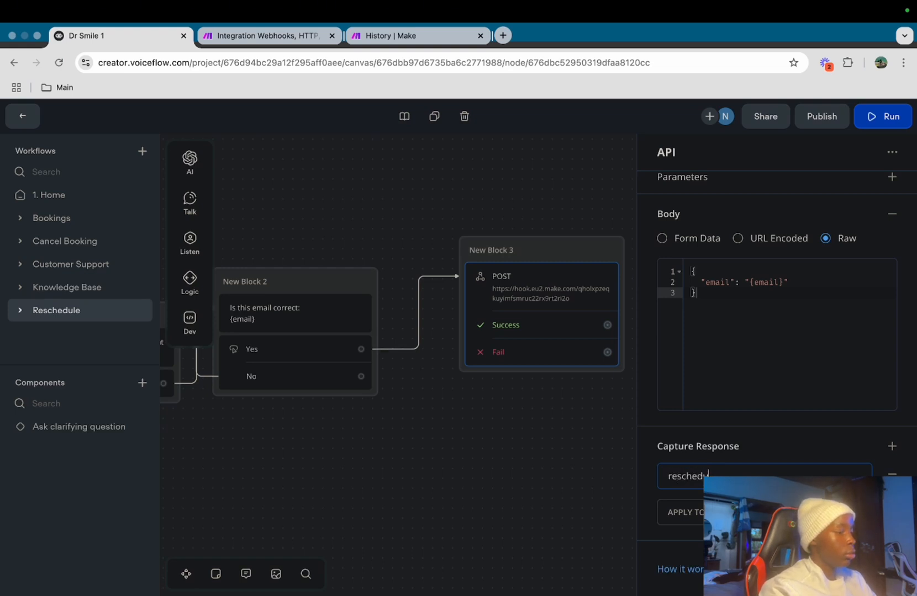
text(le)
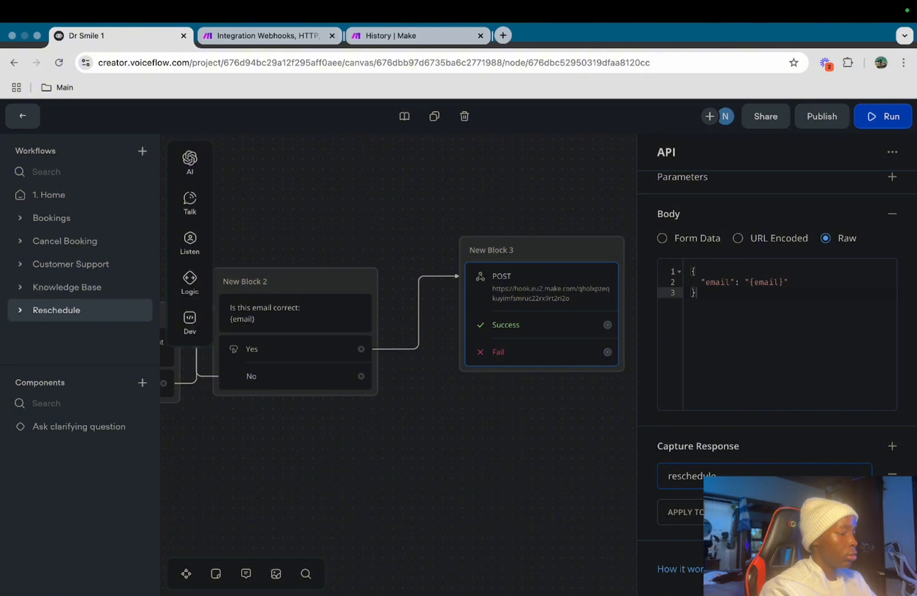
text(_url)
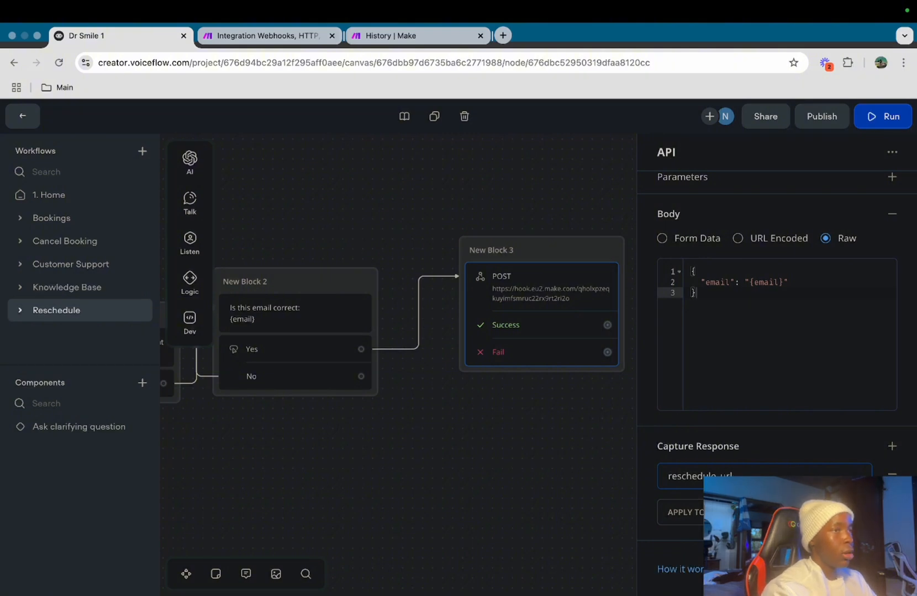
click(740, 513)
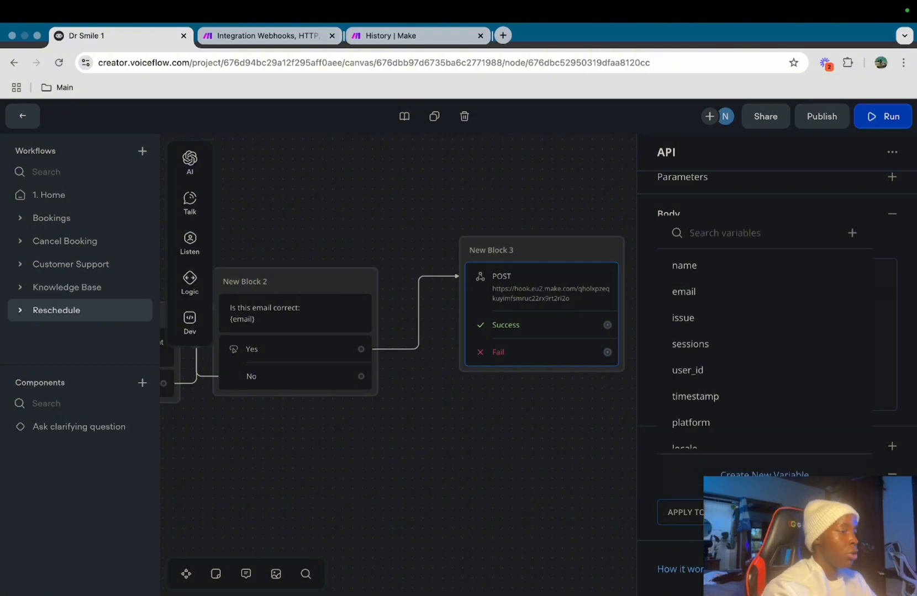
click(761, 474)
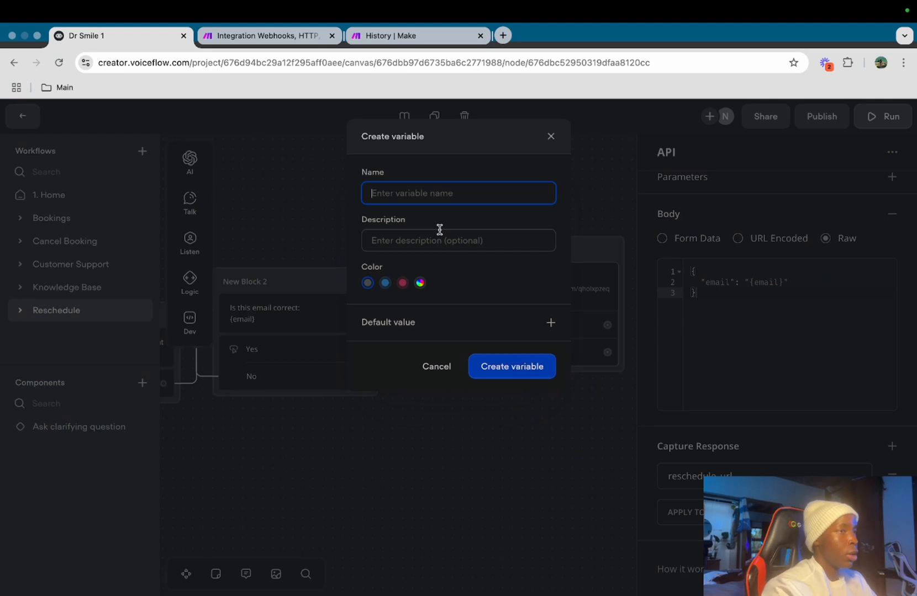
text(r)
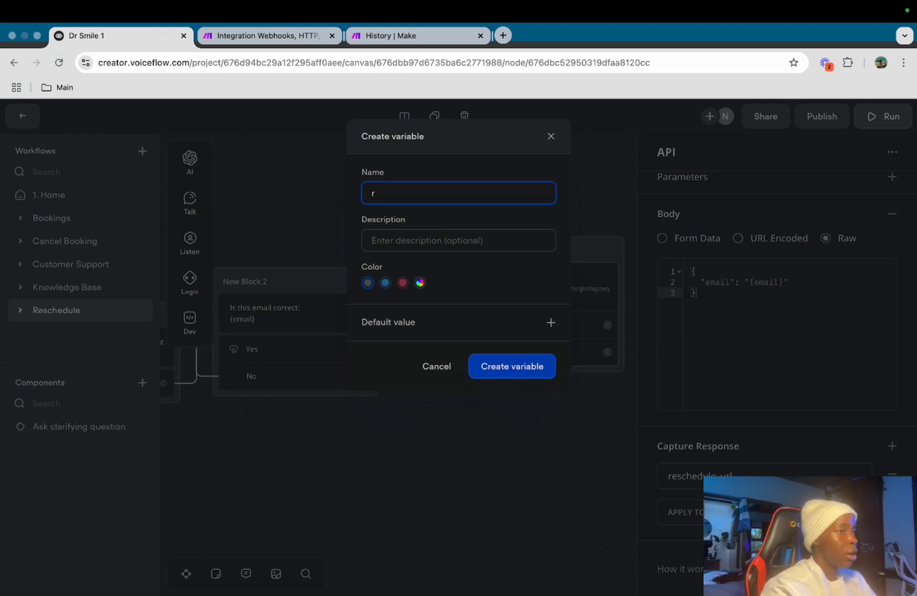
text(eschedu)
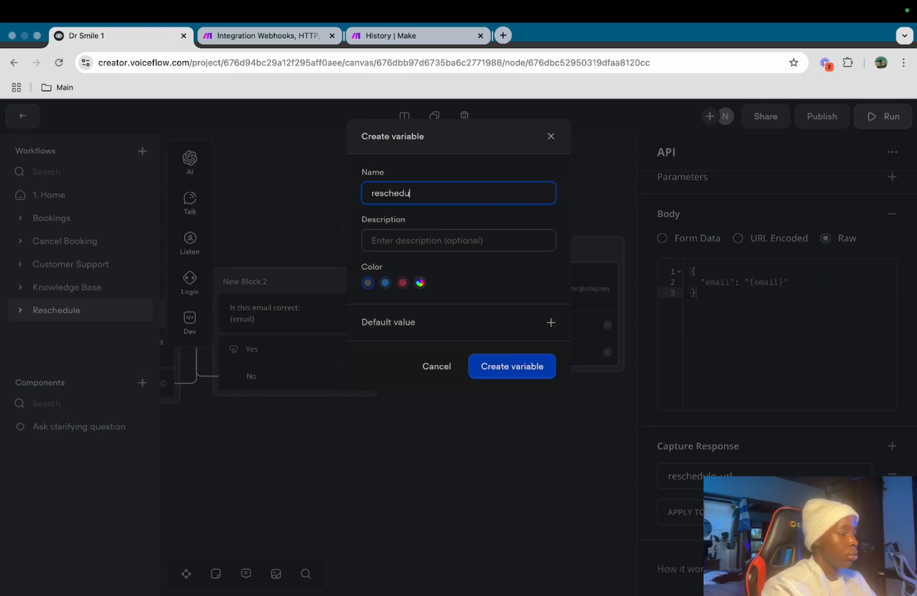
text(le_erl)
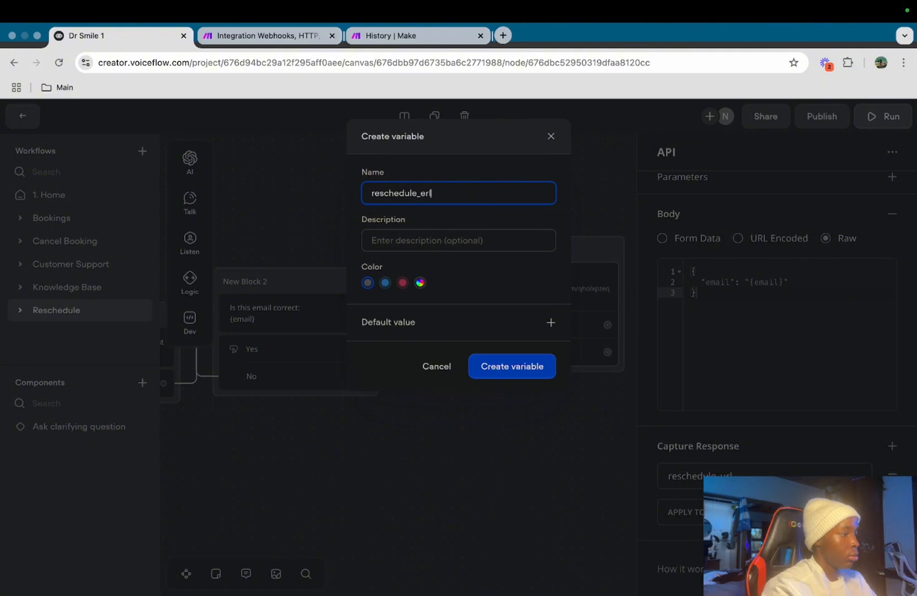
click(497, 368)
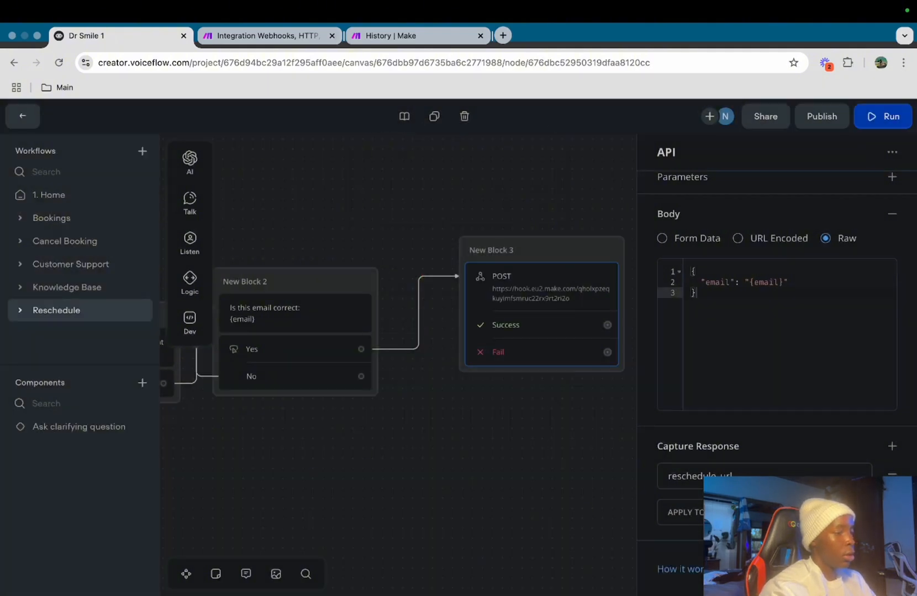
right_click(655, 476)
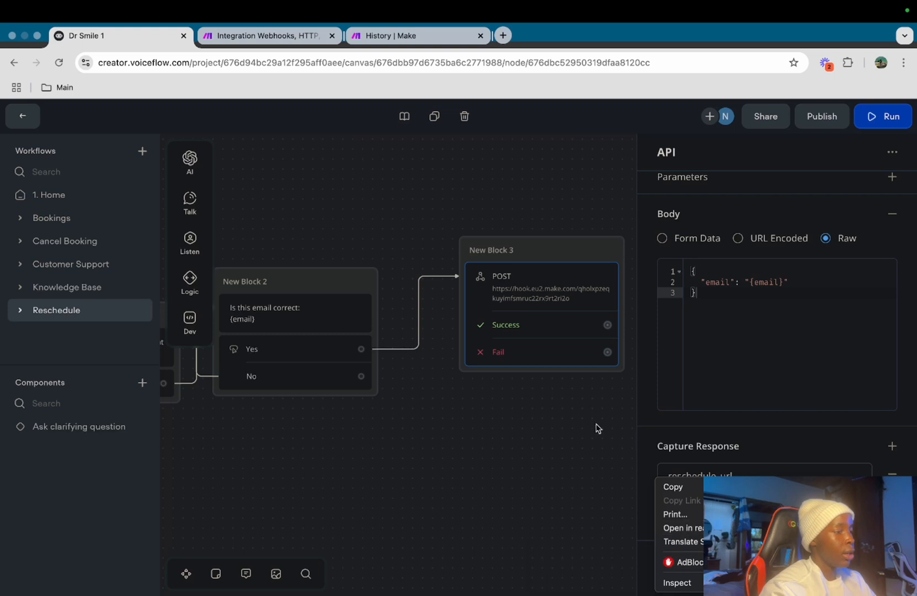
click(563, 430)
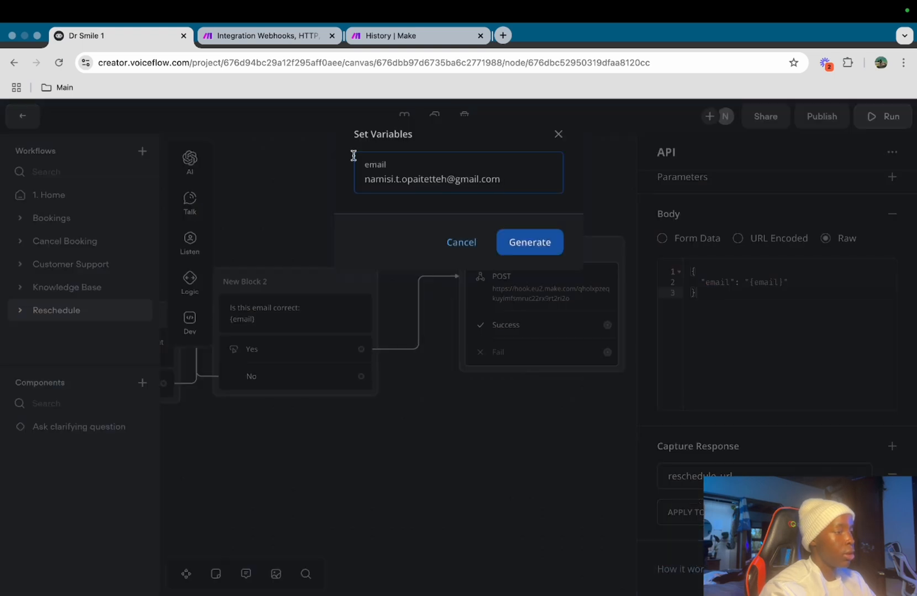
Run the Make scenario once, waiting for new webhook data
click(247, 34)
click(103, 563)
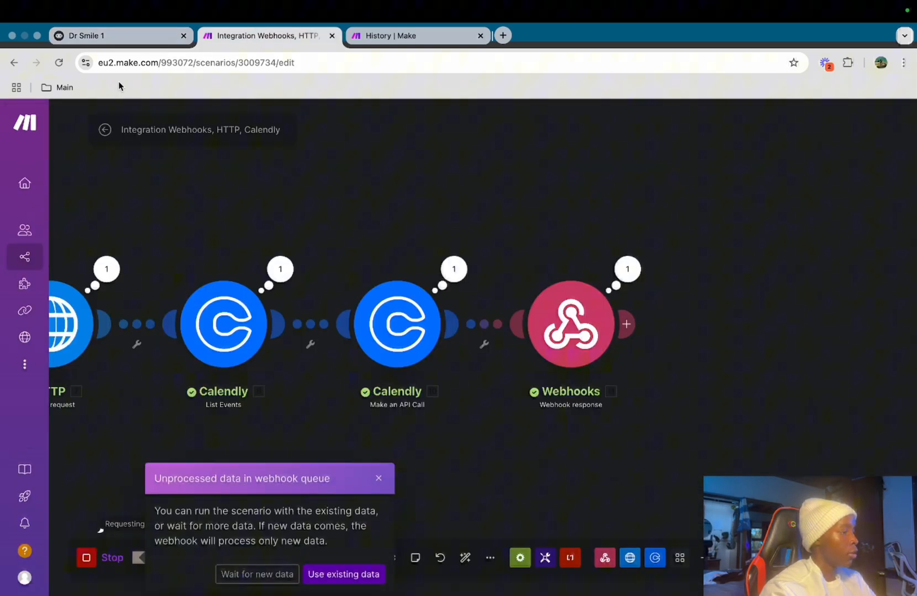
click(128, 37)
click(235, 37)
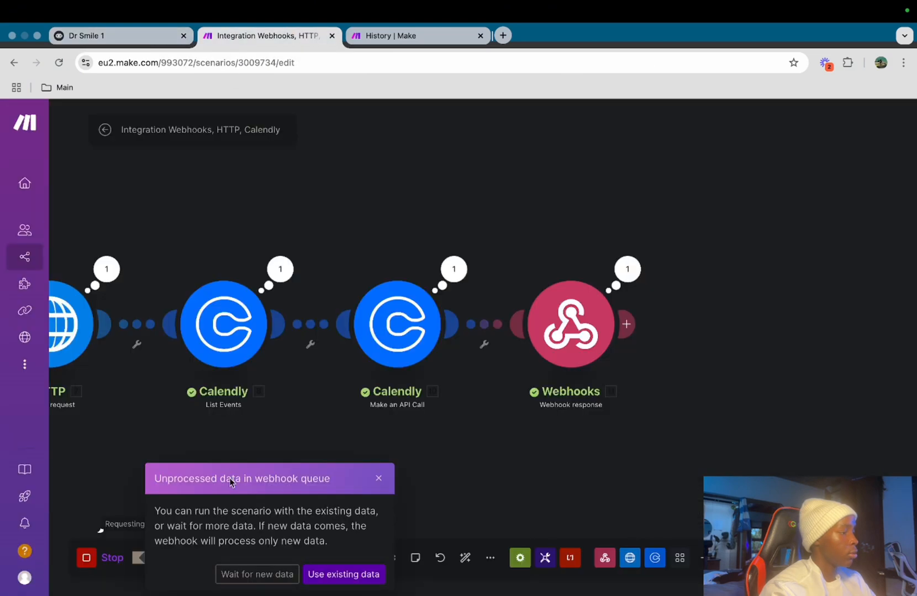
right_click(238, 580)
click(218, 575)
click(219, 575)
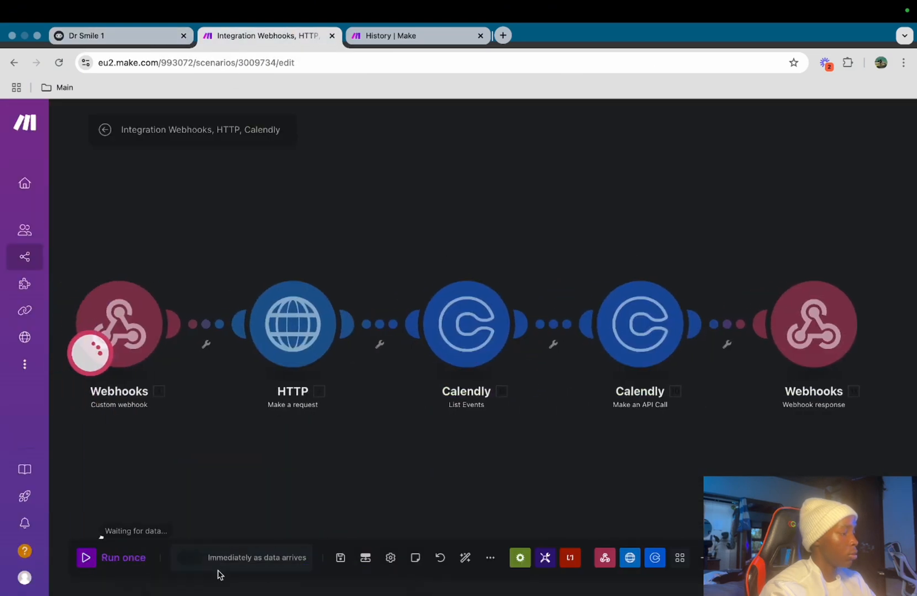
Send the Voiceflow test request, check the 201 response's reschedule_url, and close the editor
click(124, 33)
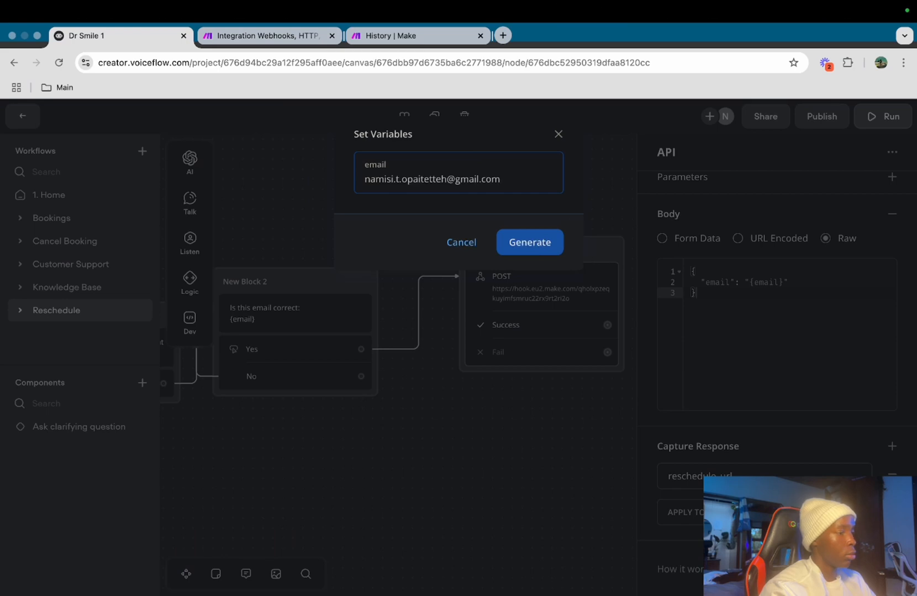
click(527, 249)
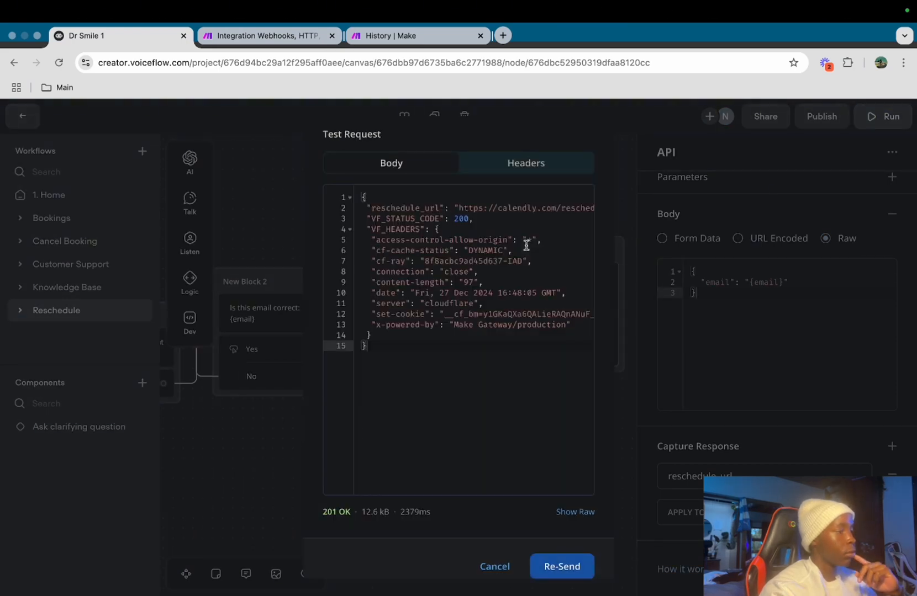
drag(461, 207, 628, 218)
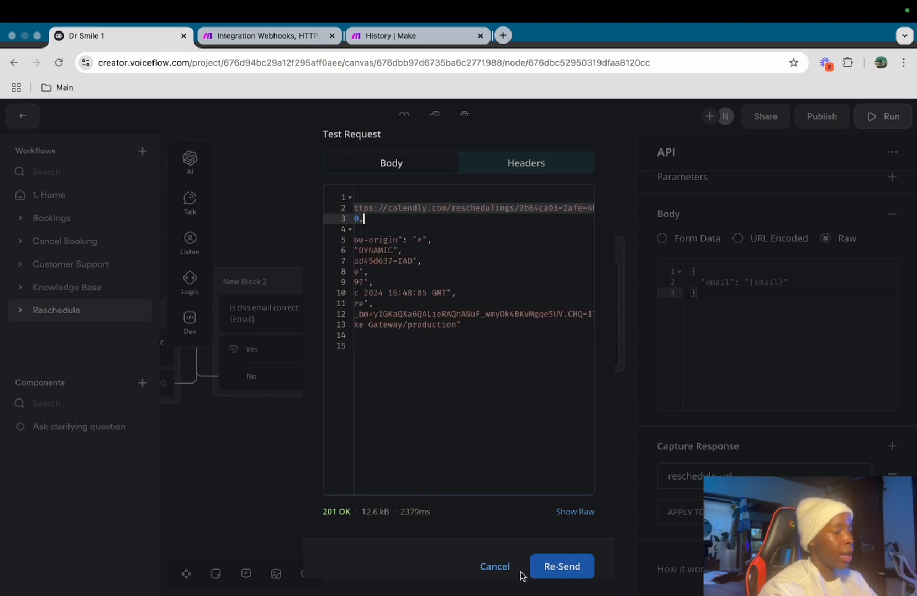
click(485, 570)
click(509, 488)
Attach a new Message block to the API call's Success path
scroll(509, 488, right, 5)
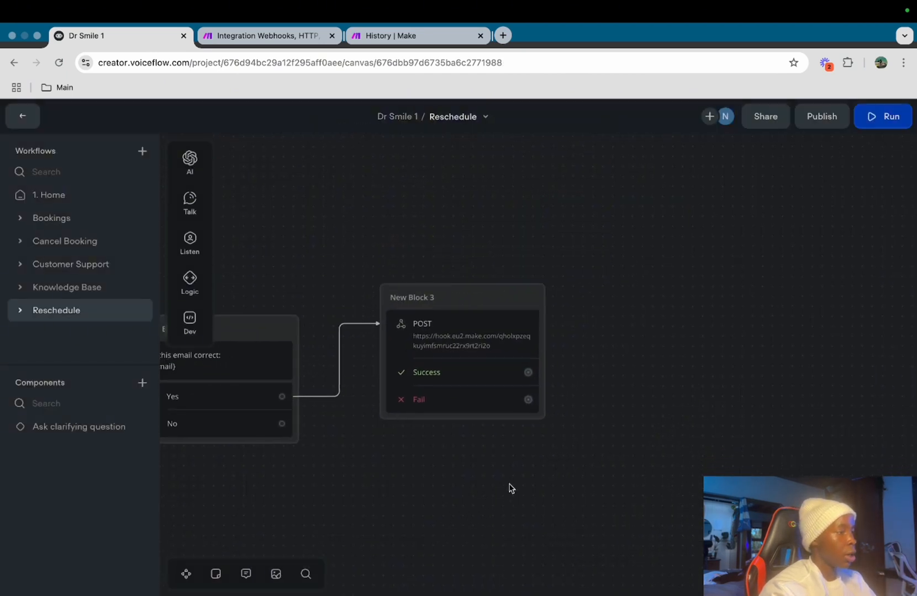
scroll(510, 488, right, 3)
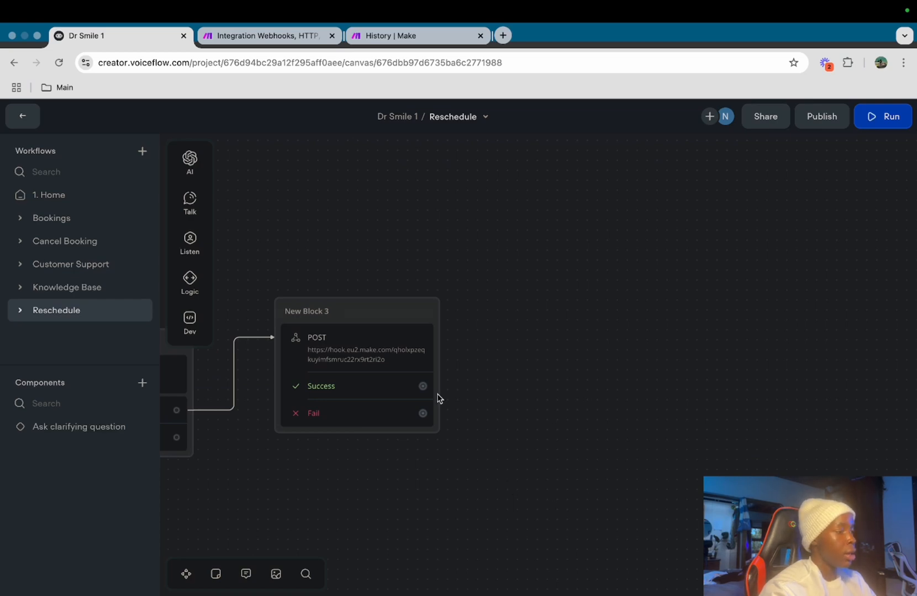
drag(423, 386, 489, 264)
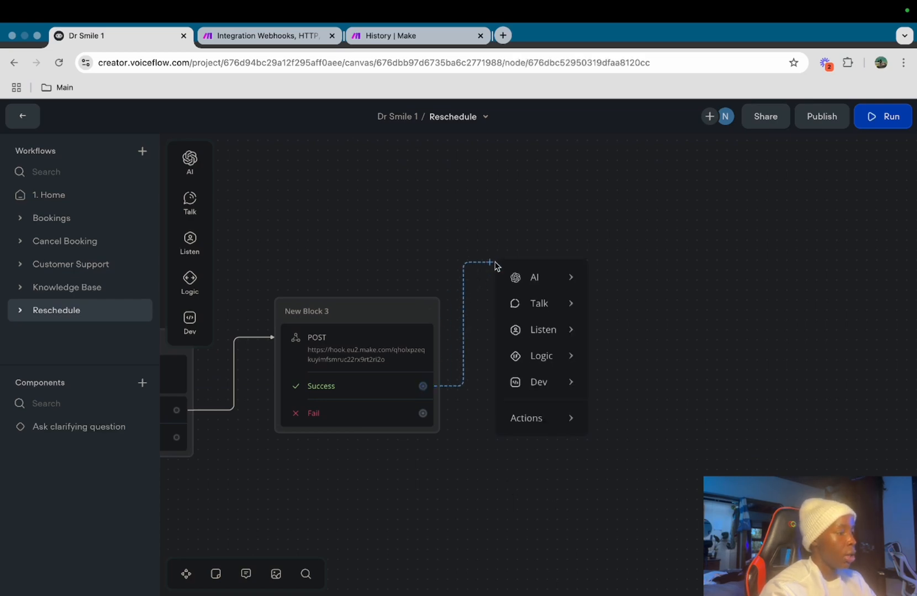
mouse_move(558, 309)
click(625, 310)
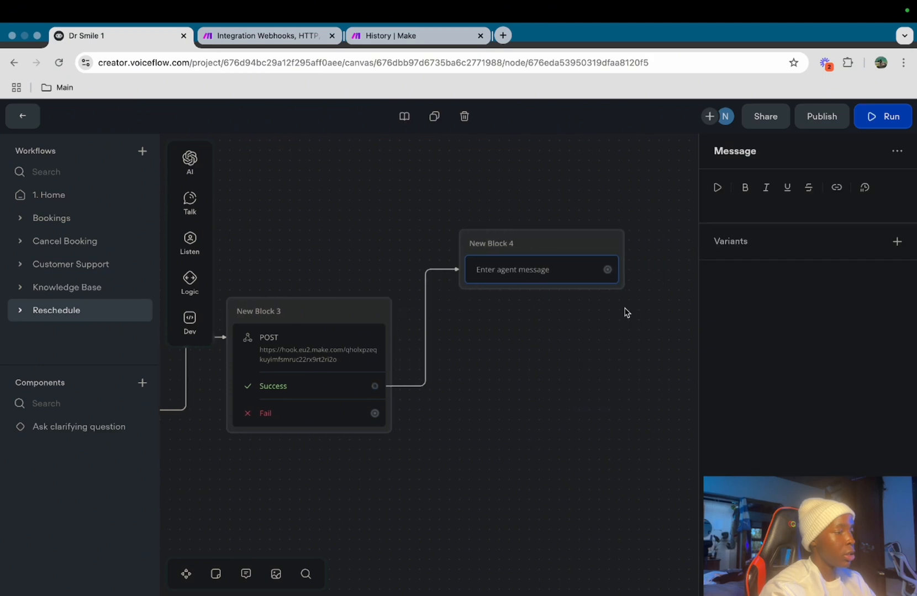
click(738, 208)
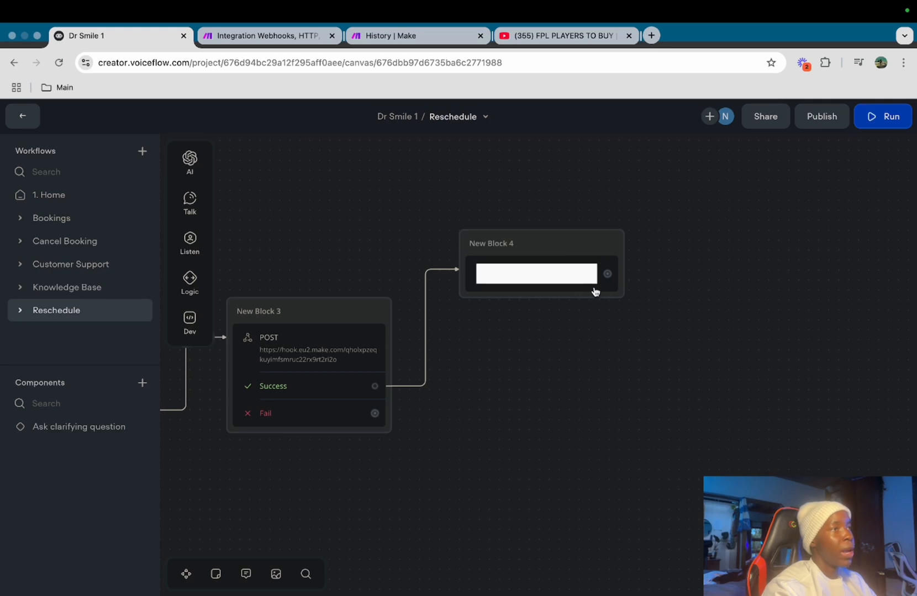
Add a message reading 'Here's a calender for you to reschedule your appointment' to New Block 4
mouse_move(193, 207)
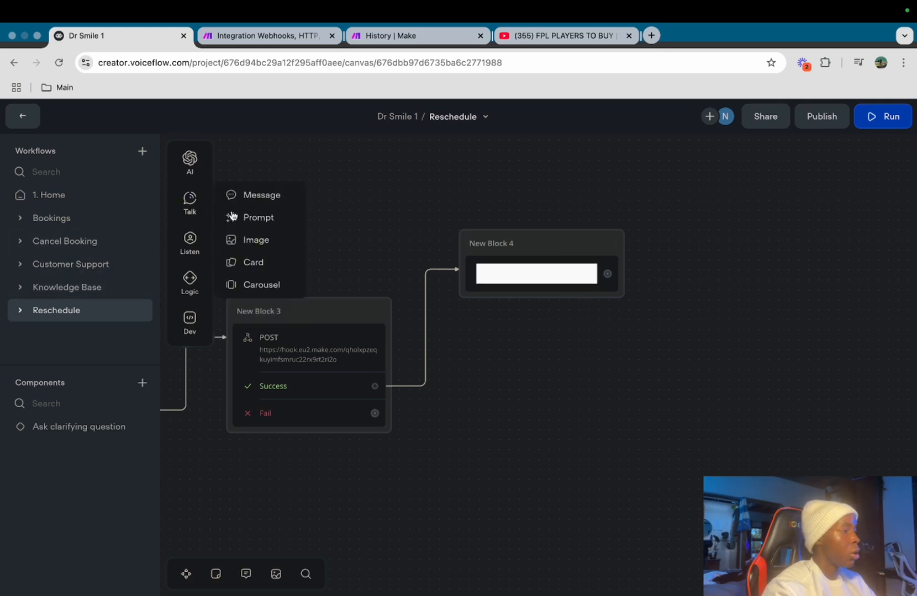
drag(249, 200, 546, 297)
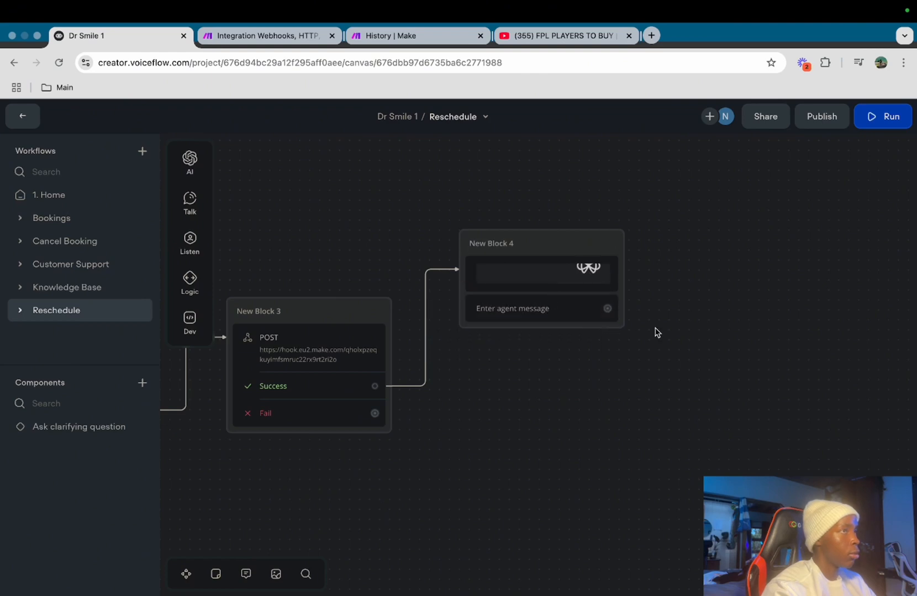
scroll(657, 332, right, 3)
click(483, 295)
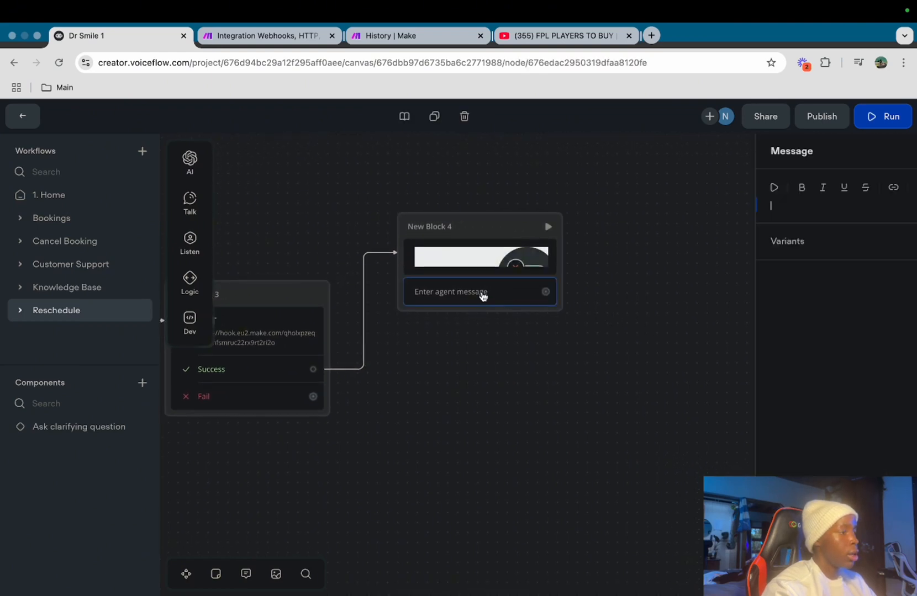
text(Here)
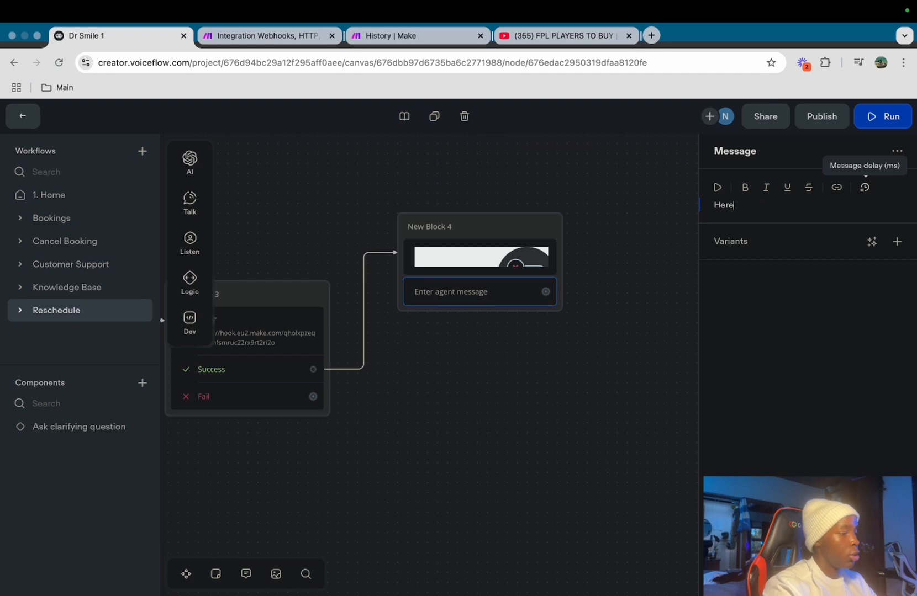
text('s a calender for you to reschedule your appointment)
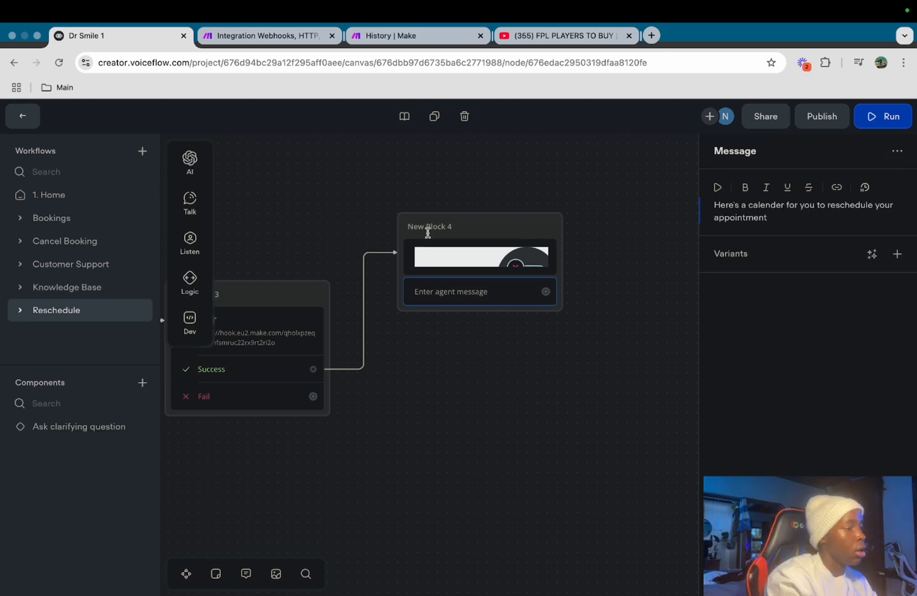
click(518, 429)
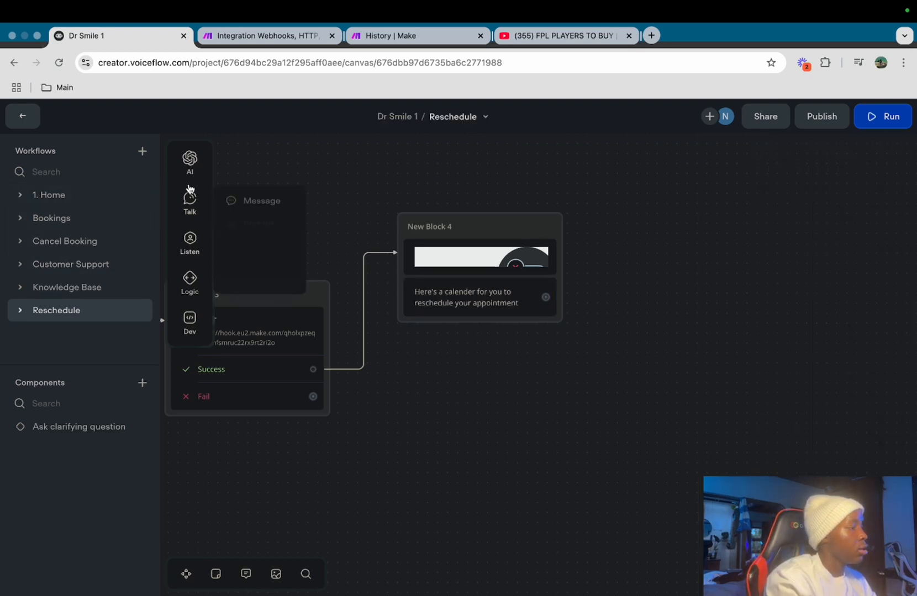
Add a 'Do you need anything else?' message and a Buttons step to New Block 4
drag(210, 208, 485, 343)
mouse_move(199, 198)
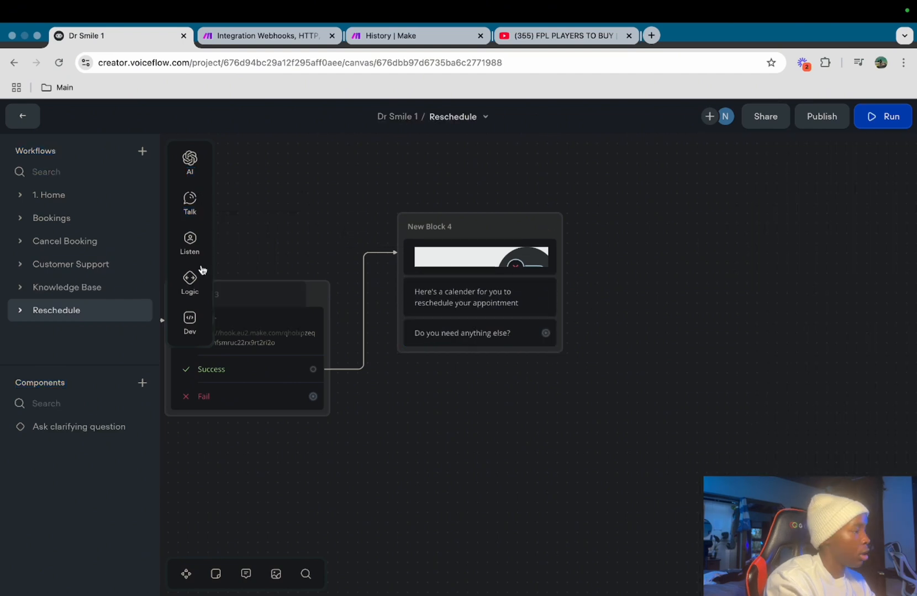
mouse_move(200, 242)
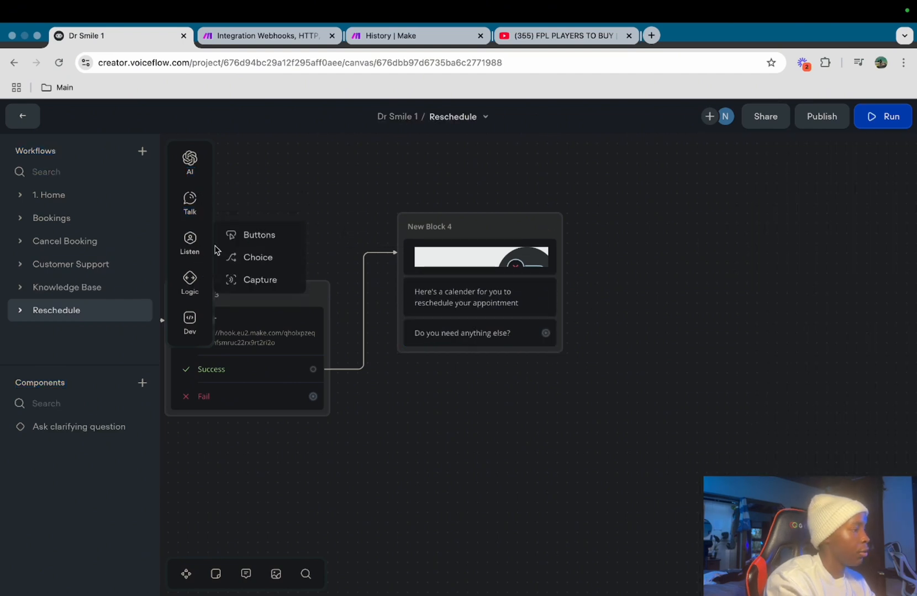
drag(248, 235, 513, 368)
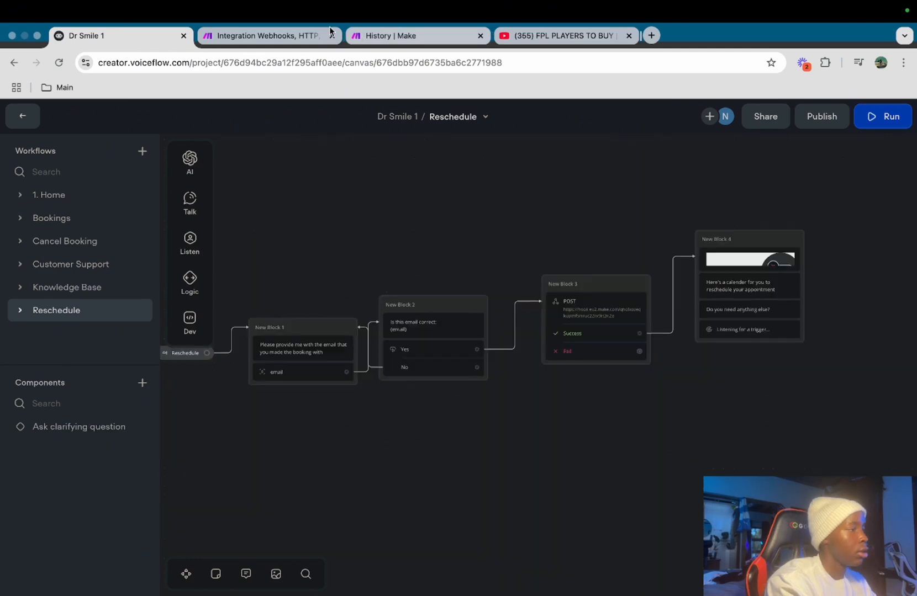
Set the Make scenario to run immediately as data arrives
click(271, 35)
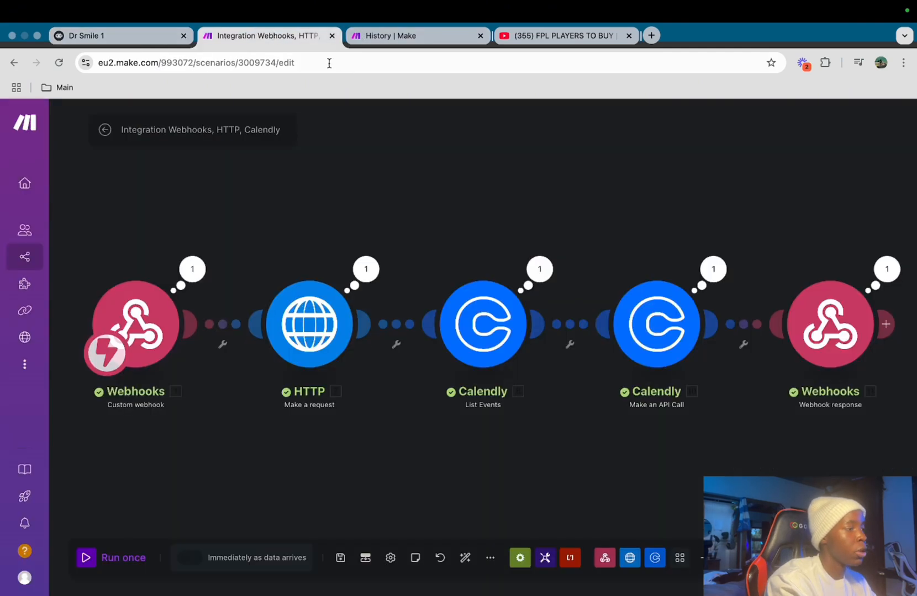
click(193, 559)
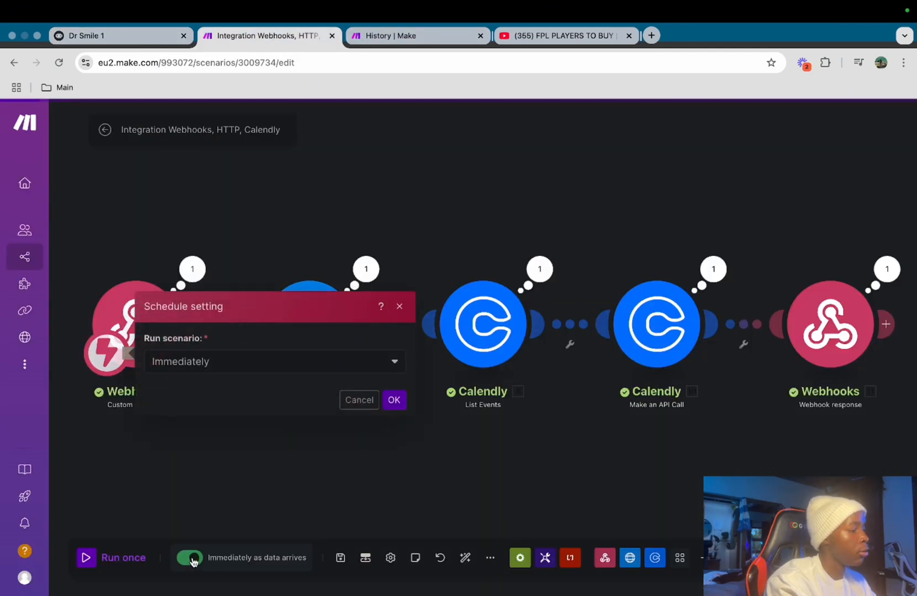
click(395, 400)
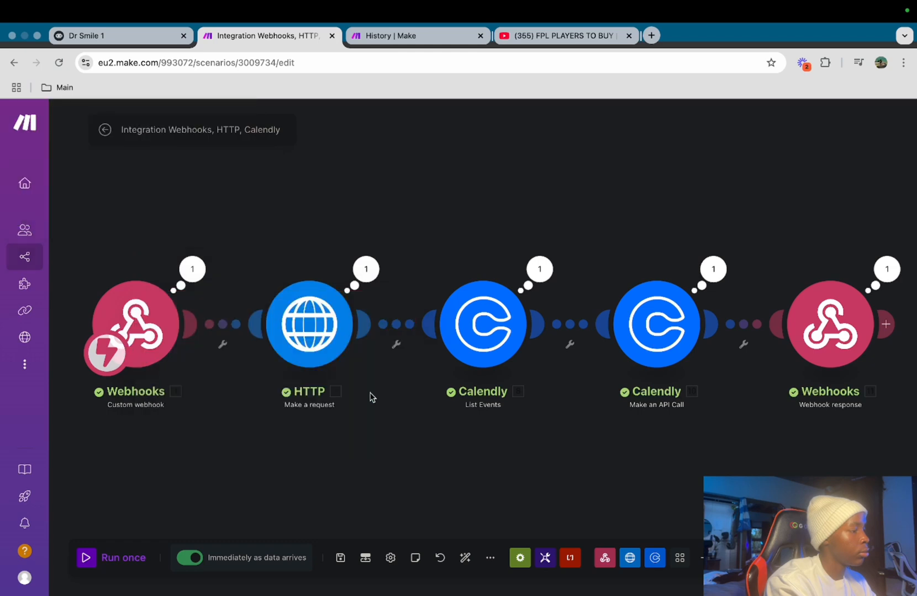
Activate the scenario from its overview page and delete the queued webhook data
click(105, 132)
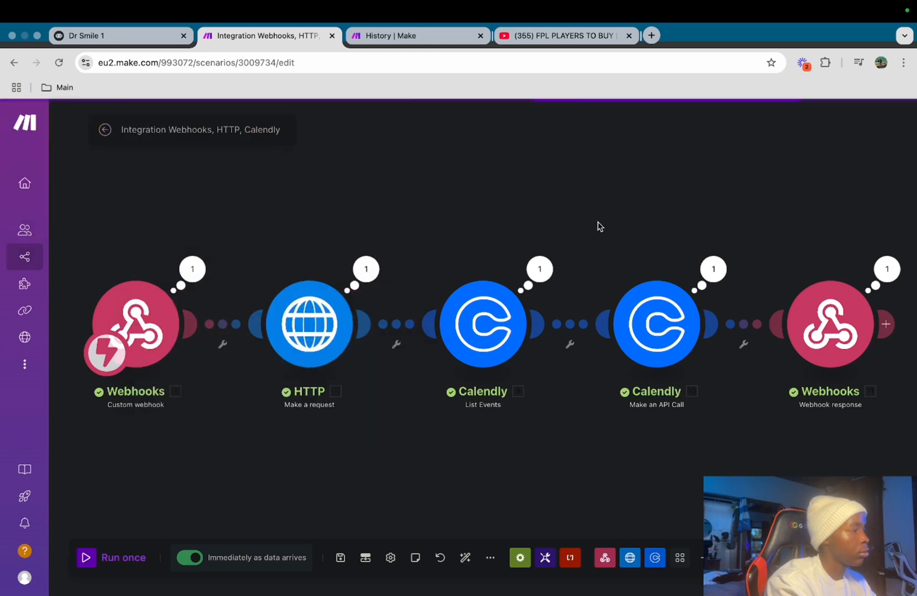
click(739, 127)
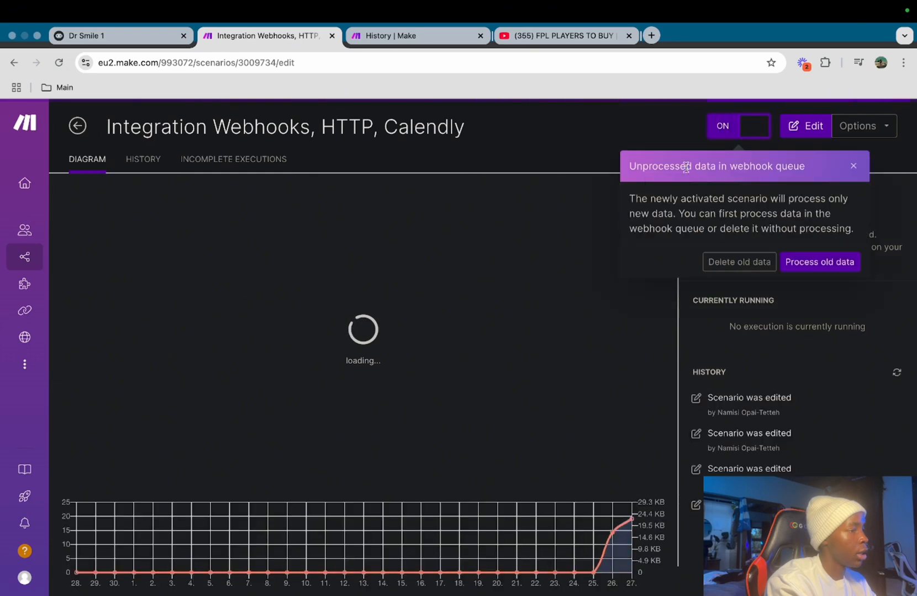
click(743, 261)
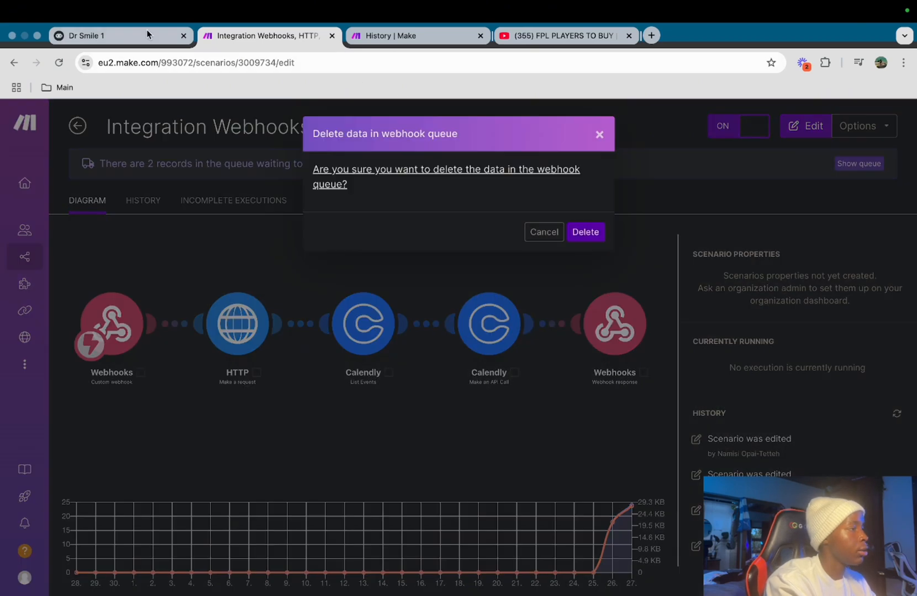
click(588, 233)
Return to the Voiceflow Reschedule workflow and start a test run
click(102, 37)
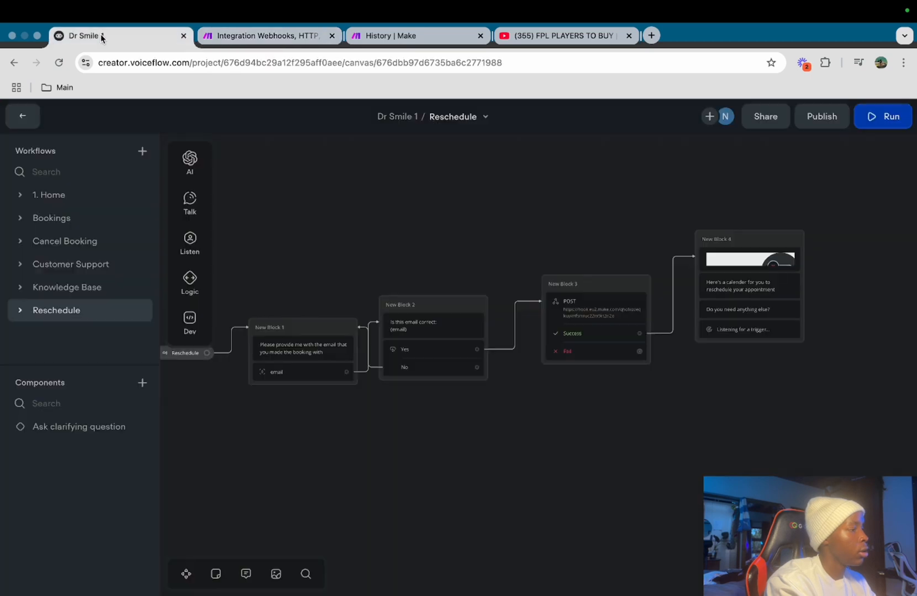
scroll(280, 447, left, 2)
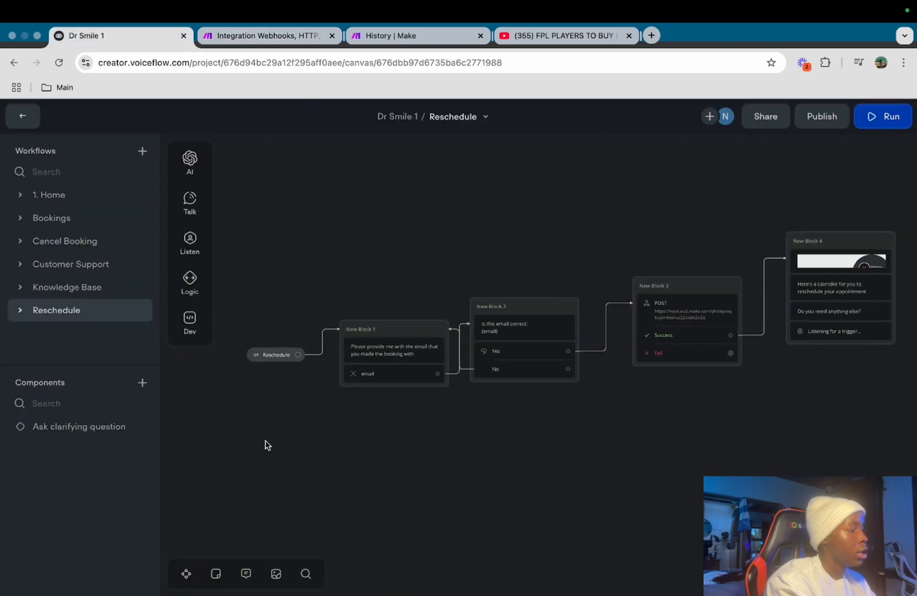
scroll(276, 407, up, 1)
click(456, 323)
Send the booking email address to the bot and confirm it is correct
right_click(697, 497)
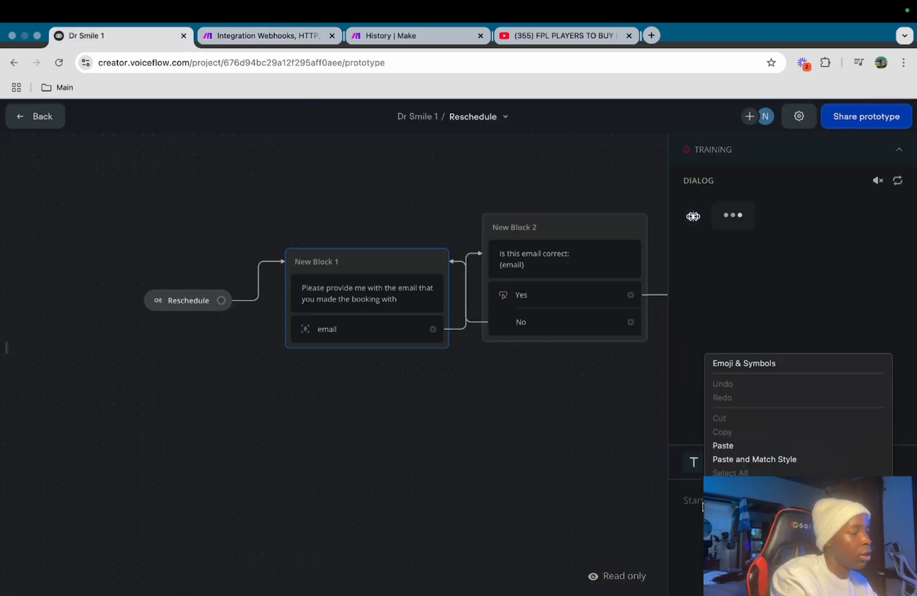
click(687, 503)
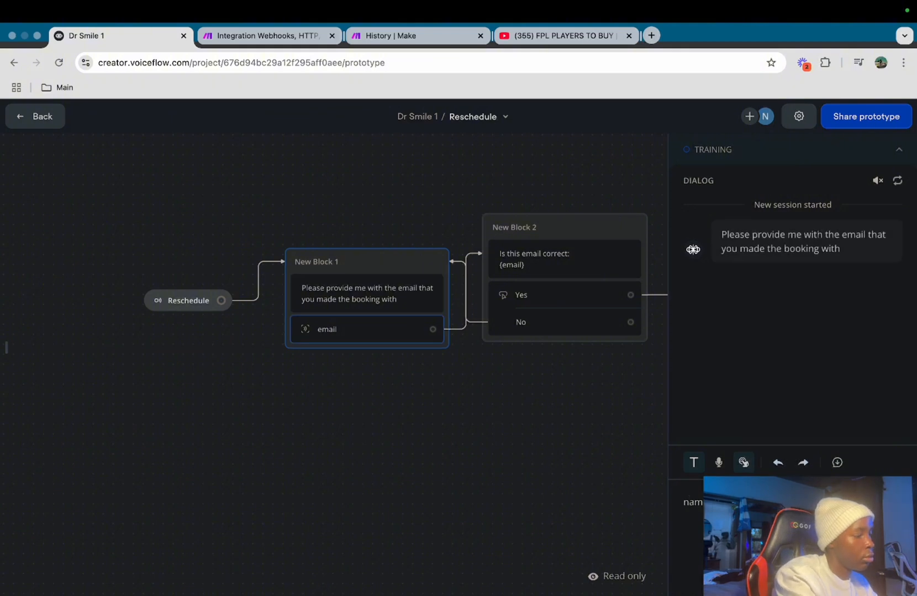
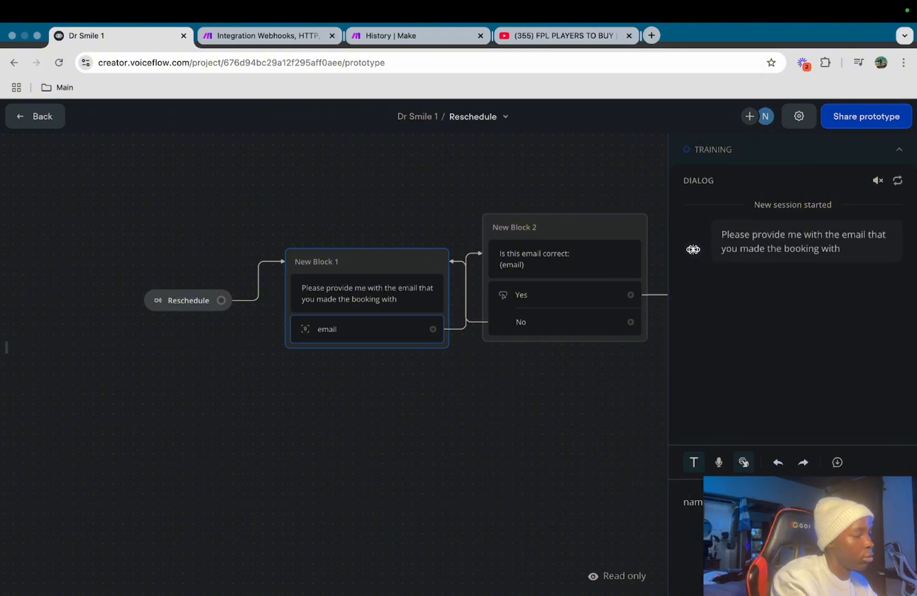
key(Return)
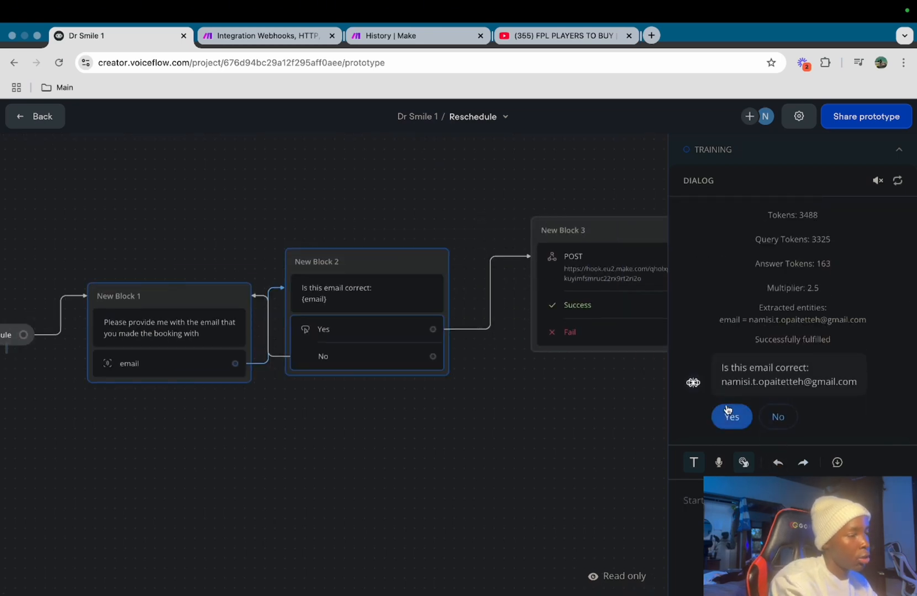
click(729, 415)
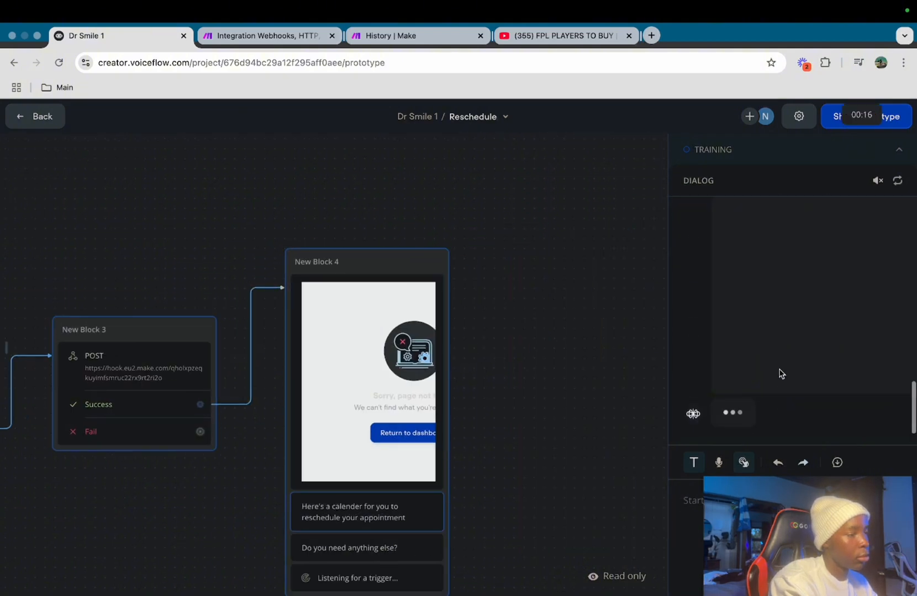
In the embedded calendar, choose Wednesday, January 15, 2025 at 09:00
scroll(802, 373, up, 5)
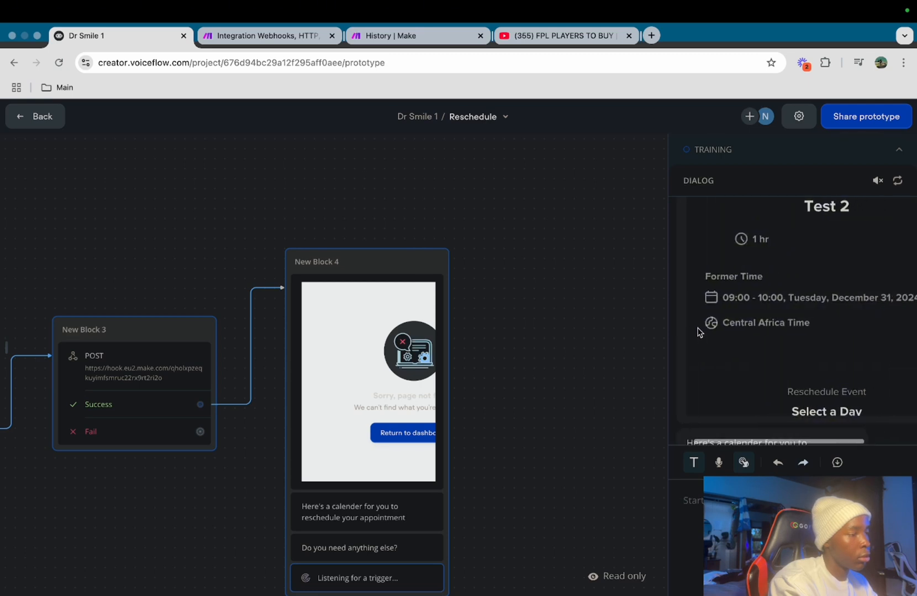
scroll(752, 297, down, 3)
scroll(753, 297, down, 3)
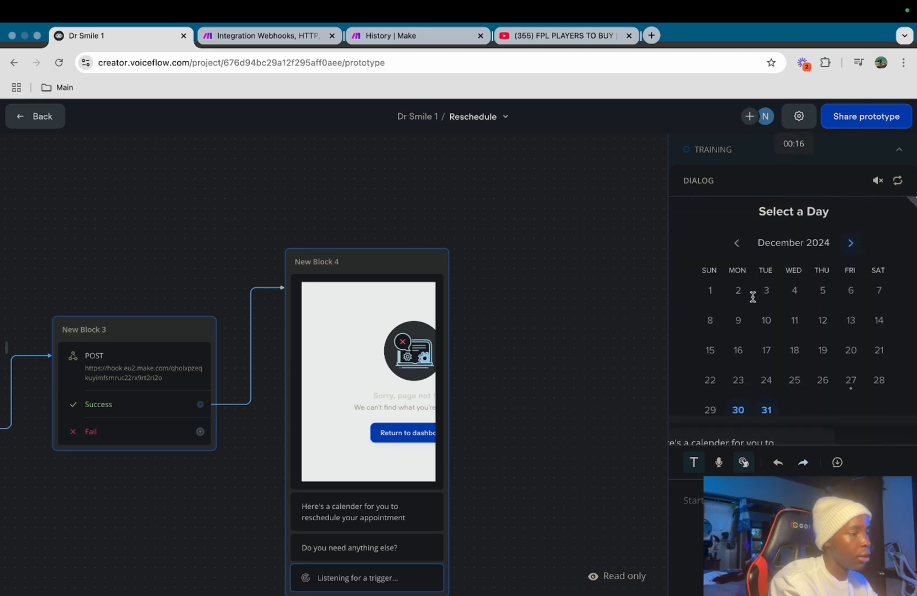
click(851, 238)
scroll(824, 364, down, 5)
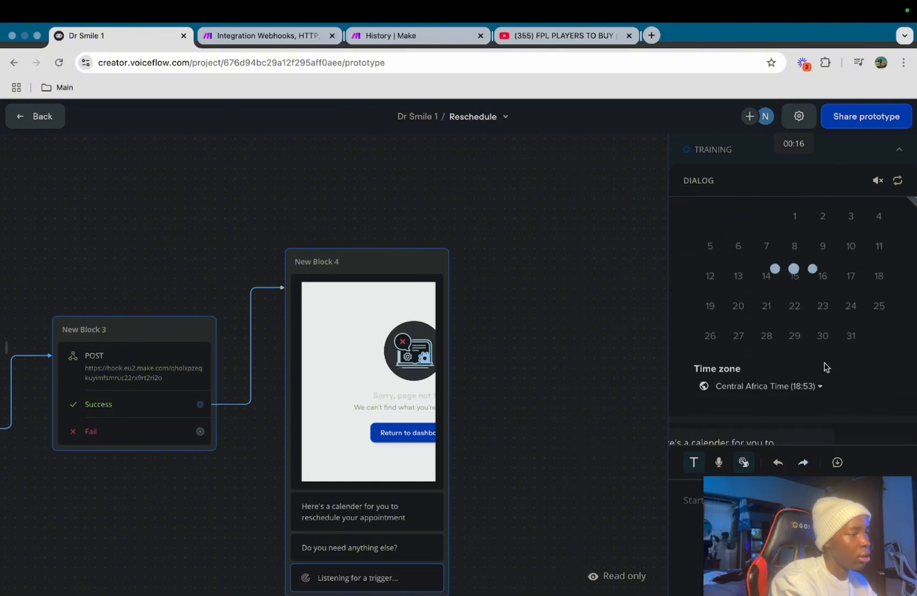
click(794, 276)
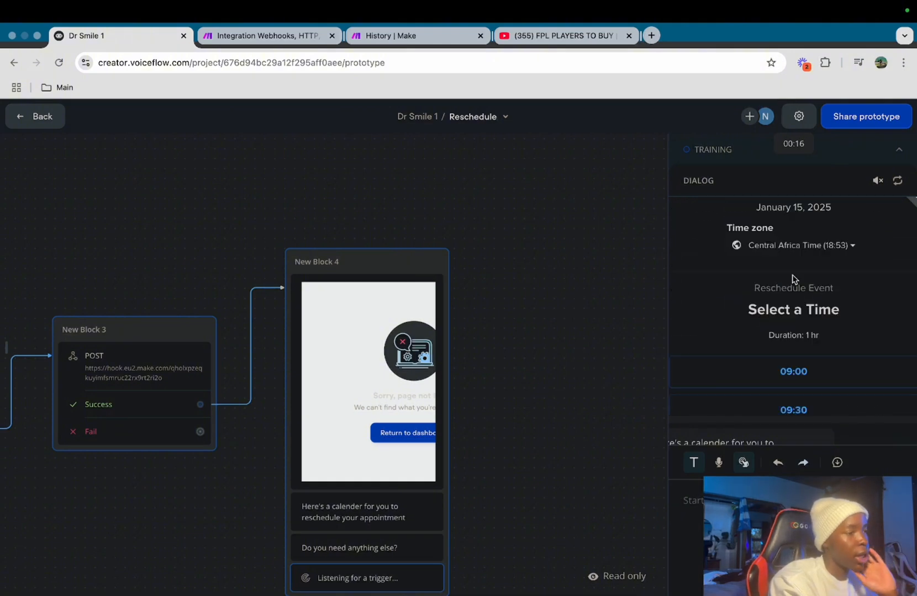
scroll(793, 310, down, 1)
click(793, 339)
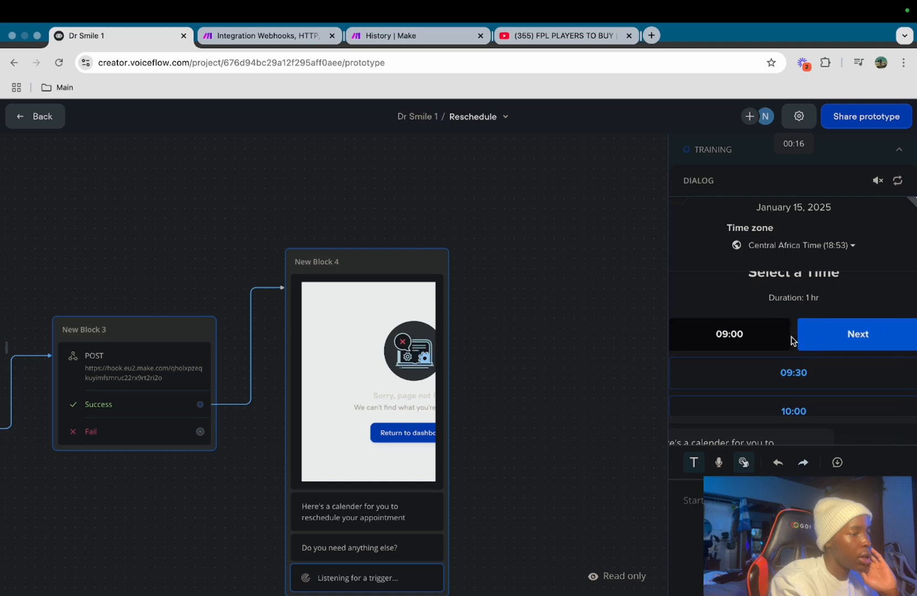
Continue to the booking details and submit the Test 2 reschedule with Update Event
click(851, 336)
scroll(832, 344, down, 3)
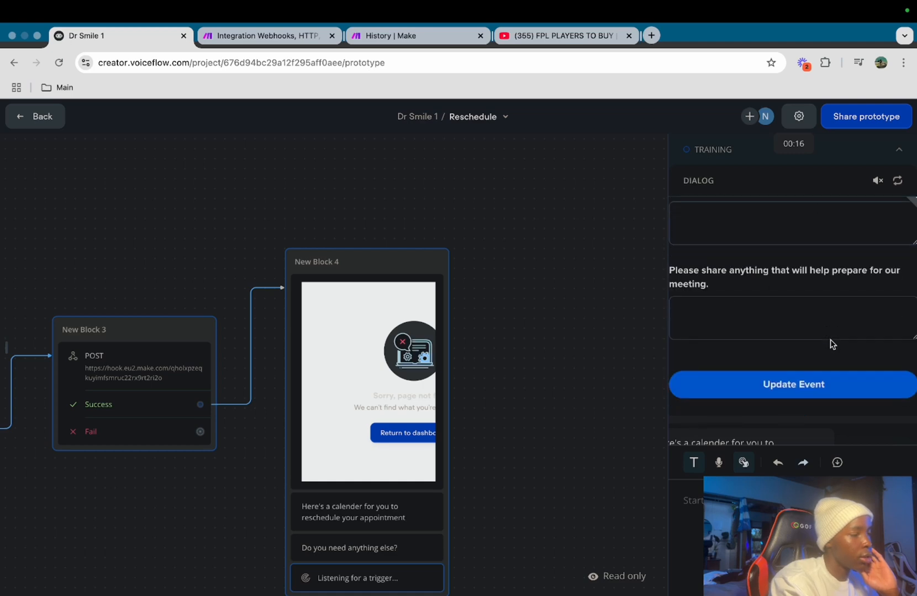
scroll(774, 282, up, 1)
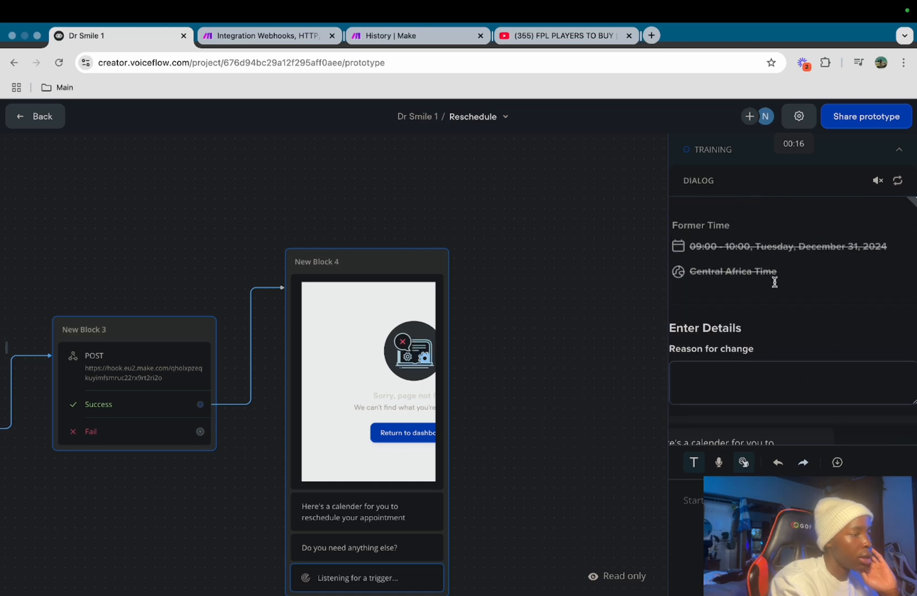
scroll(774, 282, down, 3)
scroll(801, 348, down, 3)
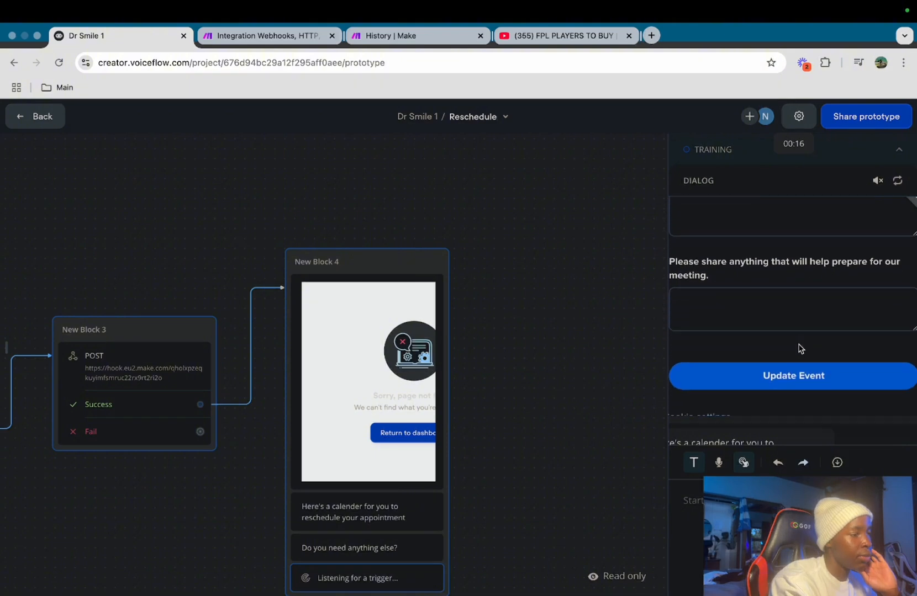
click(800, 385)
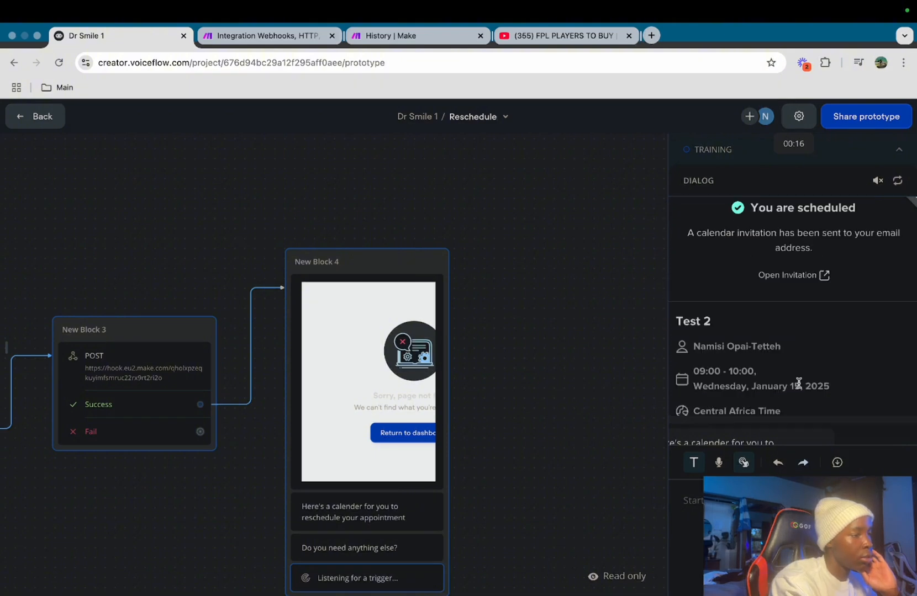
scroll(798, 384, down, 2)
scroll(799, 383, up, 2)
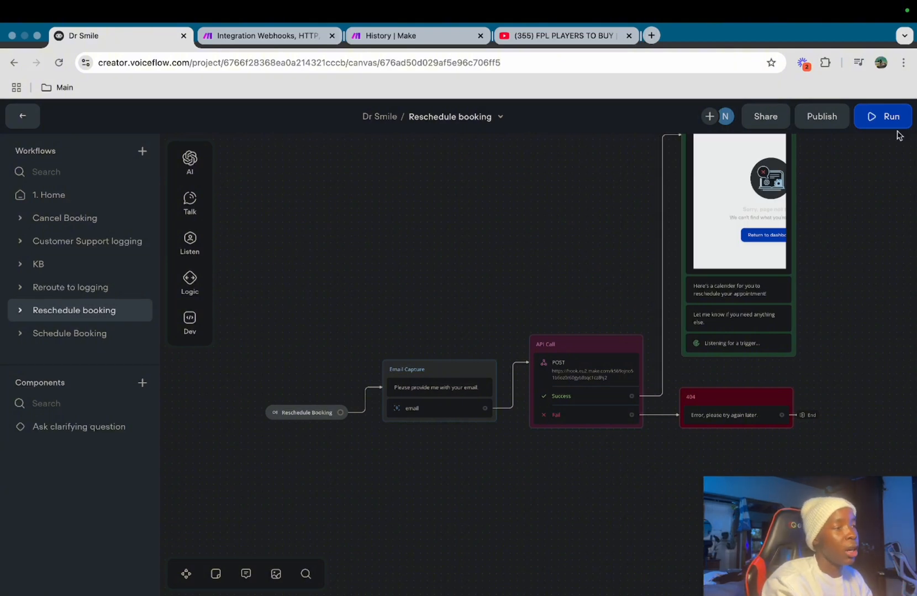
Copy the Dr Smile agent's prototype share link from Share prototype settings
click(809, 117)
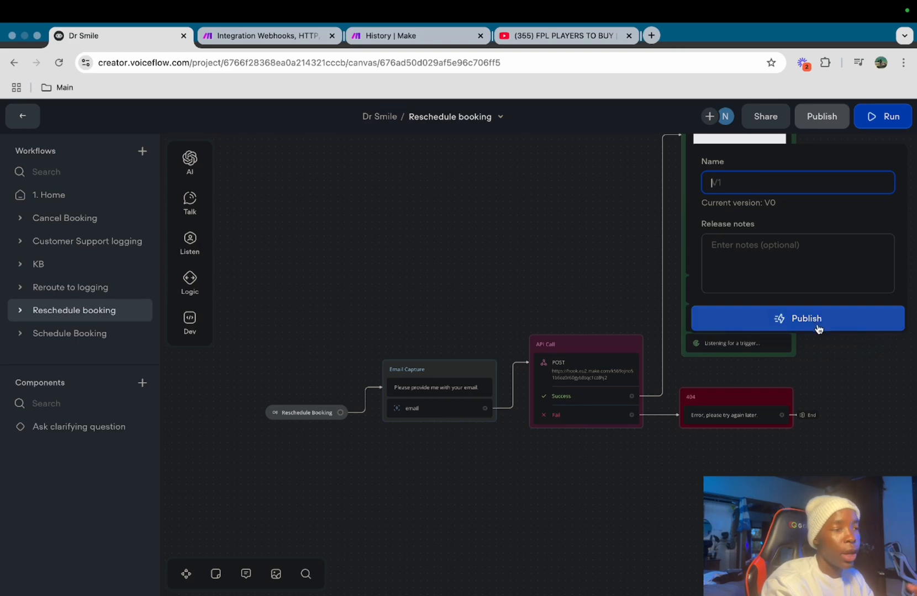
click(775, 120)
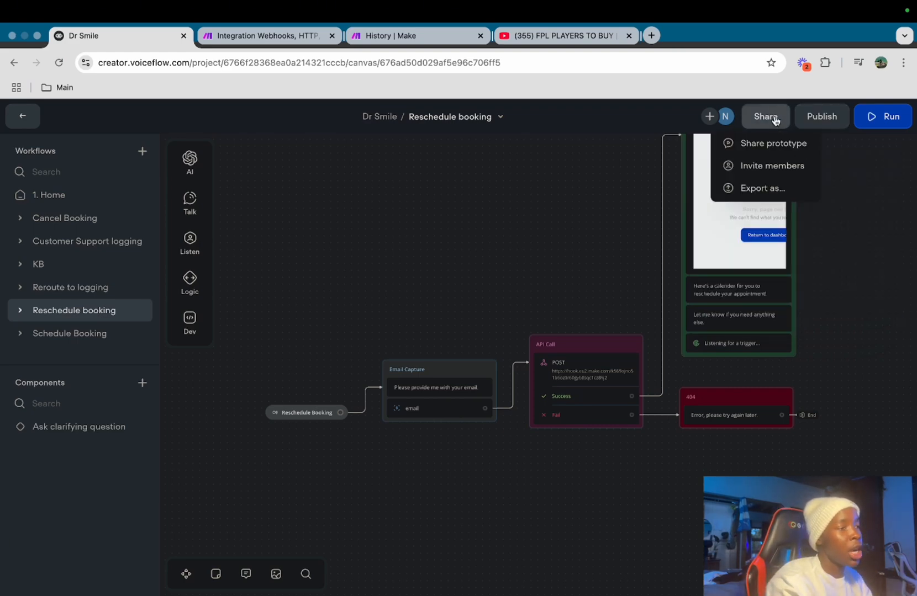
click(784, 143)
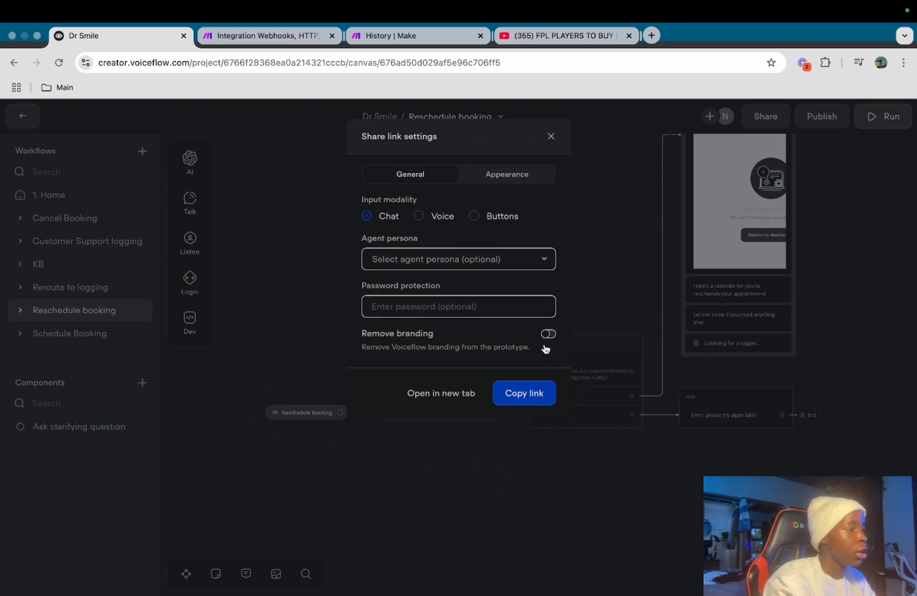
right_click(511, 396)
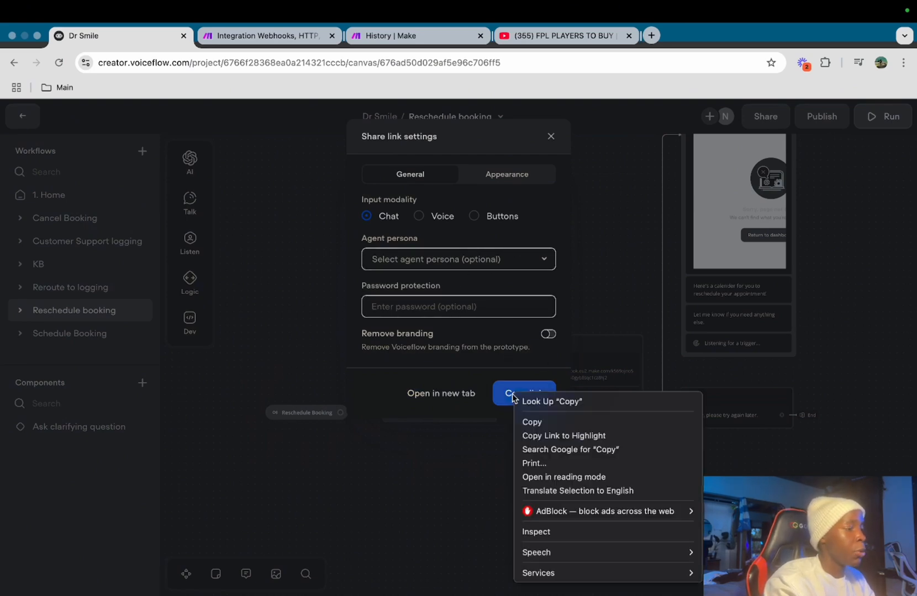
key(Escape)
click(502, 393)
Open the copied prototype link in a new browser tab
key(super+t)
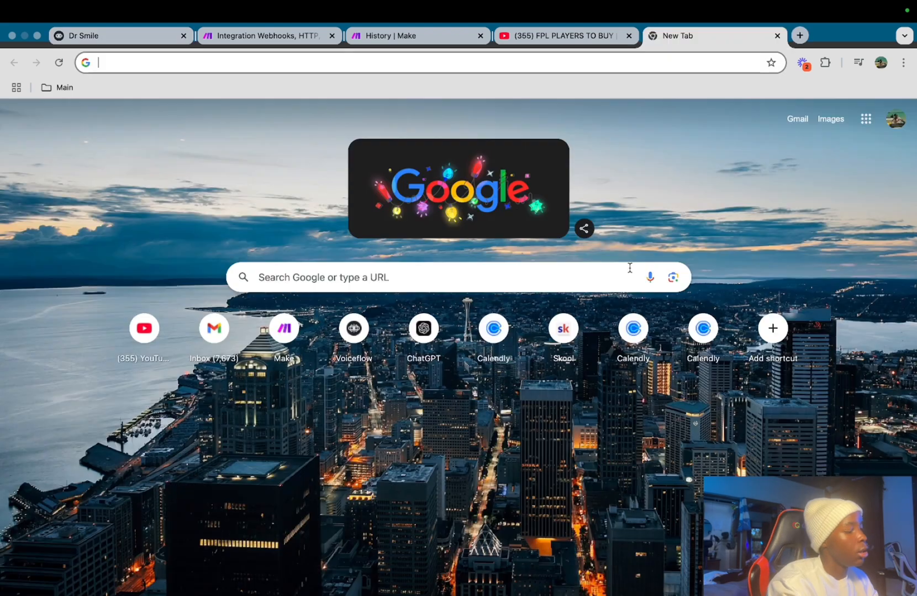
key(super+v)
key(Return)
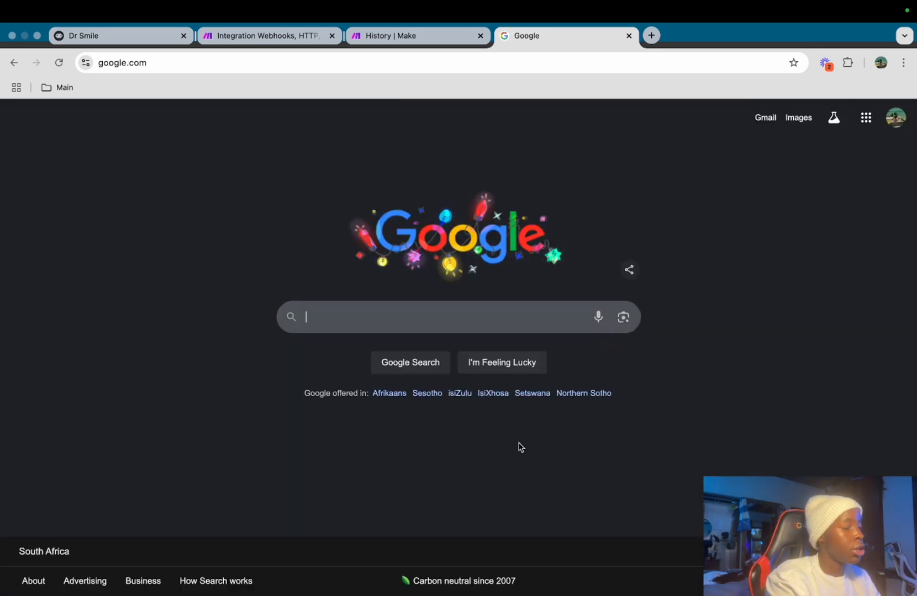
Search Google for 'dentists near me', show more places, and go to page 3
text(dent)
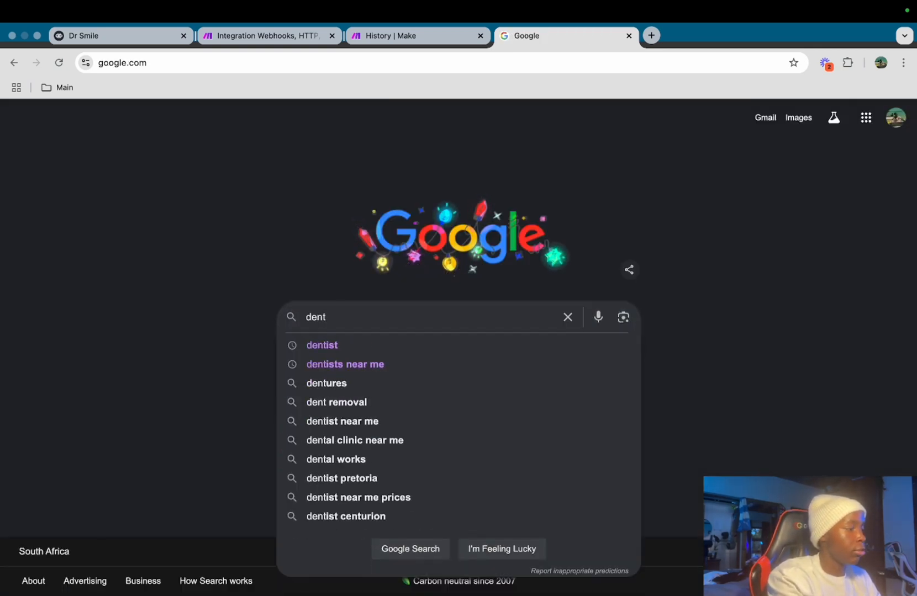
click(415, 362)
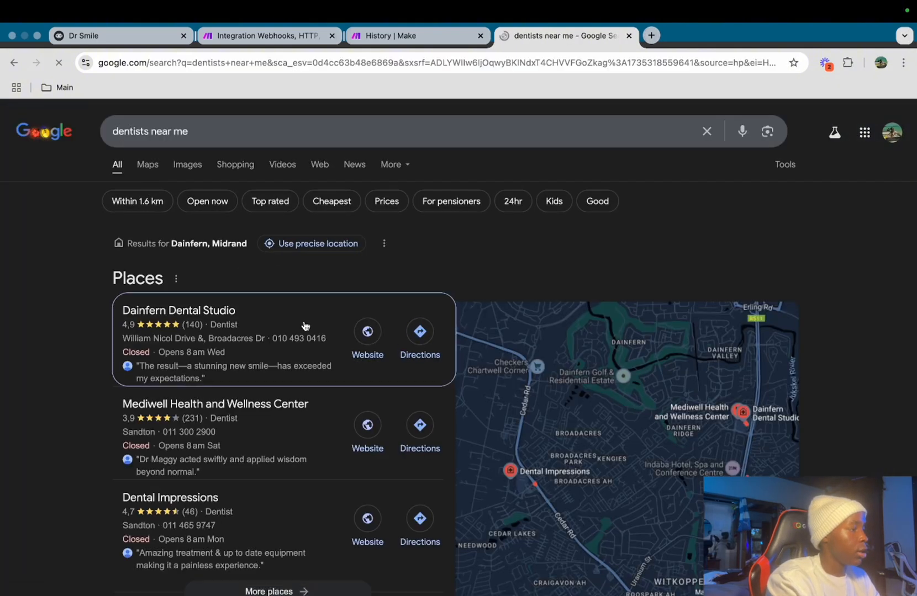
scroll(304, 325, down, 3)
scroll(305, 326, up, 2)
click(307, 532)
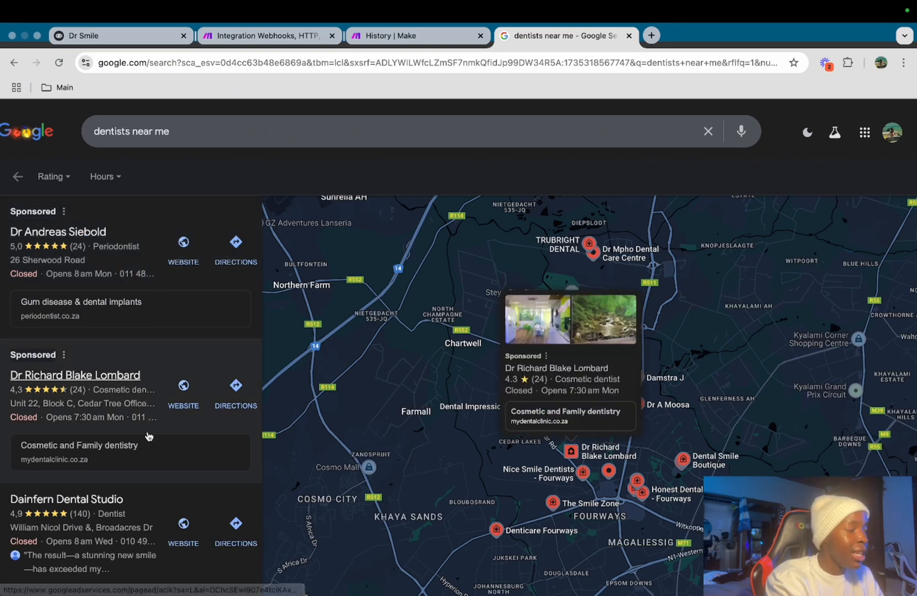
scroll(148, 436, down, 5)
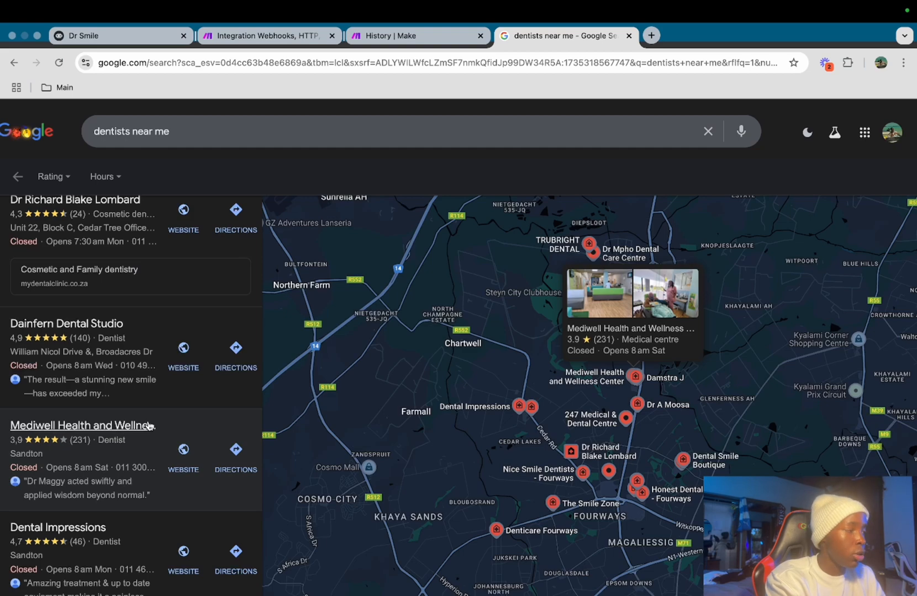
scroll(148, 425, down, 15)
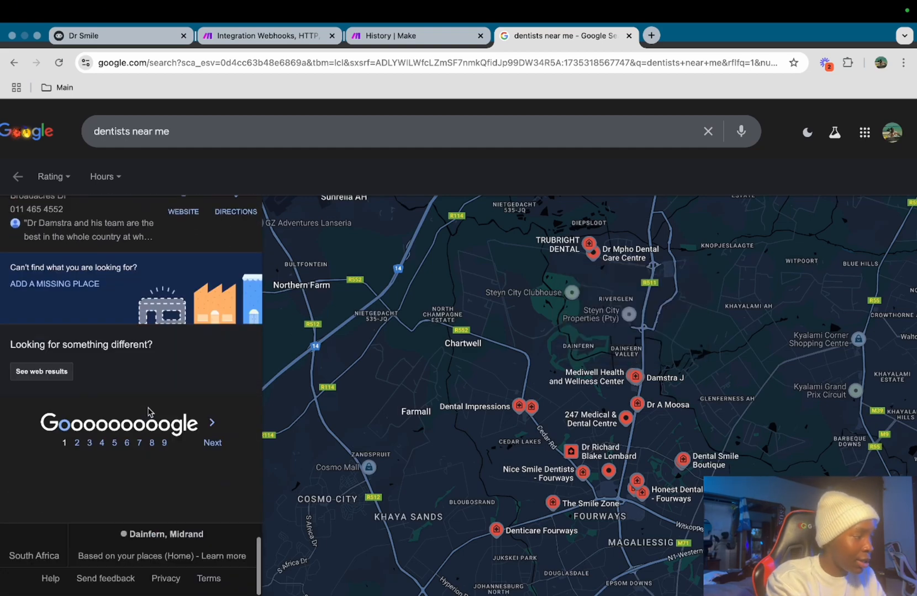
click(92, 444)
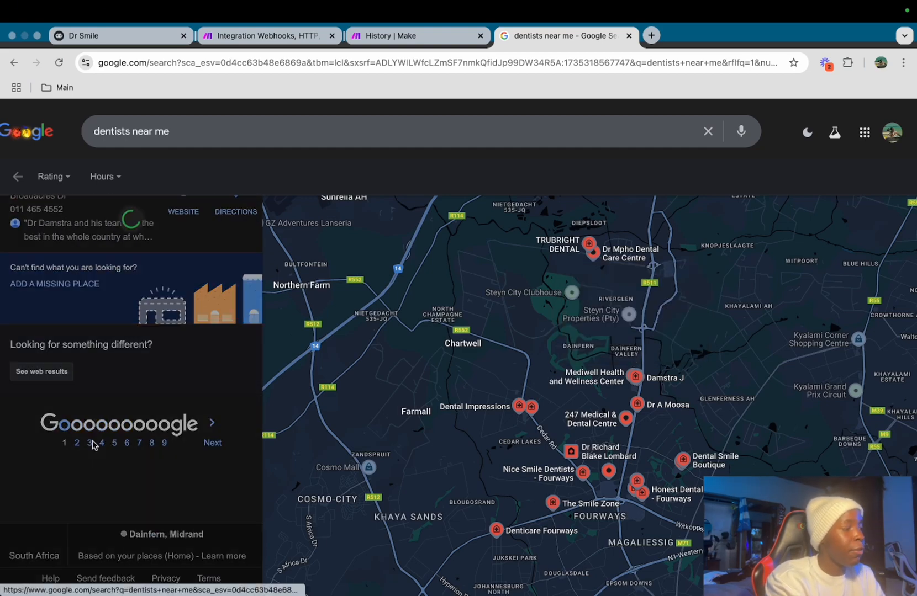